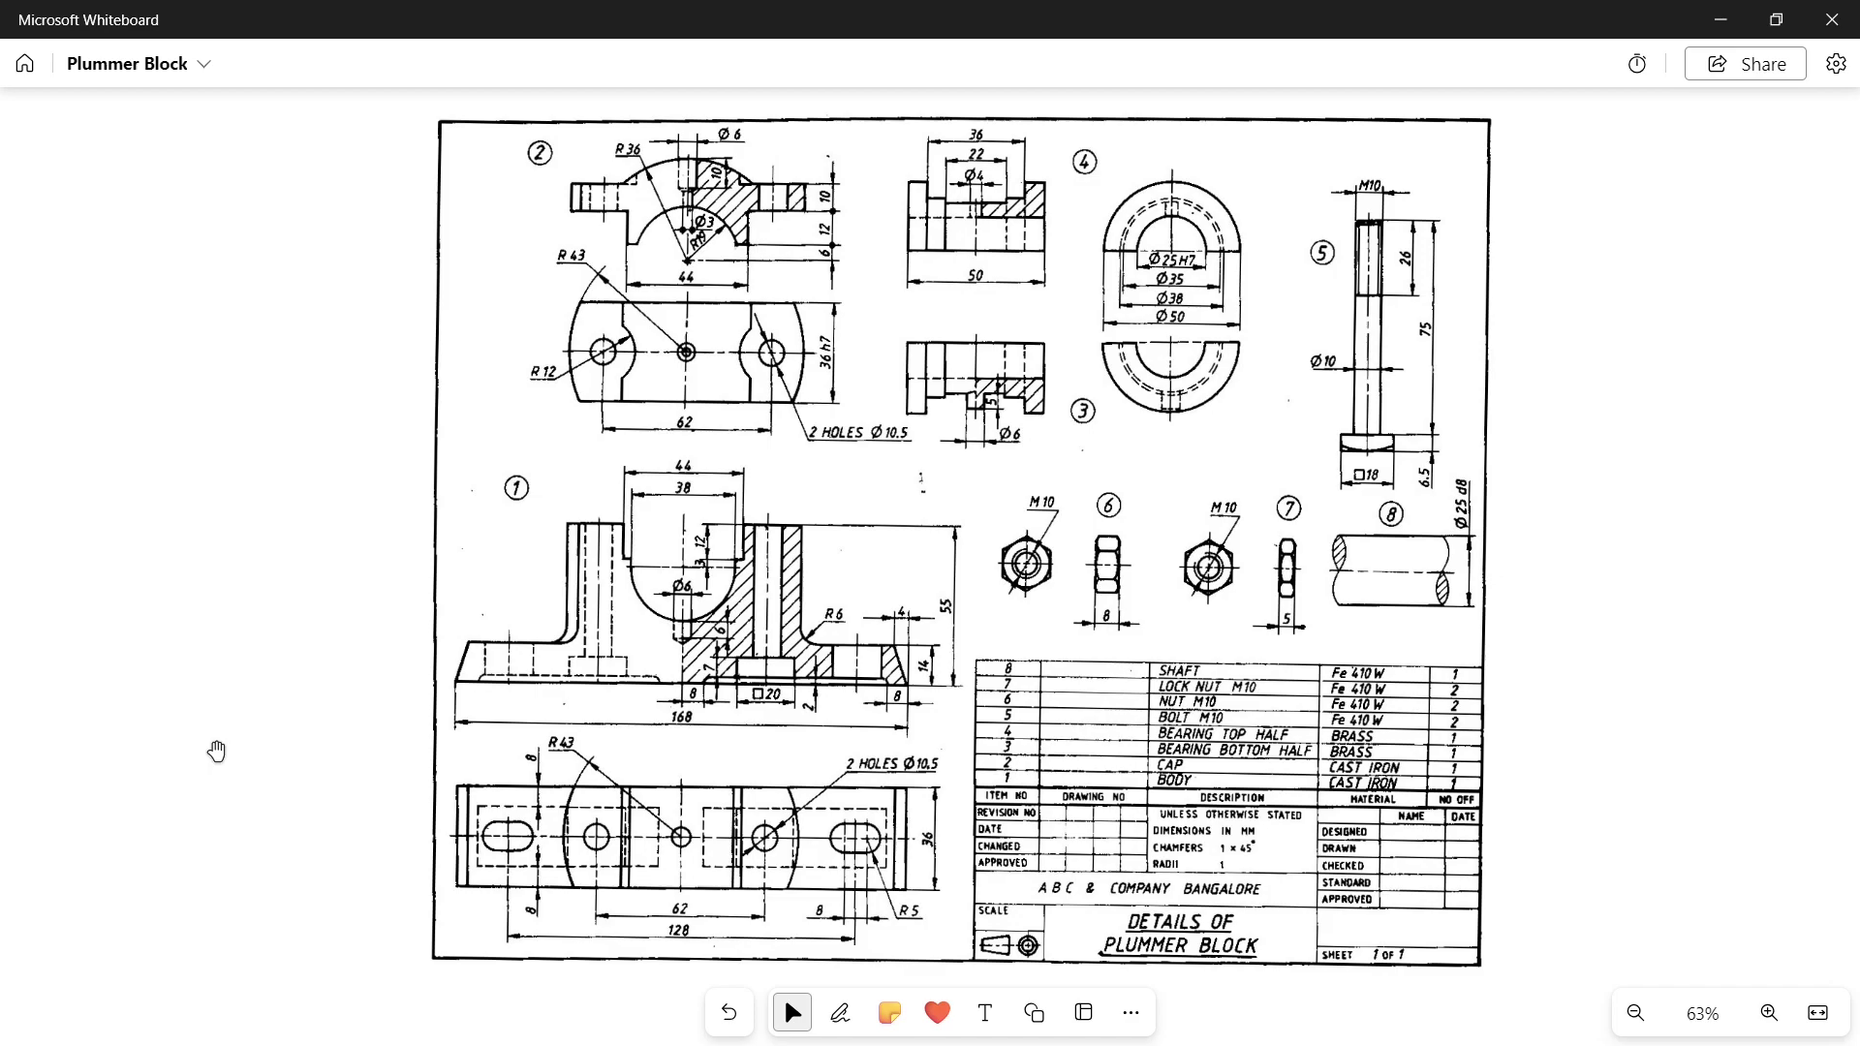
# Examine the plummer block detail drawing, focusing on the body's views and the dimensions of its half profile
pyautogui.click(695, 759)
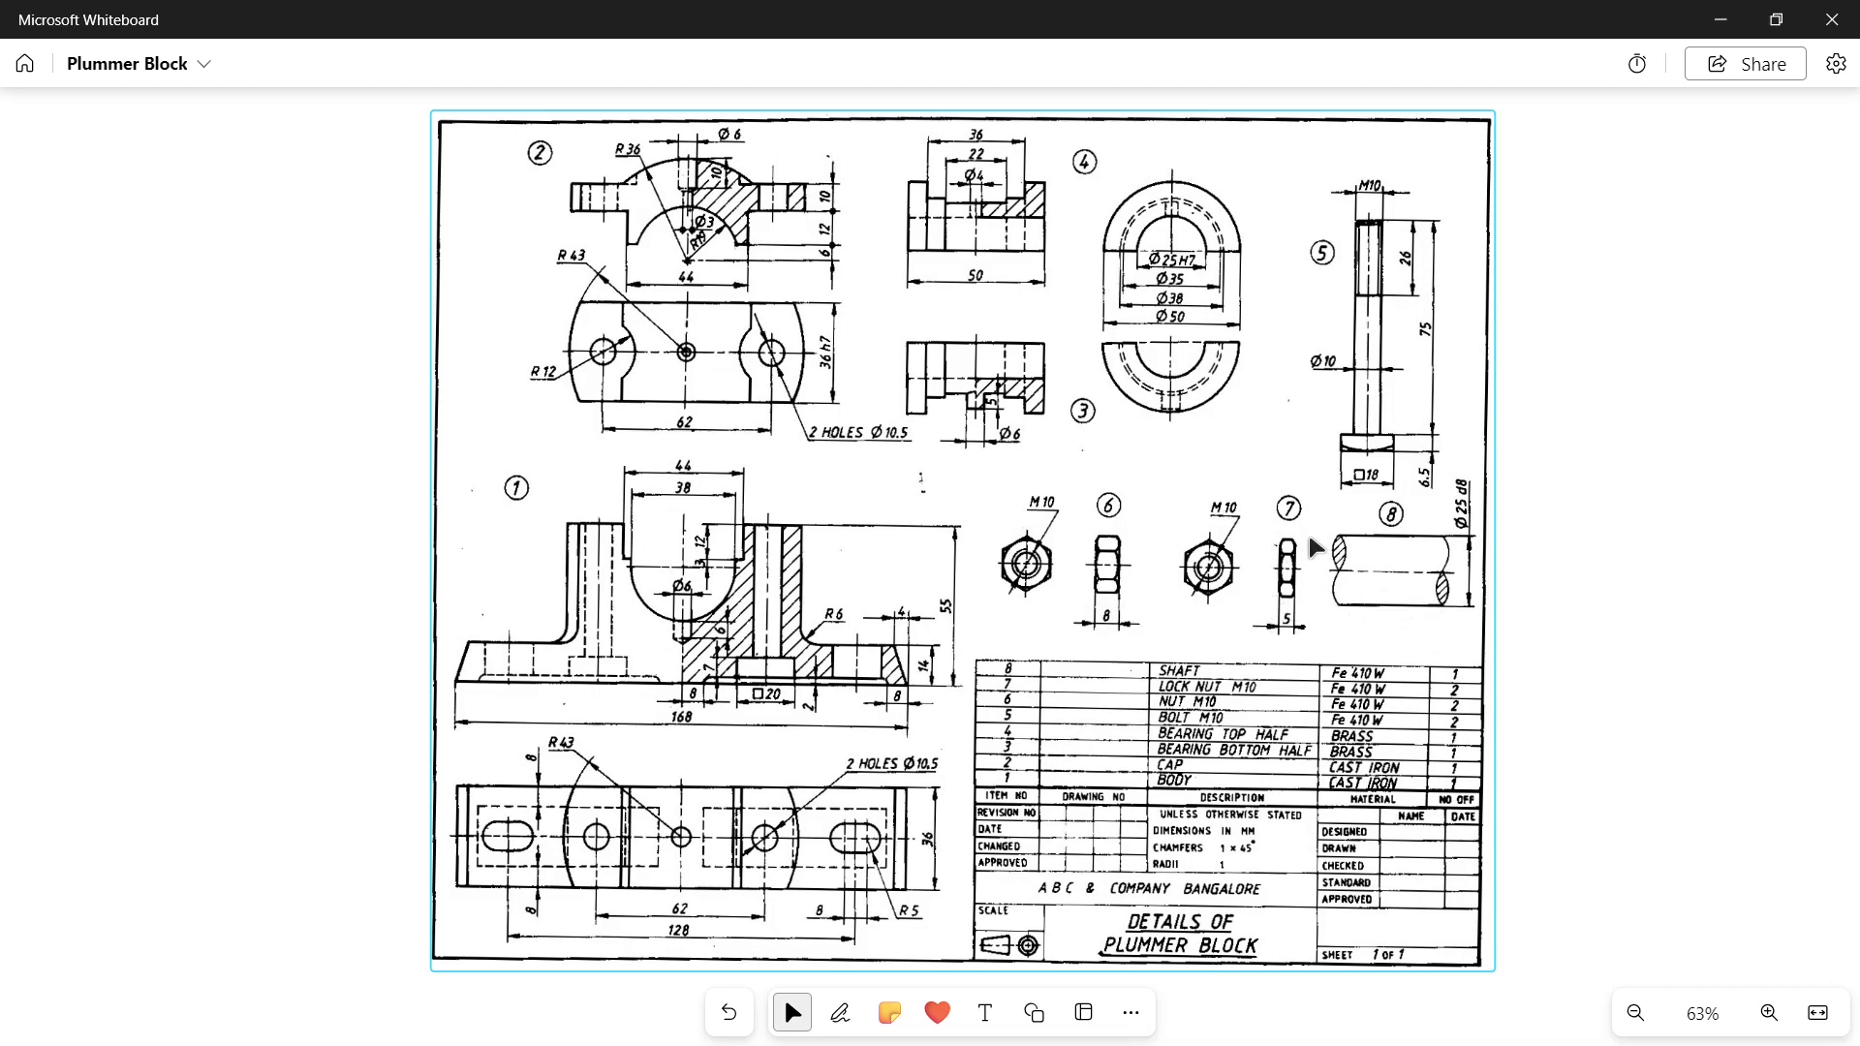
pyautogui.click(1545, 586)
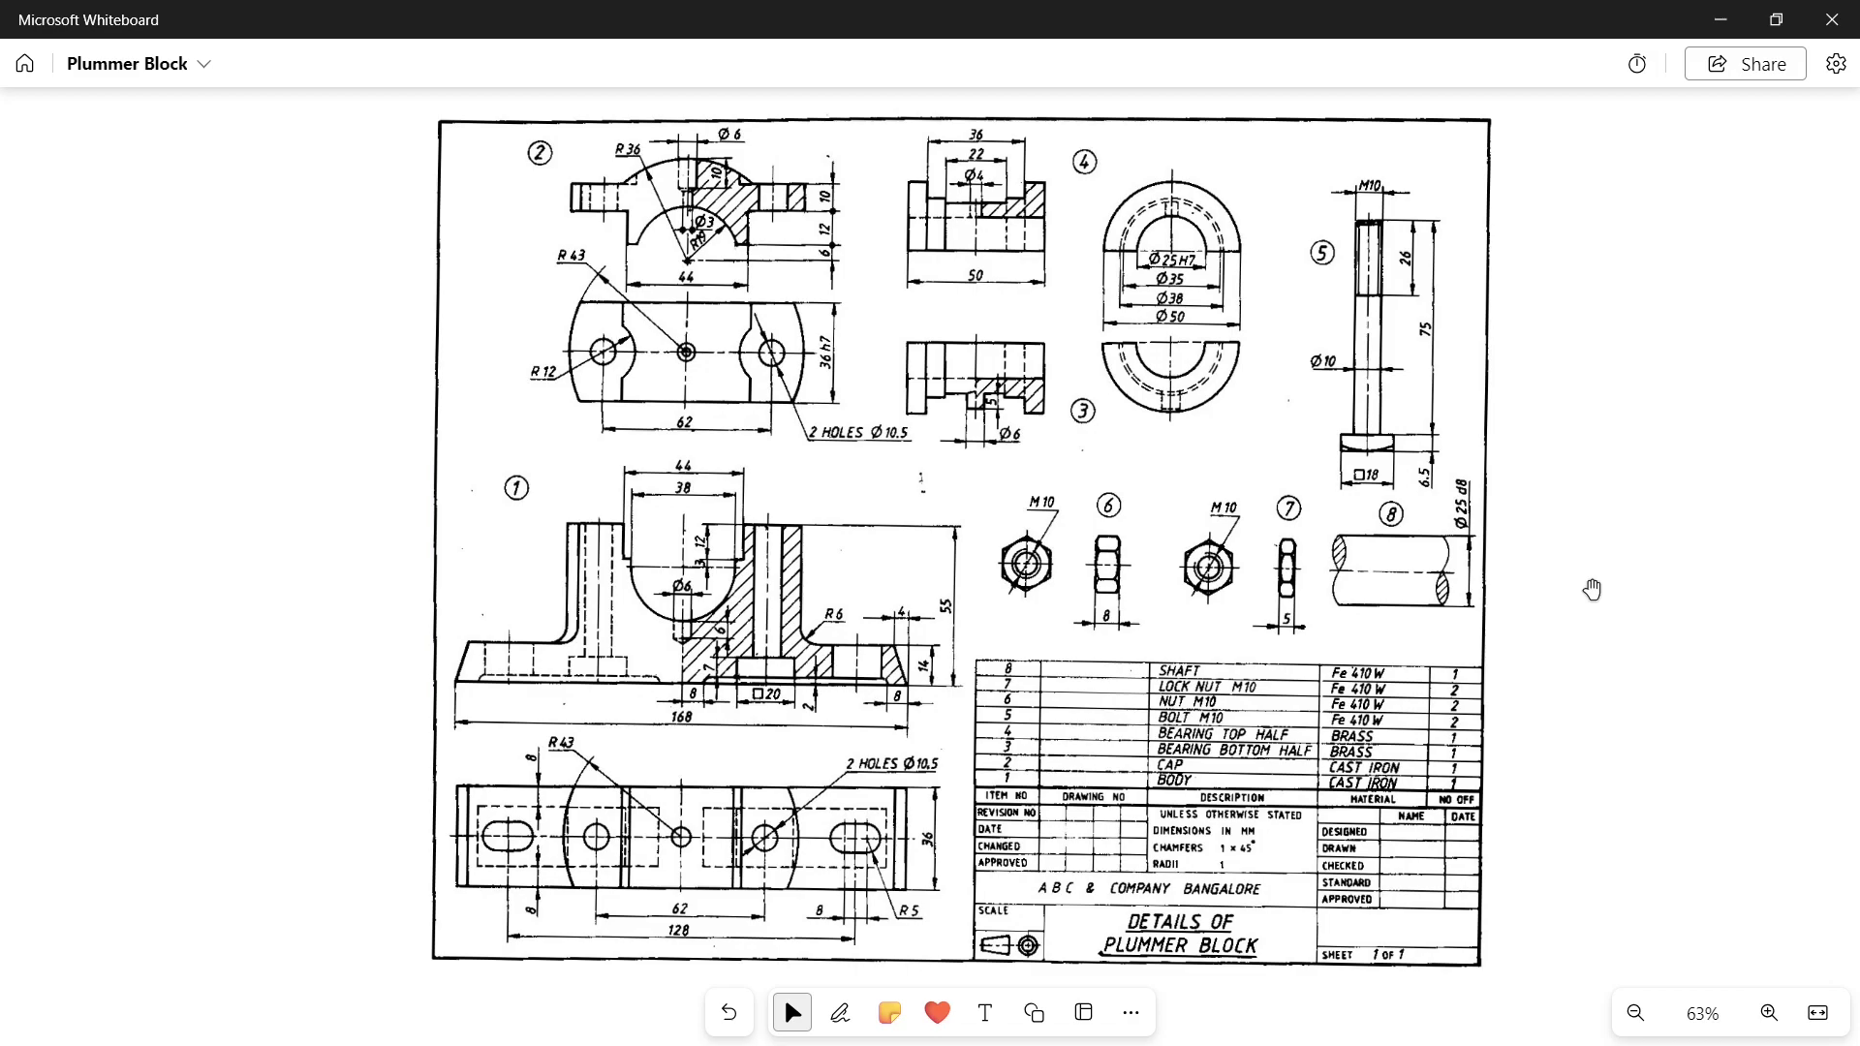
pyautogui.moveTo(1701, 643)
pyautogui.mouseDown()
pyautogui.moveTo(775, 620)
pyautogui.moveTo(194, 730)
pyautogui.moveTo(20, 694)
pyautogui.moveTo(25, 625)
pyautogui.mouseUp()
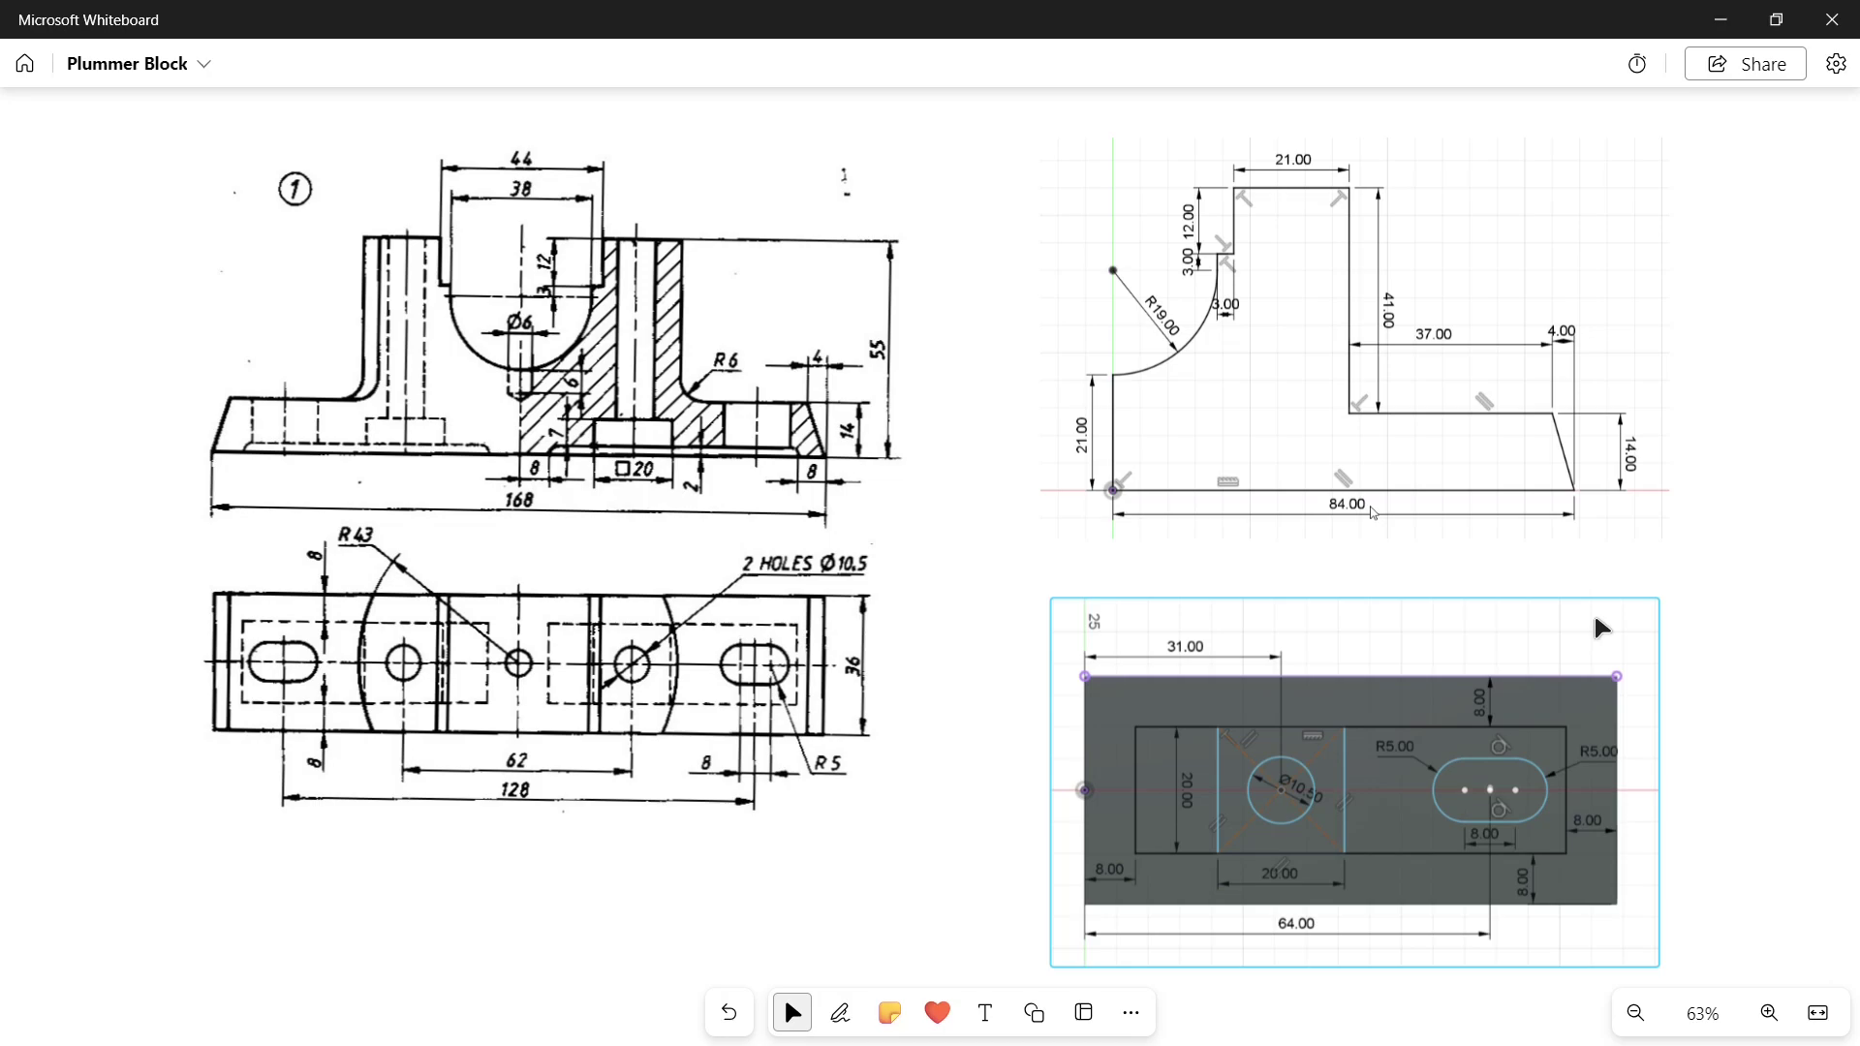
# Switch to Autodesk Fusion and check the saved files of the current project
pyautogui.hotkey('alt', 'Tab')
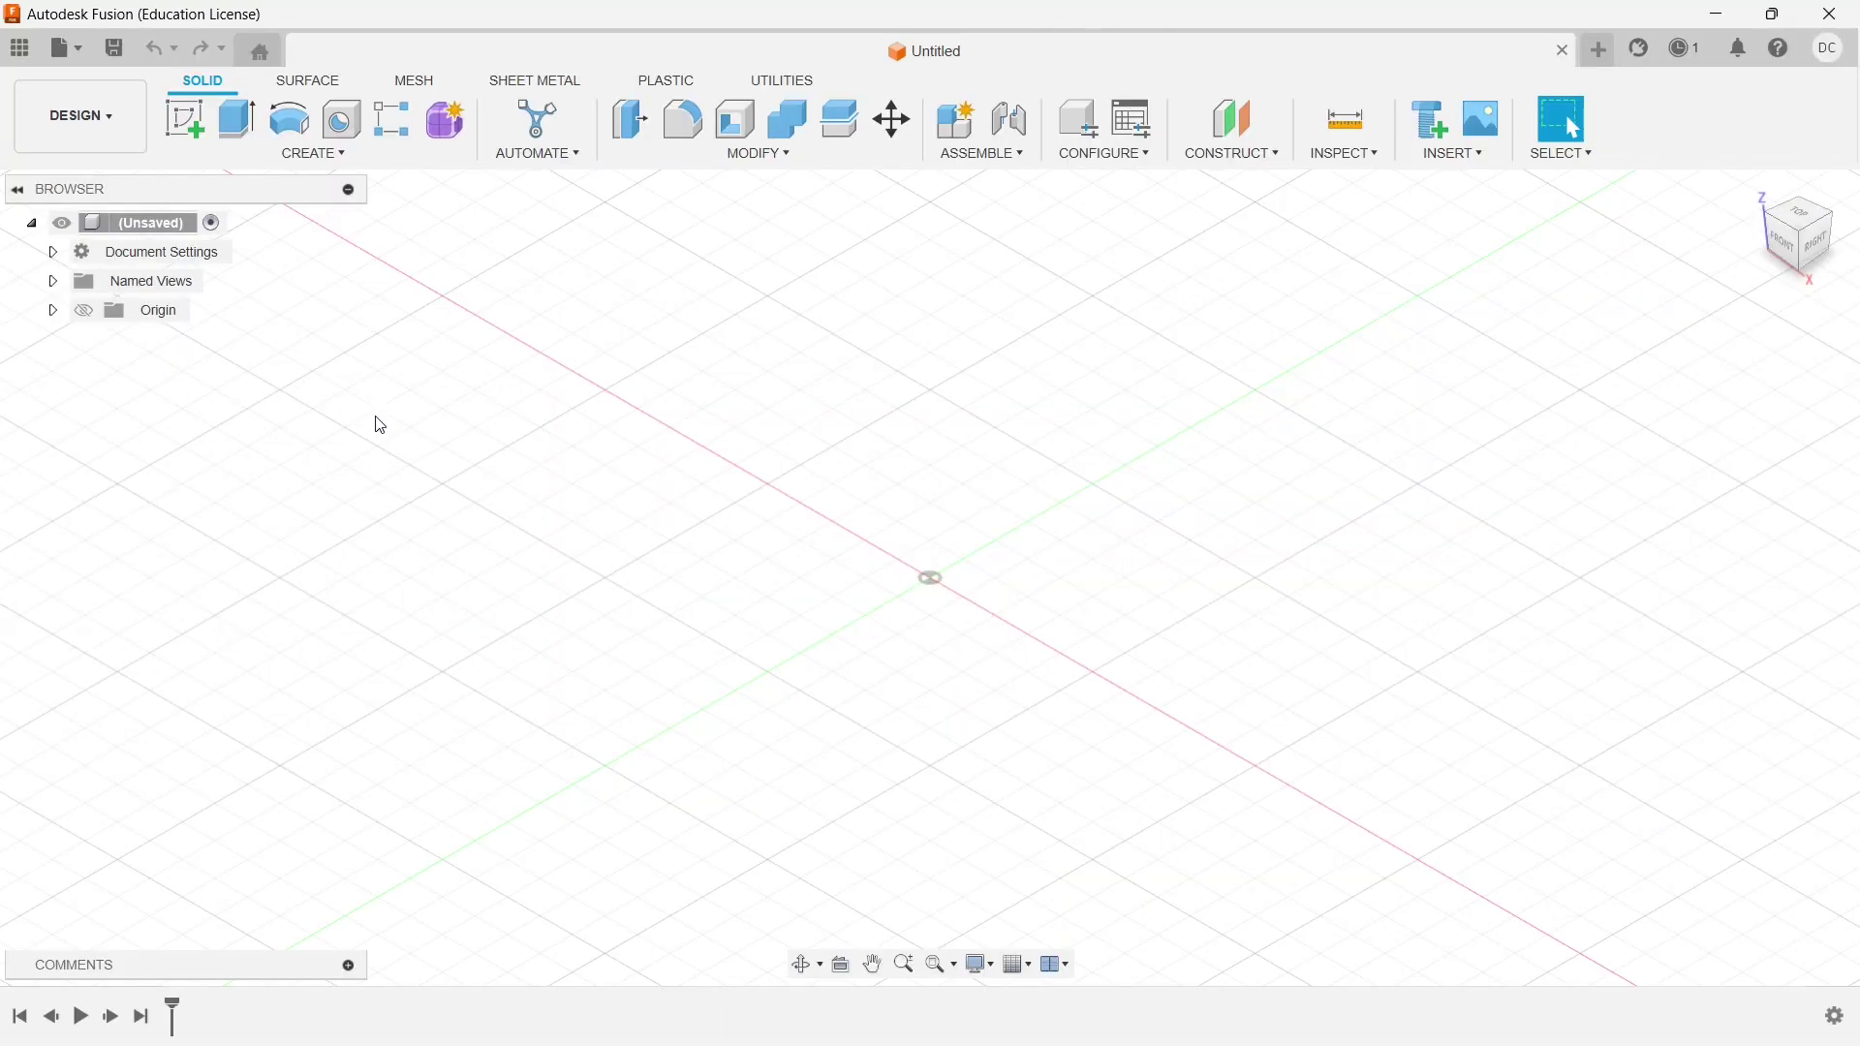
pyautogui.click(31, 70)
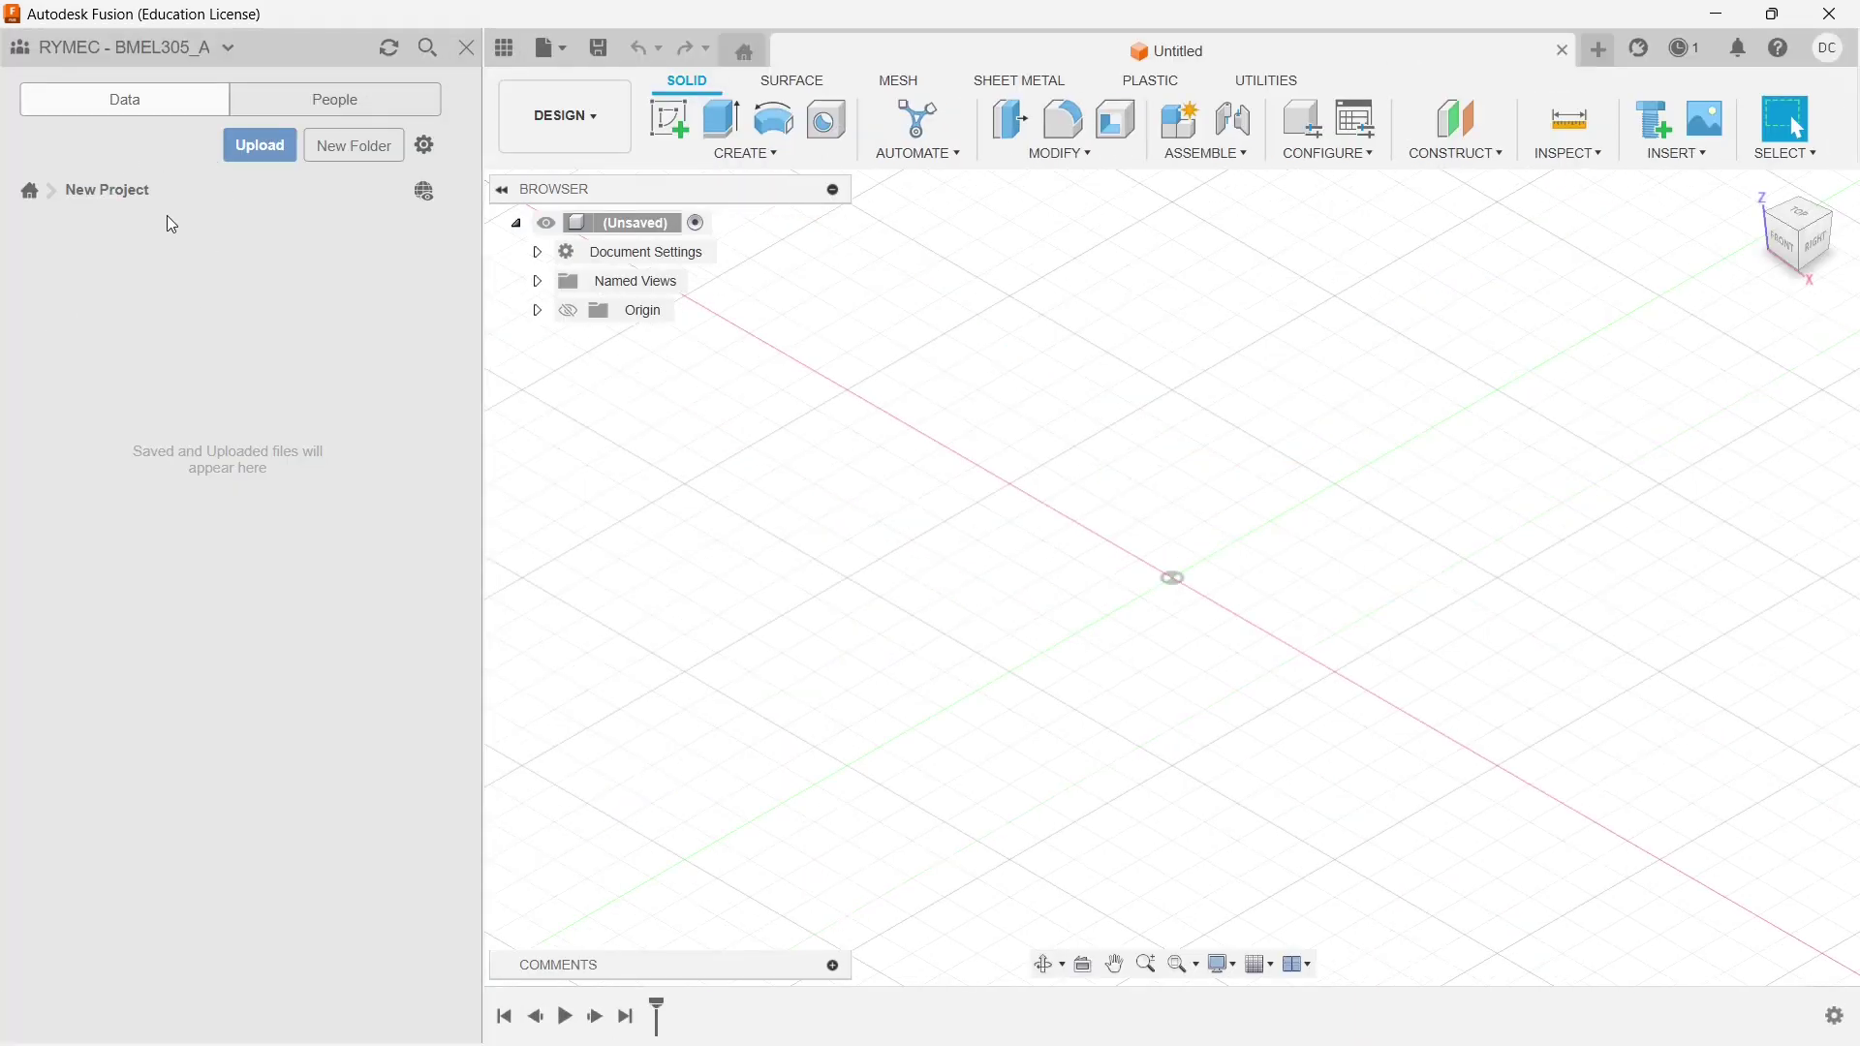
pyautogui.click(467, 50)
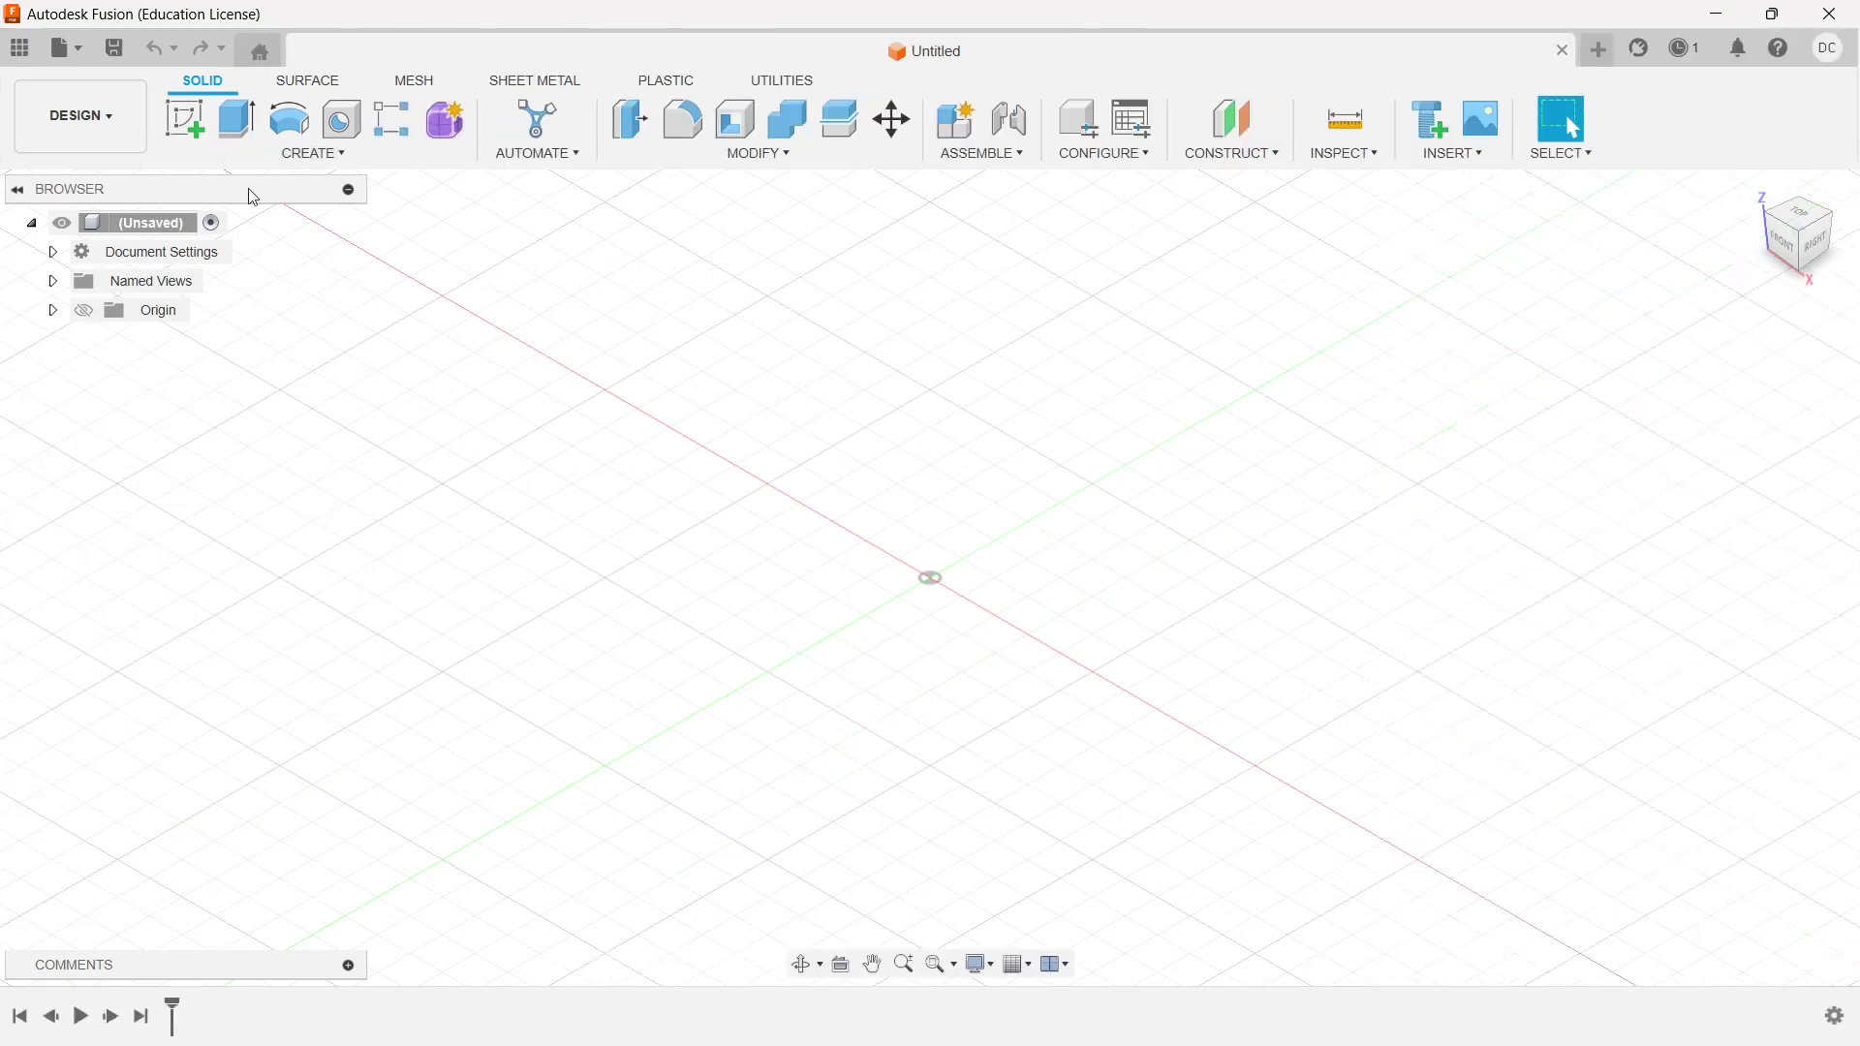
# Start a sketch on the front plane and draw an 84 mm horizontal line from the origin along the X axis
pyautogui.click(186, 119)
pyautogui.click(984, 539)
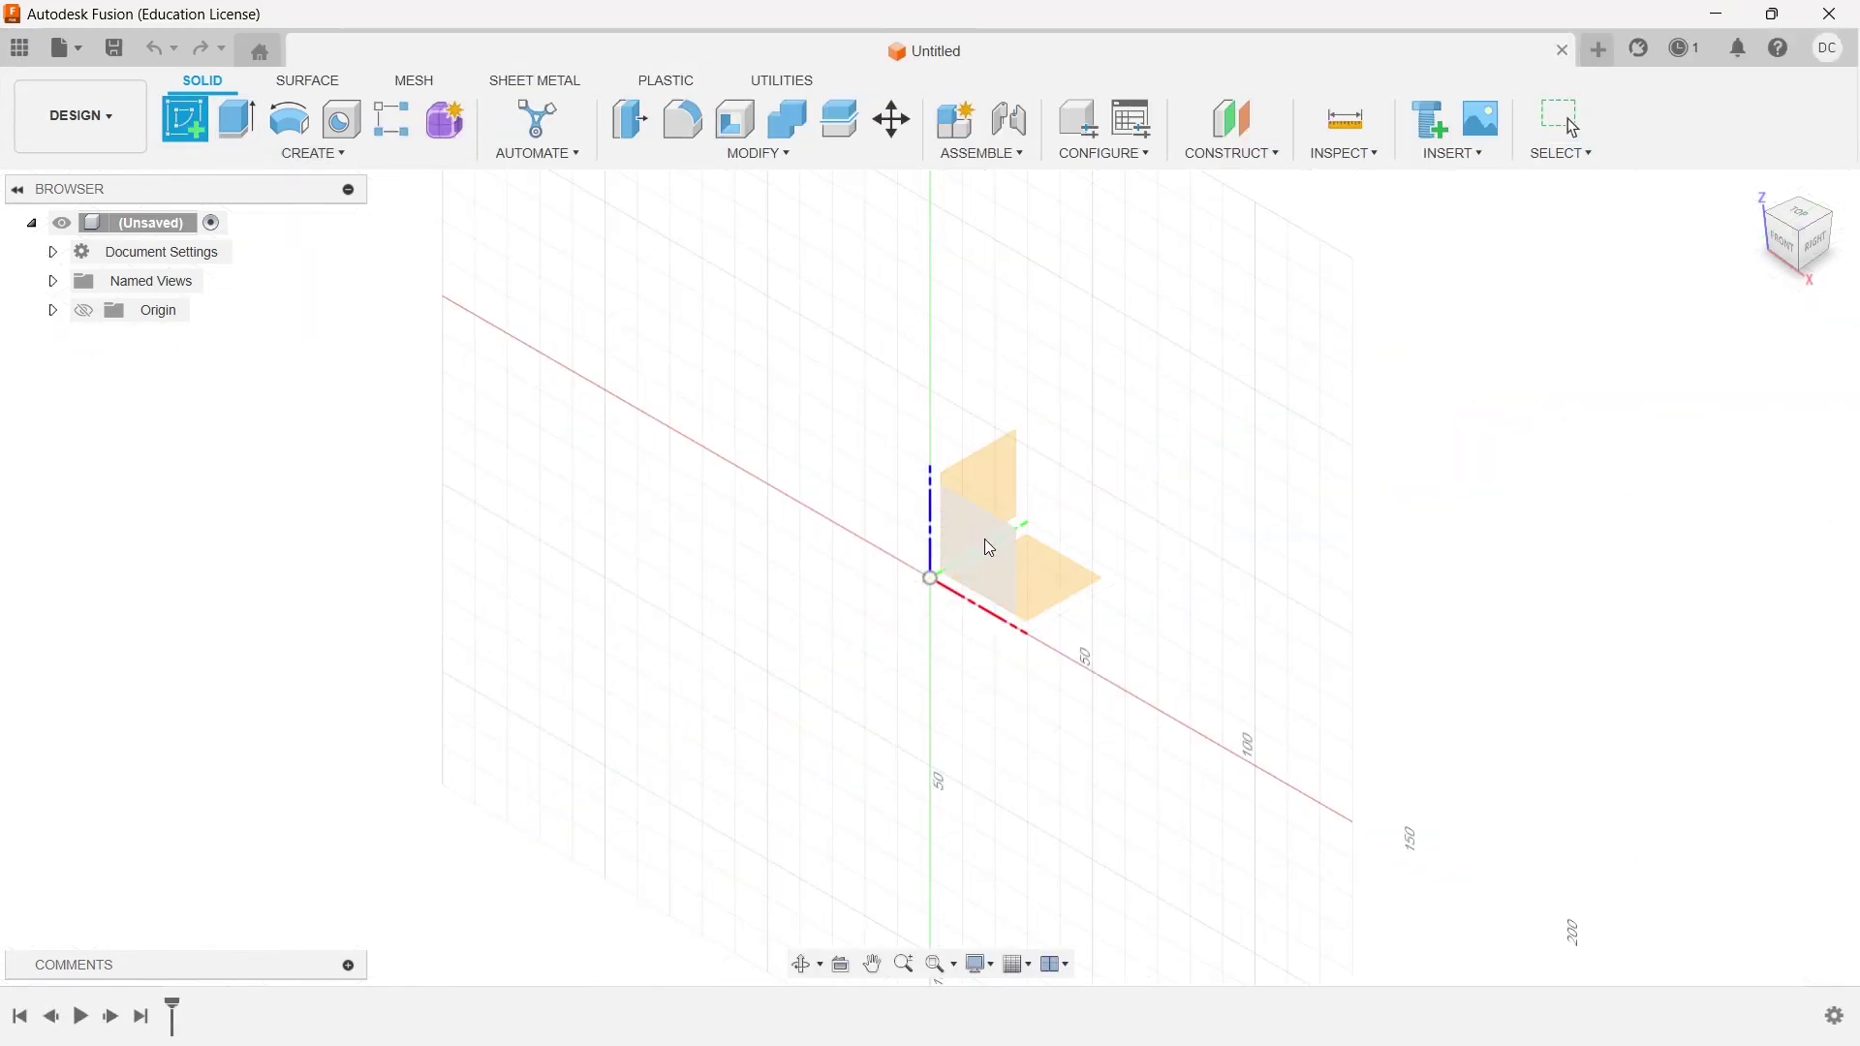
pyautogui.moveTo(1082, 485)
pyautogui.mouseDown(button='middle')
pyautogui.moveTo(830, 560)
pyautogui.moveTo(797, 593)
pyautogui.mouseUp(button='middle')
pyautogui.click(184, 119)
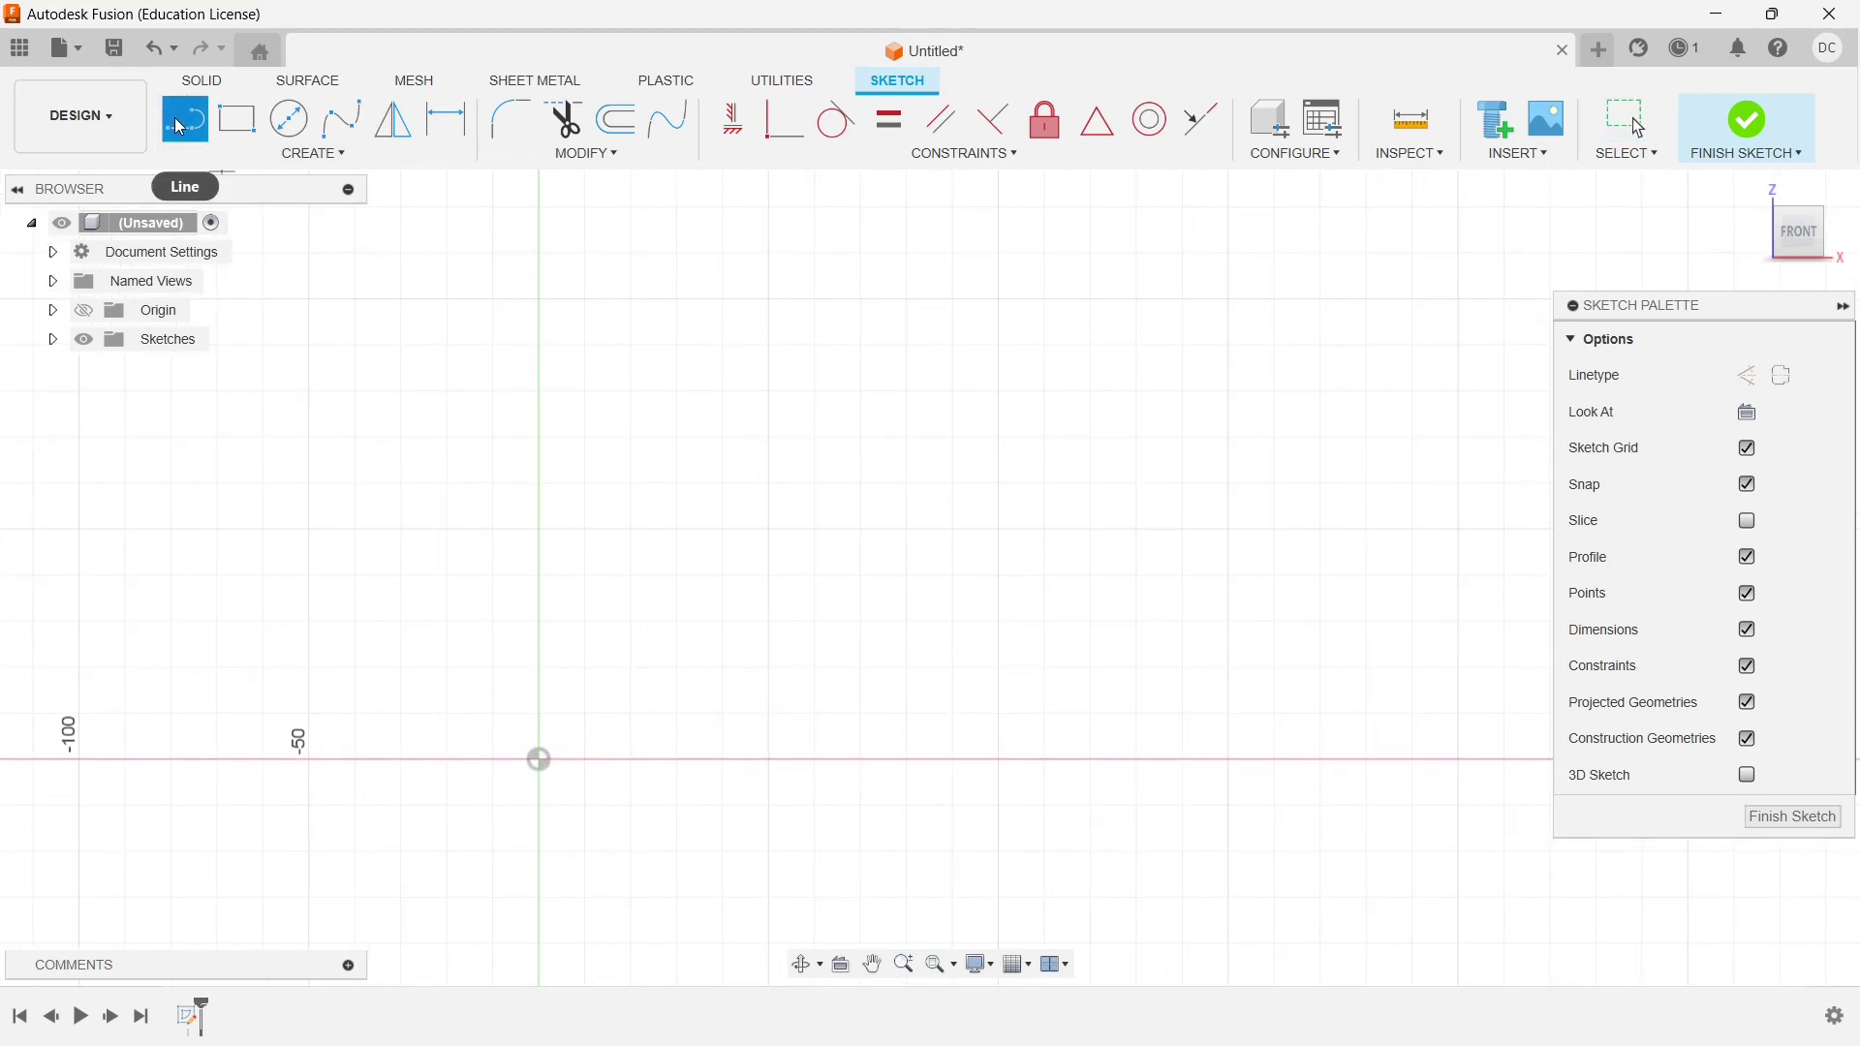
pyautogui.click(539, 760)
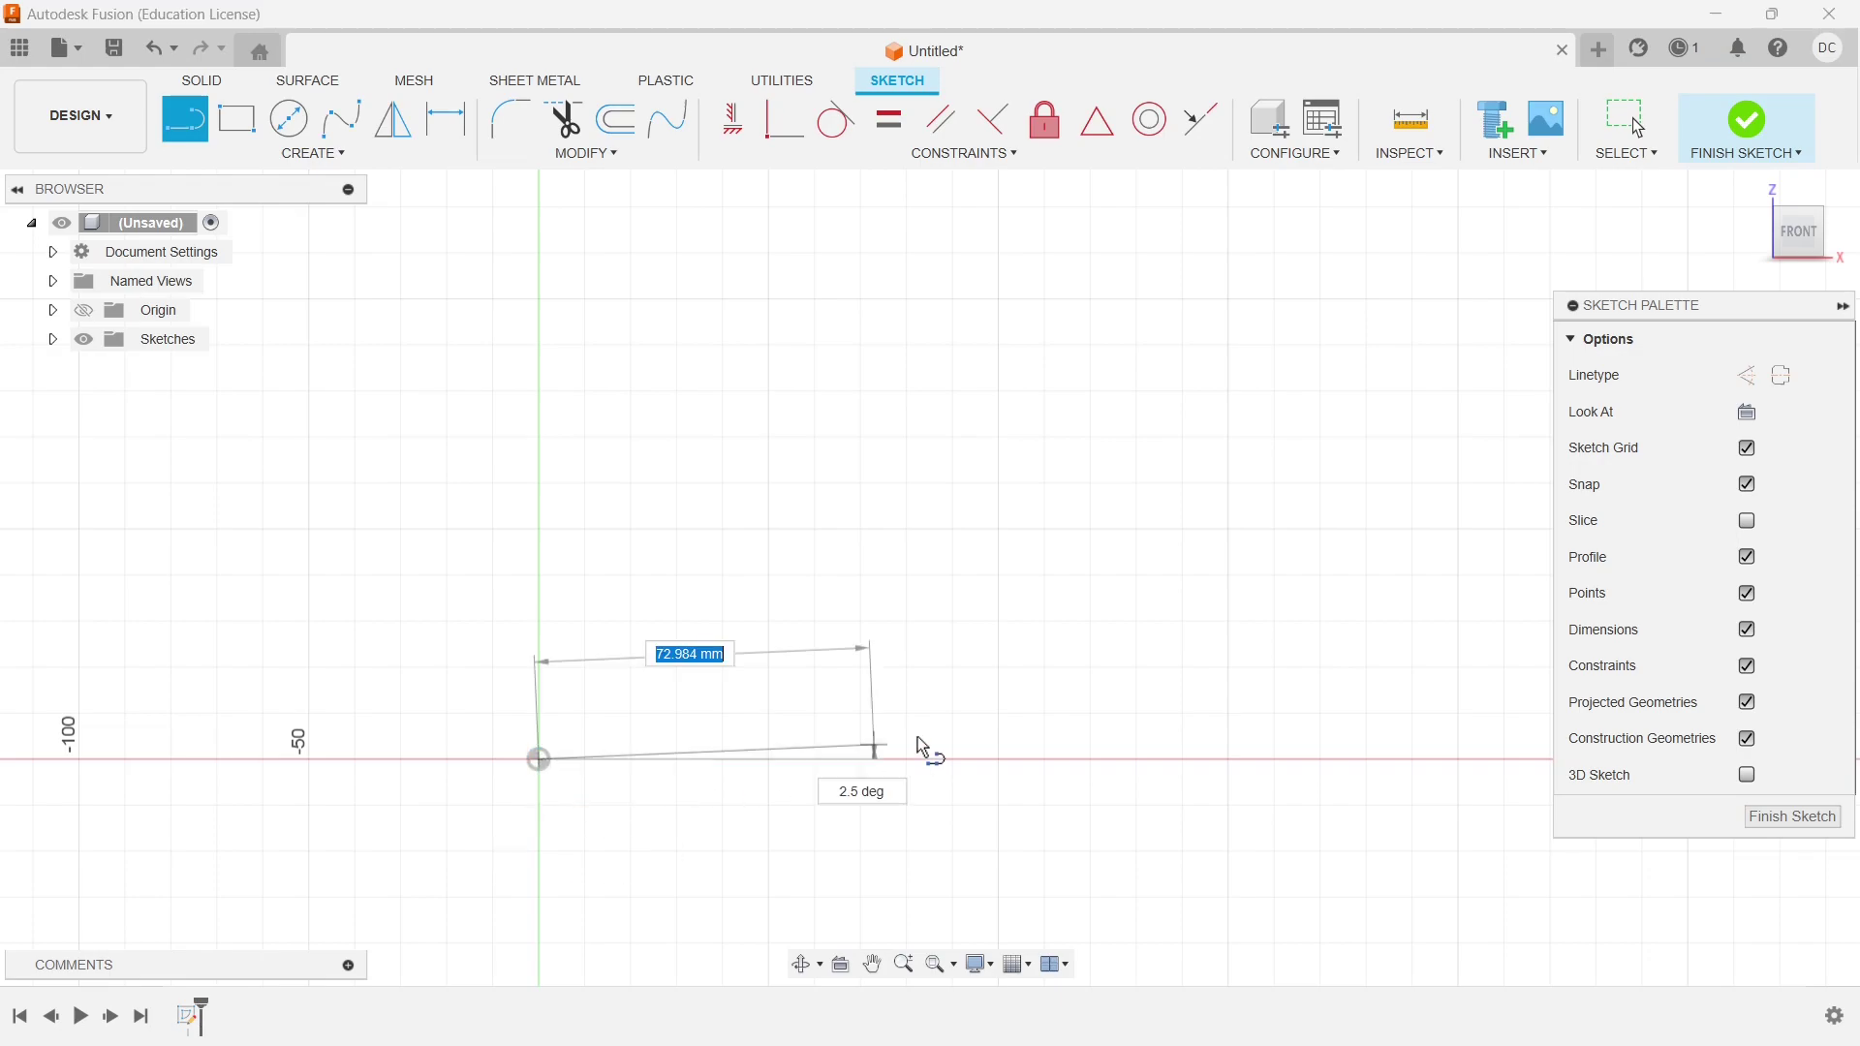
pyautogui.write('84')
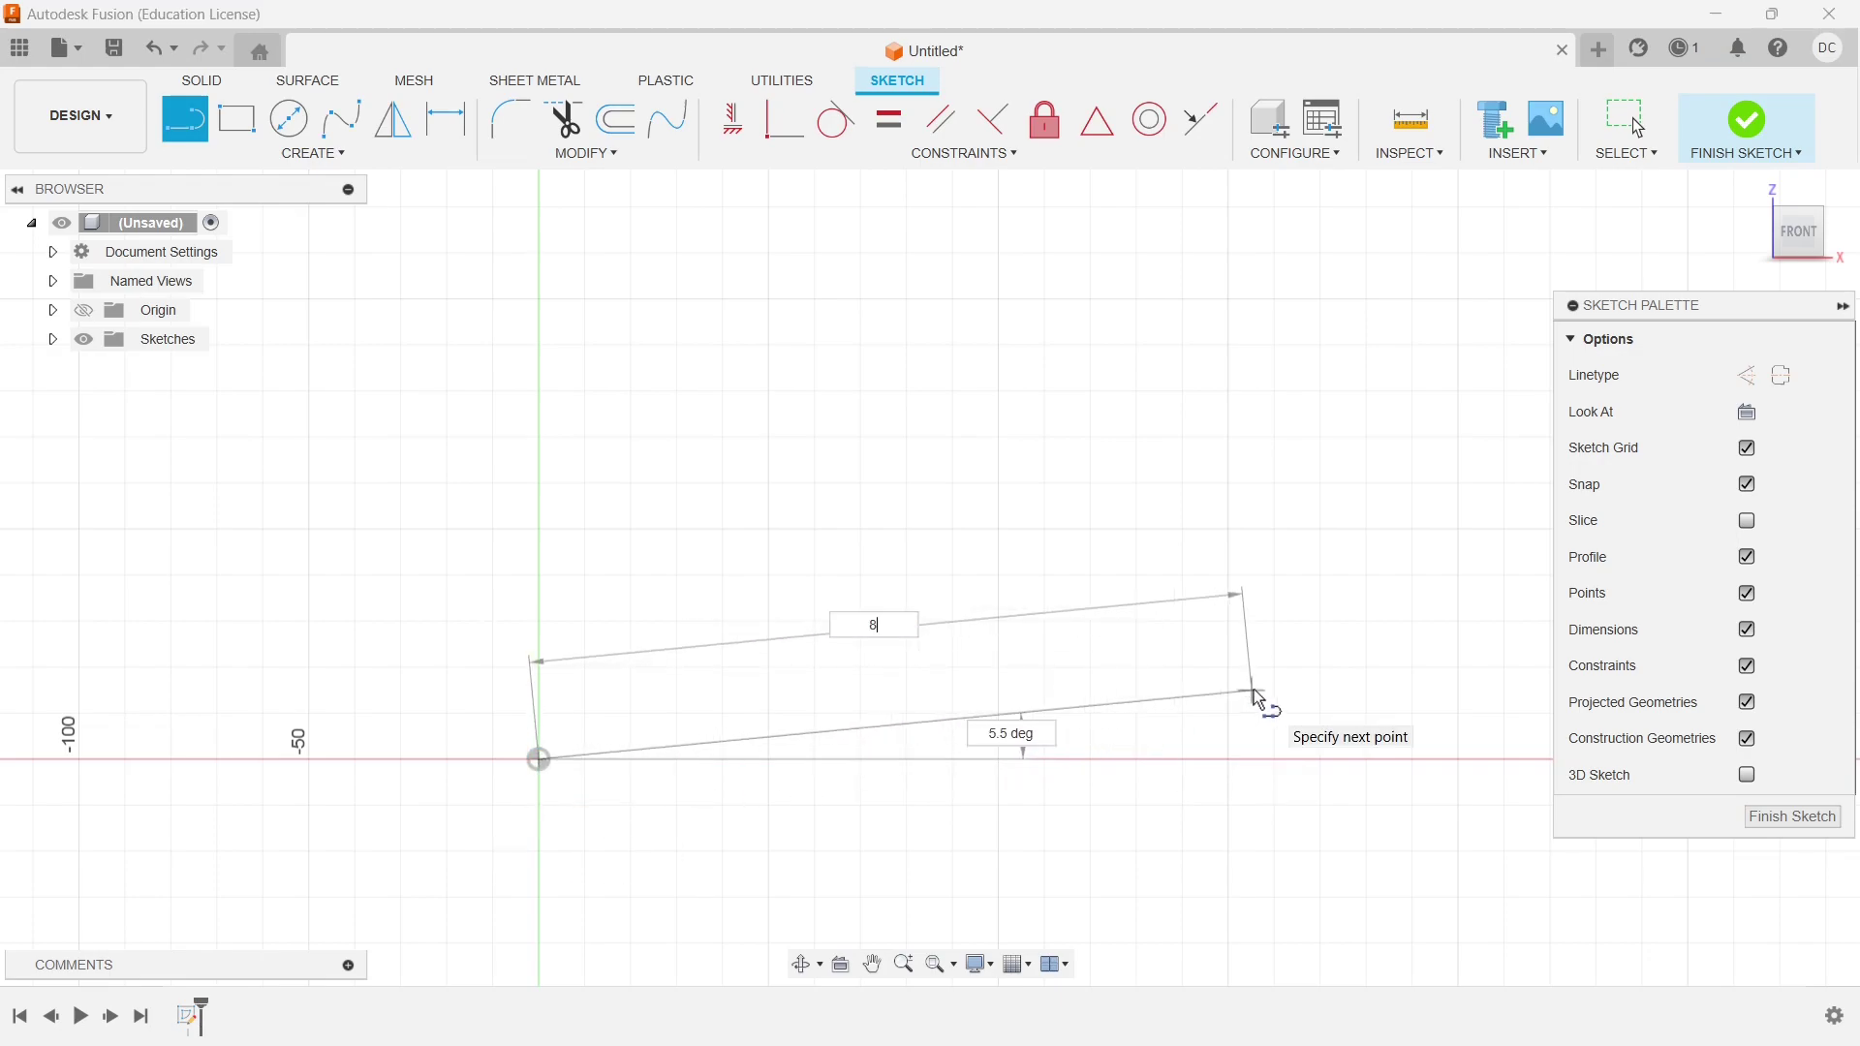
pyautogui.press('Tab')
pyautogui.press('Return')
# Draw a slanted line about 28.6 mm long, rising inward from the far end of the base line
pyautogui.scroll(3, 920, 659)
pyautogui.moveTo(935, 663); pyautogui.dragTo(1076, 503, button='middle')
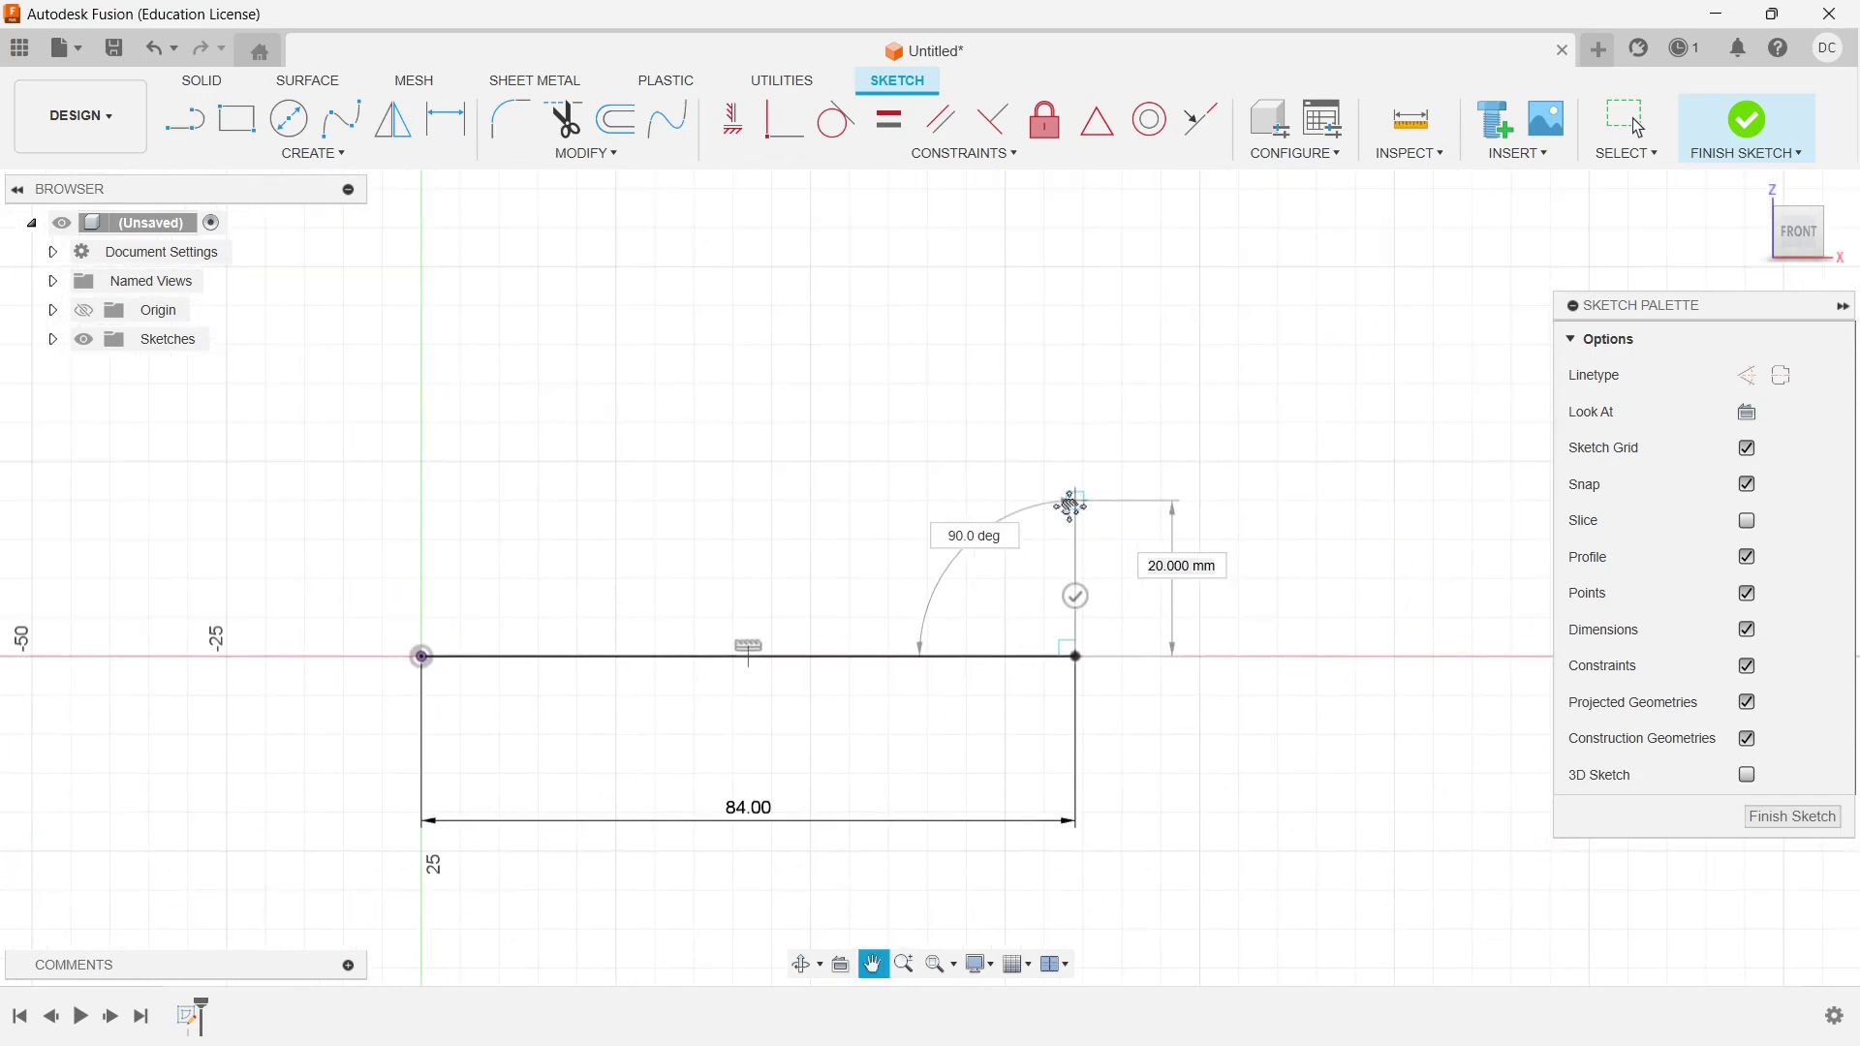
pyautogui.scroll(-1, 969, 528)
pyautogui.click(942, 489)
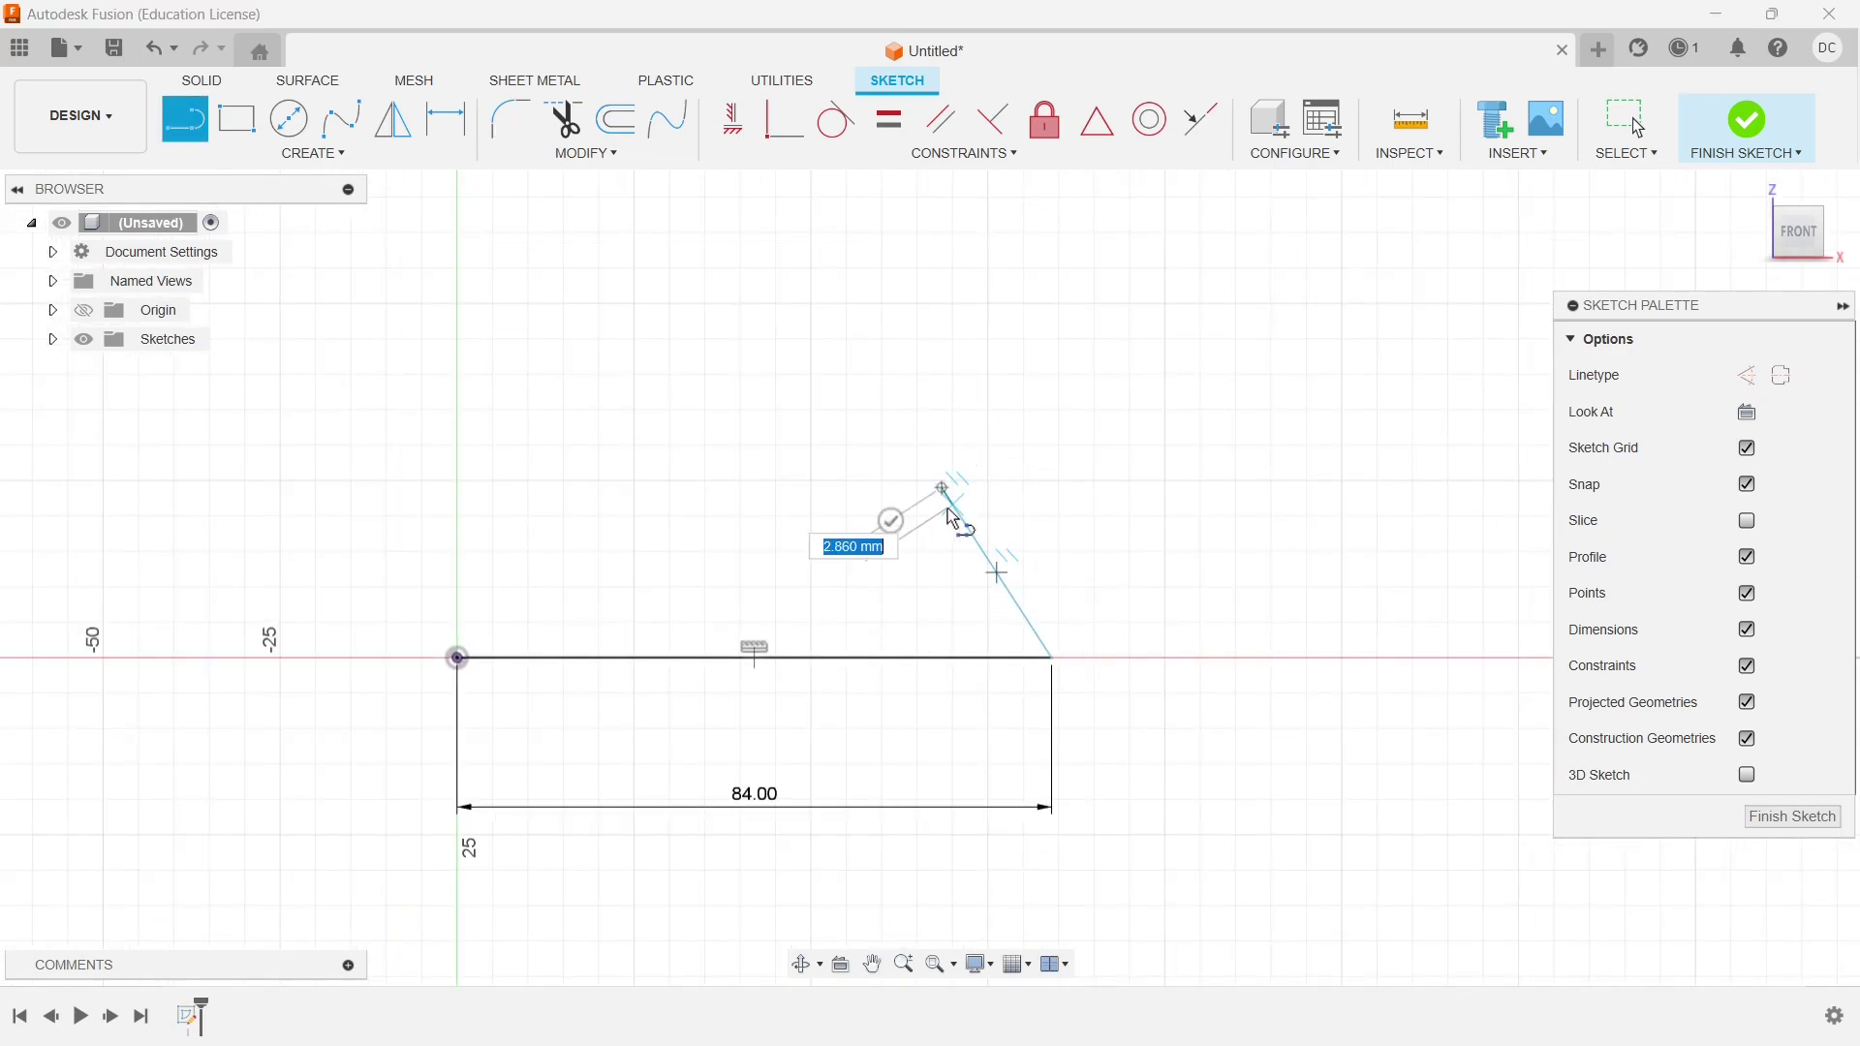
pyautogui.press('Escape')
# Dimension the slanted line with a height of 14 mm and a horizontal offset of 4 mm
pyautogui.press('d')
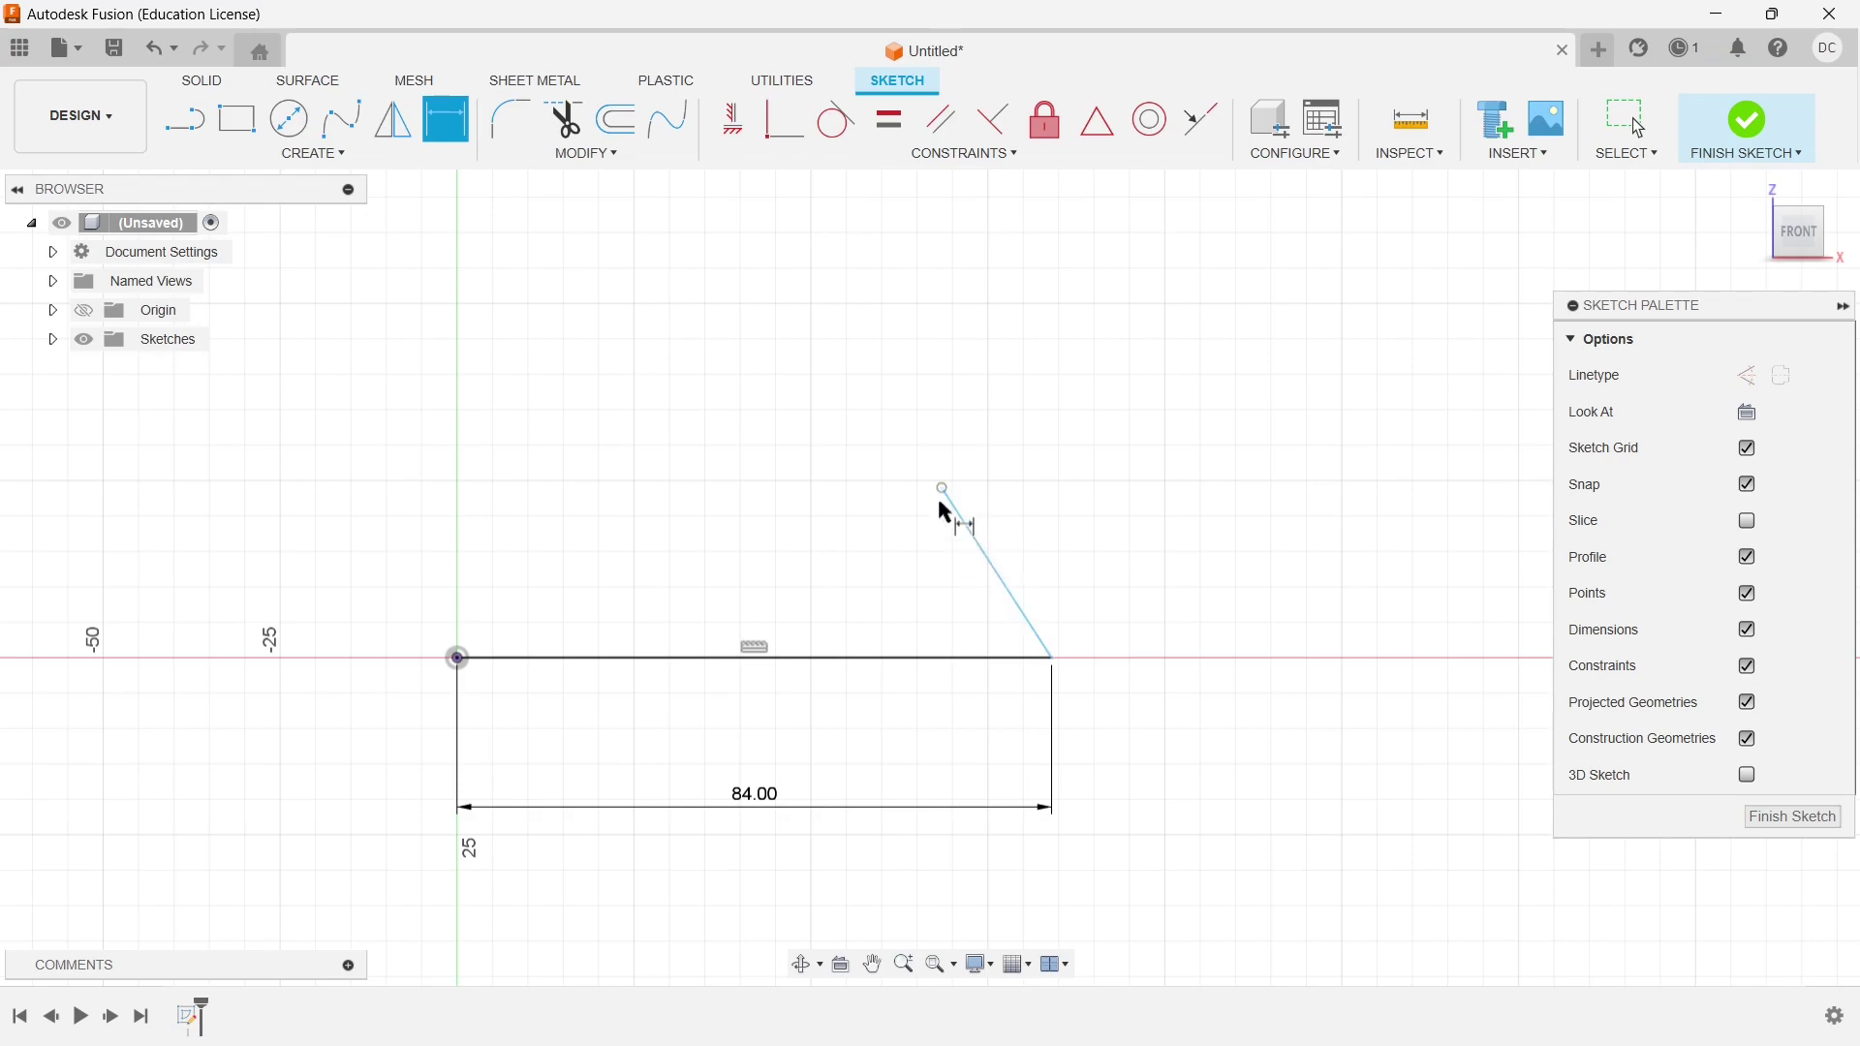
pyautogui.click(942, 488)
pyautogui.click(1051, 661)
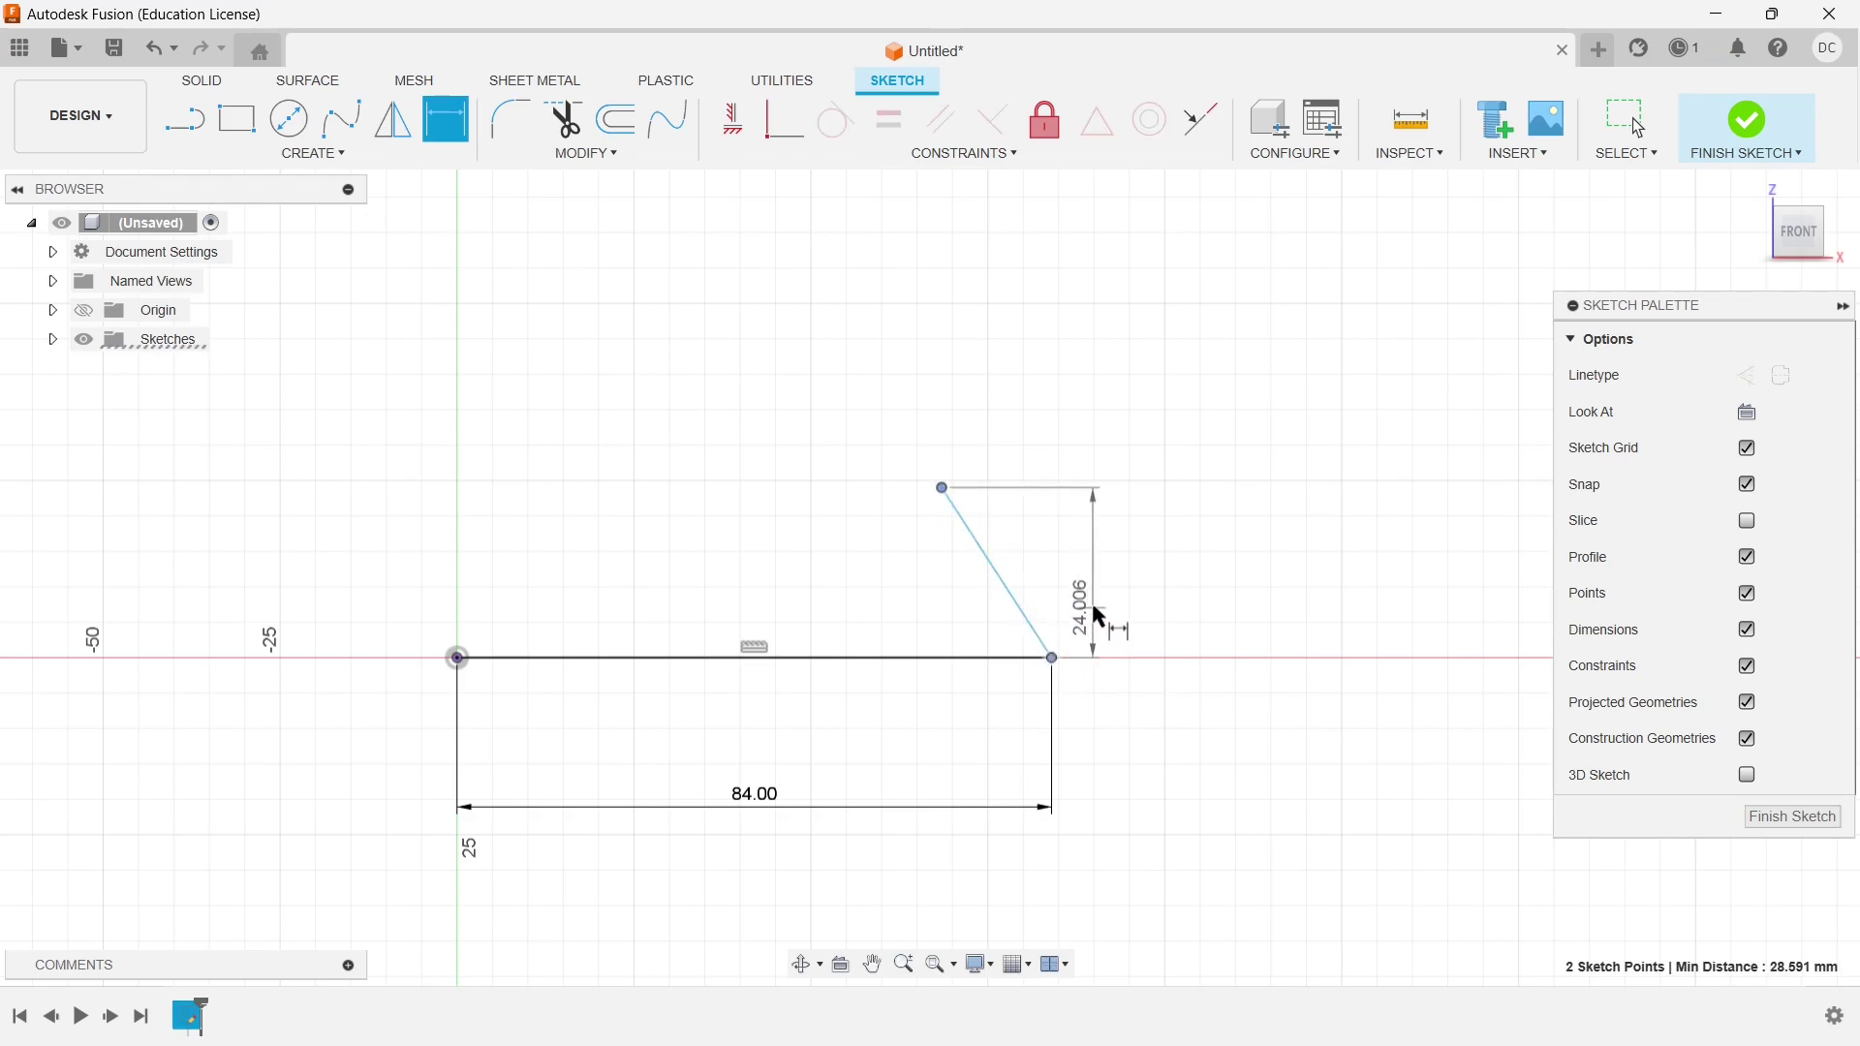
pyautogui.click(1116, 589)
pyautogui.write('1')
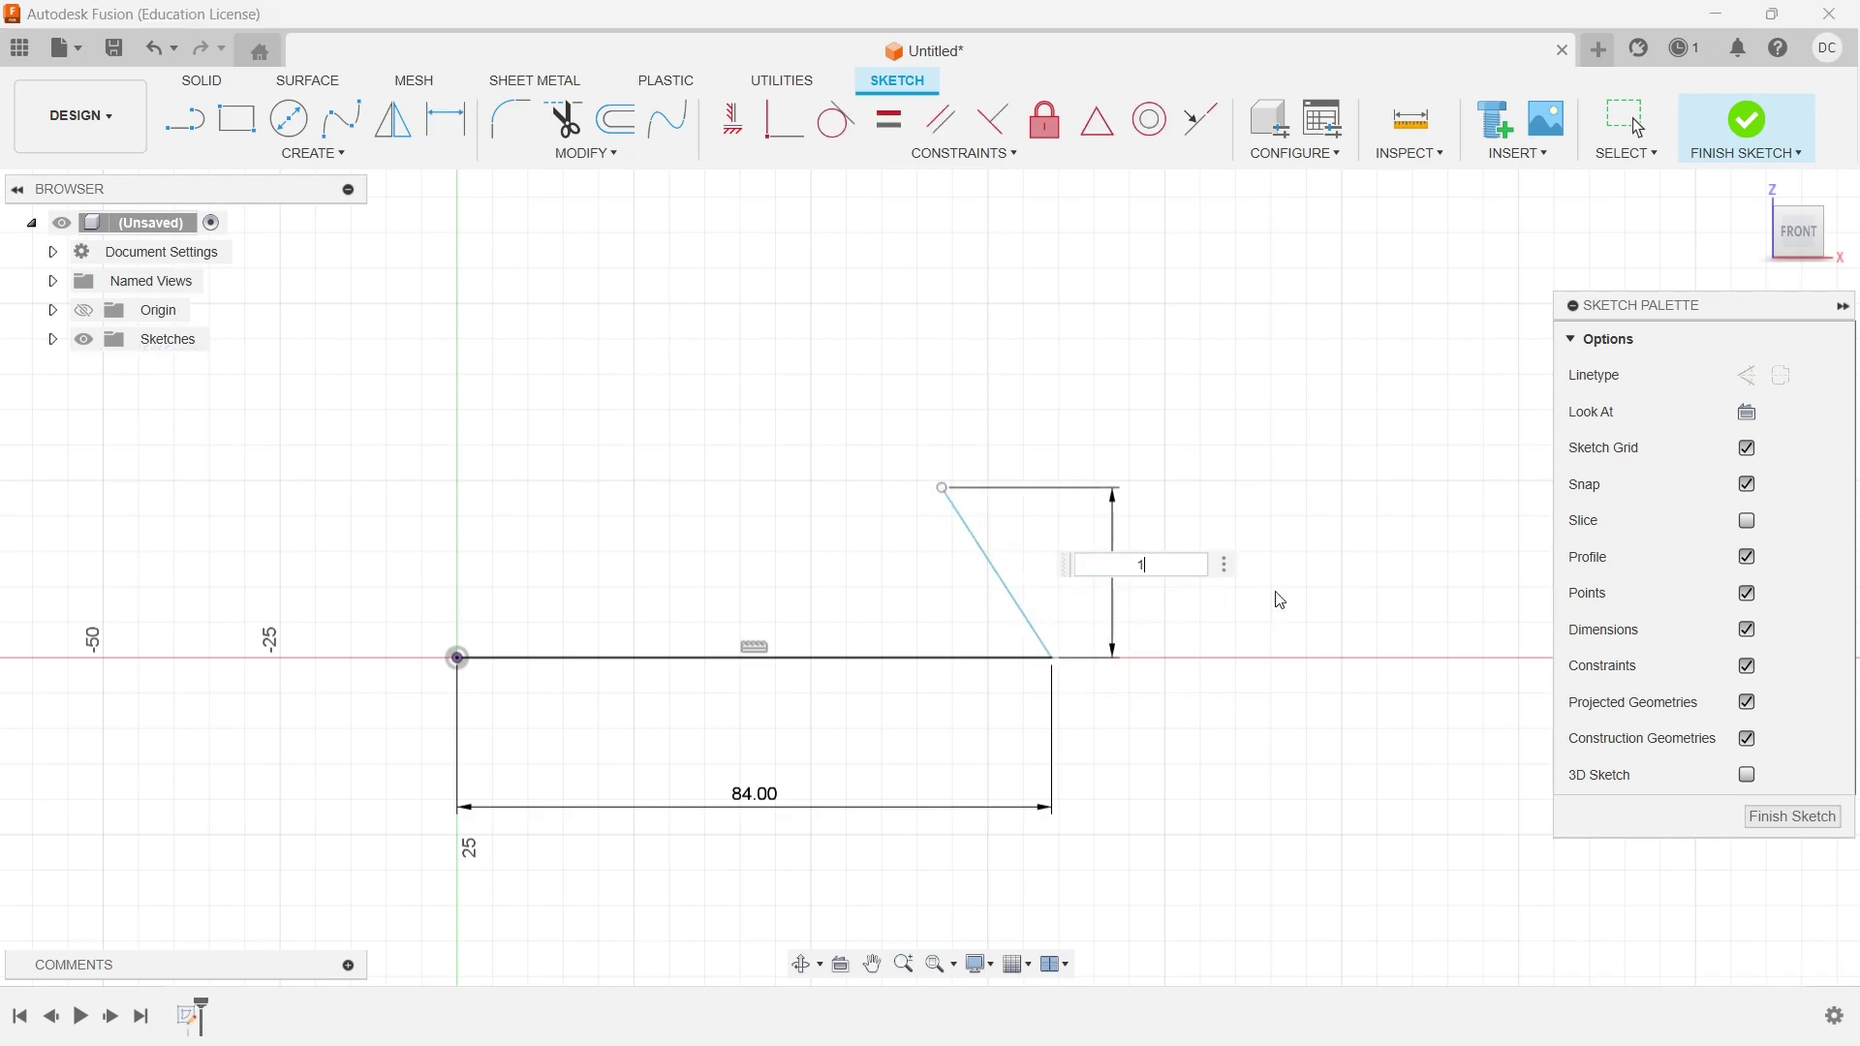
pyautogui.write('4')
pyautogui.press('Return')
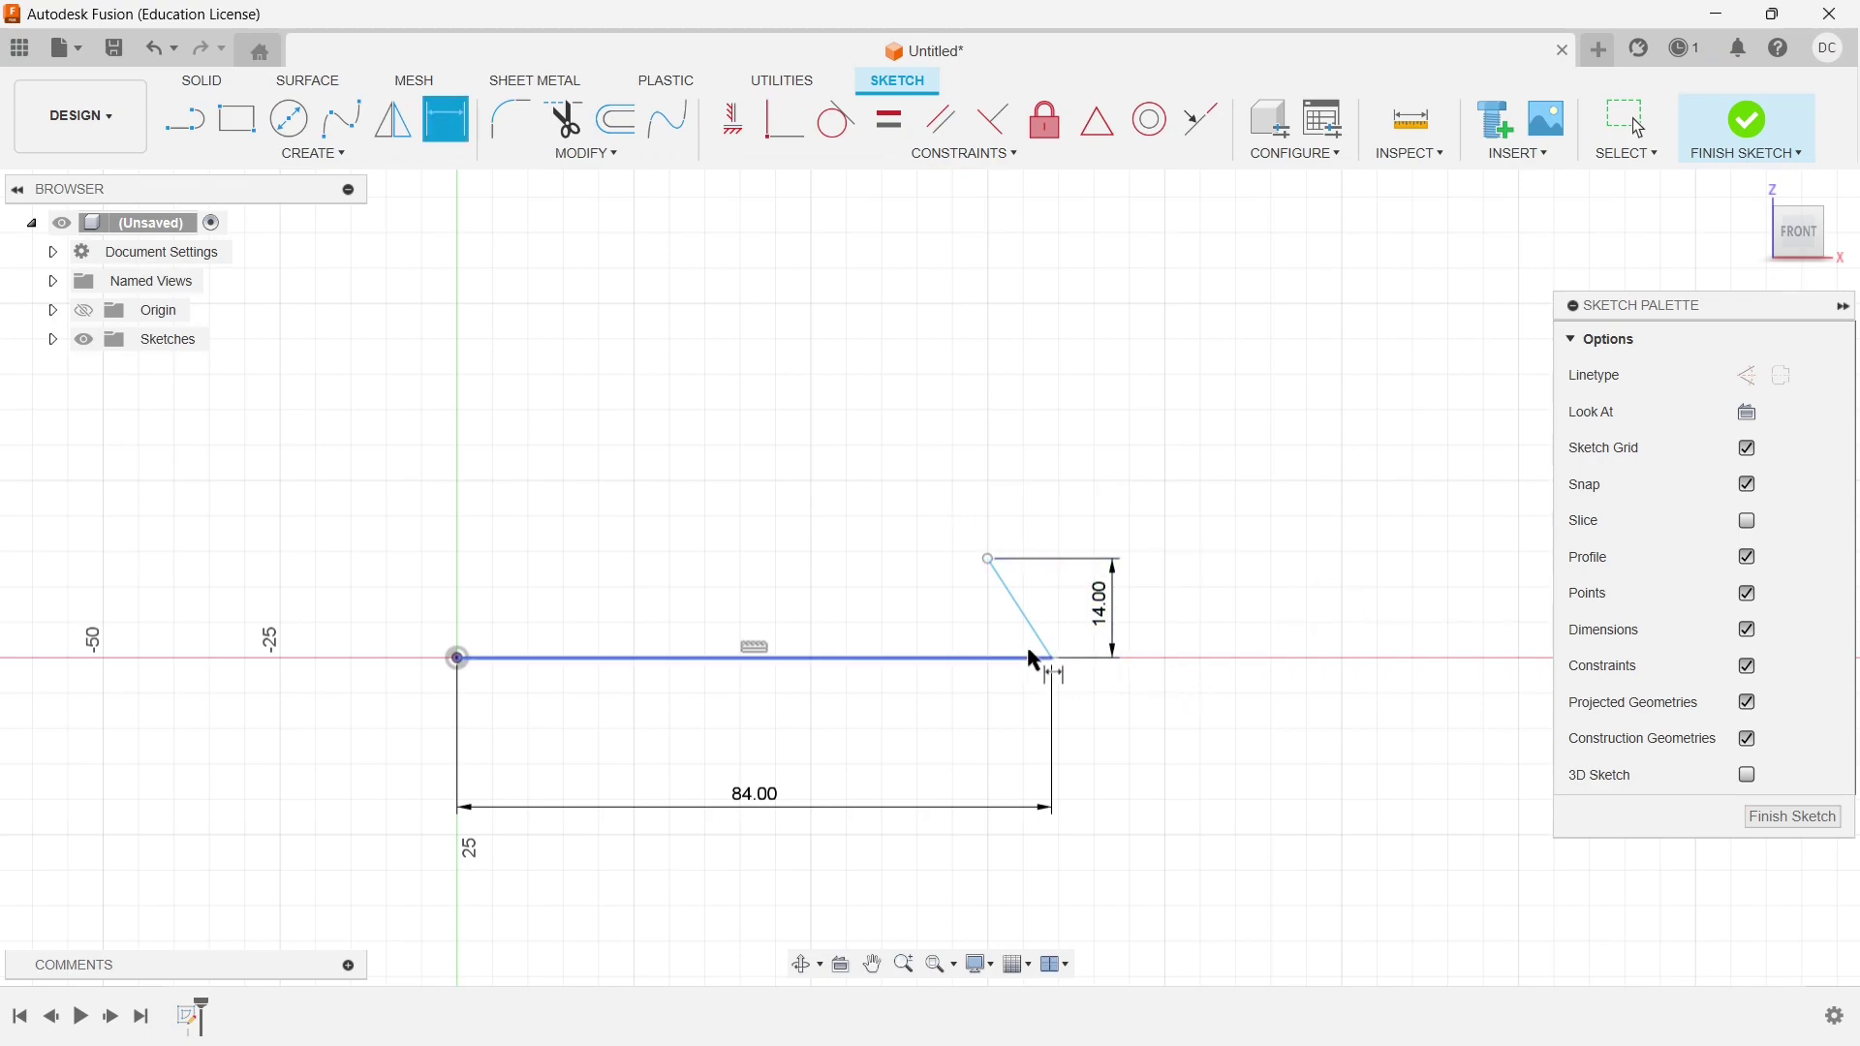
pyautogui.click(983, 562)
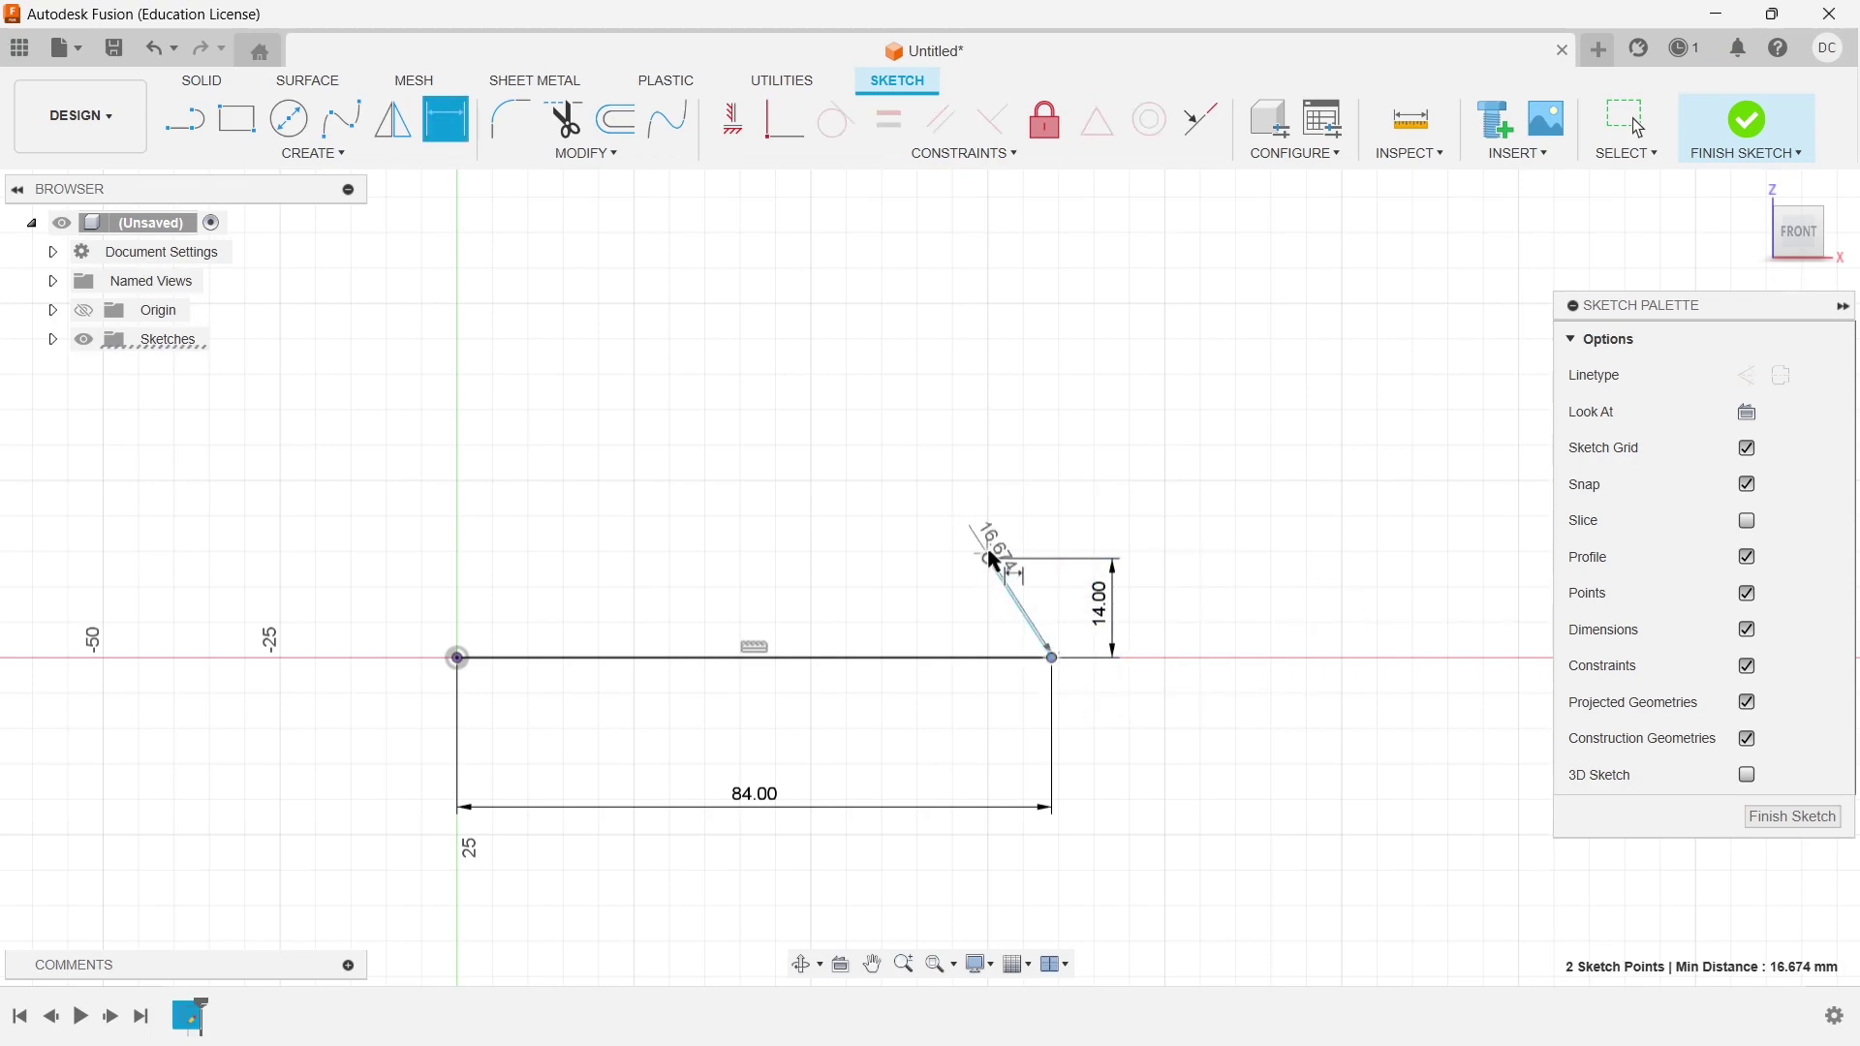
pyautogui.click(1025, 498)
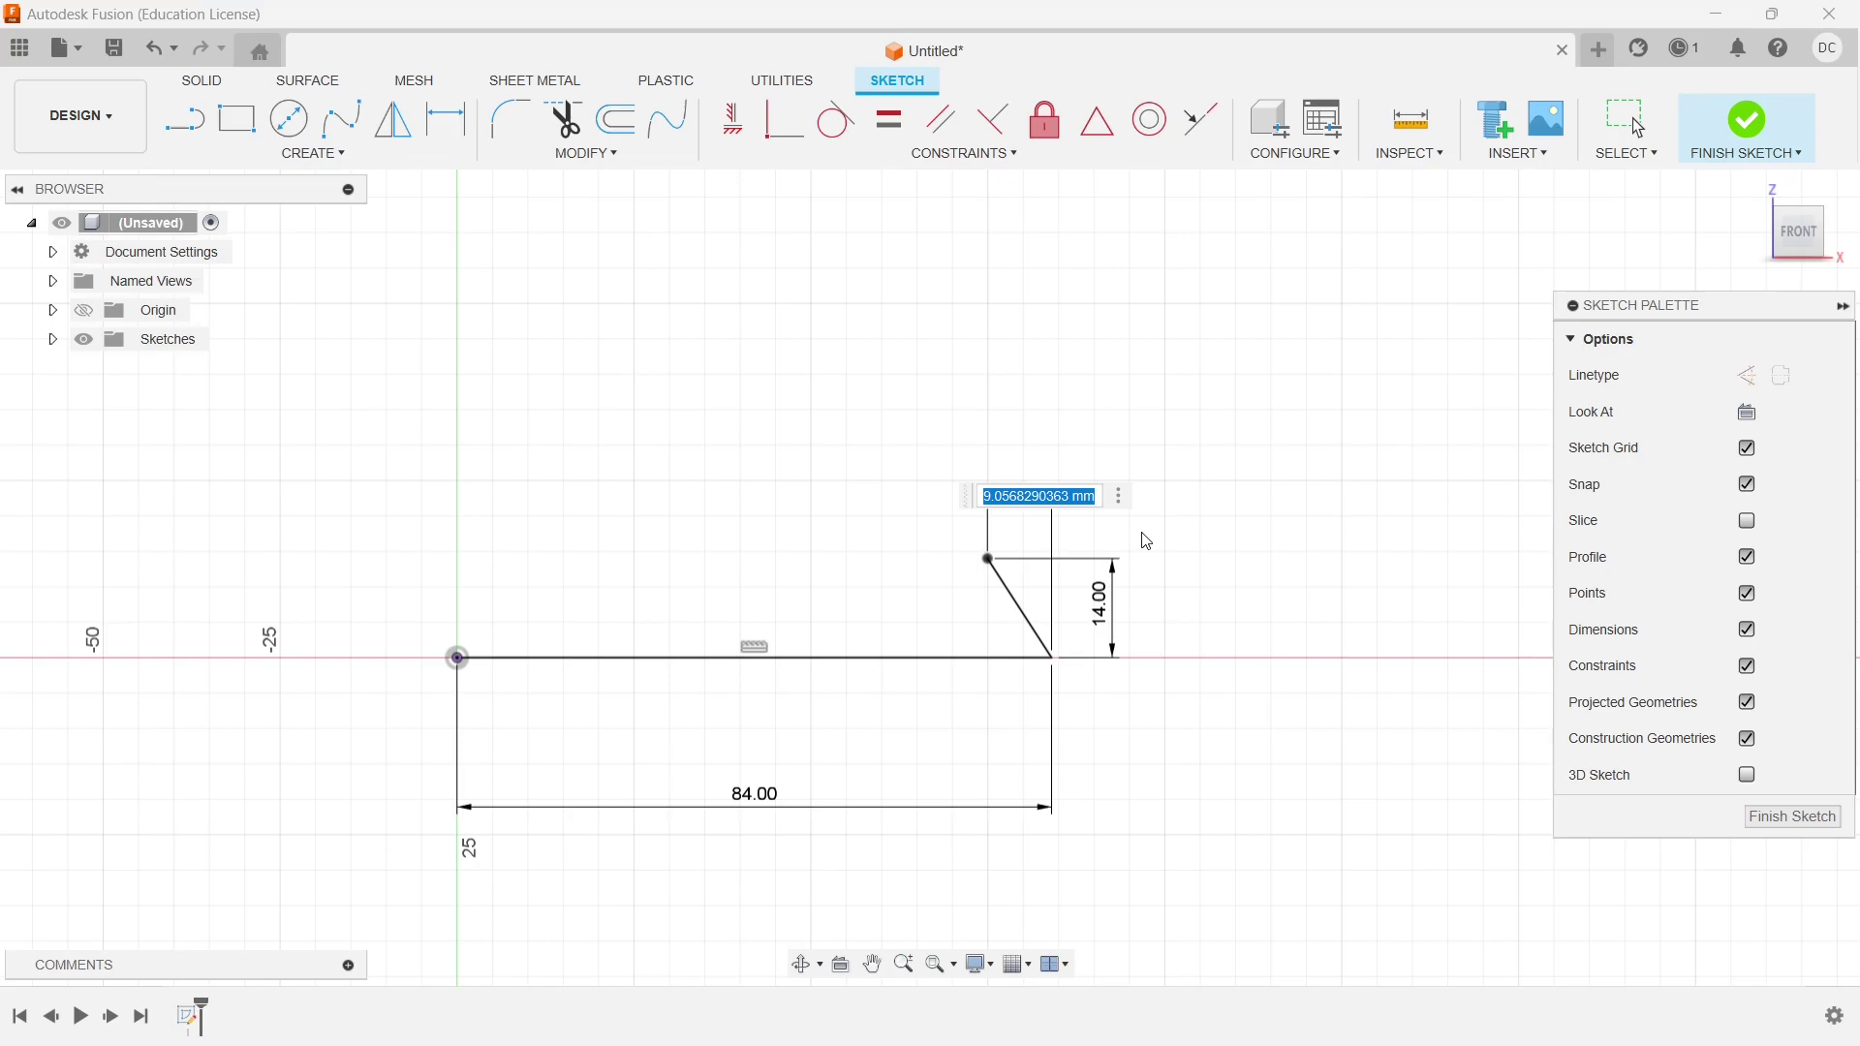
pyautogui.write('4')
pyautogui.press('Return')
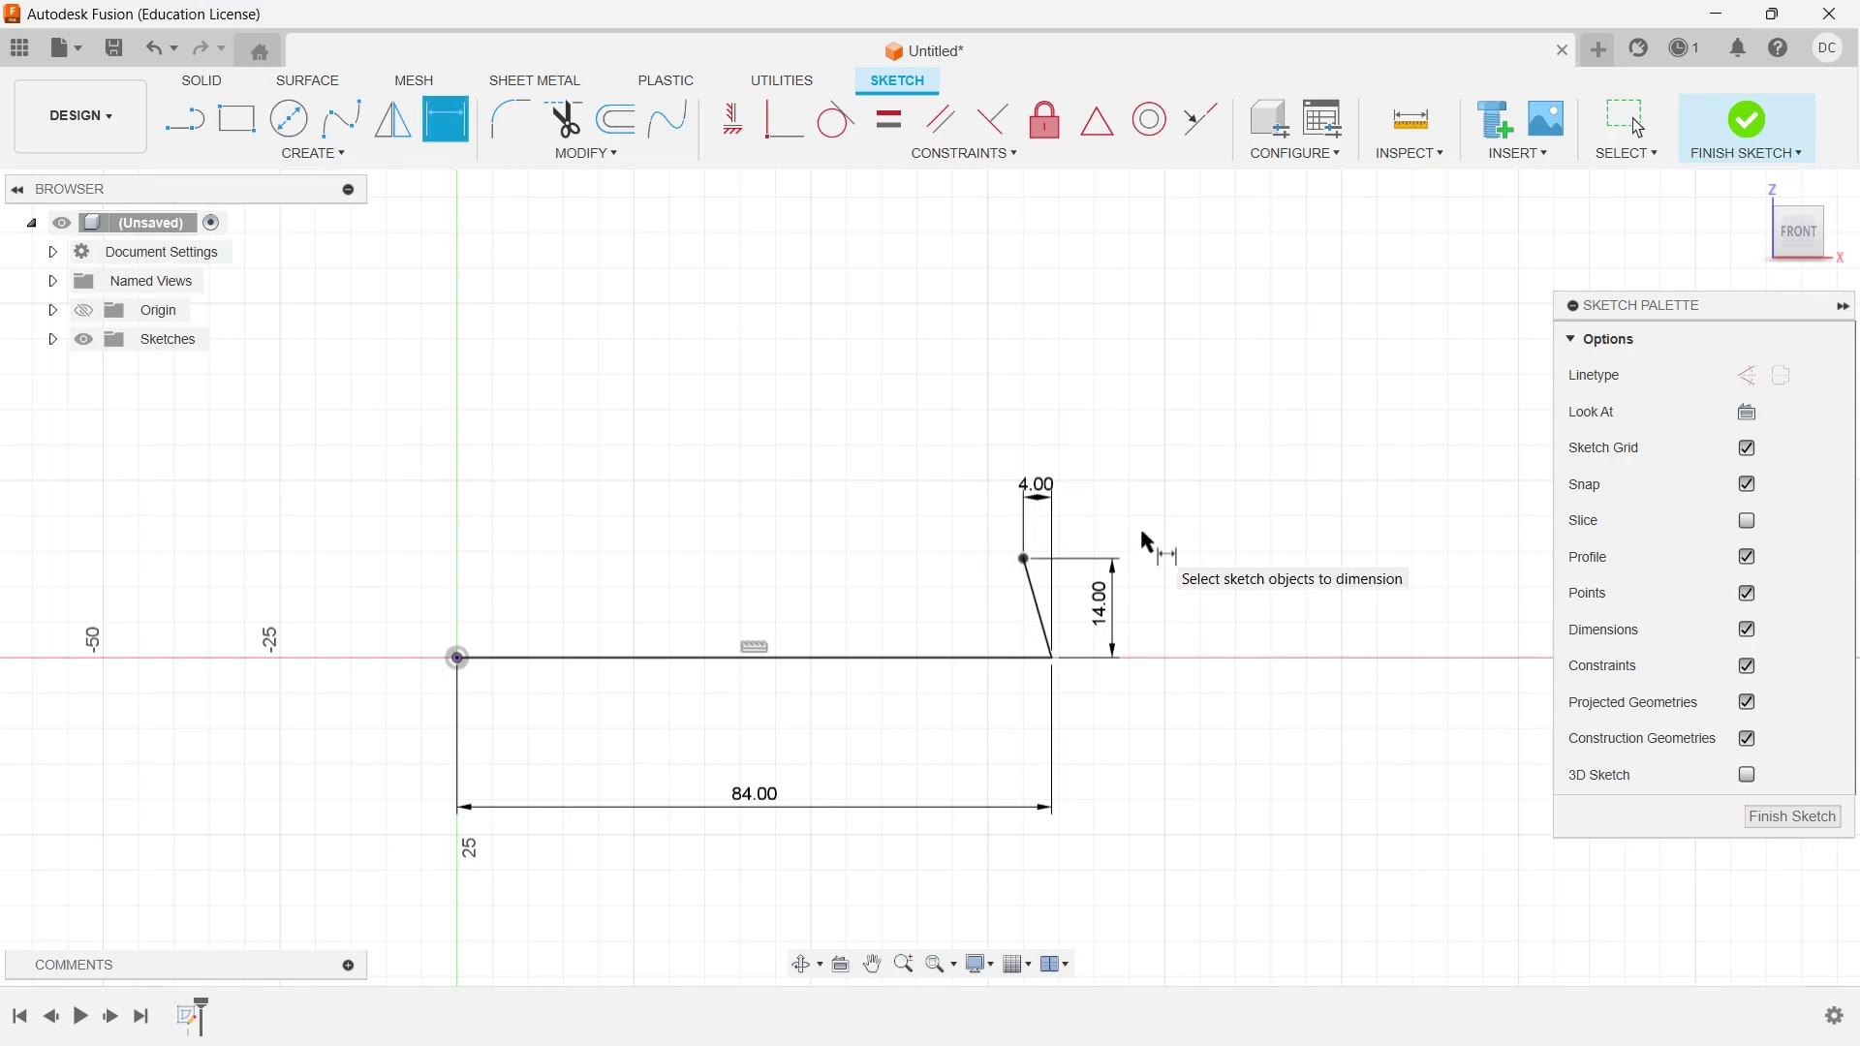
# Draw a 37 mm horizontal line inward from the upper end of the slanted line
pyautogui.scroll(1, 969, 456)
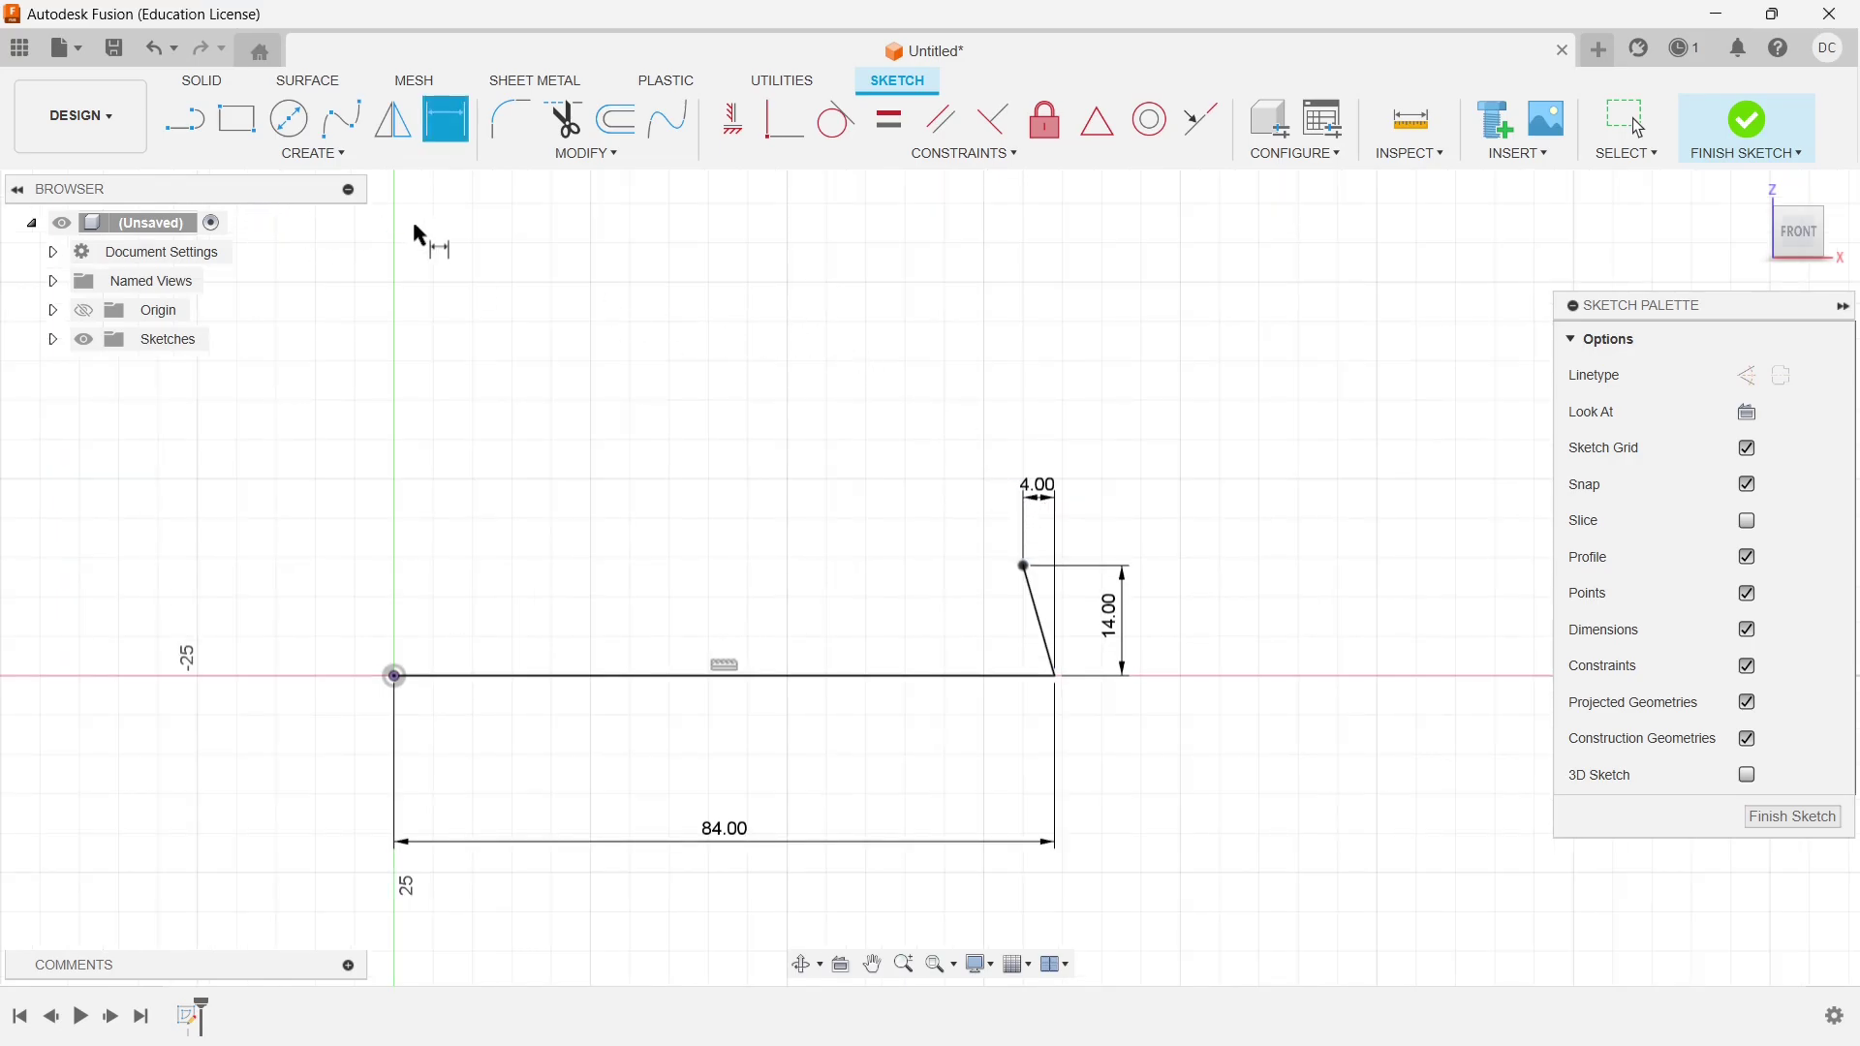
pyautogui.press('l')
pyautogui.click(1025, 567)
pyautogui.write('37')
pyautogui.press('Tab')
pyautogui.press('Return')
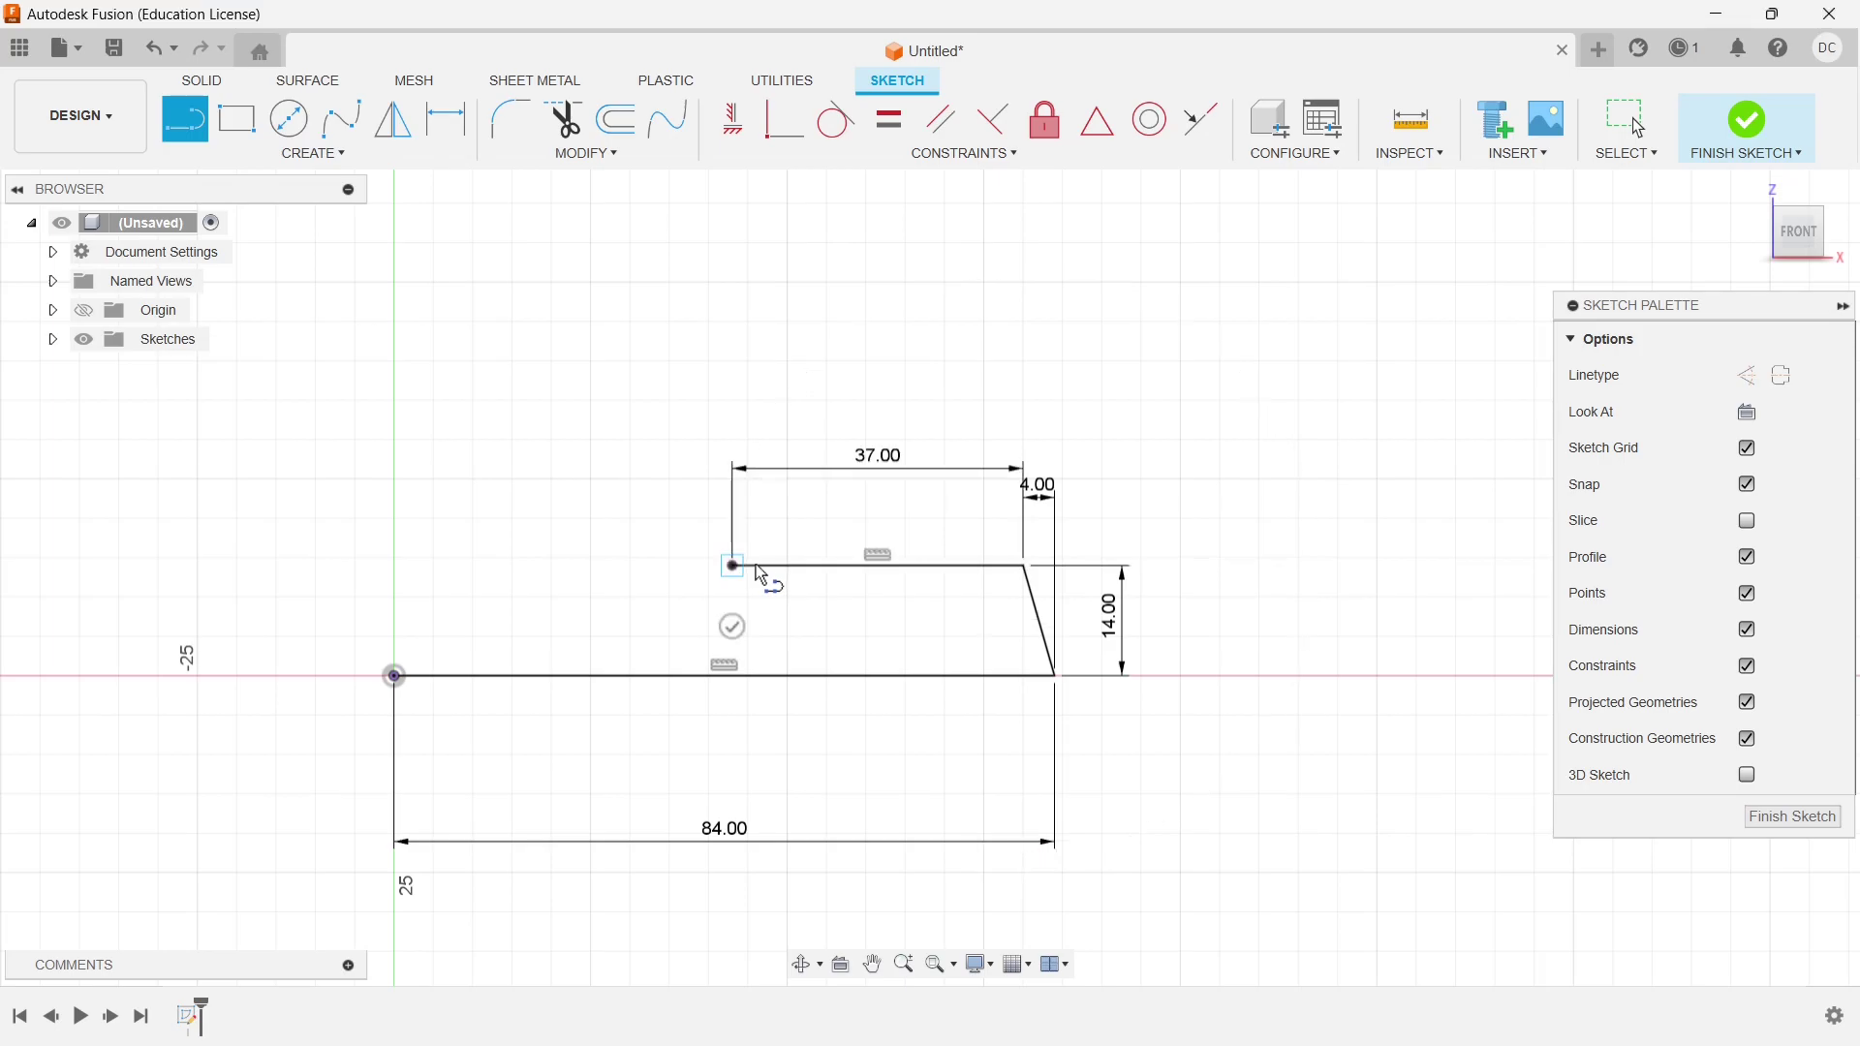
# Continue the profile with a 41 mm vertical line upward and a 21 mm horizontal line inward from its top
pyautogui.write('41')
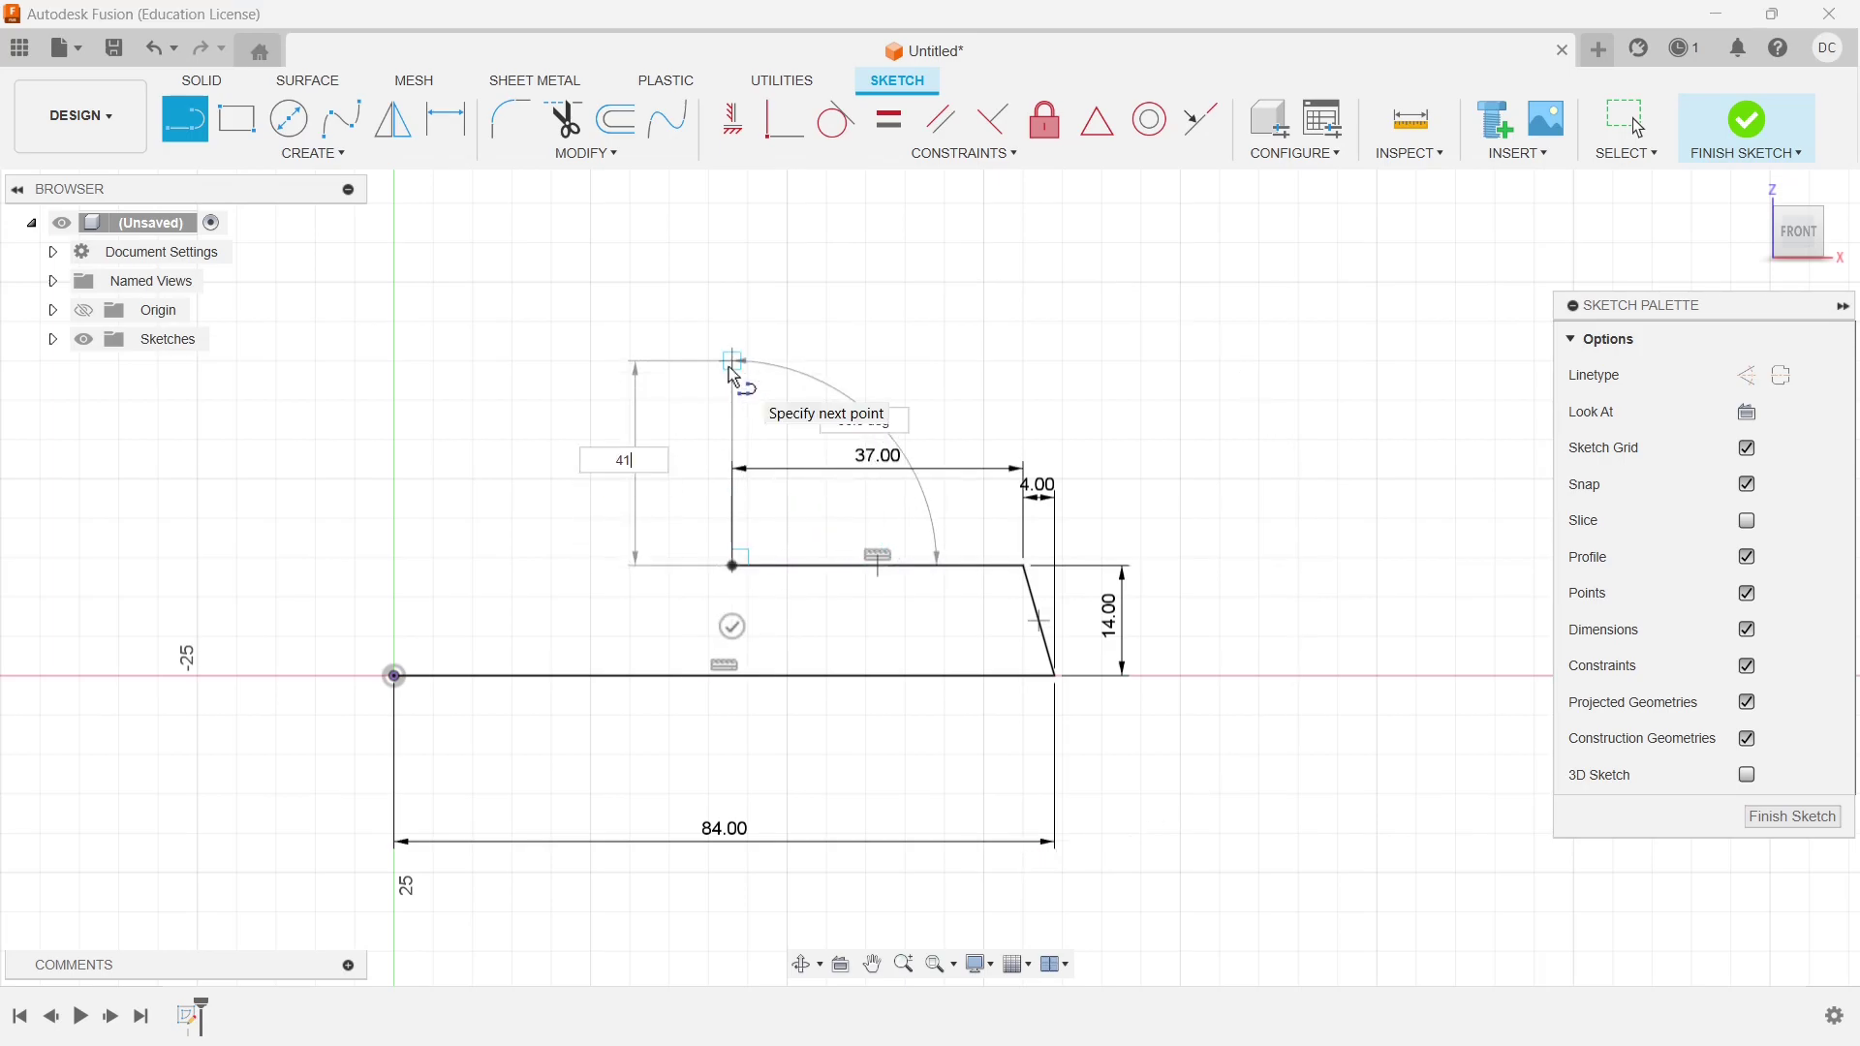
pyautogui.press('Tab')
pyautogui.press('Return')
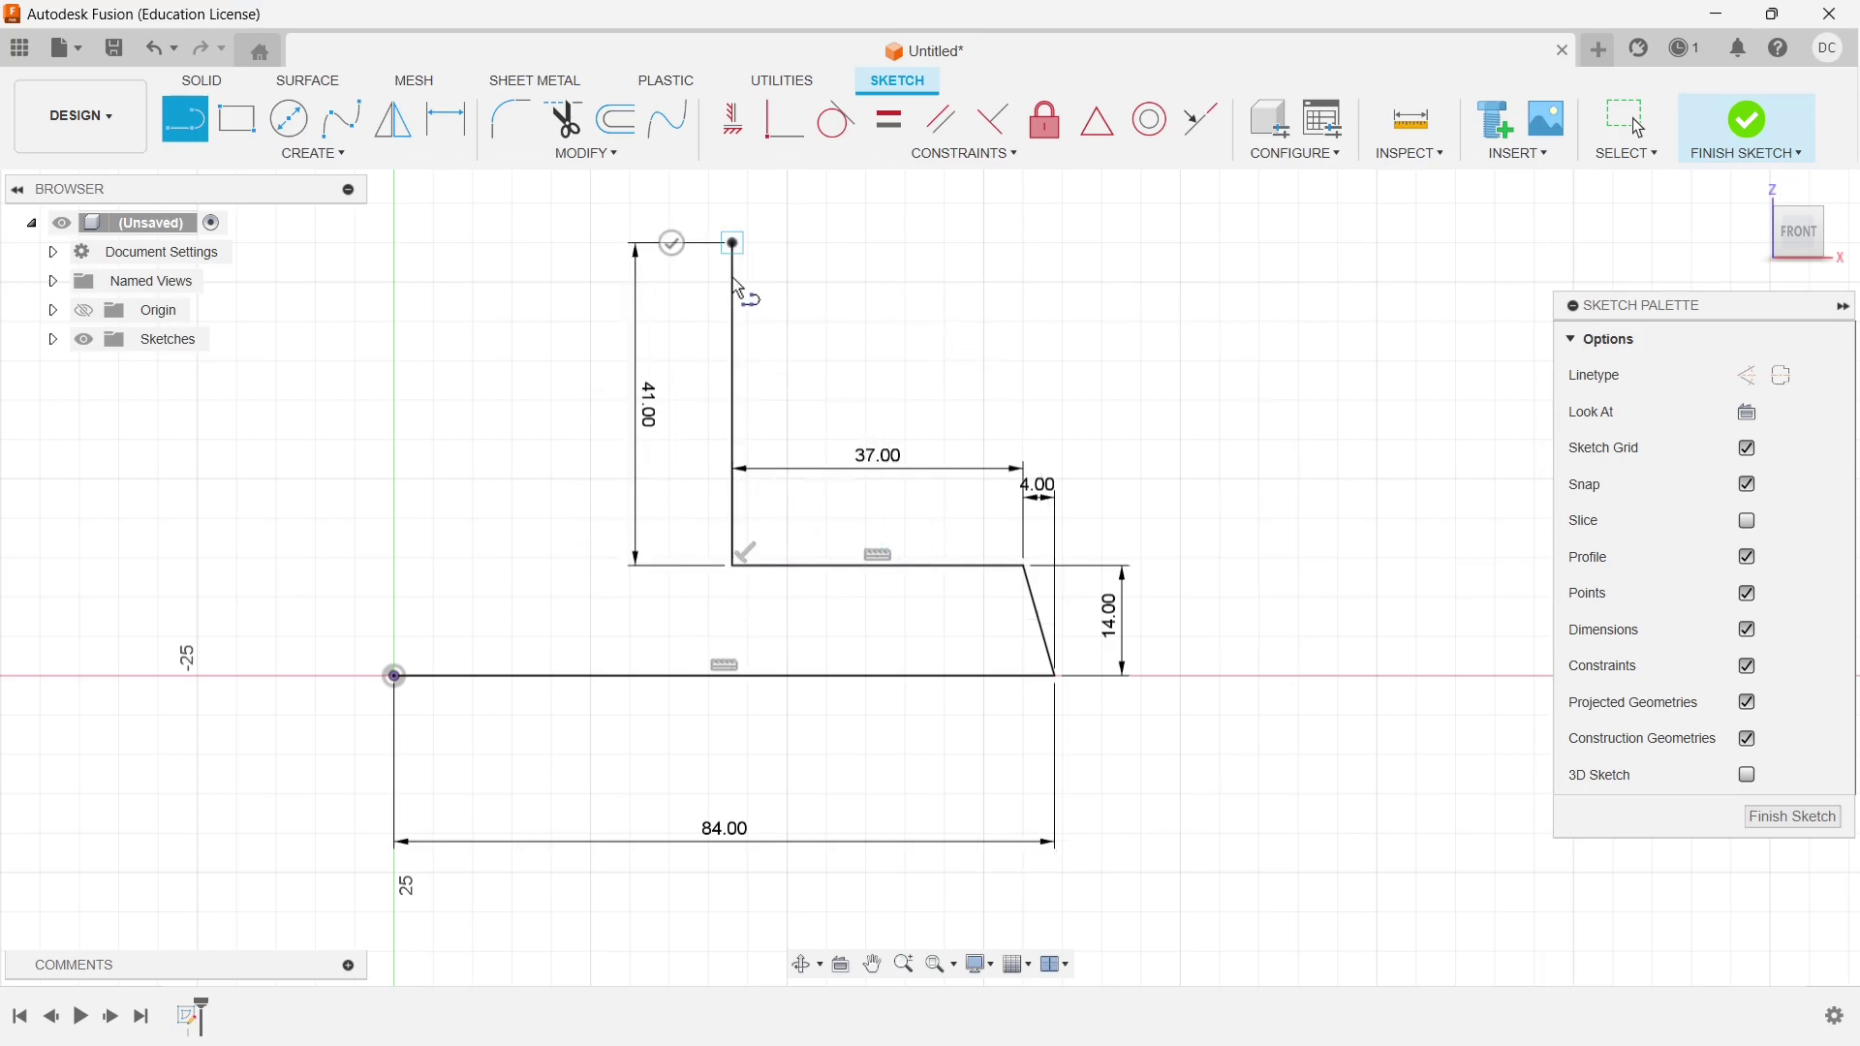
pyautogui.moveTo(738, 288); pyautogui.dragTo(822, 403, button='middle')
pyautogui.scroll(-1, 823, 403)
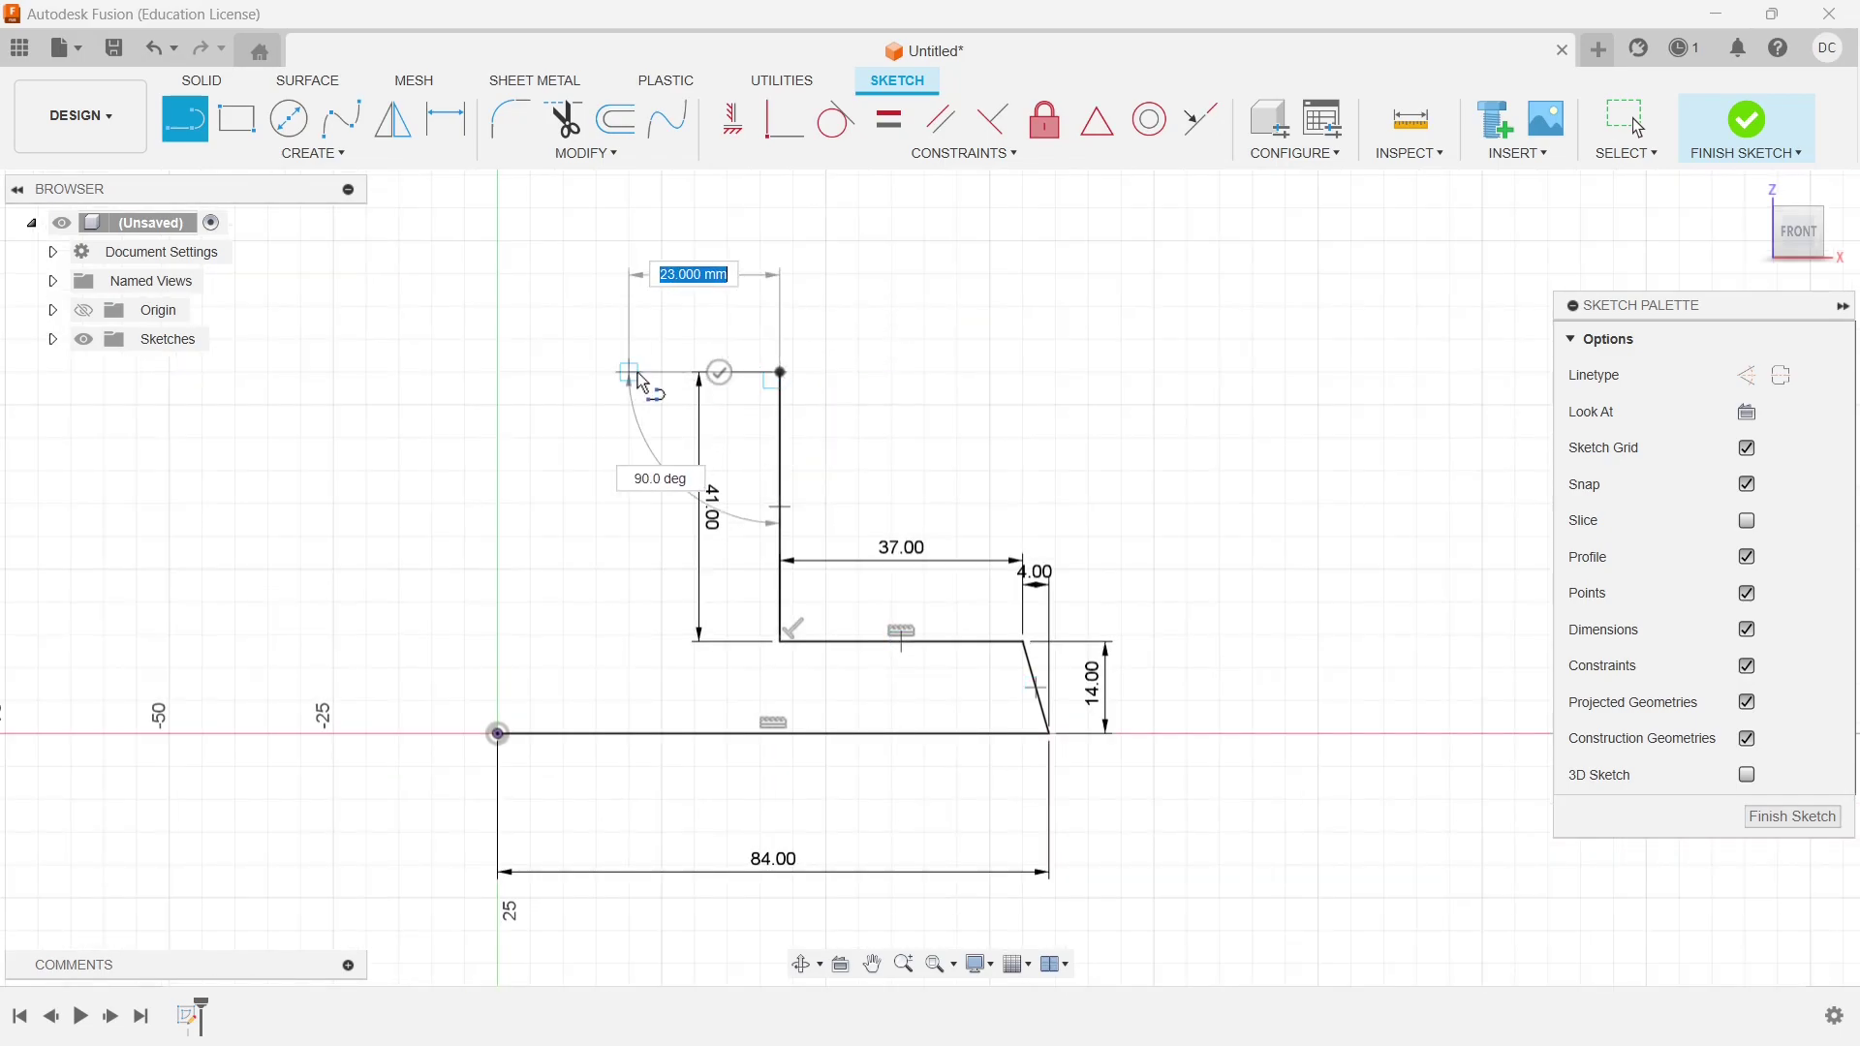
pyautogui.write('21')
pyautogui.press('Tab')
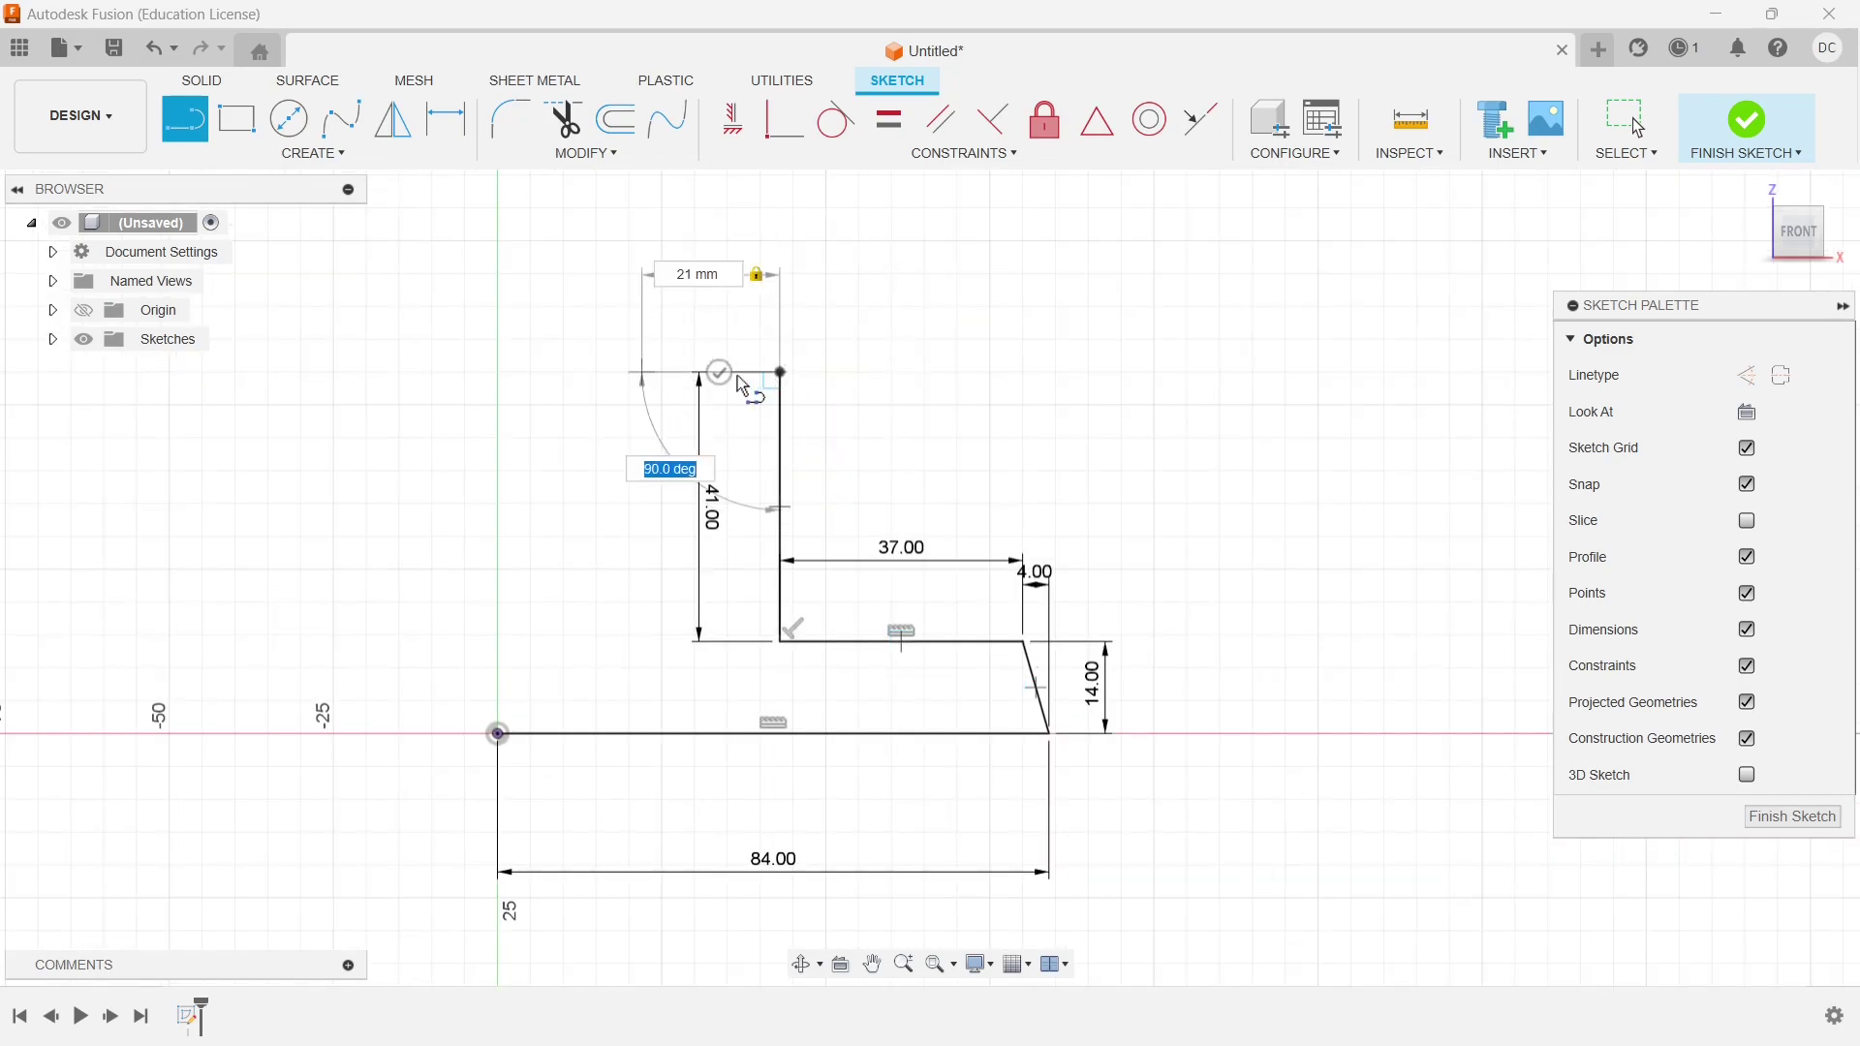
pyautogui.click(673, 381)
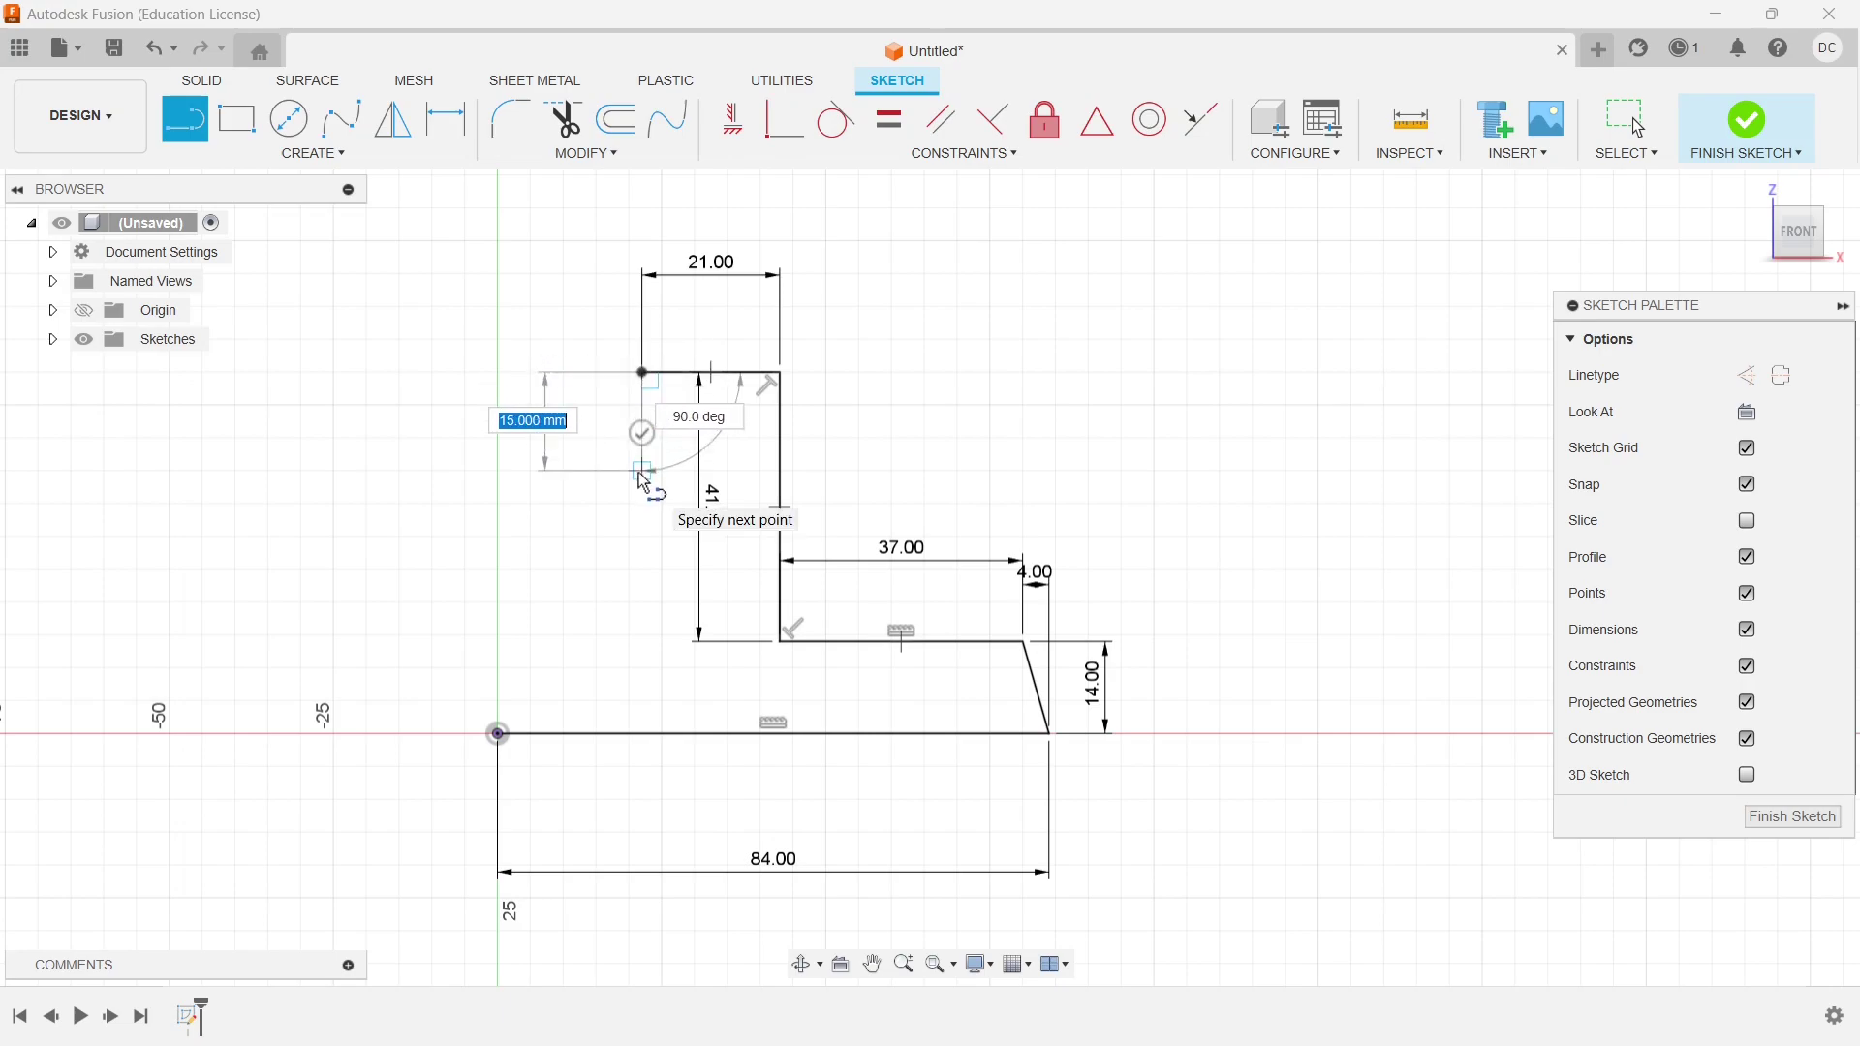
# Continue the profile with a 12 mm vertical line downward and a 3 mm horizontal line inward
pyautogui.write('12')
pyautogui.press('Tab')
pyautogui.click(642, 484)
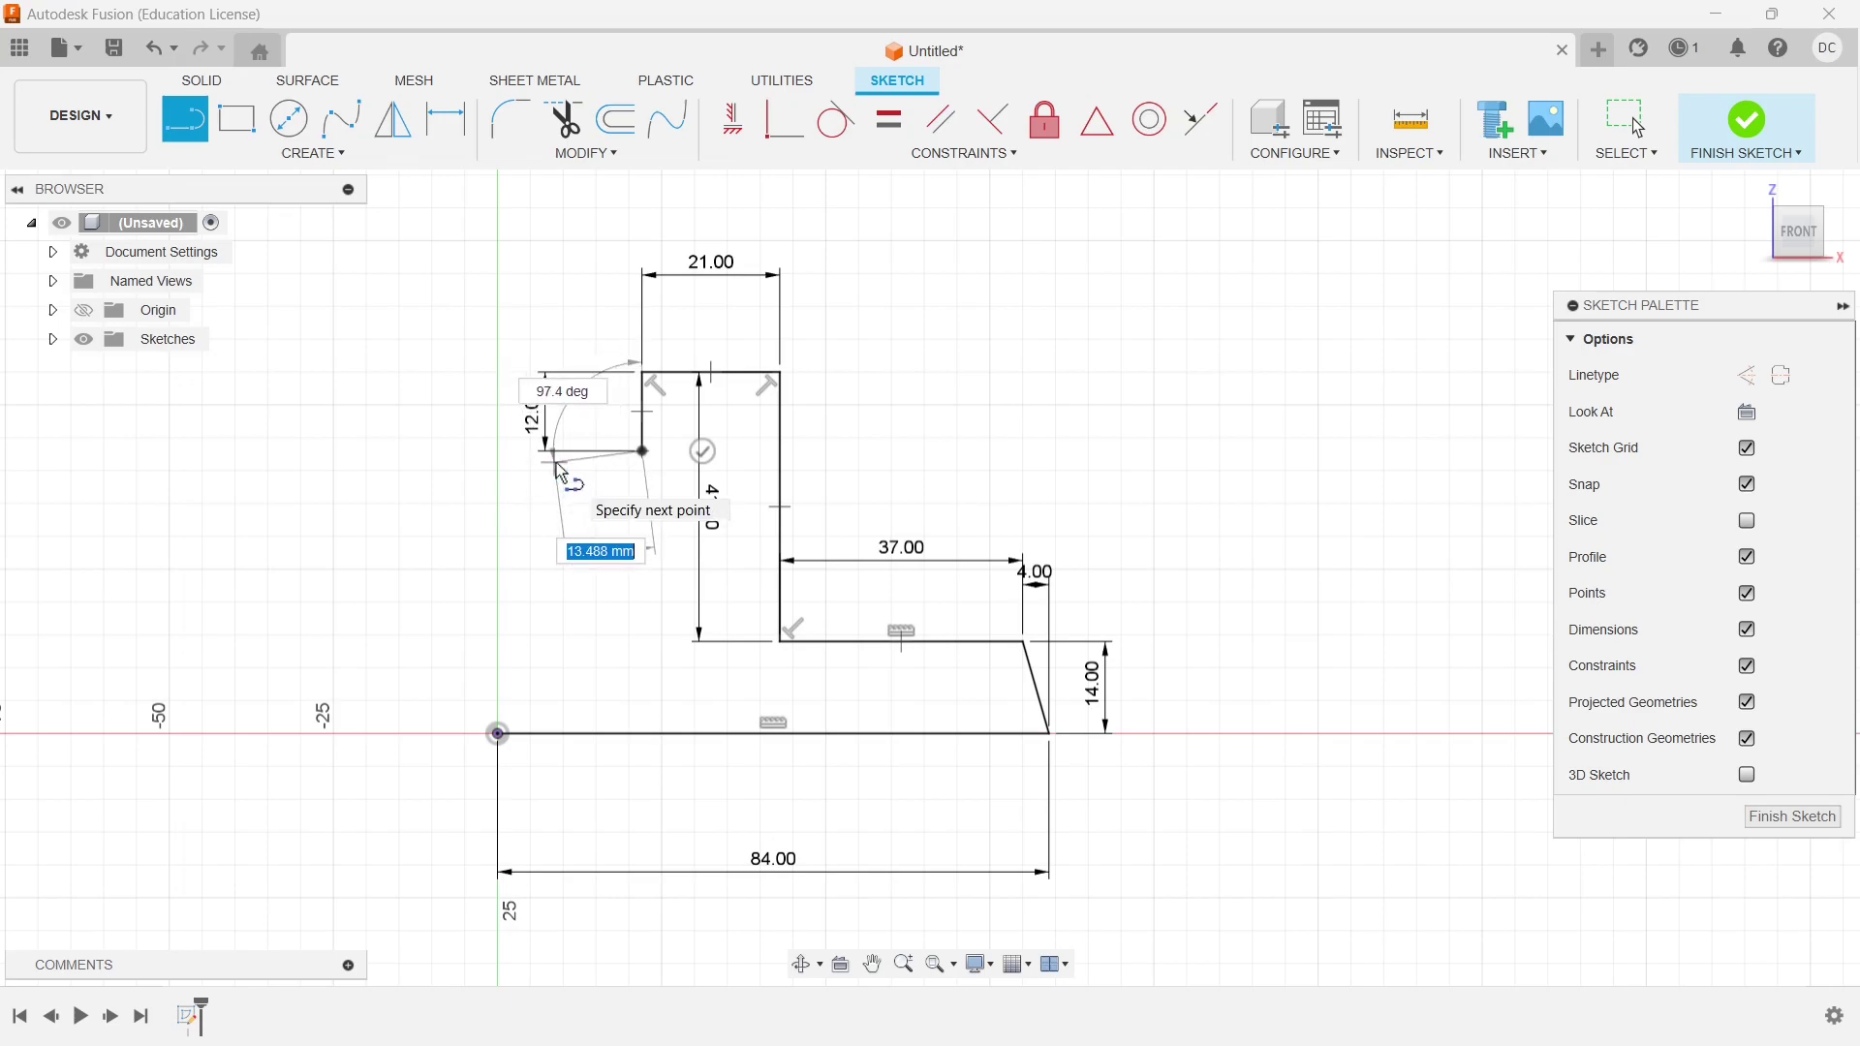
pyautogui.write('3')
pyautogui.press('Tab')
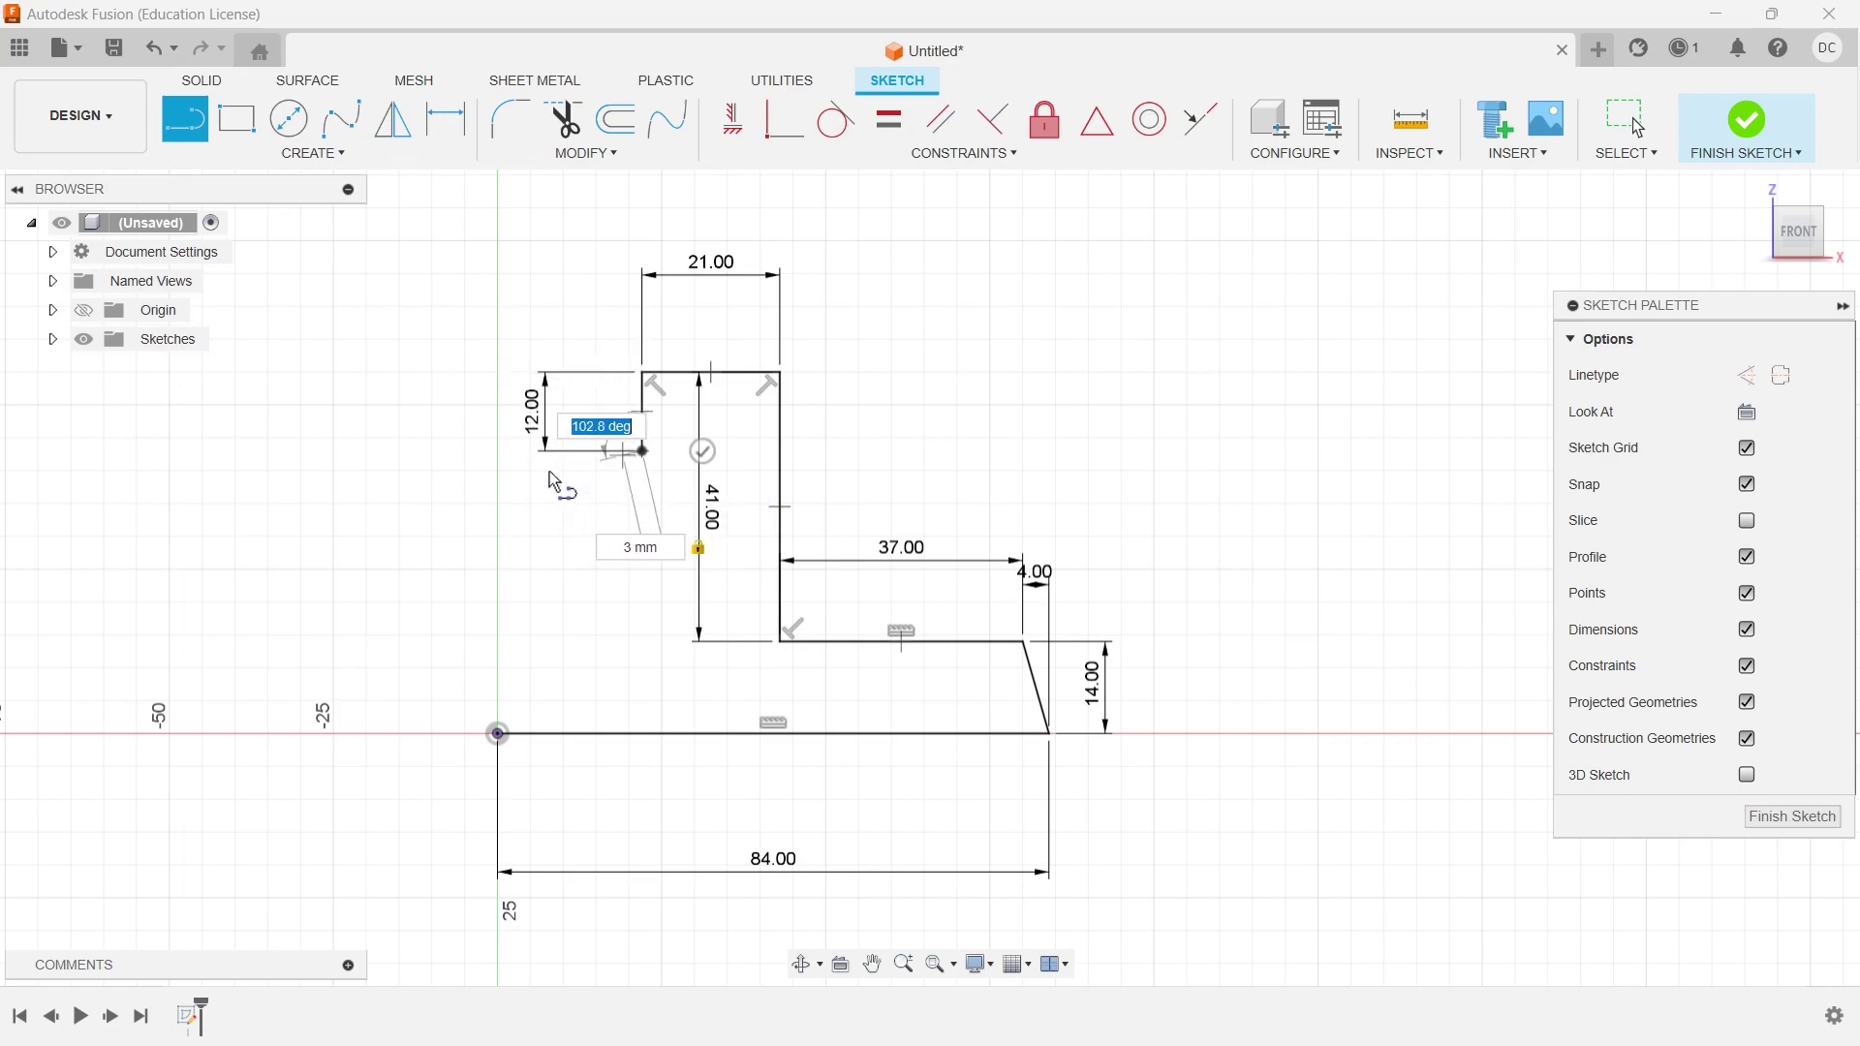
pyautogui.press('Return')
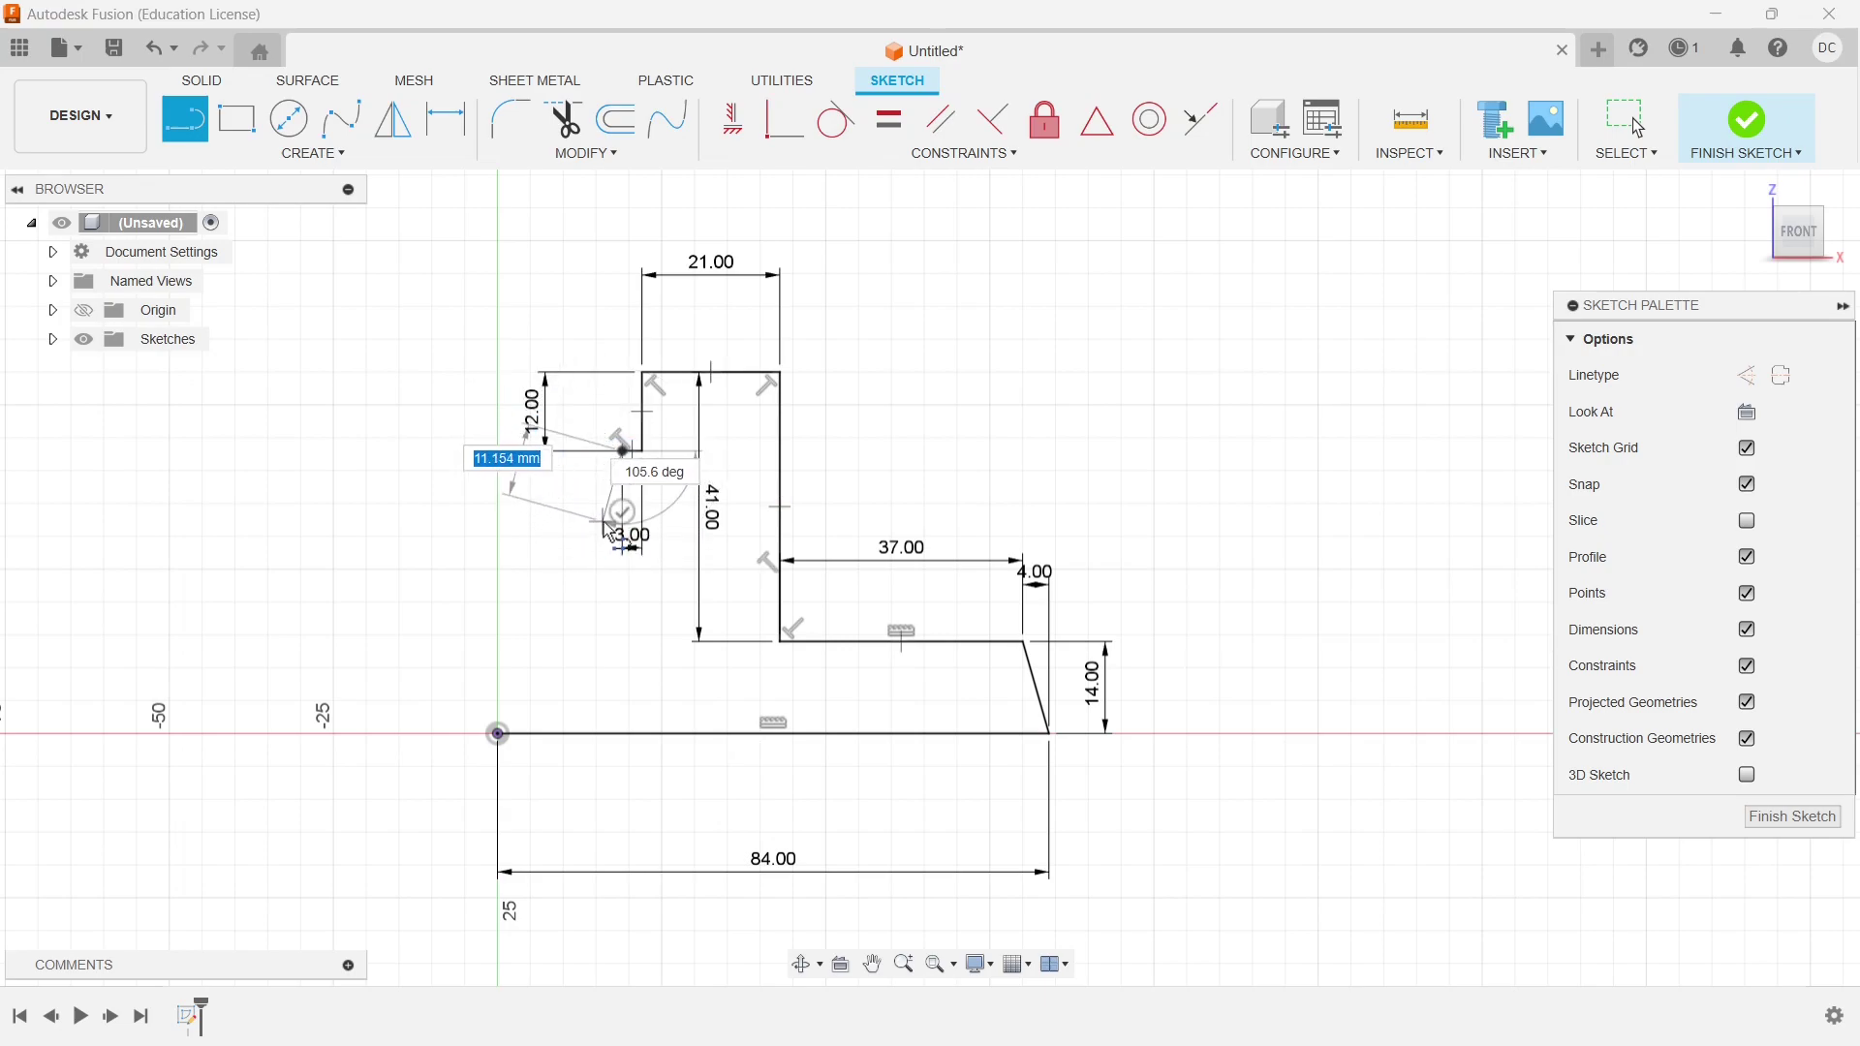
# Draw a 3 mm vertical line downward from the small step and a horizontal line from its end to the vertical axis
pyautogui.write('3')
pyautogui.press('Tab')
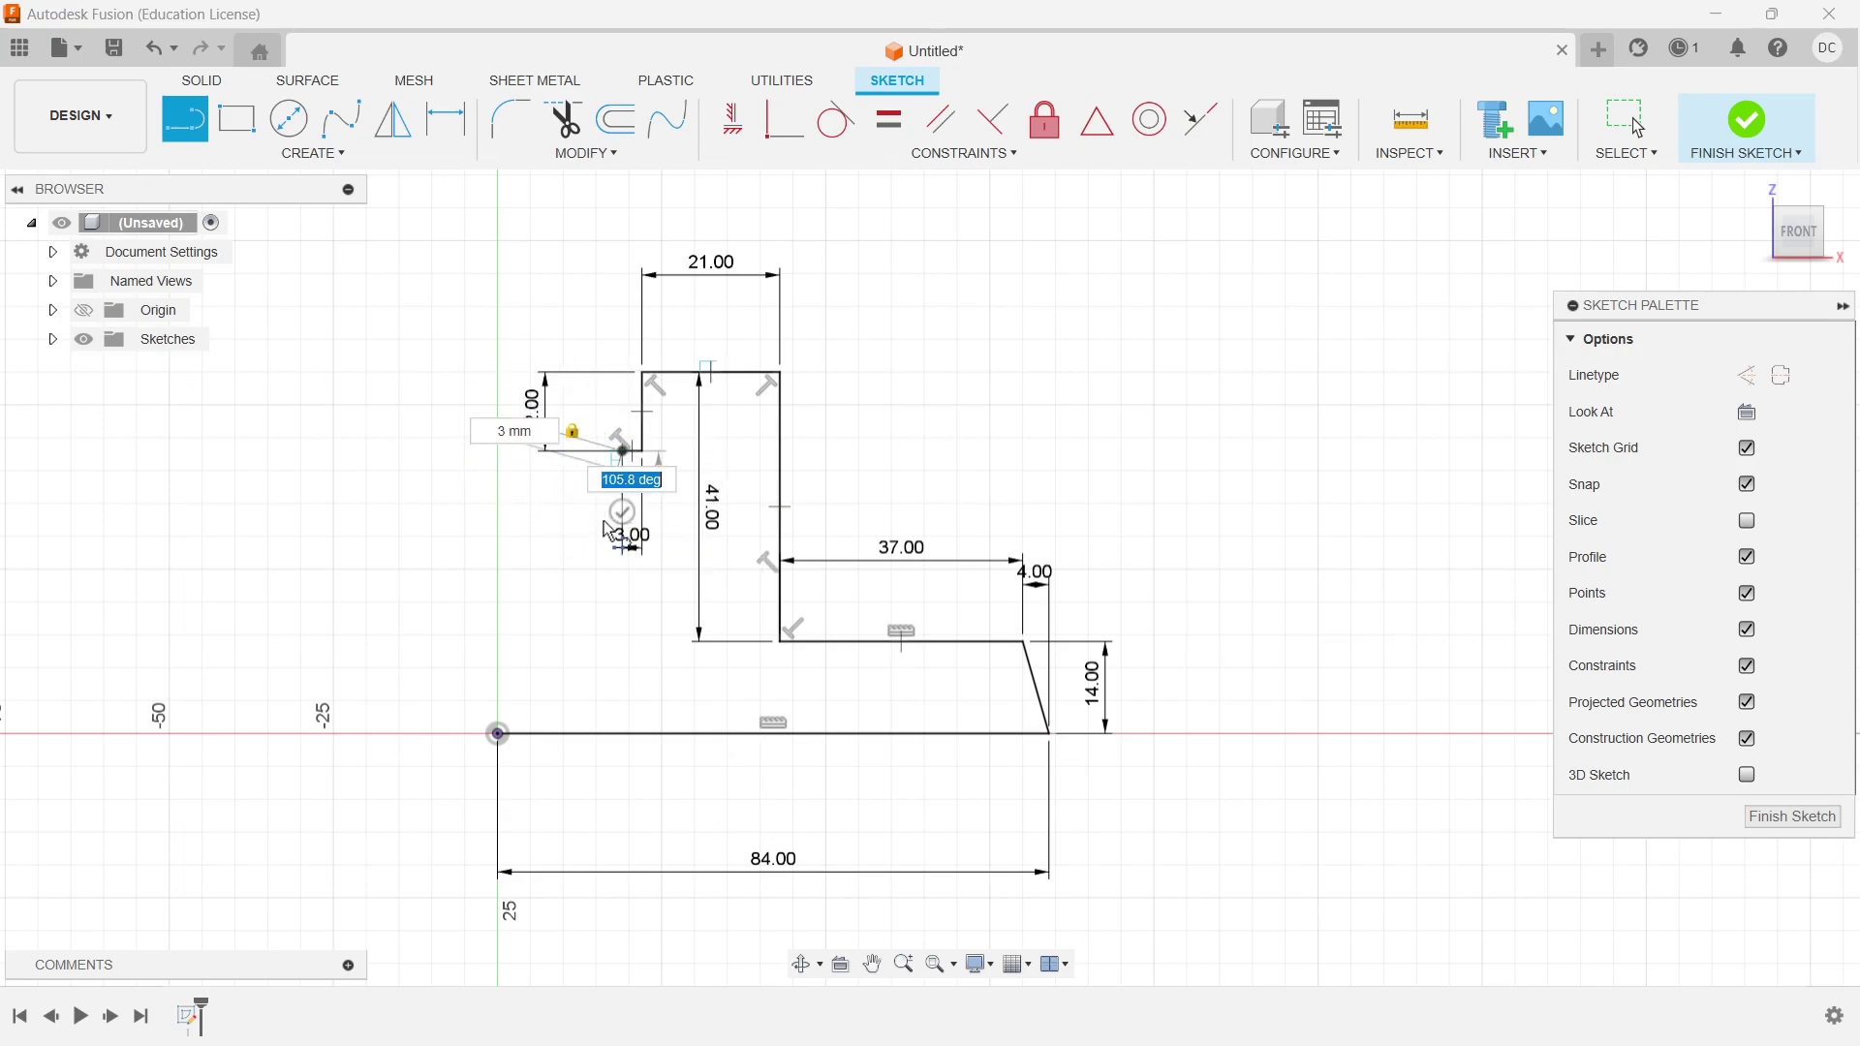
pyautogui.scroll(3, 620, 523)
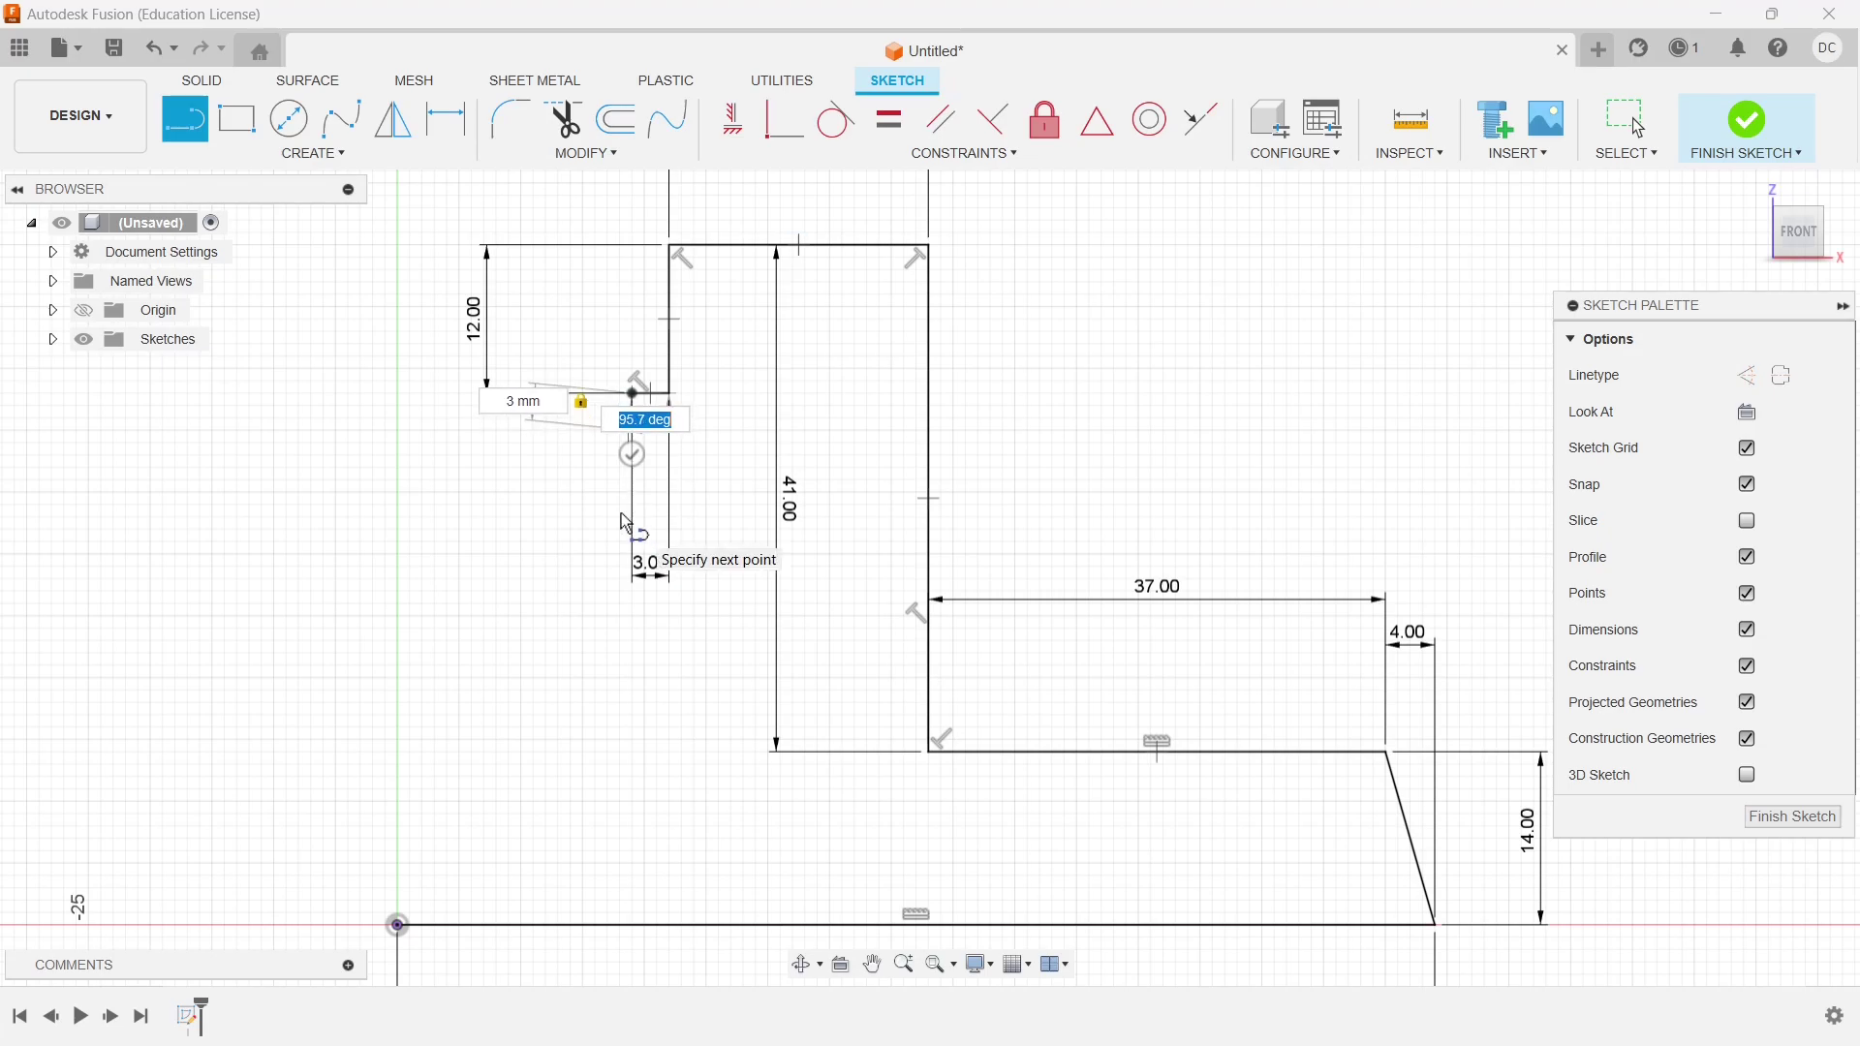
pyautogui.press('Return')
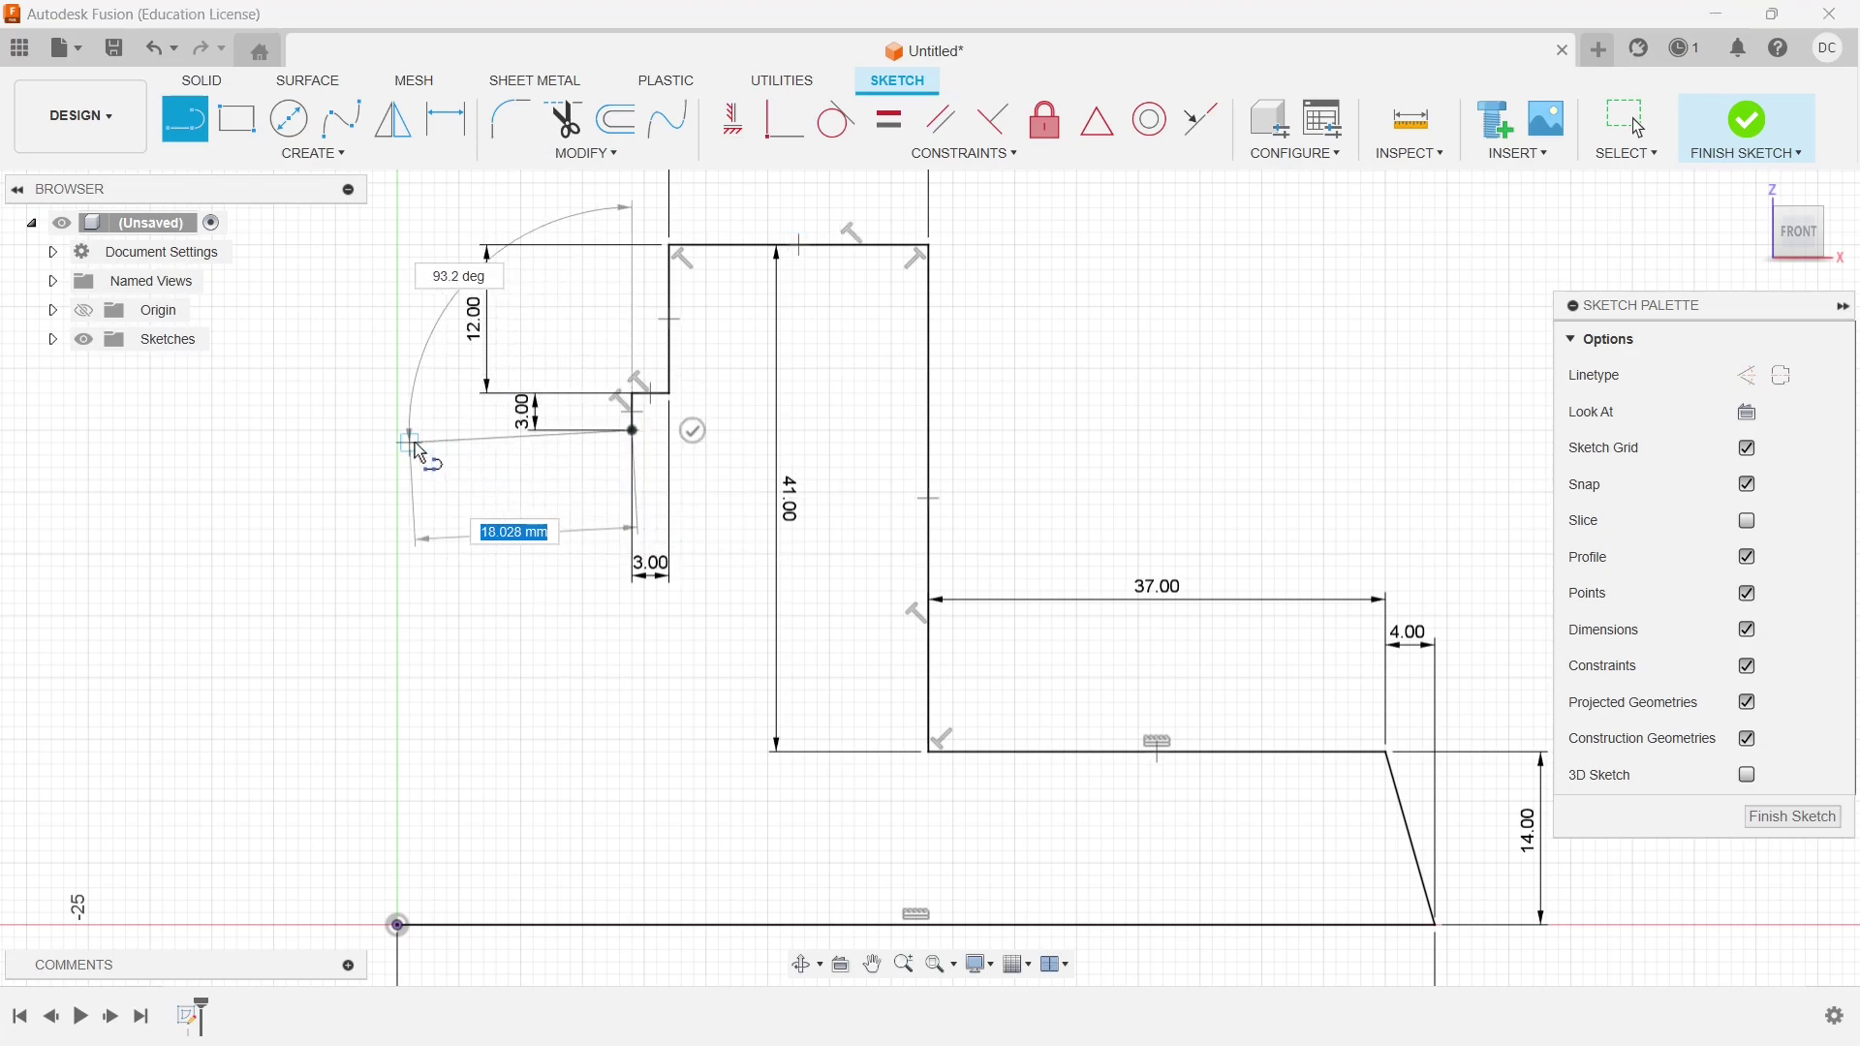
pyautogui.click(398, 431)
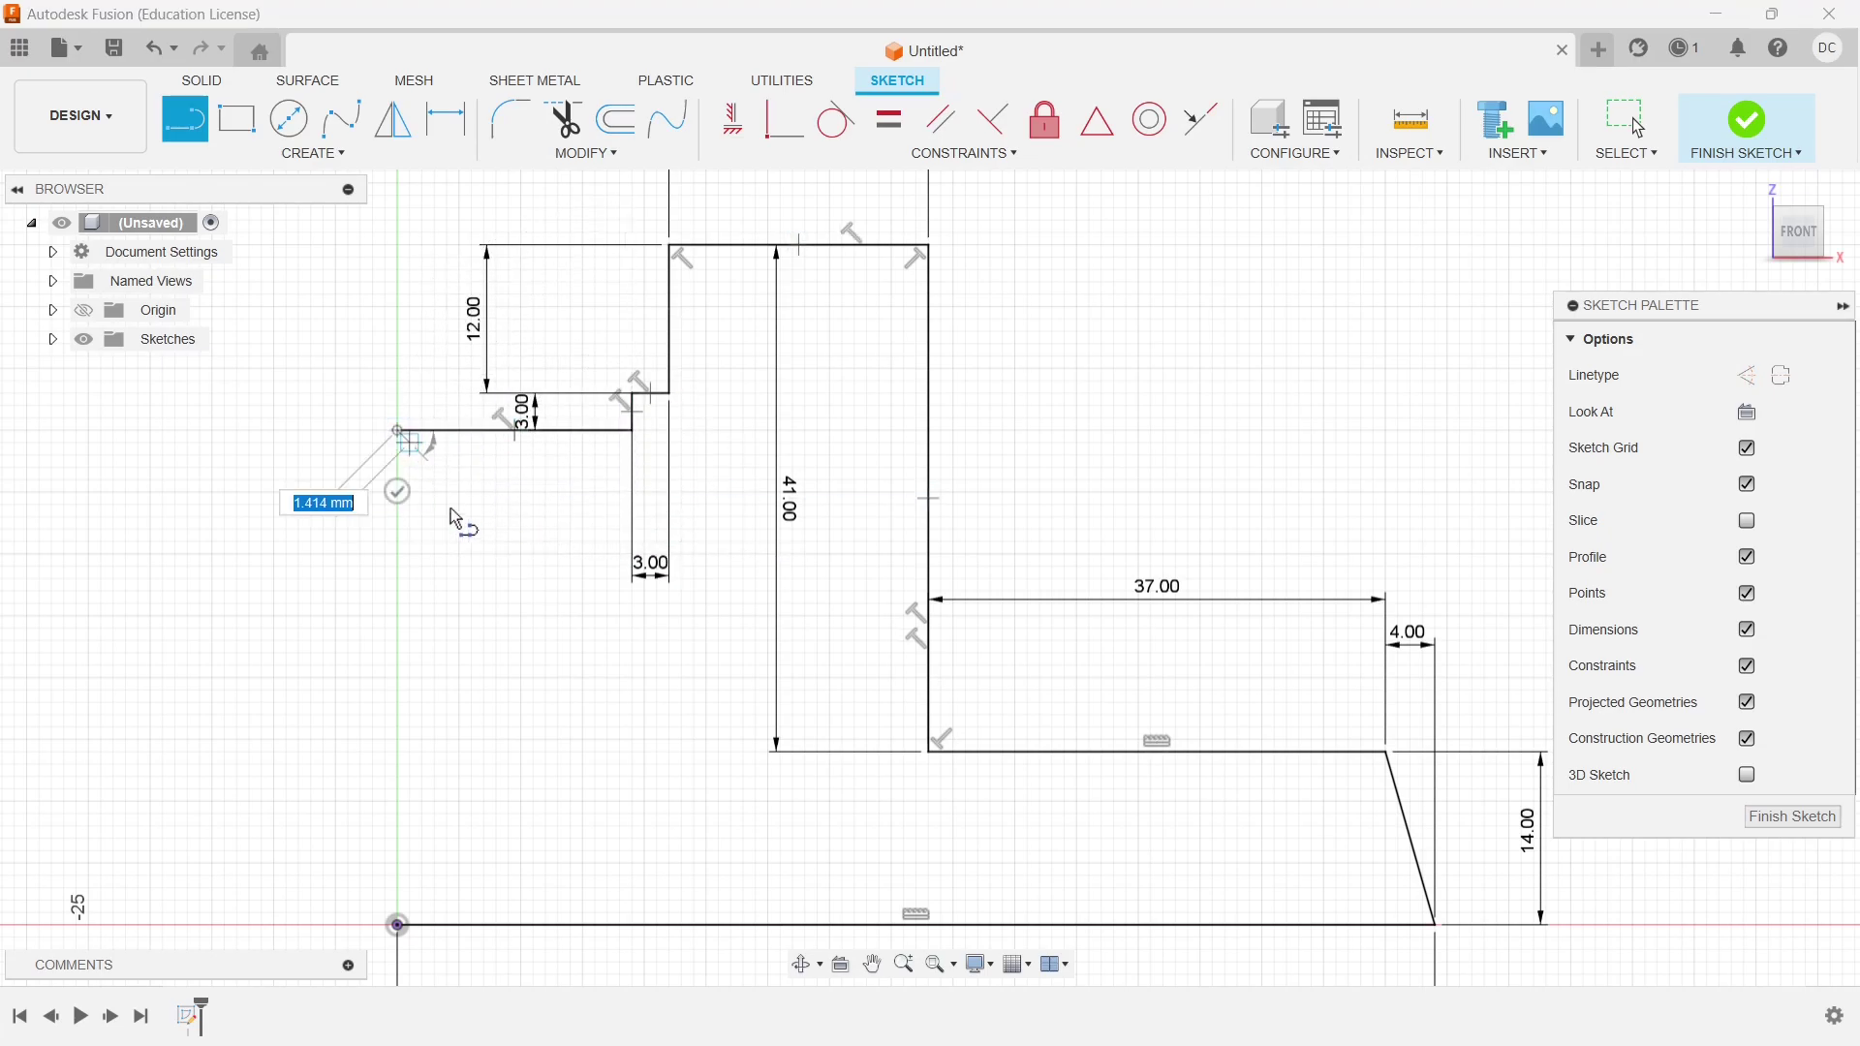
pyautogui.press('Escape')
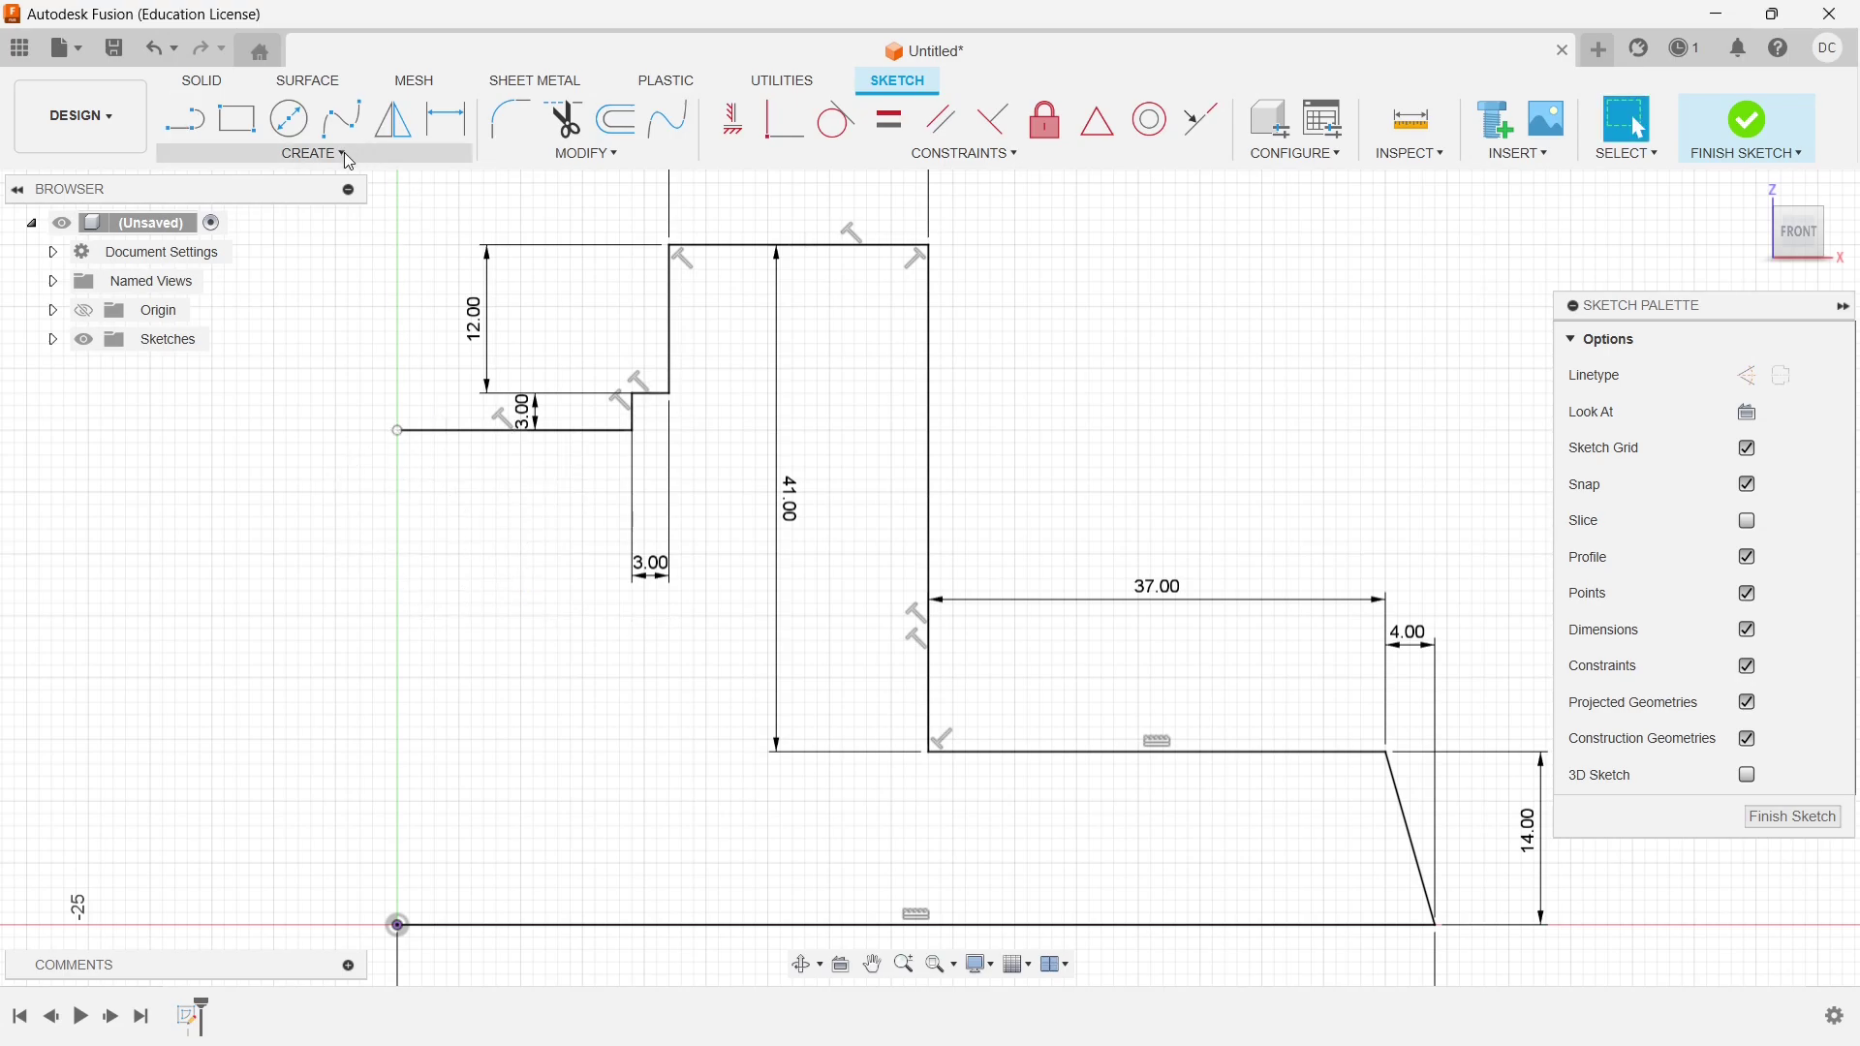
# Draw a quarter-circle center-point arc centred on the horizontal line's inner end, from the small step down to the vertical axis, and delete that line
pyautogui.click(312, 153)
pyautogui.moveTo(276, 252)
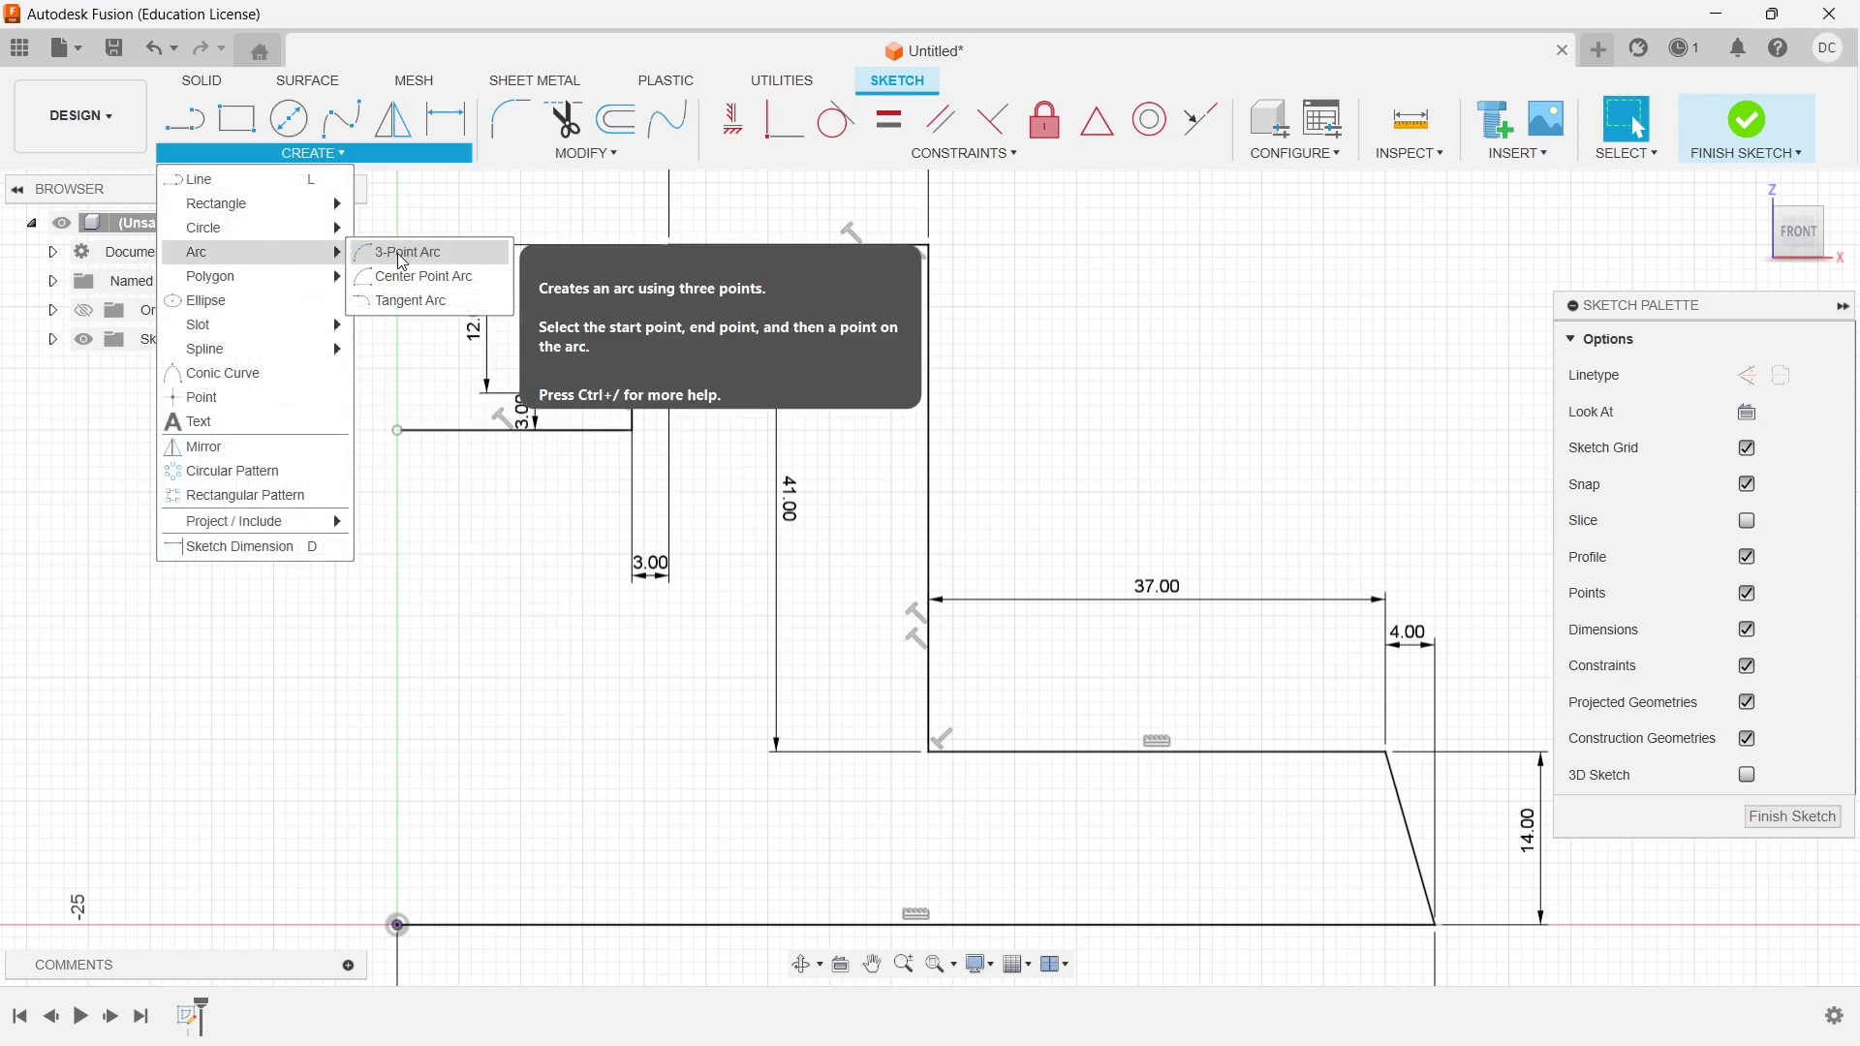
pyautogui.click(407, 284)
pyautogui.click(398, 431)
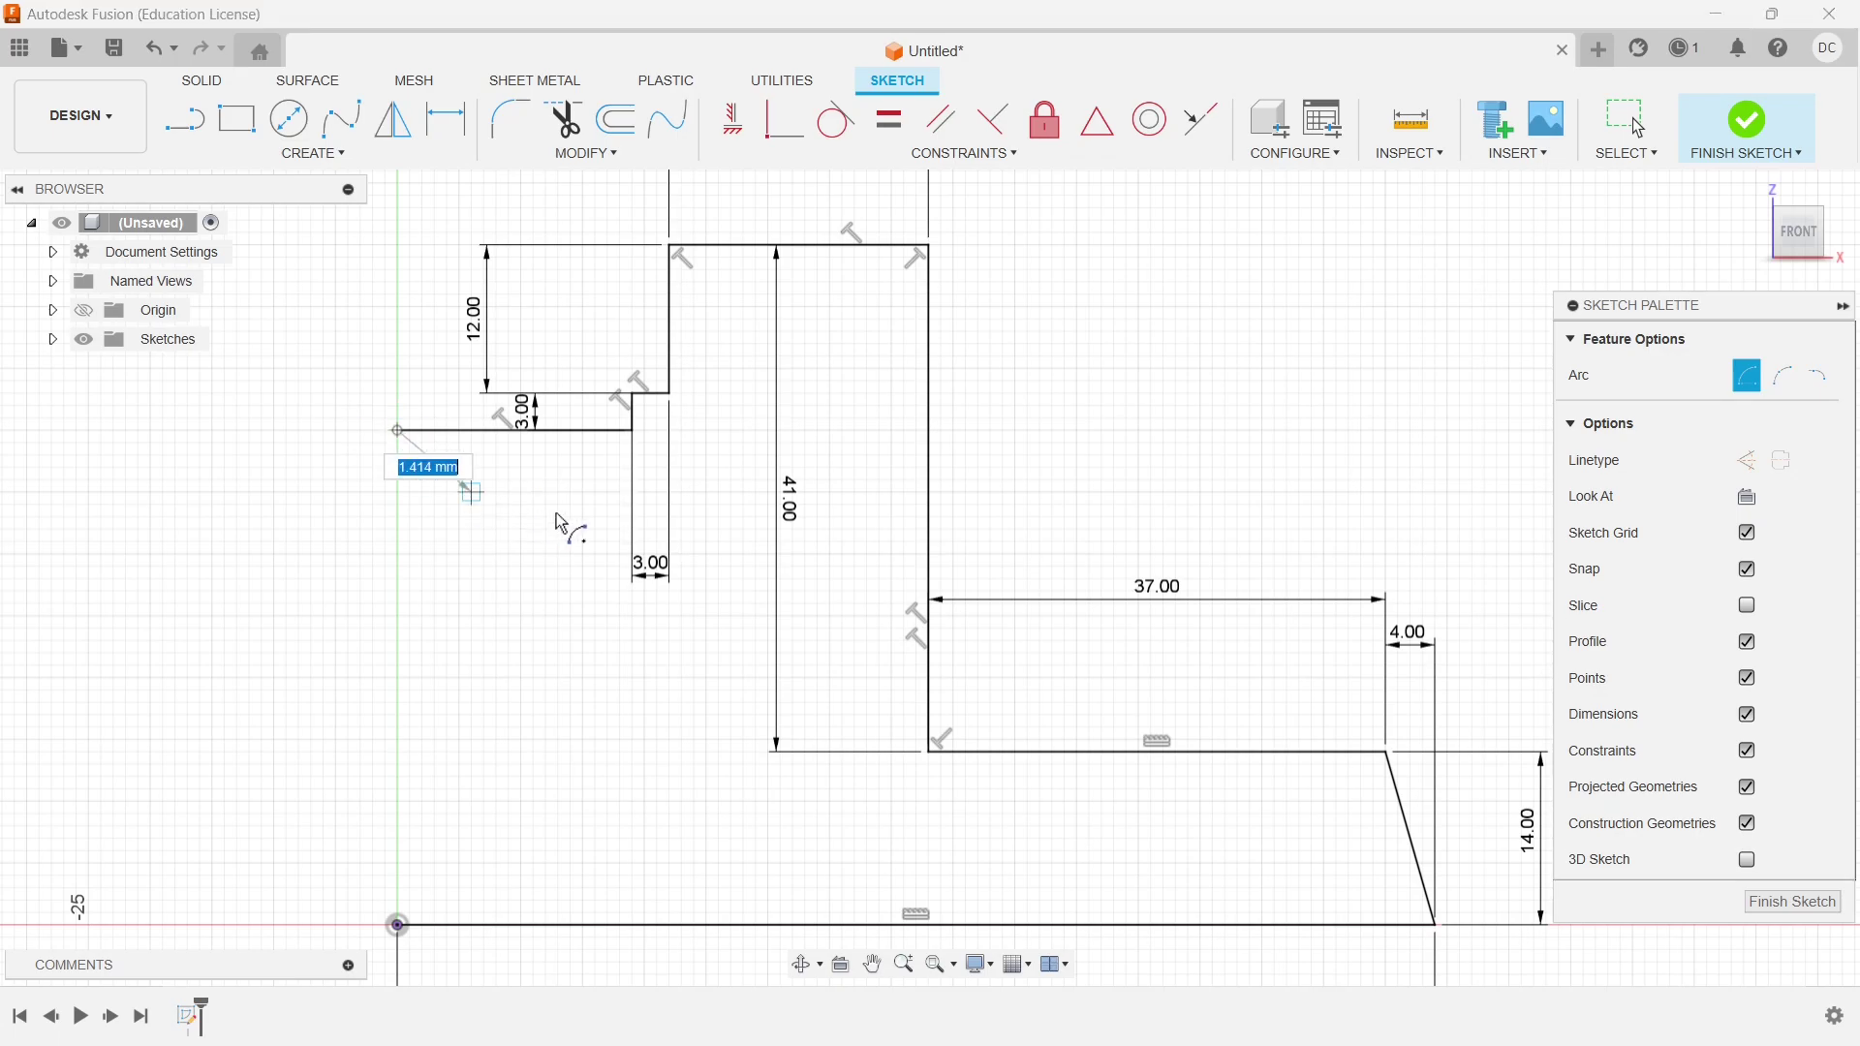
pyautogui.click(634, 431)
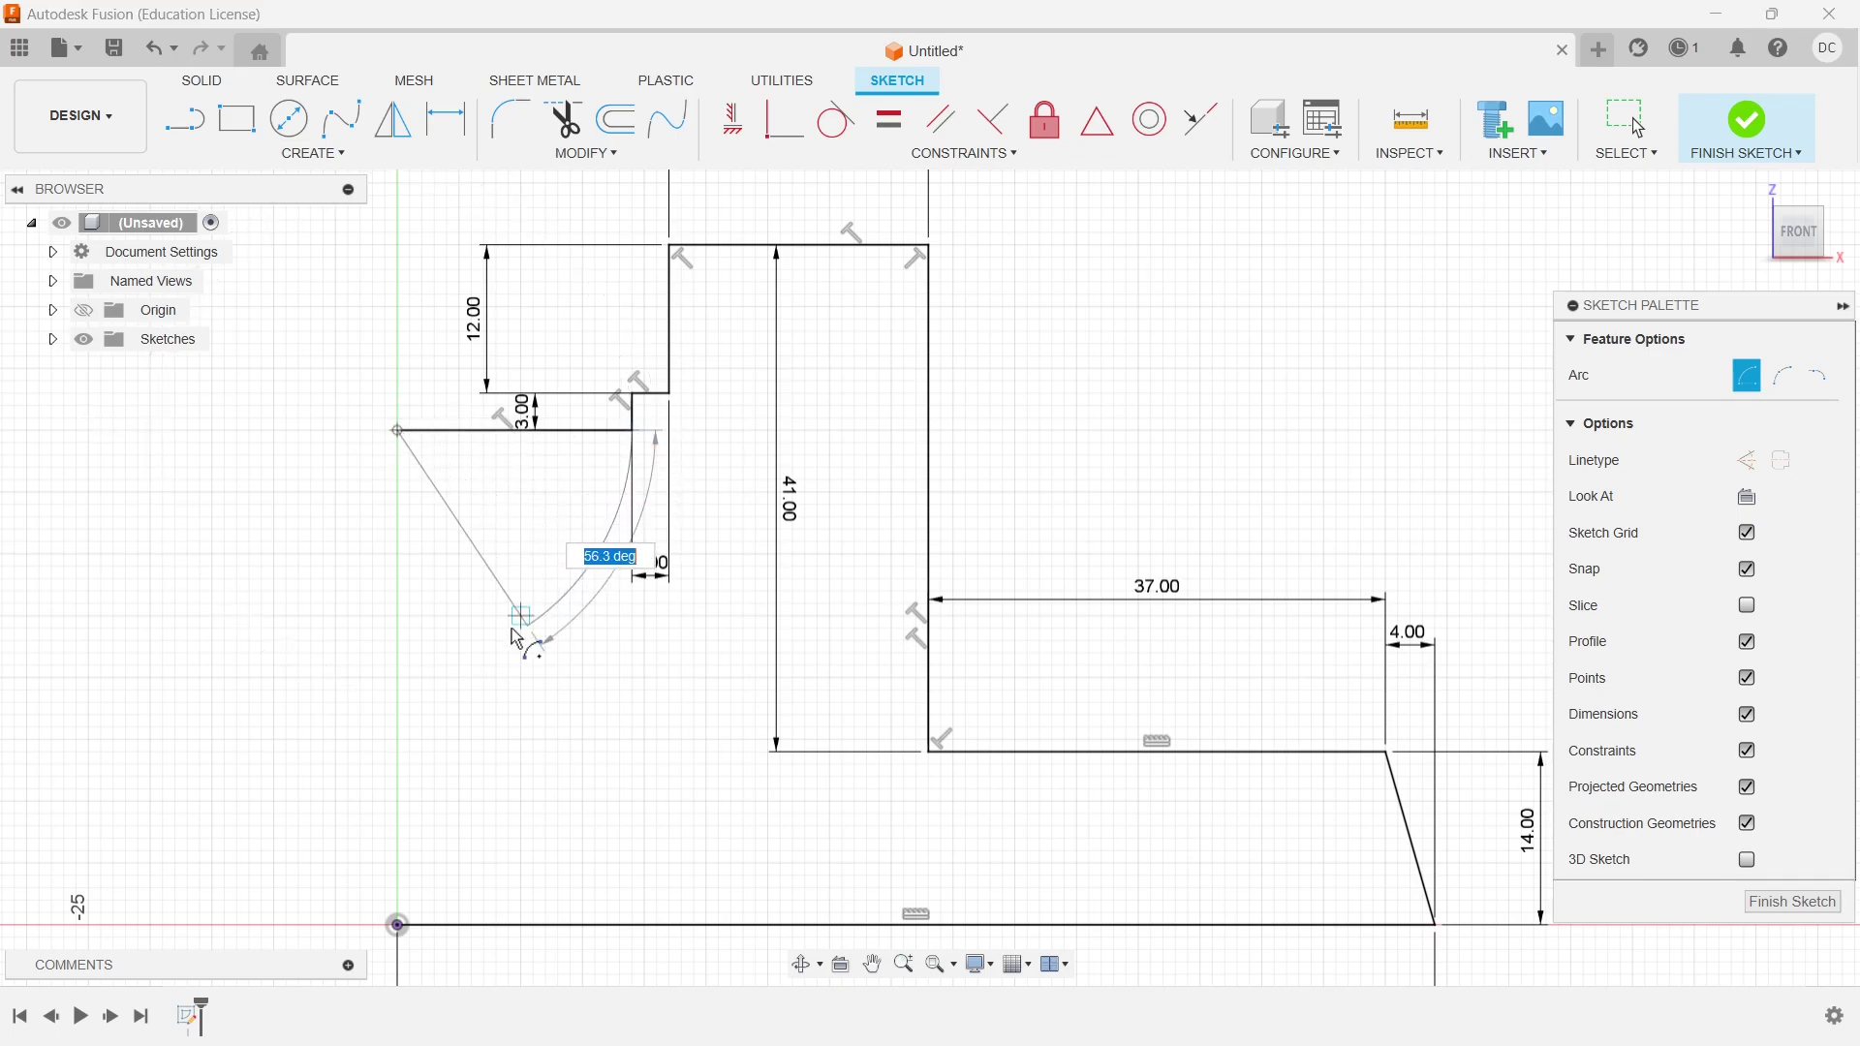
pyautogui.click(400, 682)
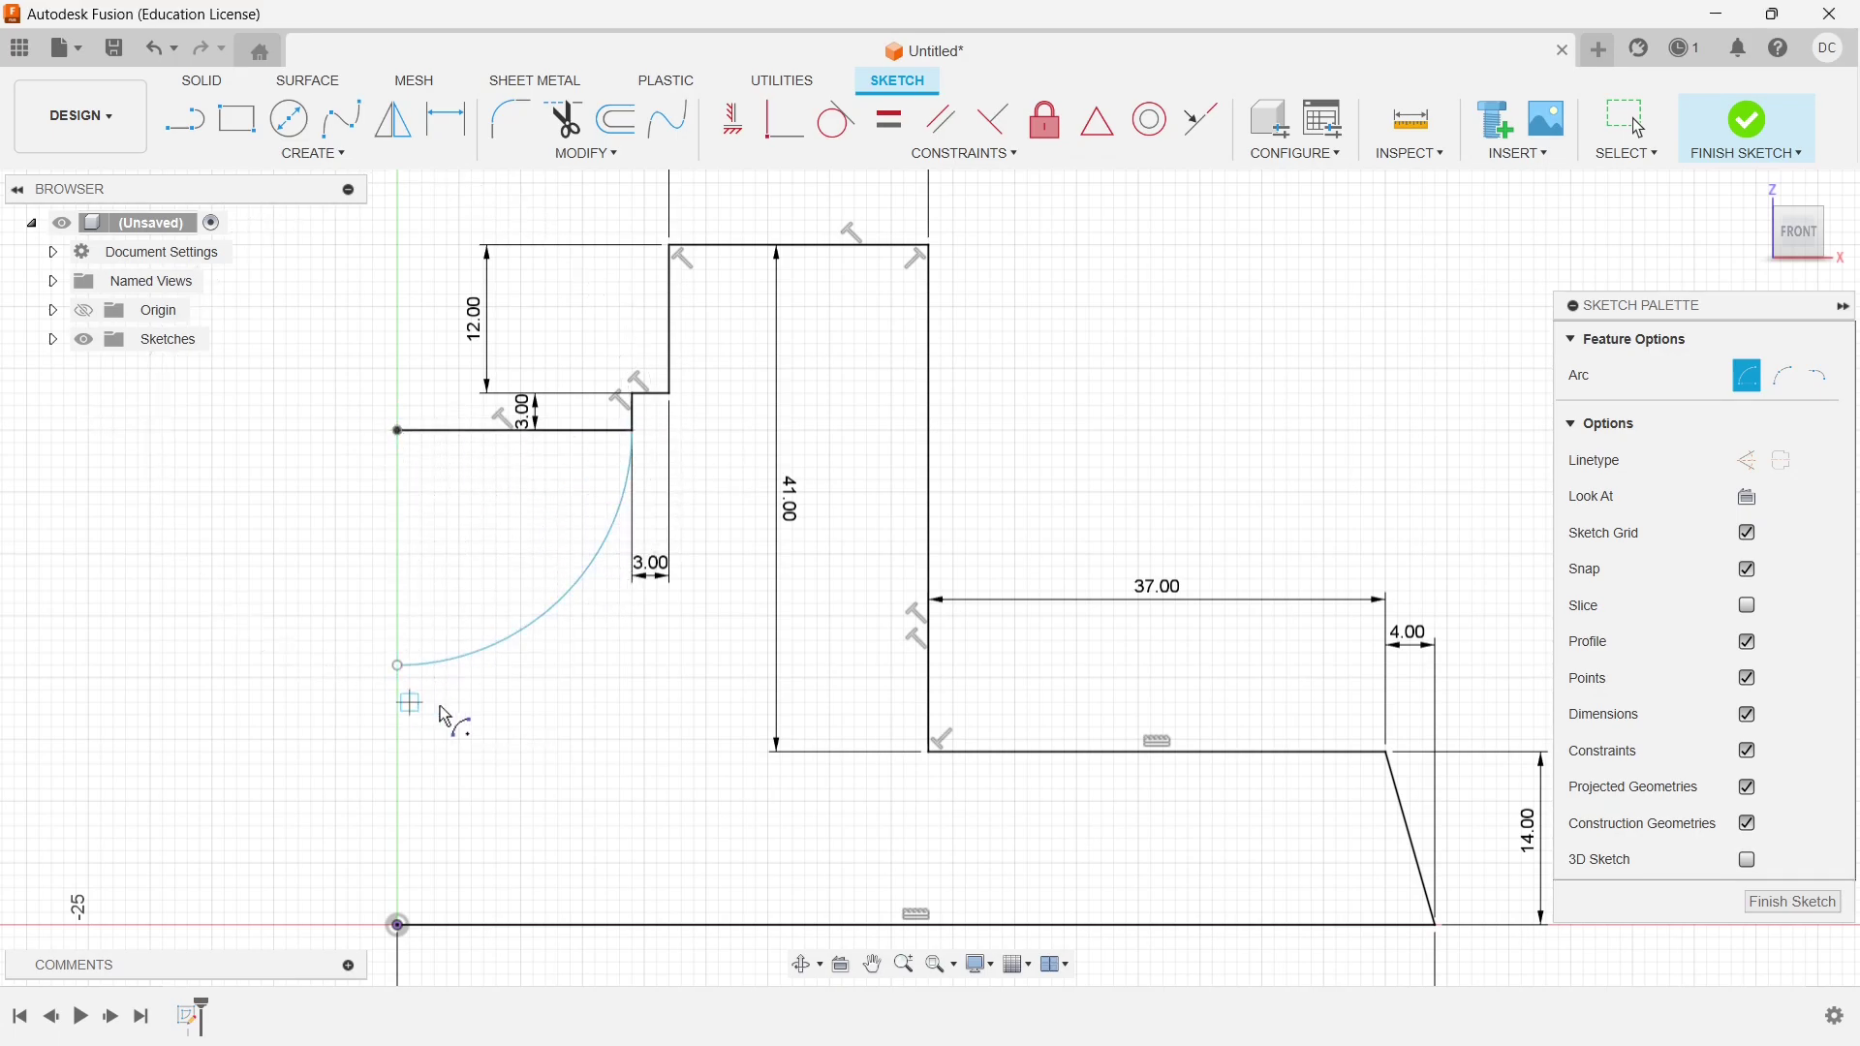
pyautogui.press('Escape')
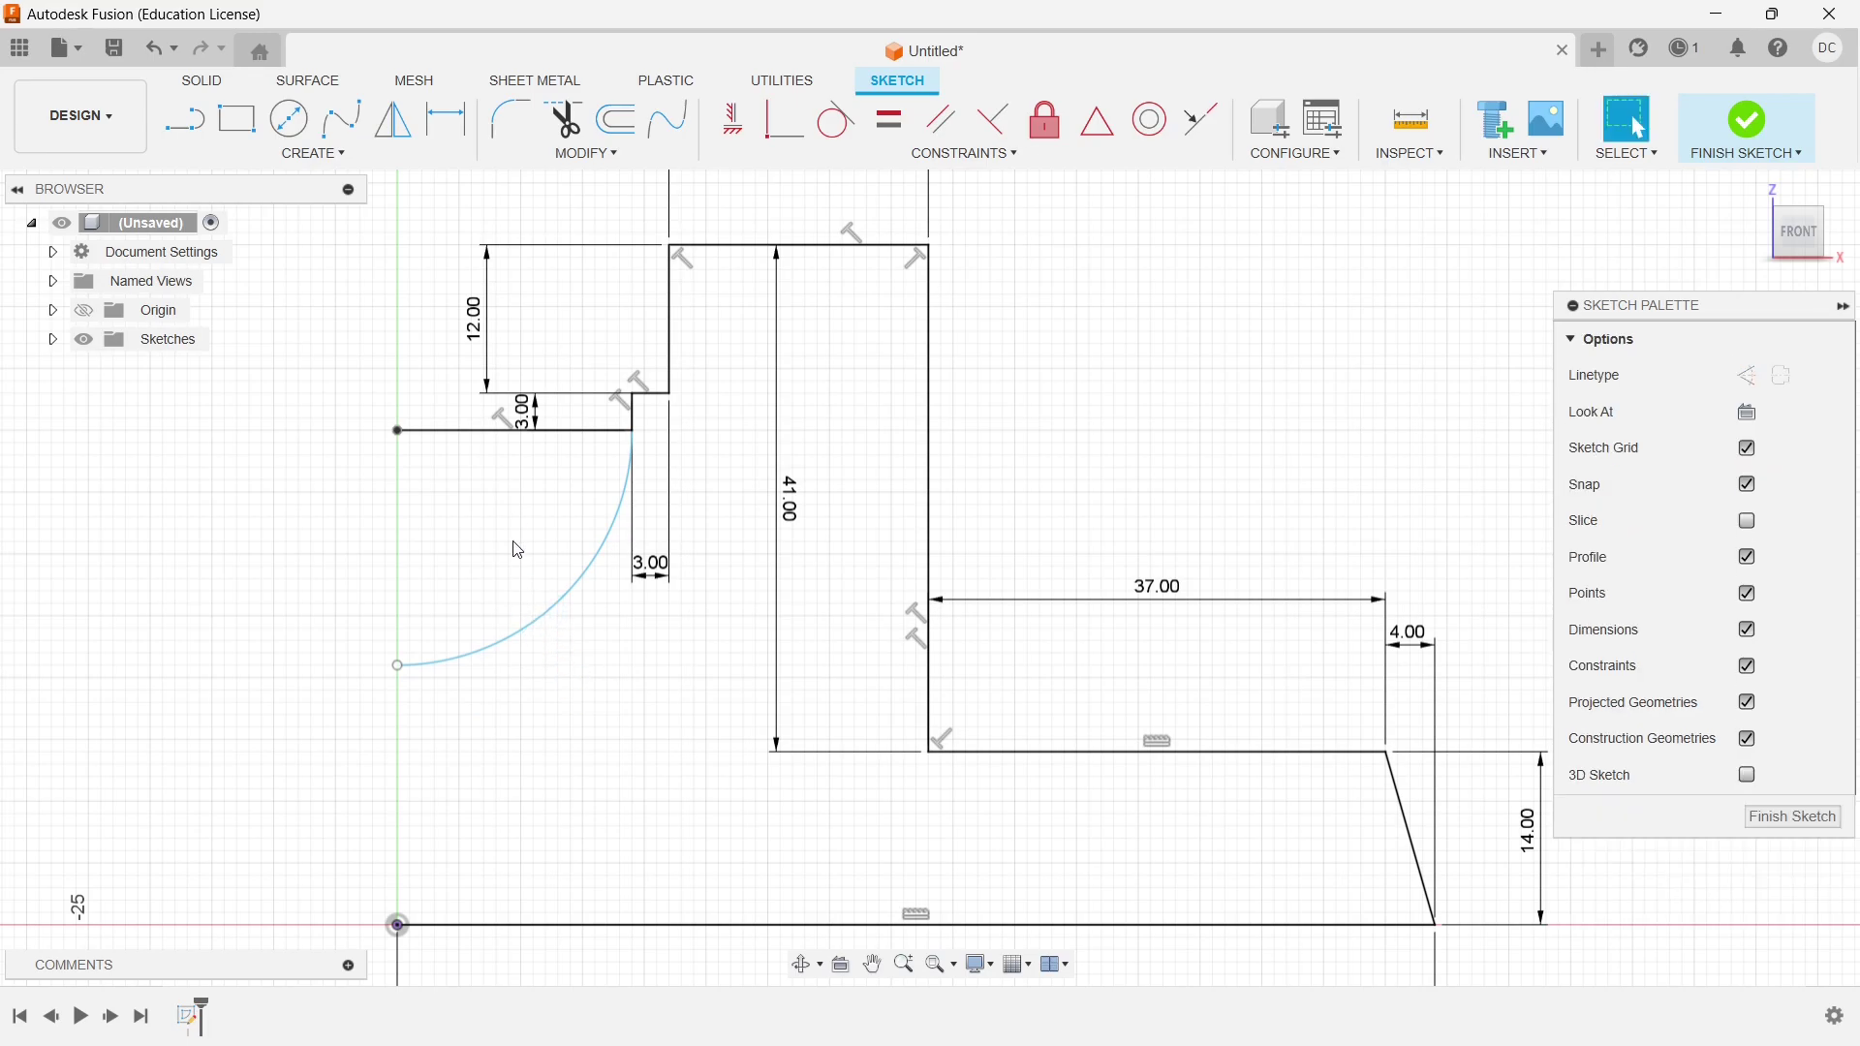
pyautogui.click(488, 431)
pyautogui.press('Delete')
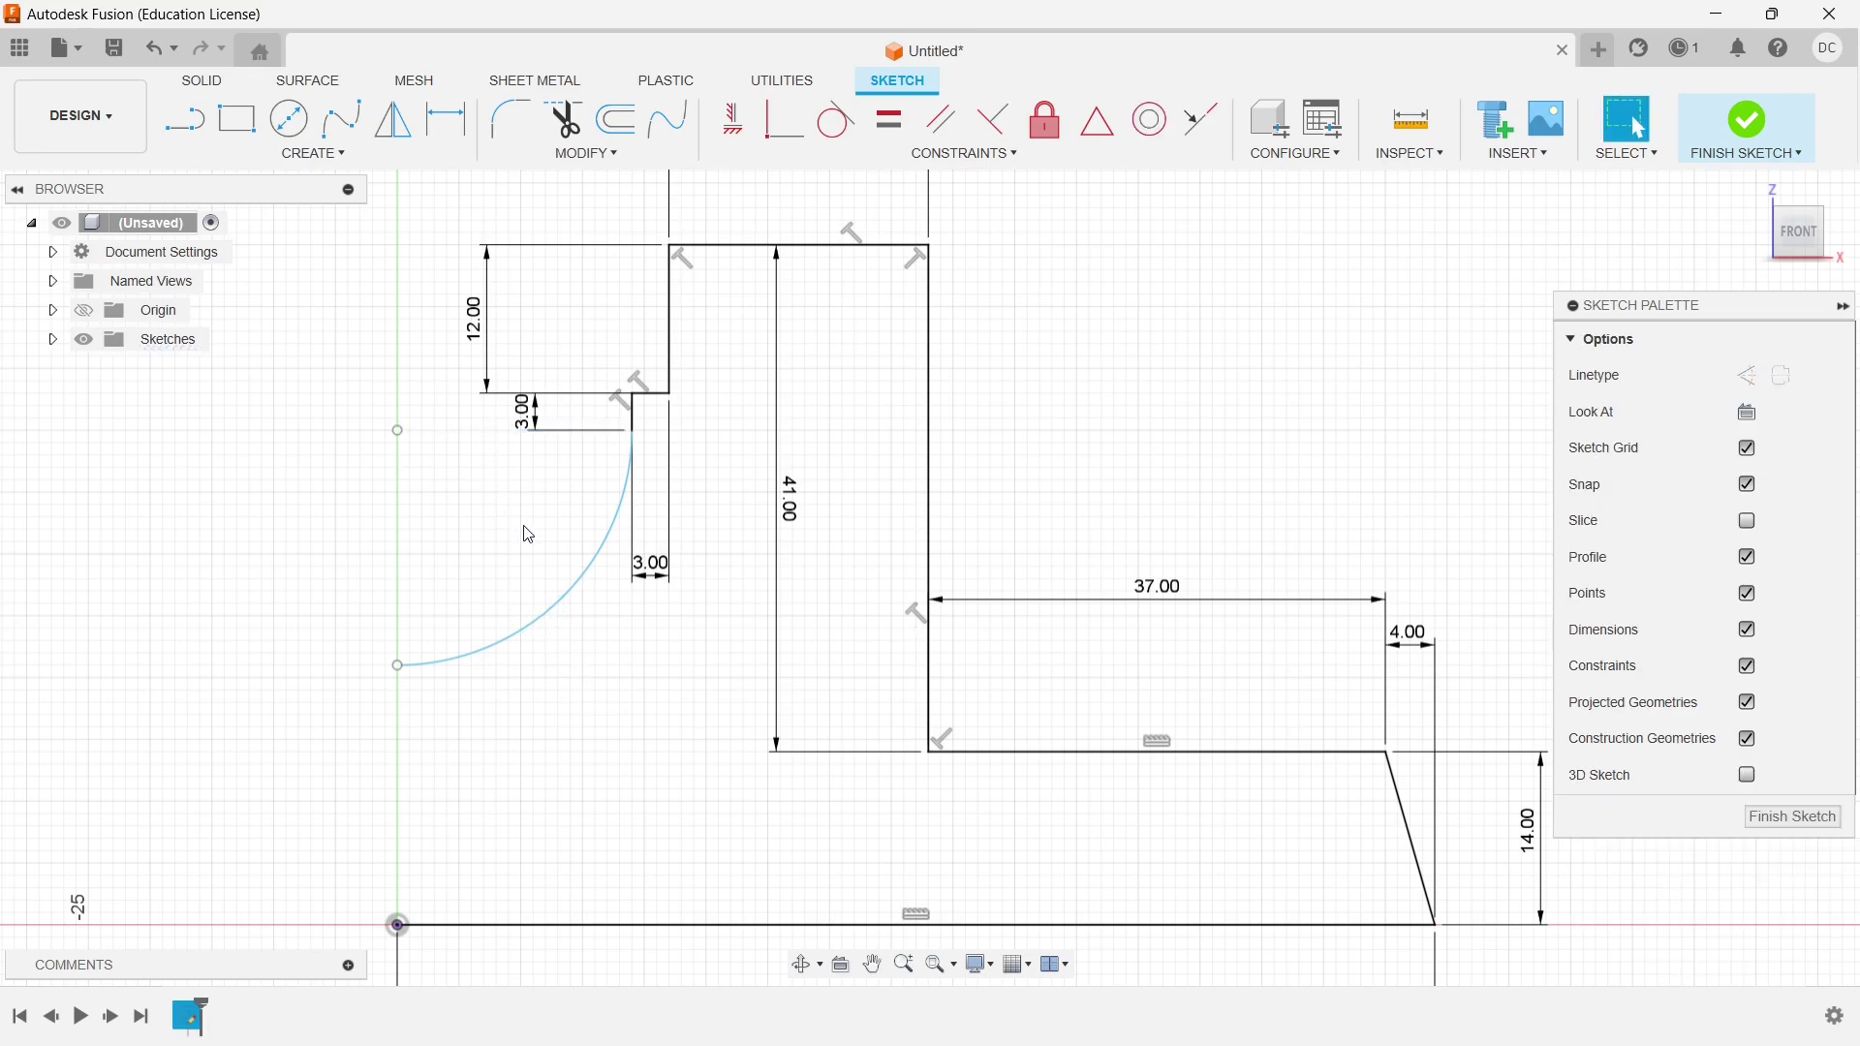
# Close the profile with a vertical line from the arc's lower end to the origin and finish the sketch
pyautogui.scroll(-5, 610, 665)
pyautogui.scroll(3, 589, 405)
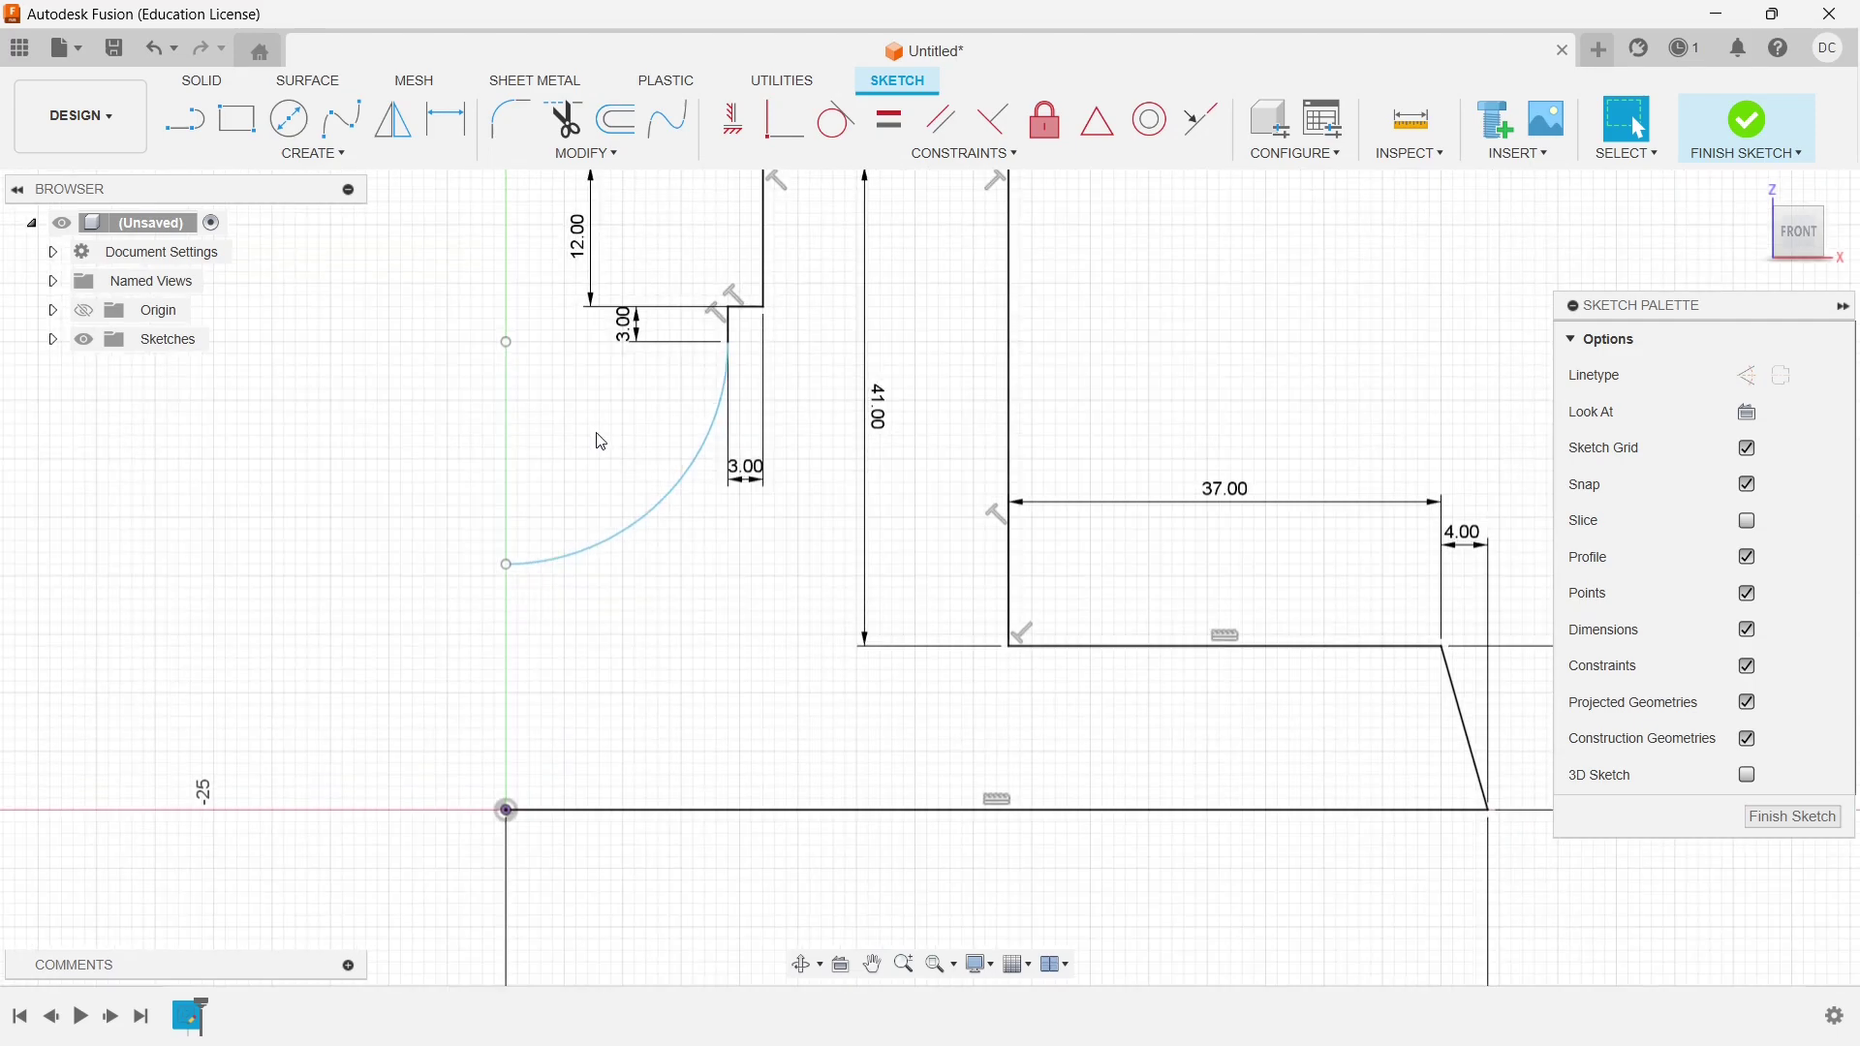
pyautogui.press('l')
pyautogui.click(505, 570)
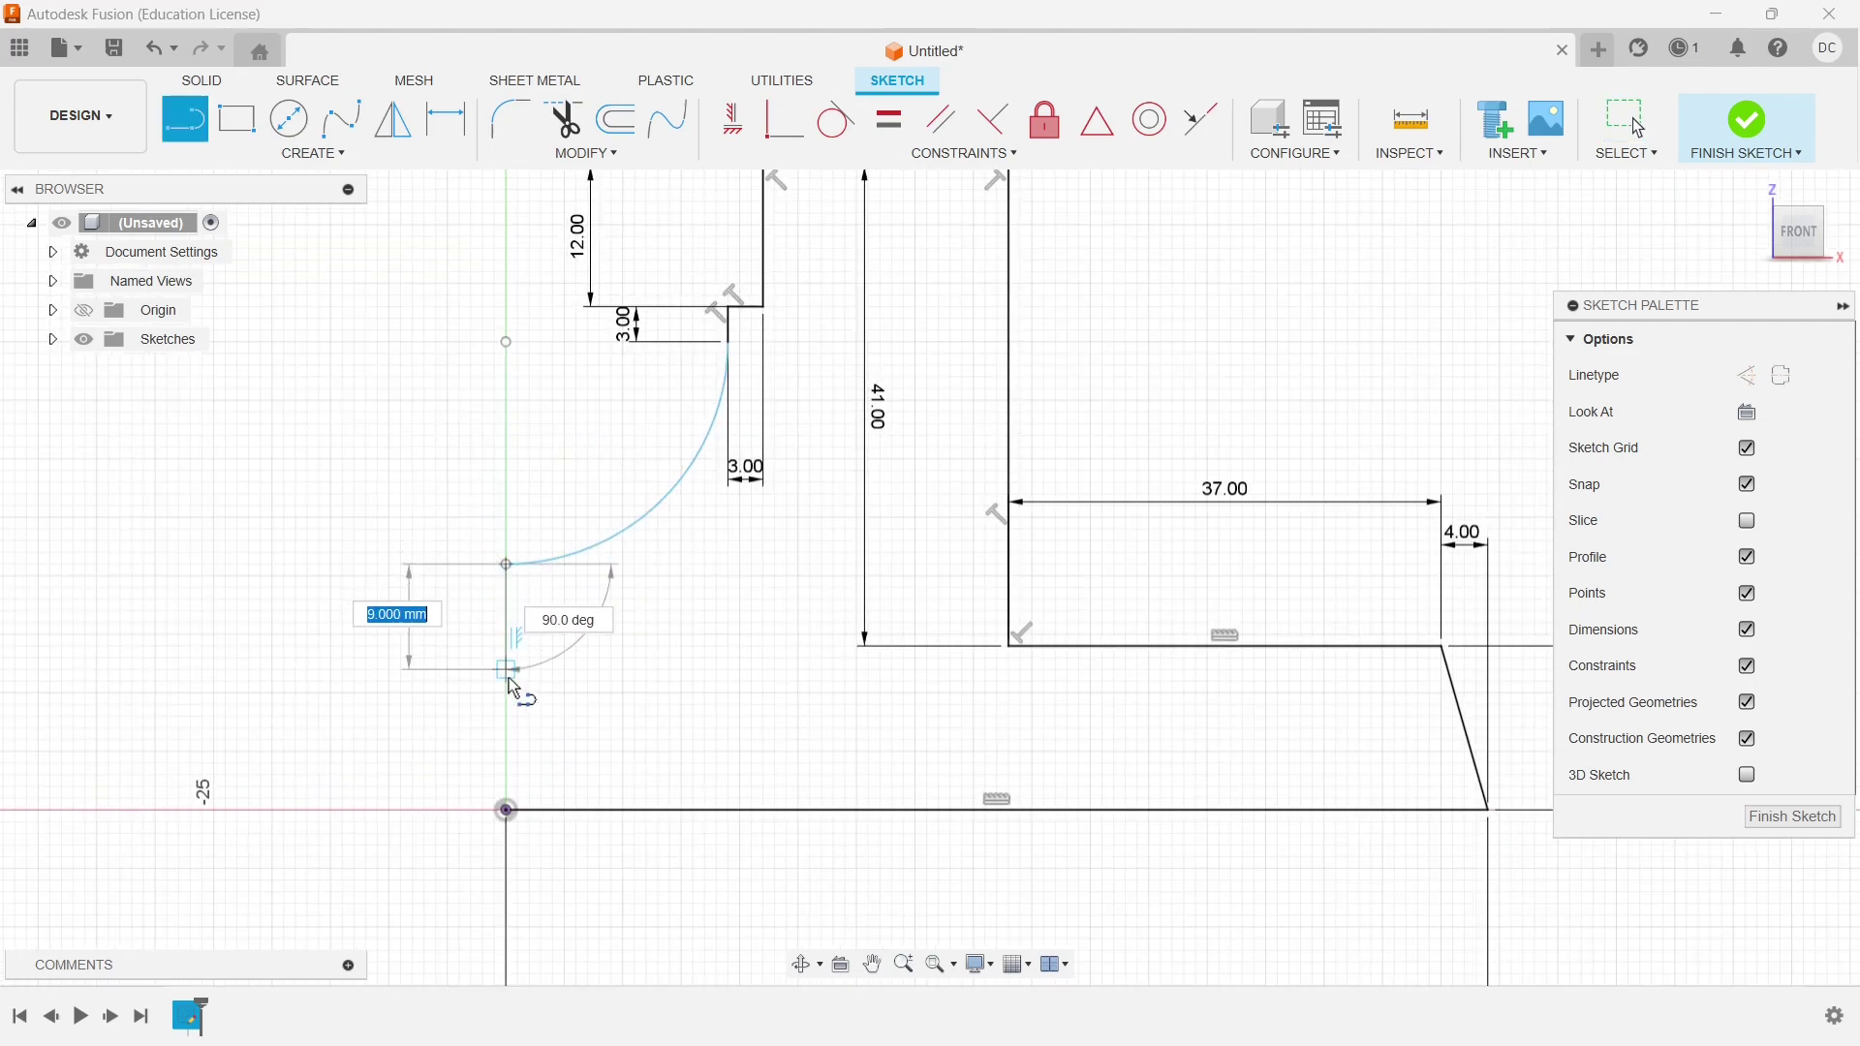
pyautogui.click(506, 810)
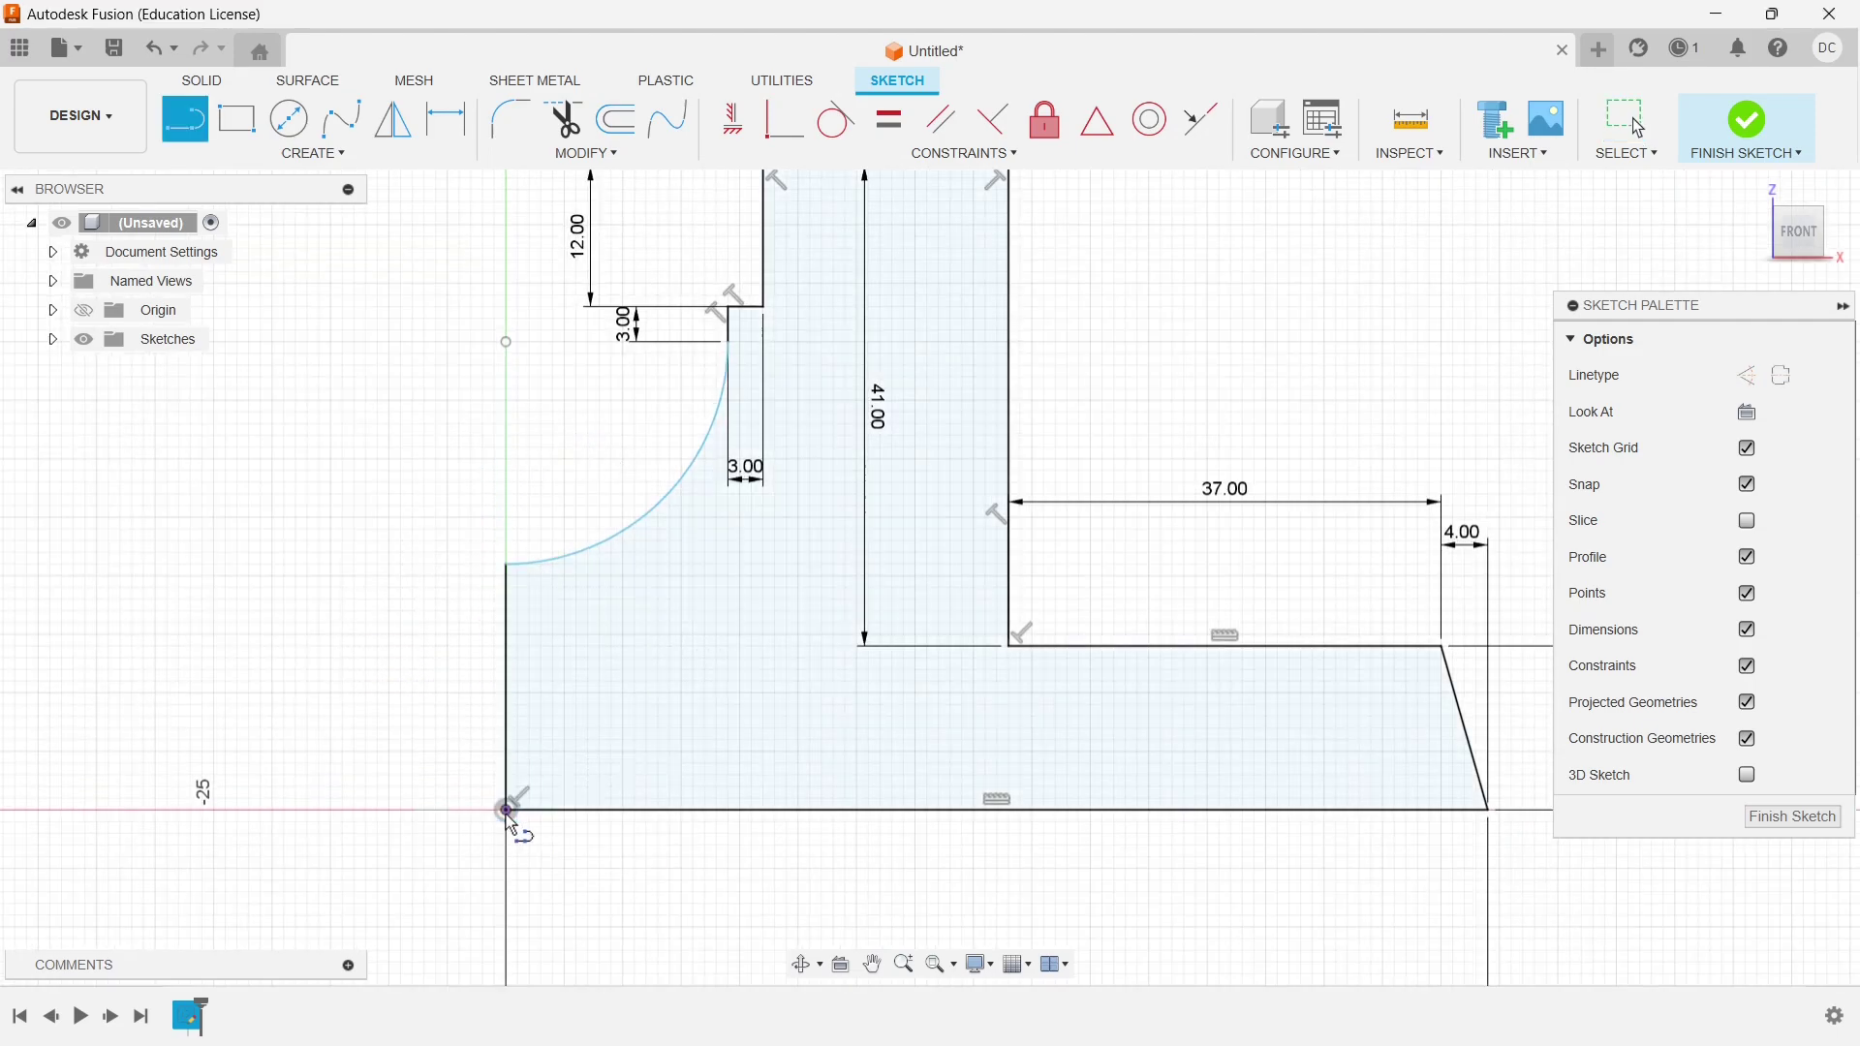
pyautogui.scroll(-3, 659, 694)
pyautogui.scroll(2, 1361, 416)
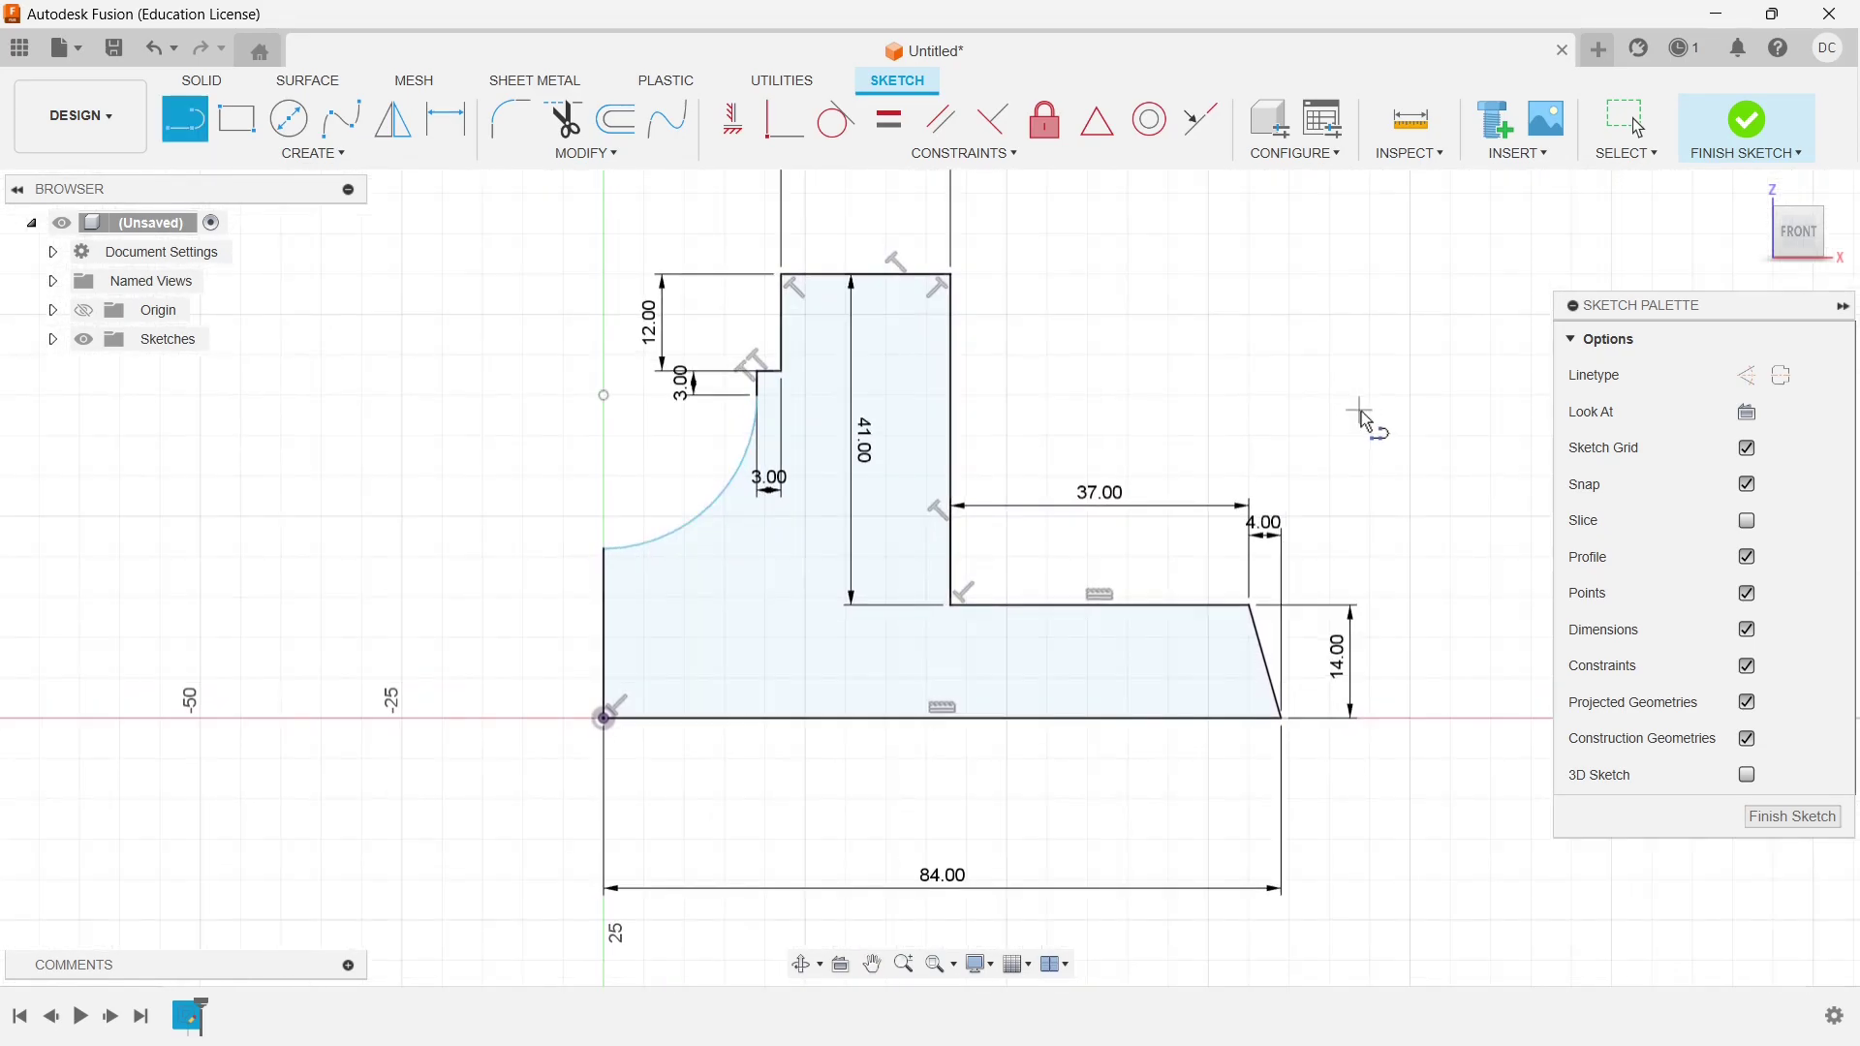
pyautogui.moveTo(1208, 444); pyautogui.dragTo(1271, 526, button='middle')
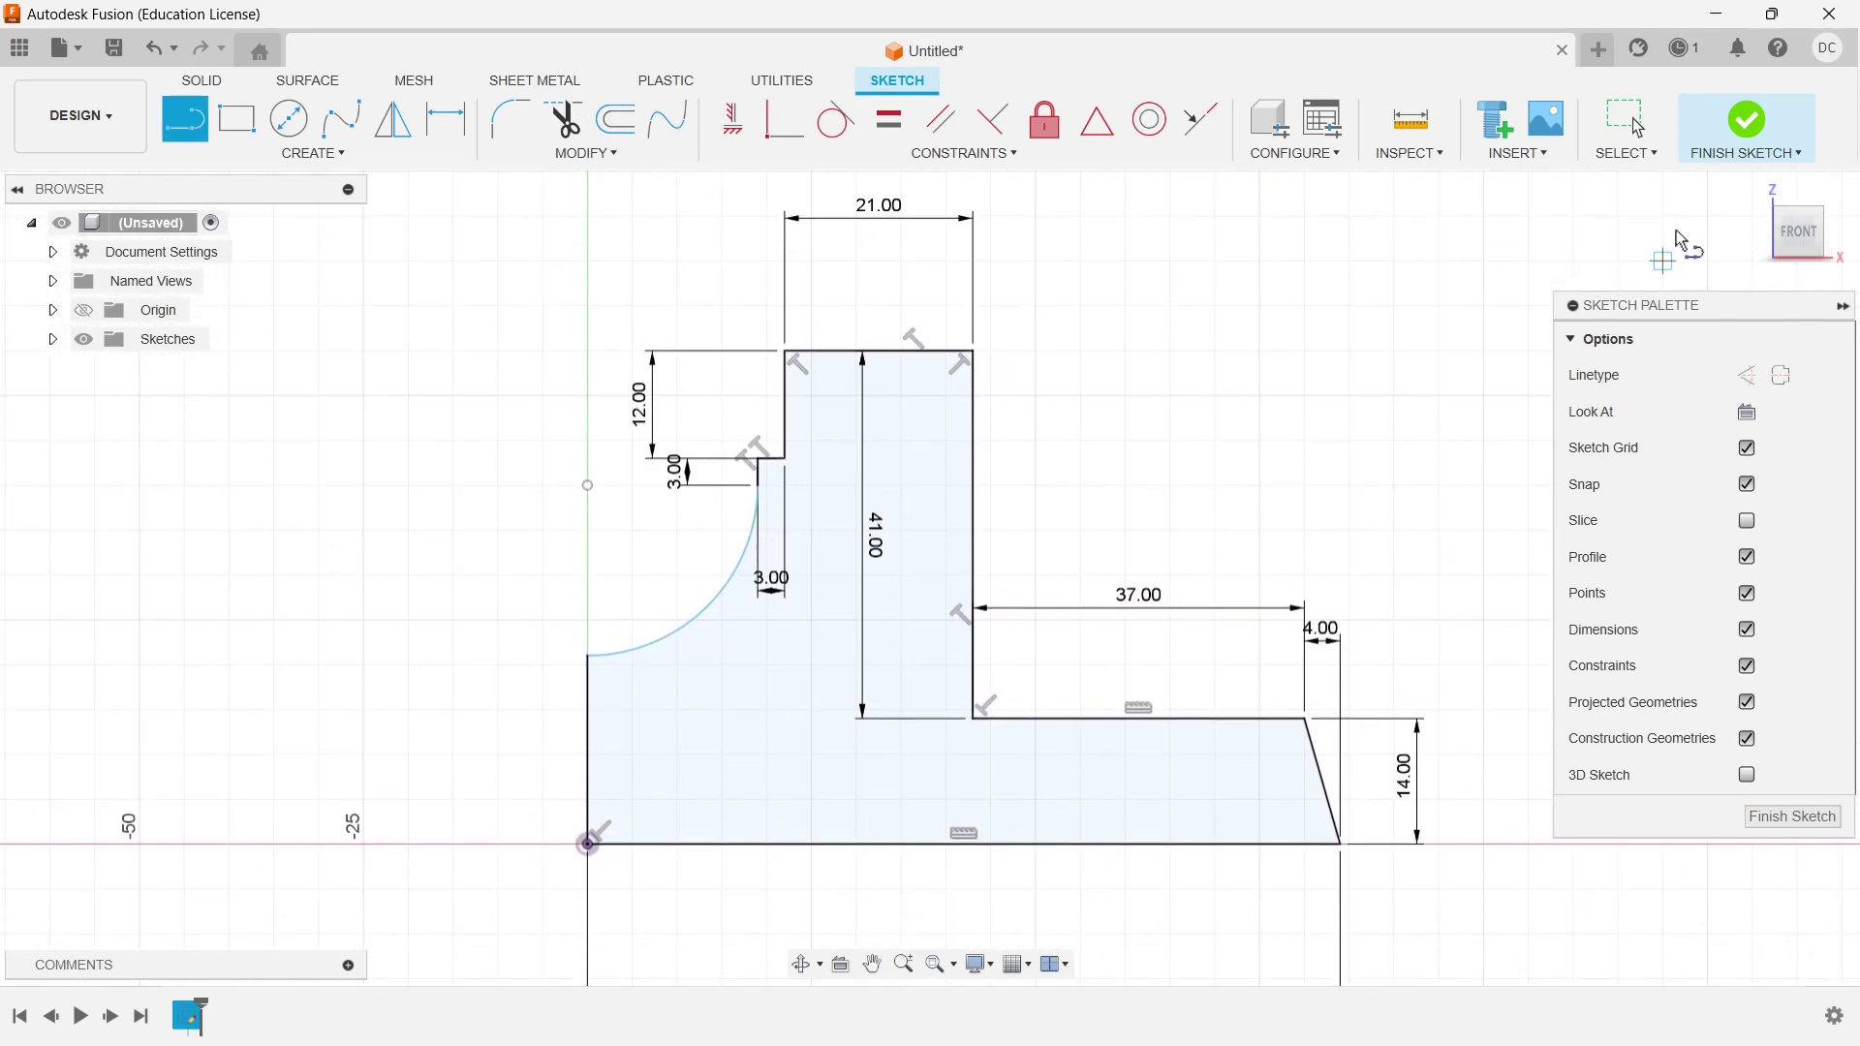
pyautogui.click(1746, 125)
# Extrude the closed half-profile symmetrically as a new body, 18 mm to each side
pyautogui.moveTo(1336, 468)
pyautogui.keyDown('shift'); pyautogui.mouseDown(button='middle')
pyautogui.moveTo(1262, 572)
pyautogui.moveTo(1202, 562)
pyautogui.mouseUp(button='middle'); pyautogui.keyUp('shift')
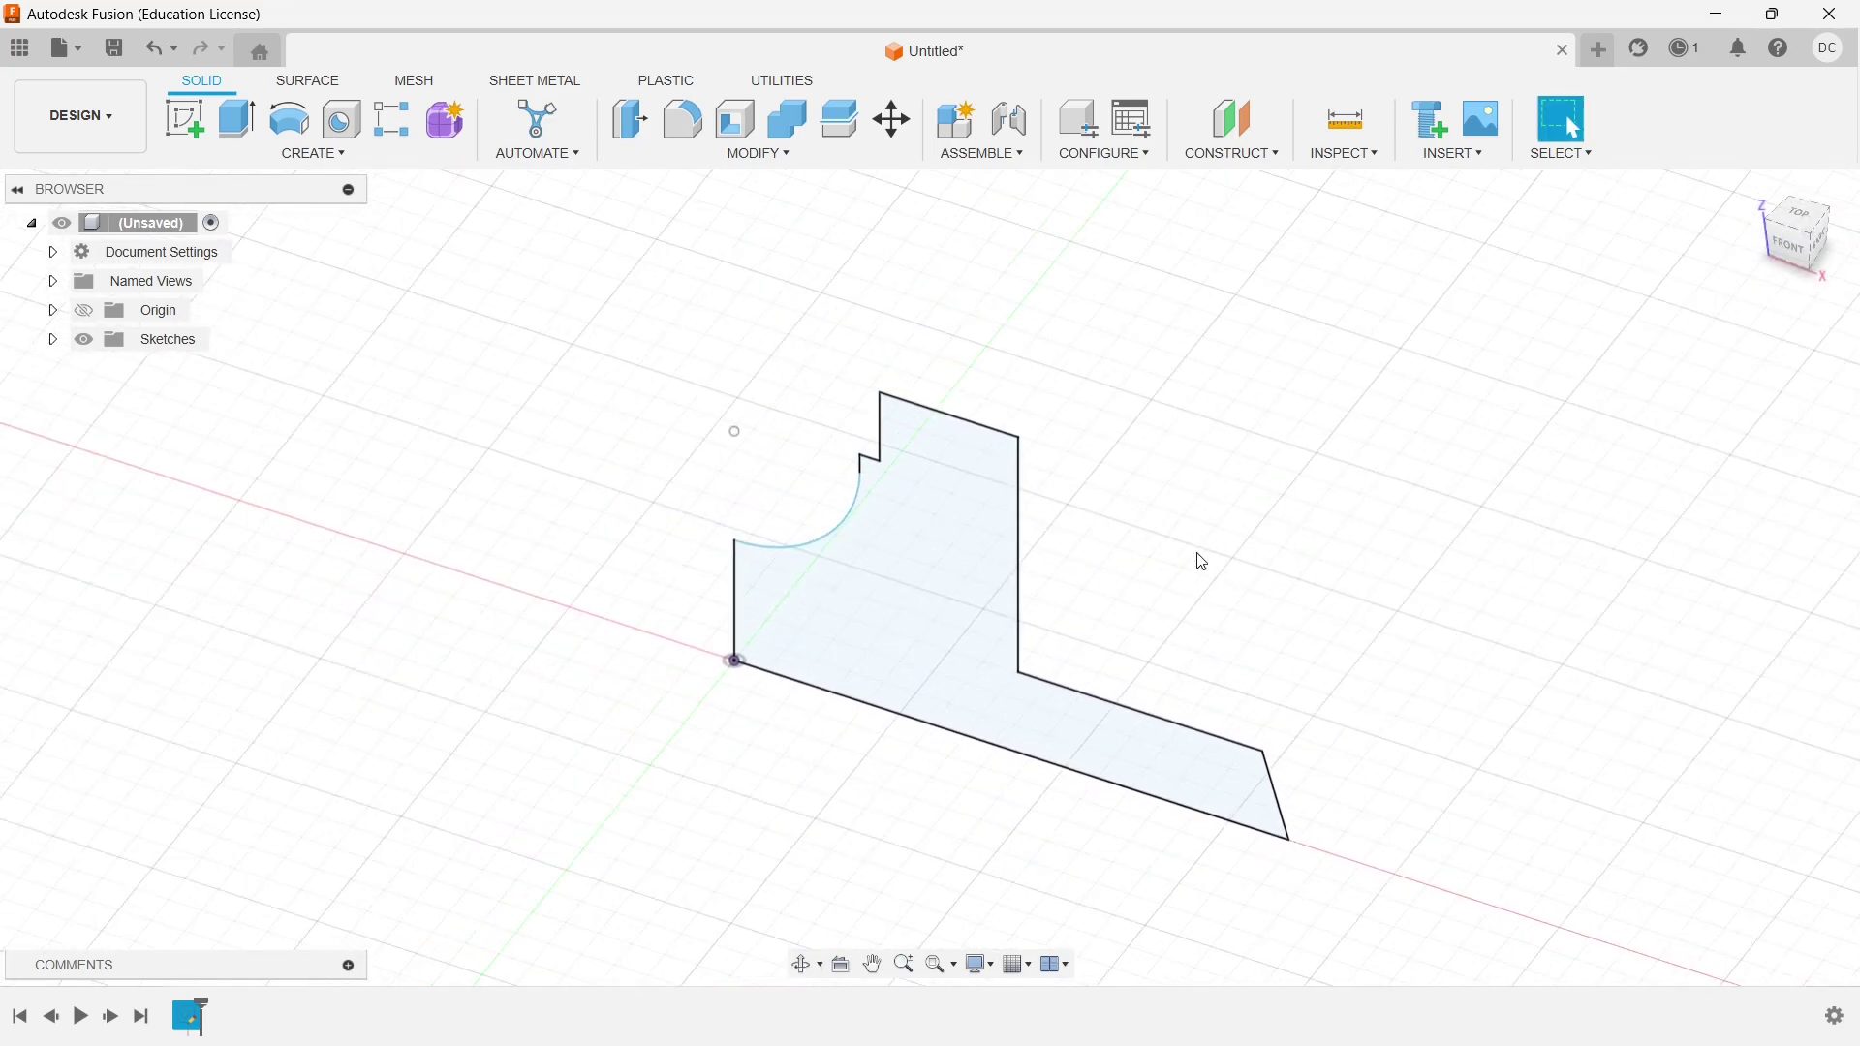
pyautogui.click(236, 118)
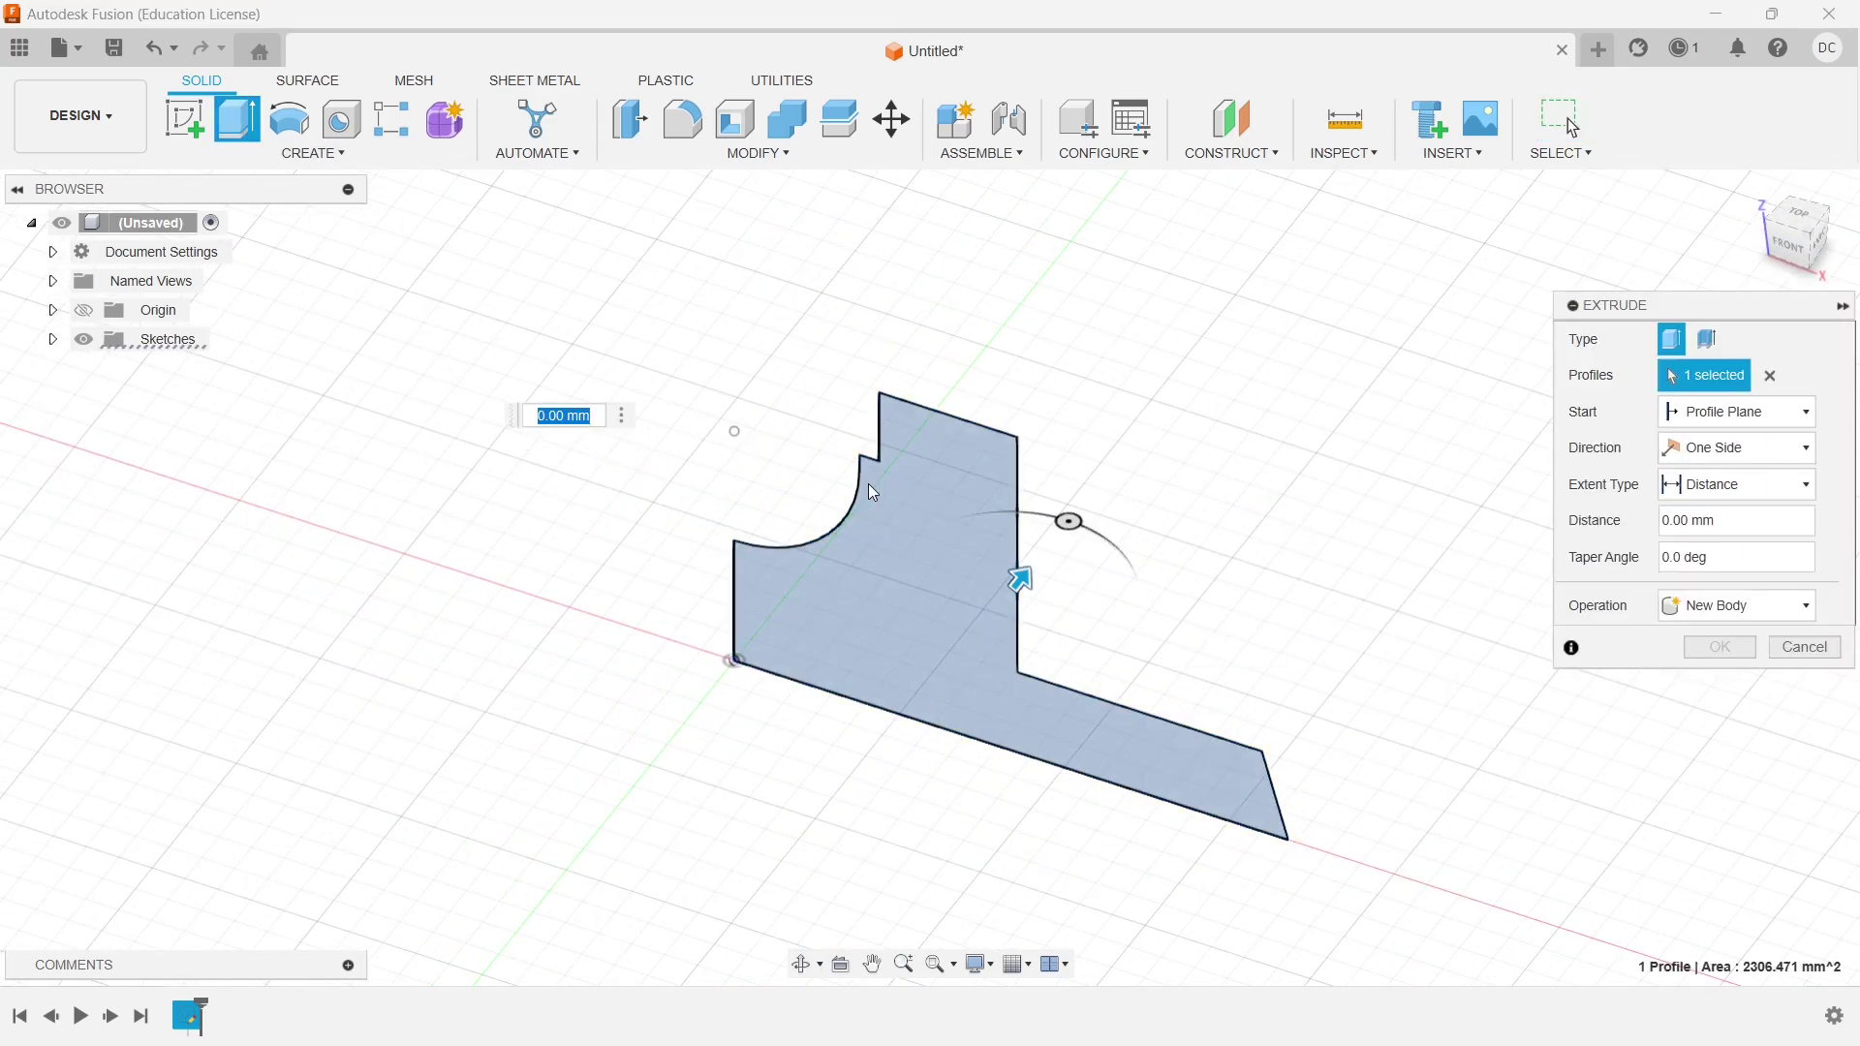
pyautogui.click(1740, 448)
pyautogui.click(1739, 505)
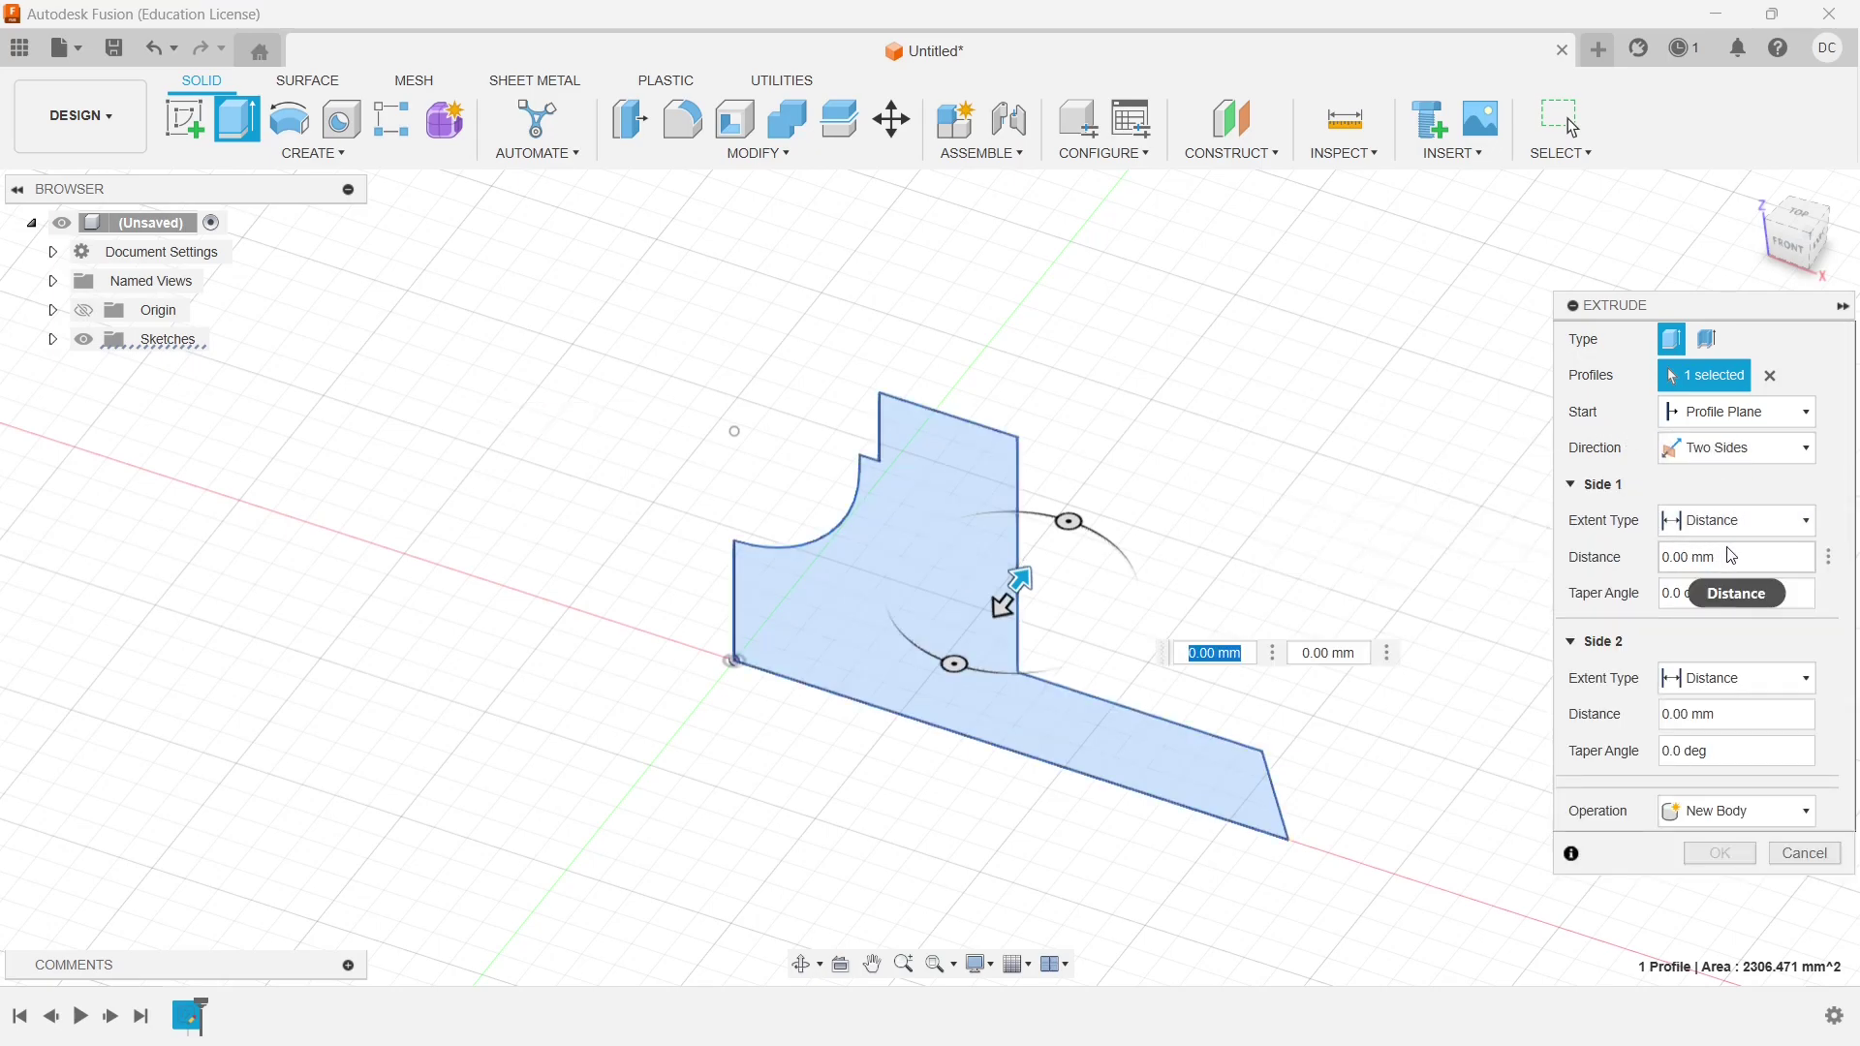
pyautogui.click(1727, 462)
pyautogui.click(1716, 528)
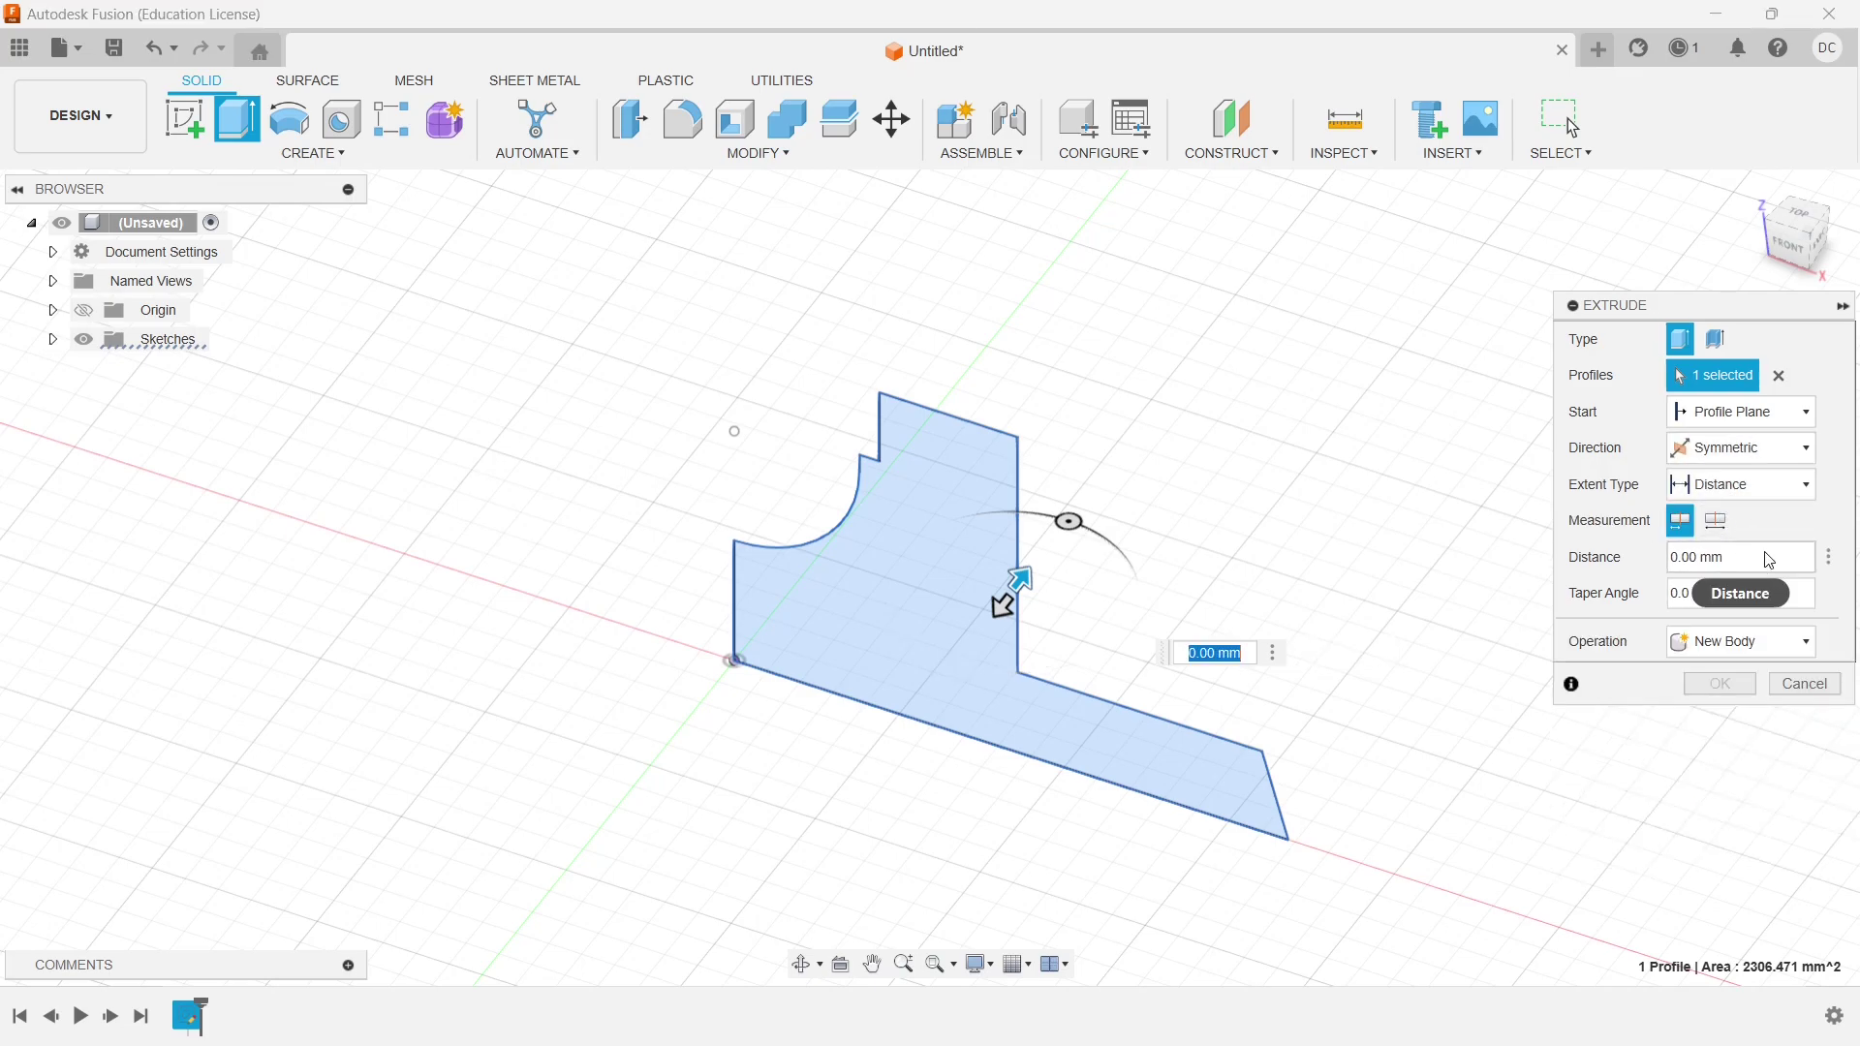
pyautogui.moveTo(1769, 562); pyautogui.dragTo(1672, 567)
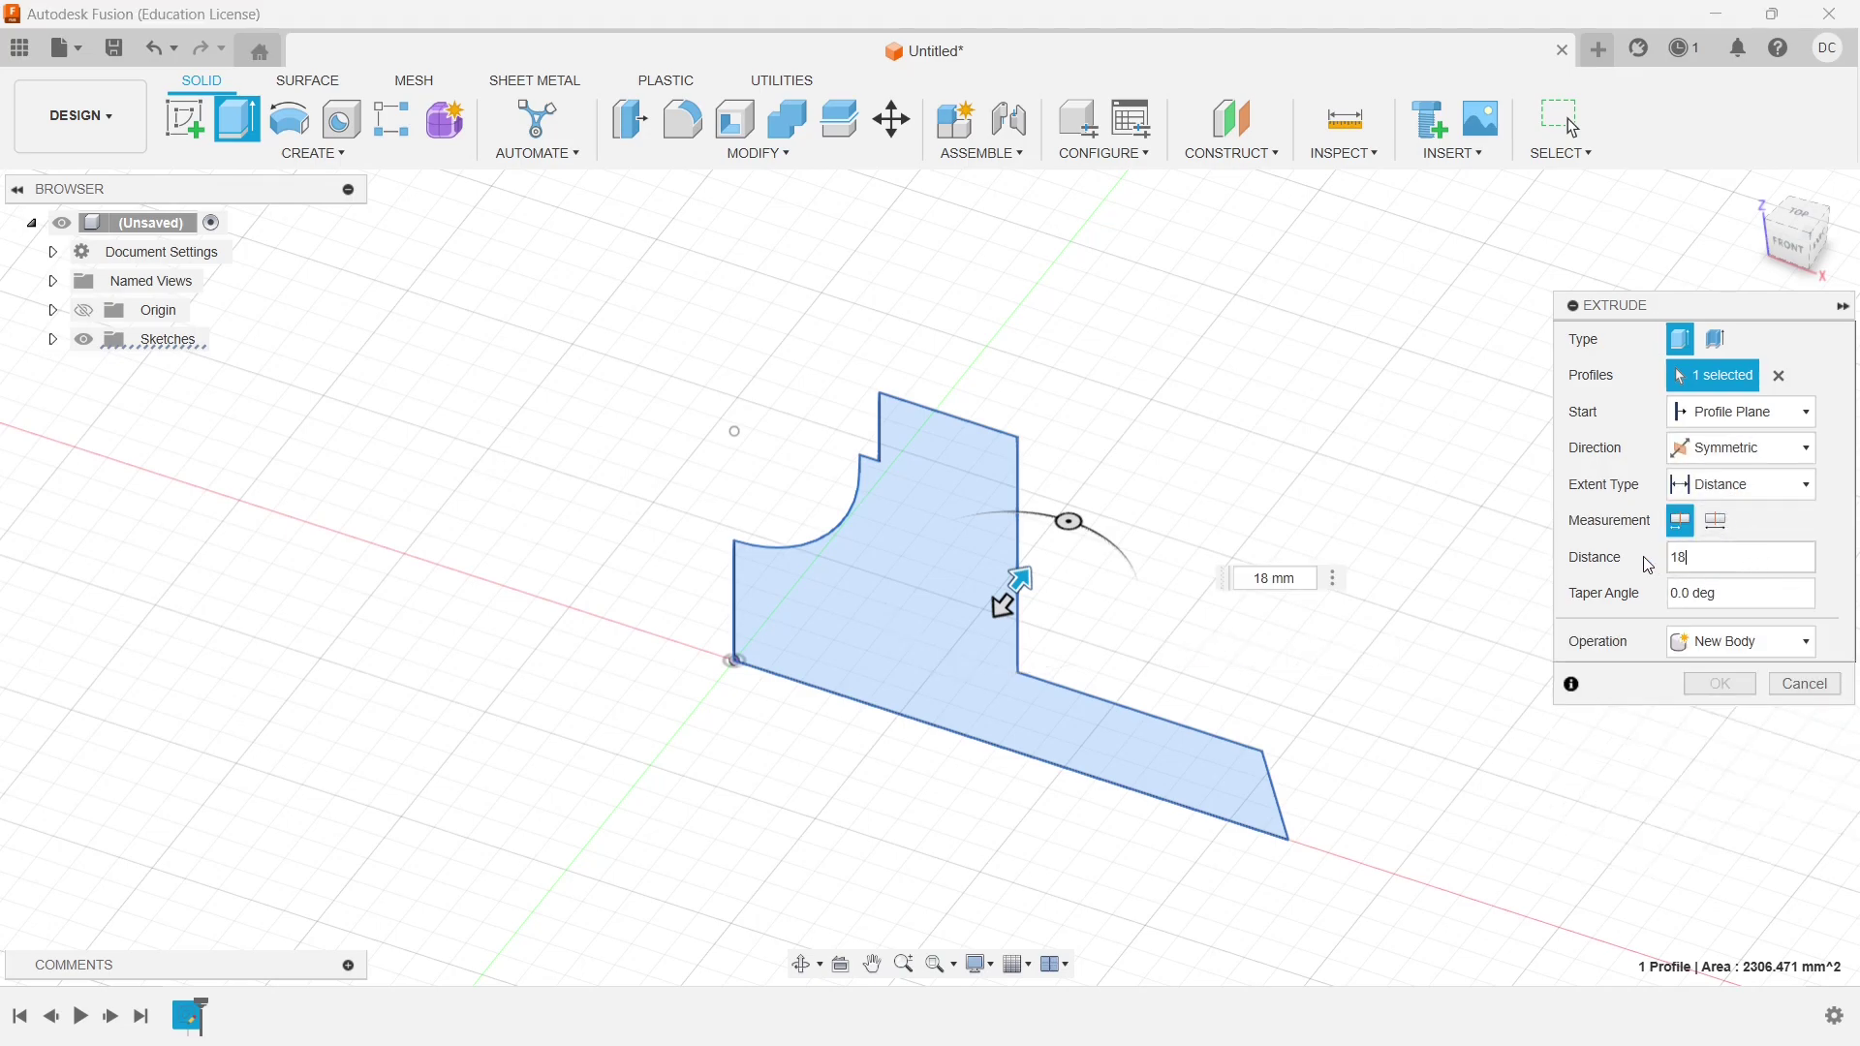
pyautogui.press('Tab')
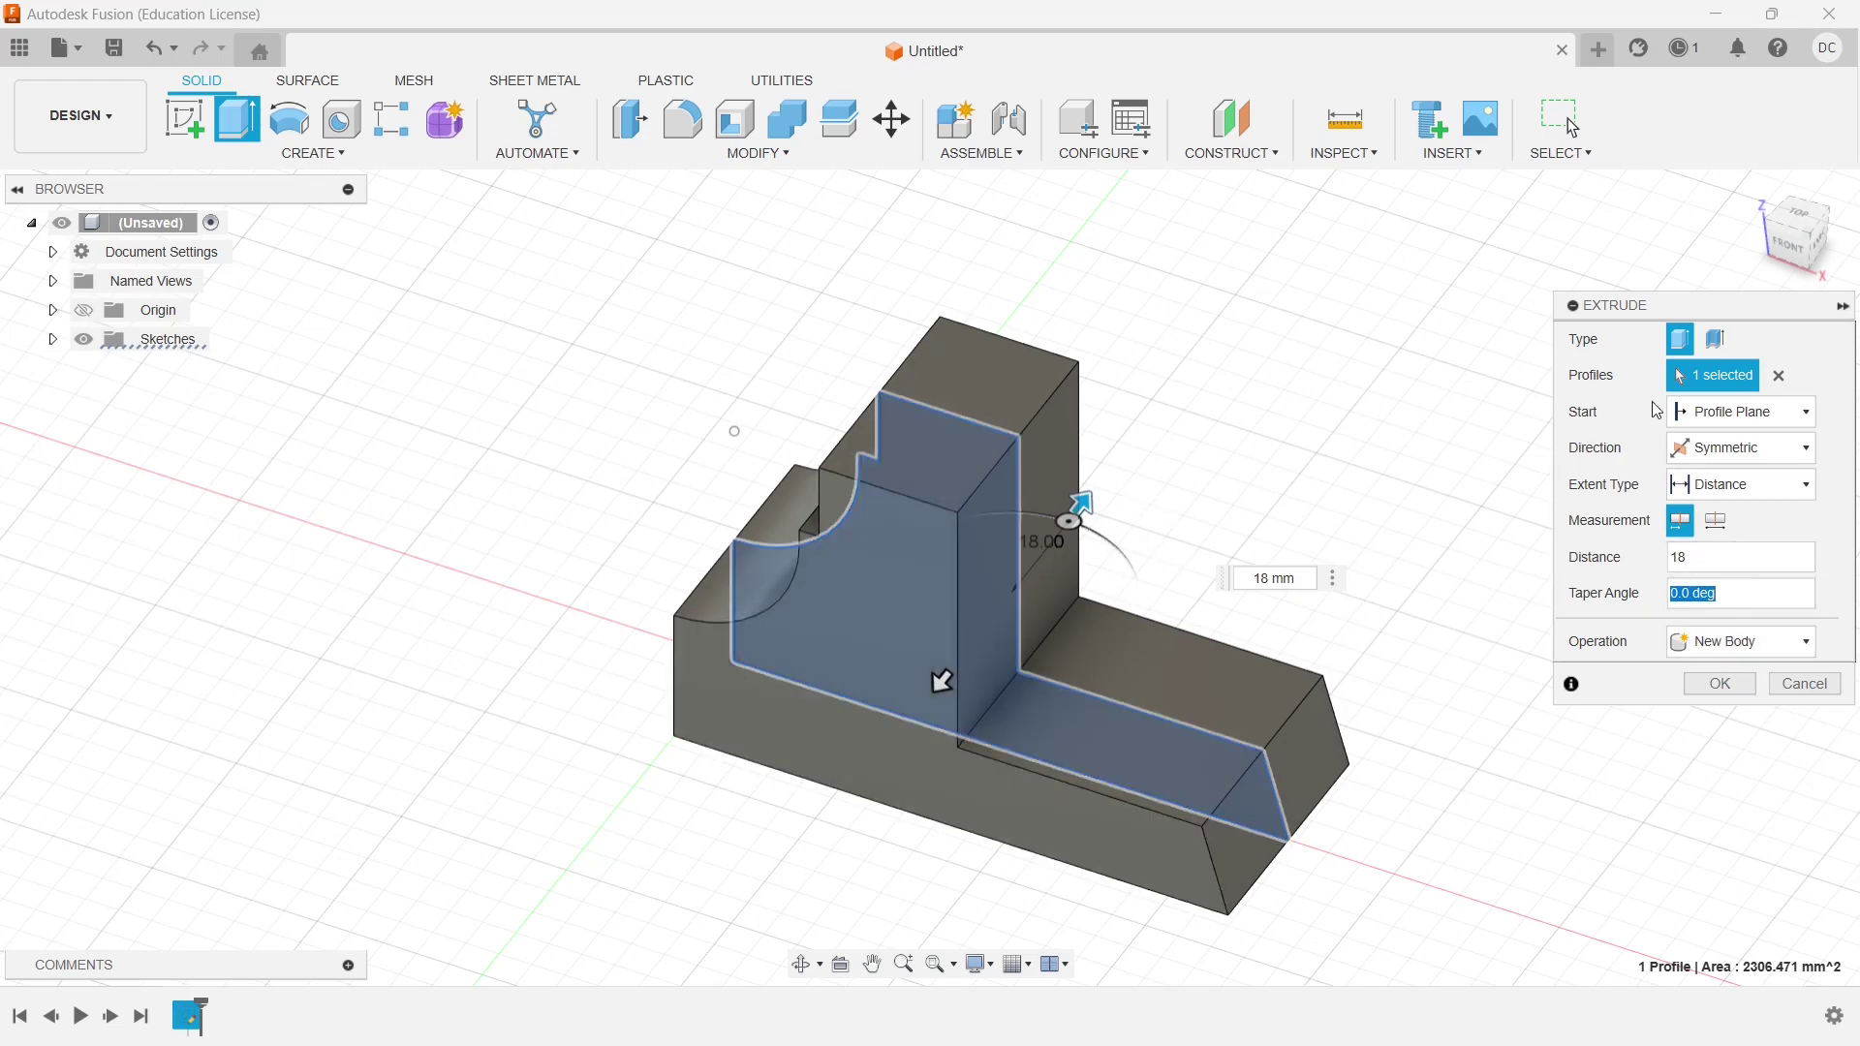
pyautogui.keyDown('shift'); pyautogui.moveTo(1262, 454); pyautogui.dragTo(1051, 611, button='middle'); pyautogui.keyUp('shift')
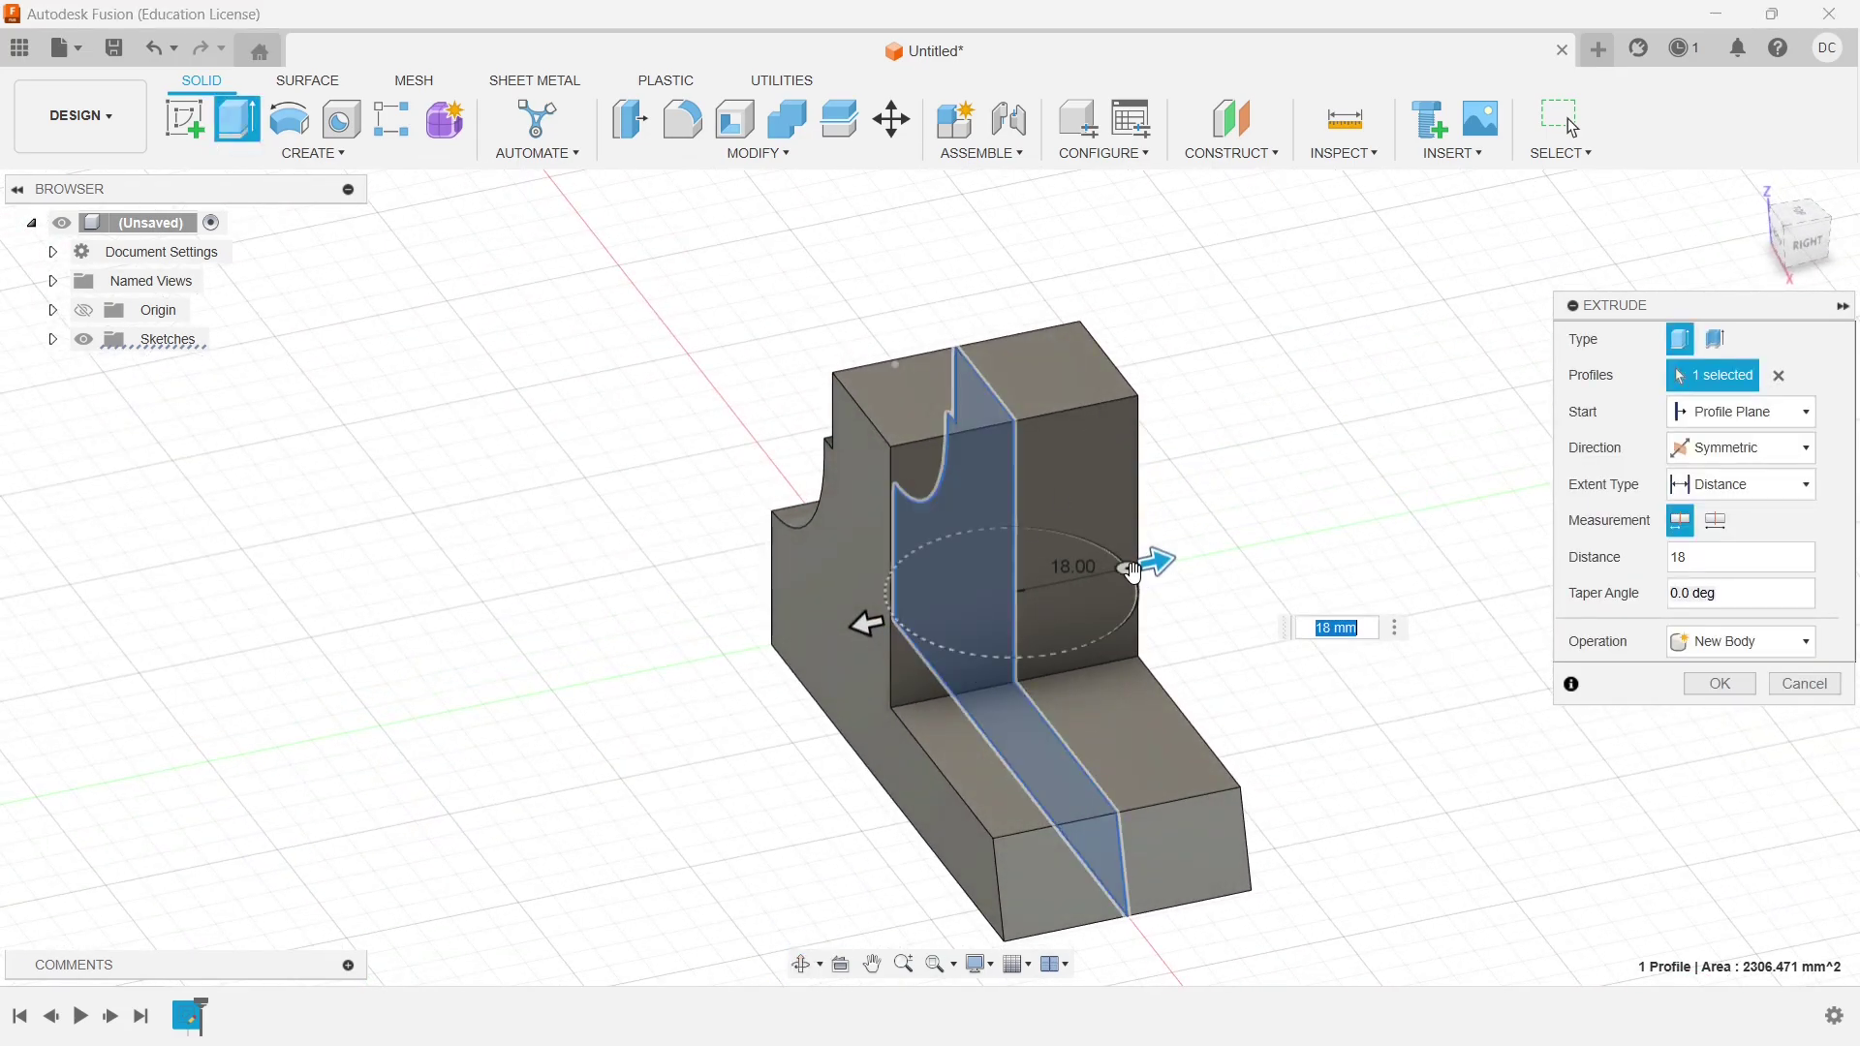
pyautogui.keyDown('shift'); pyautogui.moveTo(1298, 586); pyautogui.dragTo(1369, 620, button='middle'); pyautogui.keyUp('shift')
pyautogui.click(1726, 685)
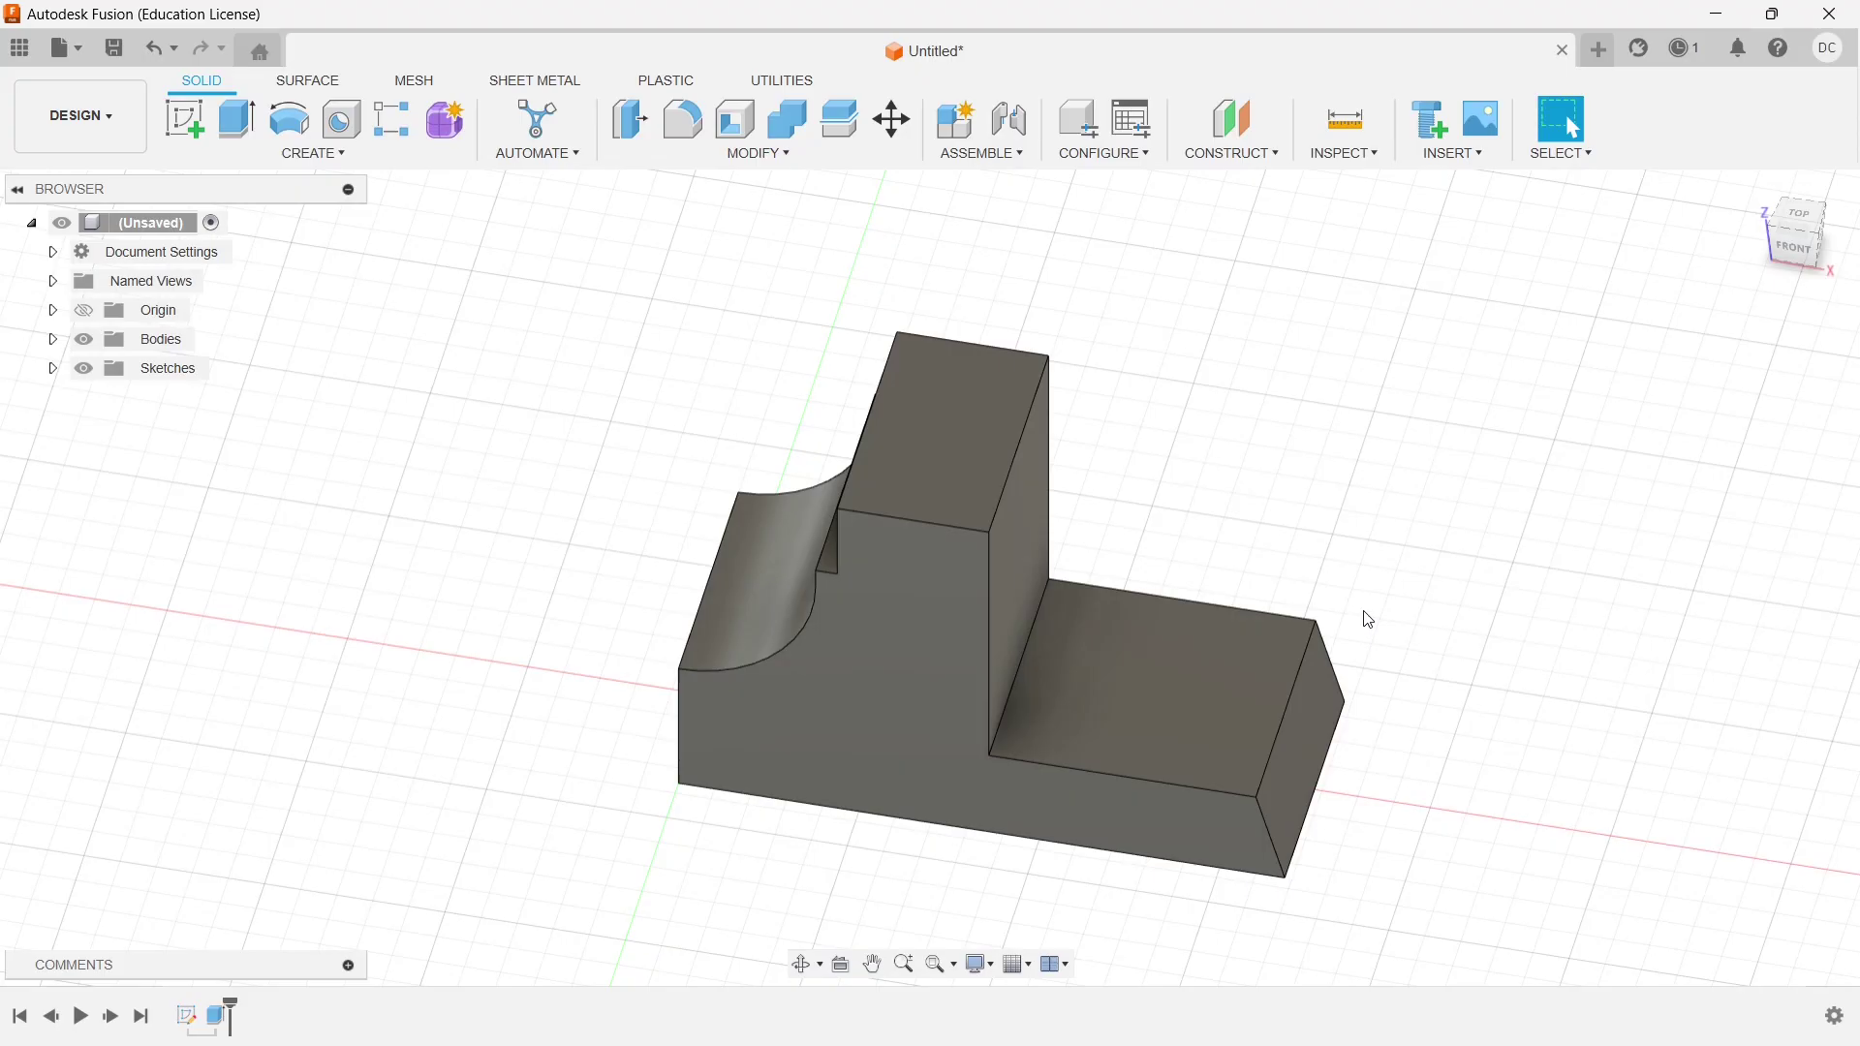
# Check the plan view of the plummer block in Microsoft Whiteboard, return to Fusion and start a sketch on the upright's top face
pyautogui.hotkey('alt', 'Tab')
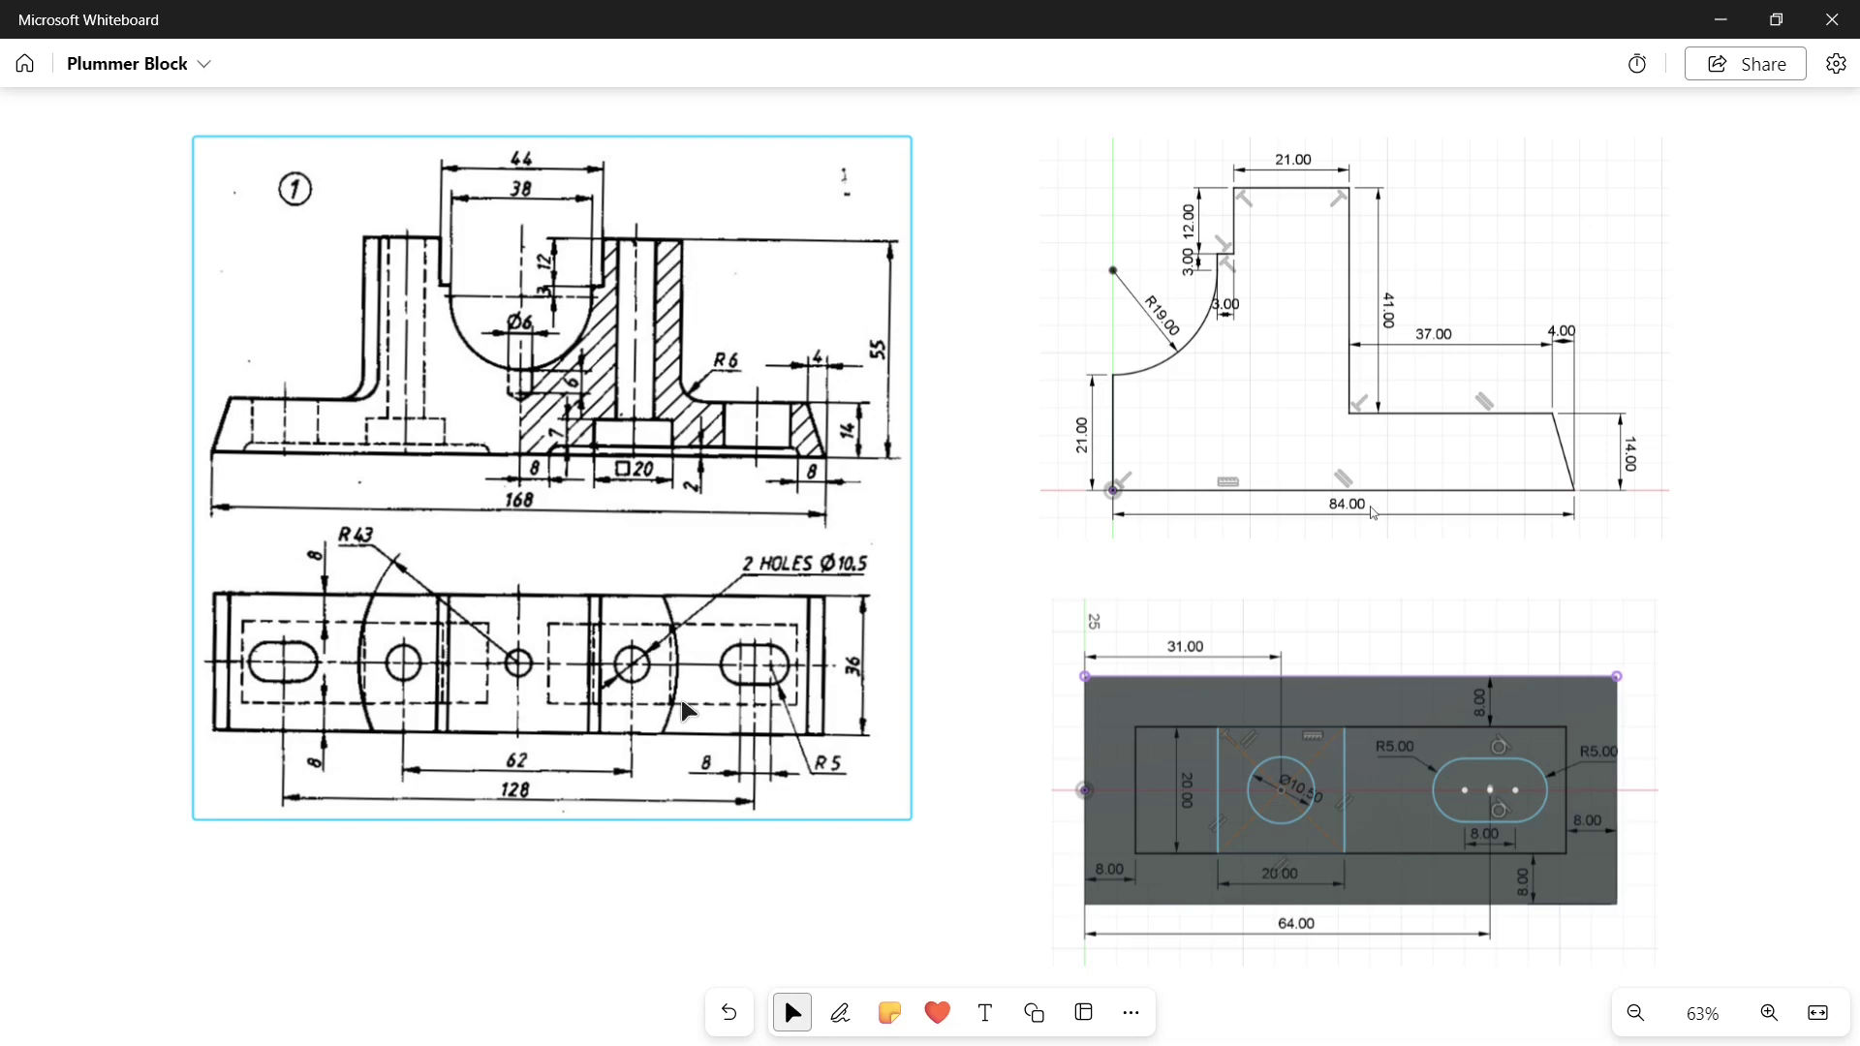
pyautogui.hotkey('alt', 'Tab')
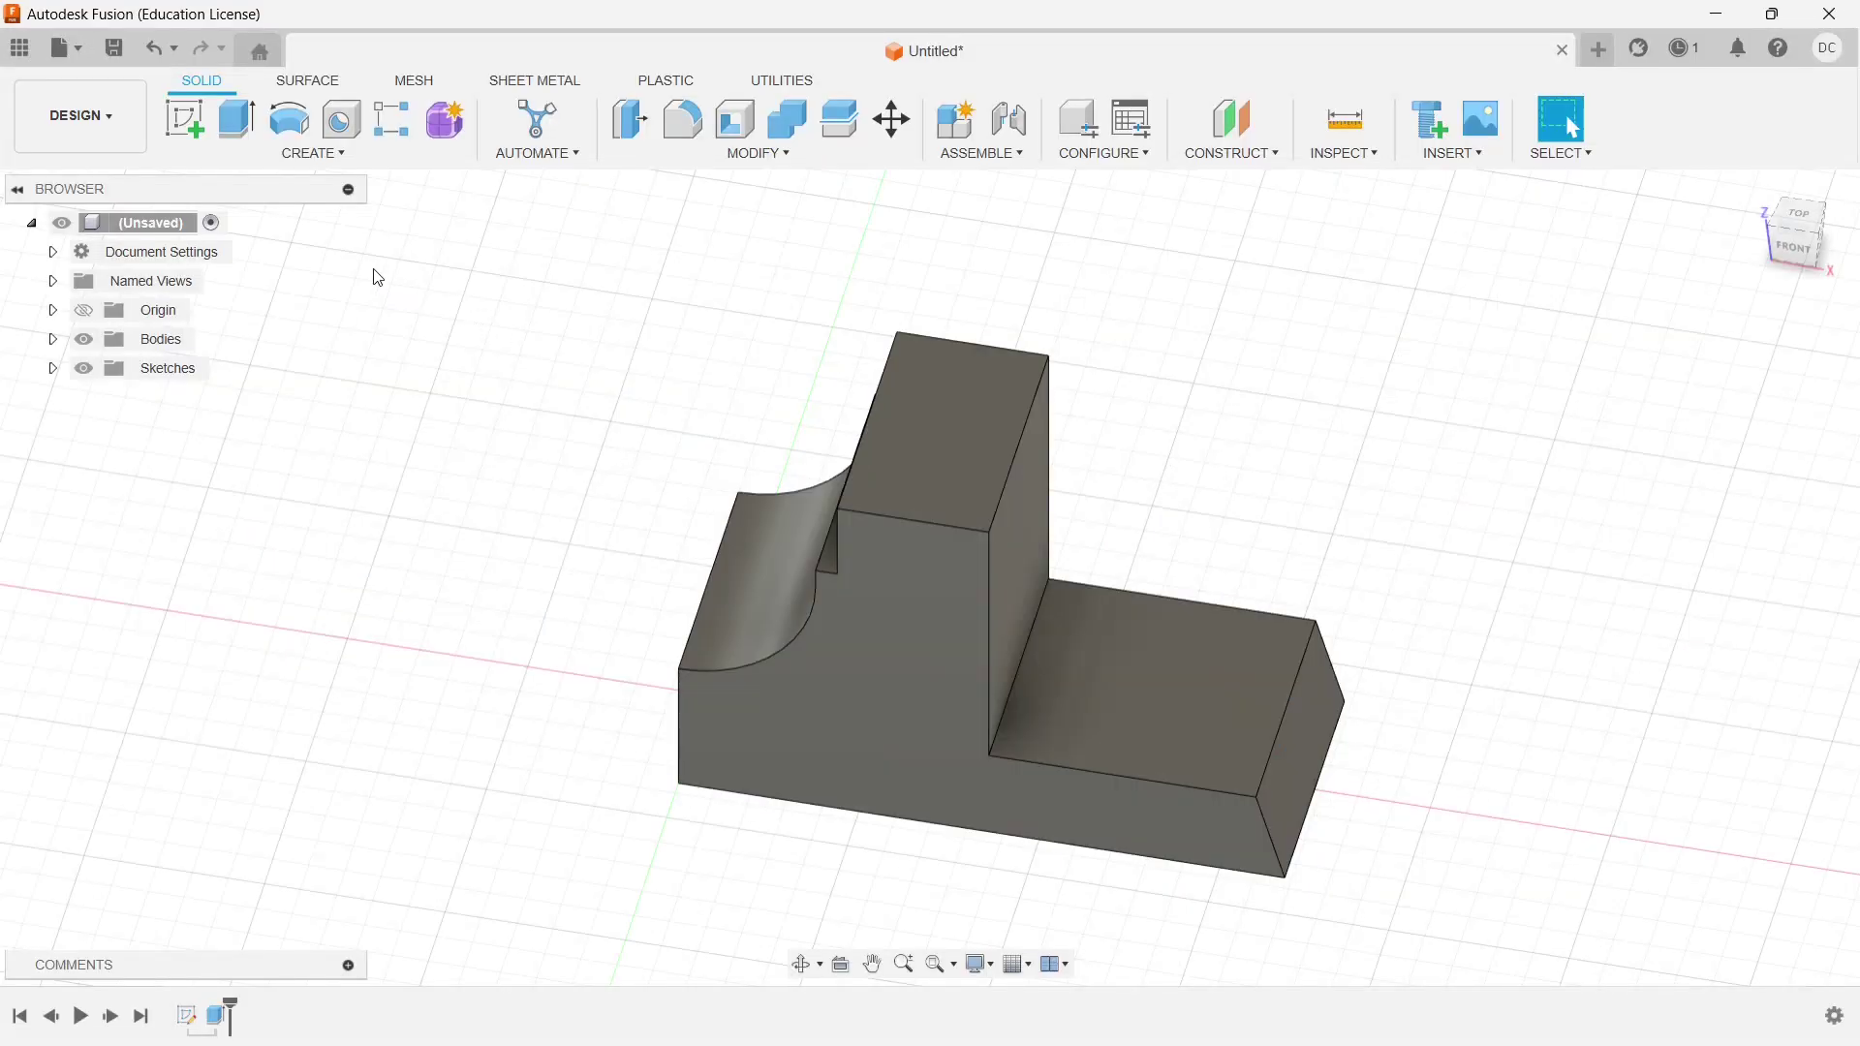
pyautogui.click(191, 124)
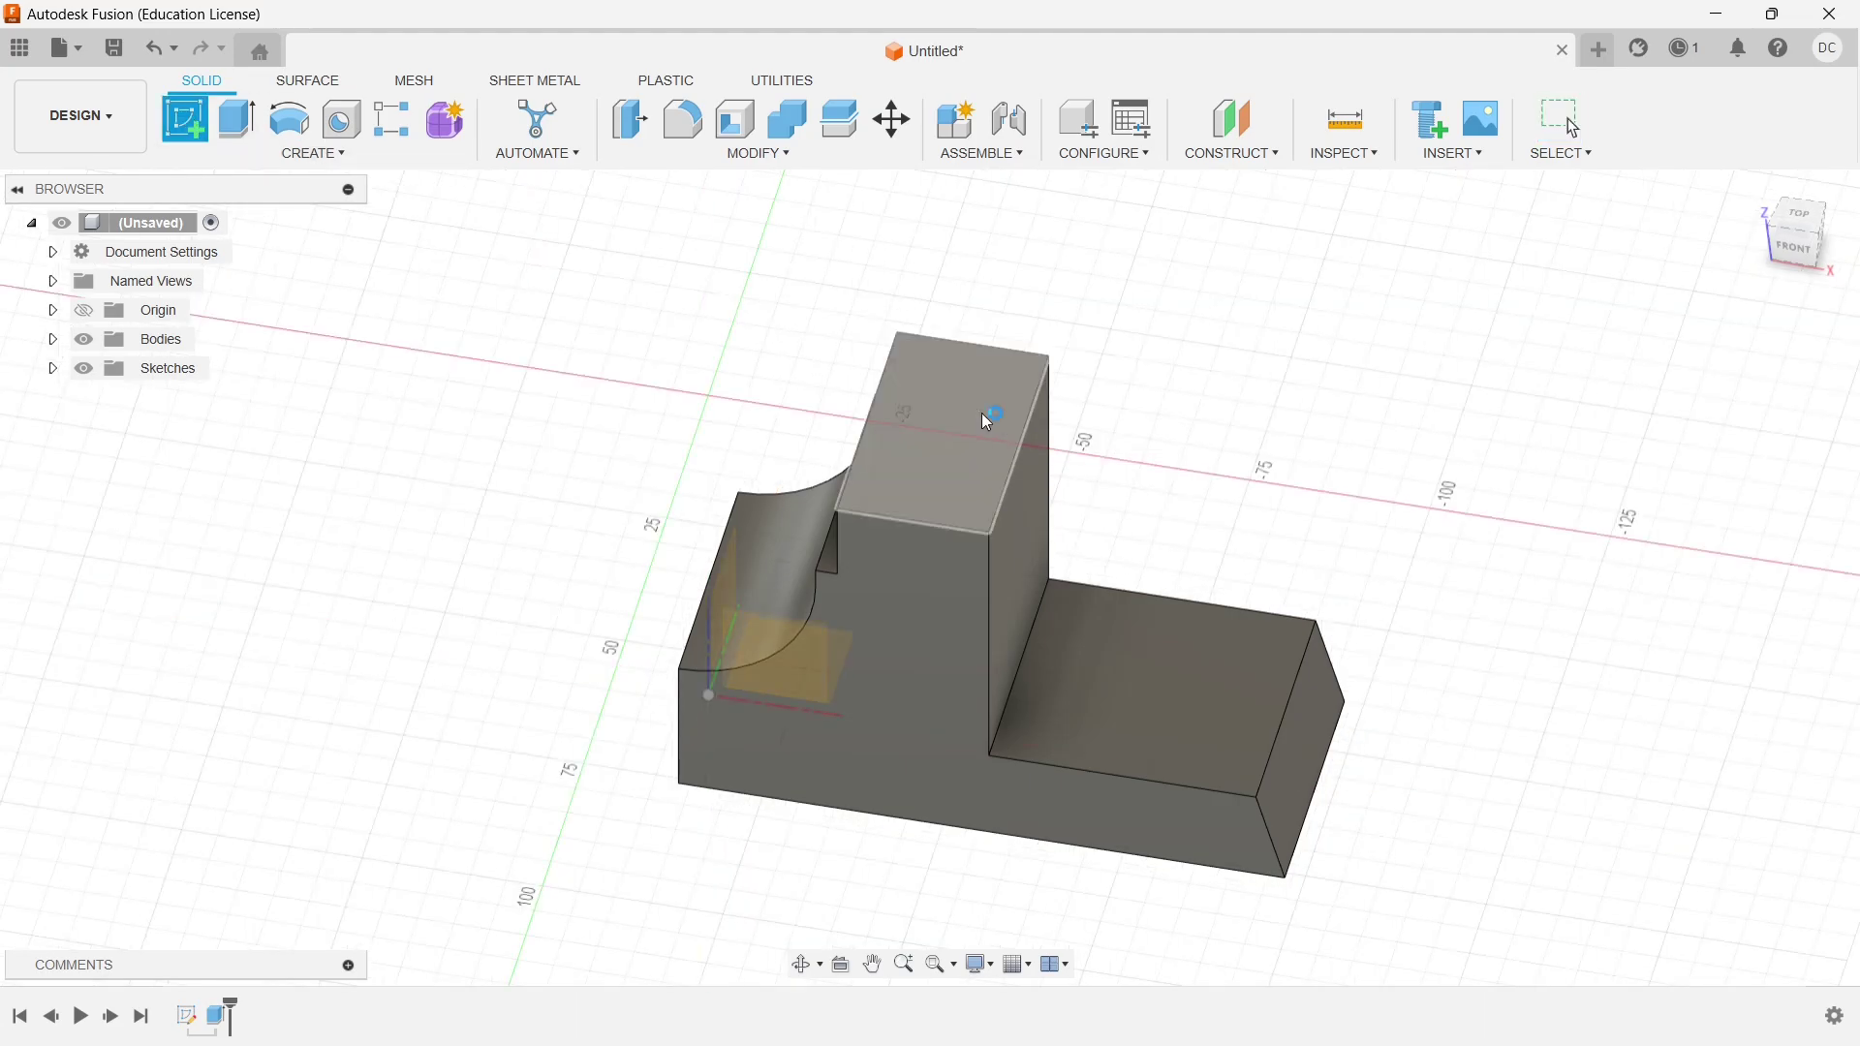
pyautogui.click(980, 412)
# Draw a center-point arc of radius 43 mm centred on the origin, crossing the upright's top face and extending past both long sides
pyautogui.click(183, 122)
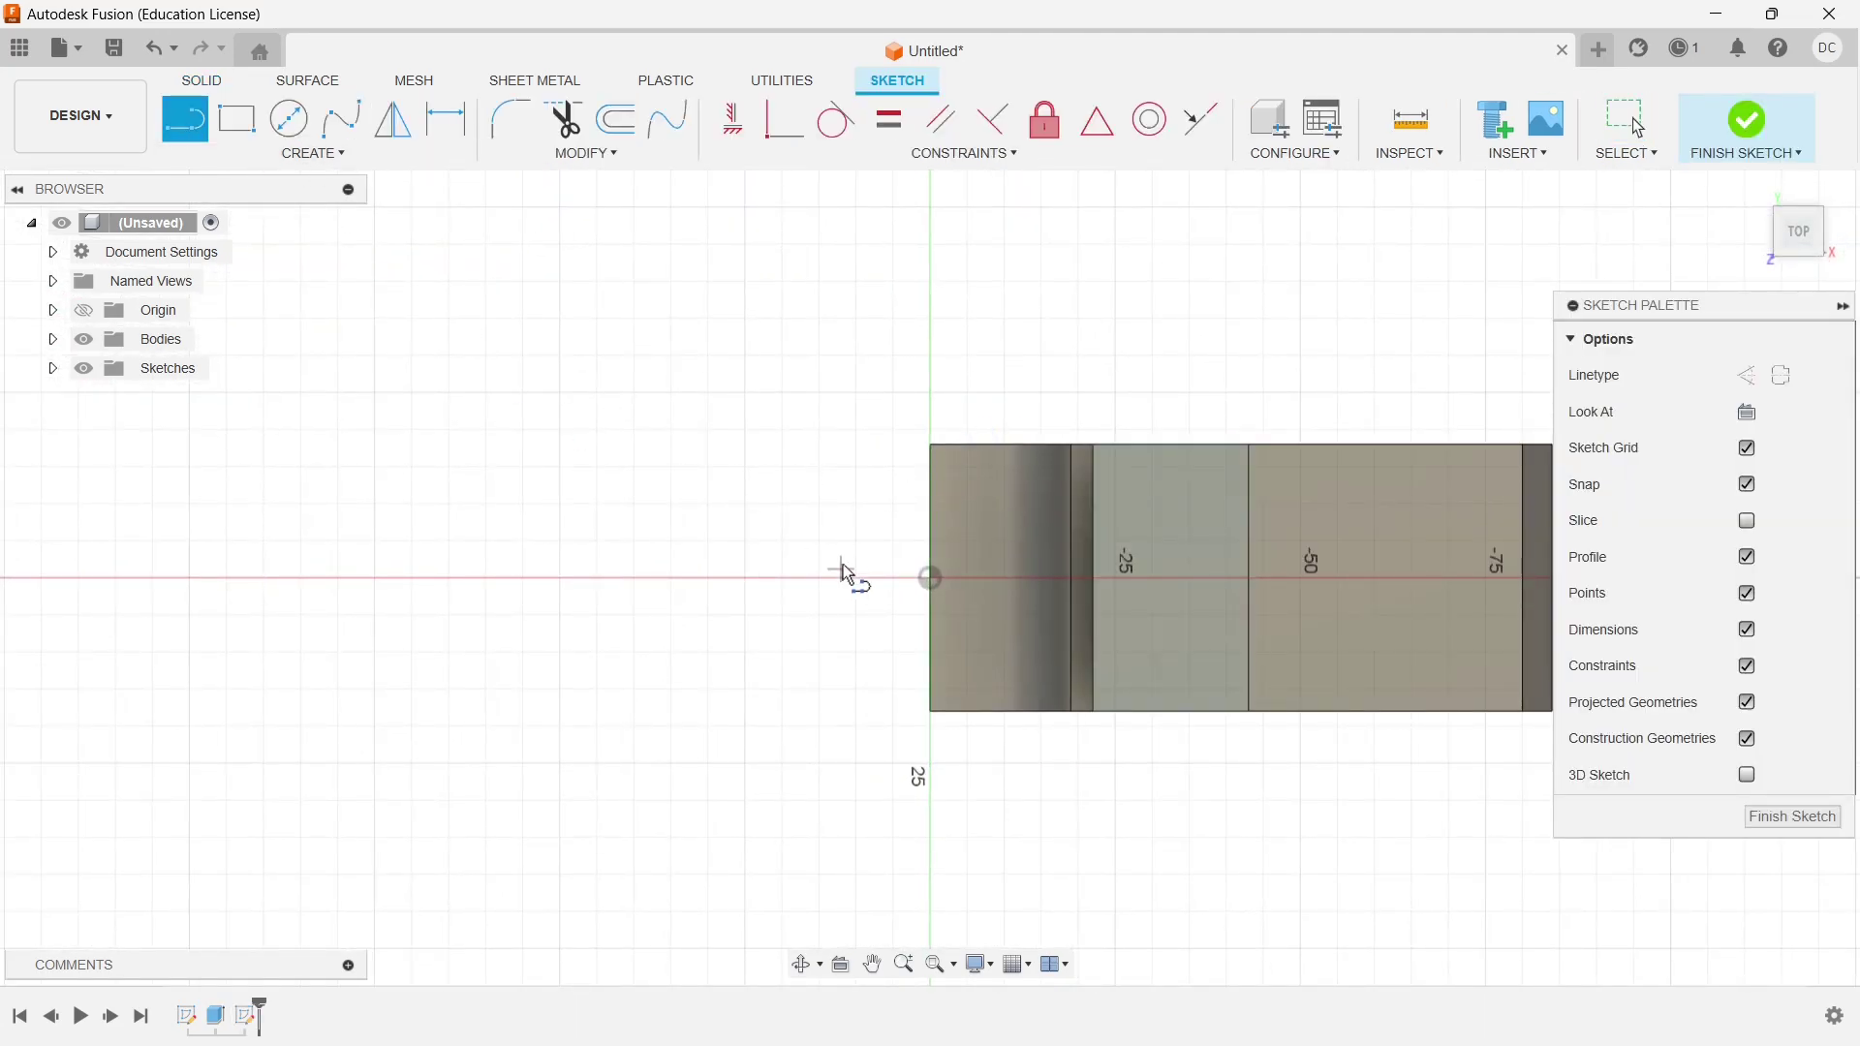
pyautogui.click(339, 153)
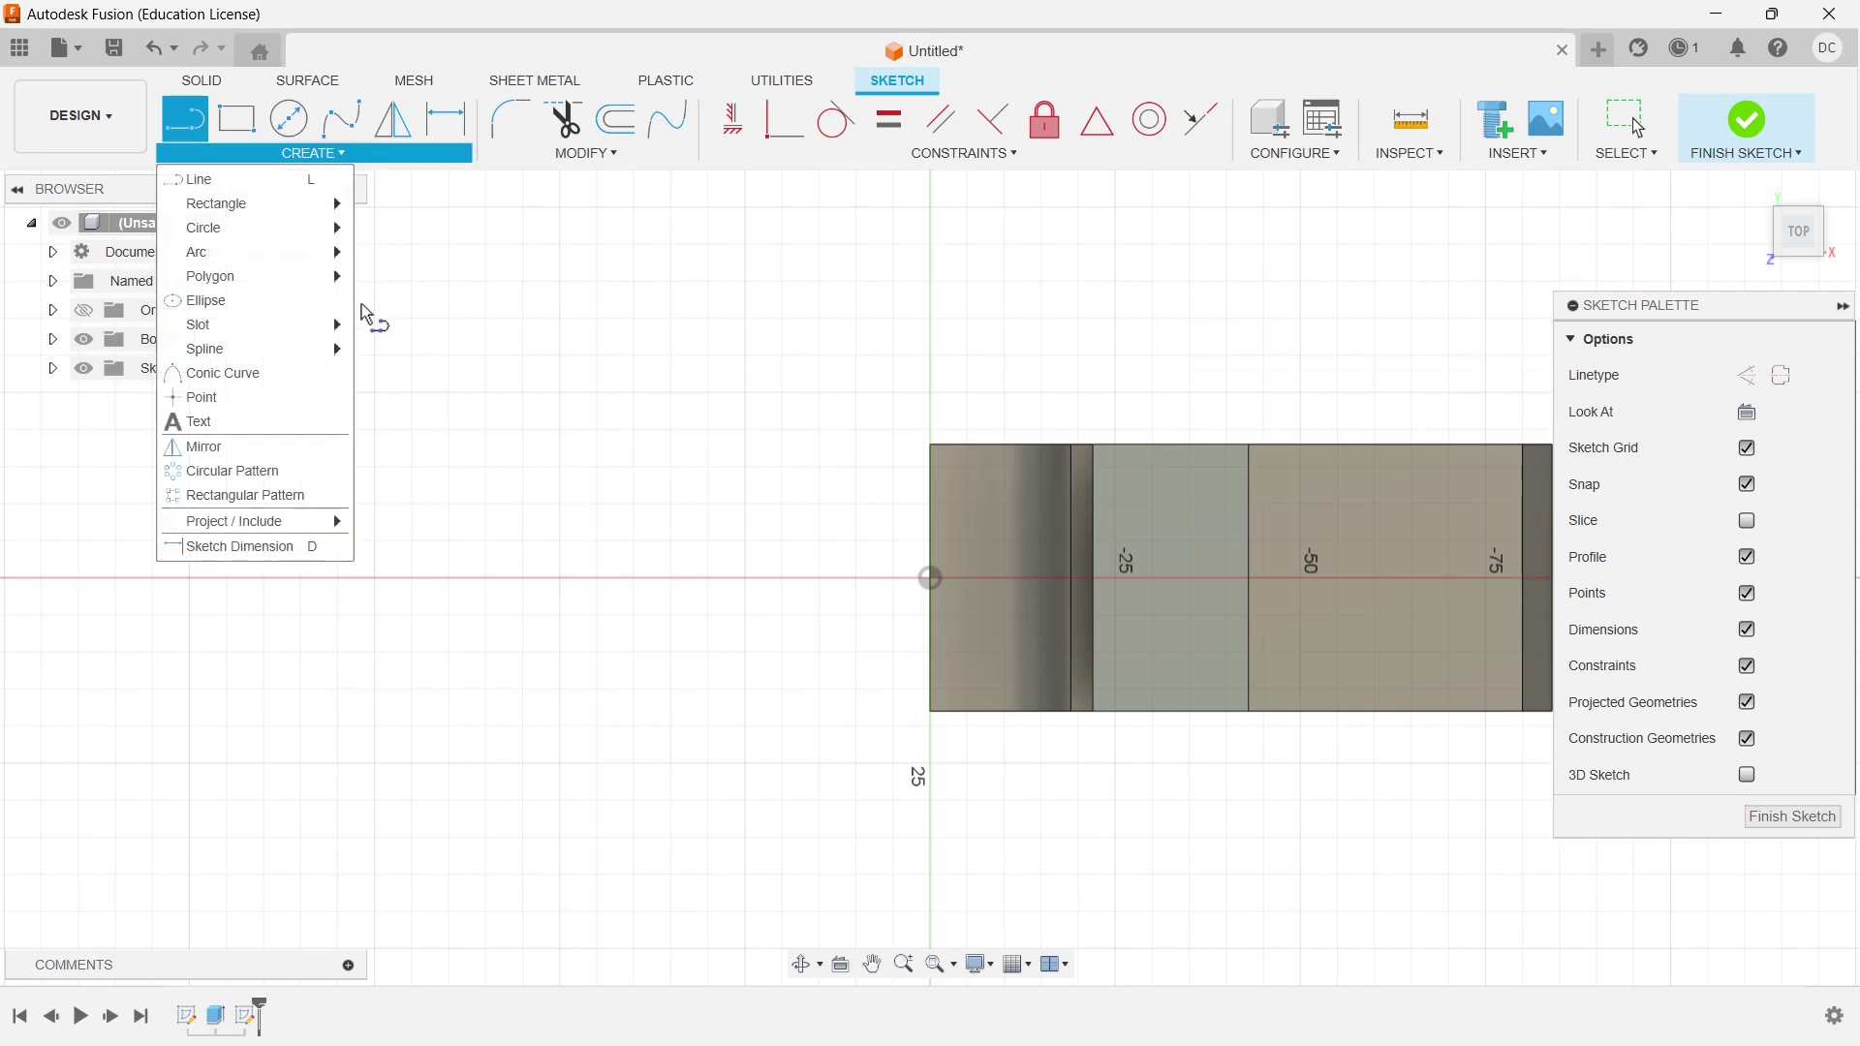
pyautogui.moveTo(310, 252)
pyautogui.click(412, 275)
pyautogui.click(931, 580)
pyautogui.write('43')
pyautogui.press('Tab')
pyautogui.click(1204, 415)
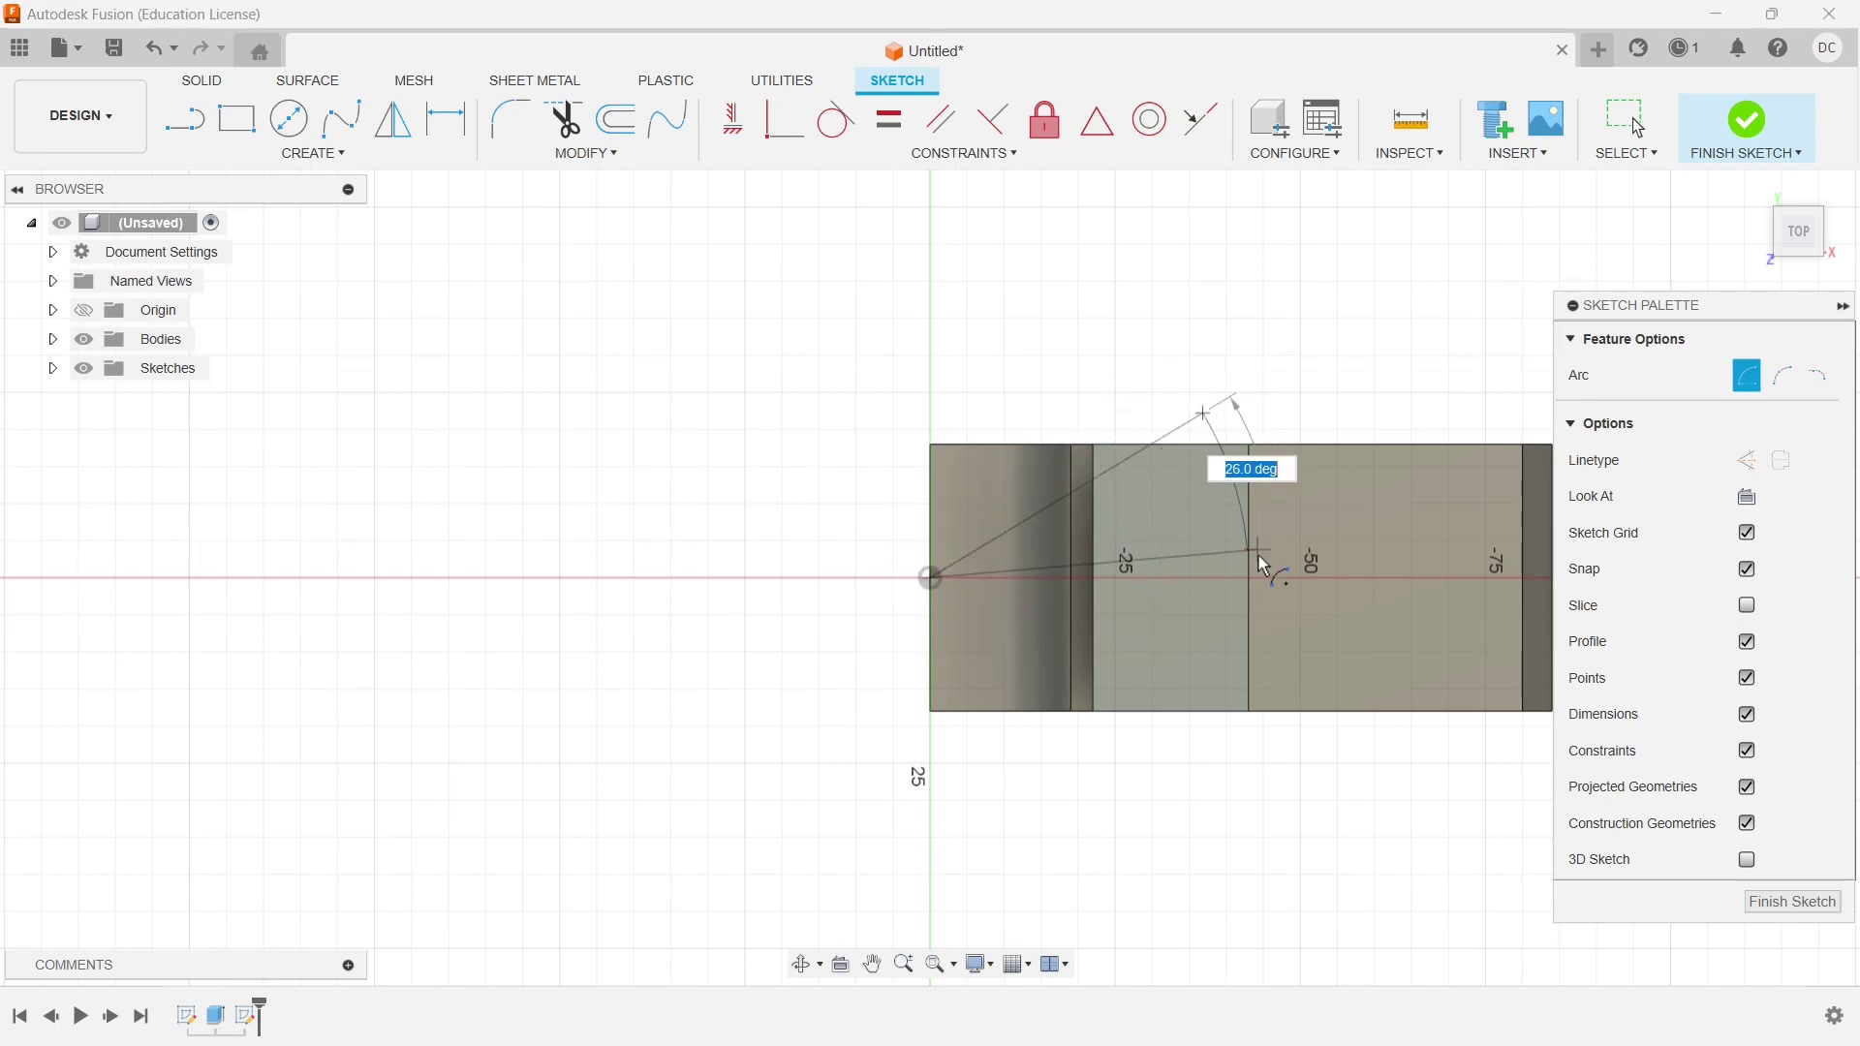
pyautogui.click(1219, 764)
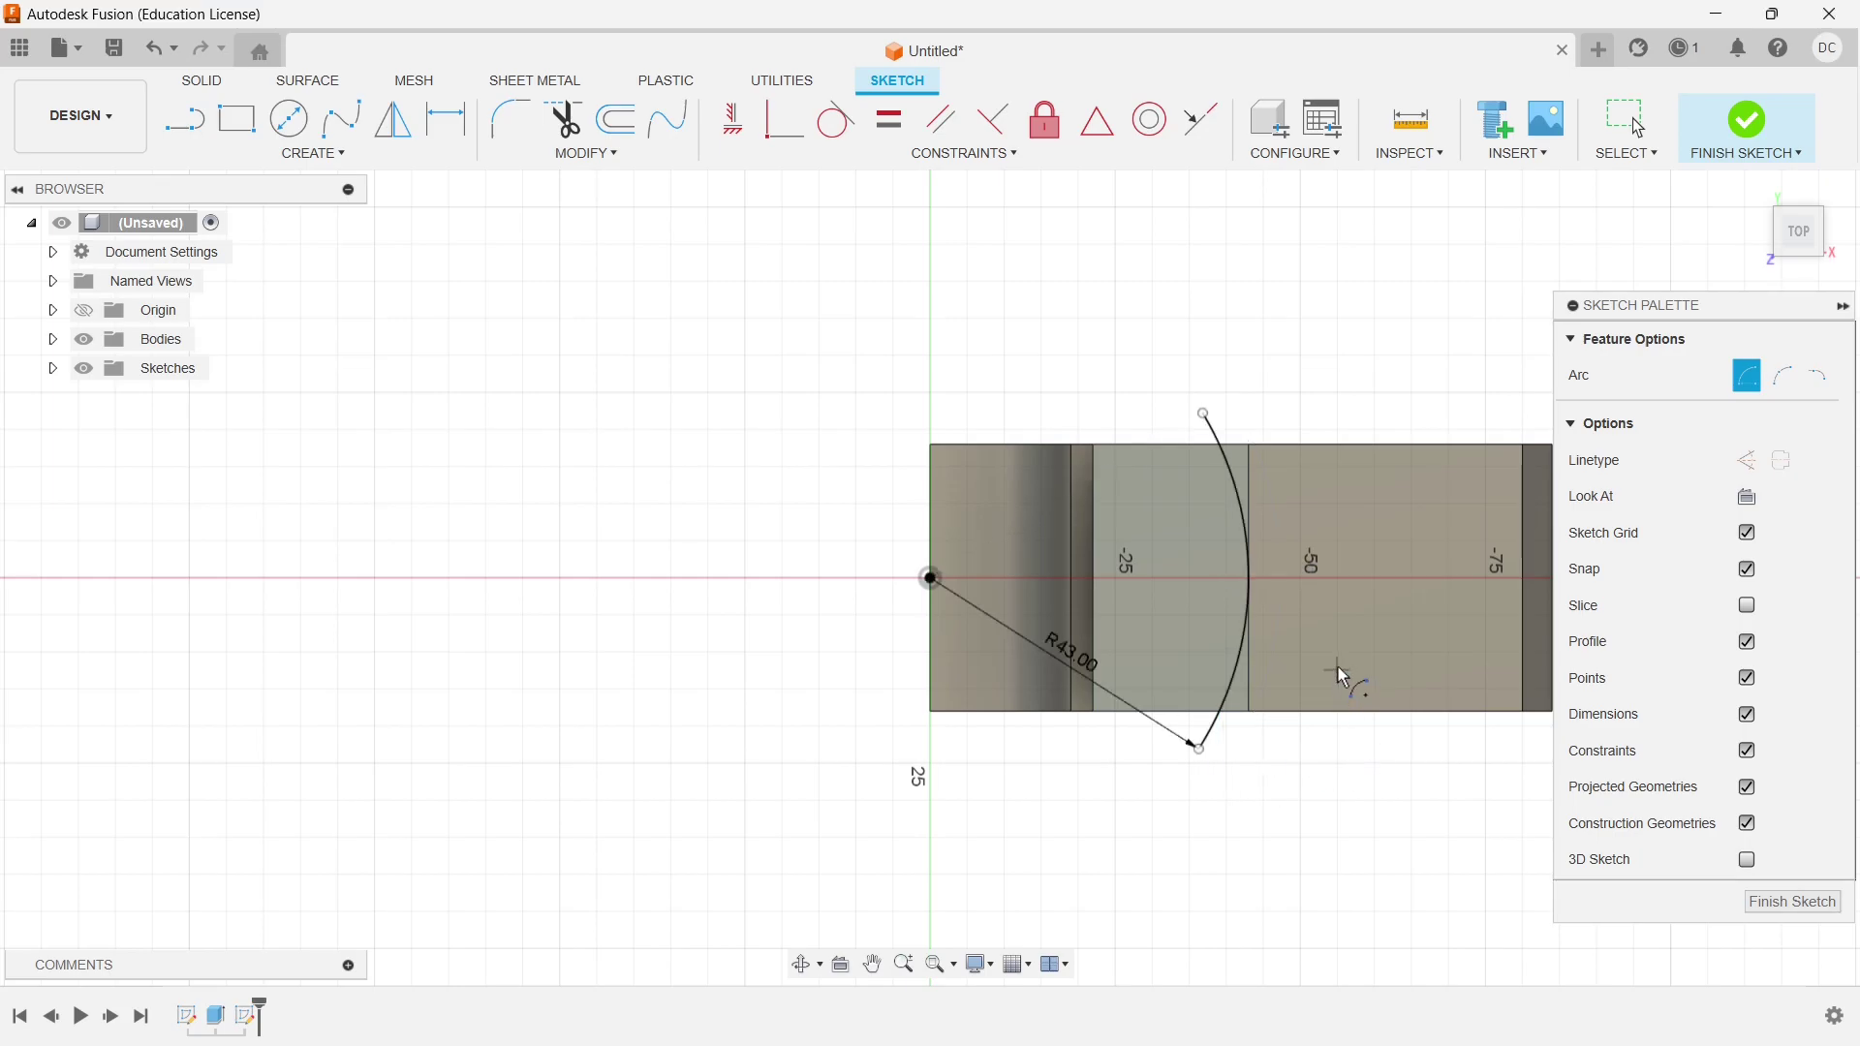
pyautogui.scroll(3, 1342, 678)
pyautogui.moveTo(1357, 643); pyautogui.dragTo(1101, 622, button='middle')
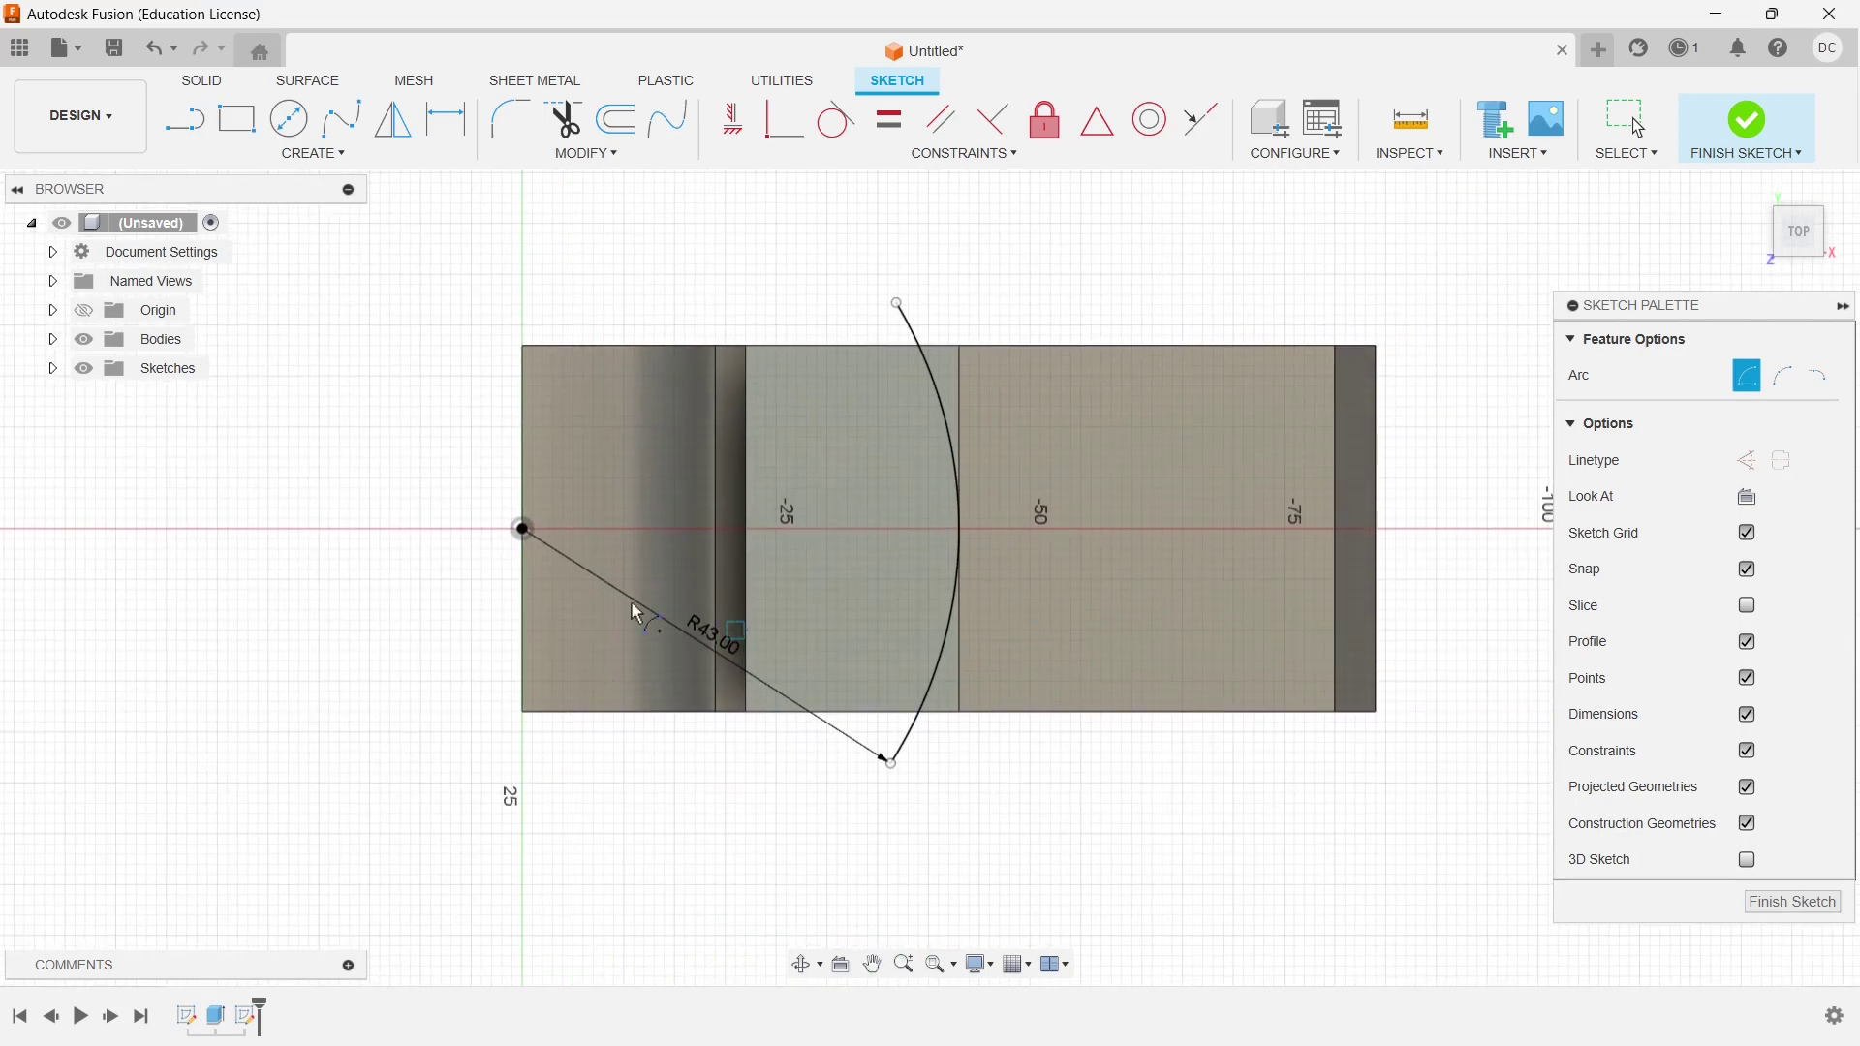
# Draw lines from the arc's rear end to a point beyond the face and down to the rear outer corner of the upright's top face
pyautogui.click(184, 129)
pyautogui.click(898, 303)
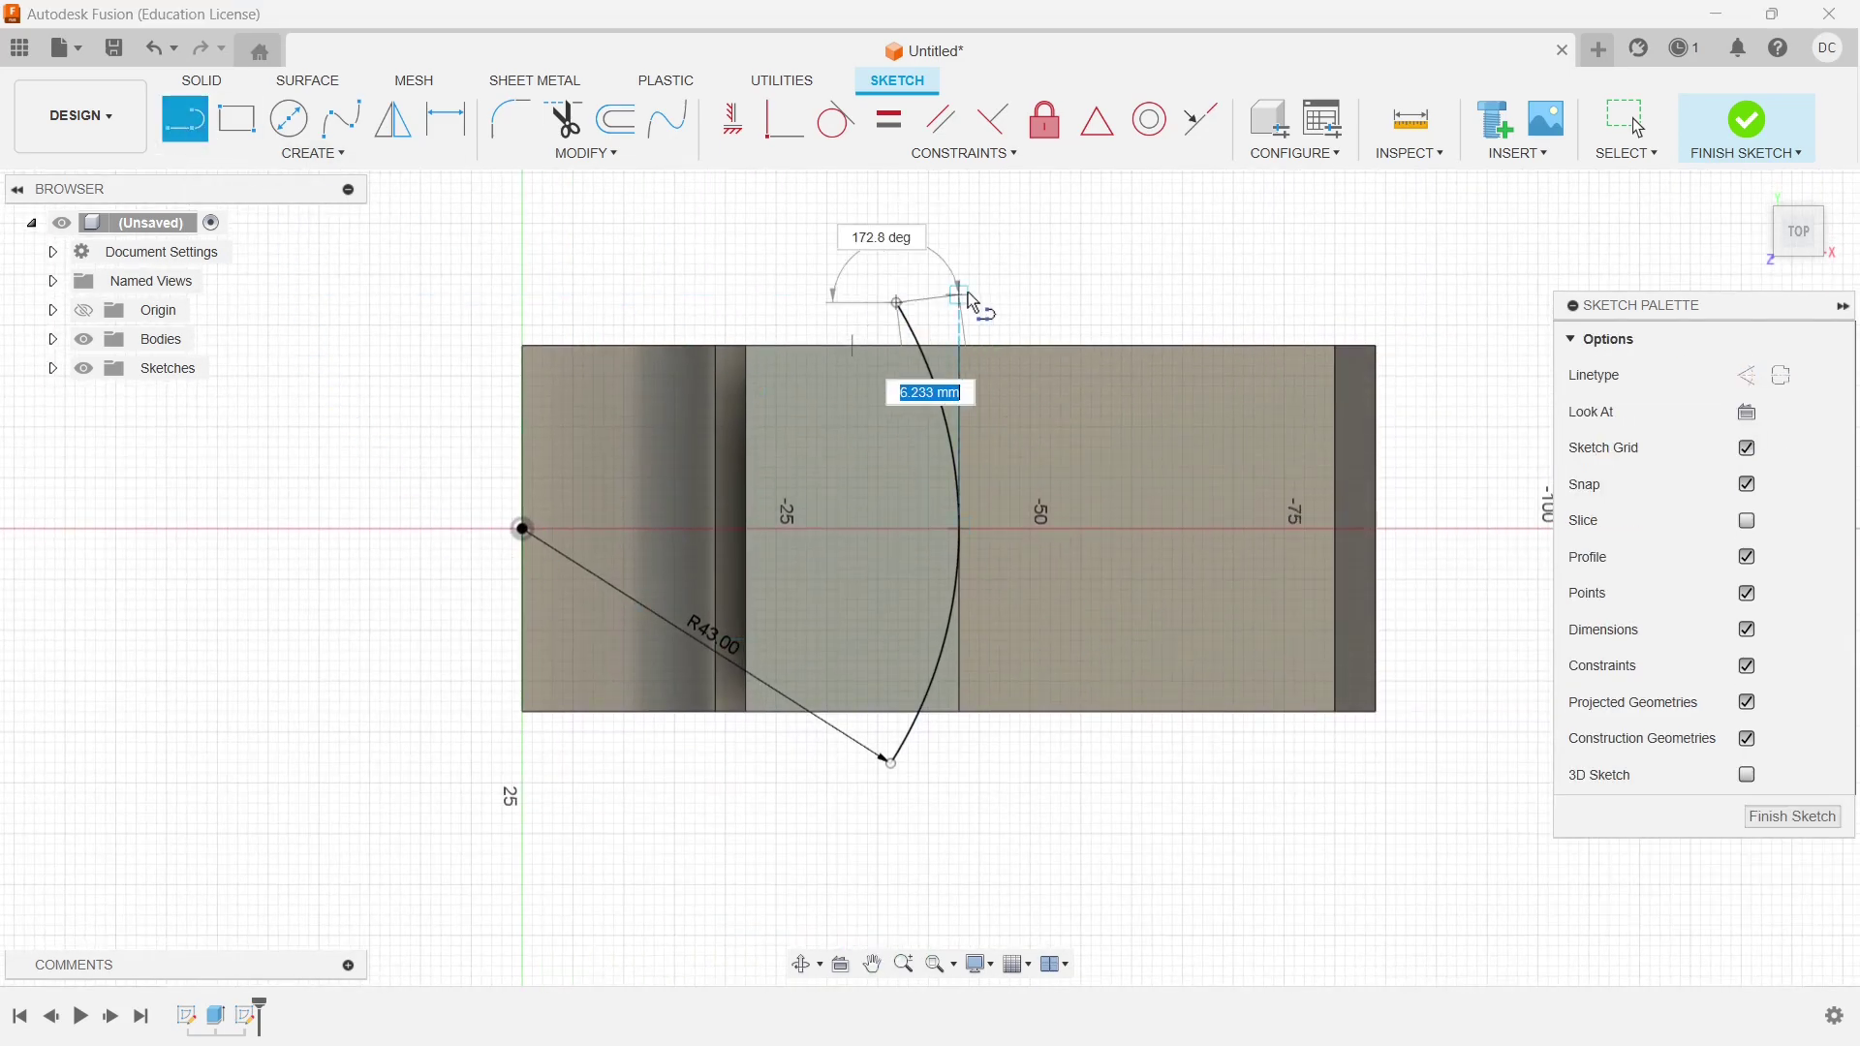
pyautogui.scroll(4, 954, 397)
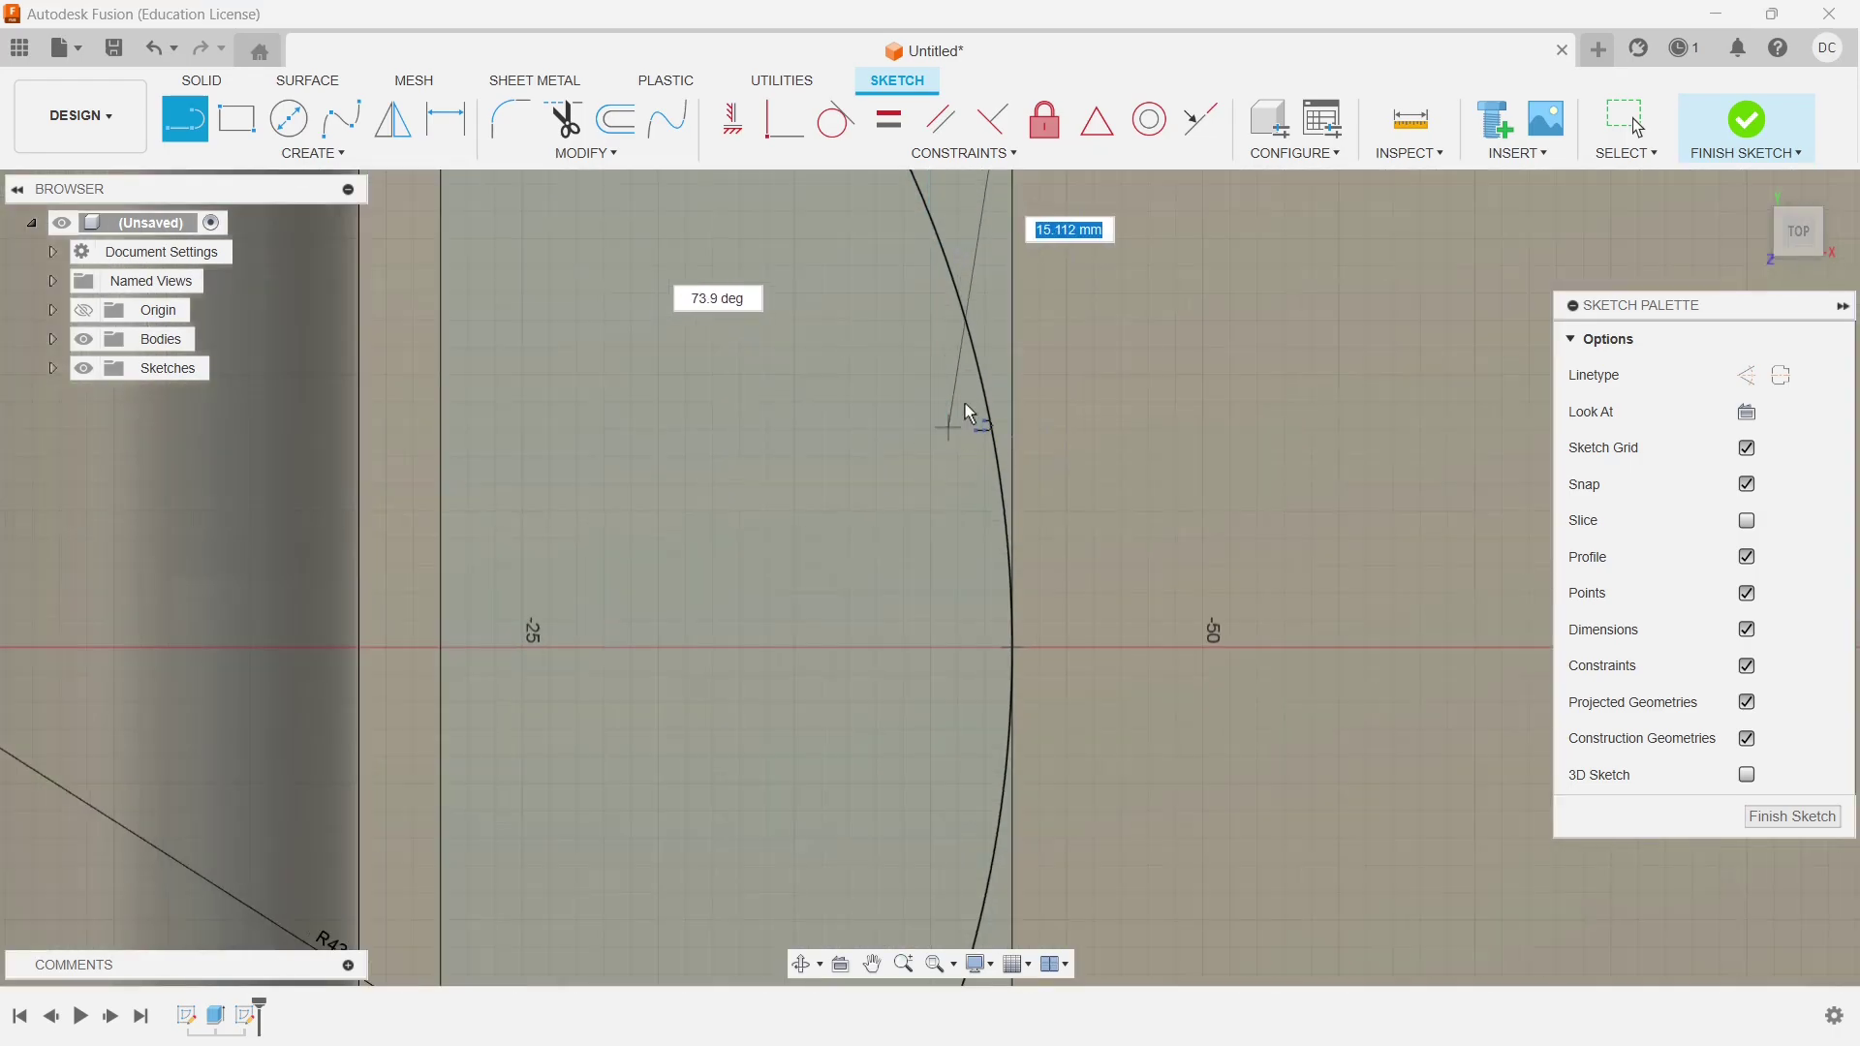
pyautogui.moveTo(1065, 312); pyautogui.dragTo(972, 579, button='middle')
pyautogui.click(919, 285)
pyautogui.click(918, 418)
pyautogui.scroll(-1, 982, 665)
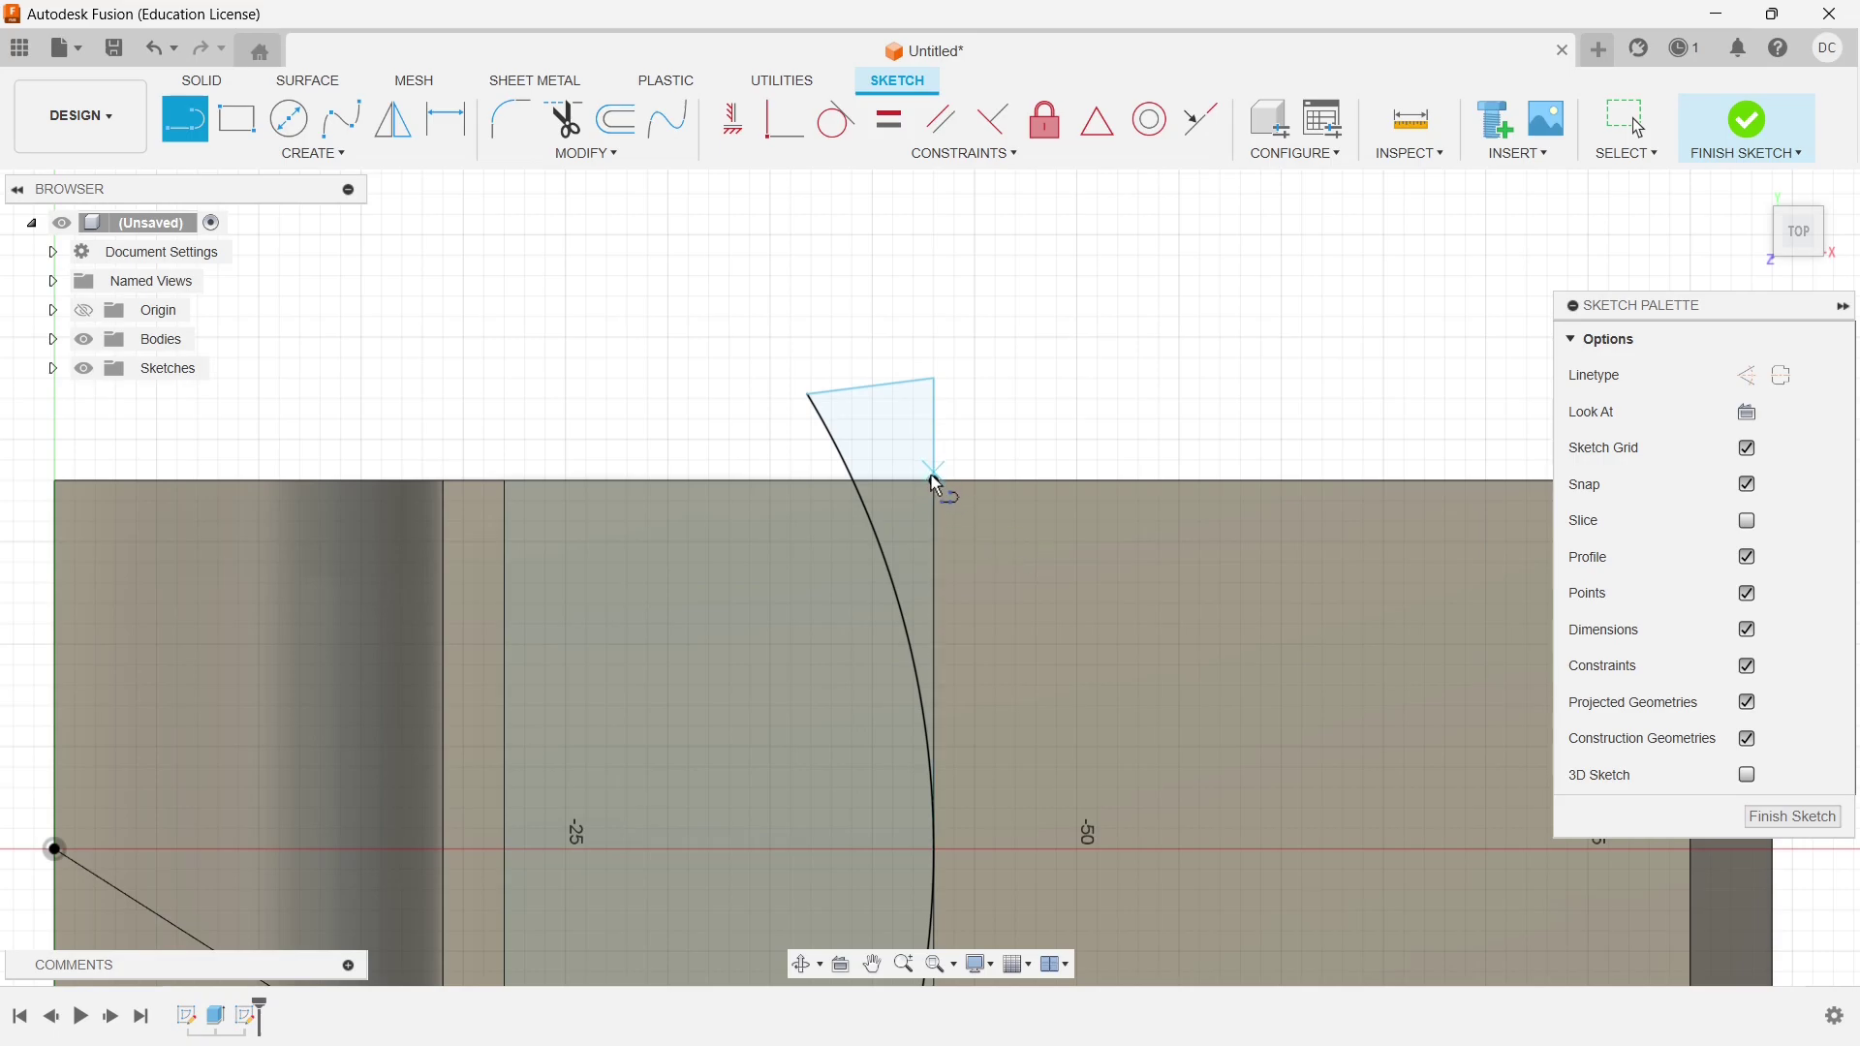
# Continue the line along the outer edge to the front corner, close it back to the arc's front end and finish the sketch
pyautogui.moveTo(982, 719); pyautogui.dragTo(1071, 304, button='middle')
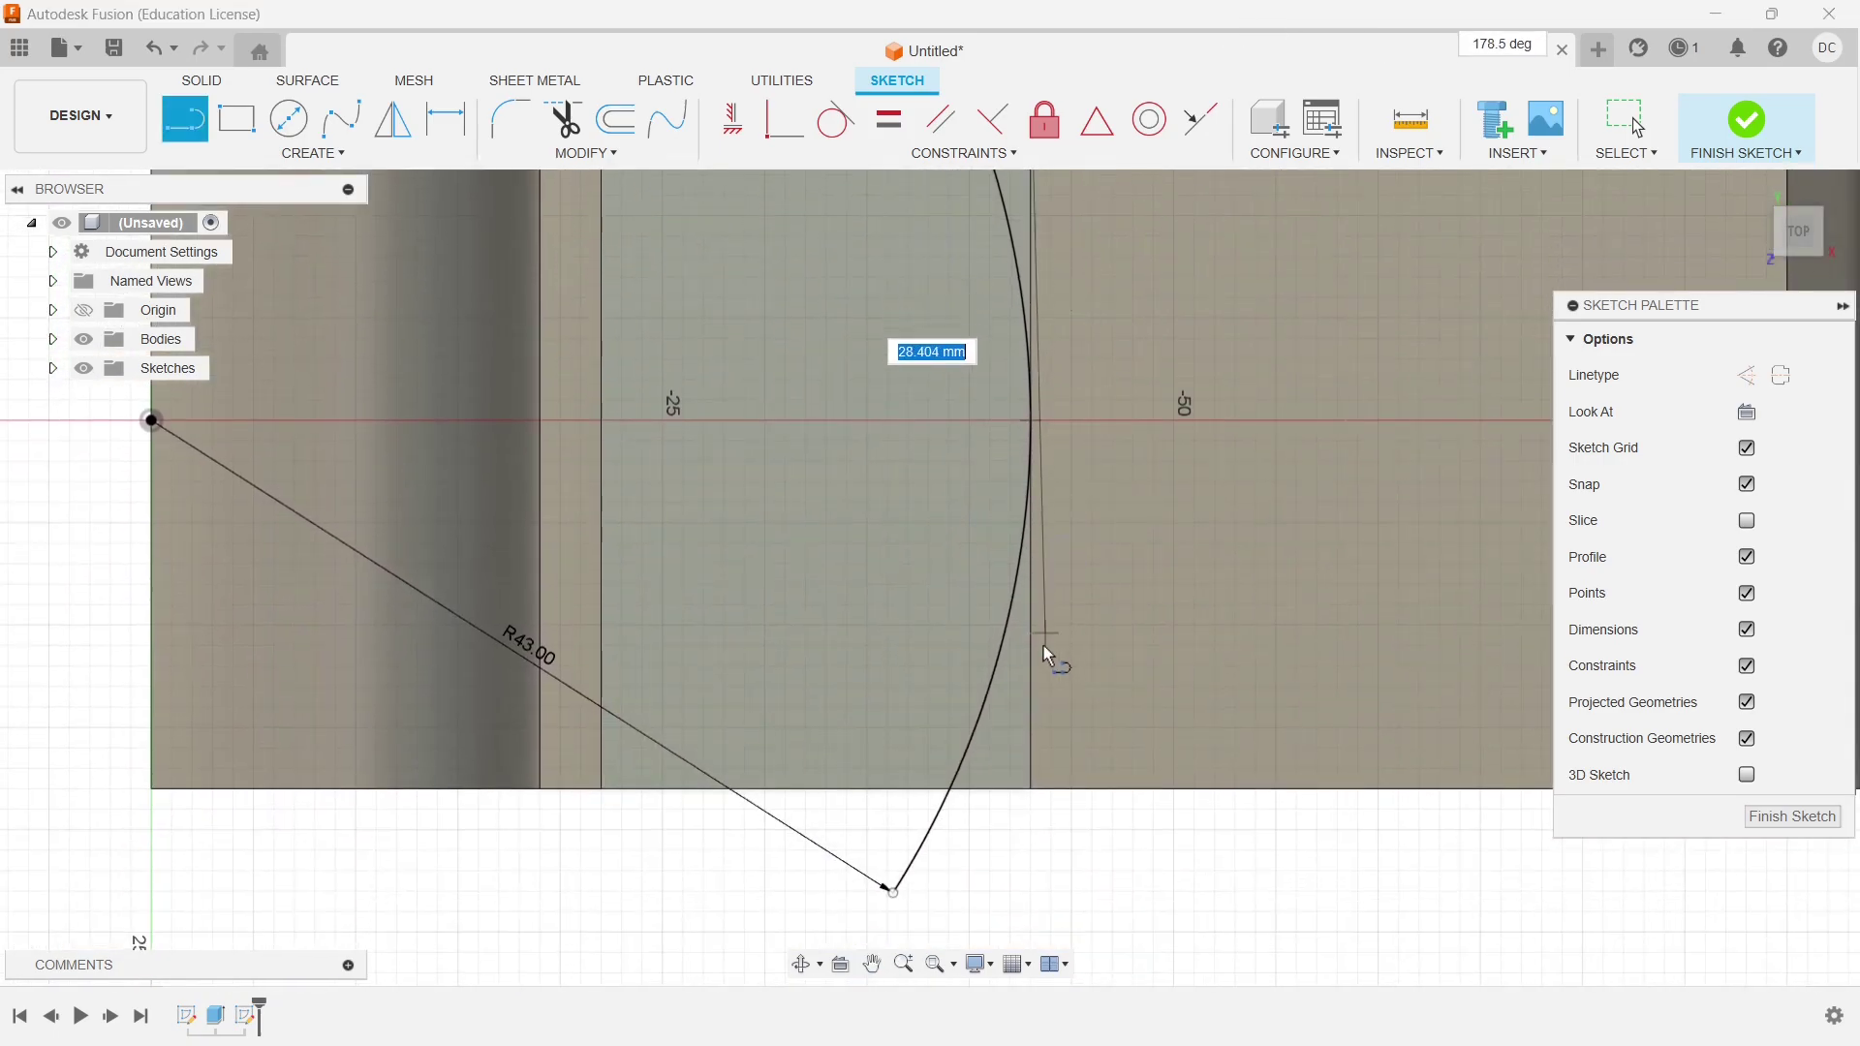
pyautogui.click(1035, 804)
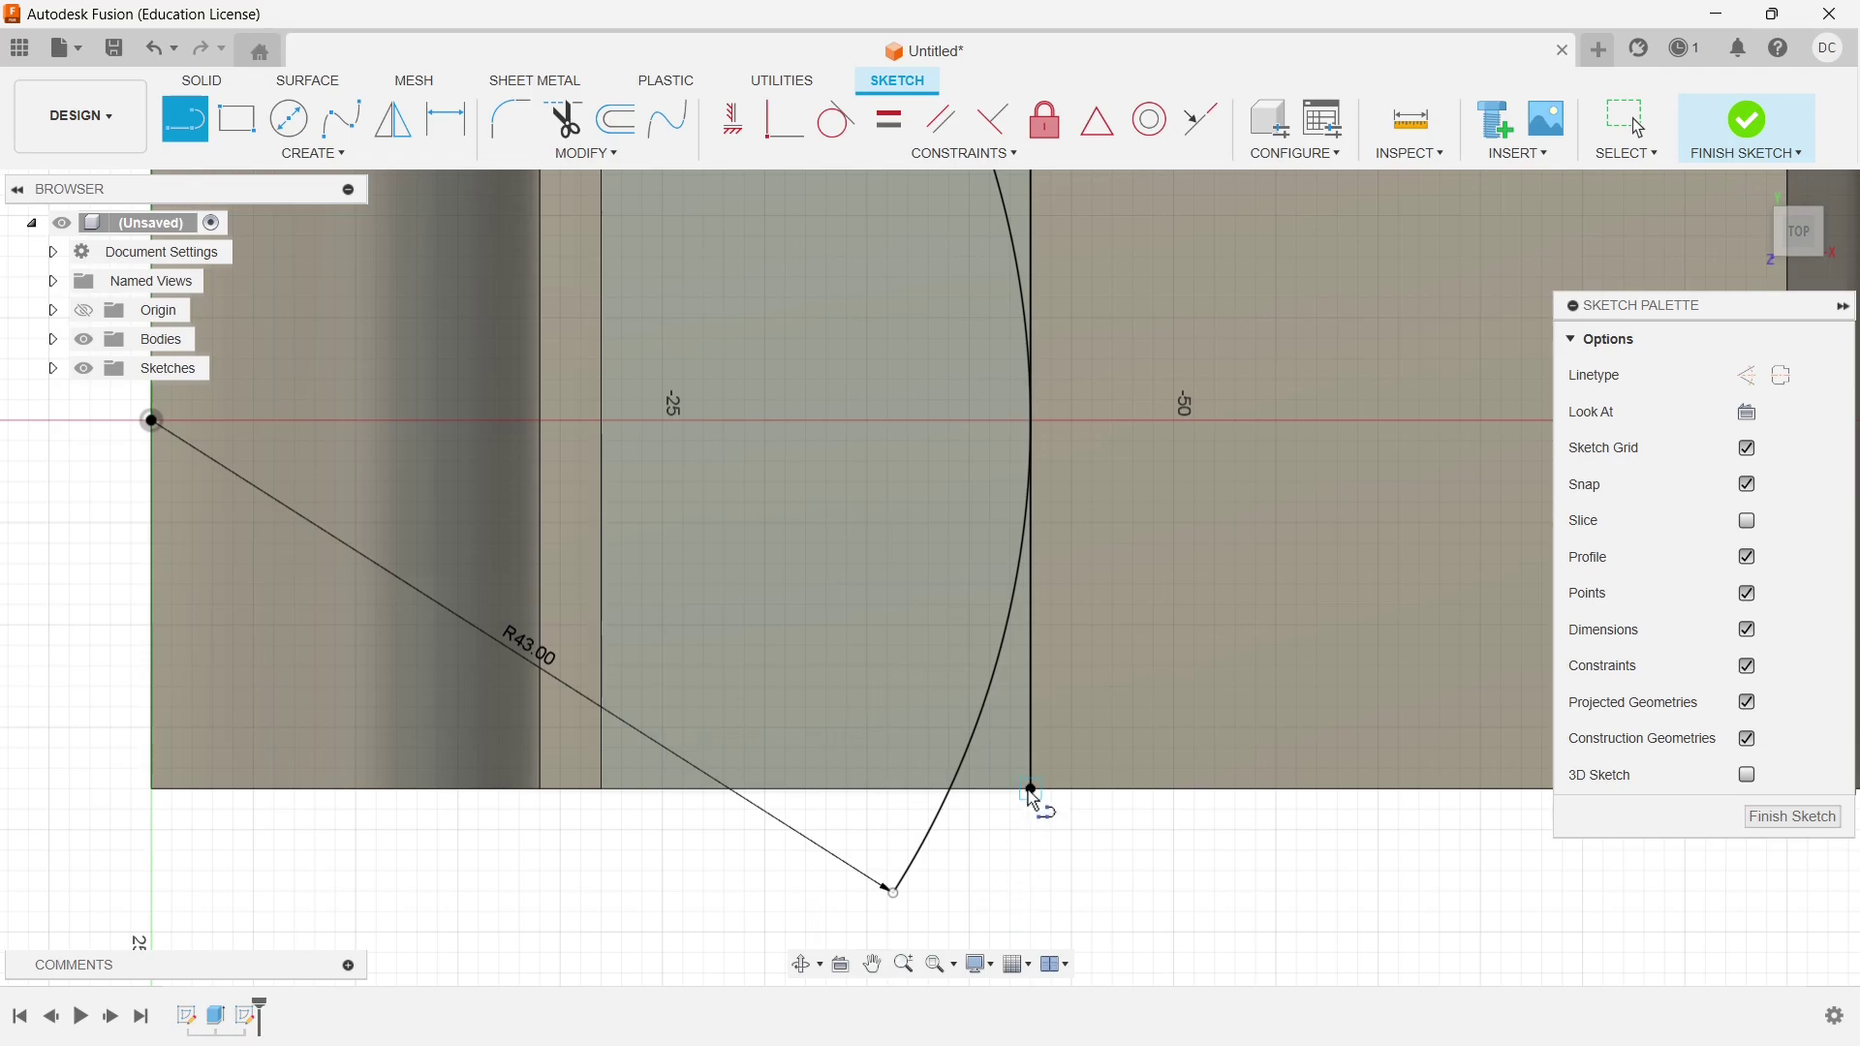
pyautogui.click(990, 912)
pyautogui.click(892, 889)
pyautogui.scroll(-3, 1224, 751)
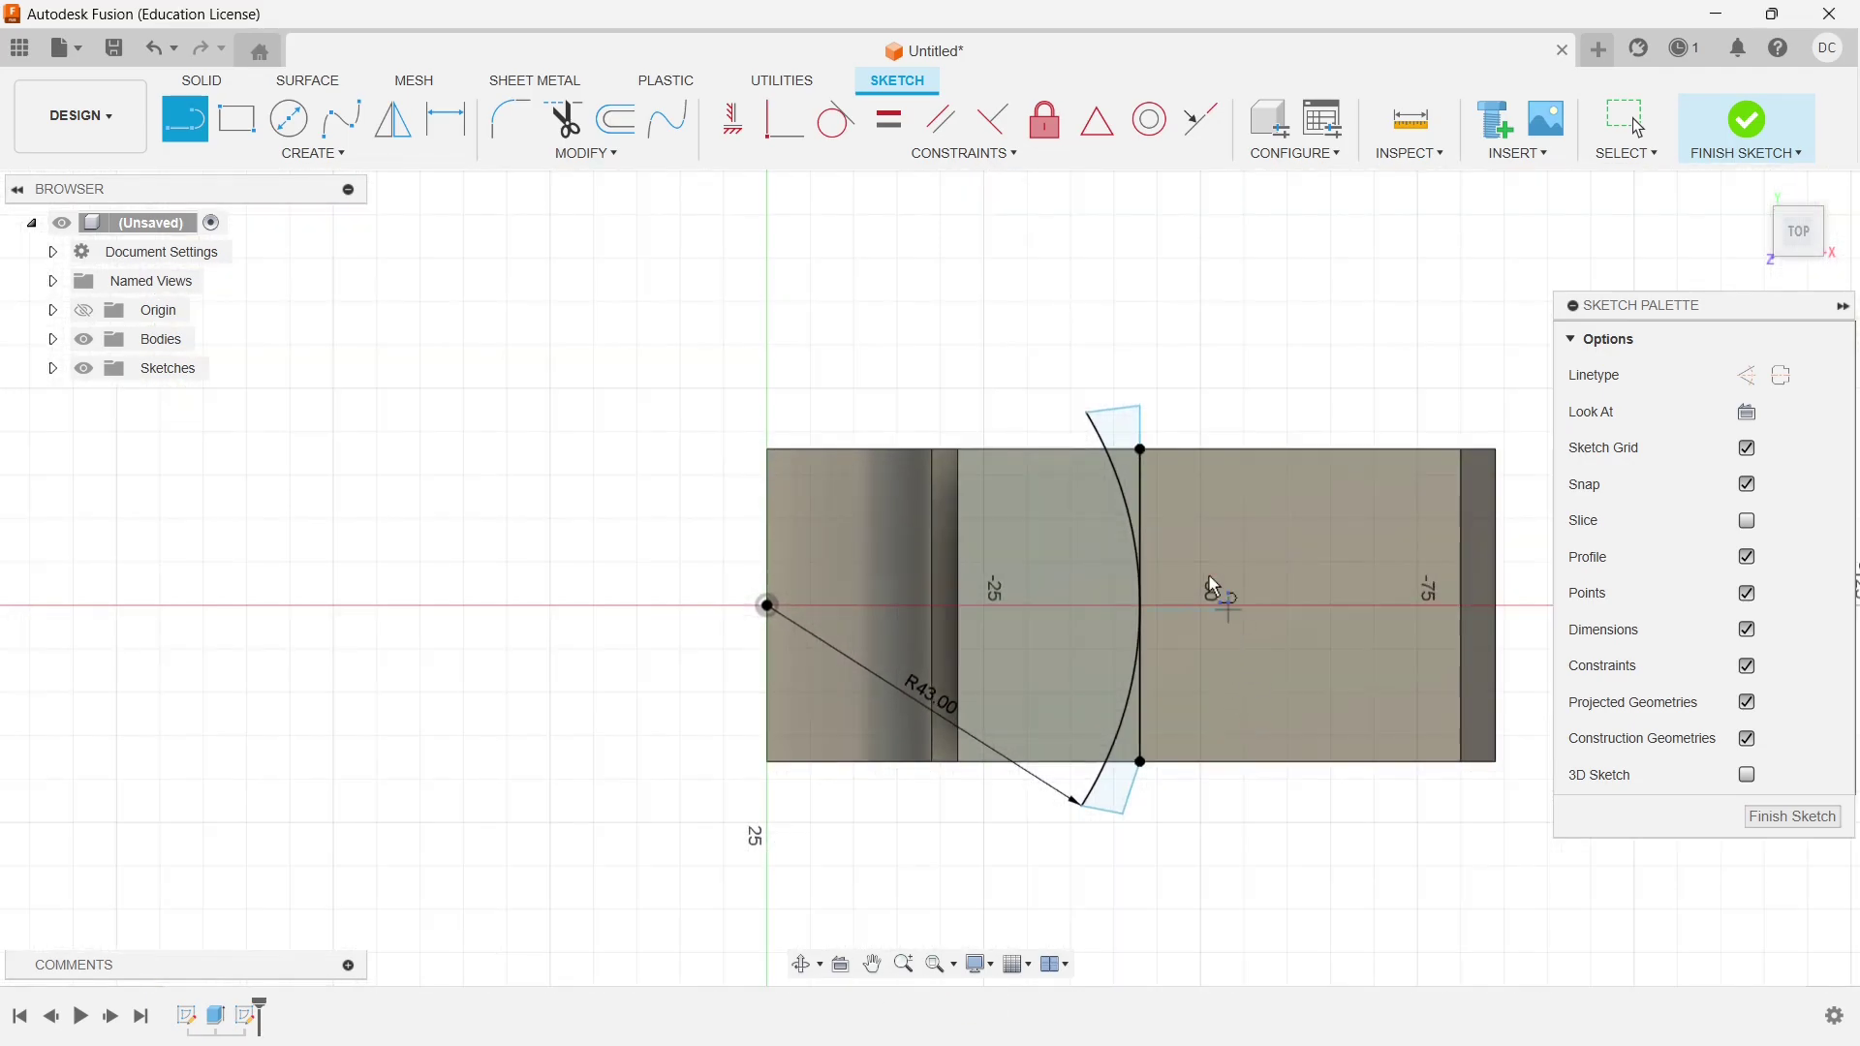
pyautogui.click(1746, 121)
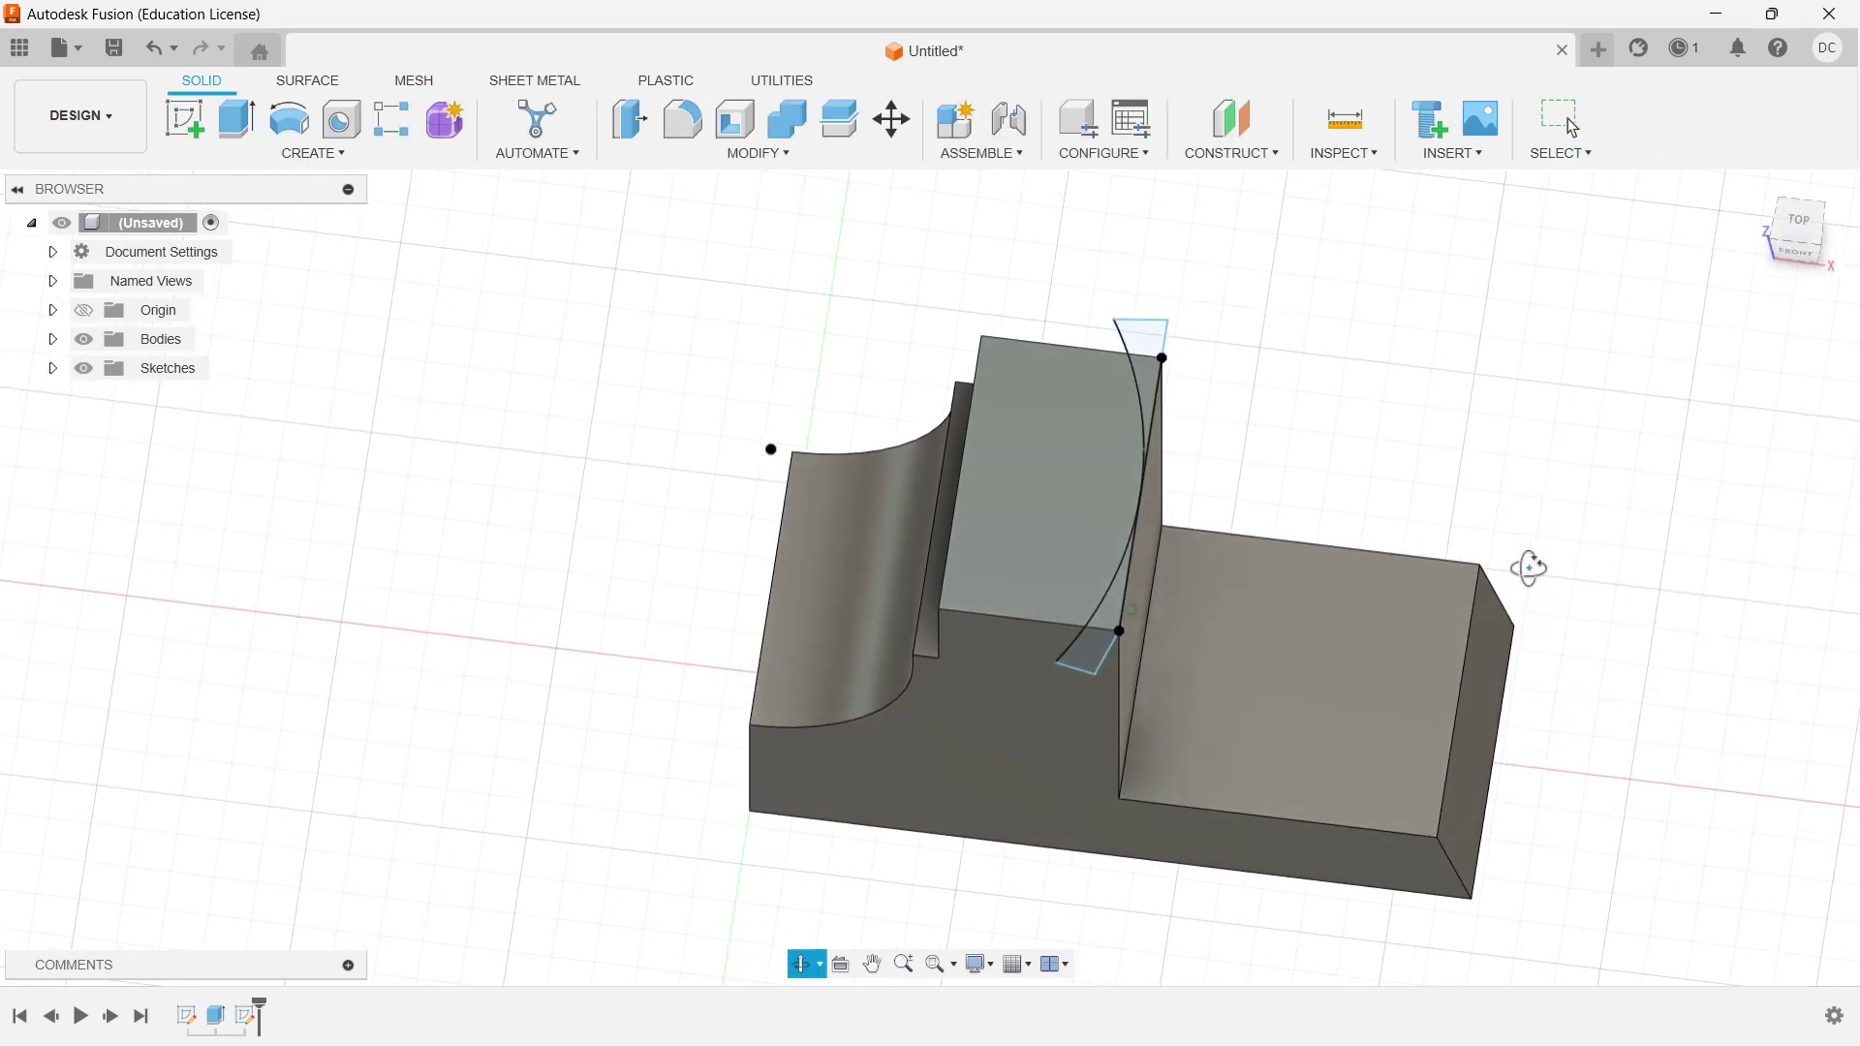
# Cut the four sketch profiles outside the R43 arc 41 mm down from the upright's top face
pyautogui.click(237, 119)
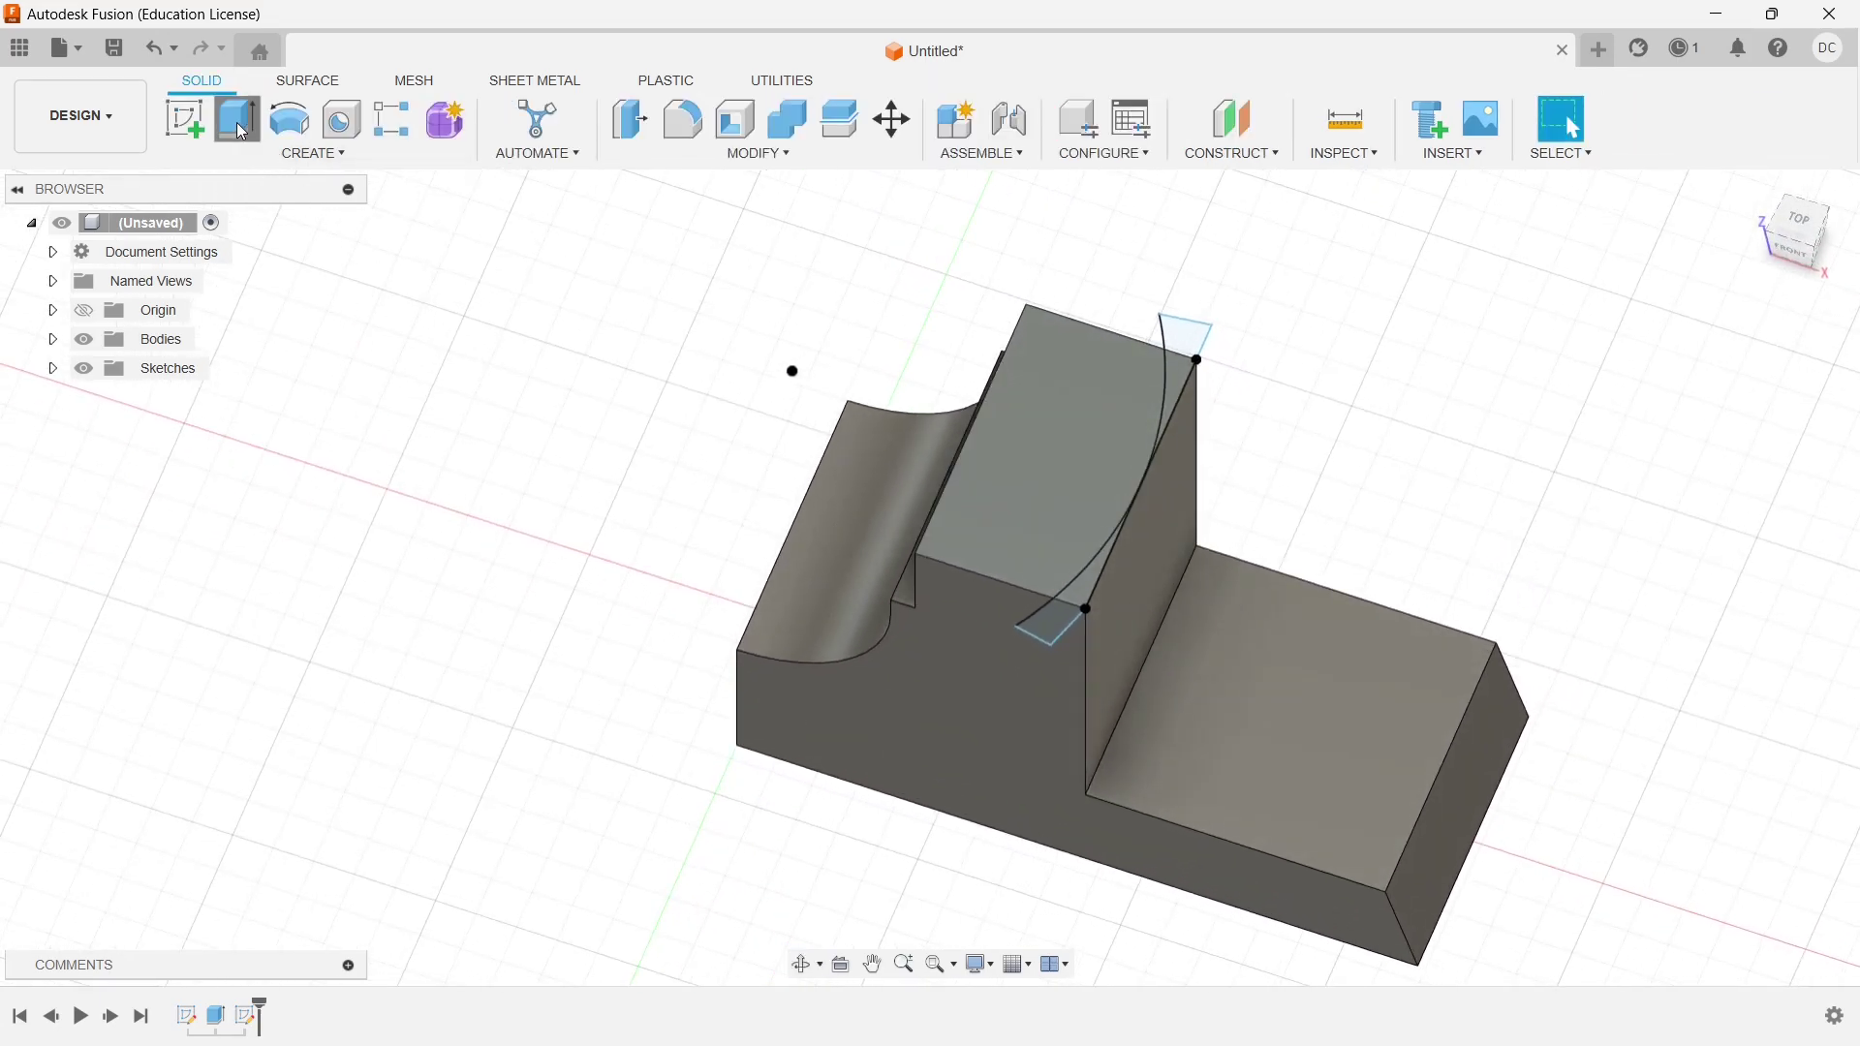
pyautogui.click(1184, 361)
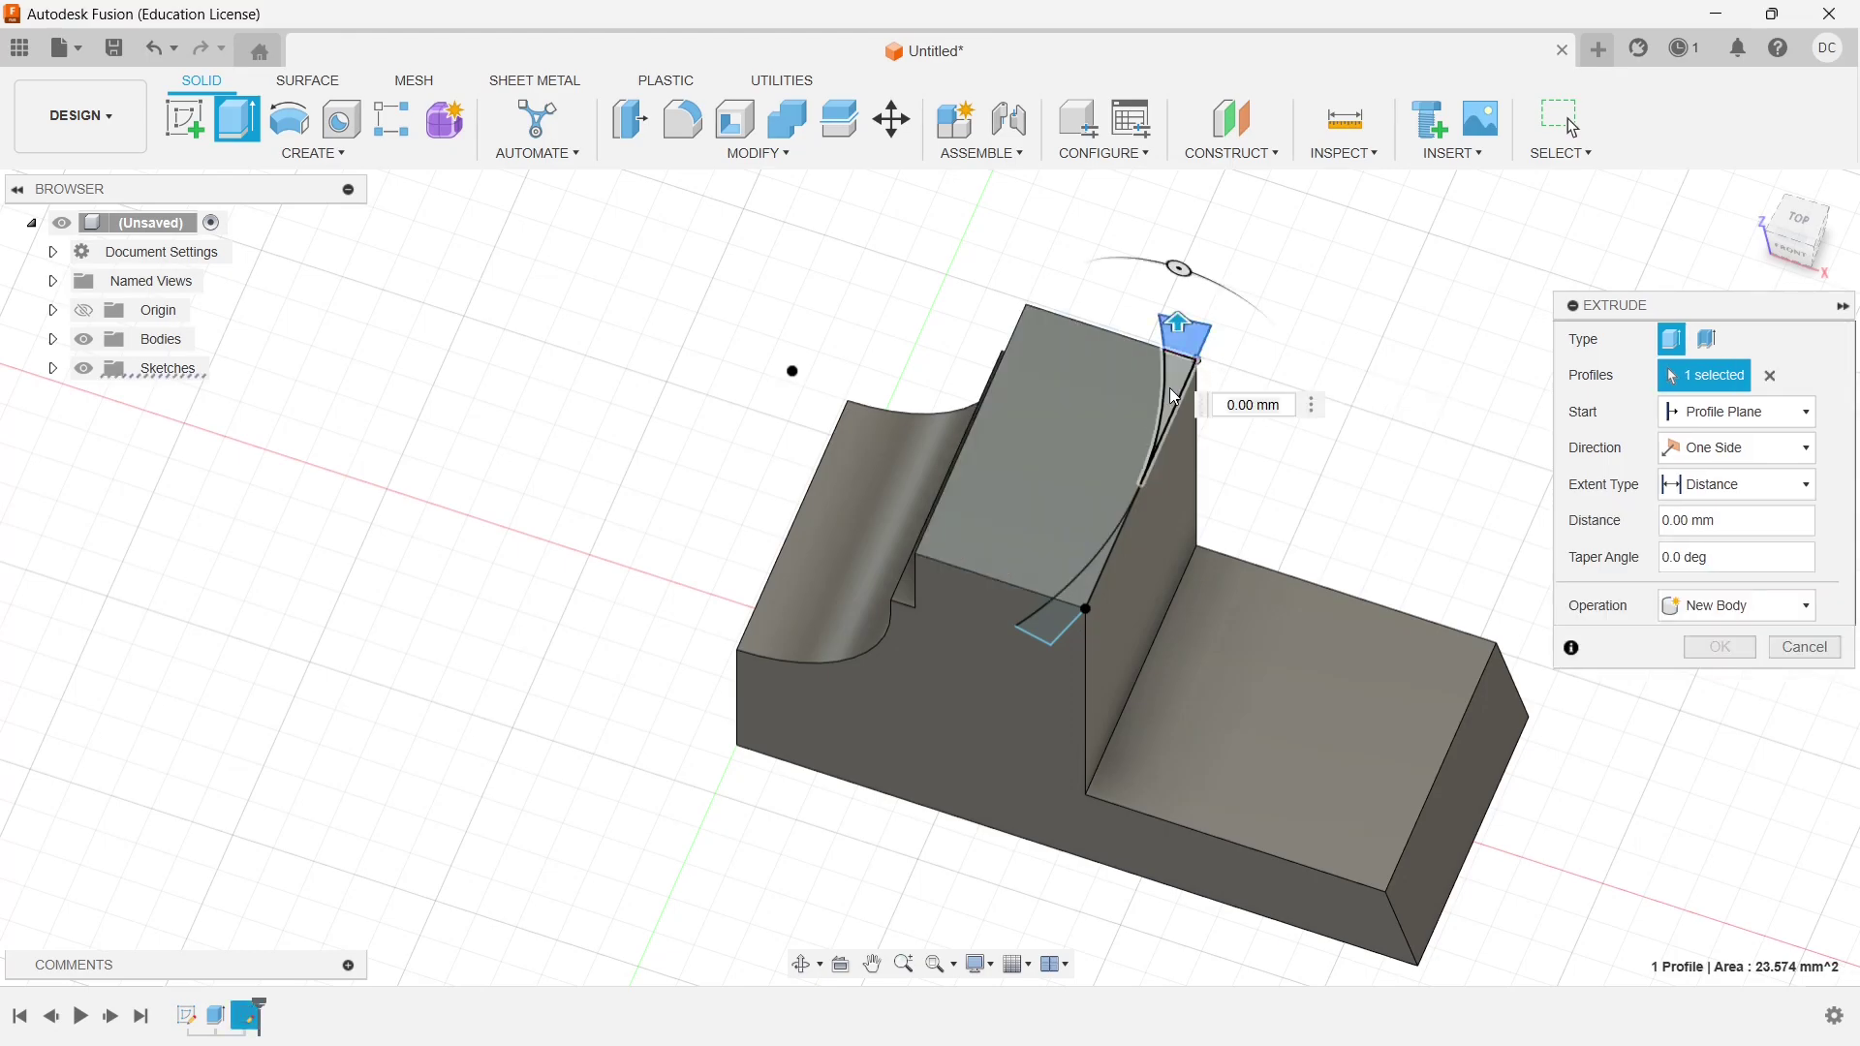
pyautogui.click(1106, 538)
pyautogui.click(1083, 601)
pyautogui.click(1038, 632)
pyautogui.click(1701, 609)
pyautogui.click(1705, 664)
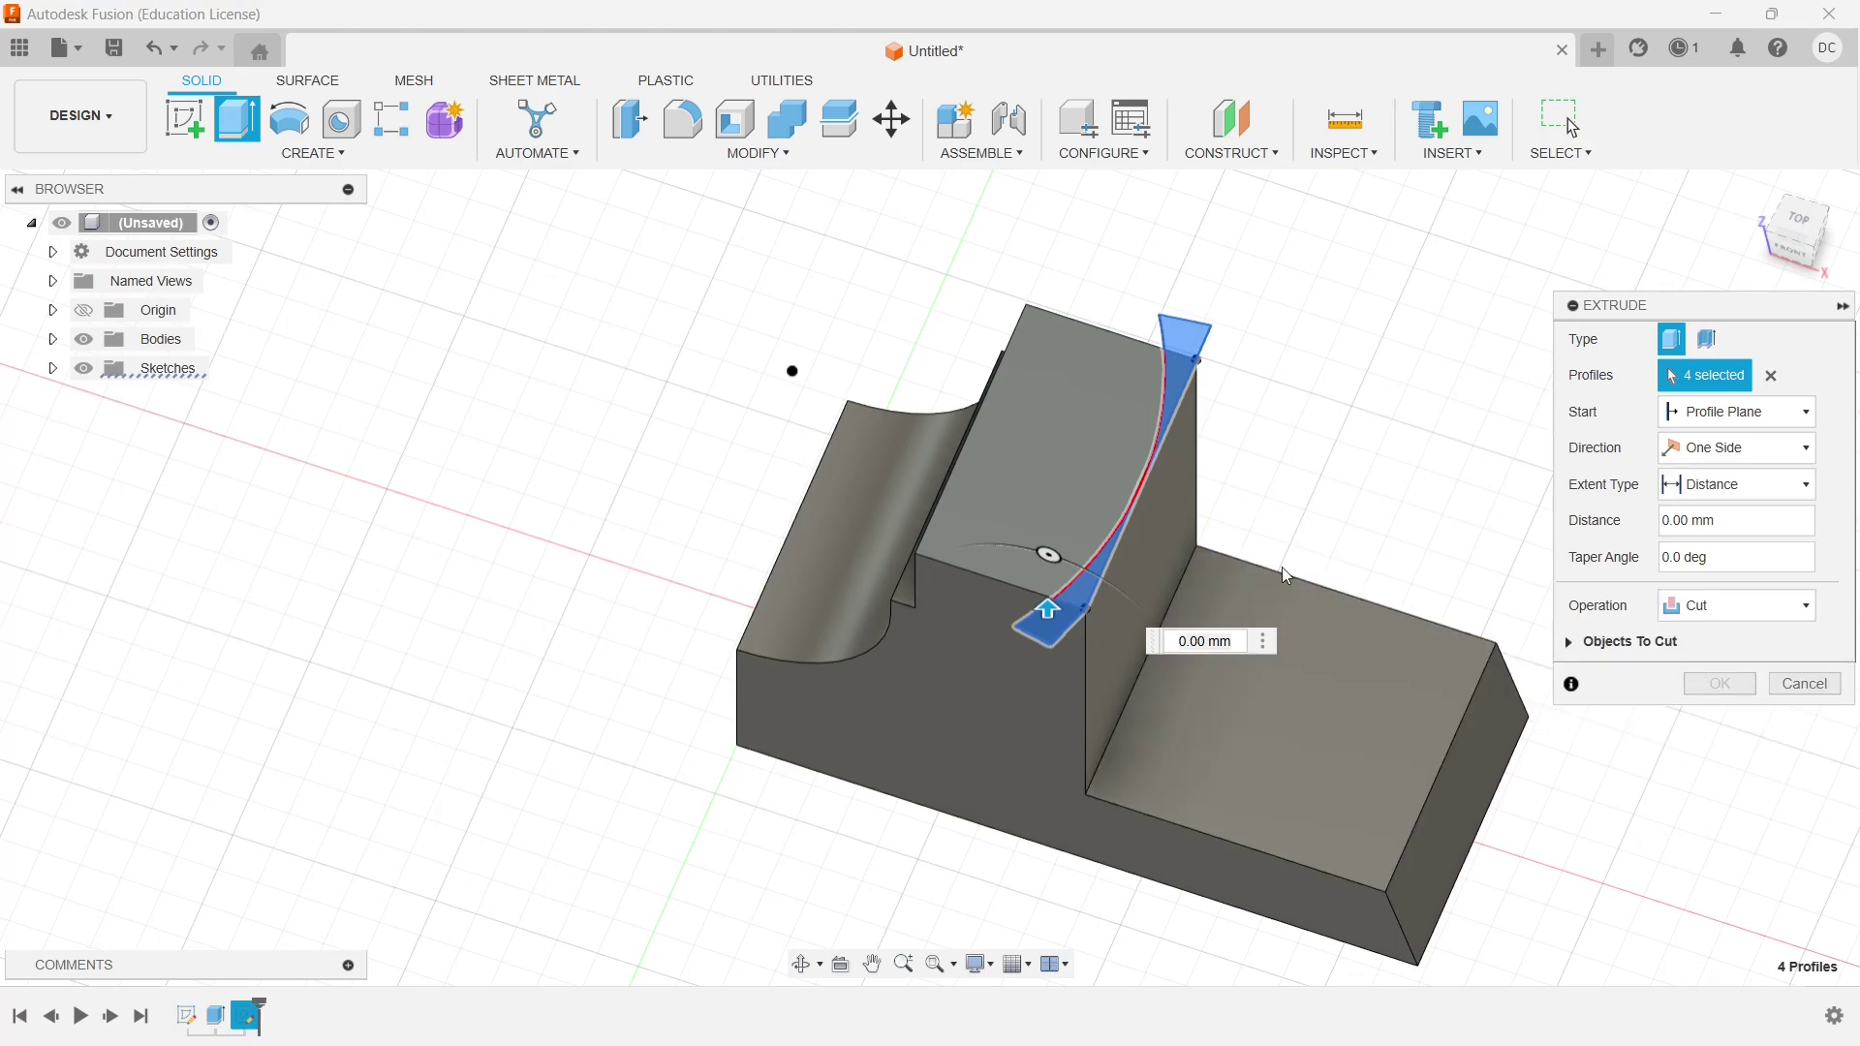
pyautogui.keyDown('shift'); pyautogui.moveTo(1336, 565); pyautogui.dragTo(1346, 477, button='middle'); pyautogui.keyUp('shift')
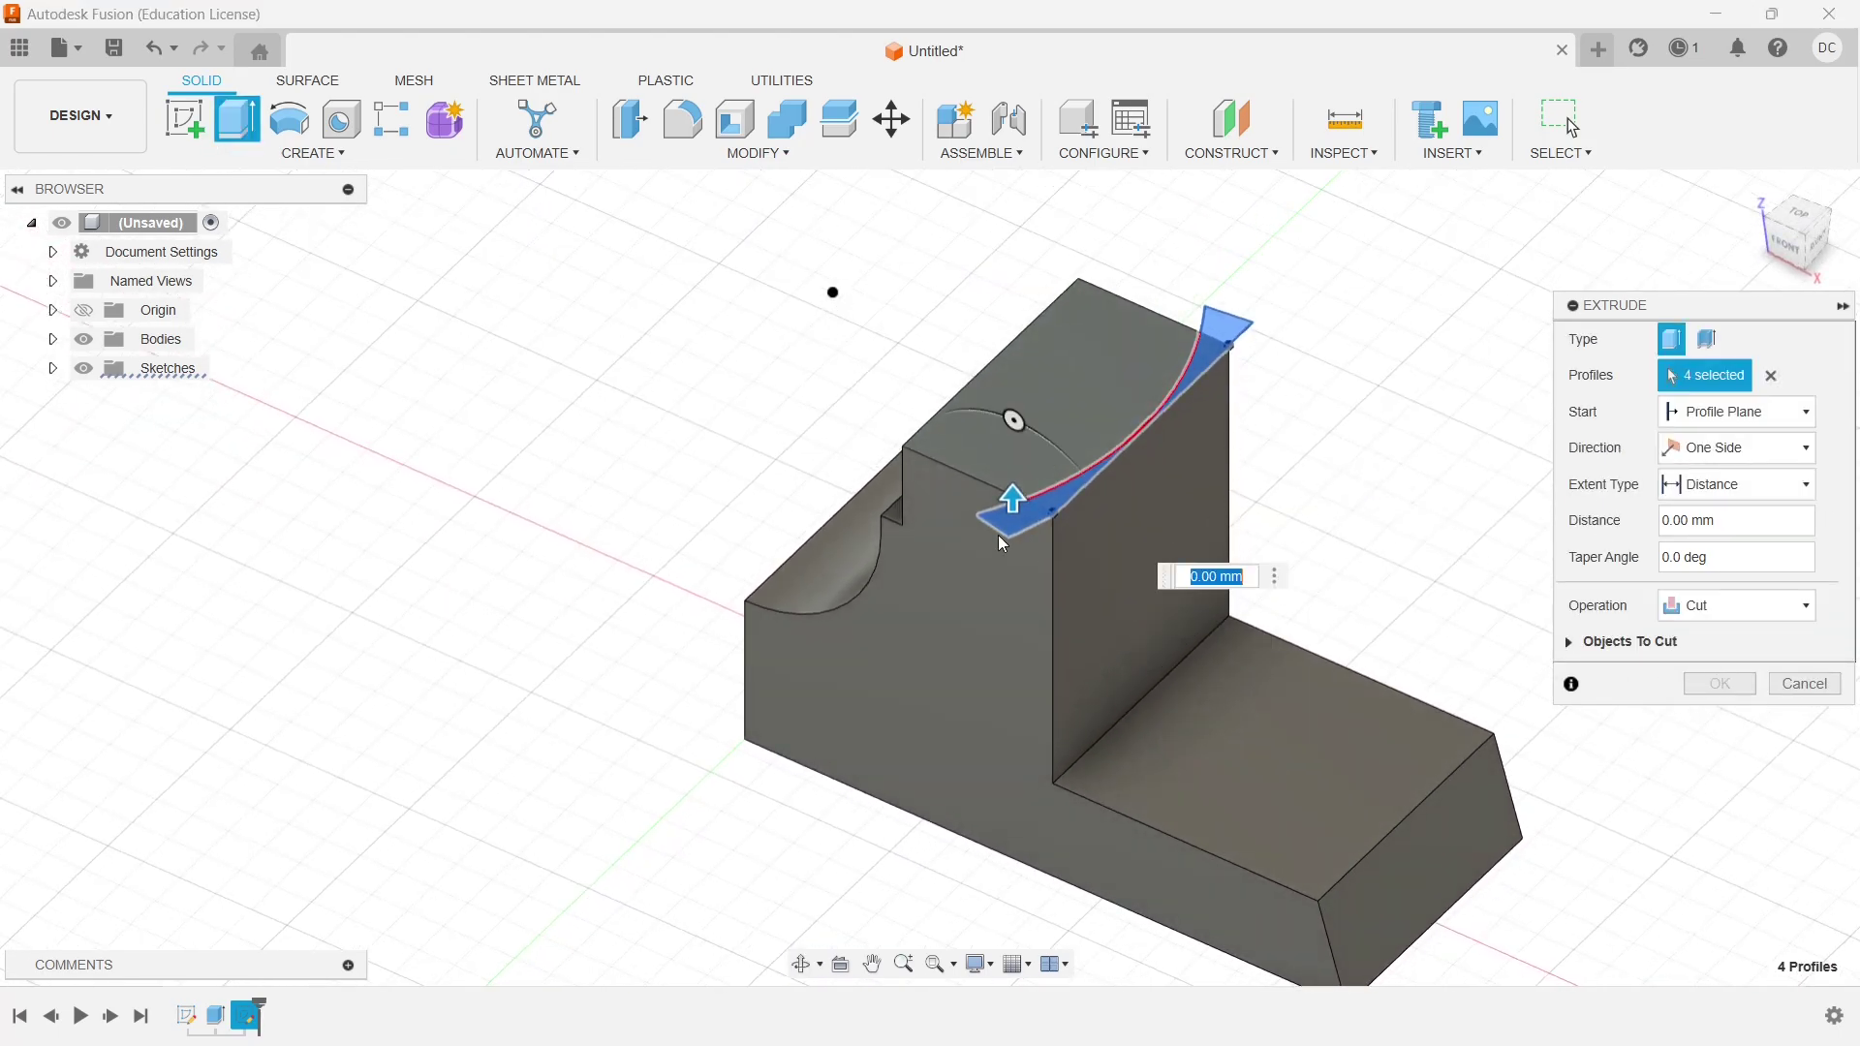
pyautogui.moveTo(1010, 498); pyautogui.dragTo(1059, 657)
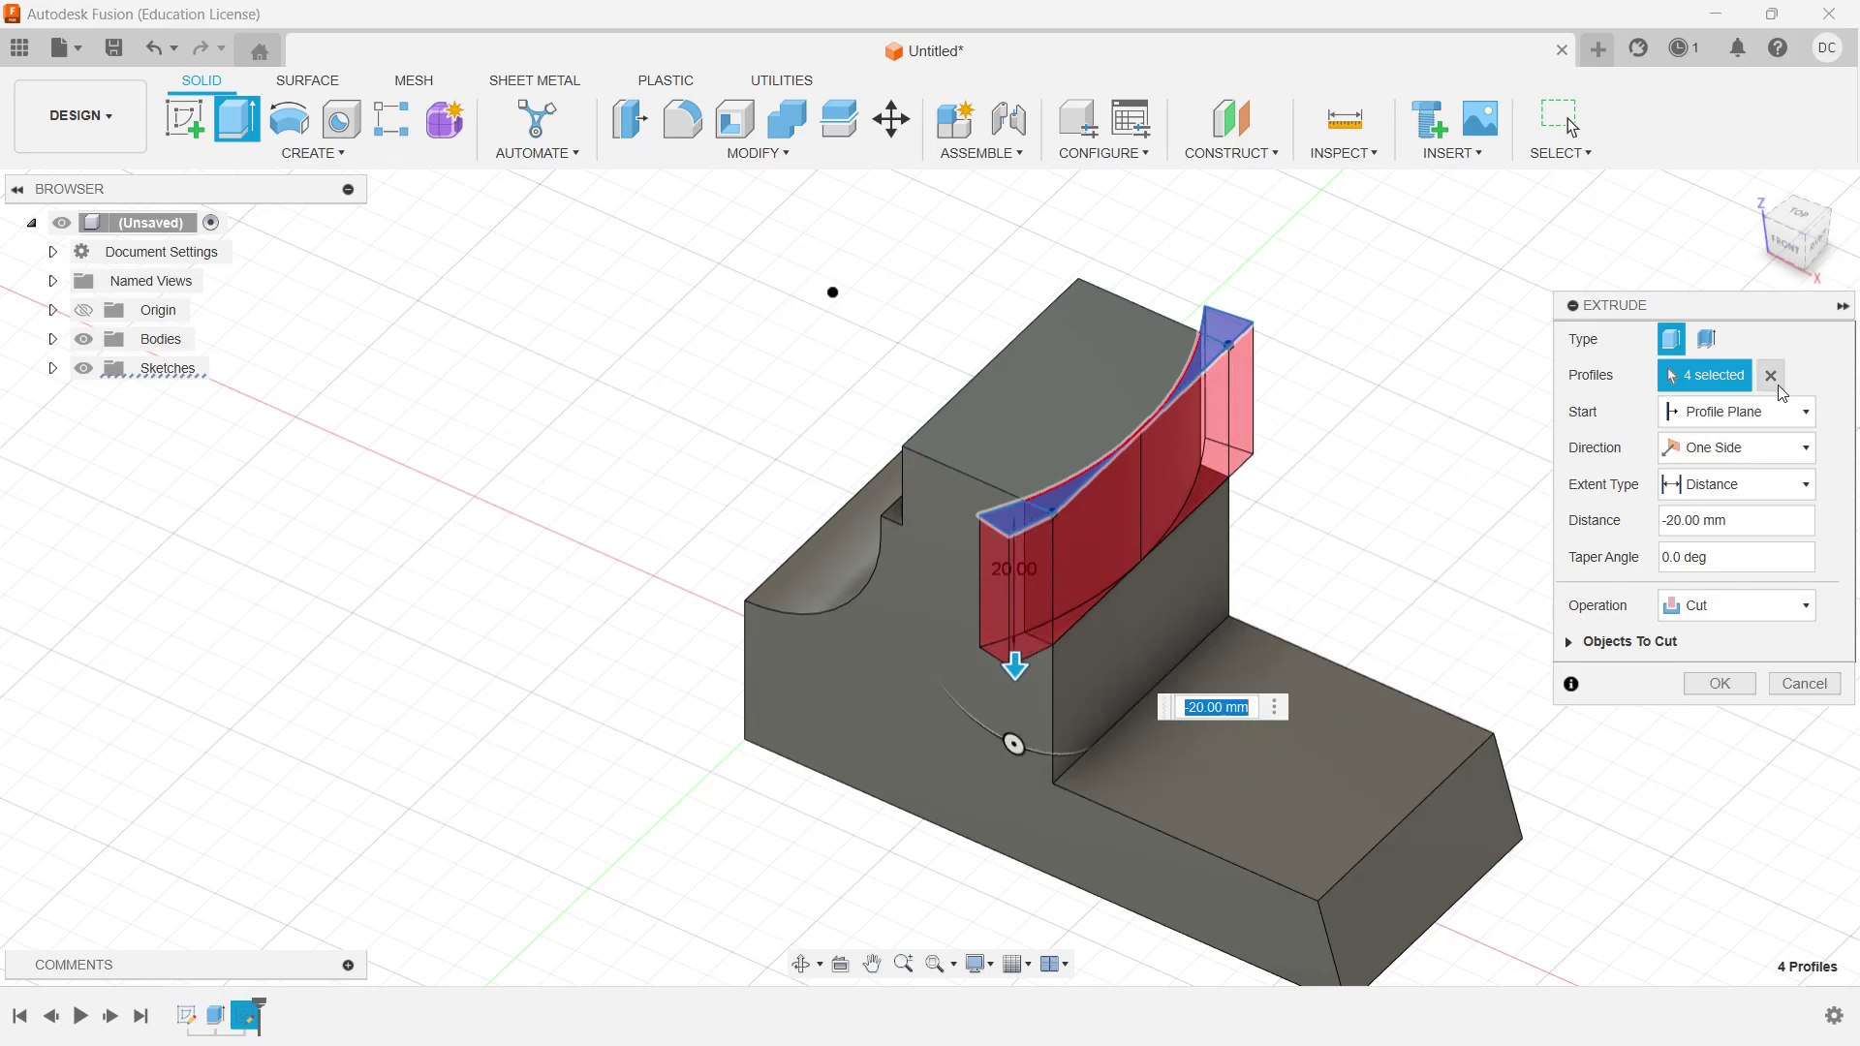
pyautogui.write('-41')
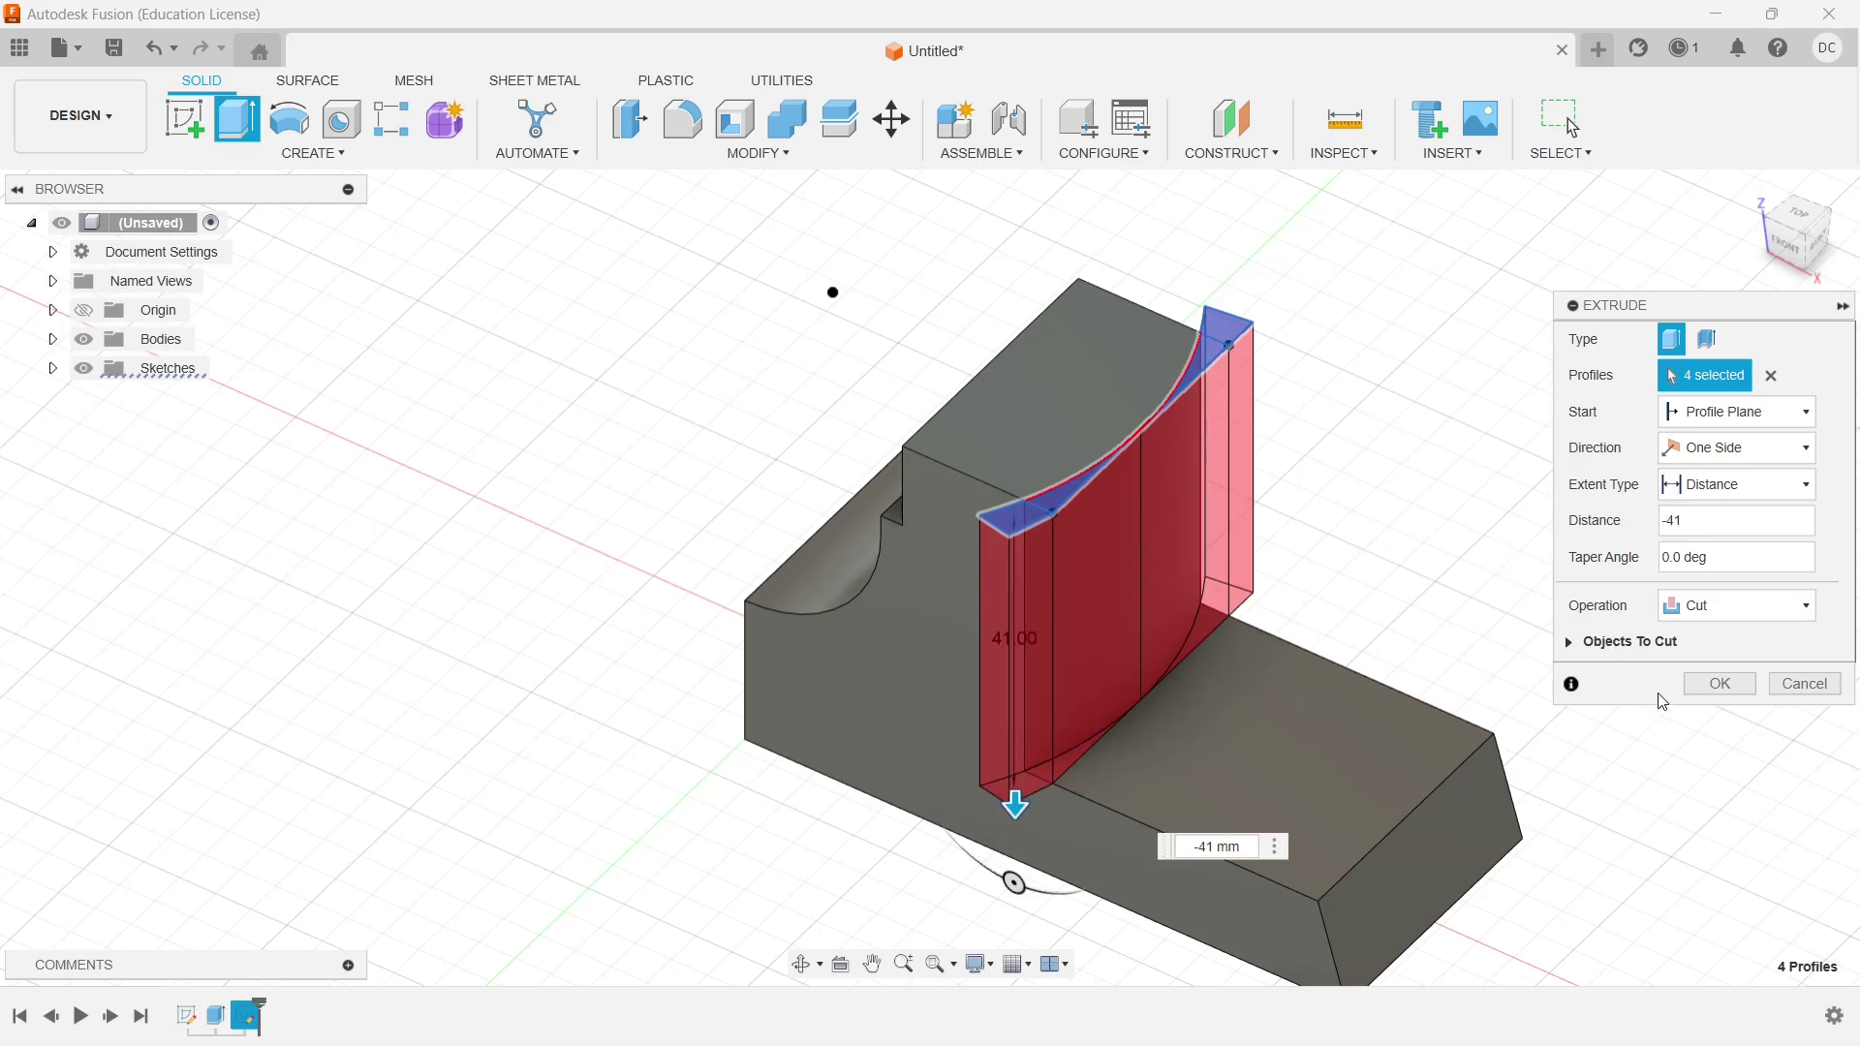
pyautogui.click(1718, 684)
# Check the corner radius in the Whiteboard drawing, return to Fusion and fillet the curved edge between upright and base with a 6 mm radius
pyautogui.moveTo(1457, 520); pyautogui.dragTo(1258, 461, button='middle')
pyautogui.hotkey('alt', 'Tab')
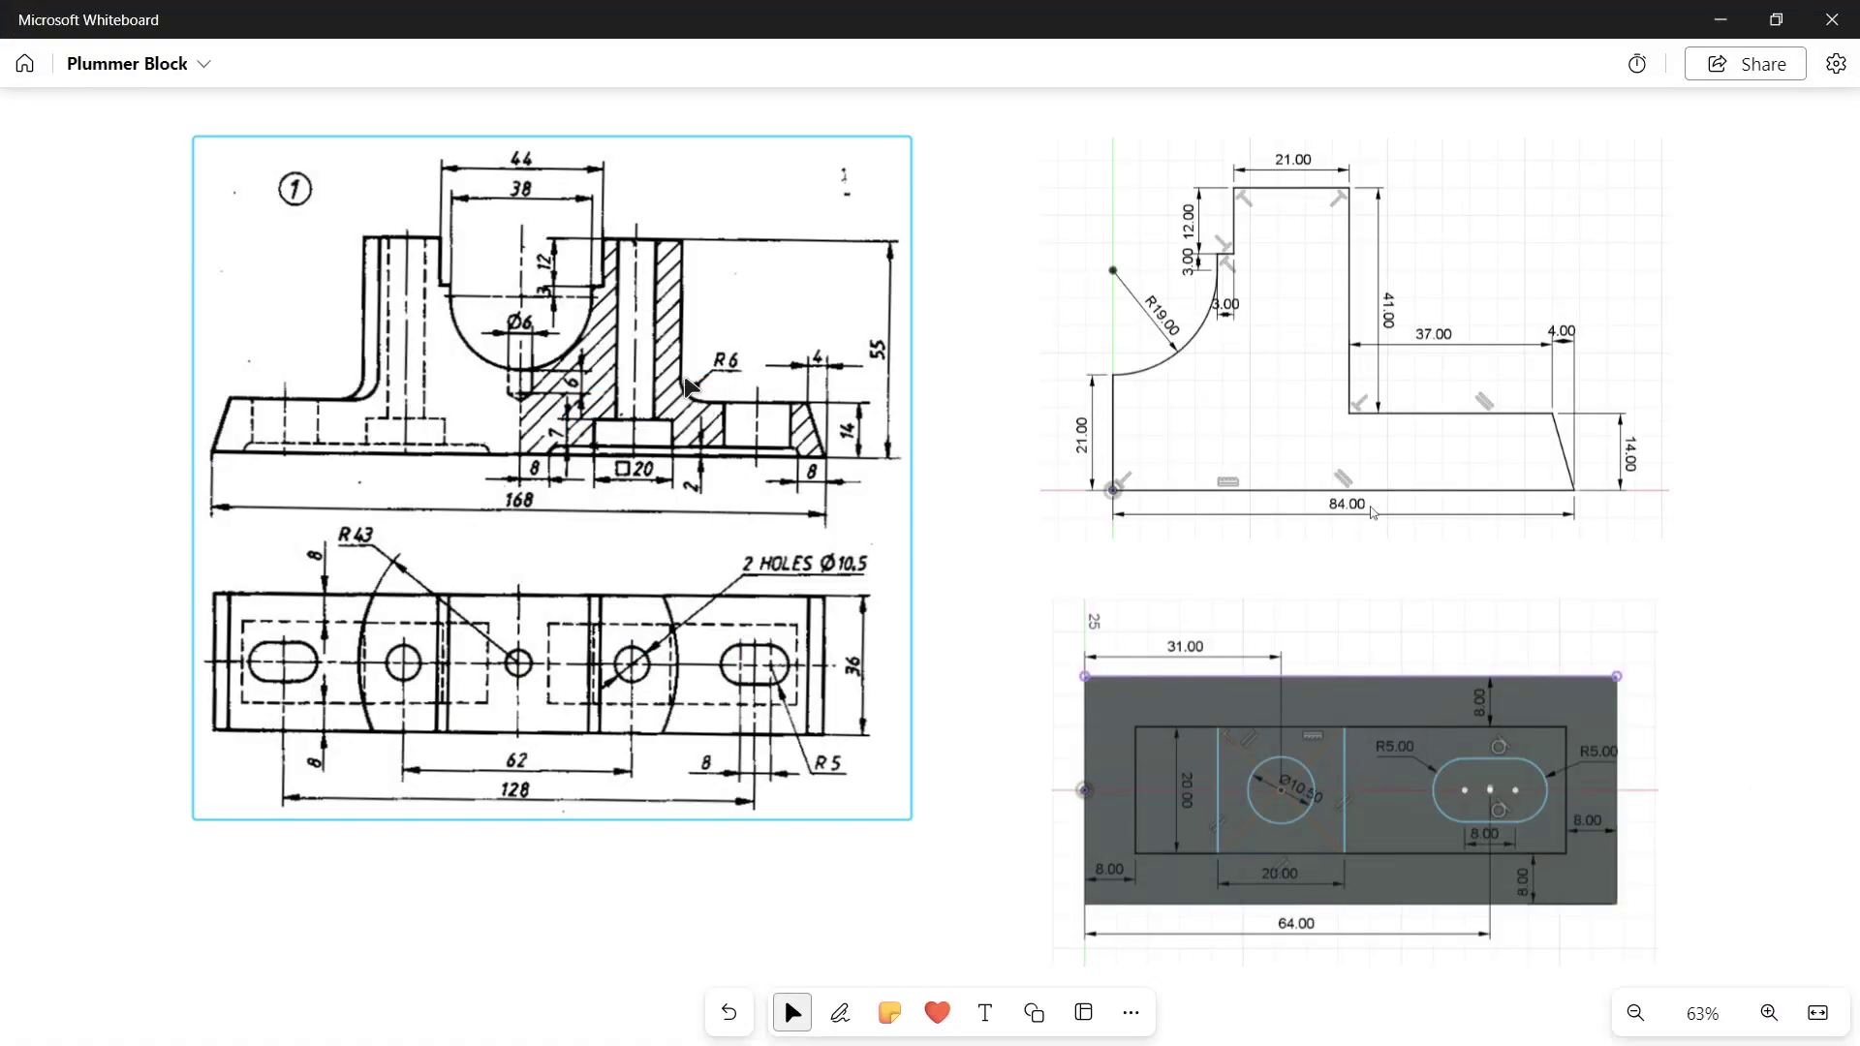
pyautogui.hotkey('alt', 'Tab')
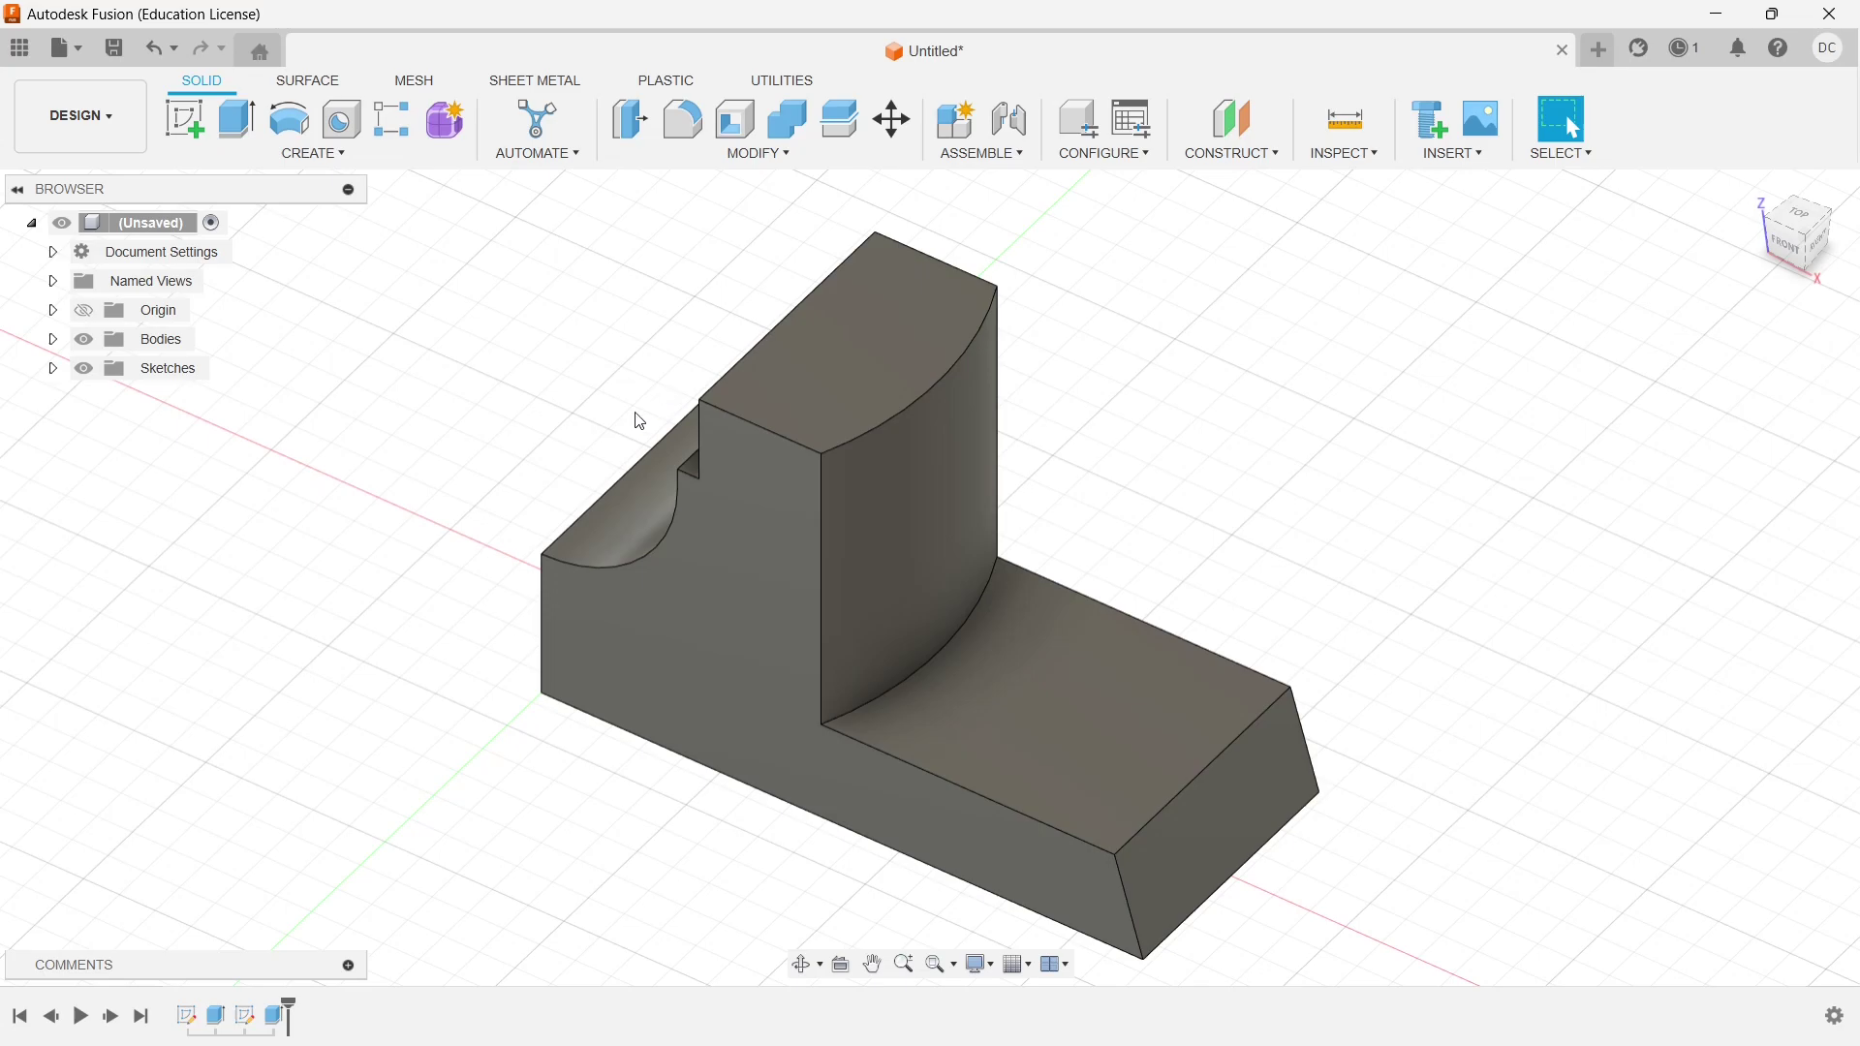
pyautogui.click(695, 127)
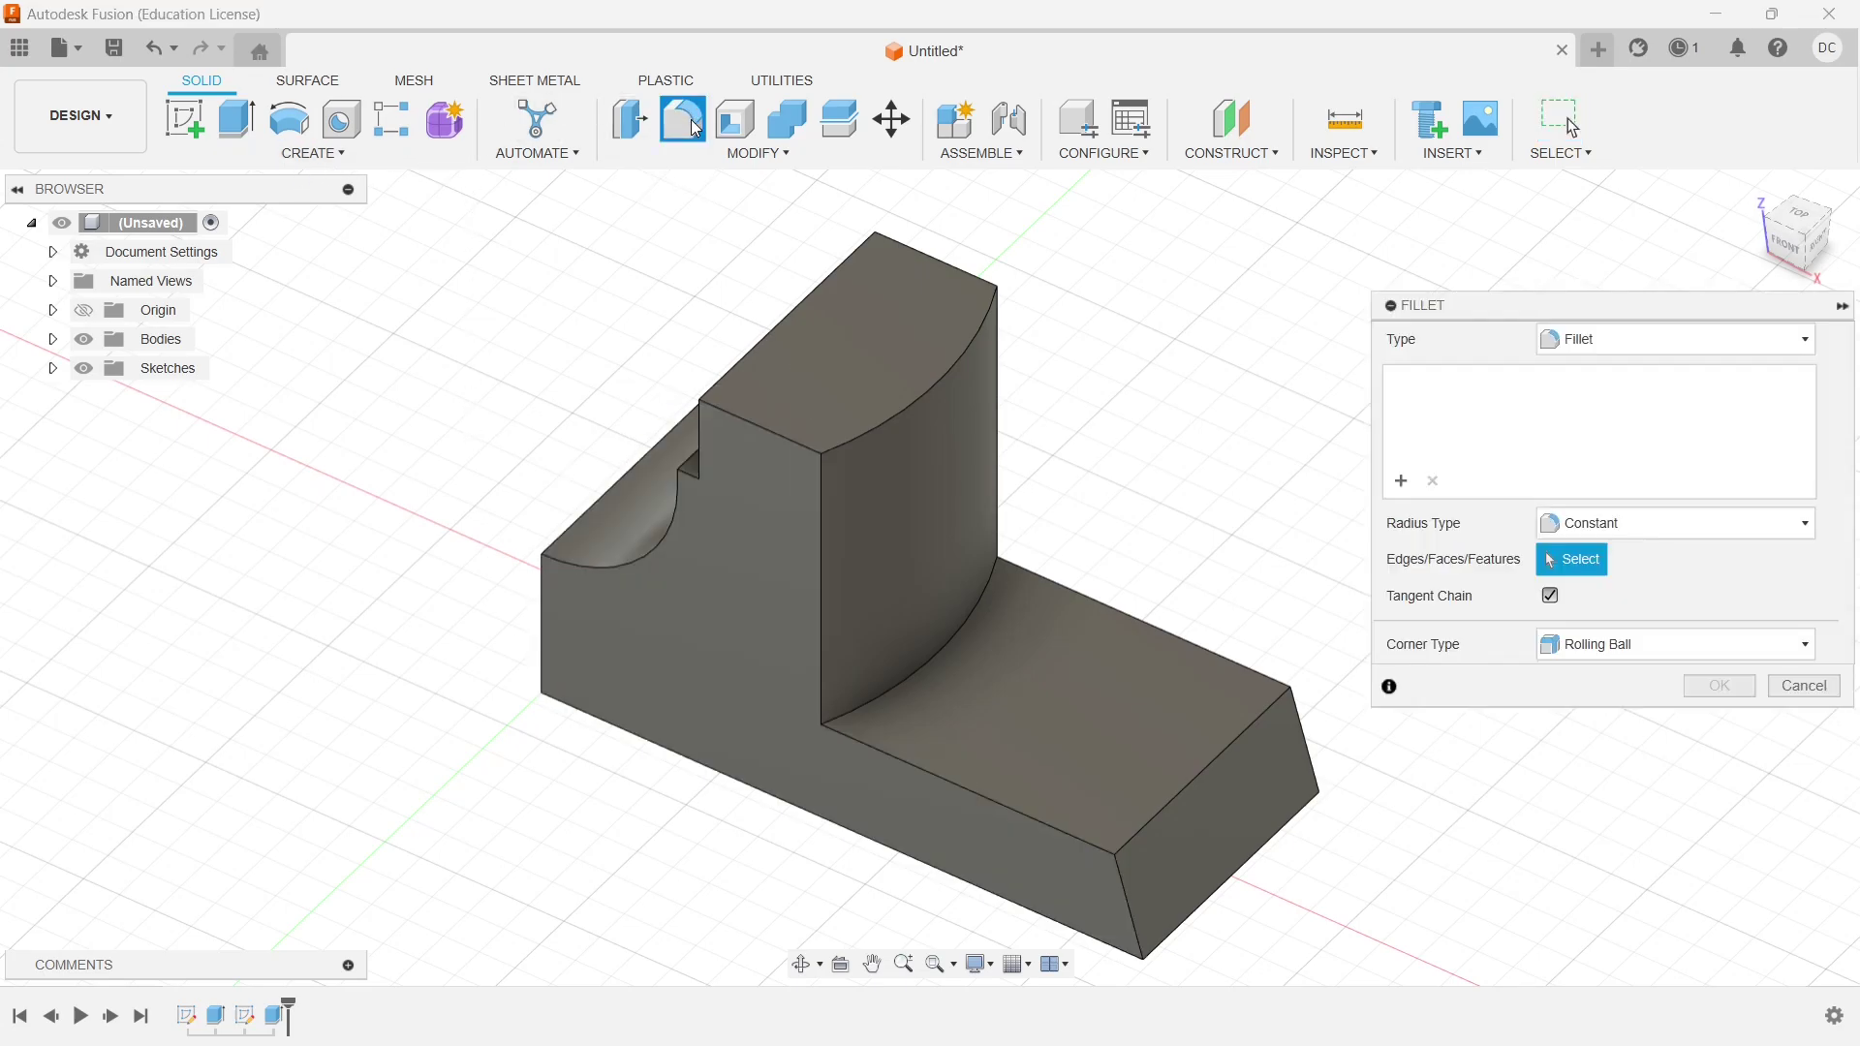
pyautogui.click(953, 643)
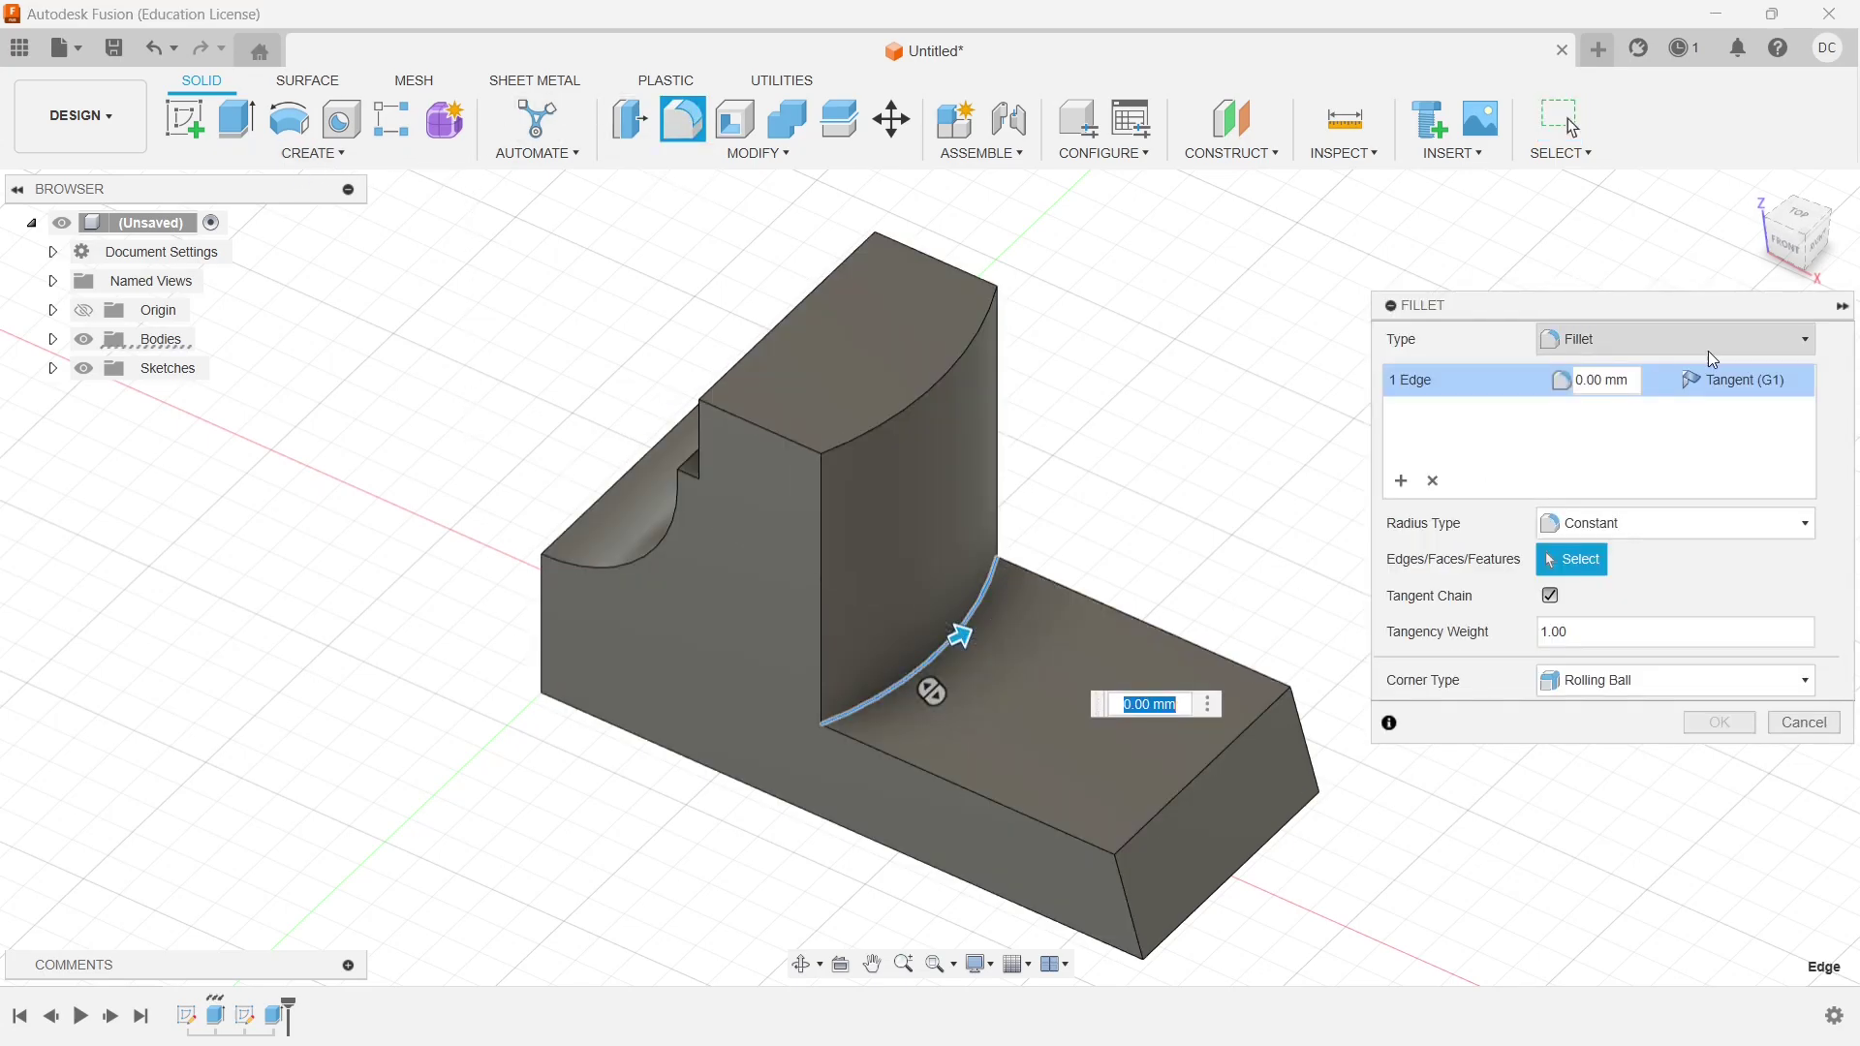
pyautogui.click(1603, 381)
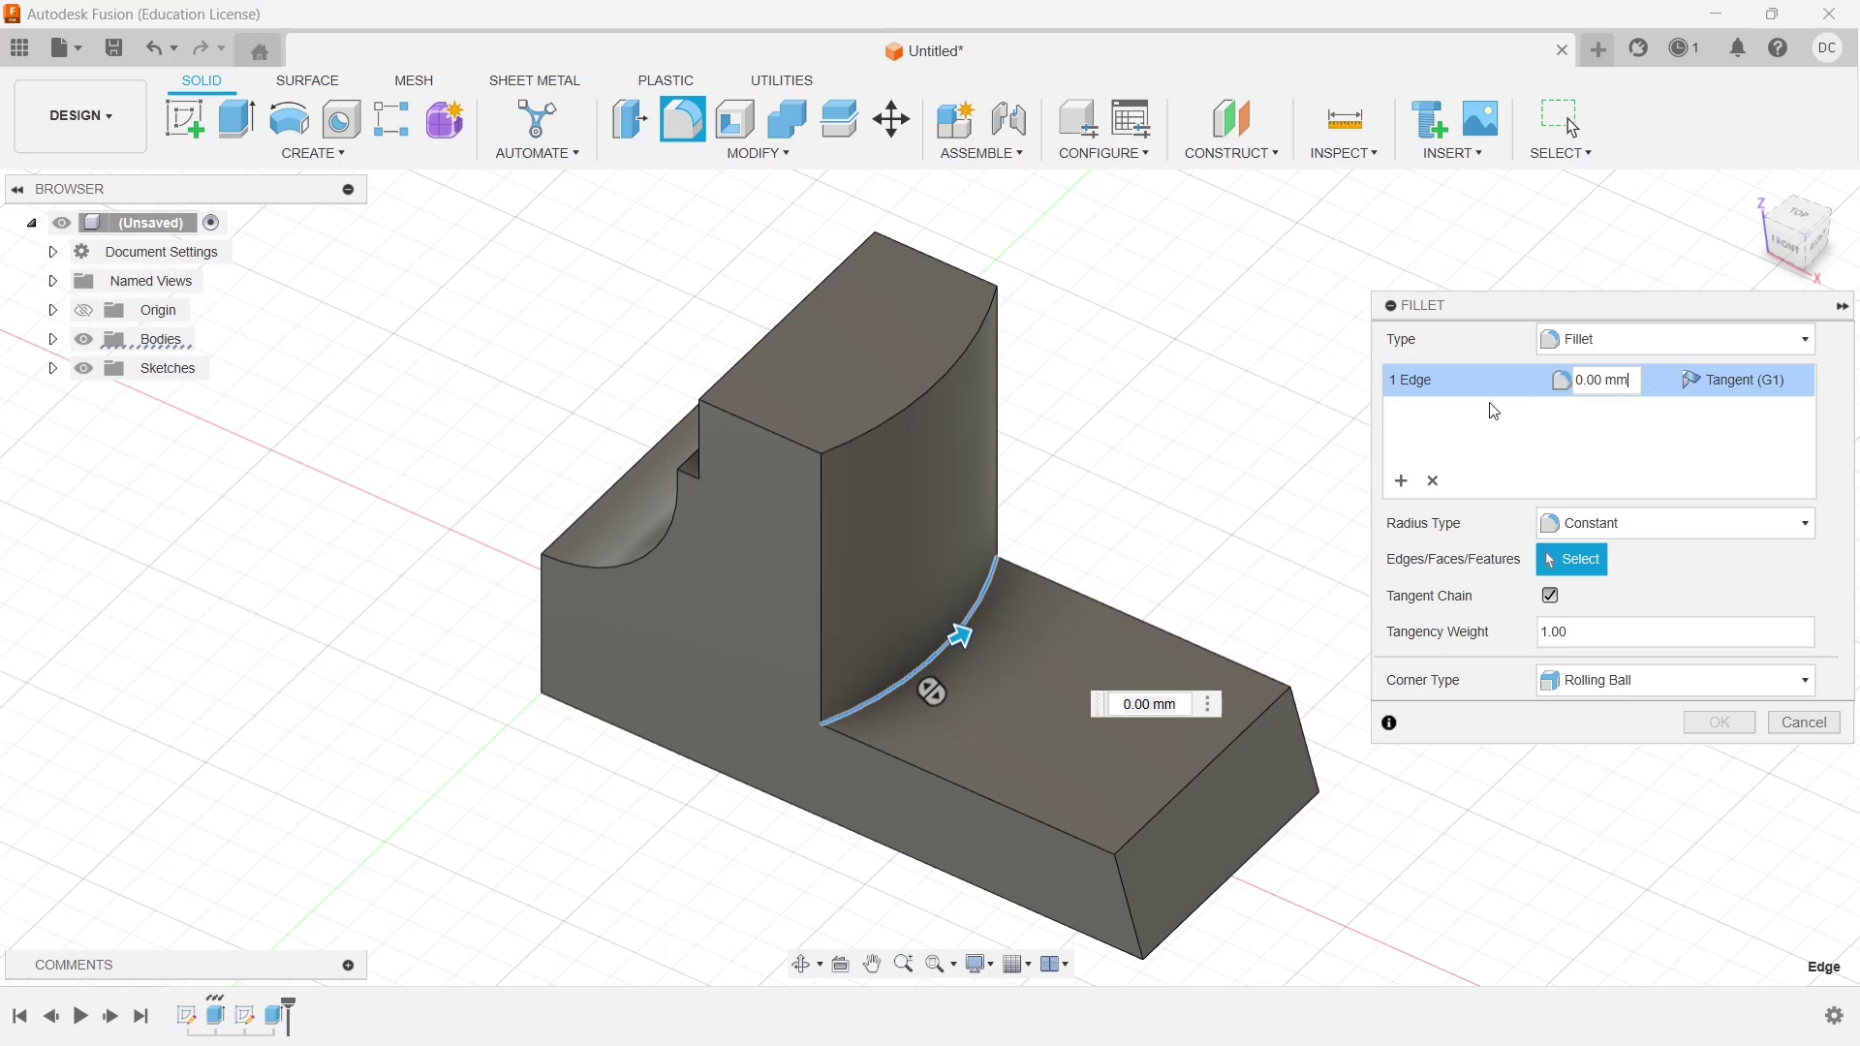
pyautogui.write('6')
pyautogui.click(1716, 724)
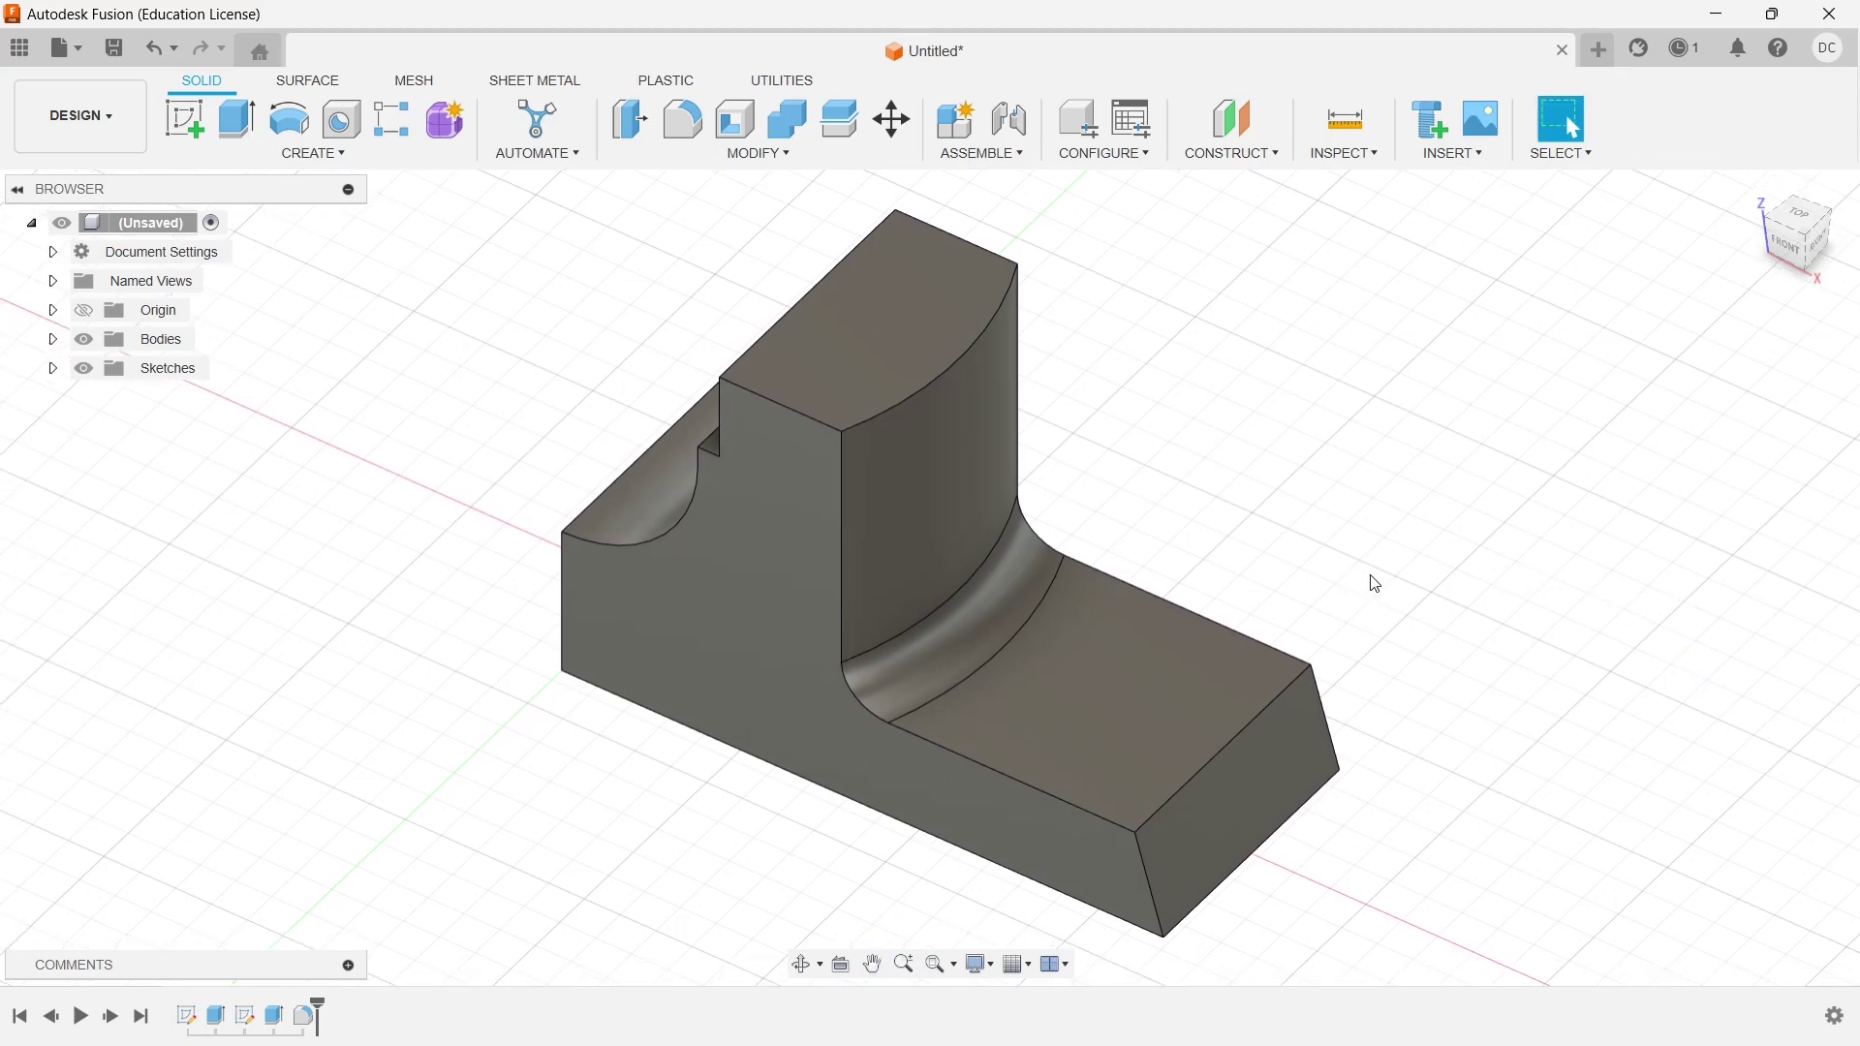
# Recheck the detail drawing and sketch a rectangle on the base's underside, spanning the whole face from corner to corner
pyautogui.hotkey('alt', 'Tab')
pyautogui.moveTo(1195, 510)
pyautogui.keyDown('shift'); pyautogui.mouseDown(button='middle')
pyautogui.moveTo(1241, 429)
pyautogui.moveTo(1245, 348)
pyautogui.moveTo(1100, 428)
pyautogui.mouseUp(button='middle'); pyautogui.keyUp('shift')
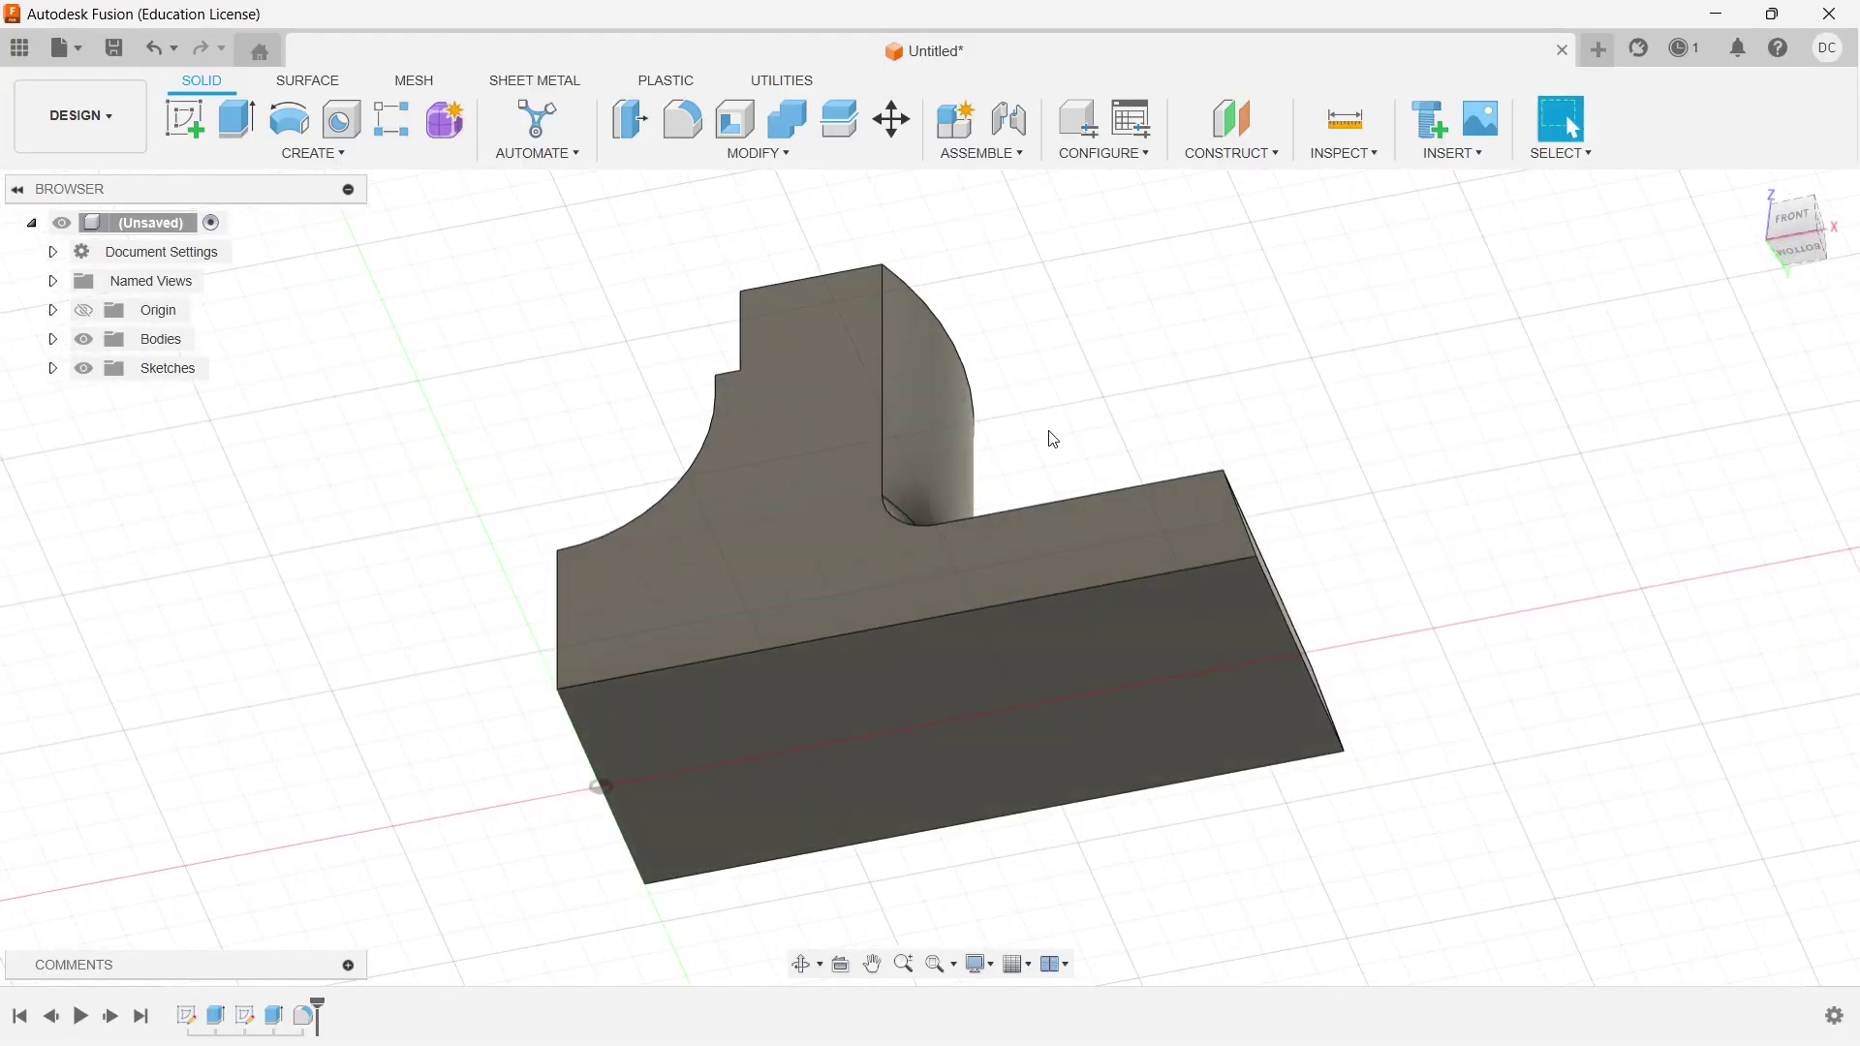
pyautogui.click(186, 120)
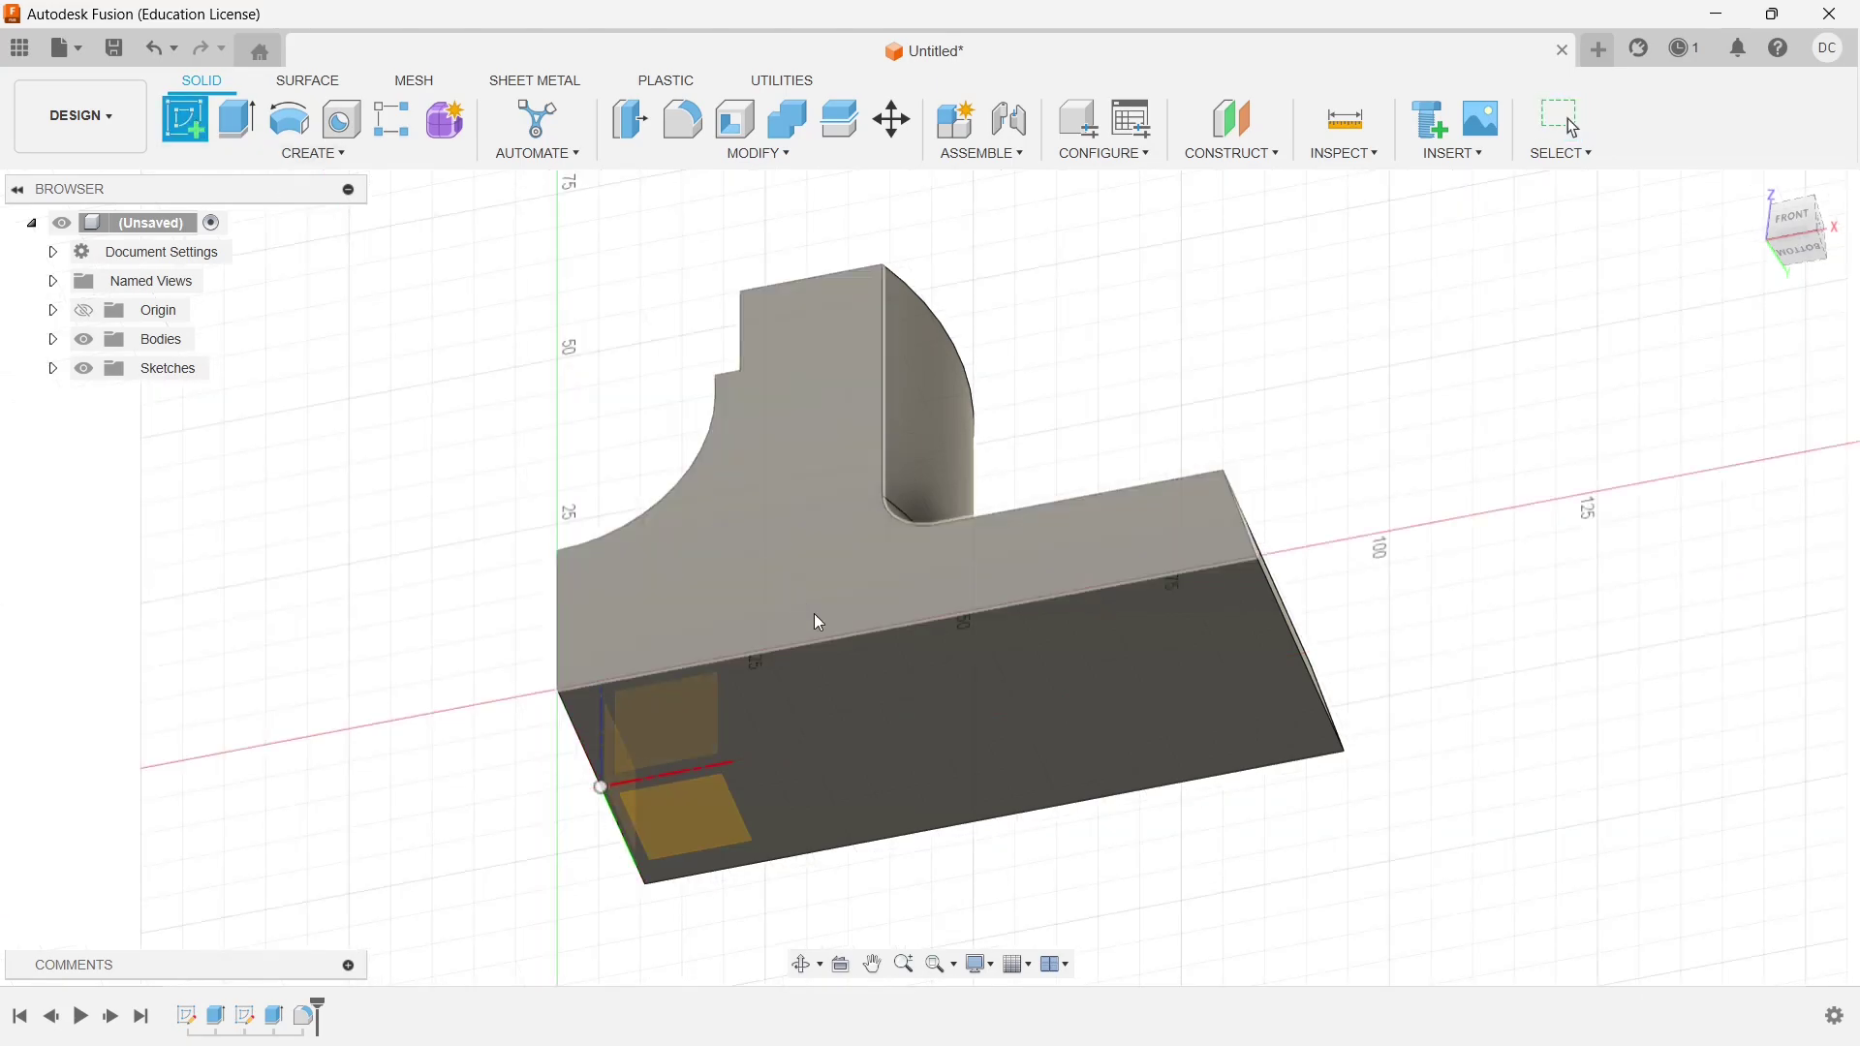
pyautogui.click(869, 694)
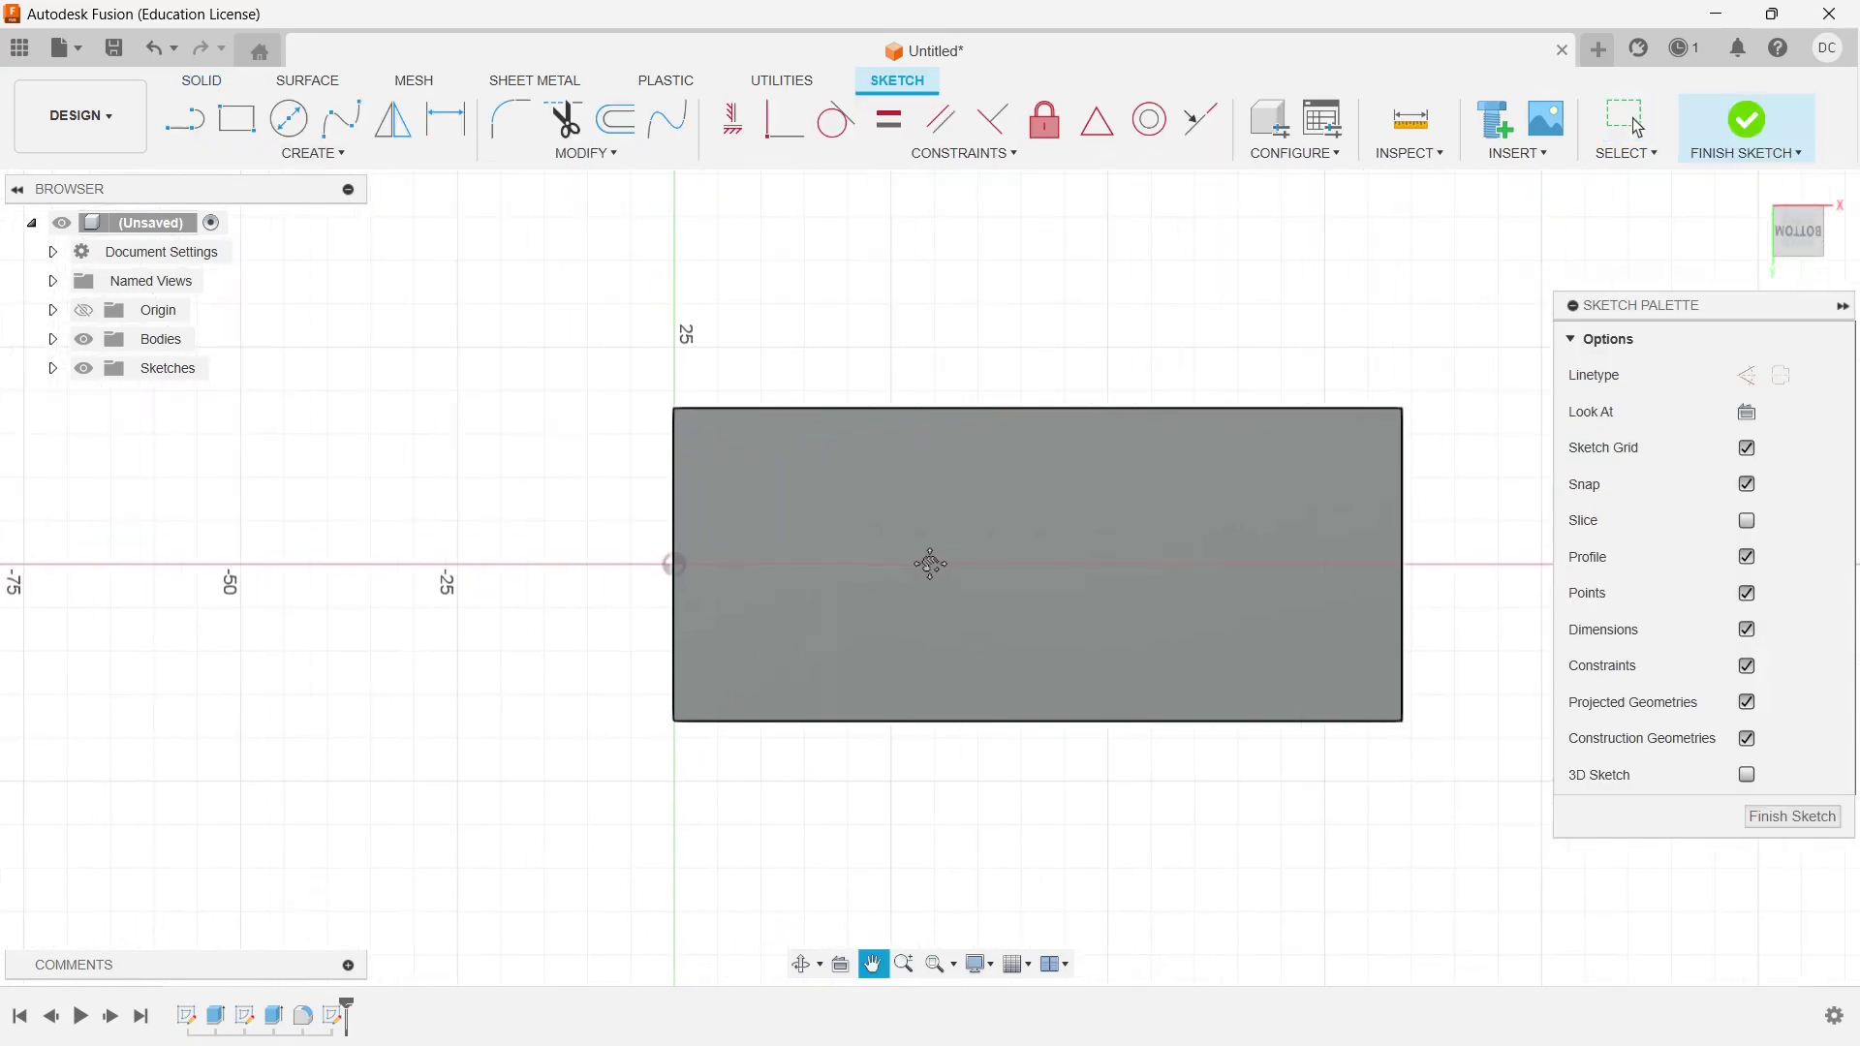
pyautogui.press('r')
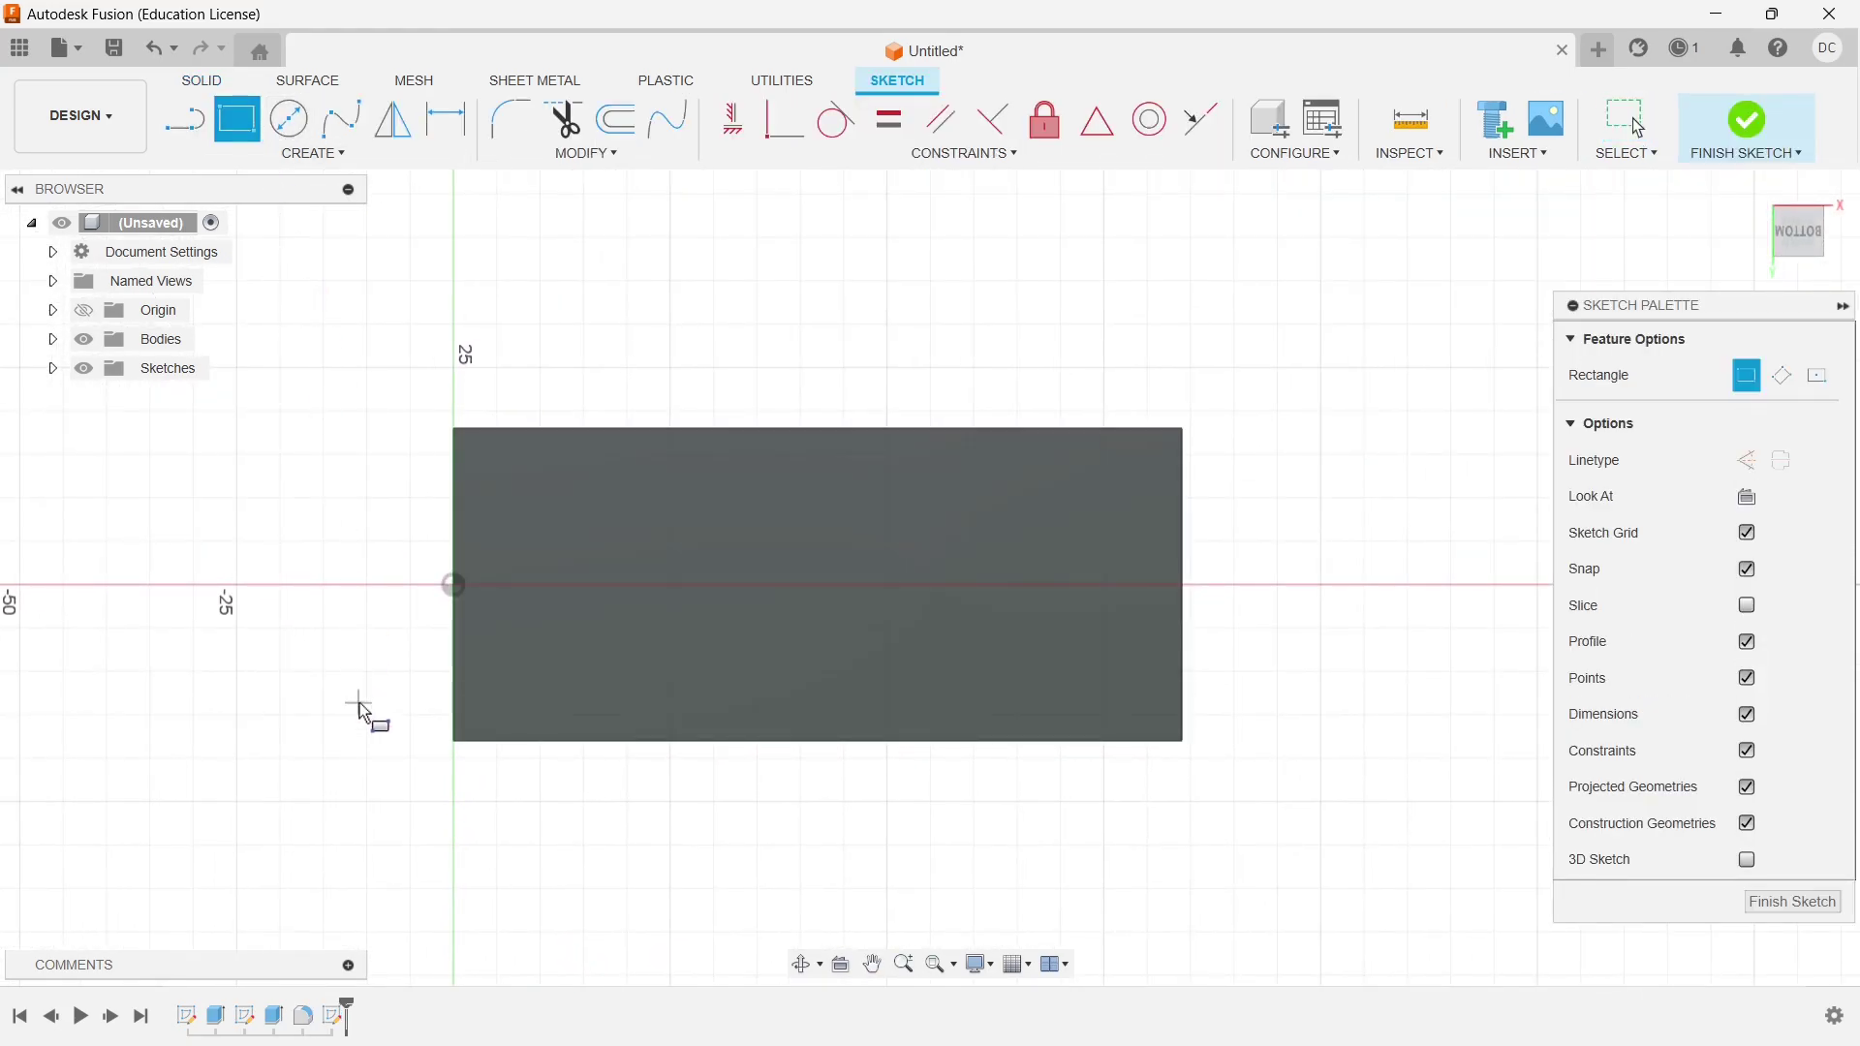
pyautogui.click(460, 748)
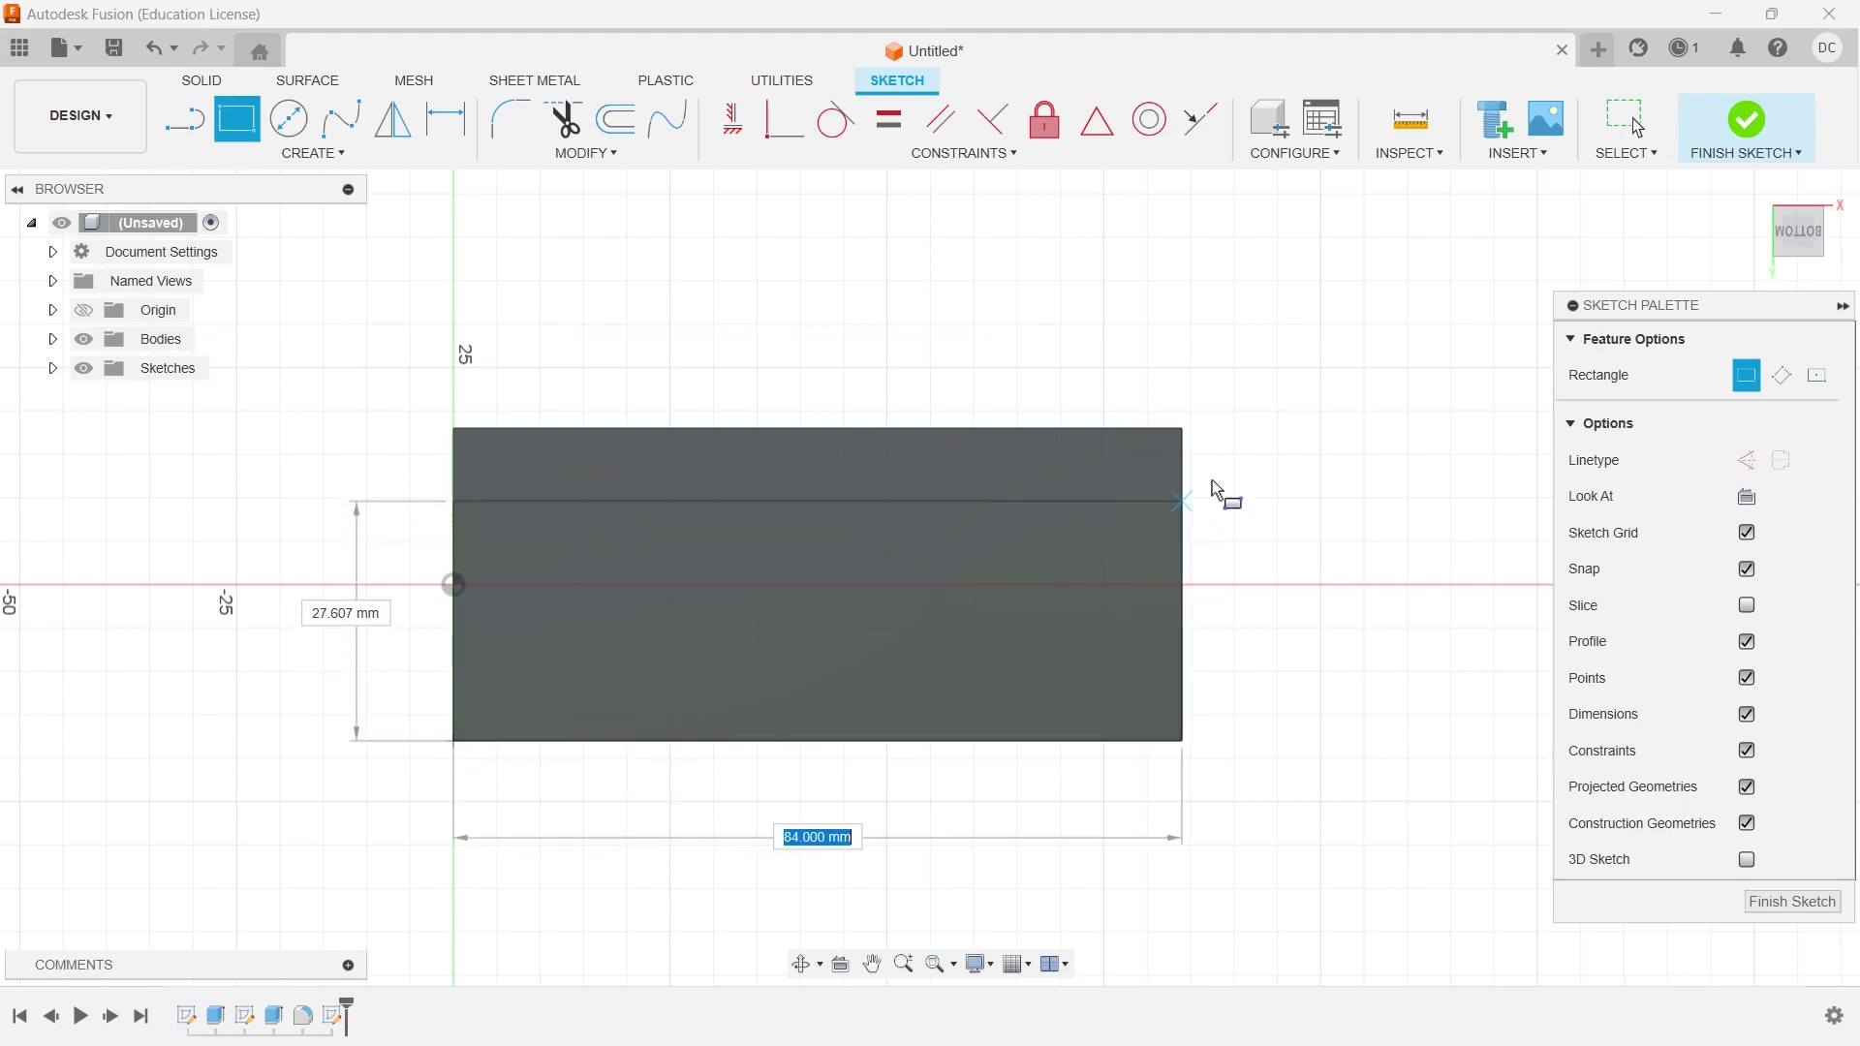
pyautogui.click(1180, 432)
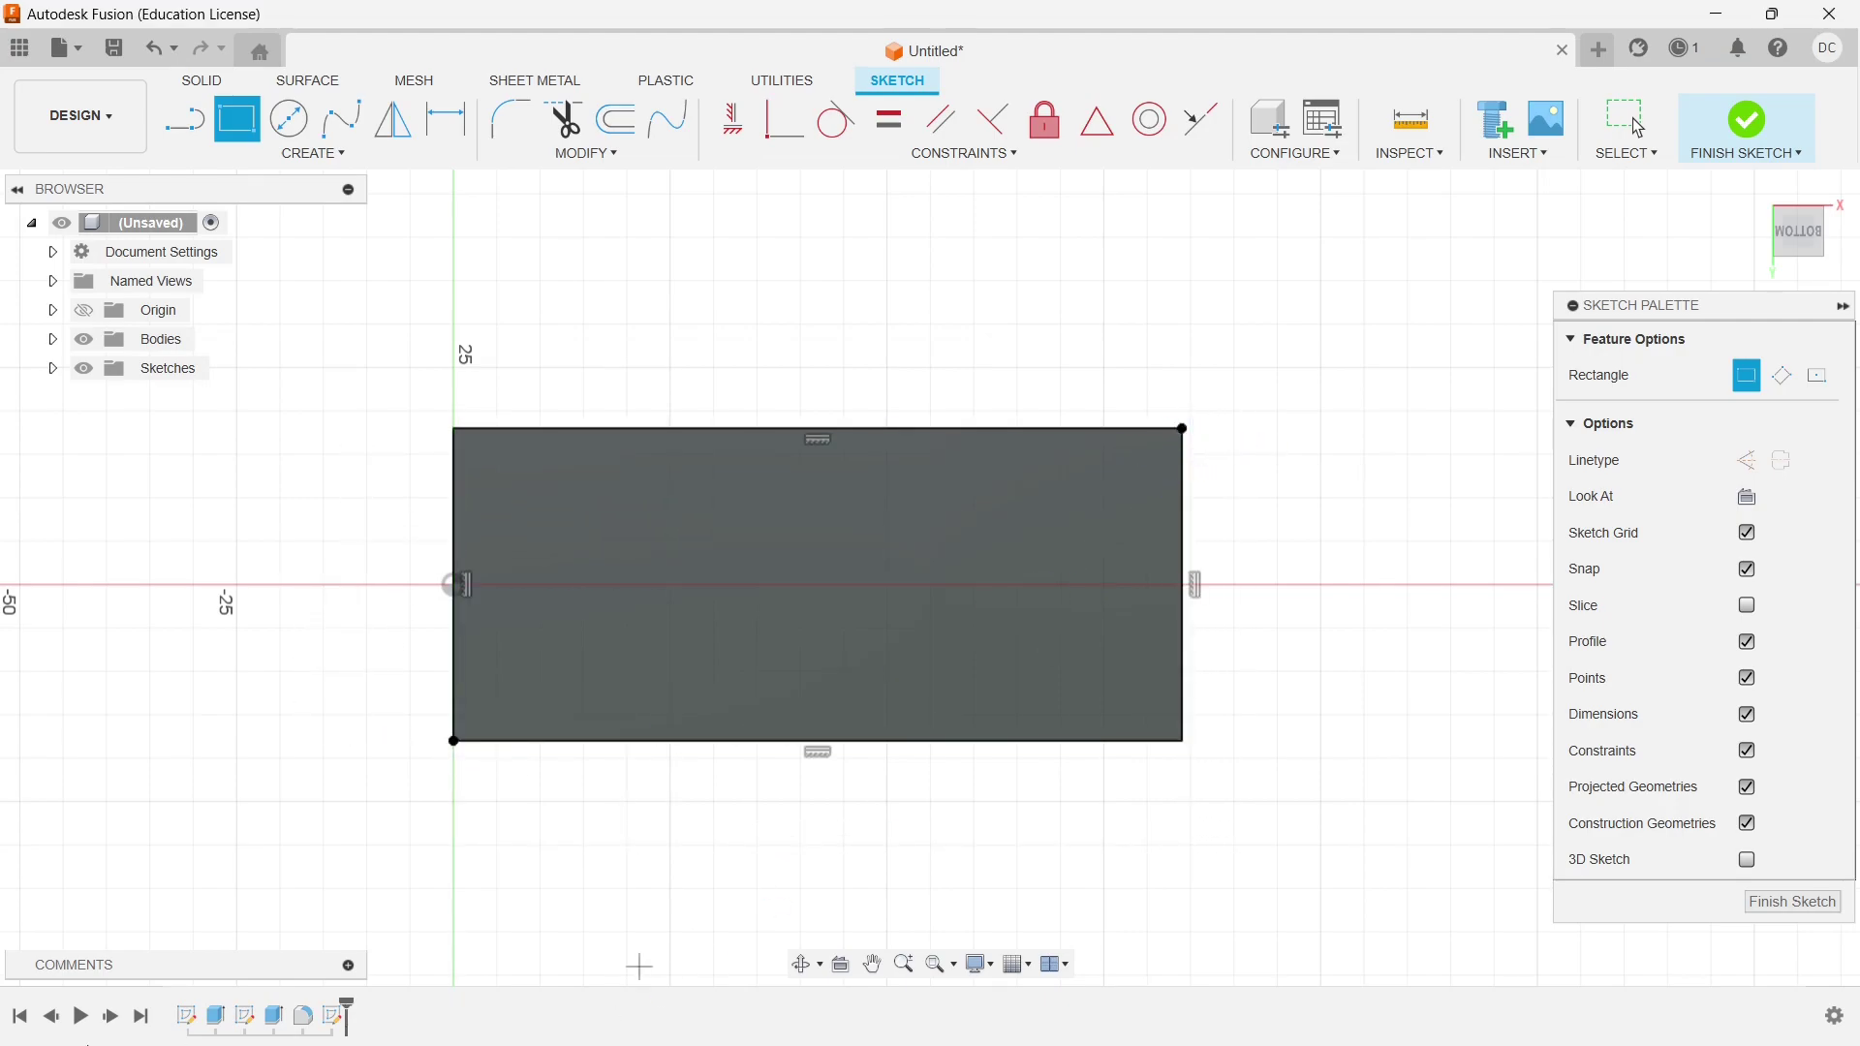
# Offset the rectangle on the underside 8 mm inward as a chain
pyautogui.click(617, 120)
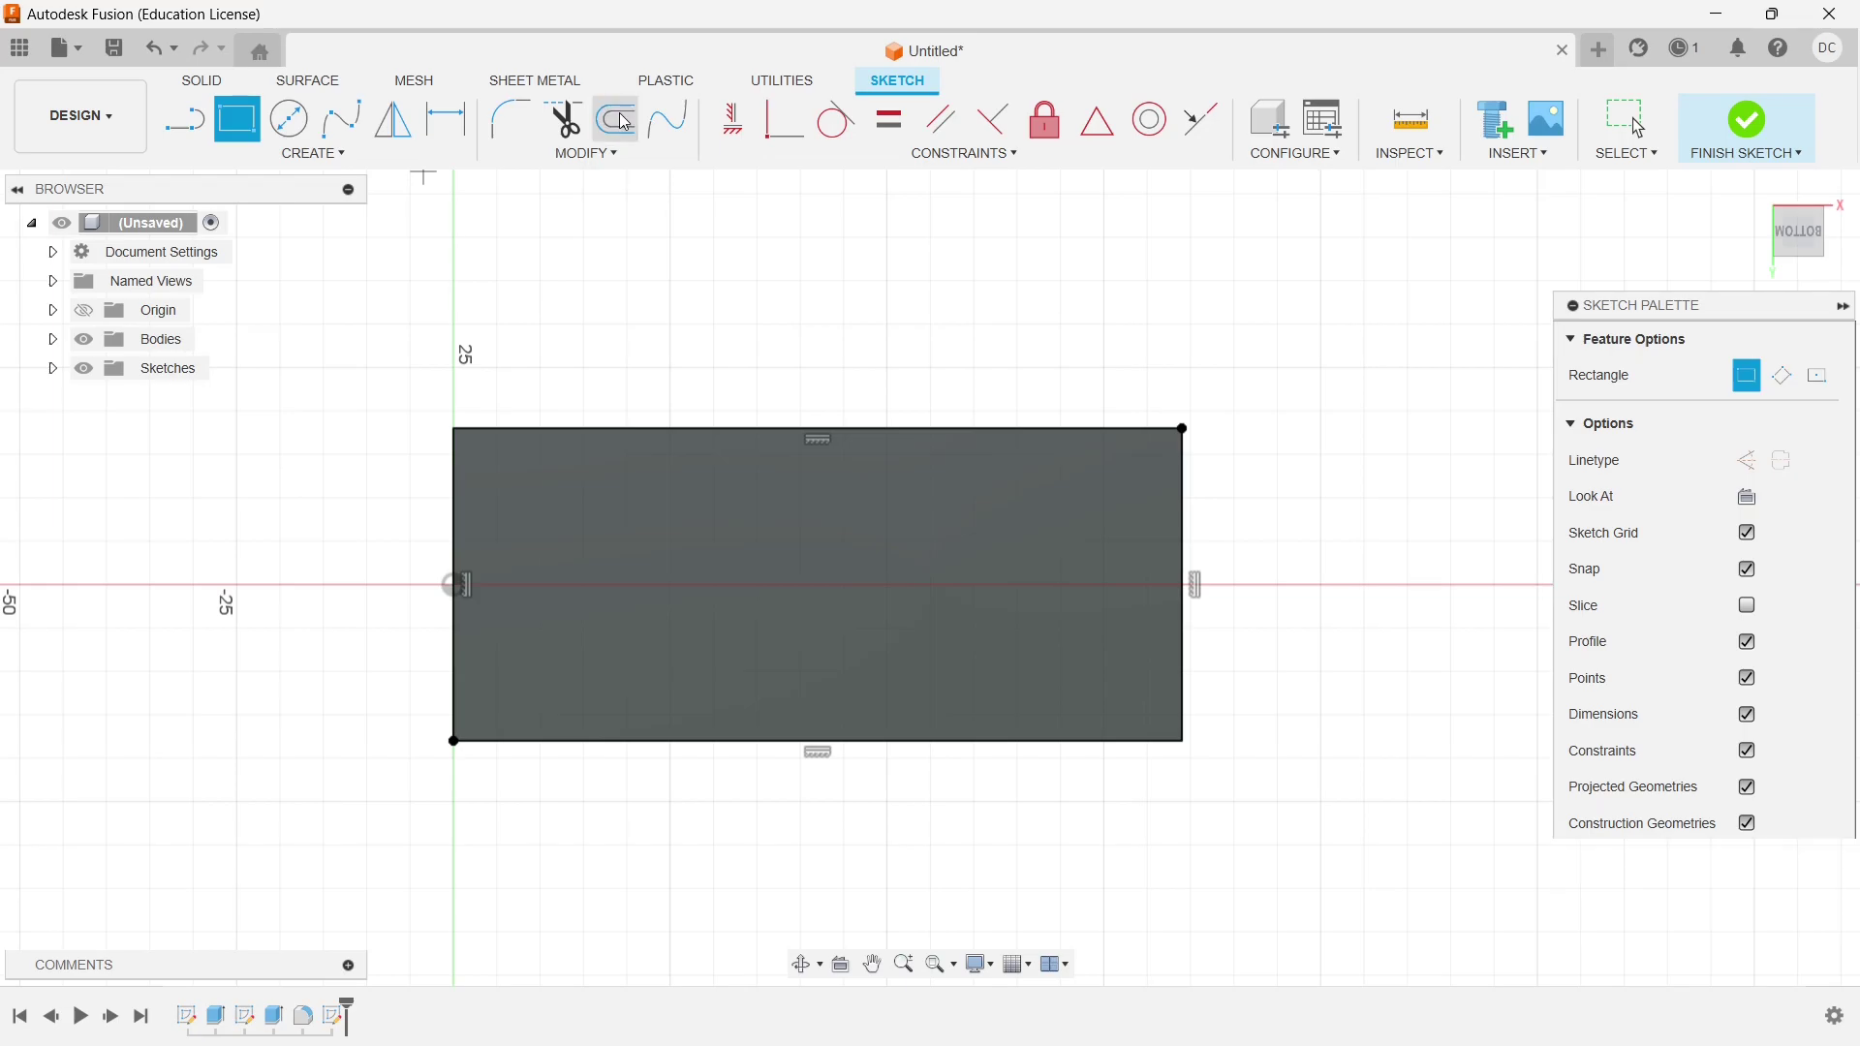
pyautogui.click(617, 430)
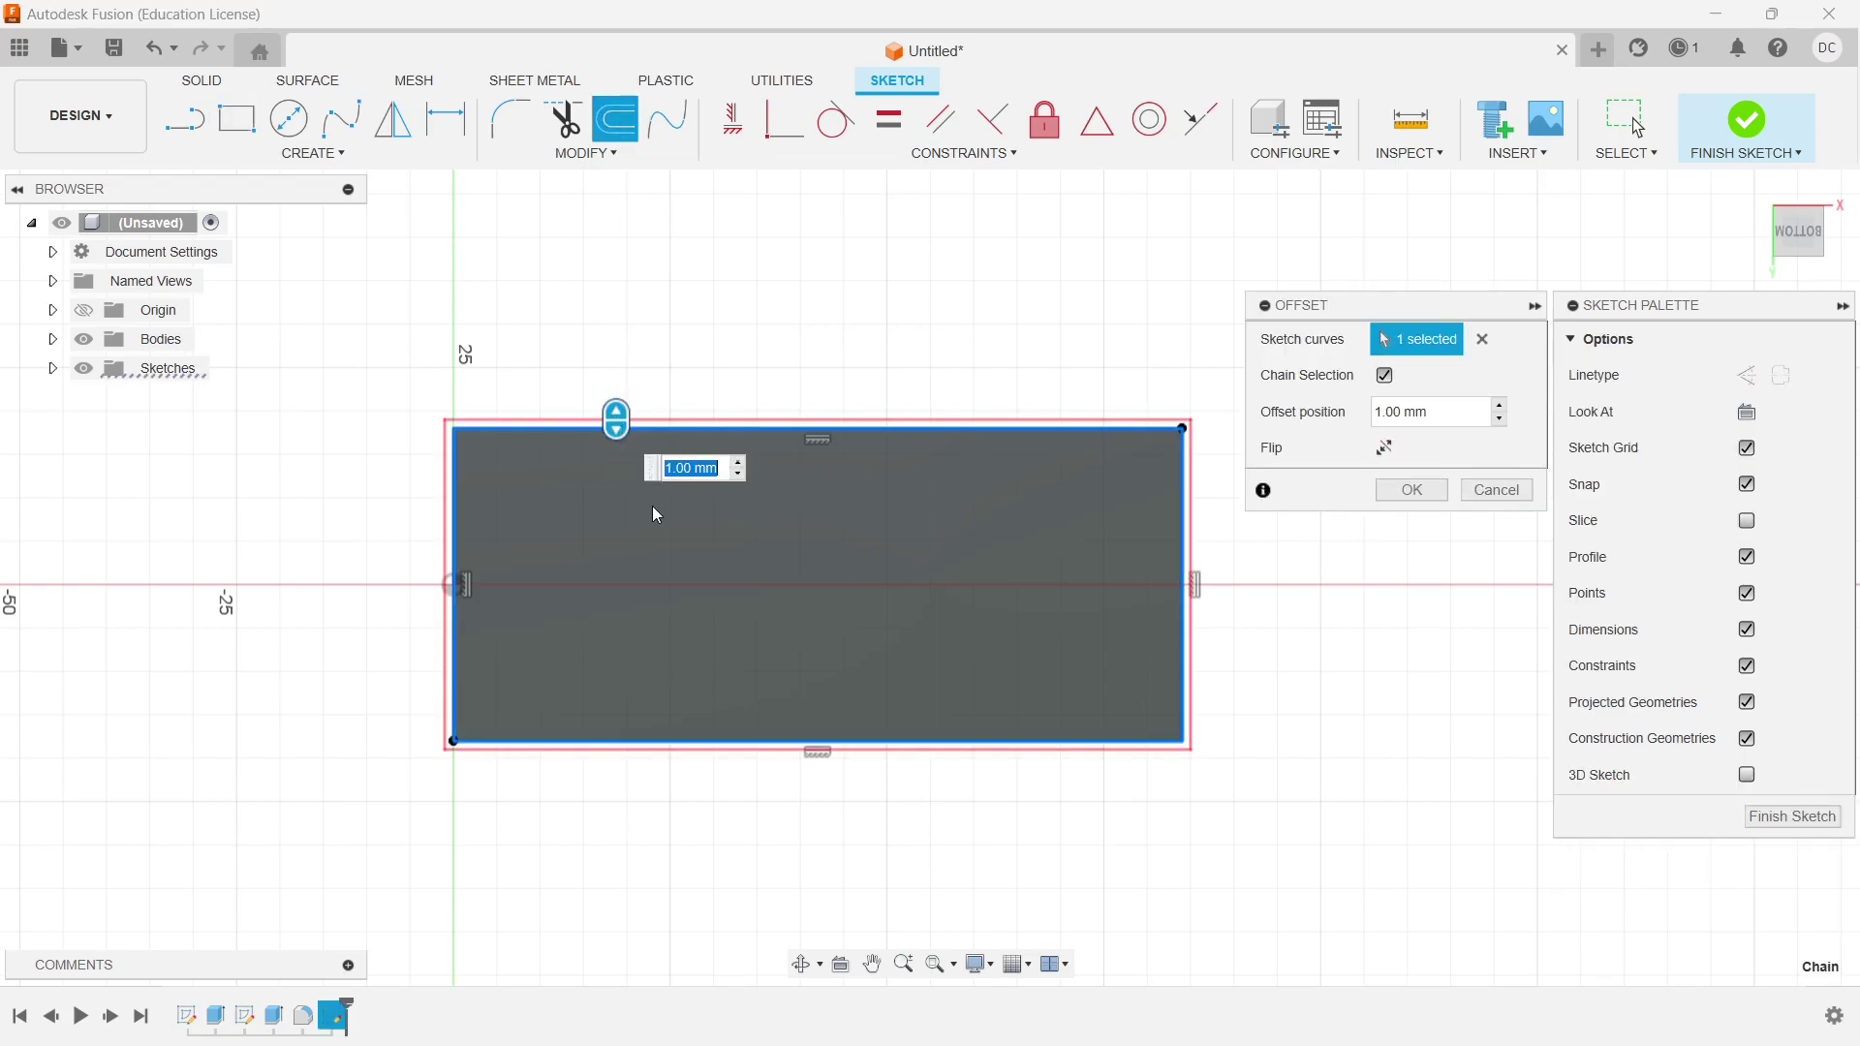
pyautogui.click(1375, 414)
pyautogui.write('-8')
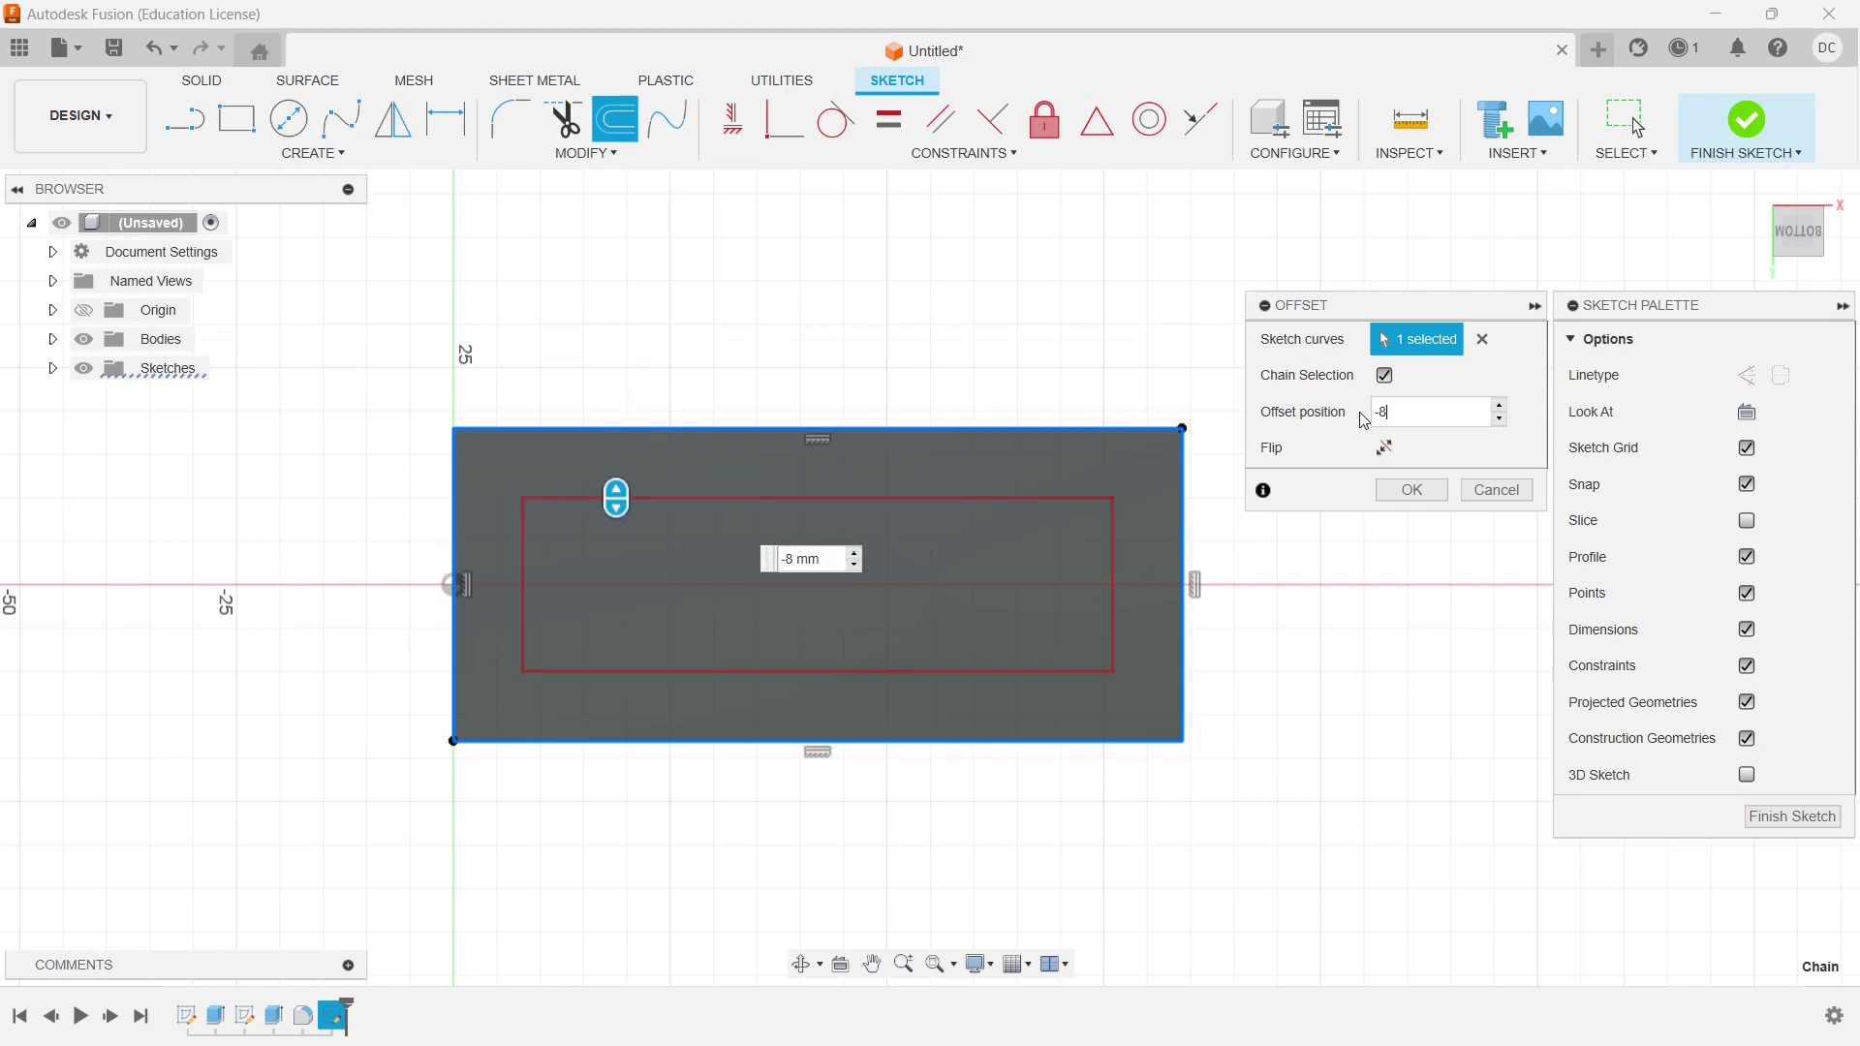
pyautogui.click(1411, 490)
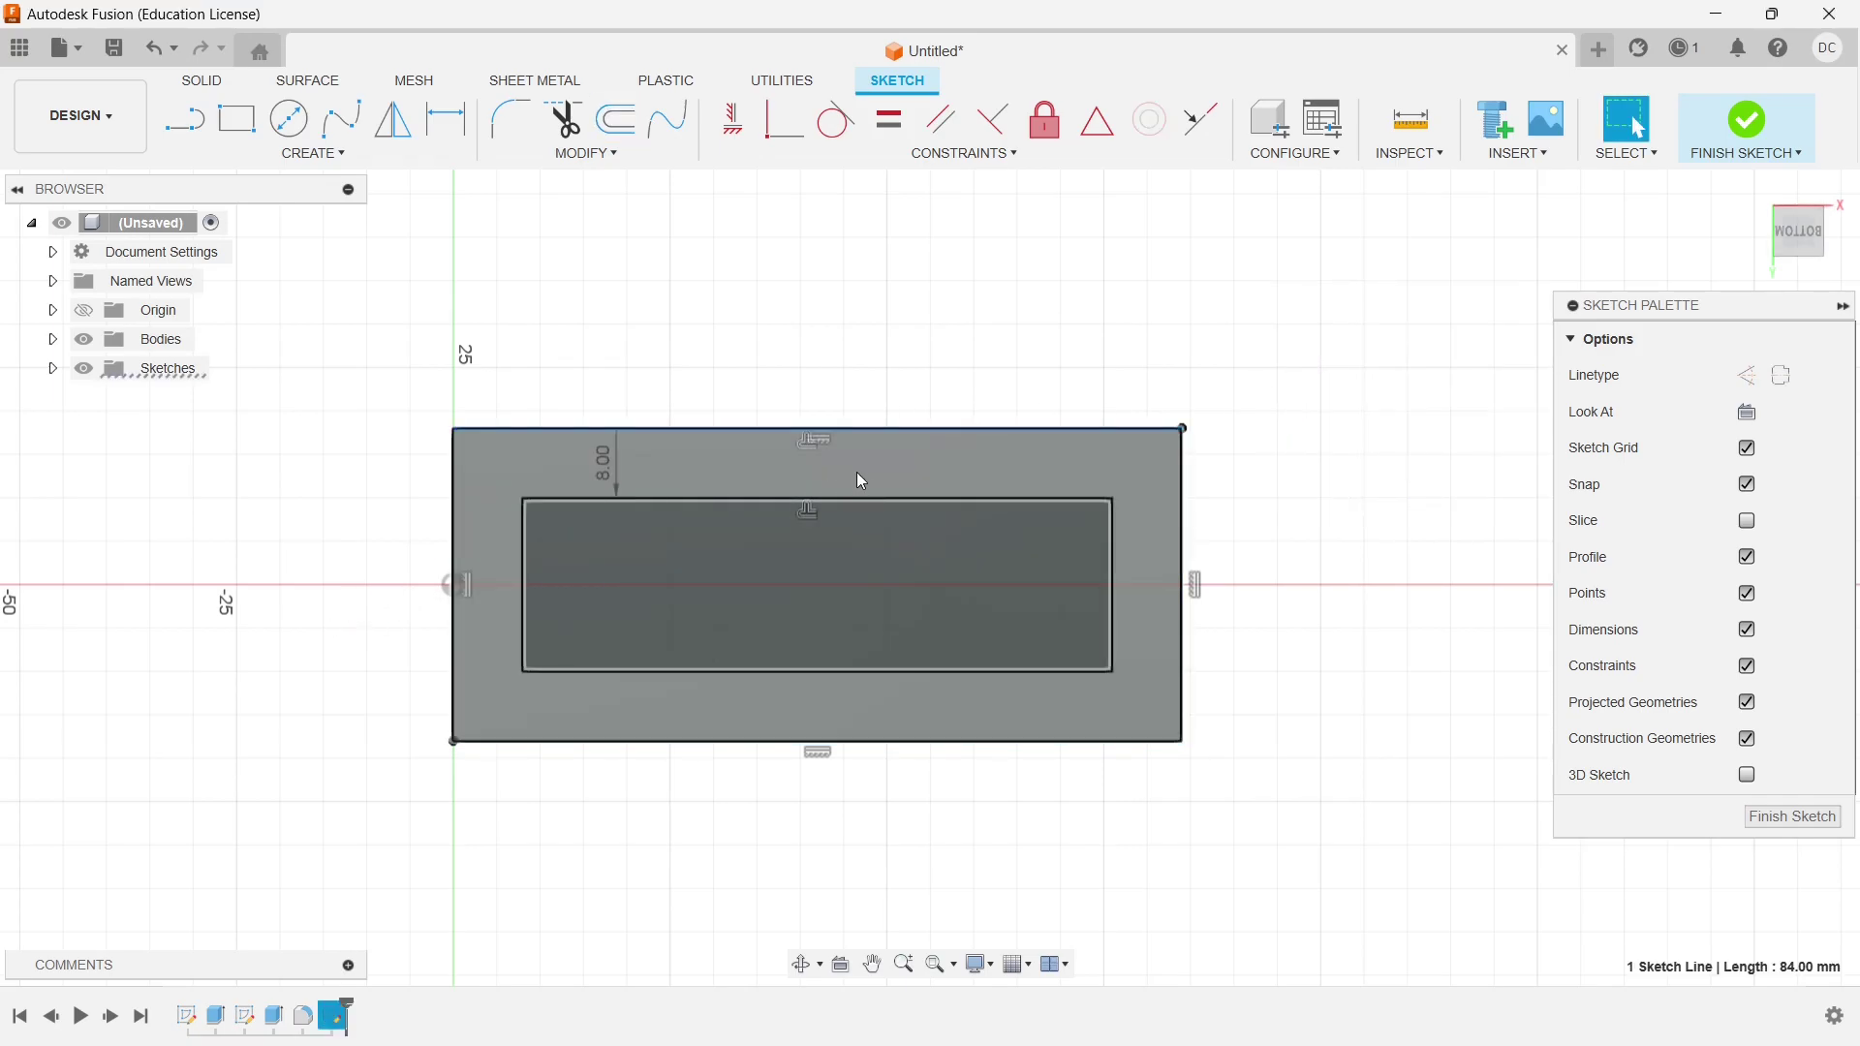
# Delete the outer rectangle's lines from the underside sketch, keeping the inner offset rectangle
pyautogui.click(1182, 502)
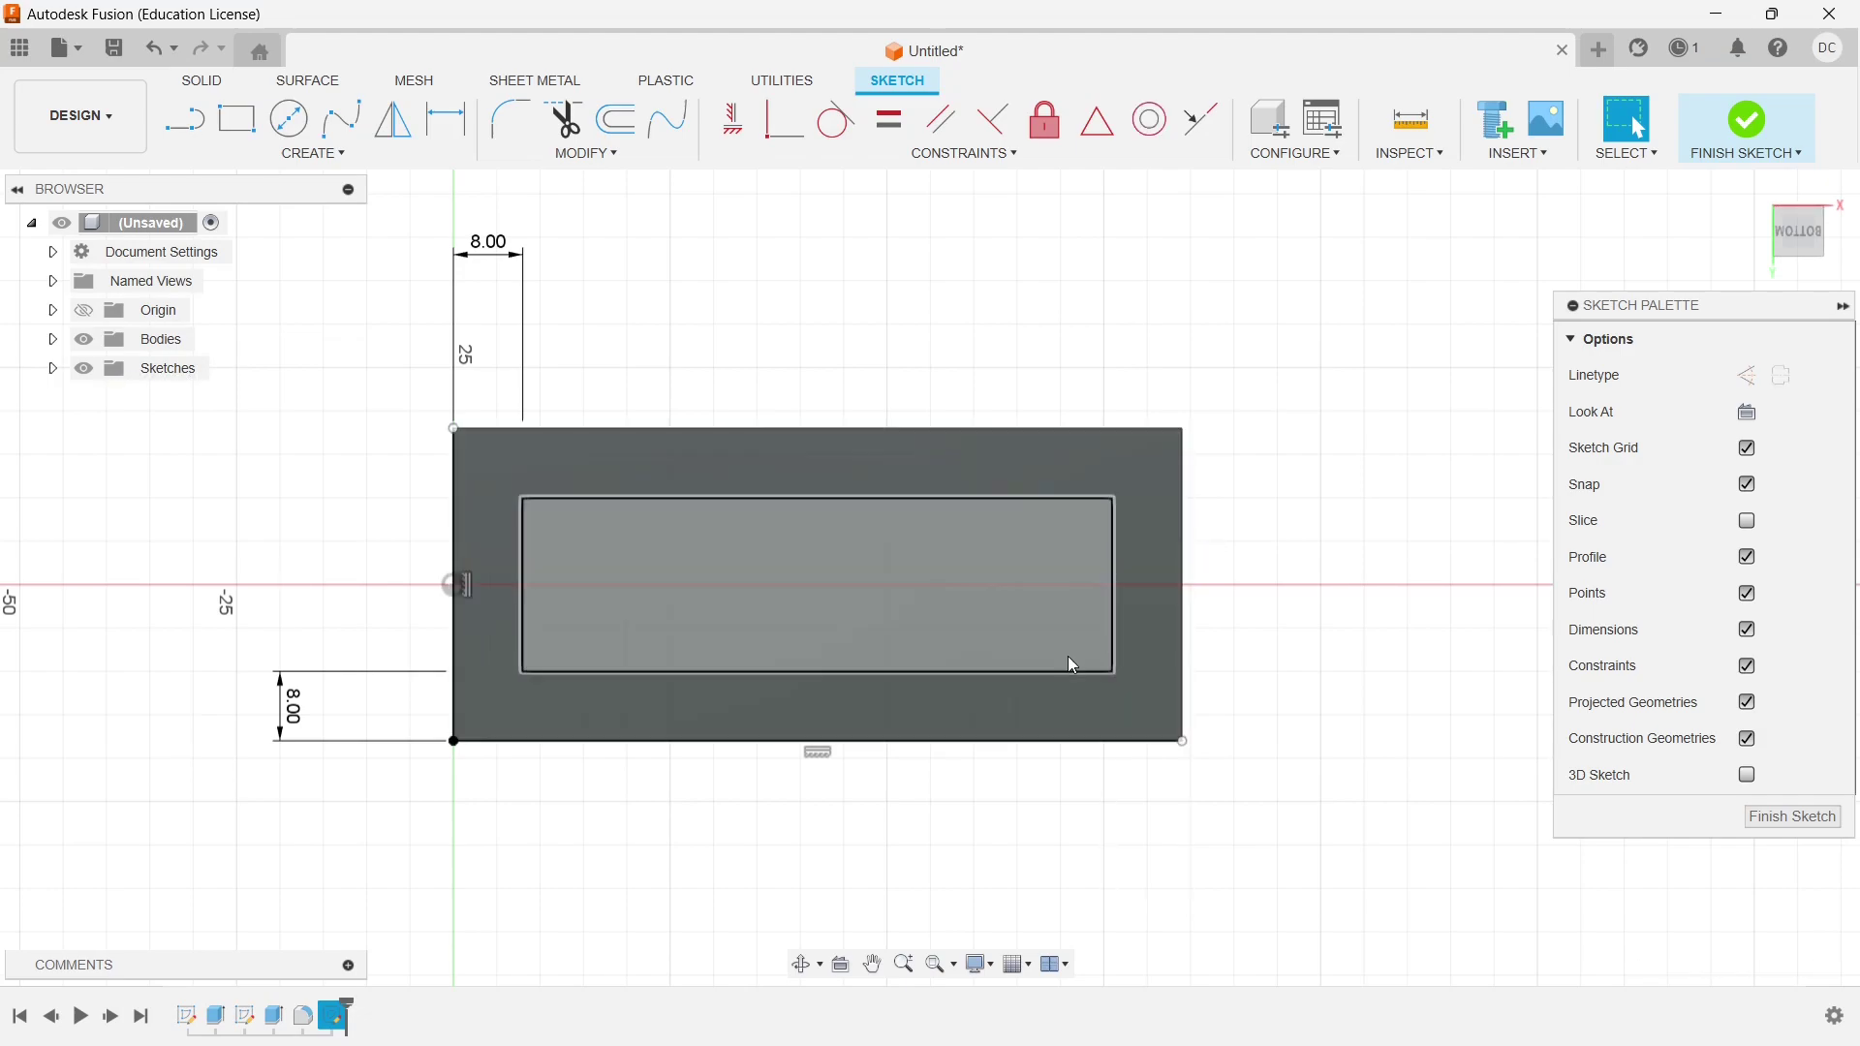
pyautogui.hotkey('ctrl', 'z')
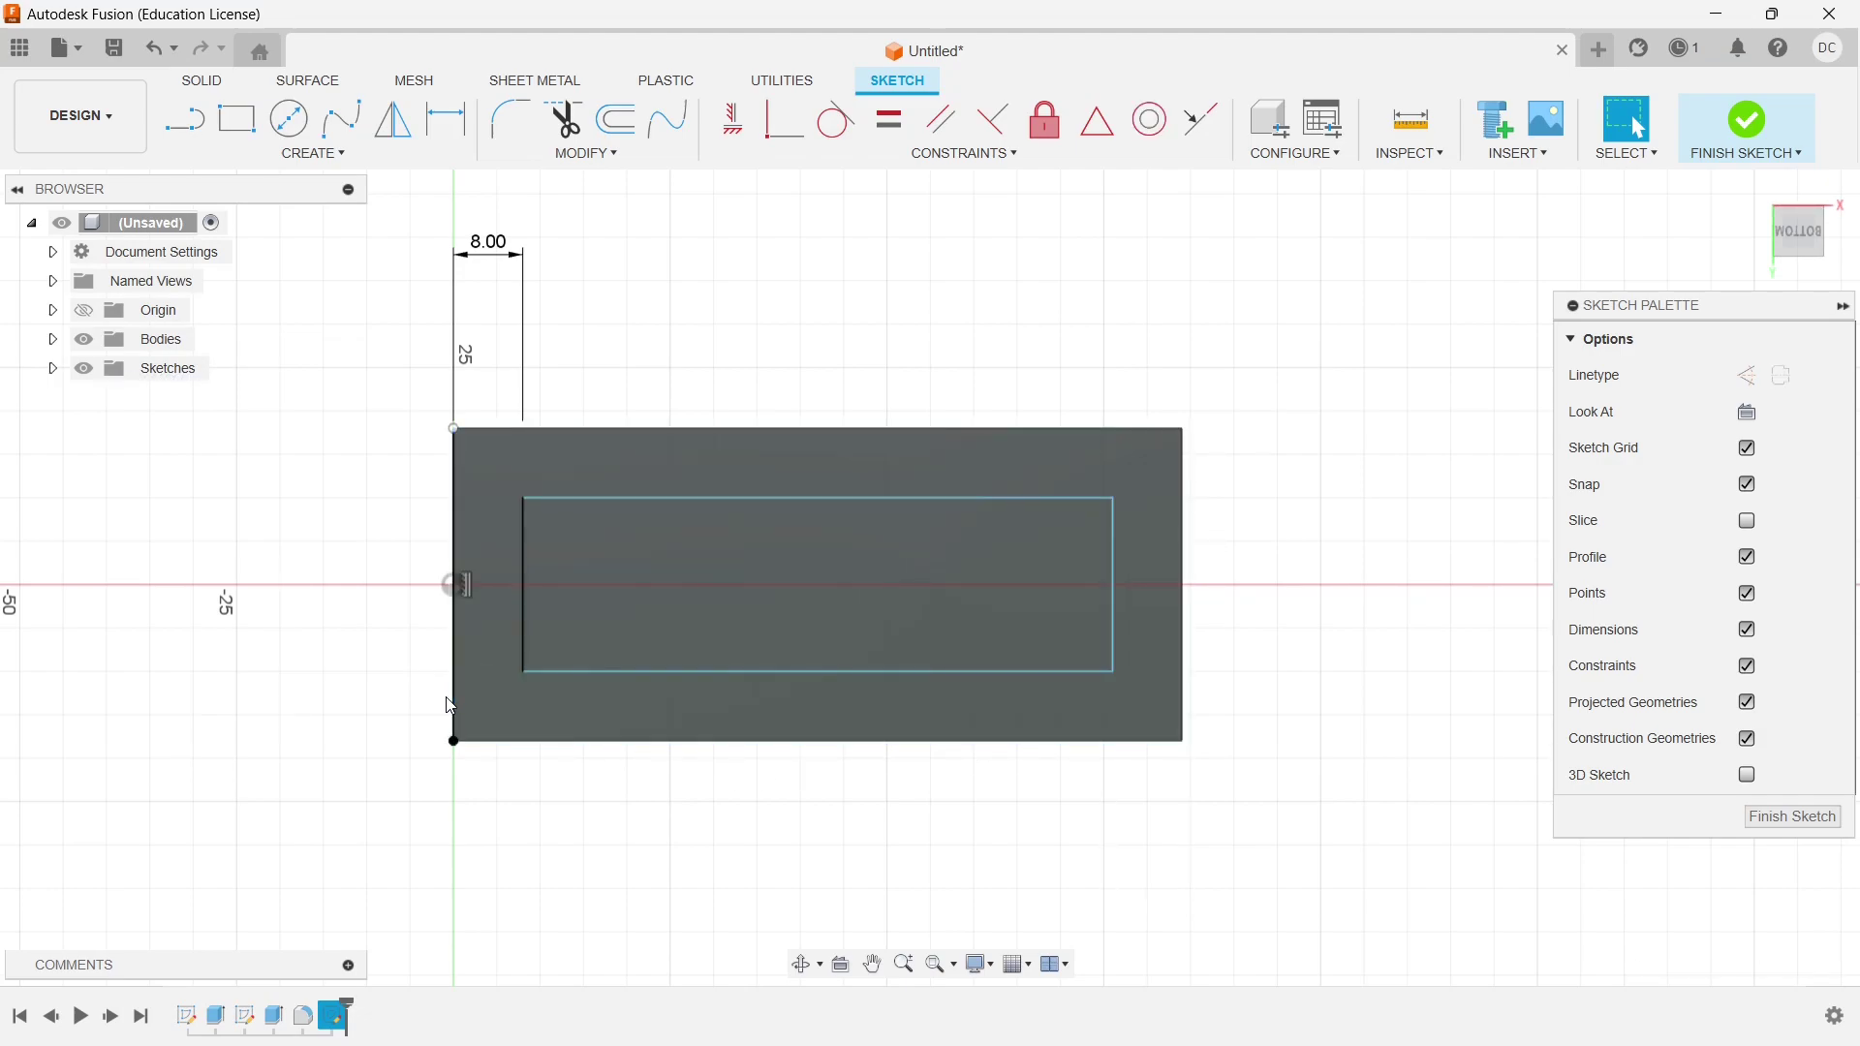
pyautogui.hotkey('ctrl', 'z')
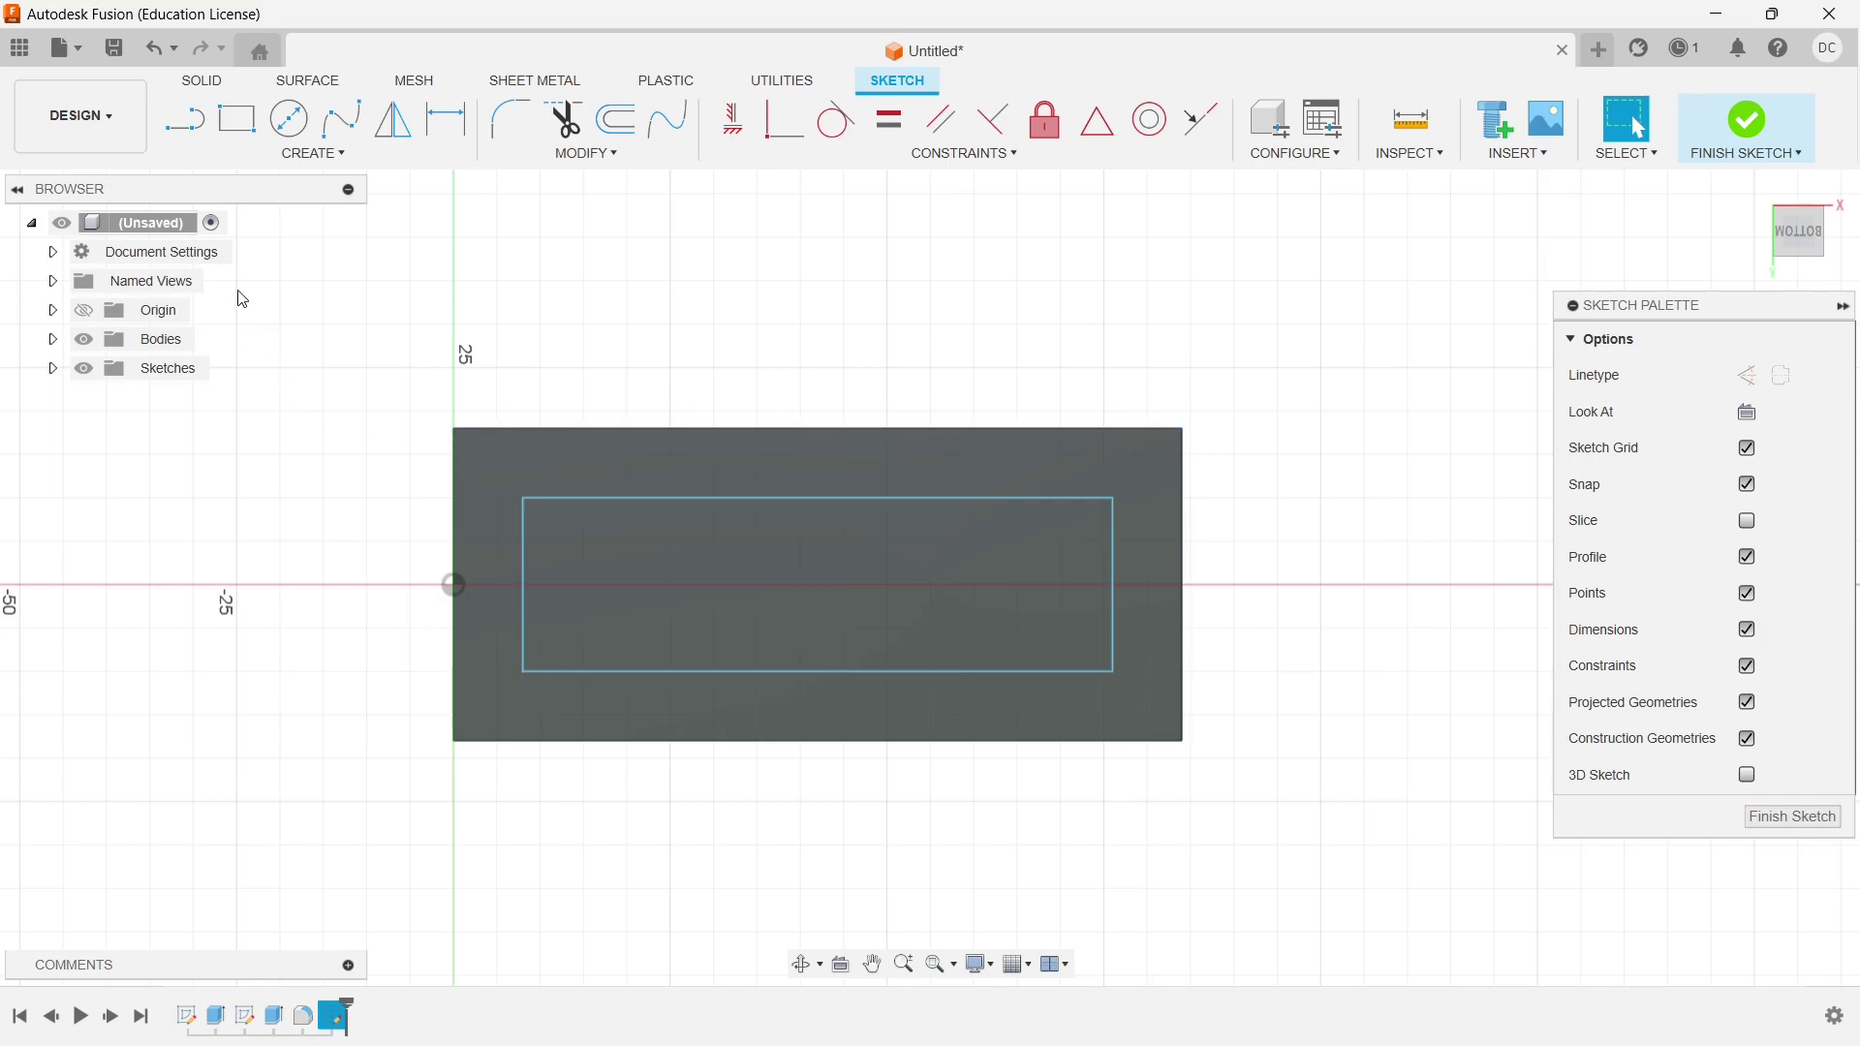
# Check the hole position in the Whiteboard underside sketch, return to Fusion and draw a 31 mm horizontal line from the origin along the centerline
pyautogui.click(183, 139)
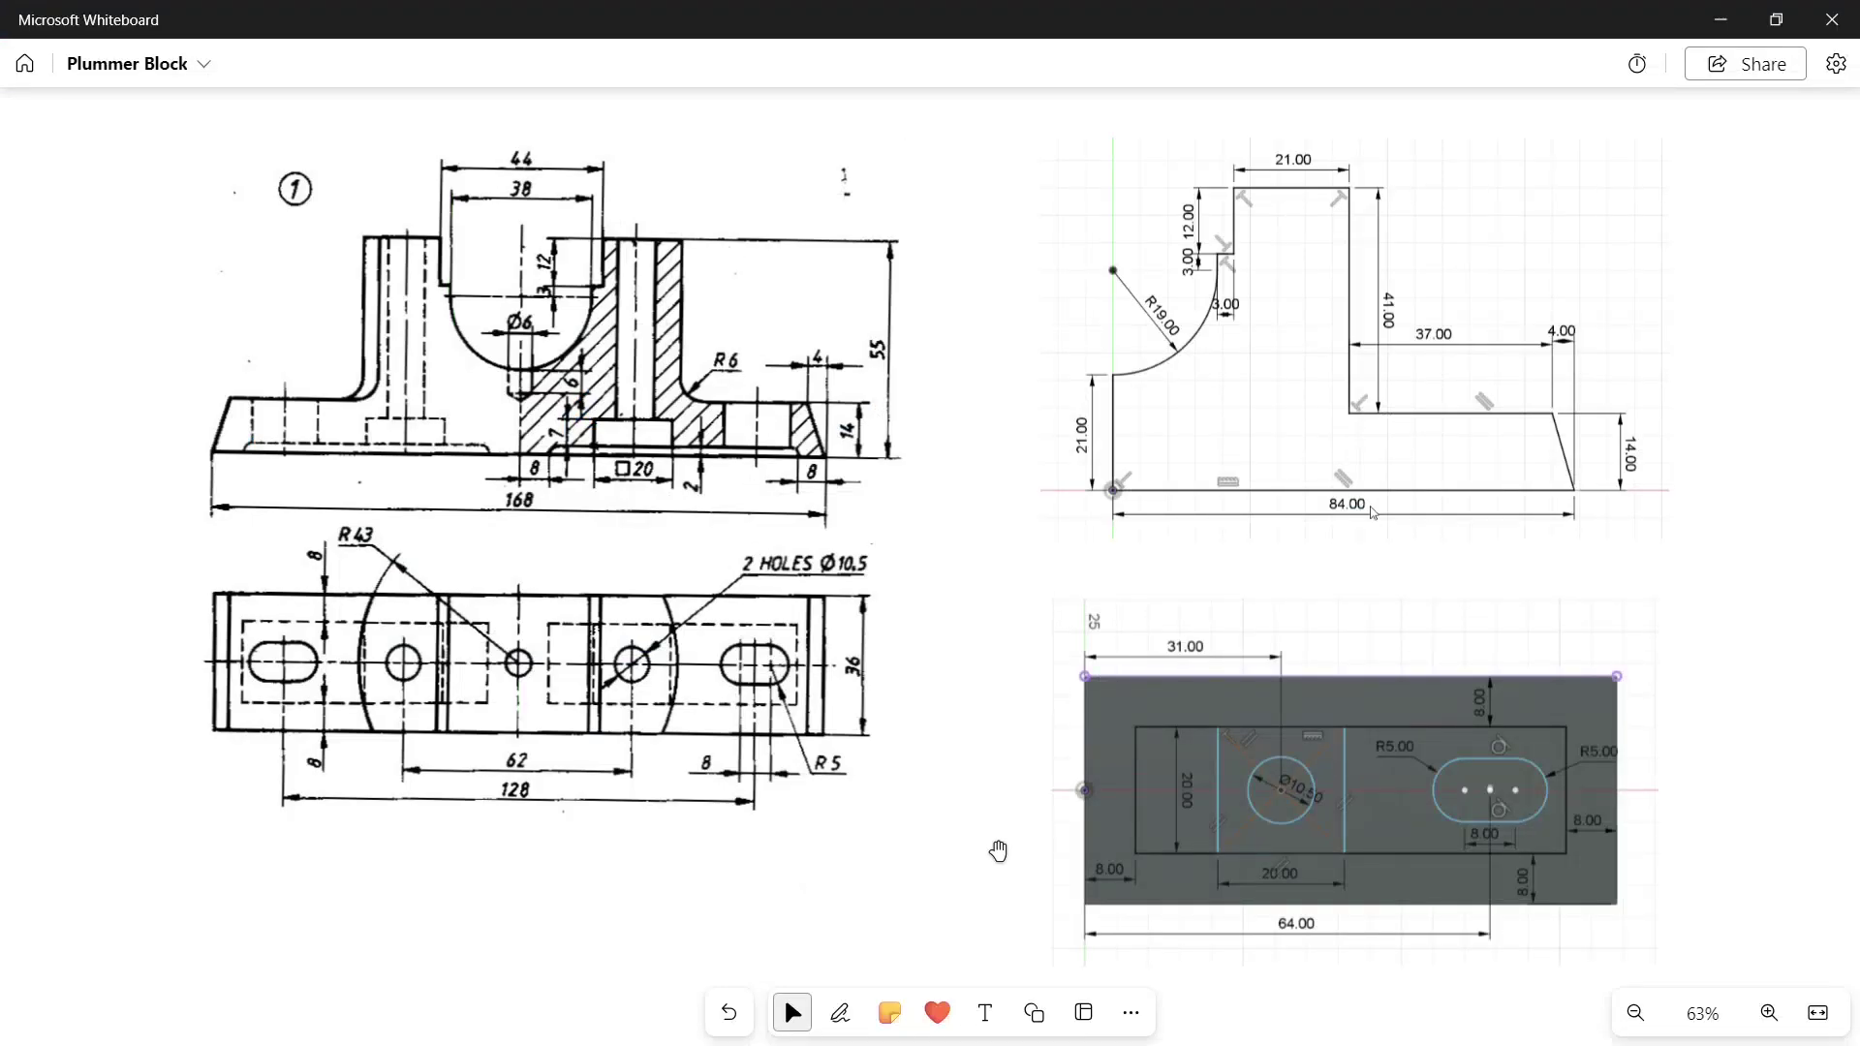
pyautogui.click(1094, 806)
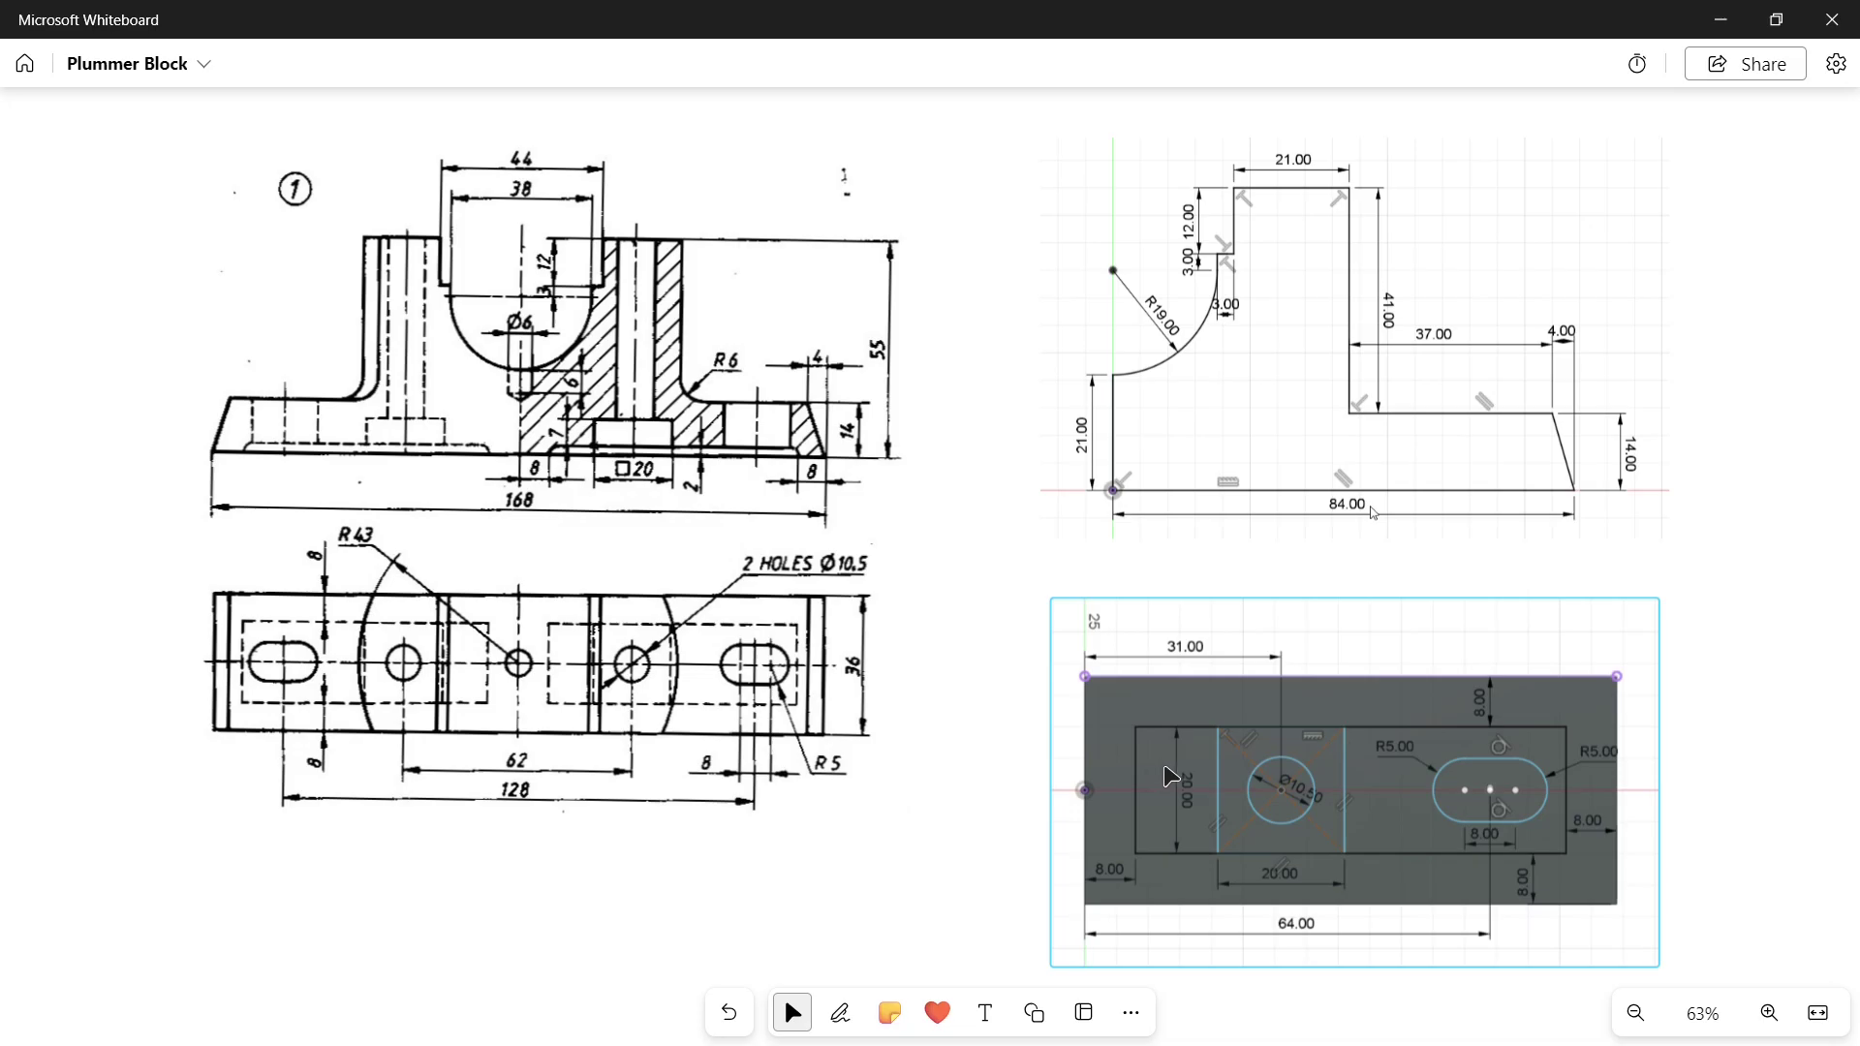
pyautogui.hotkey('alt', 'Tab')
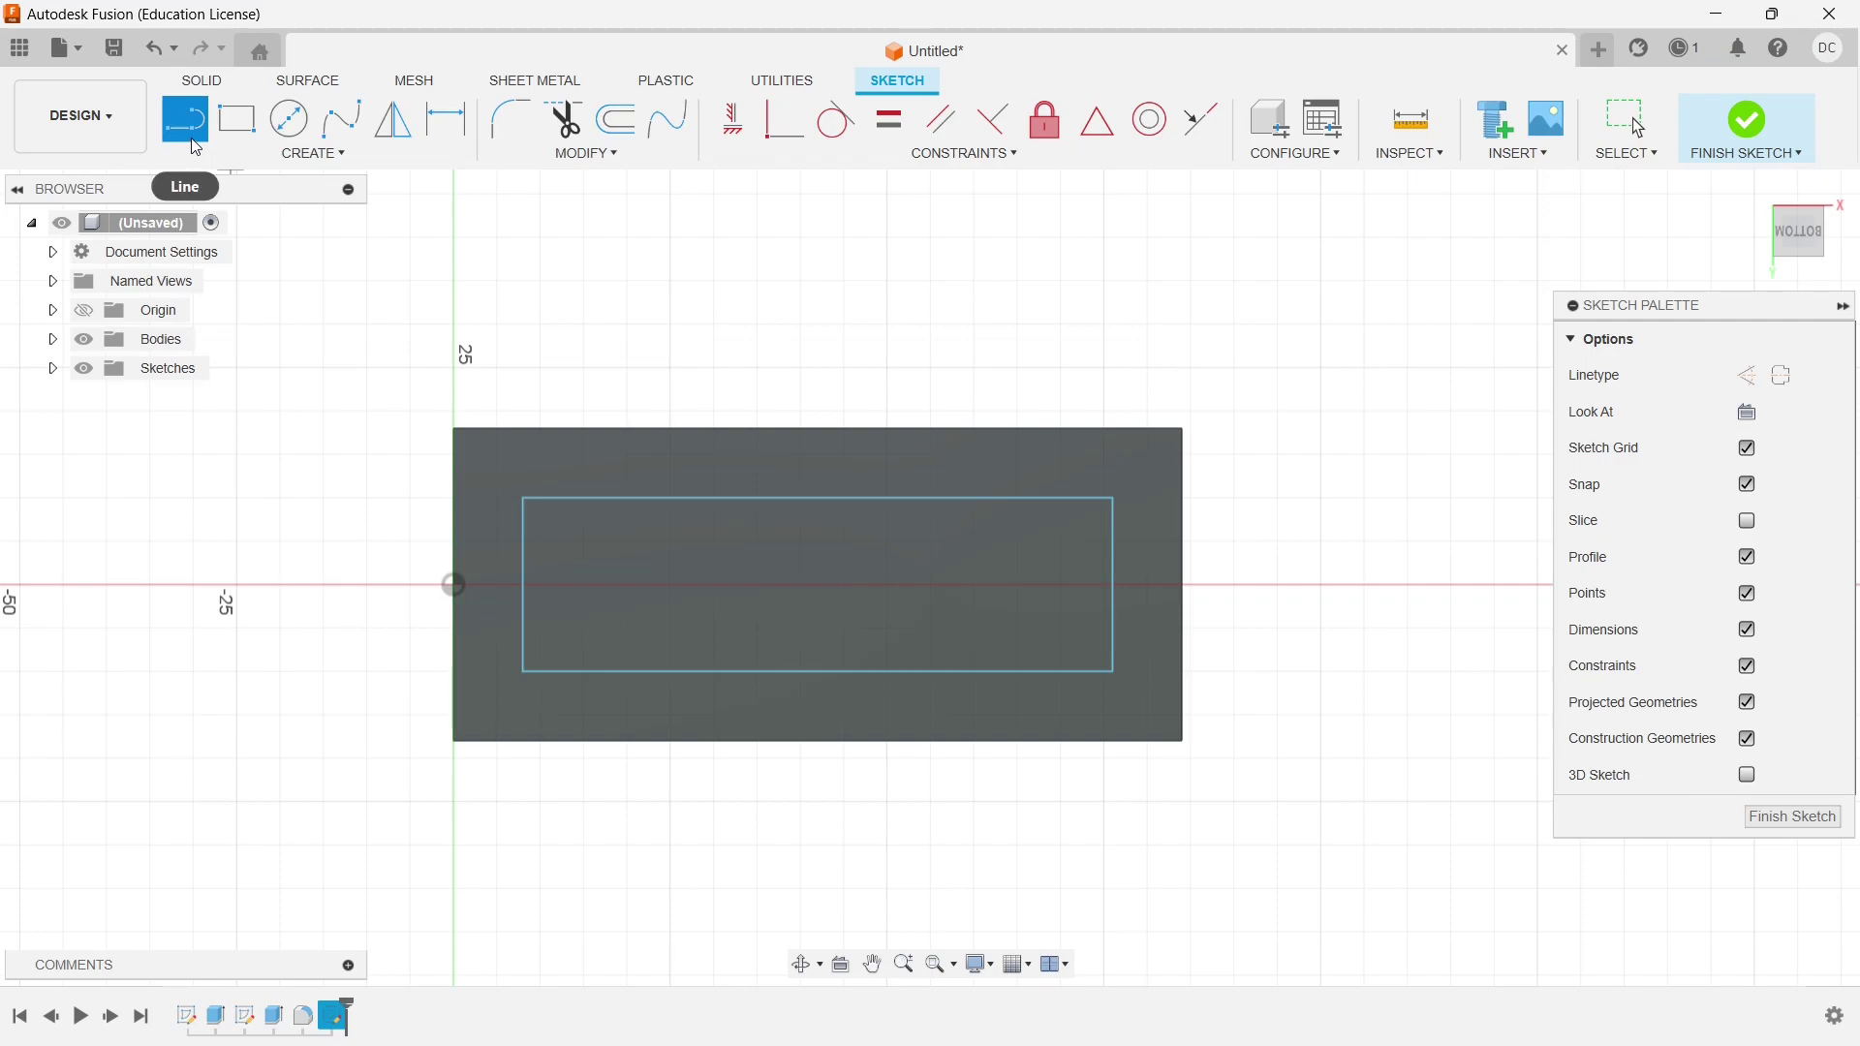
pyautogui.click(453, 585)
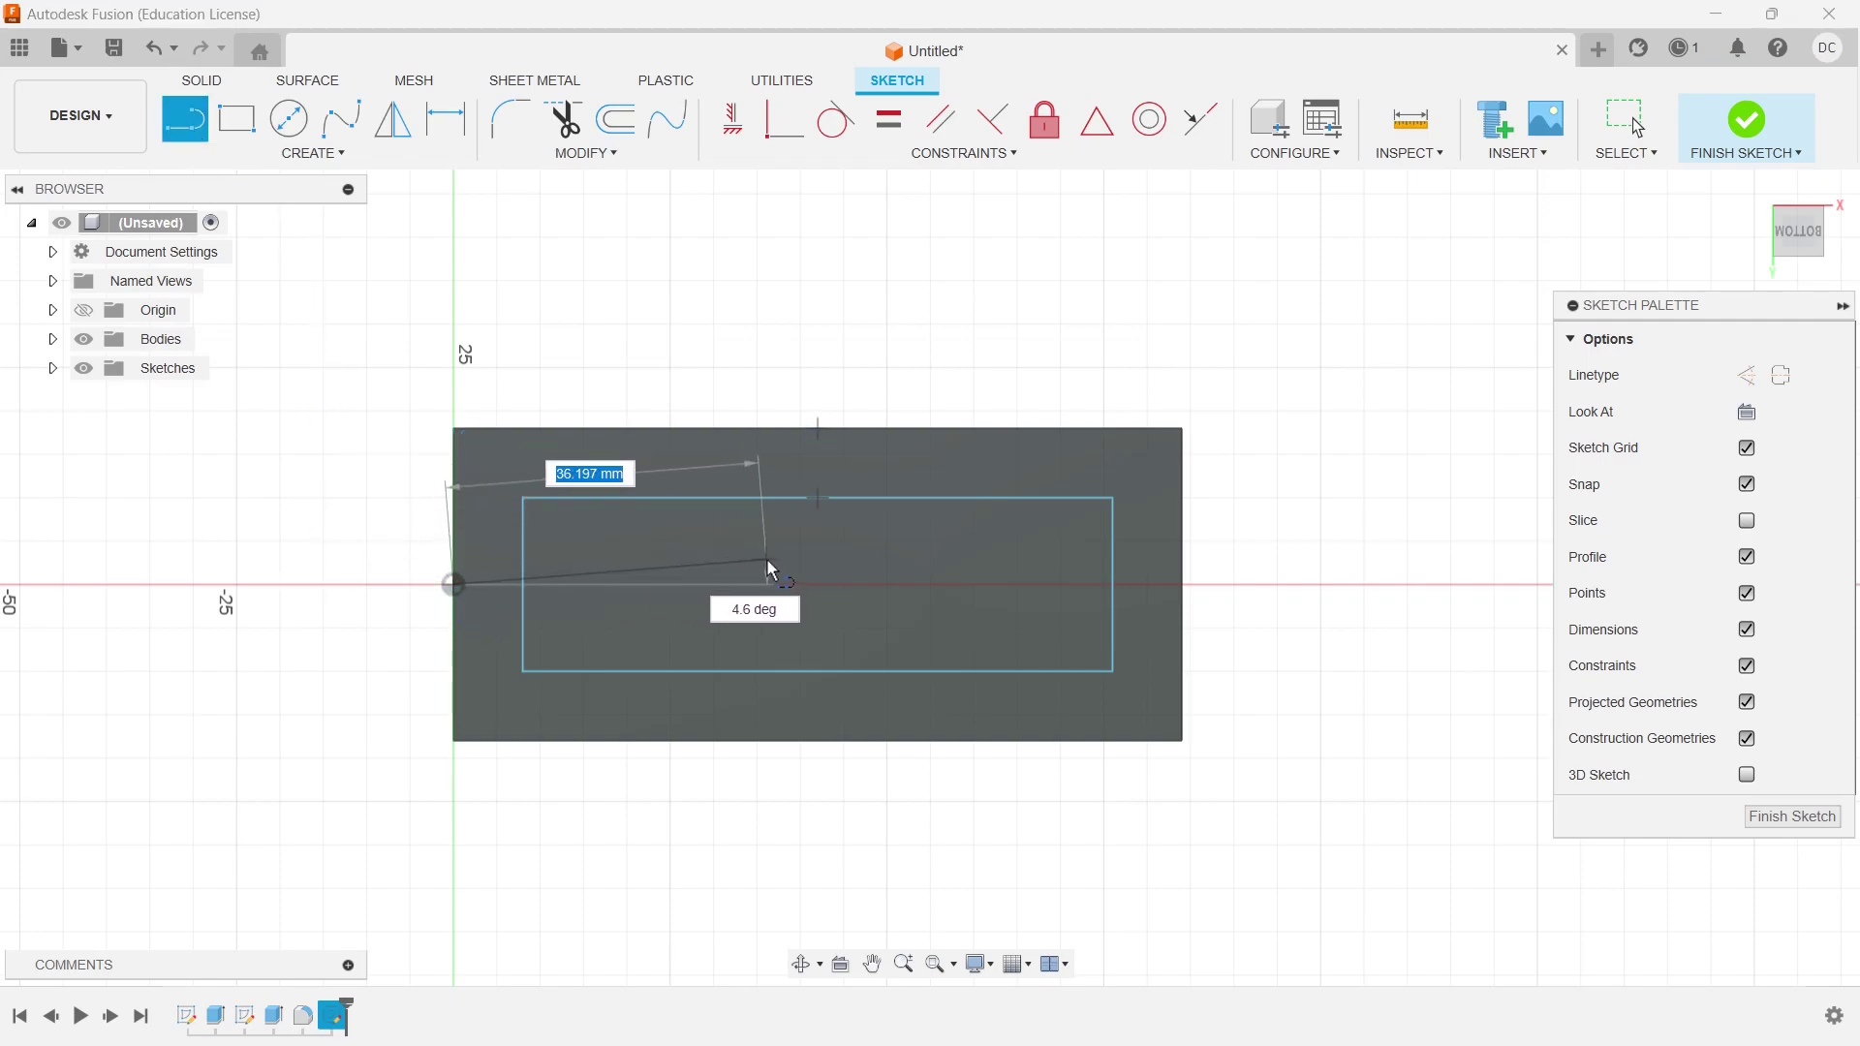
pyautogui.write('31')
pyautogui.press('Tab')
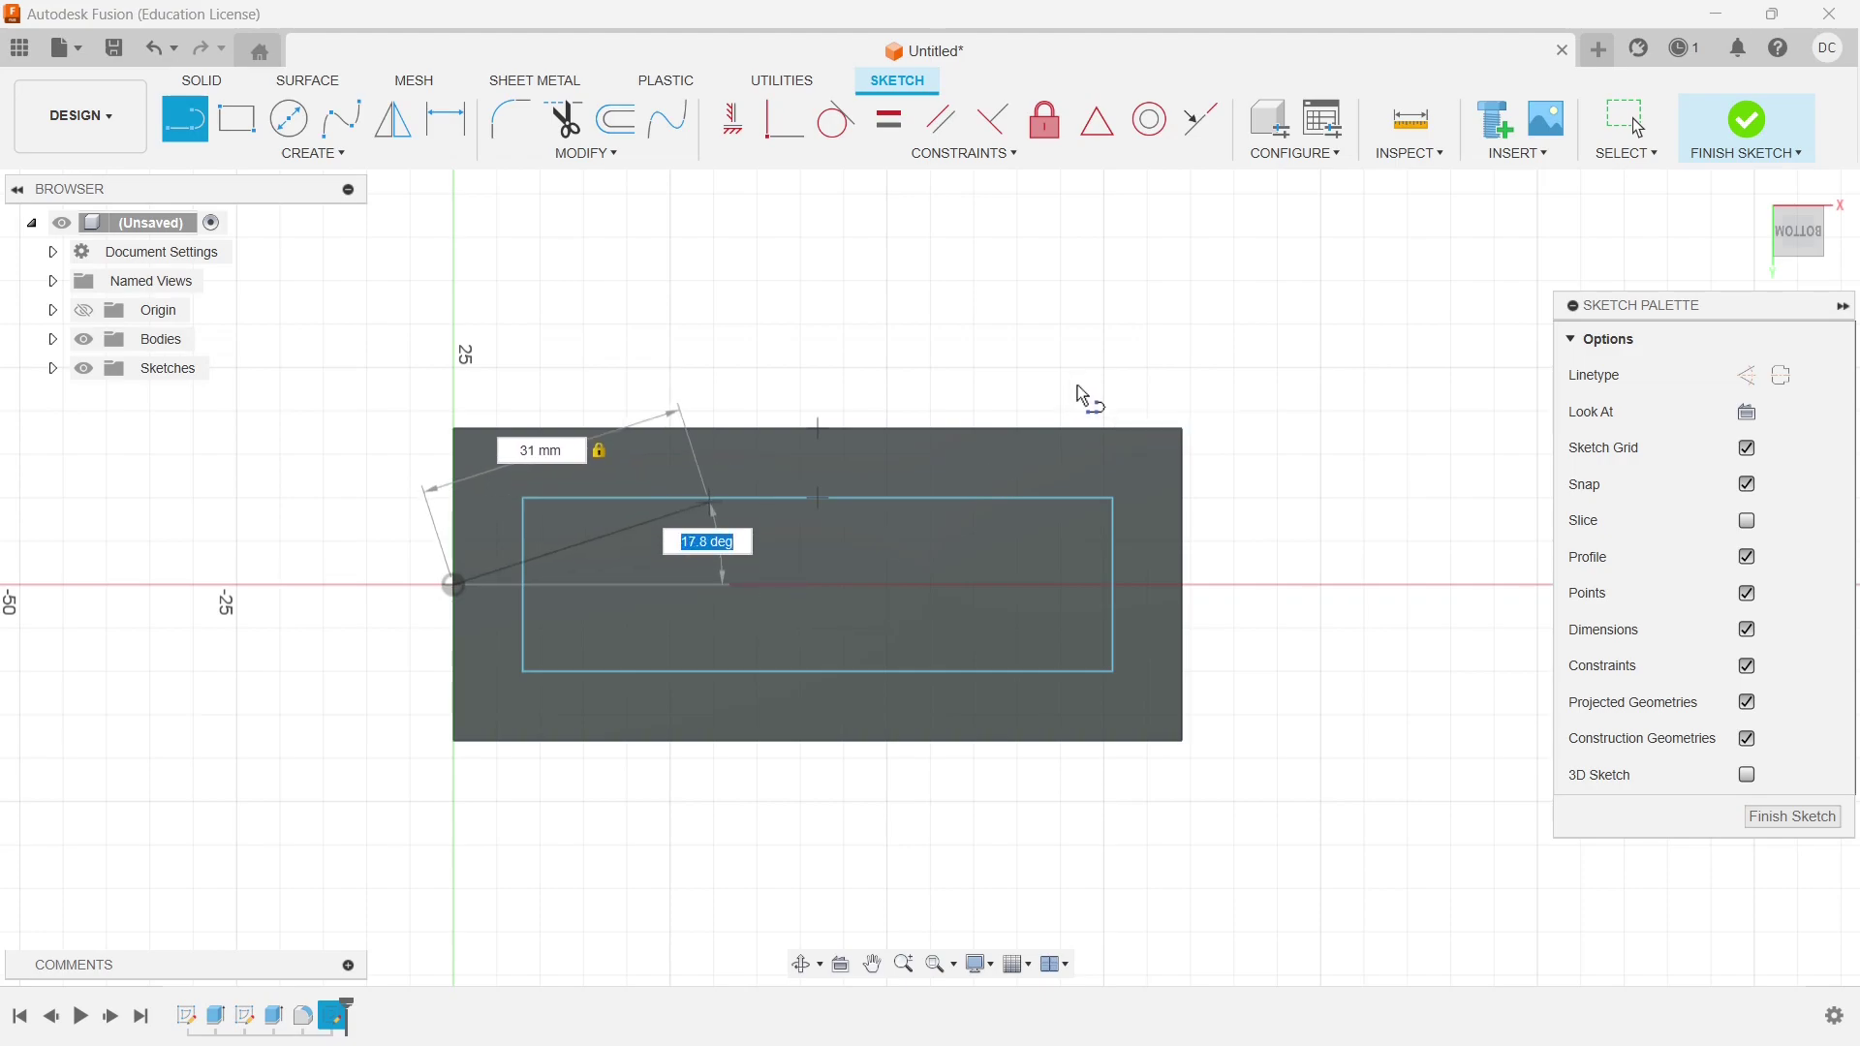
pyautogui.click(909, 601)
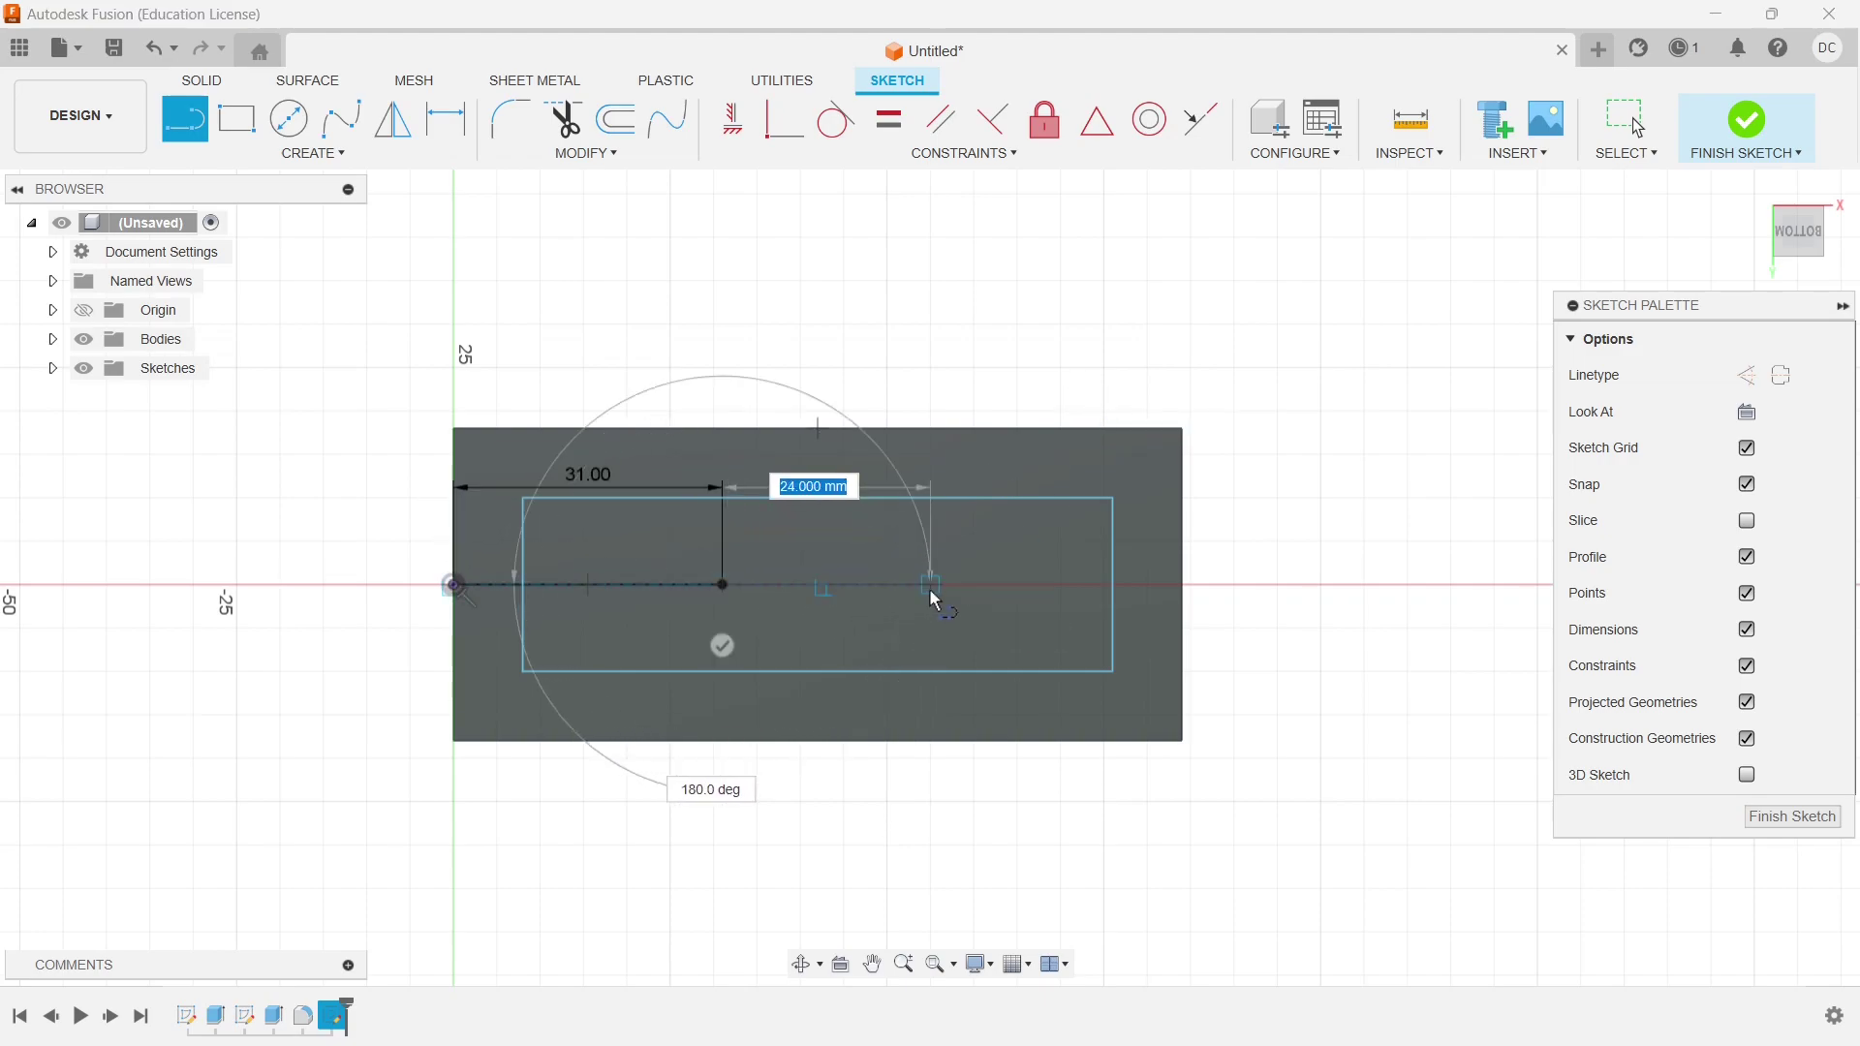
pyautogui.press('Escape')
# Draw a circle of 10.5 mm diameter centred on the free end of the 31 mm line
pyautogui.click(288, 119)
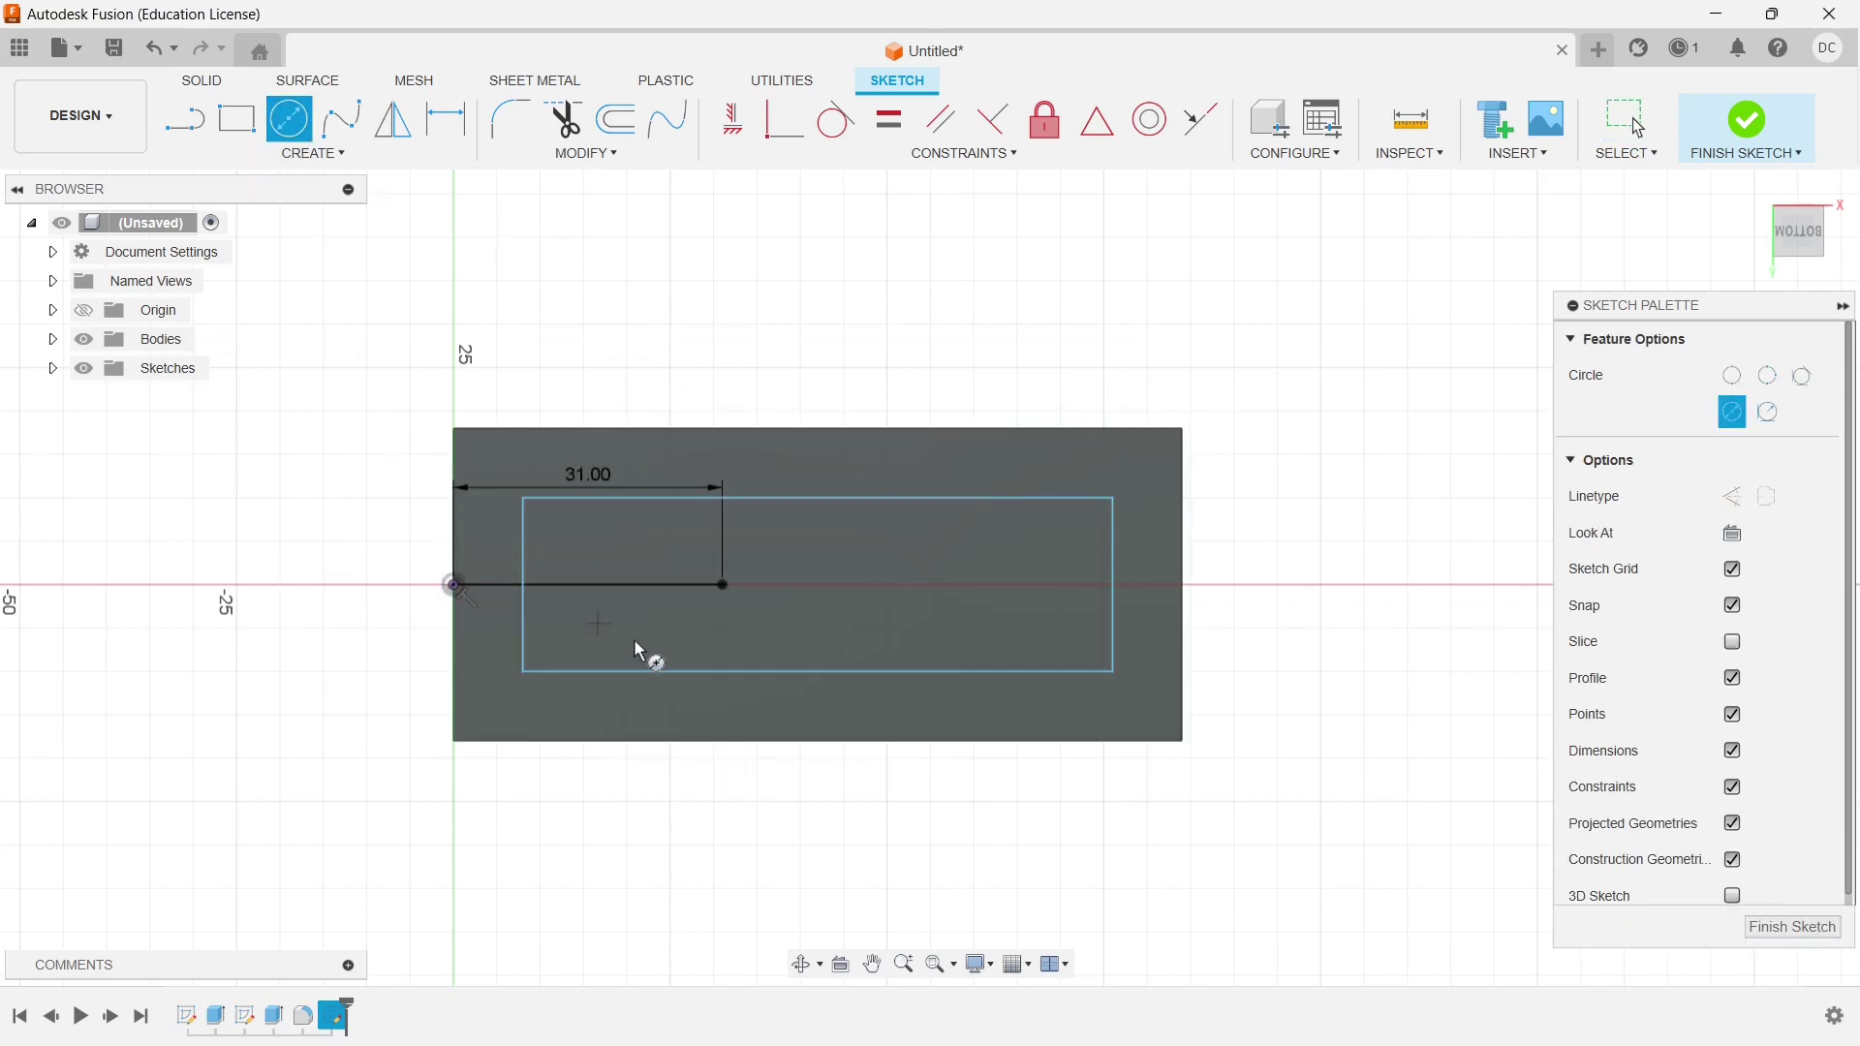
pyautogui.click(723, 584)
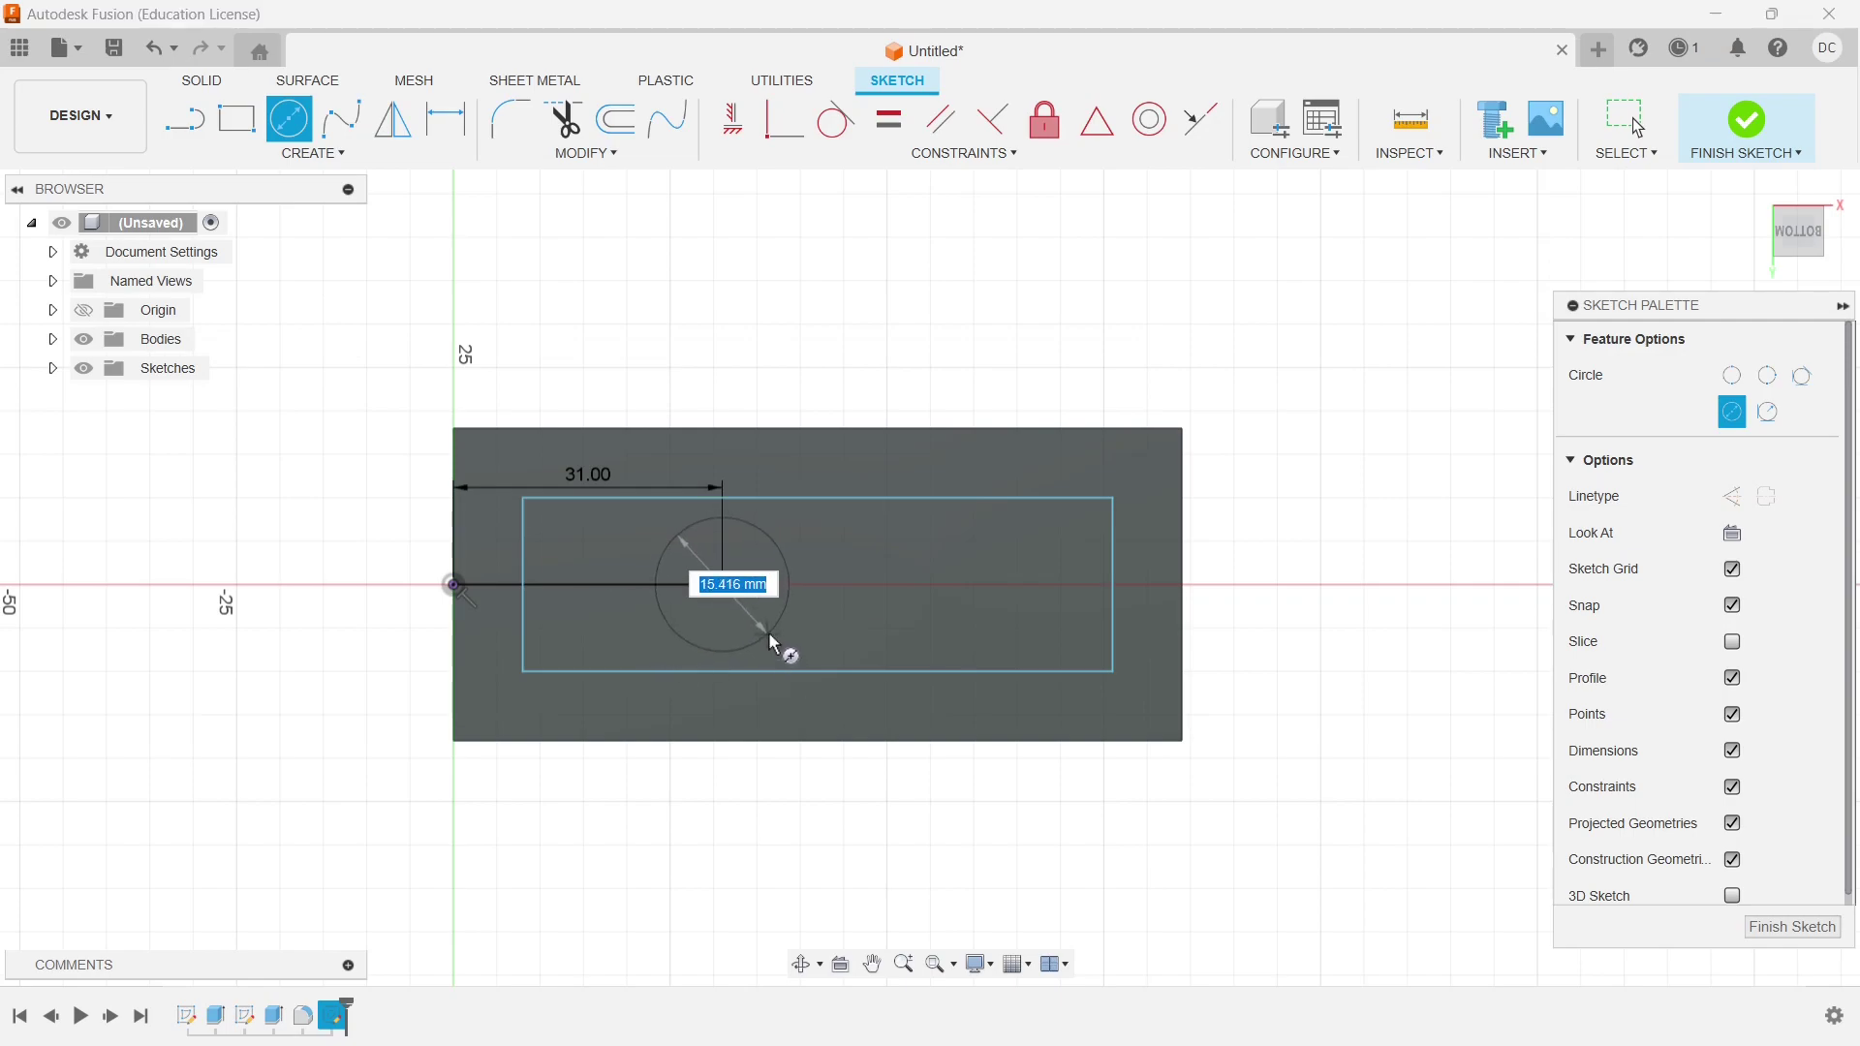
pyautogui.write('10')
pyautogui.press('Return')
pyautogui.press('Escape')
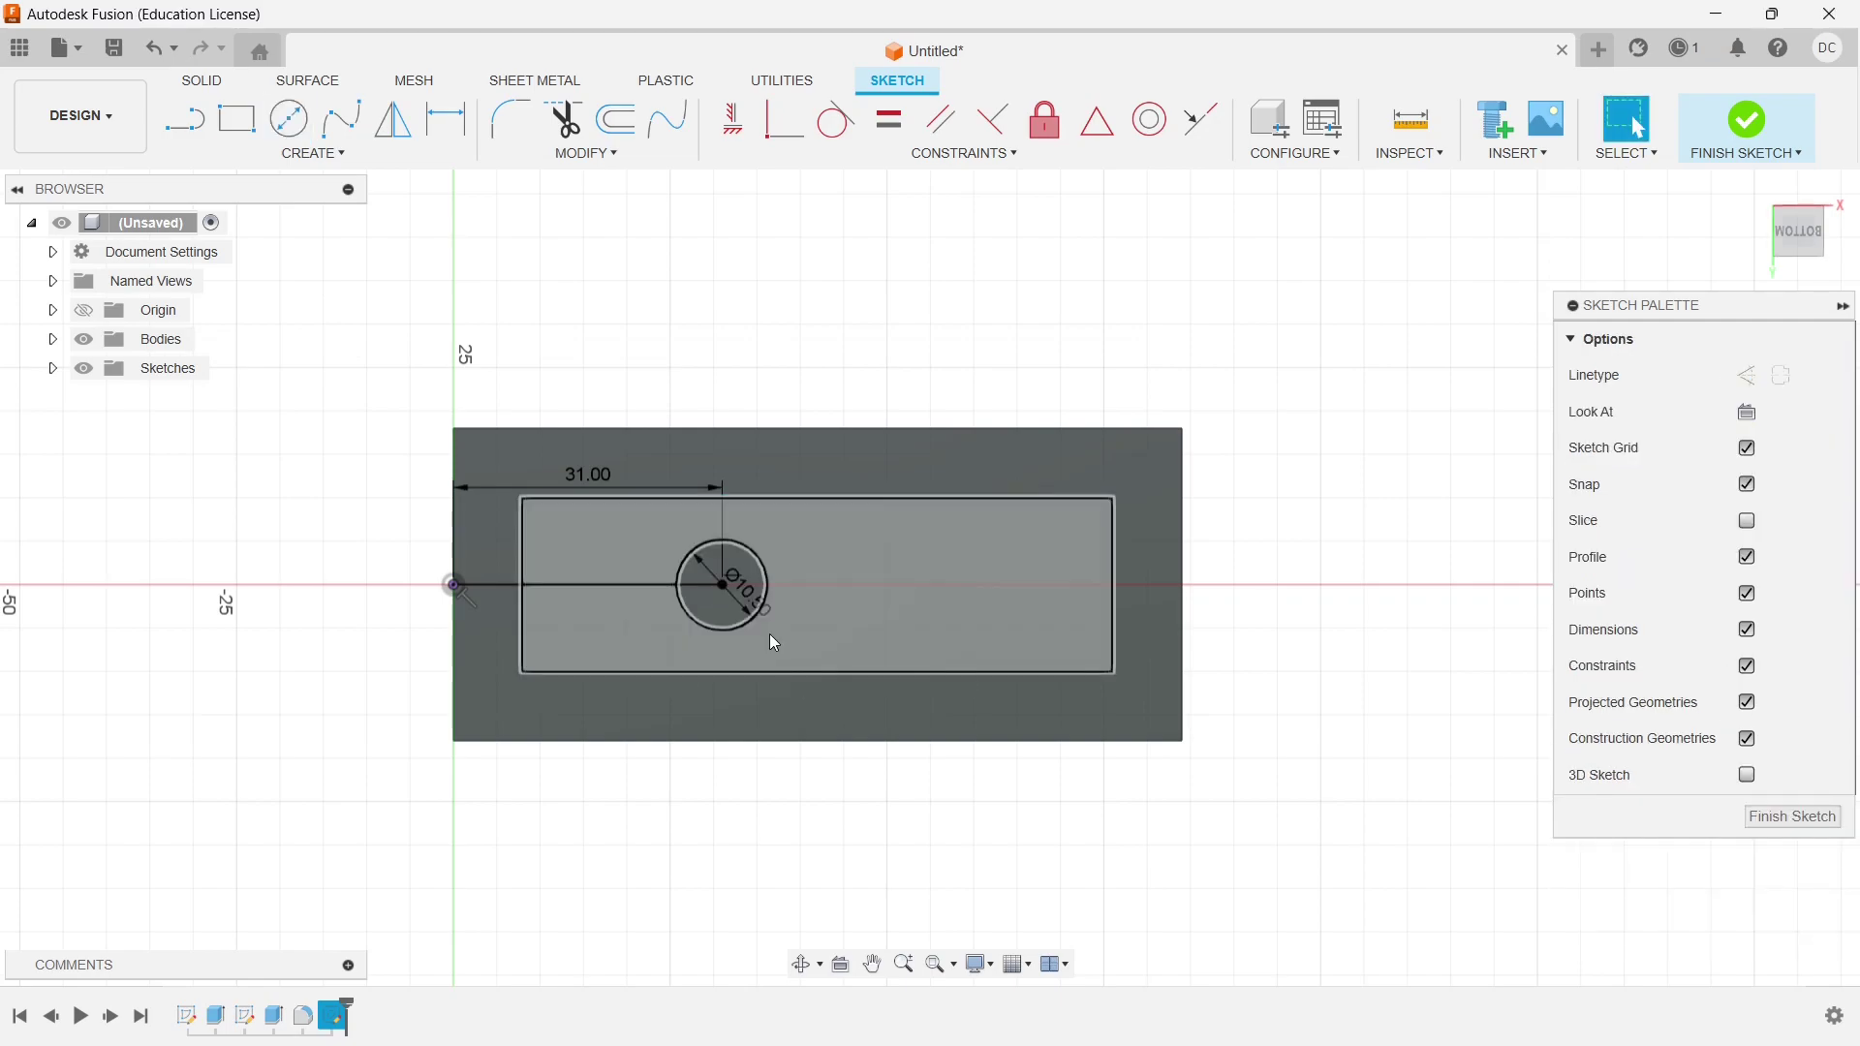
pyautogui.click(341, 119)
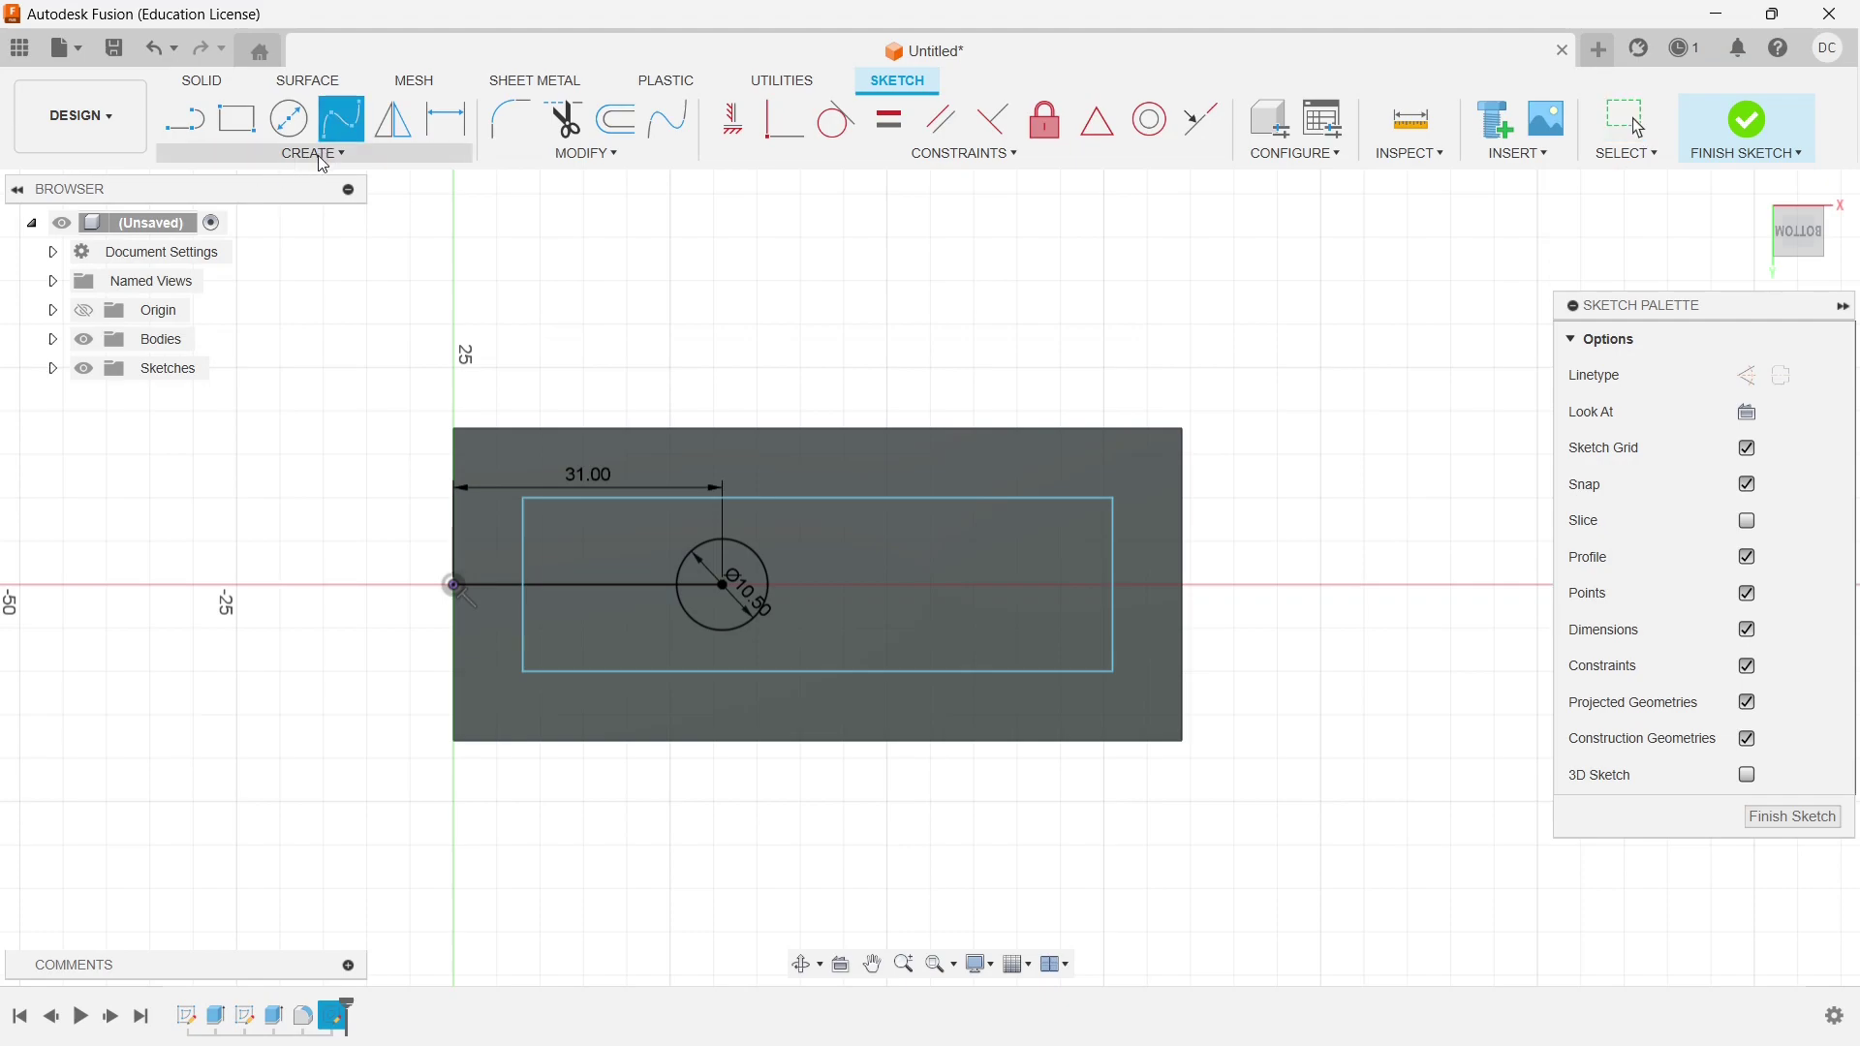
# Draw a 20 mm by 20 mm center rectangle centred on the 10.5 mm hole
pyautogui.click(326, 161)
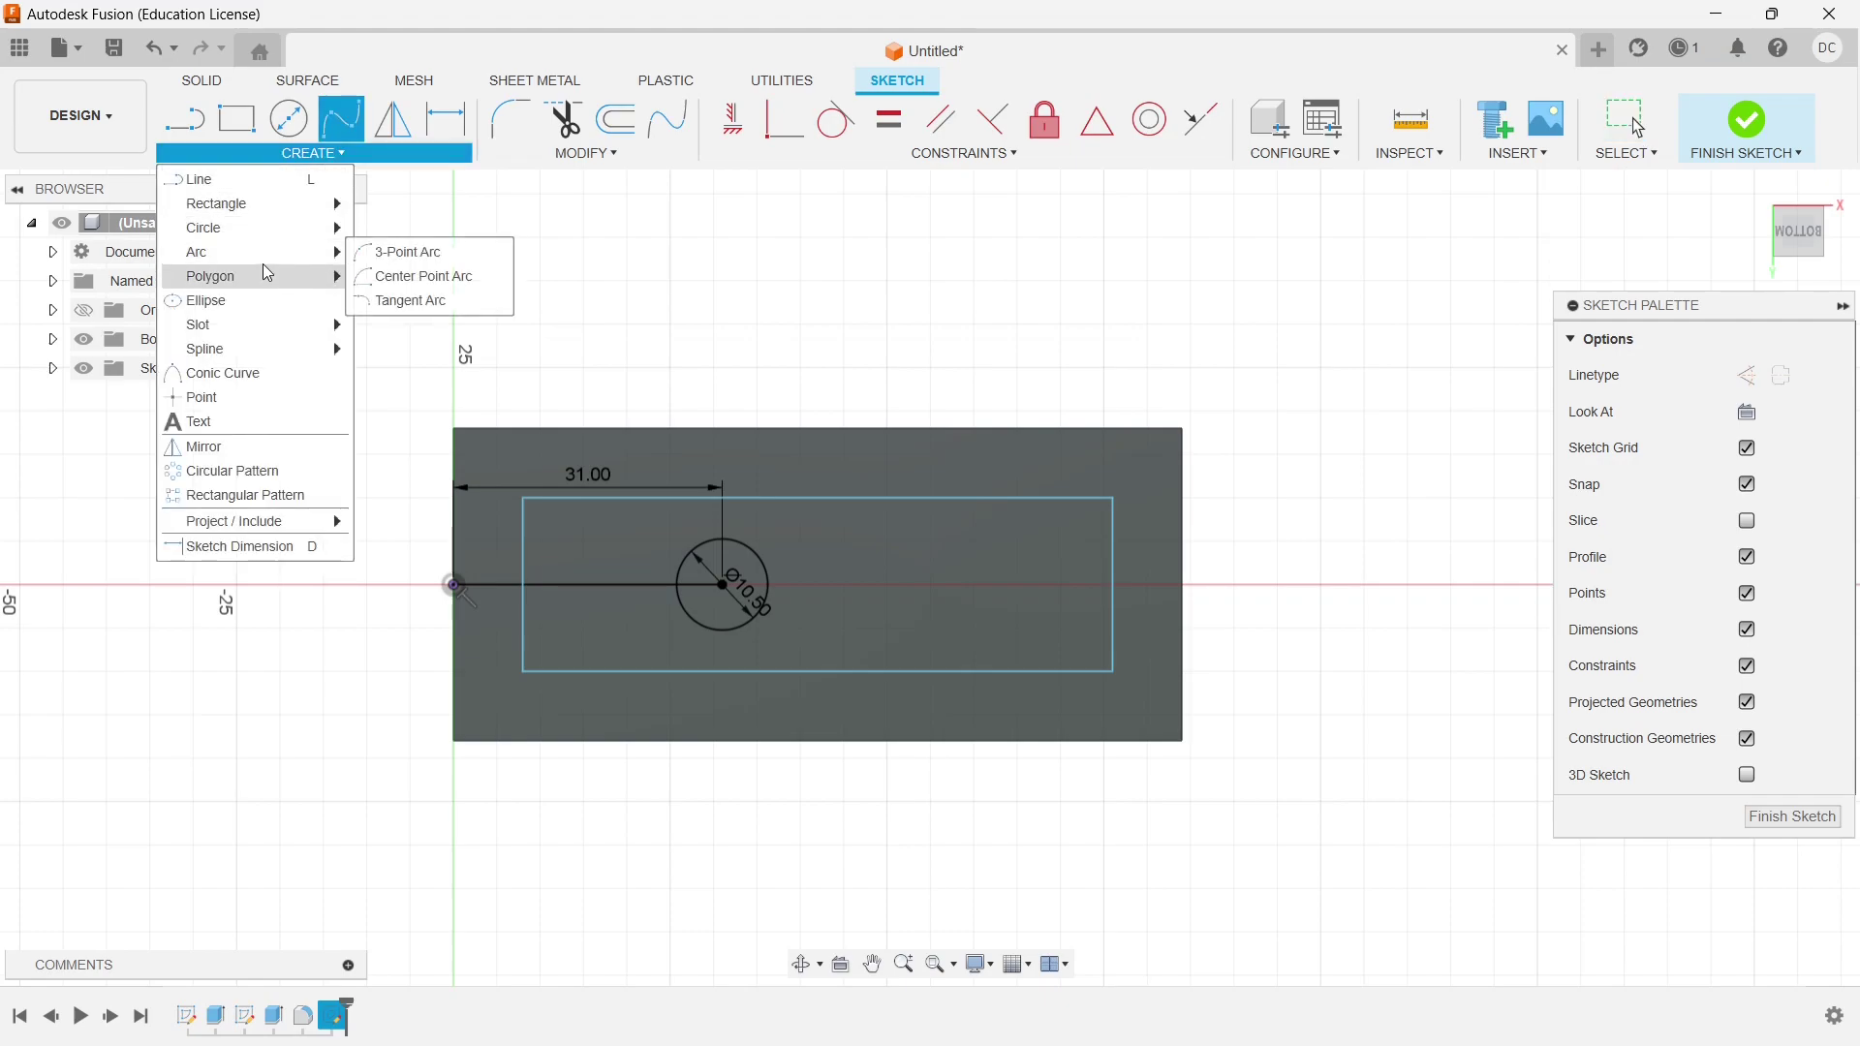
pyautogui.moveTo(284, 213)
pyautogui.click(426, 250)
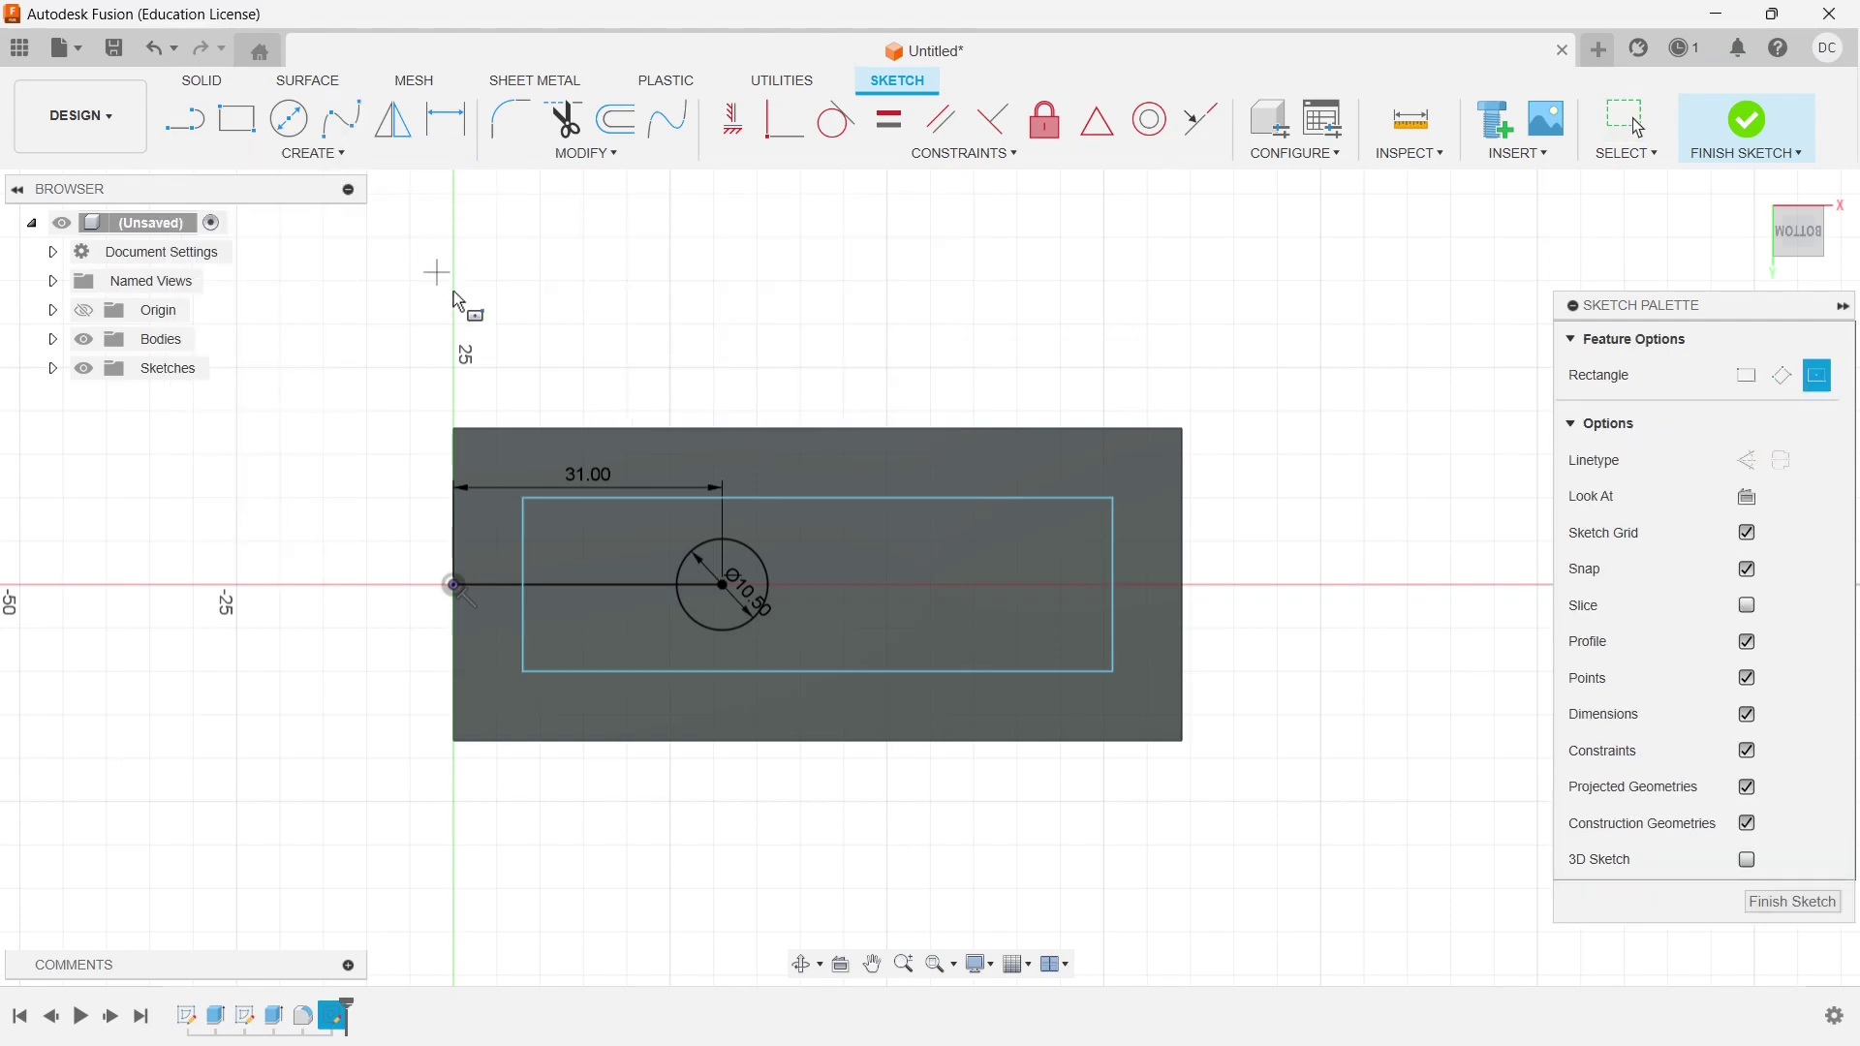
pyautogui.click(725, 587)
pyautogui.write('20')
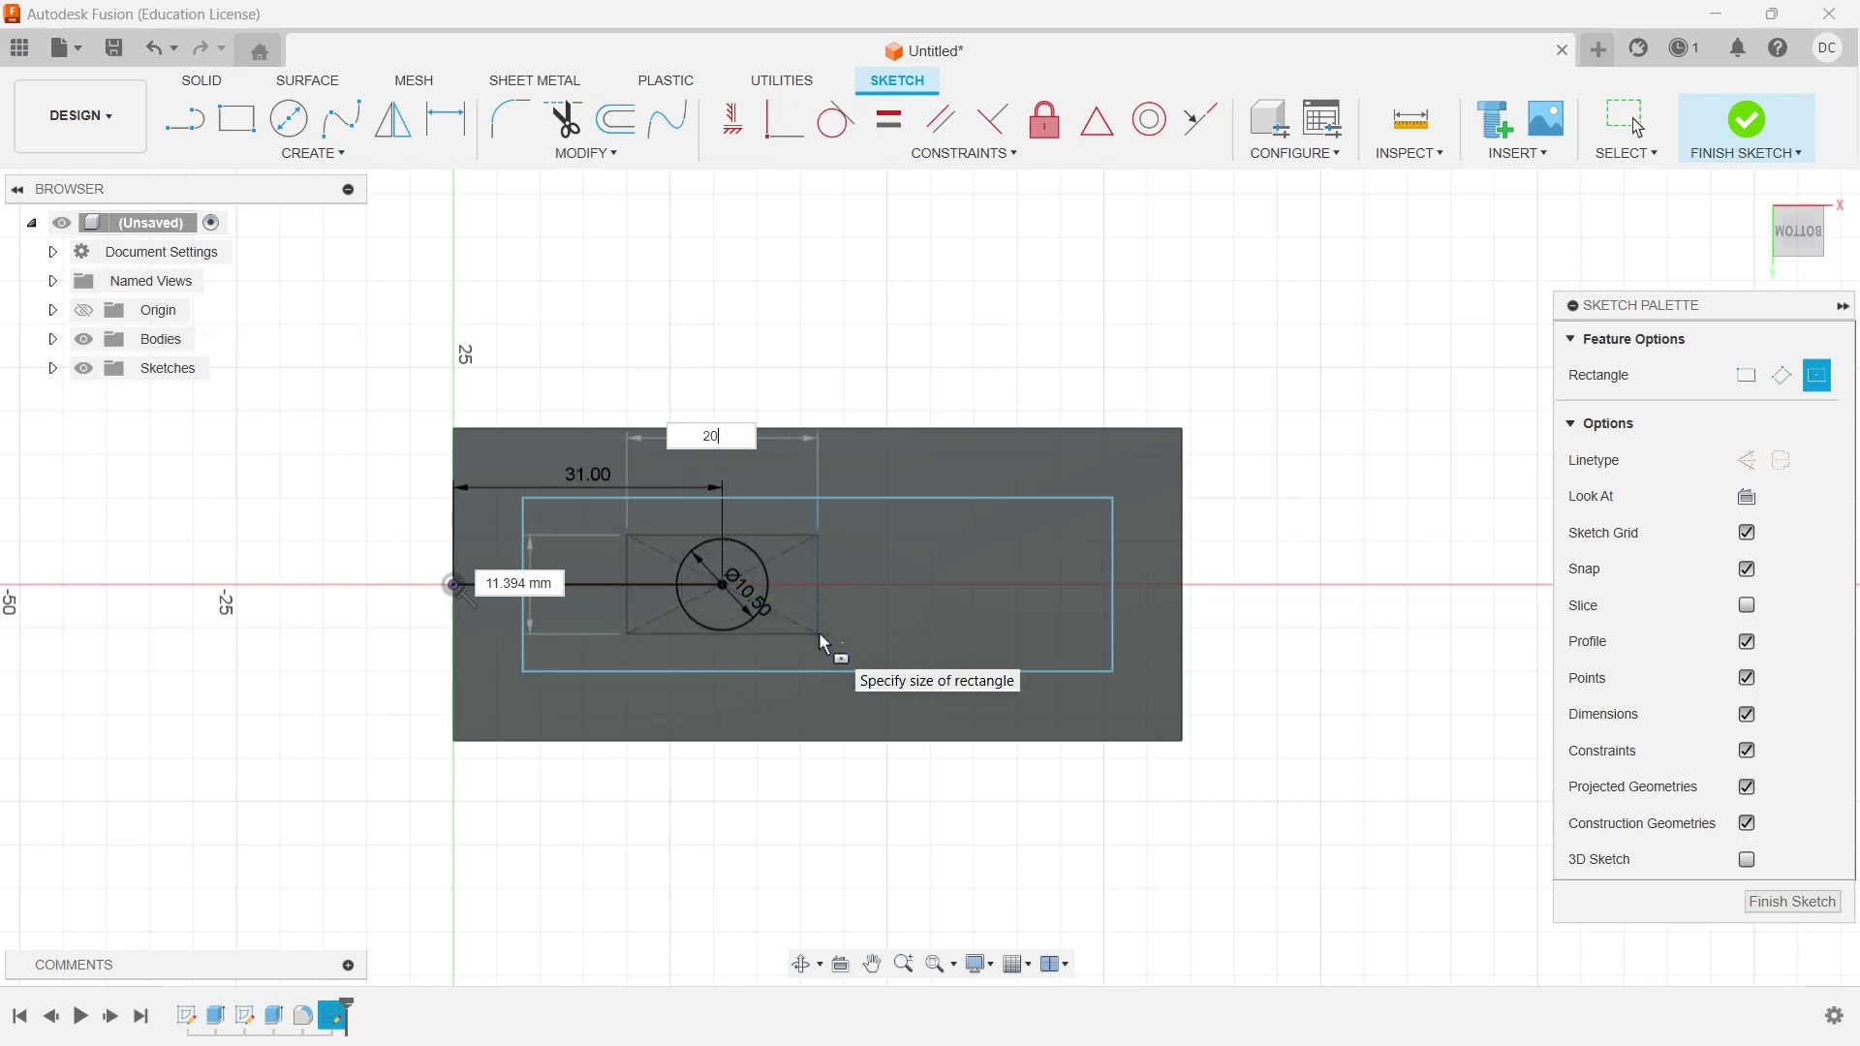
pyautogui.press('Tab')
pyautogui.write('20')
pyautogui.press('Tab')
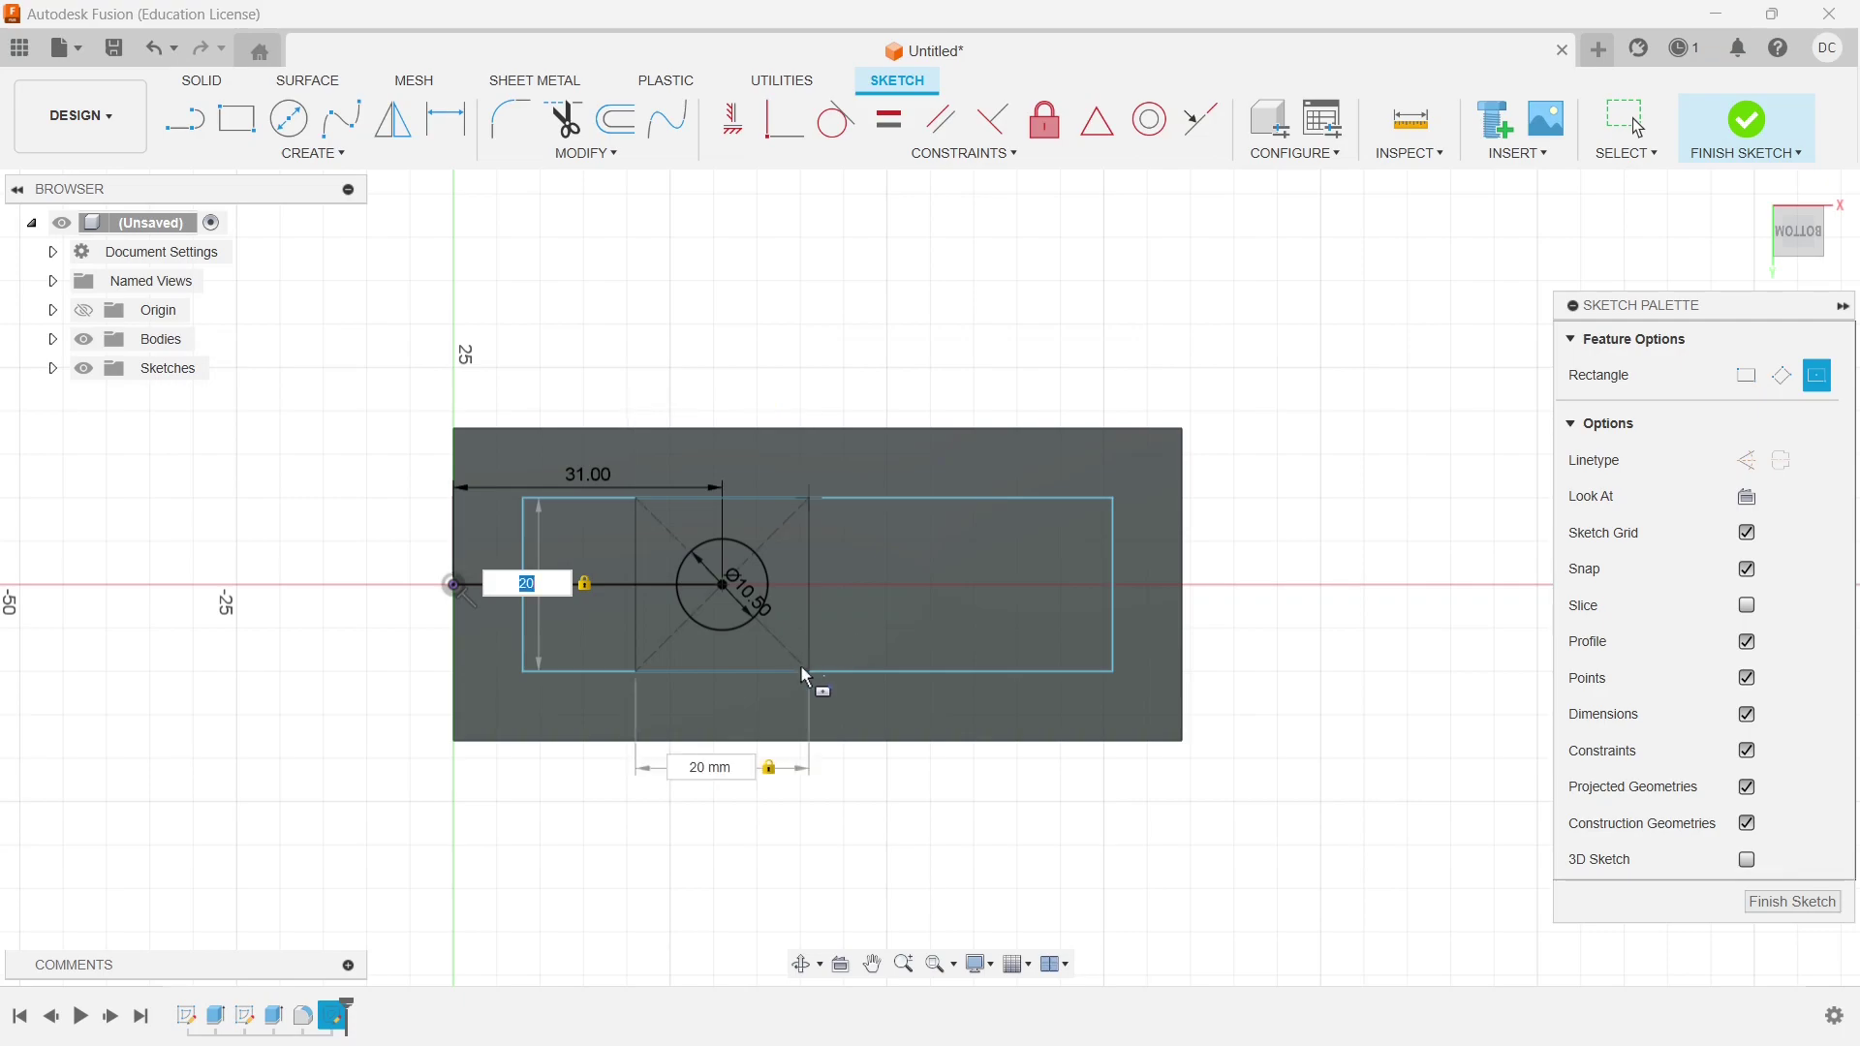
pyautogui.press('Return')
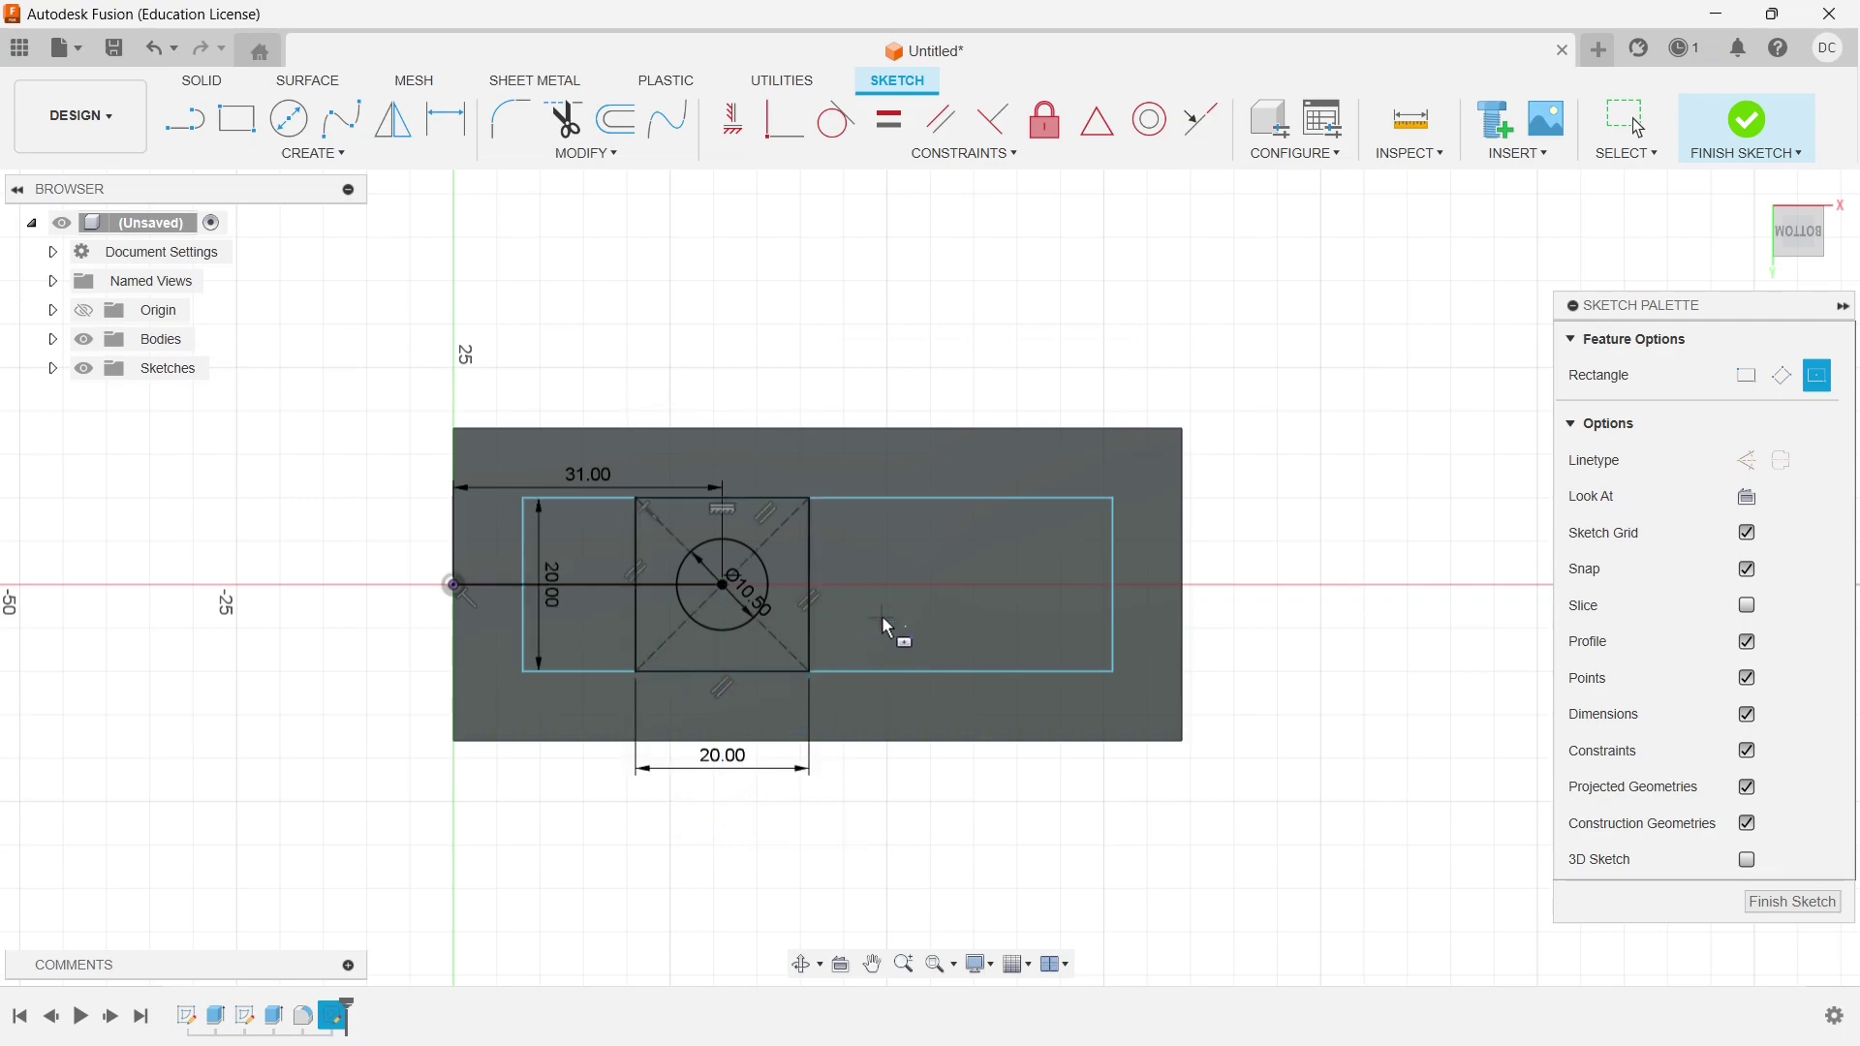
# Check the slot dimensions in the Whiteboard drawing, return to Fusion and draw a 5 mm vertical line downward from the 64 mm line's end
pyautogui.hotkey('alt', 'Tab')
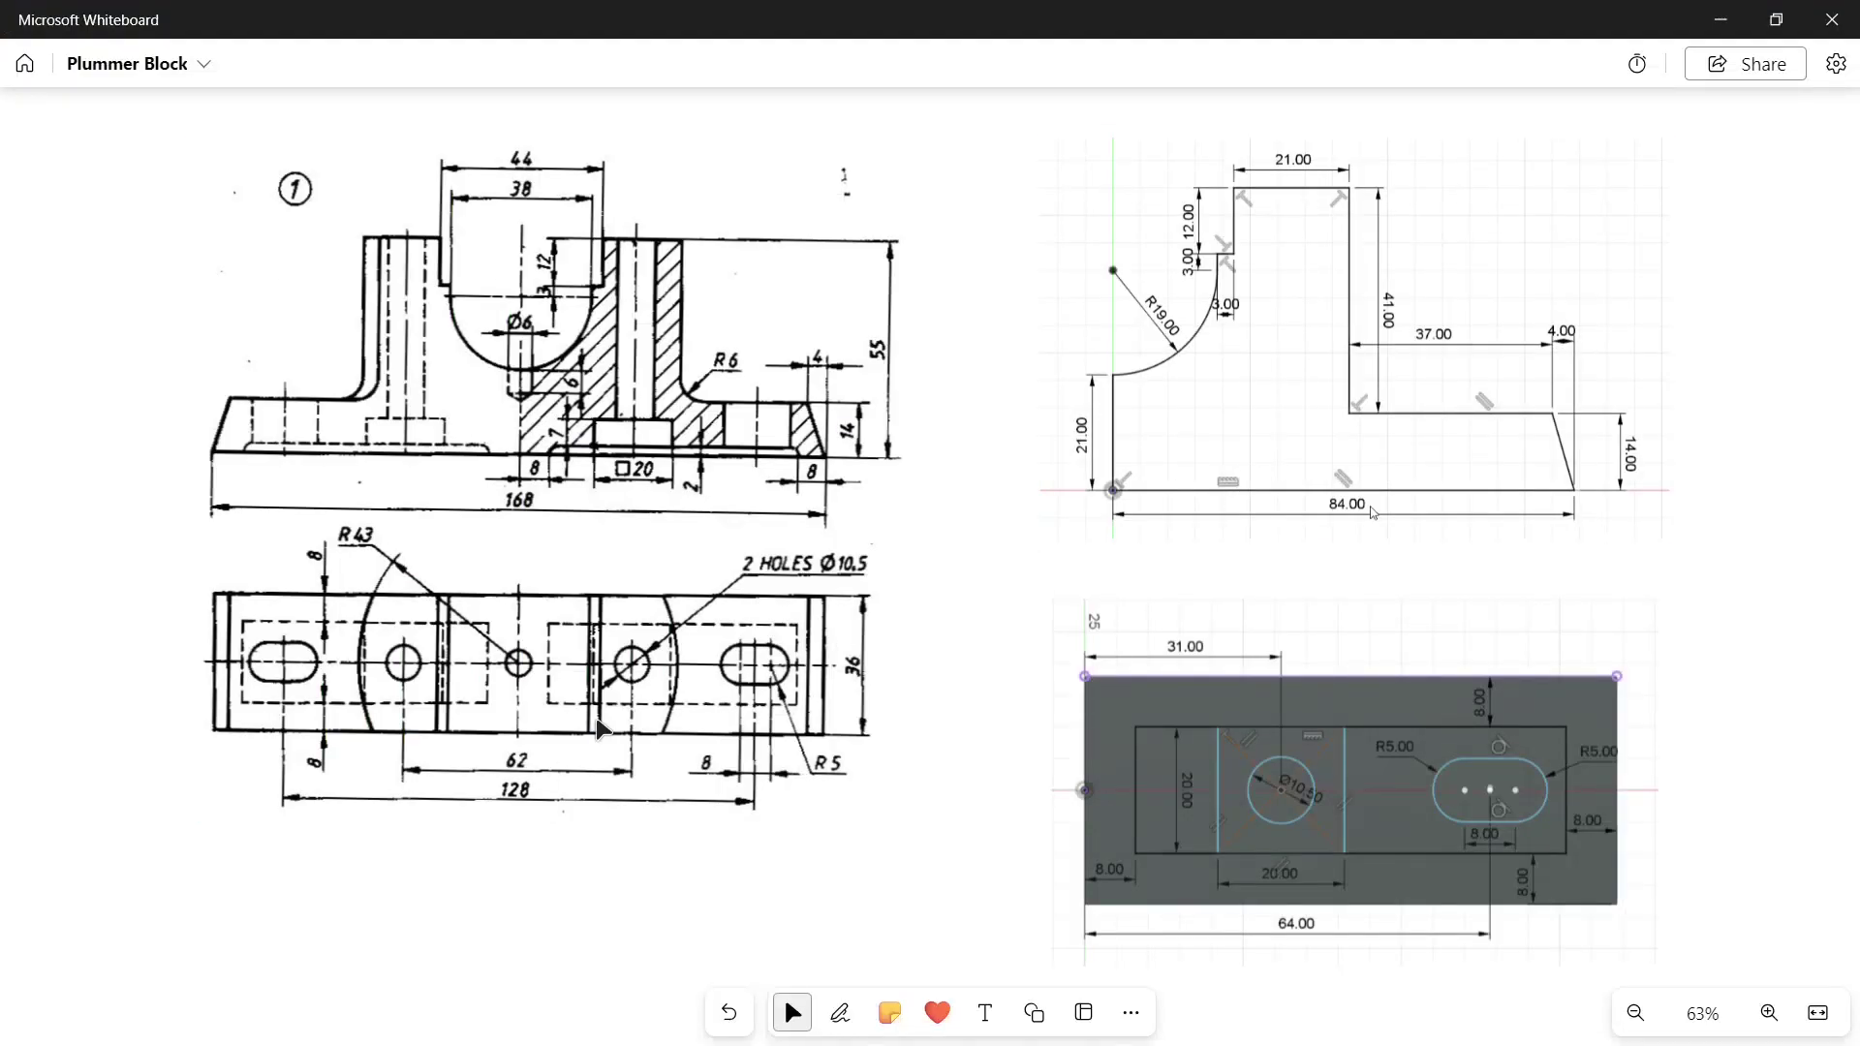
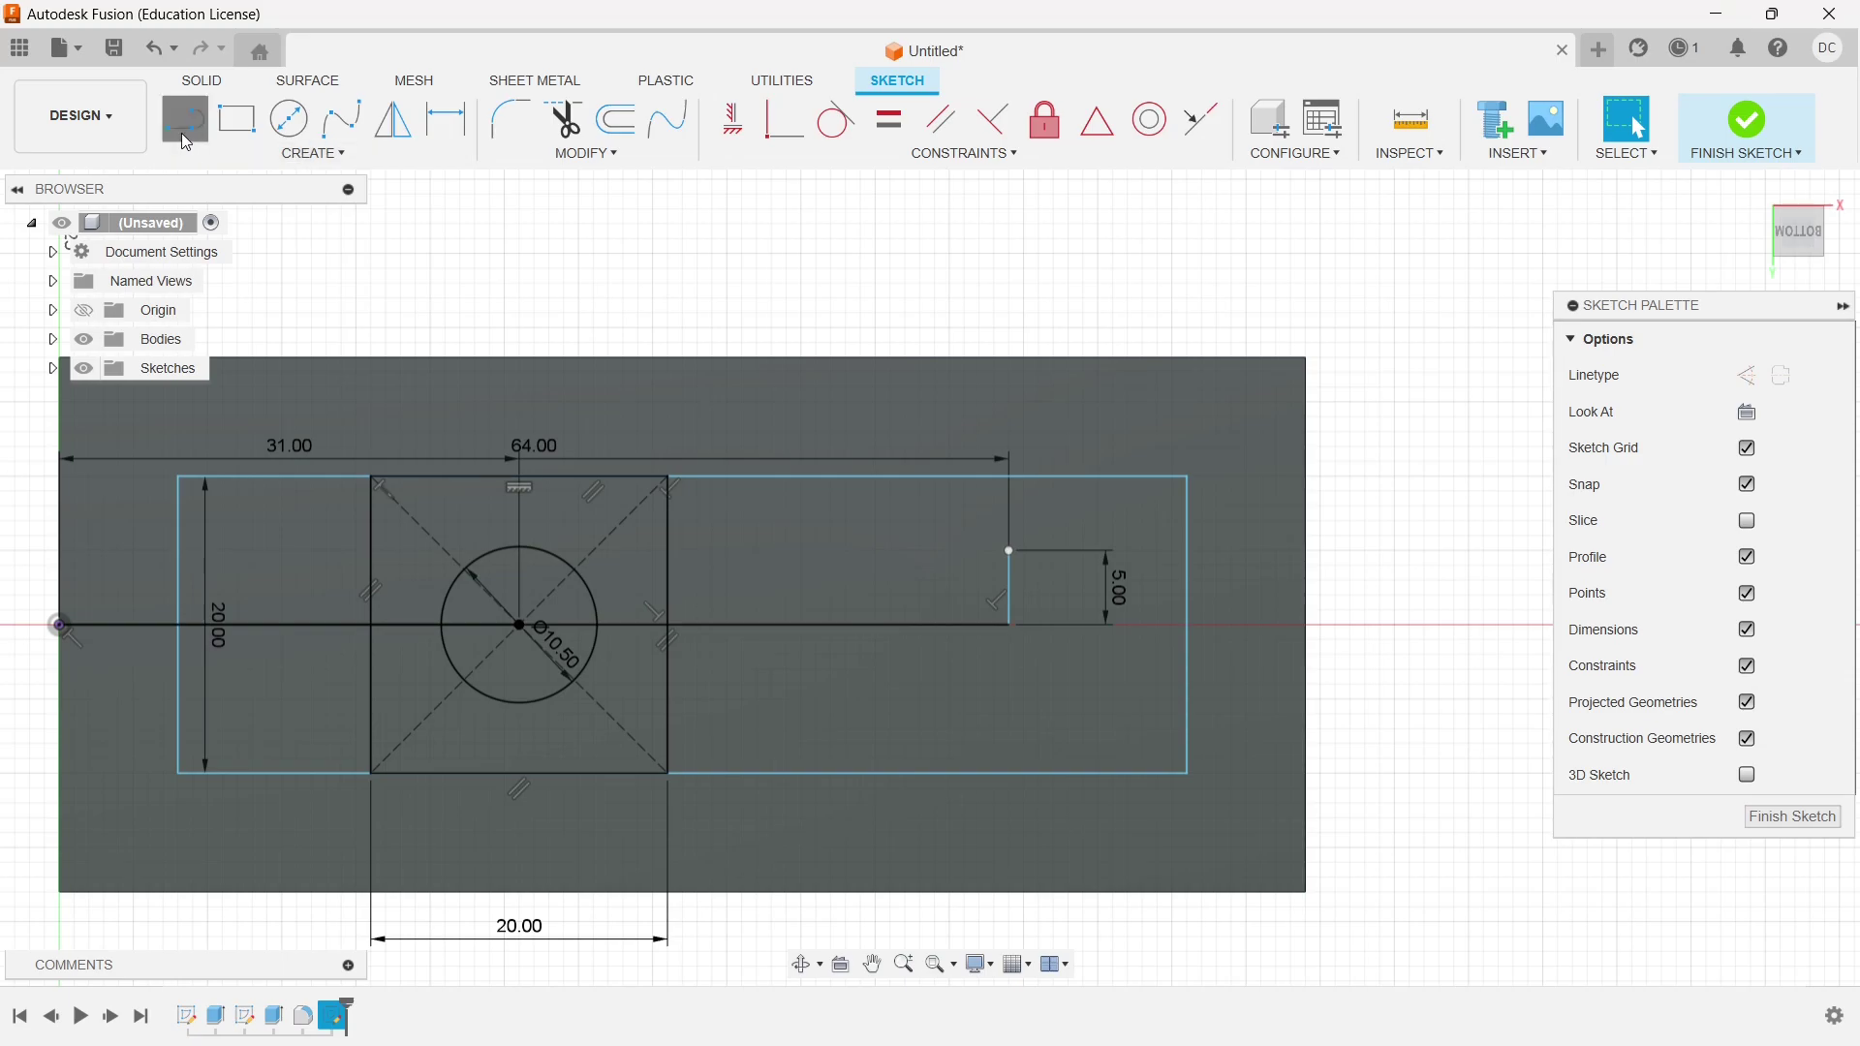
pyautogui.press('l')
pyautogui.click(1007, 626)
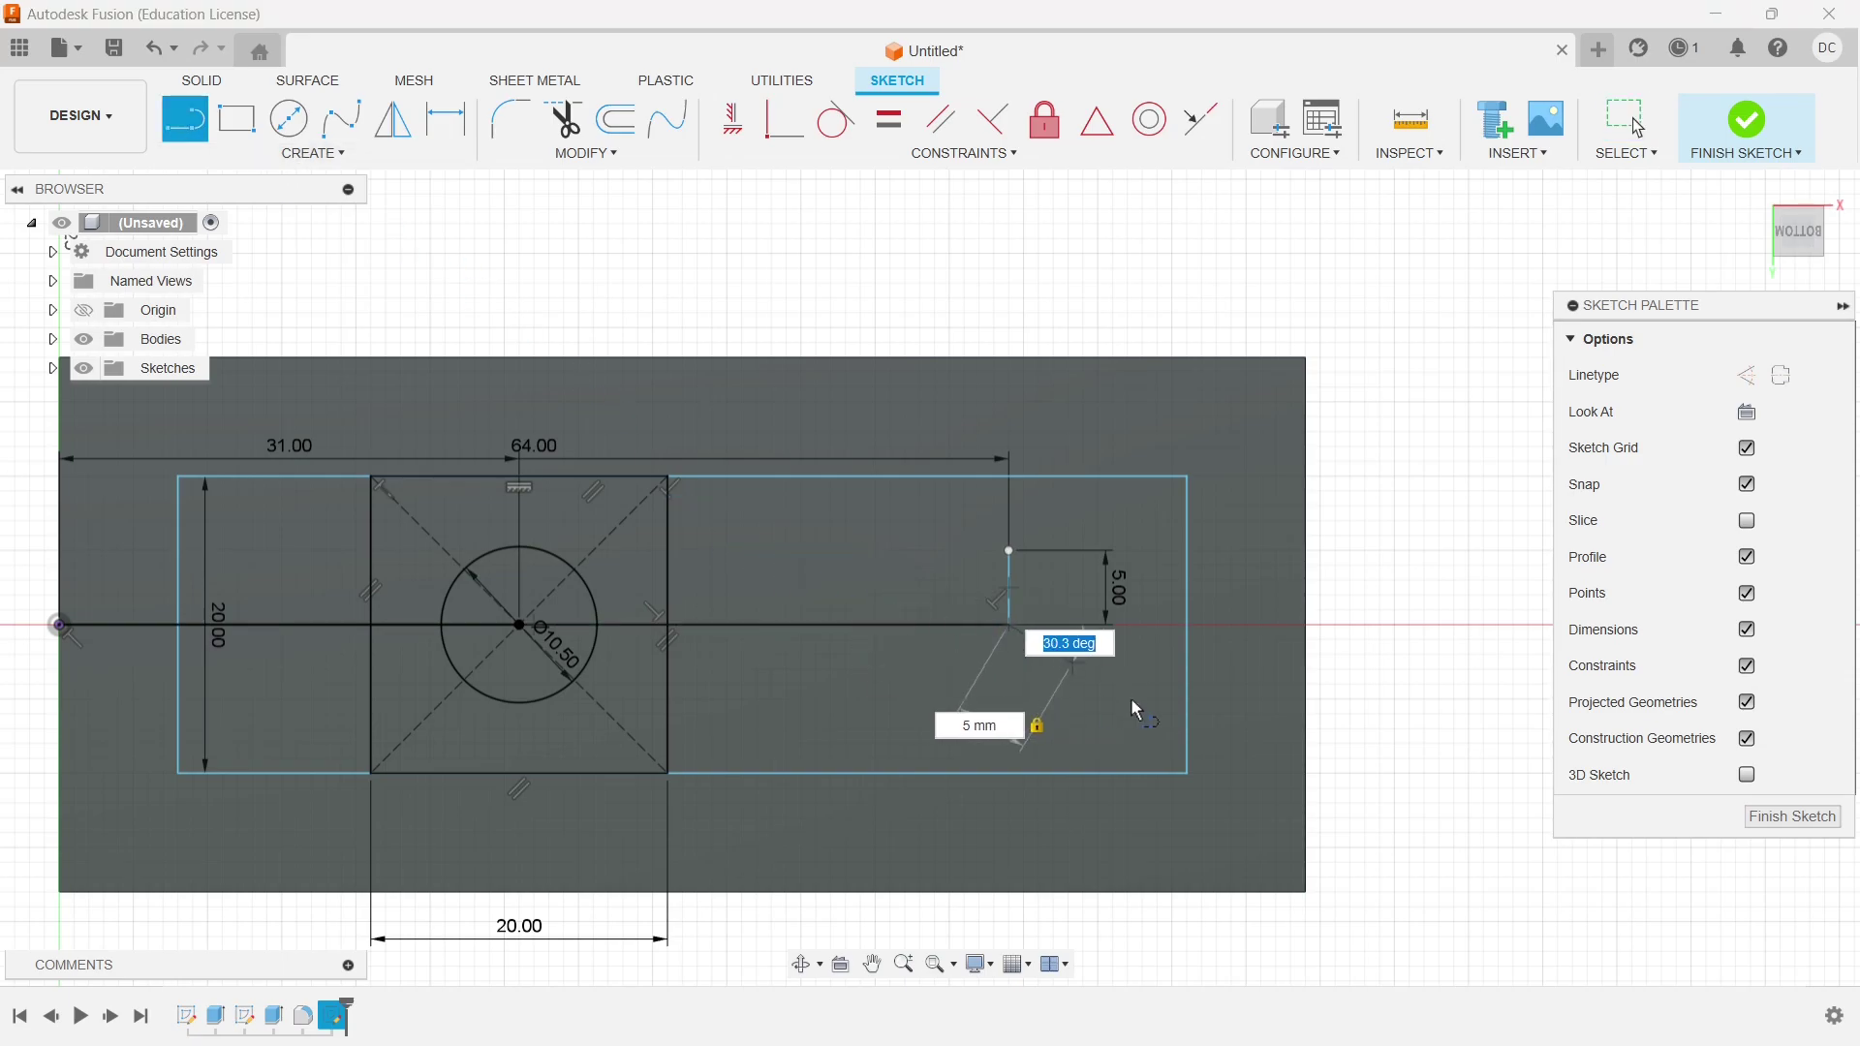
pyautogui.click(1009, 724)
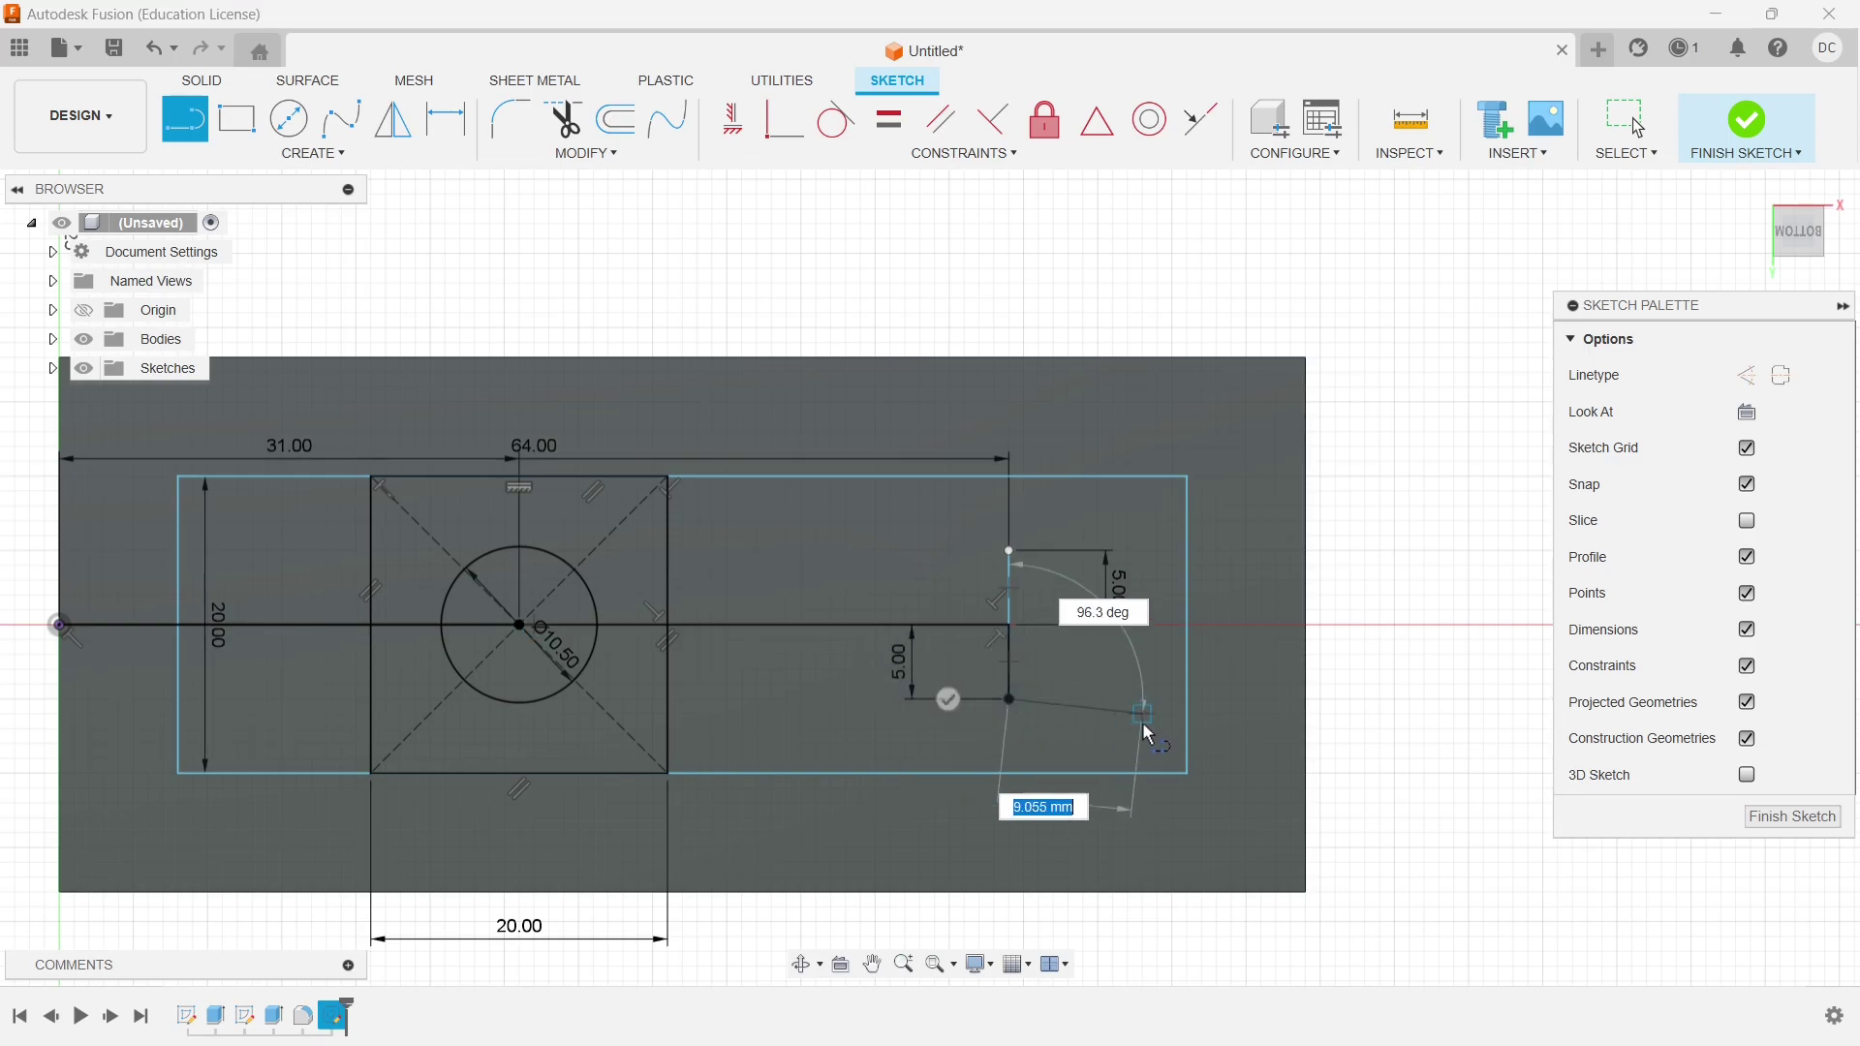
pyautogui.press('Escape')
# Offset the vertical line at the slot centre by 4 mm to each side
pyautogui.click(616, 121)
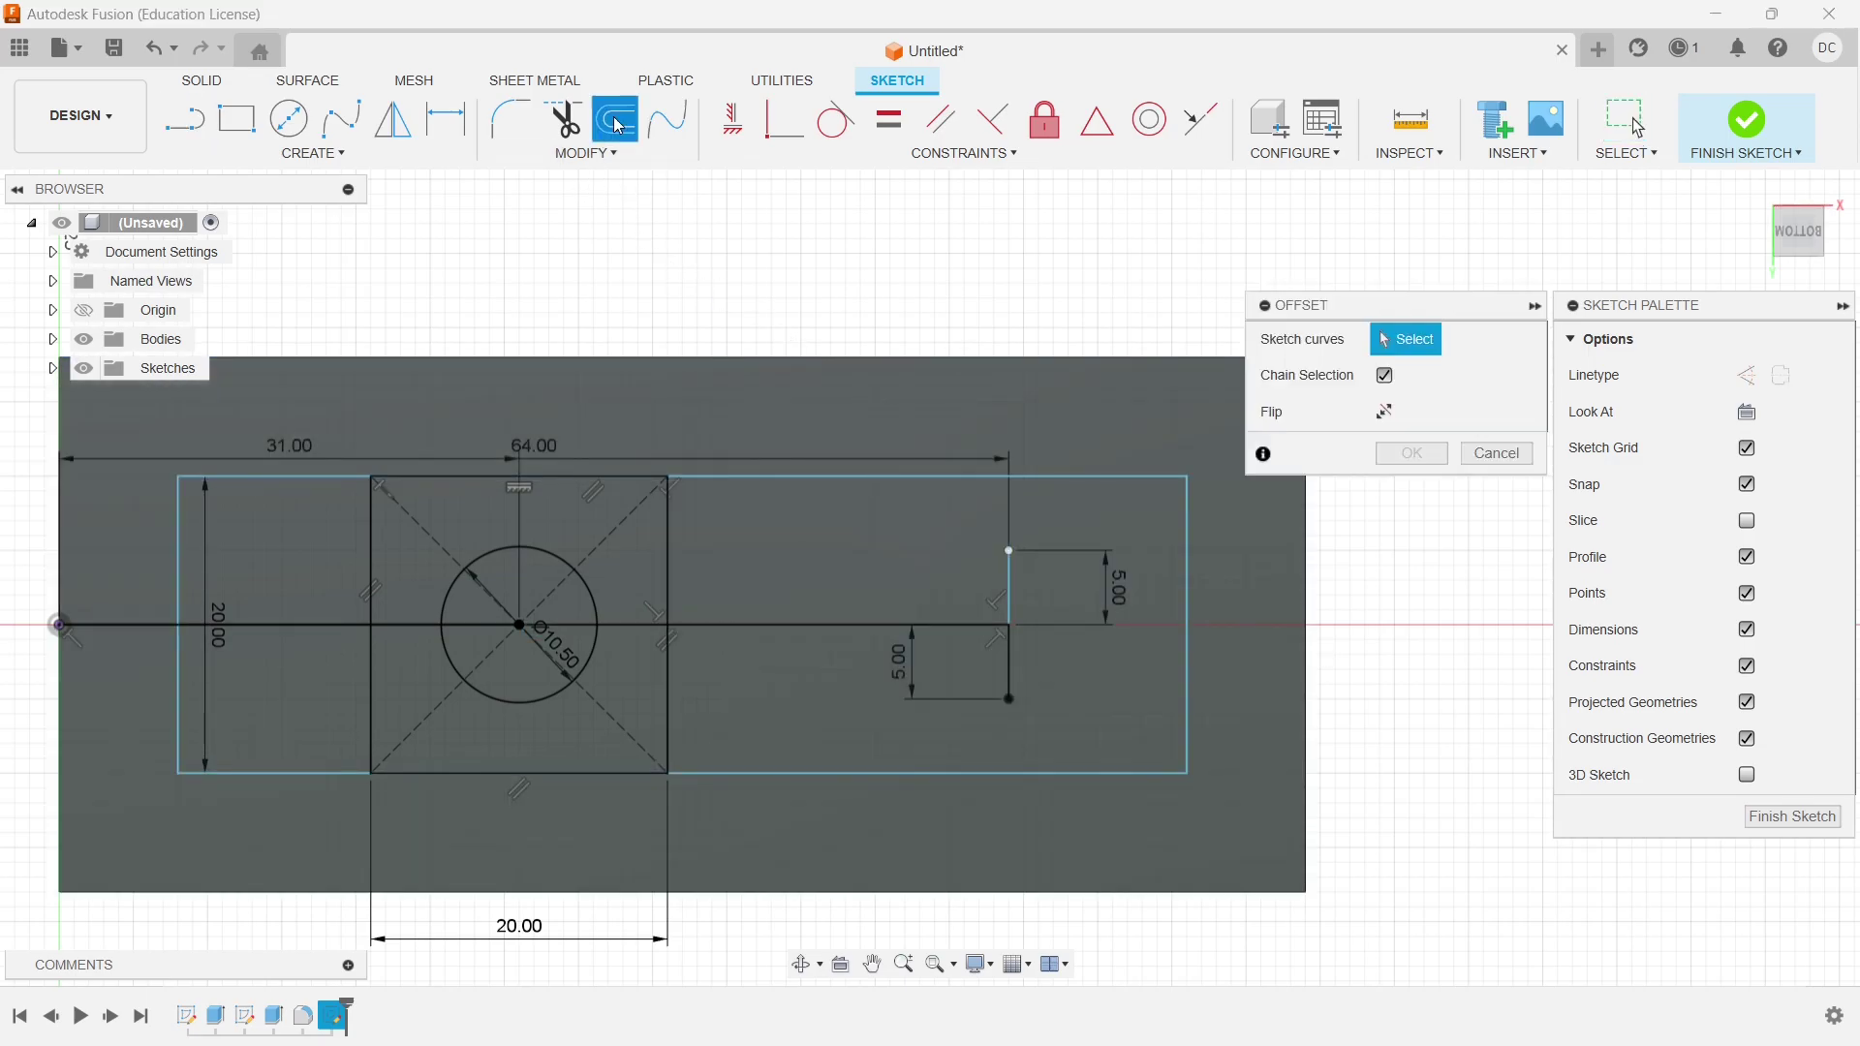
pyautogui.click(1008, 592)
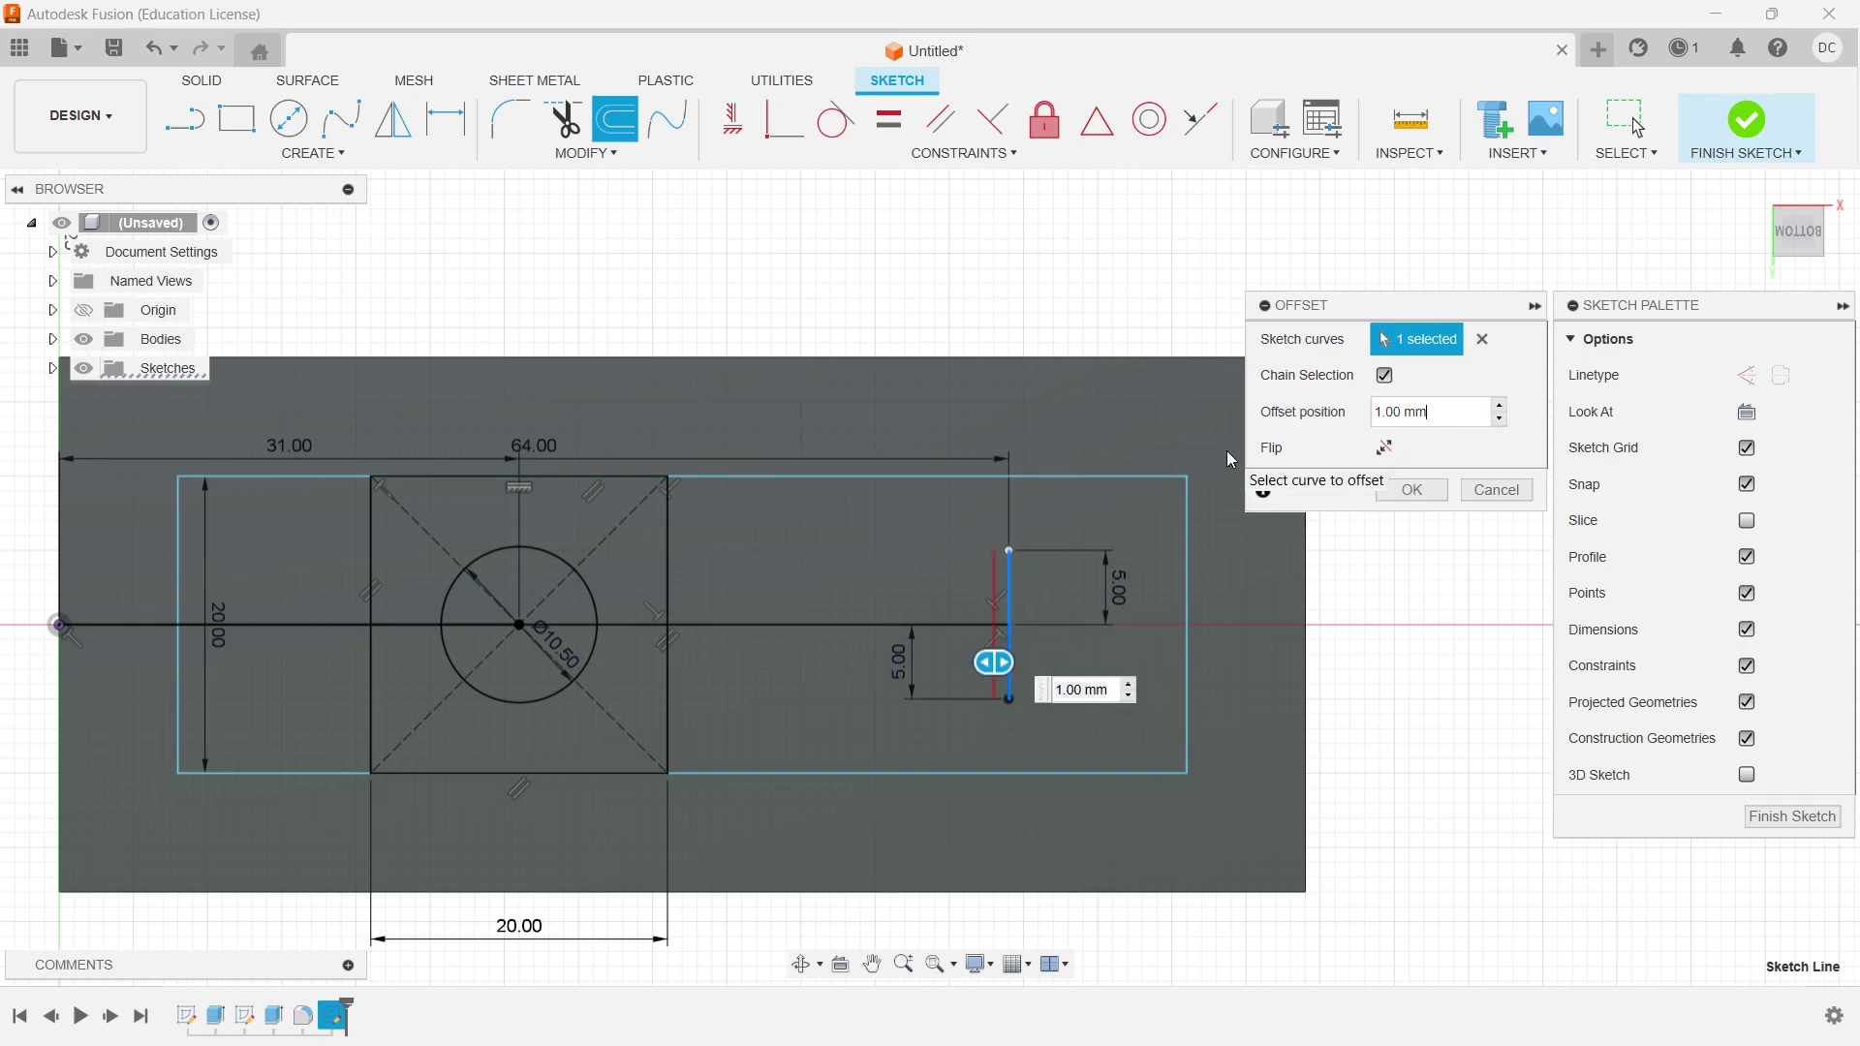
pyautogui.hotkey('ctrl', 'a')
pyautogui.write('4')
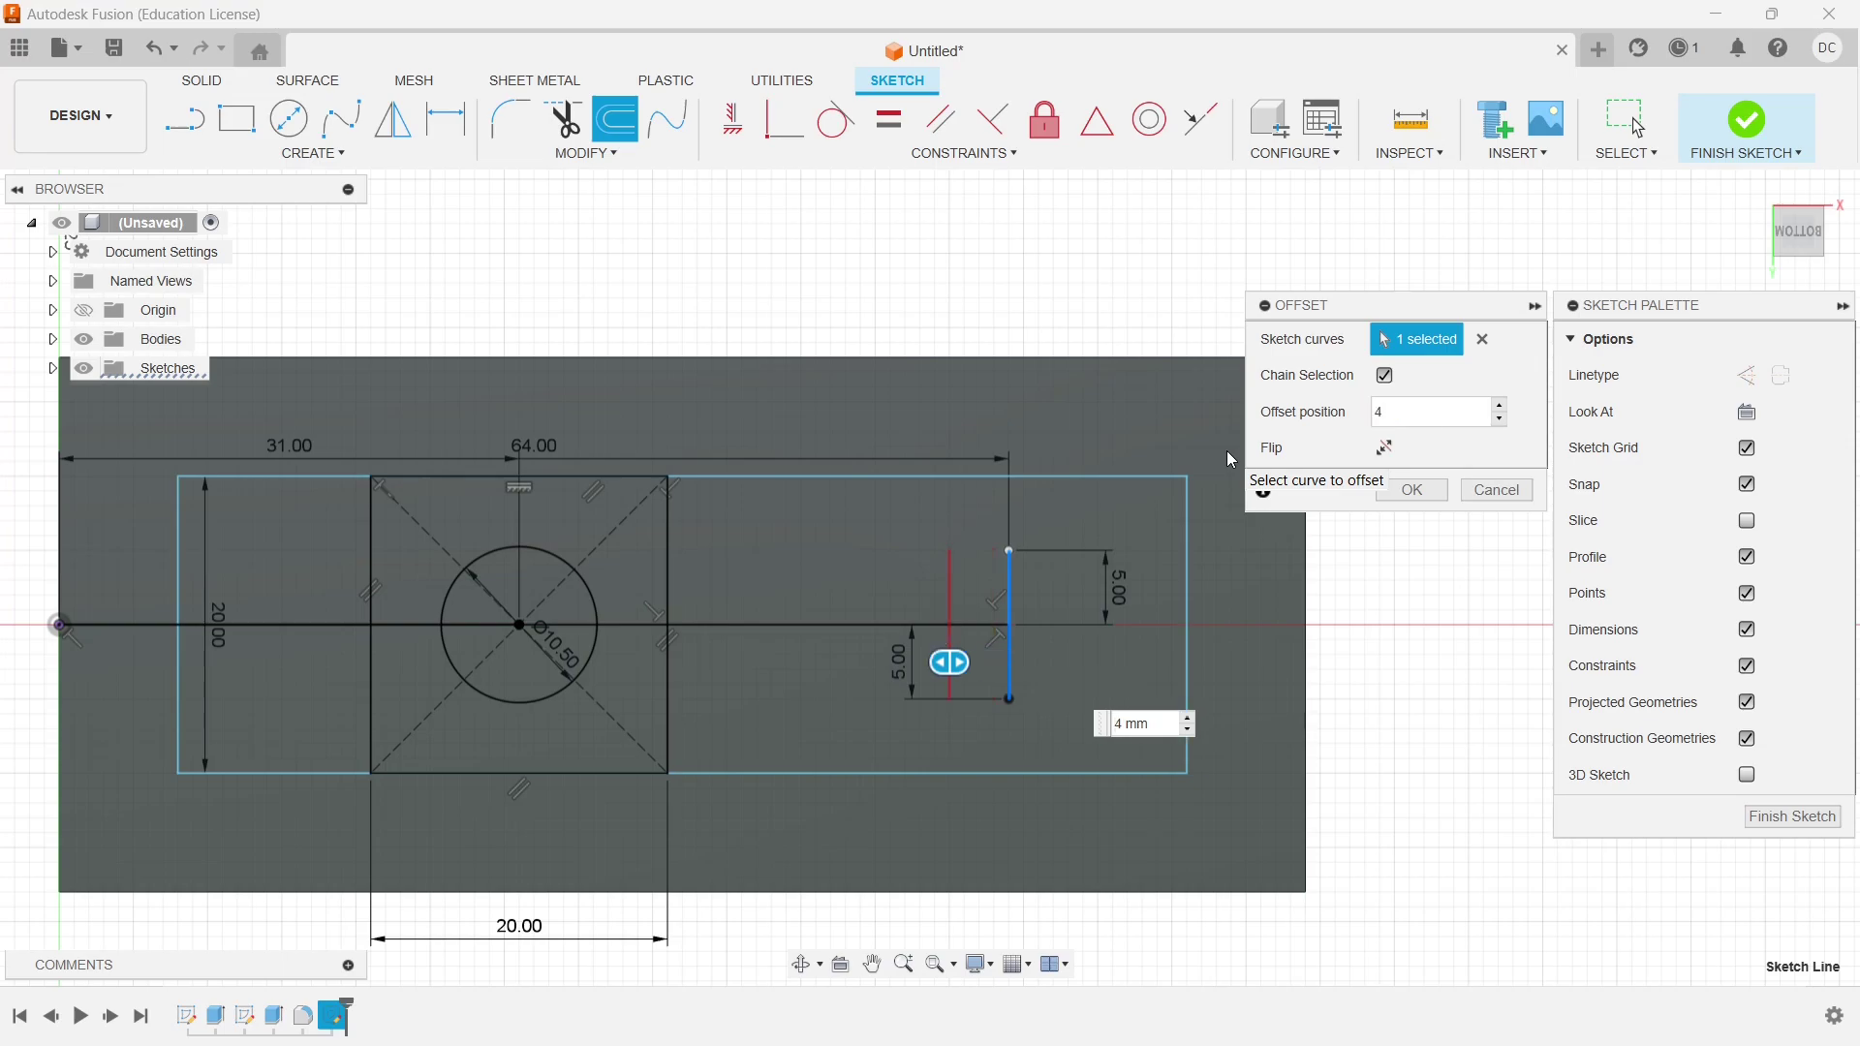
pyautogui.click(1410, 491)
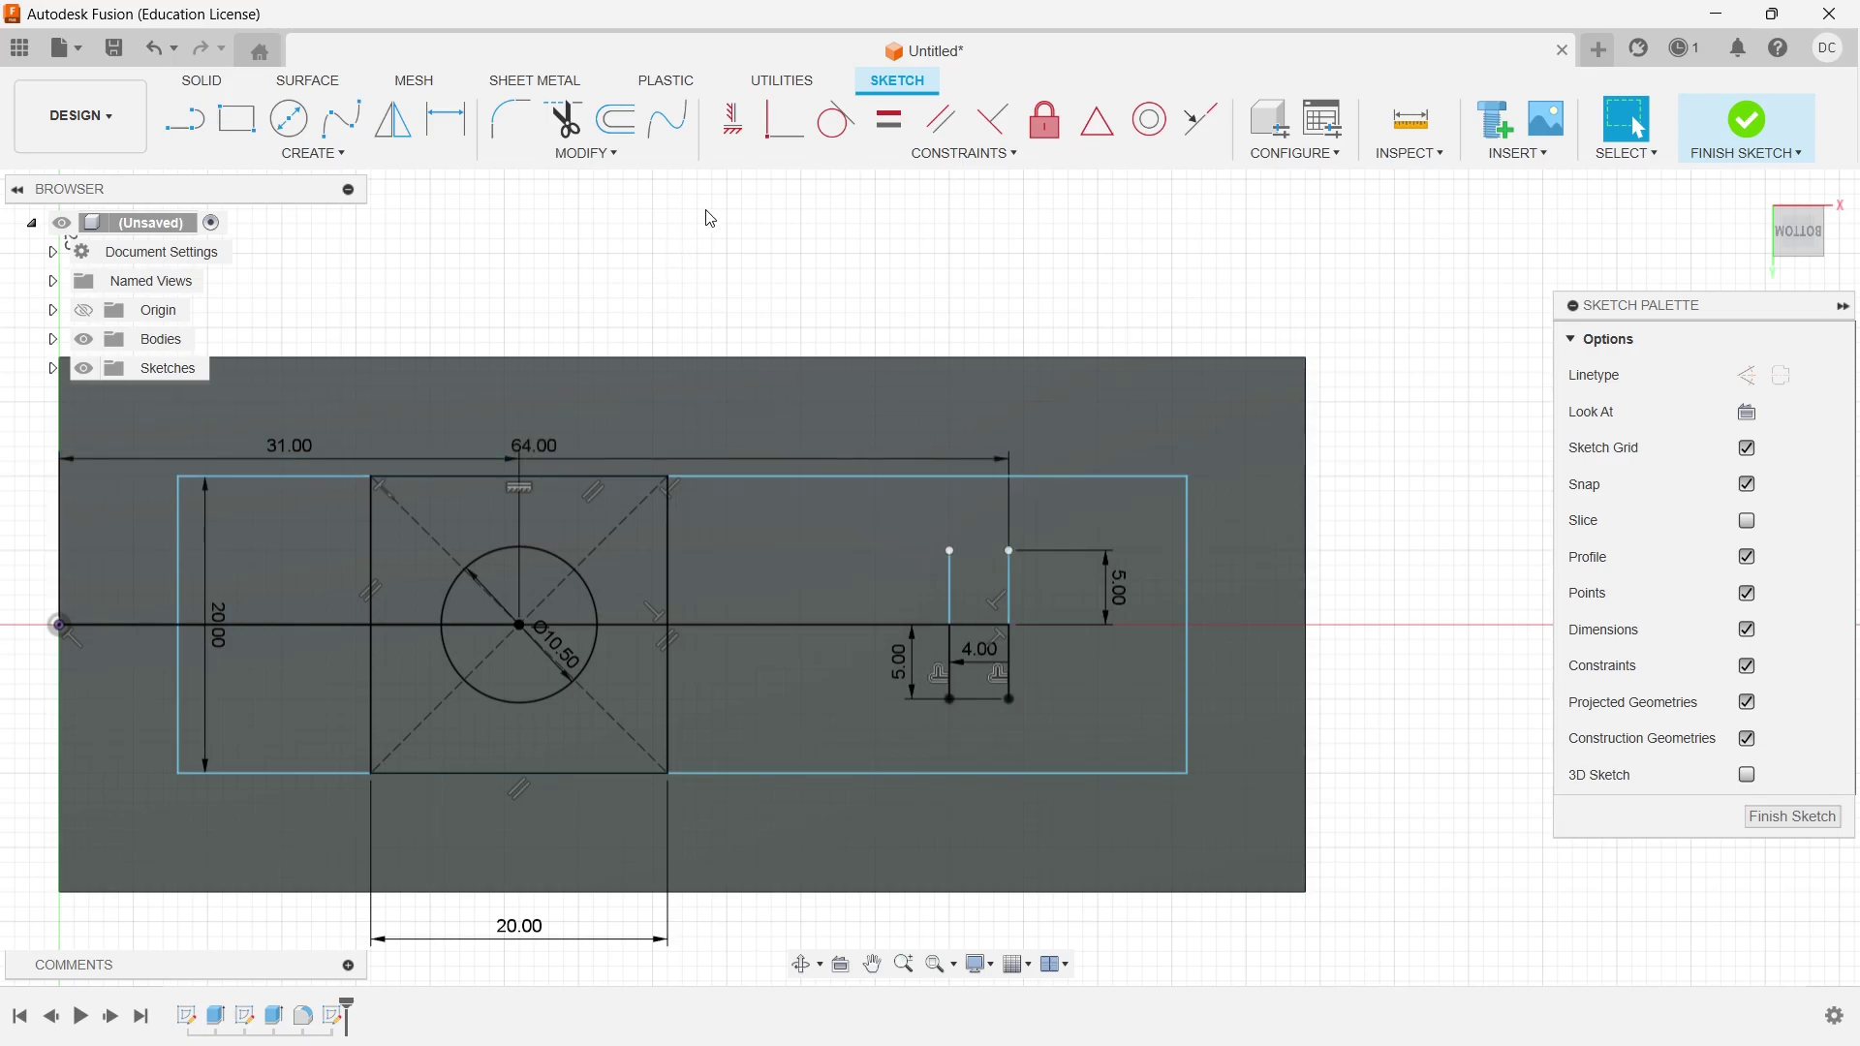
pyautogui.click(617, 120)
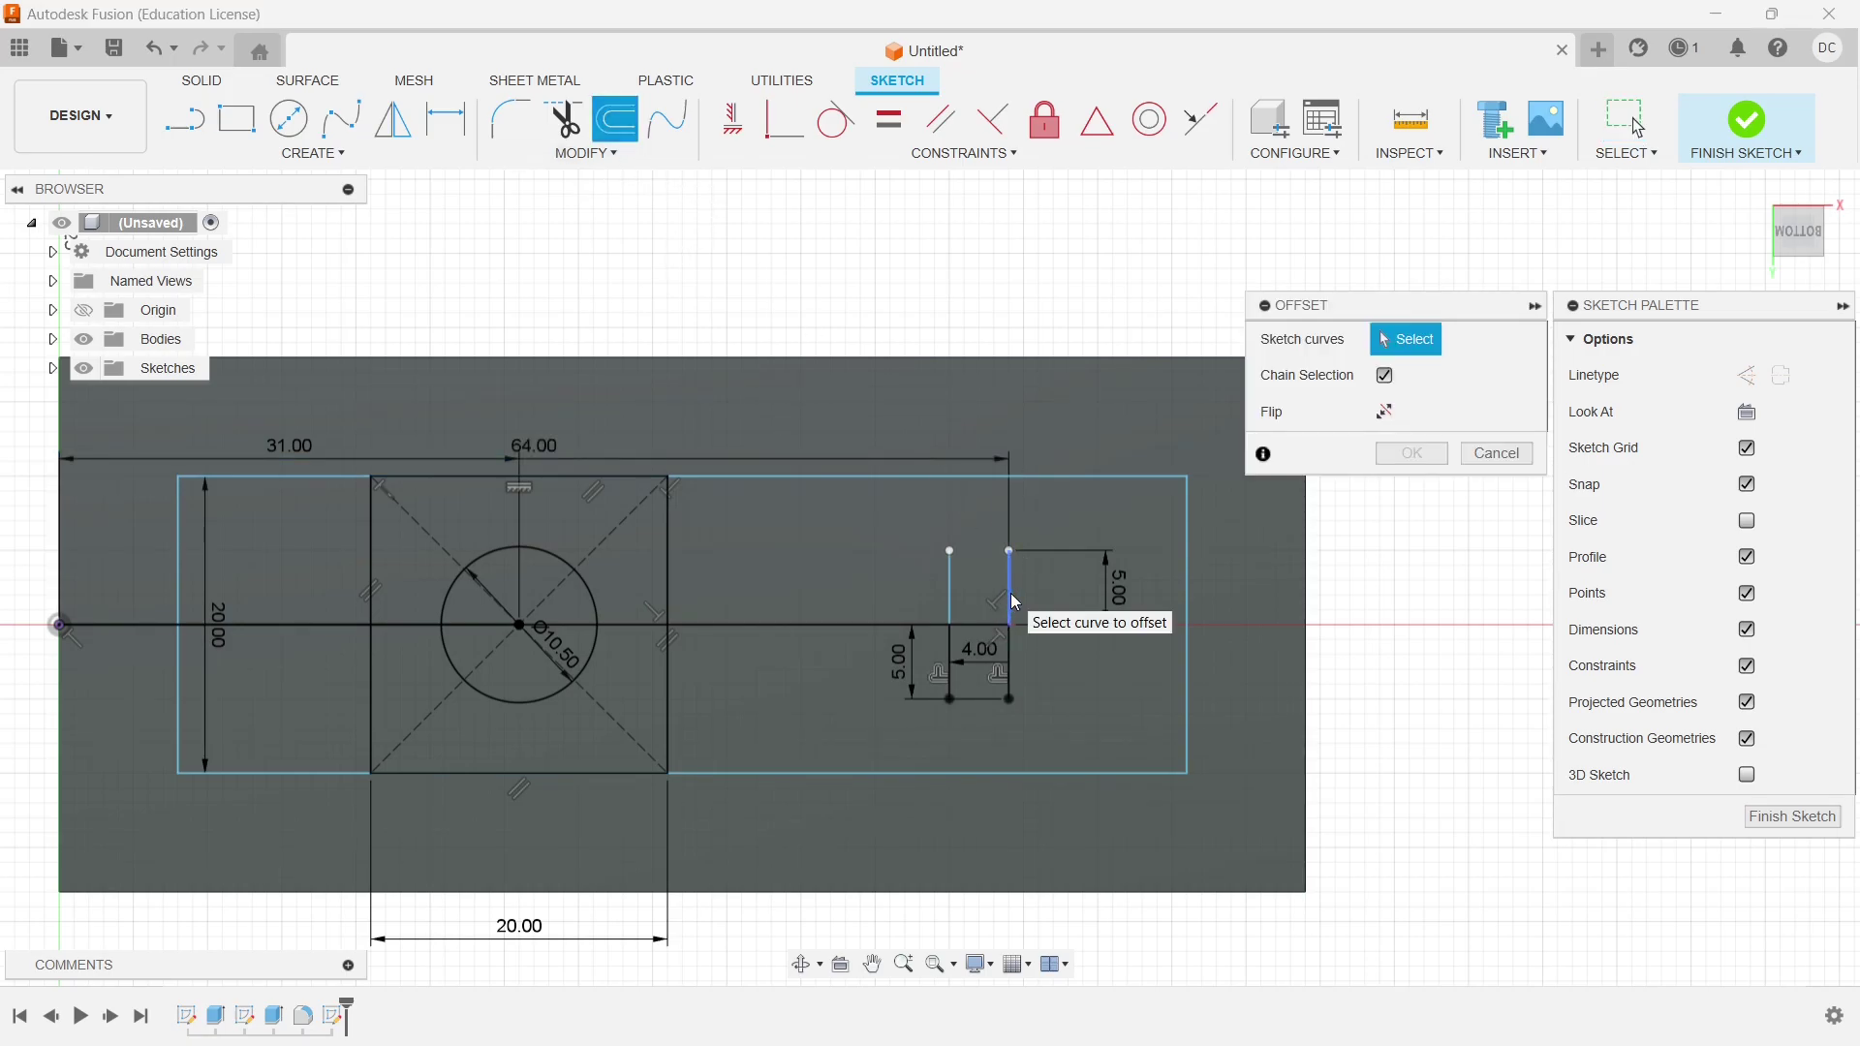
pyautogui.click(1012, 601)
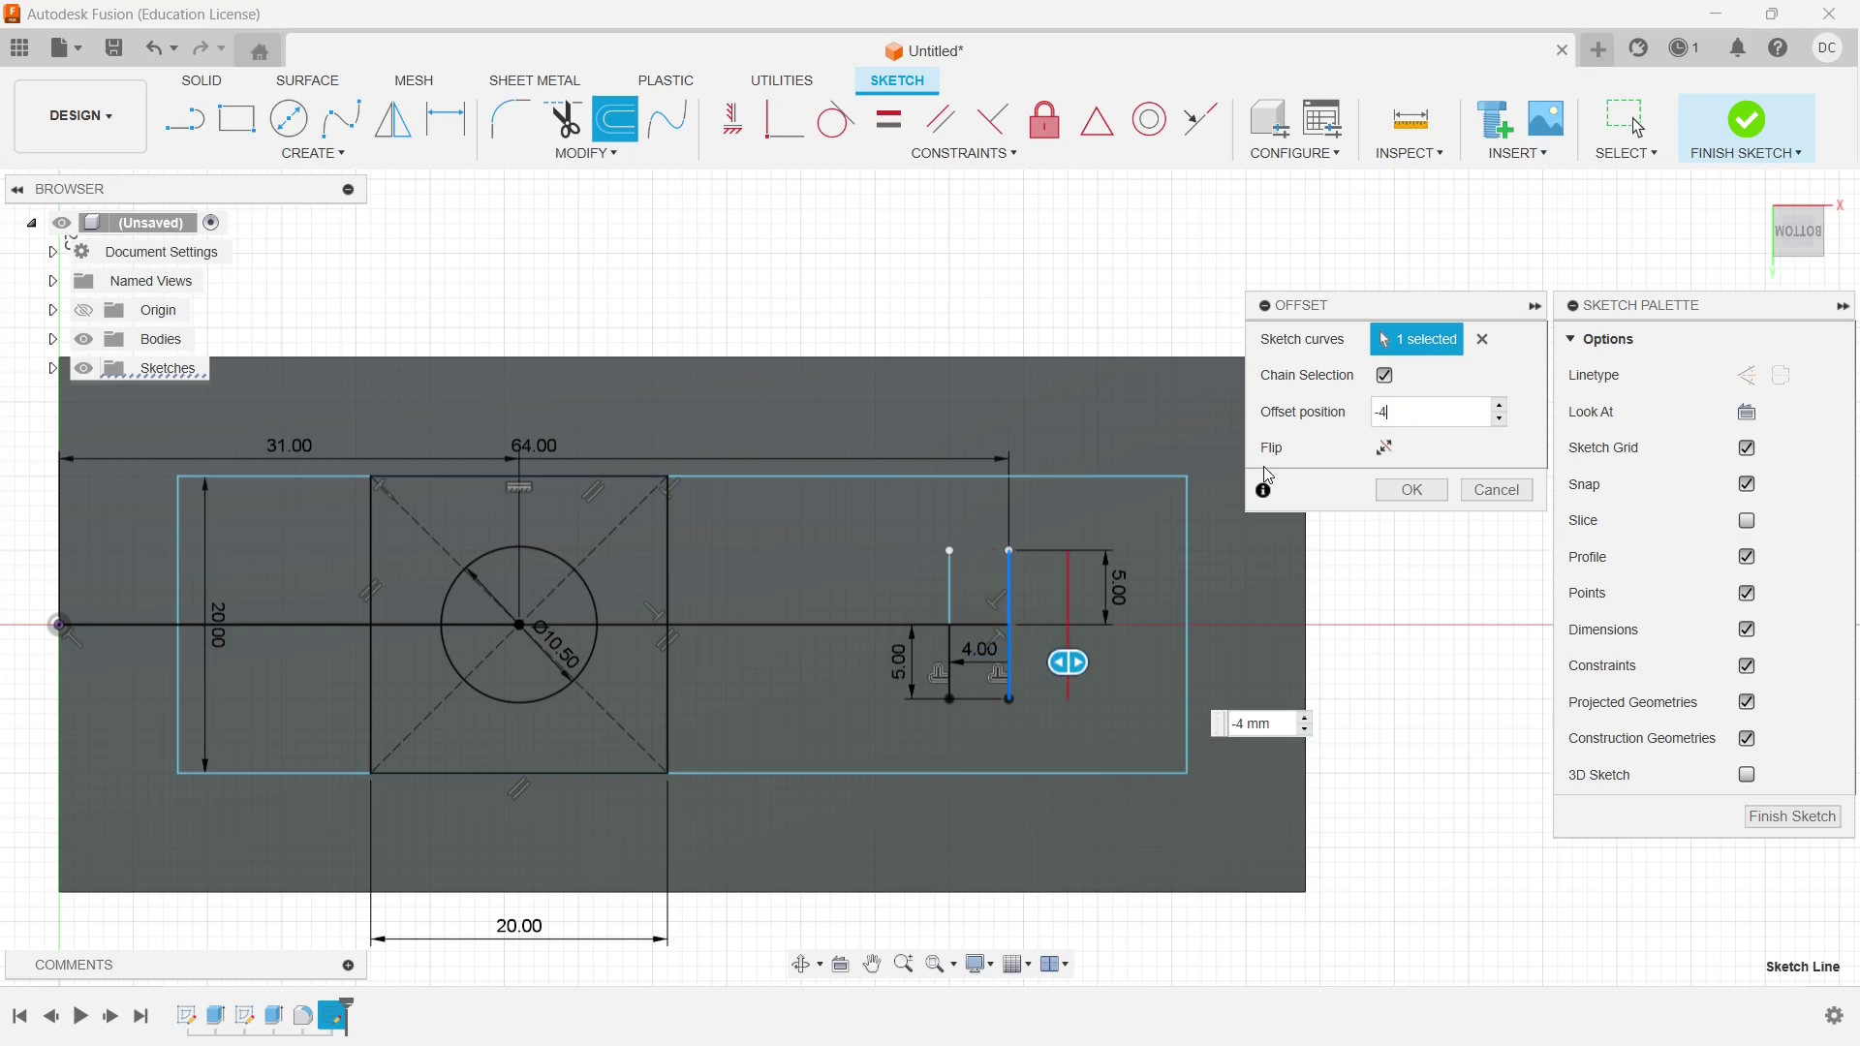
pyautogui.click(1412, 489)
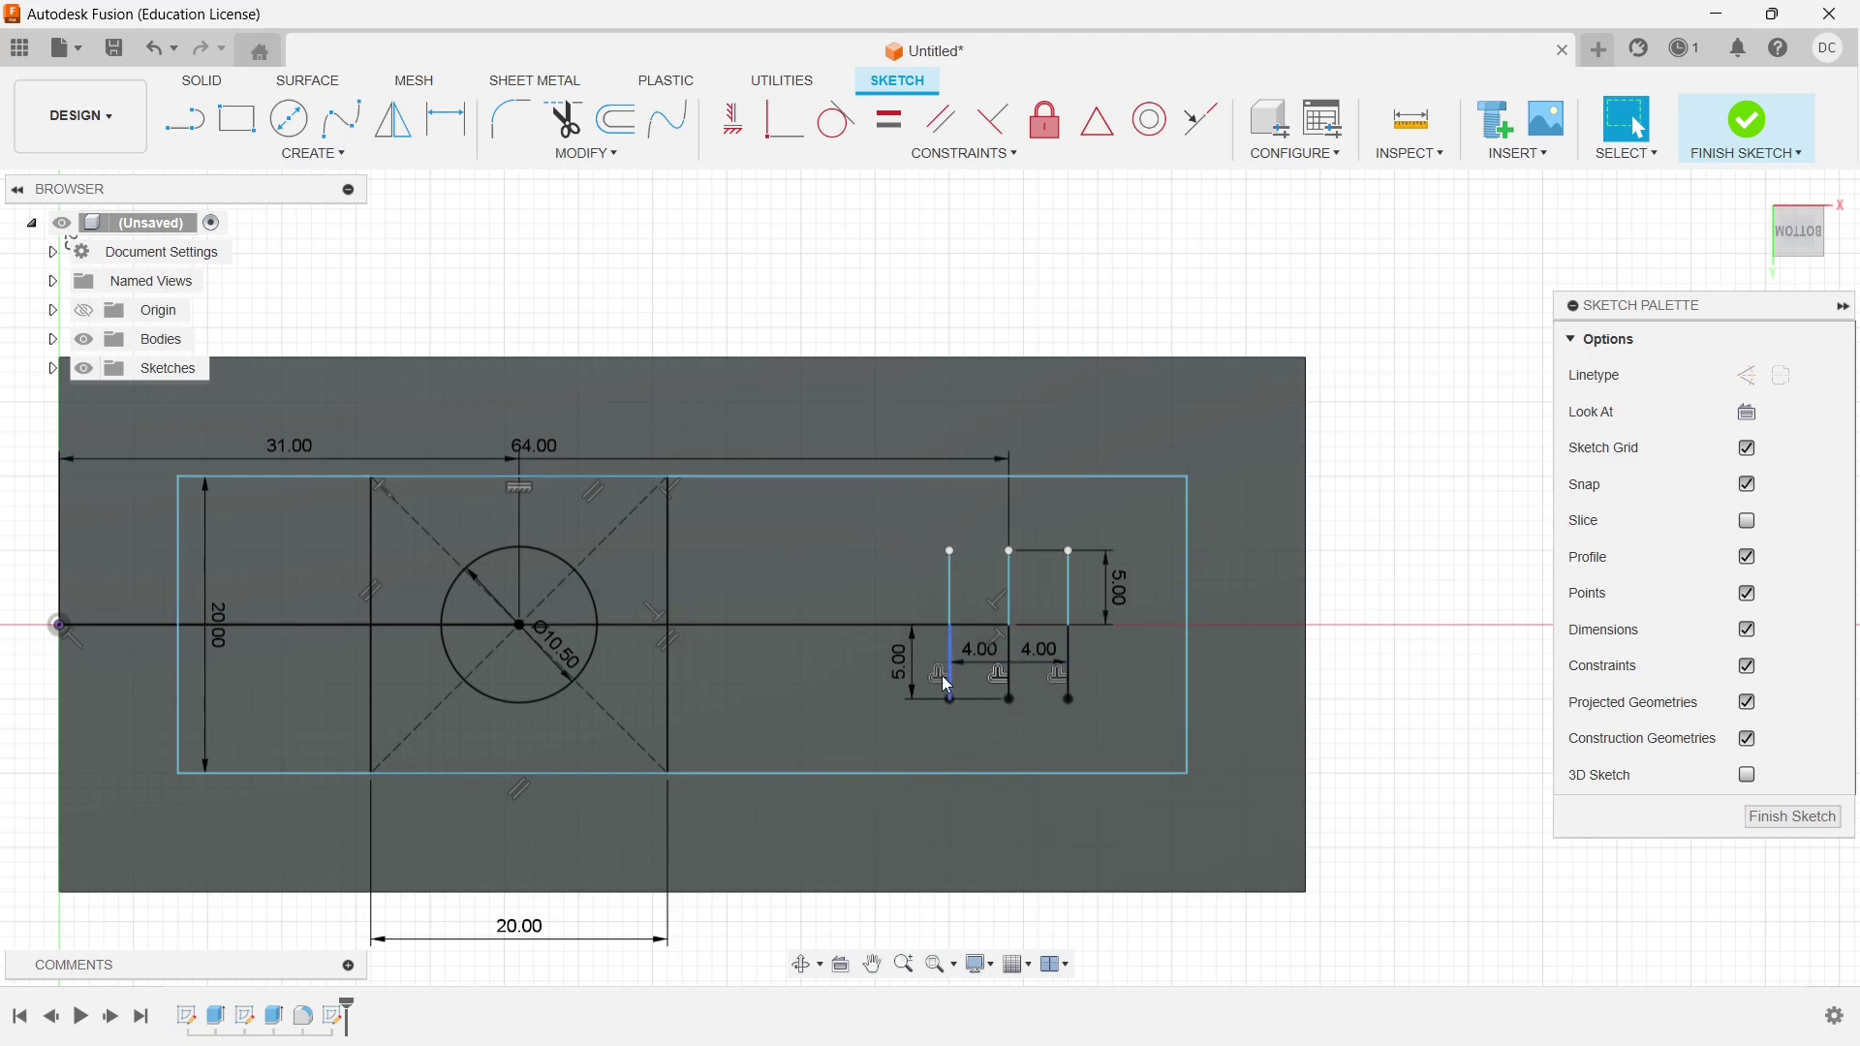
# Extend the horizontal centerline from the slot centre to the outer offset vertical line
pyautogui.click(600, 153)
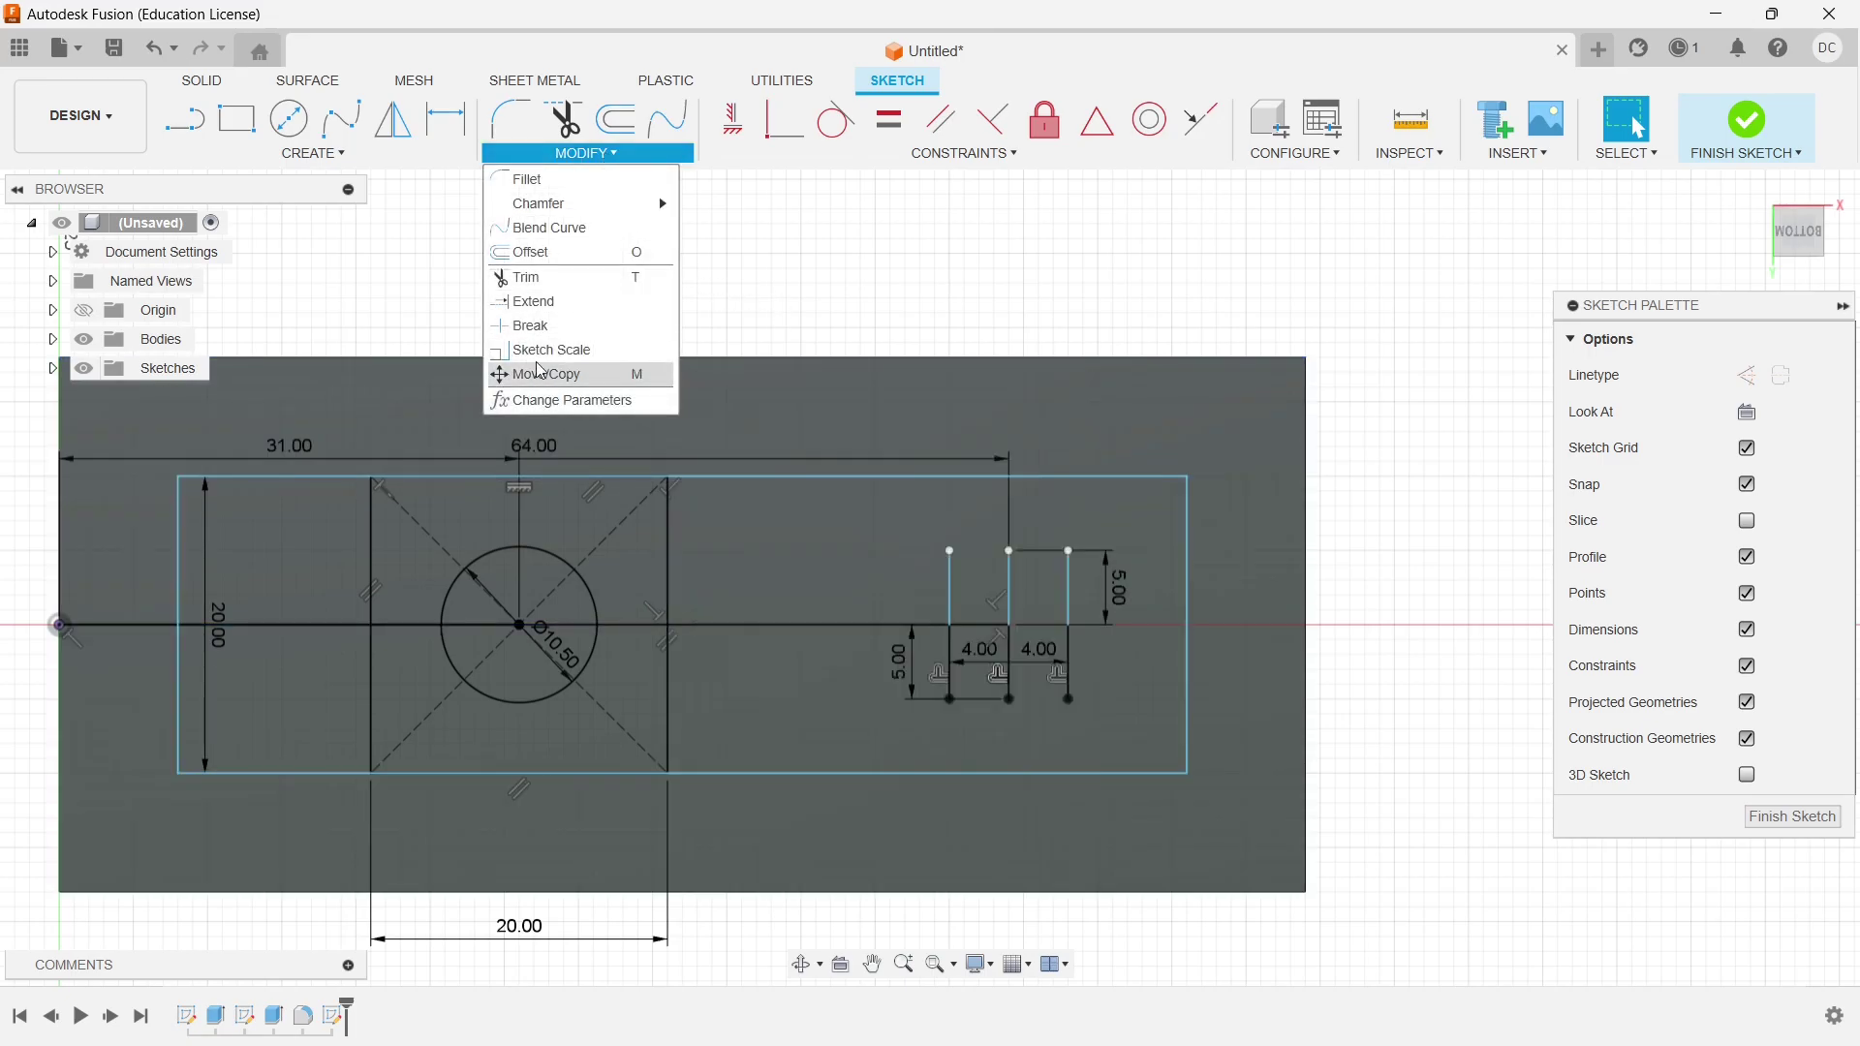
pyautogui.click(528, 300)
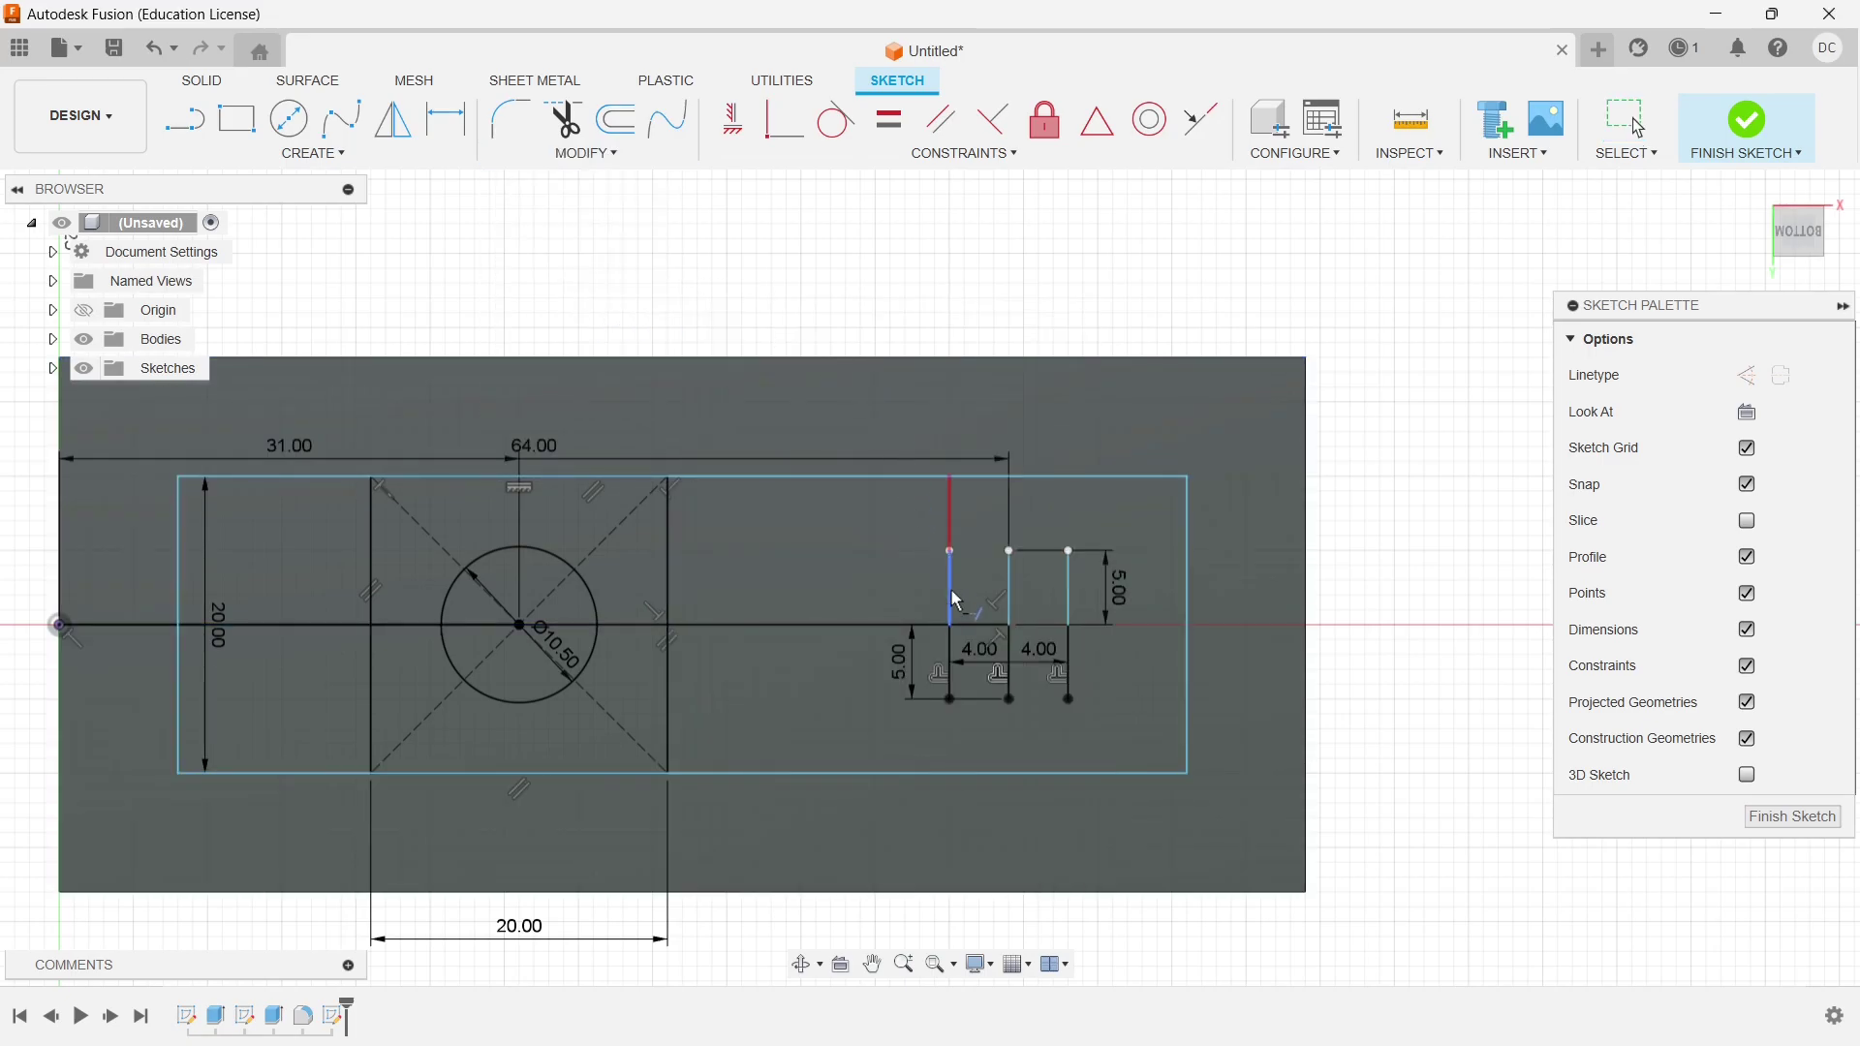
pyautogui.click(990, 631)
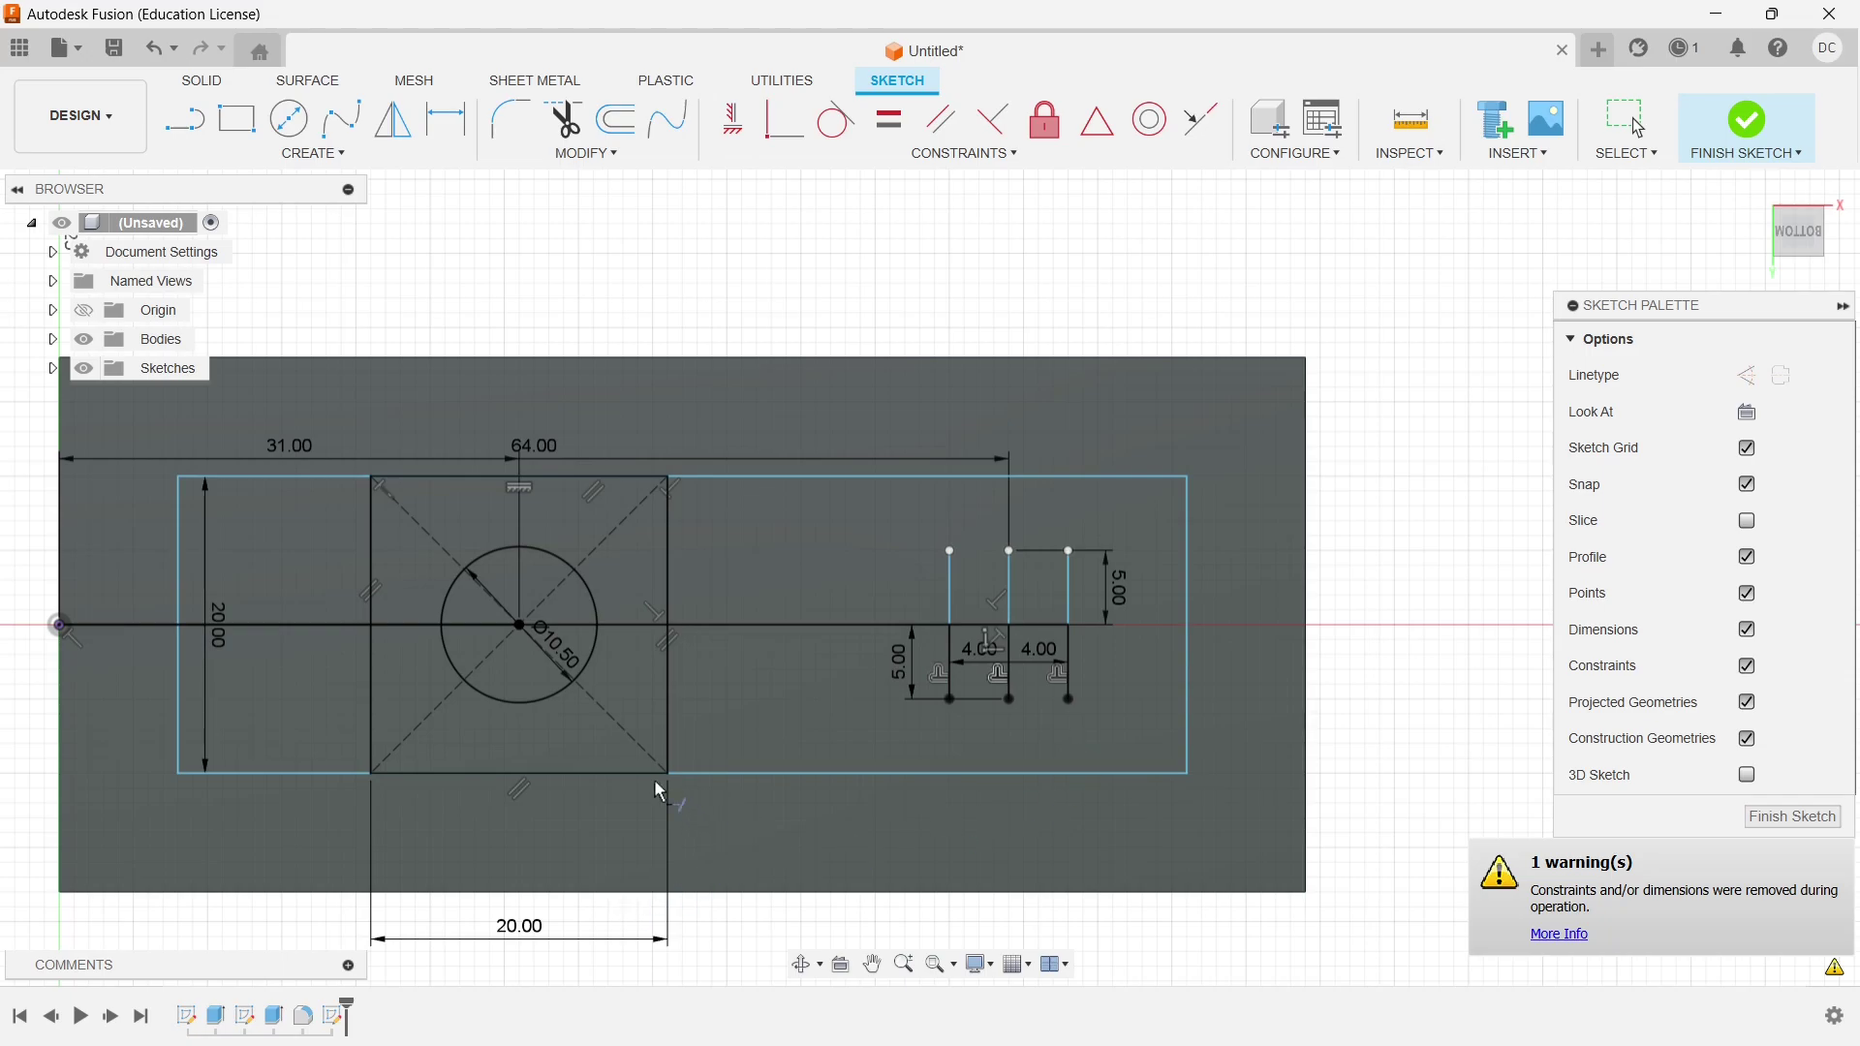
pyautogui.press('Escape')
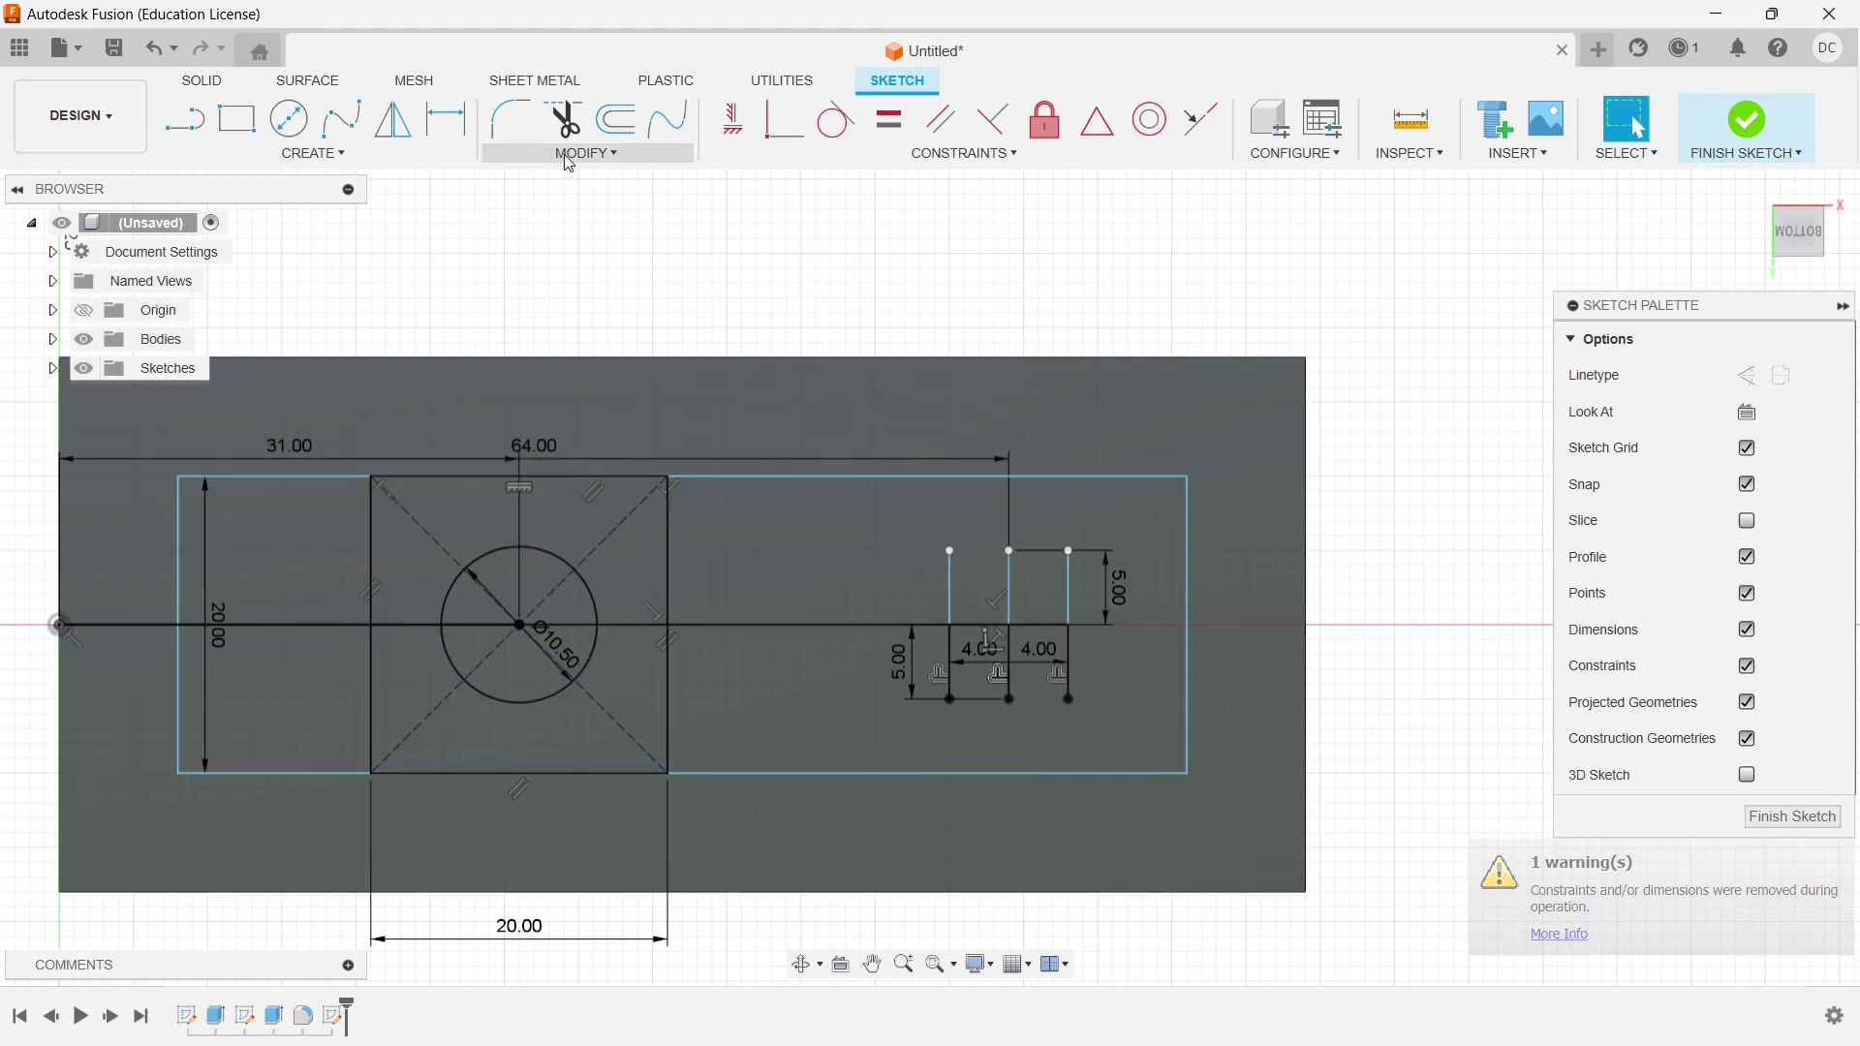
# Draw a semicircular center point arc on the slot's outer vertical line, centred on the centerline and joining the line's two ends
pyautogui.click(570, 157)
pyautogui.click(334, 157)
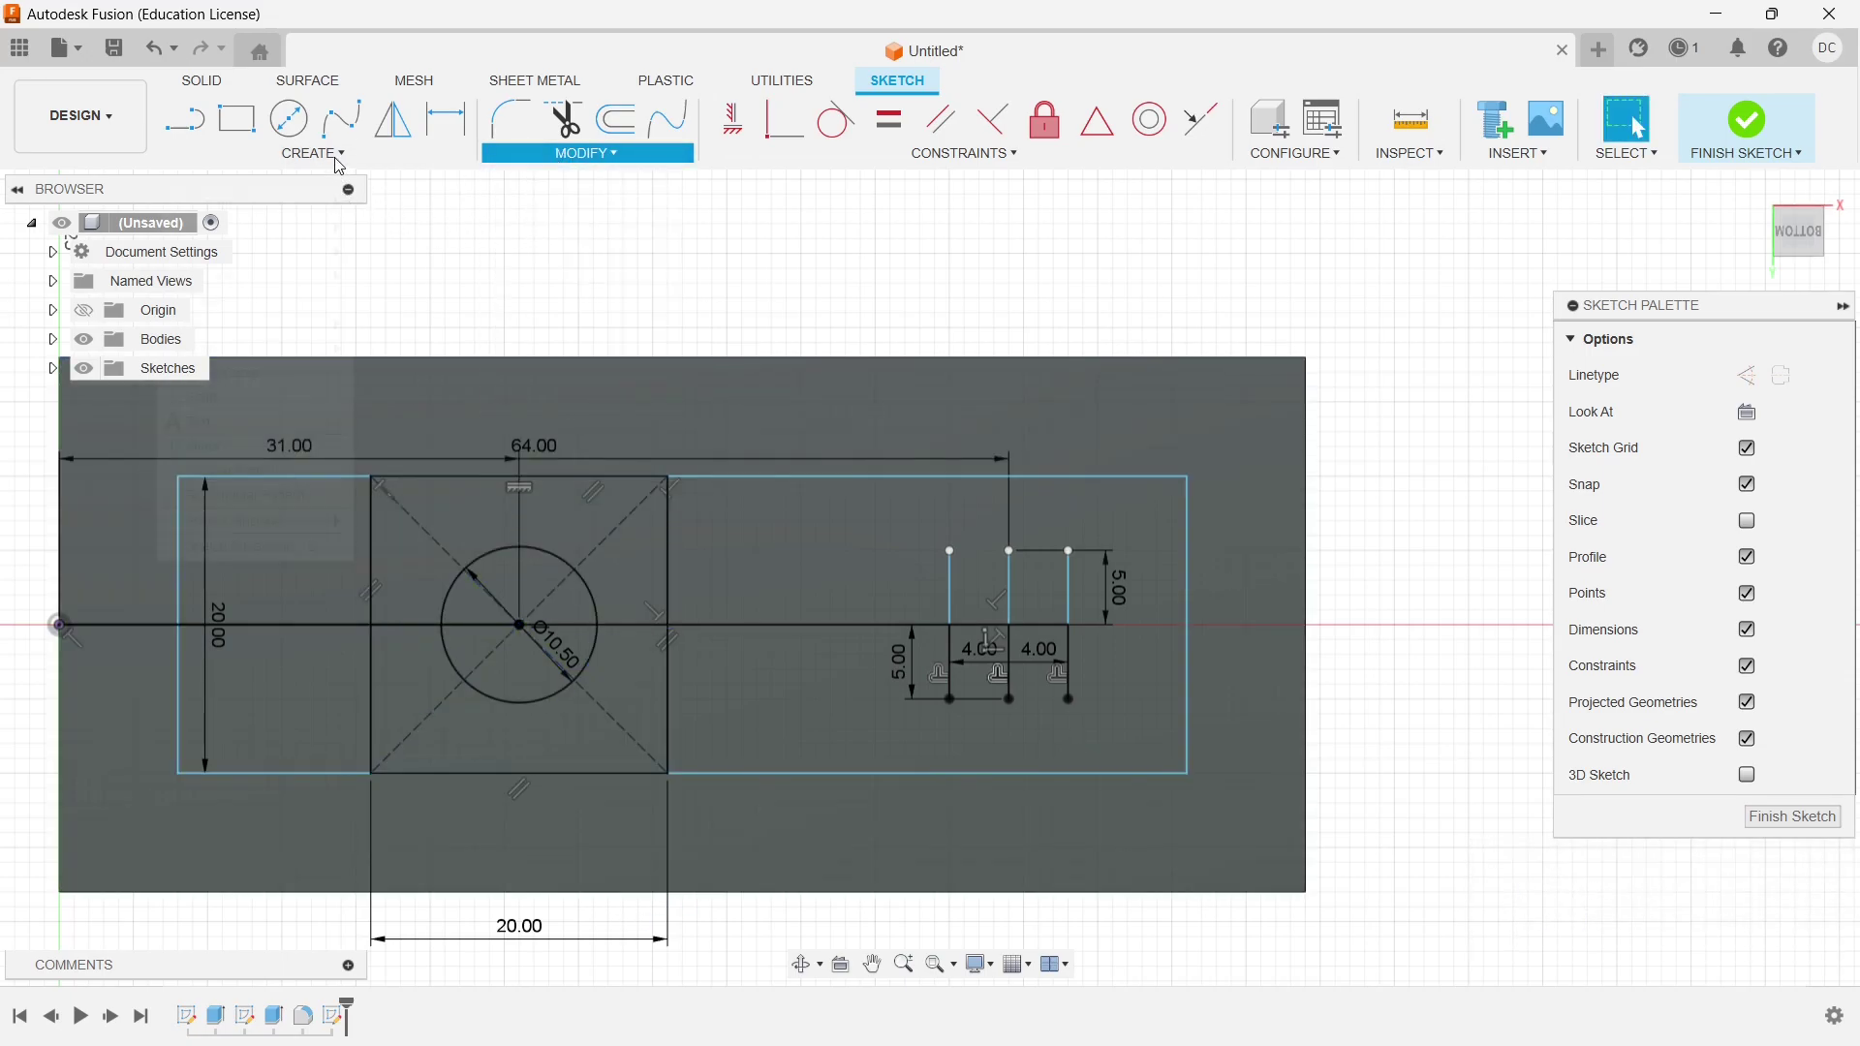
pyautogui.click(334, 157)
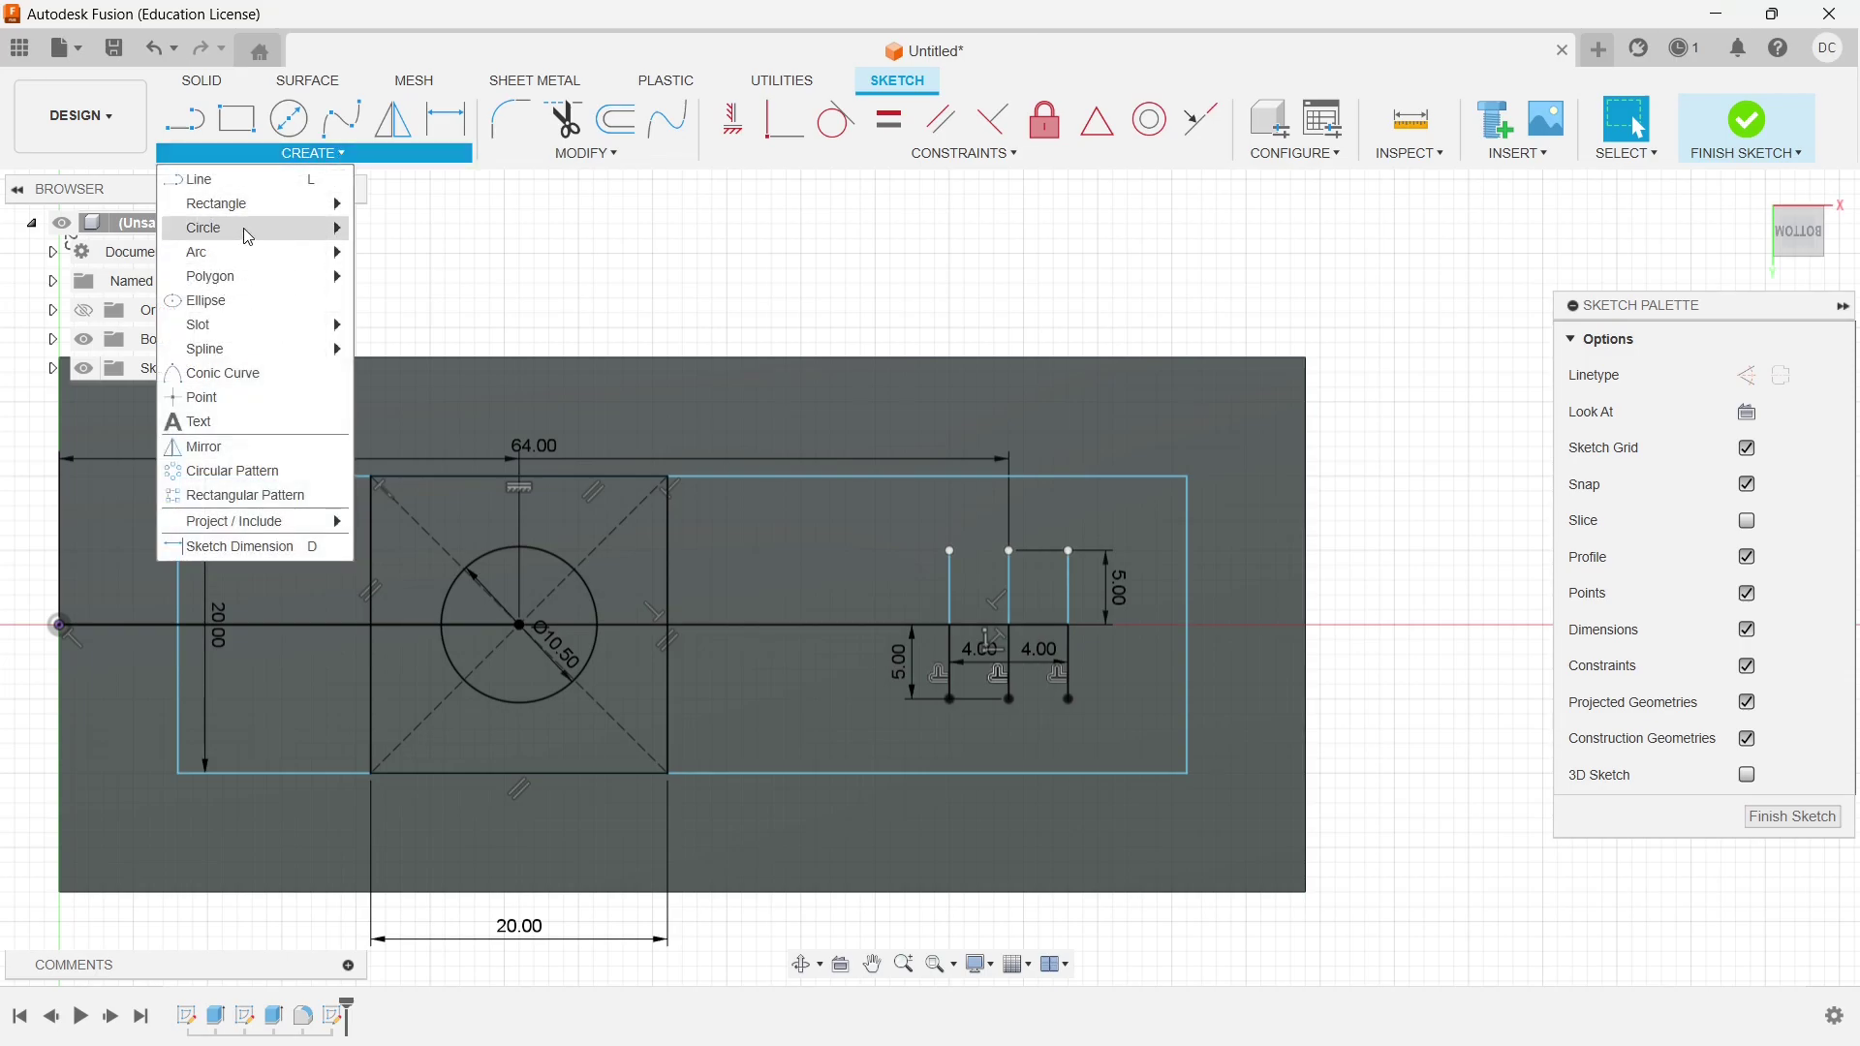
pyautogui.moveTo(235, 252)
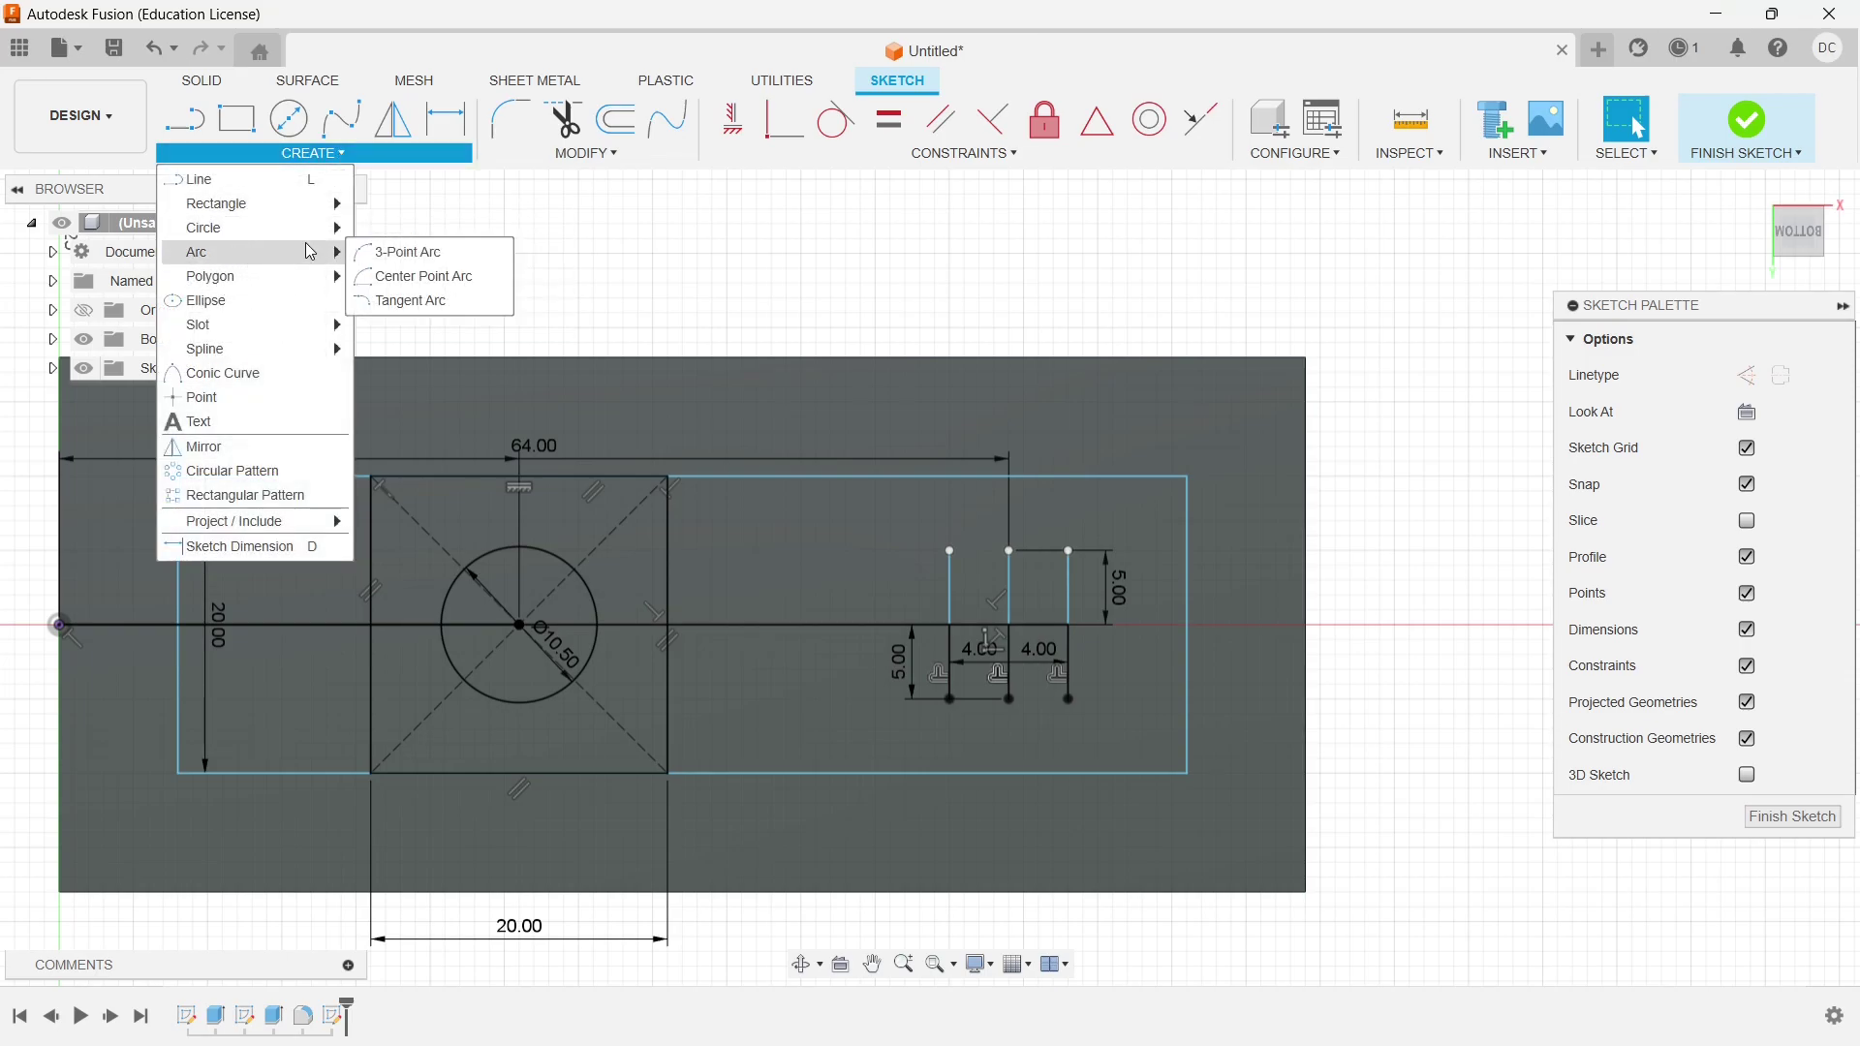
pyautogui.click(416, 277)
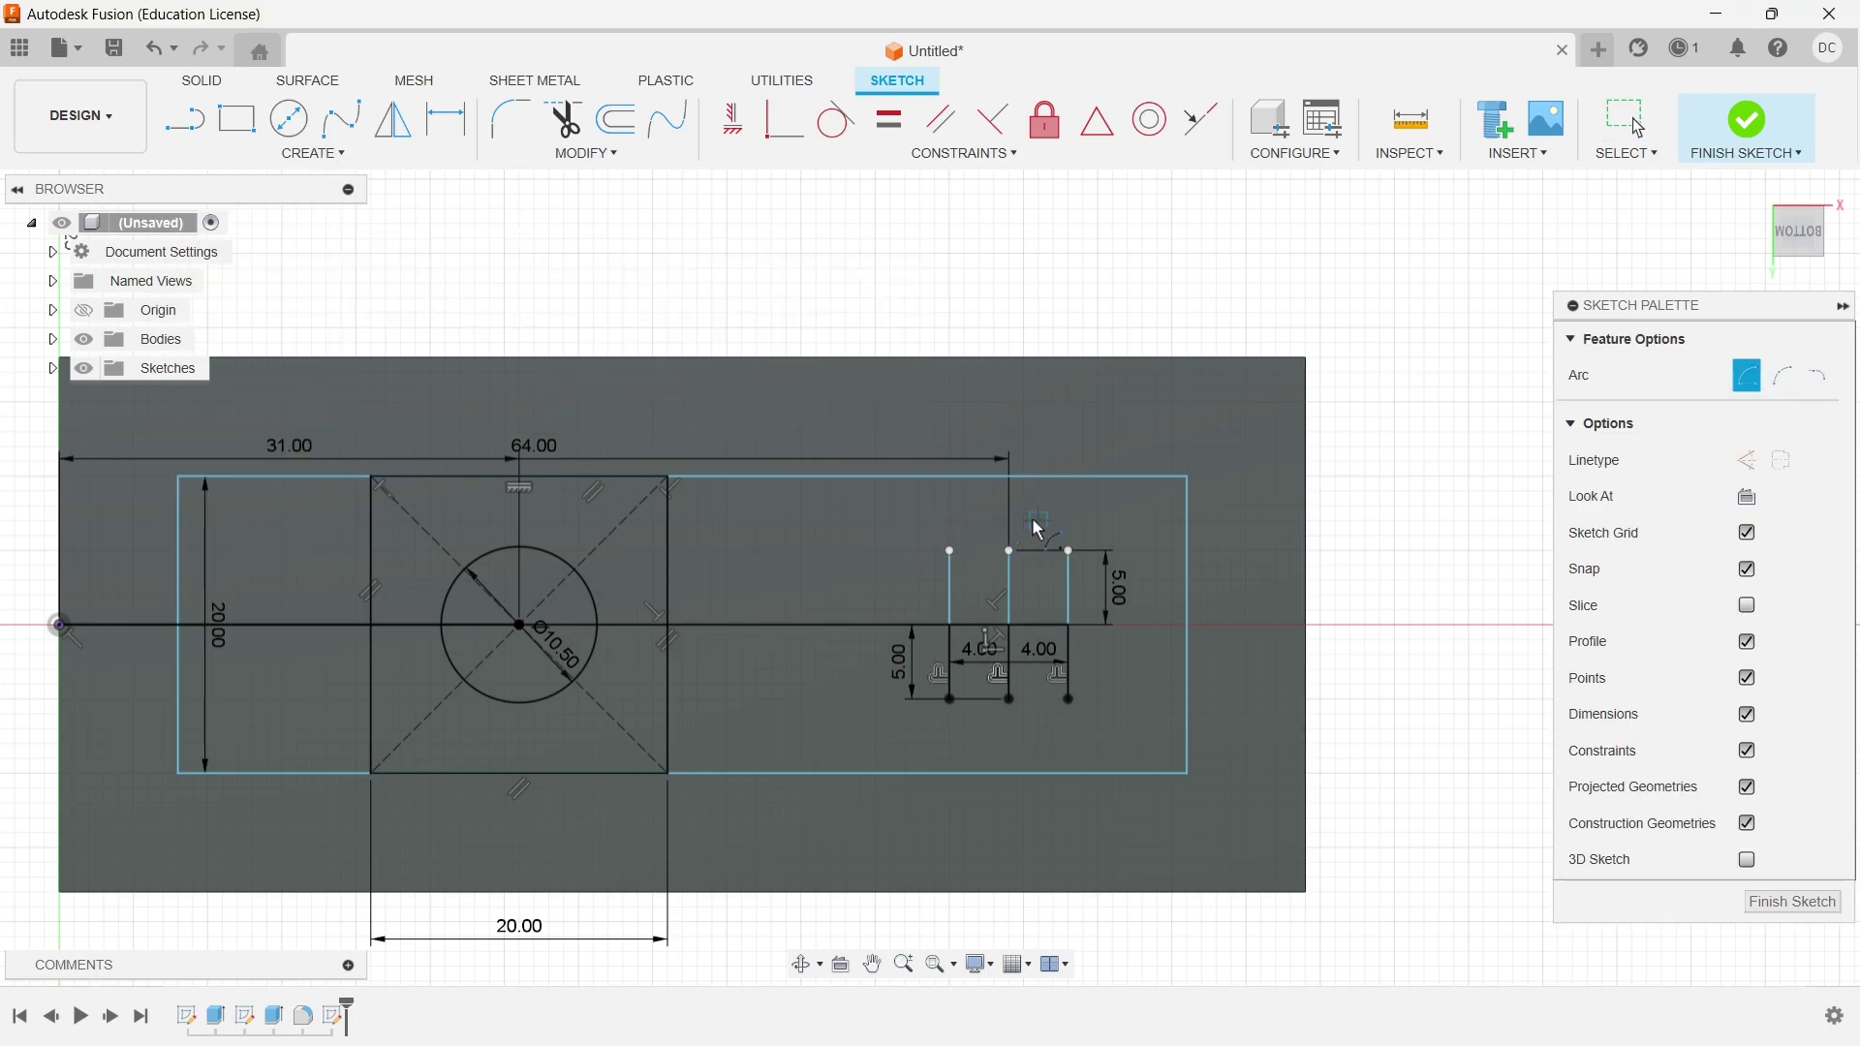
pyautogui.click(1071, 626)
pyautogui.click(1069, 550)
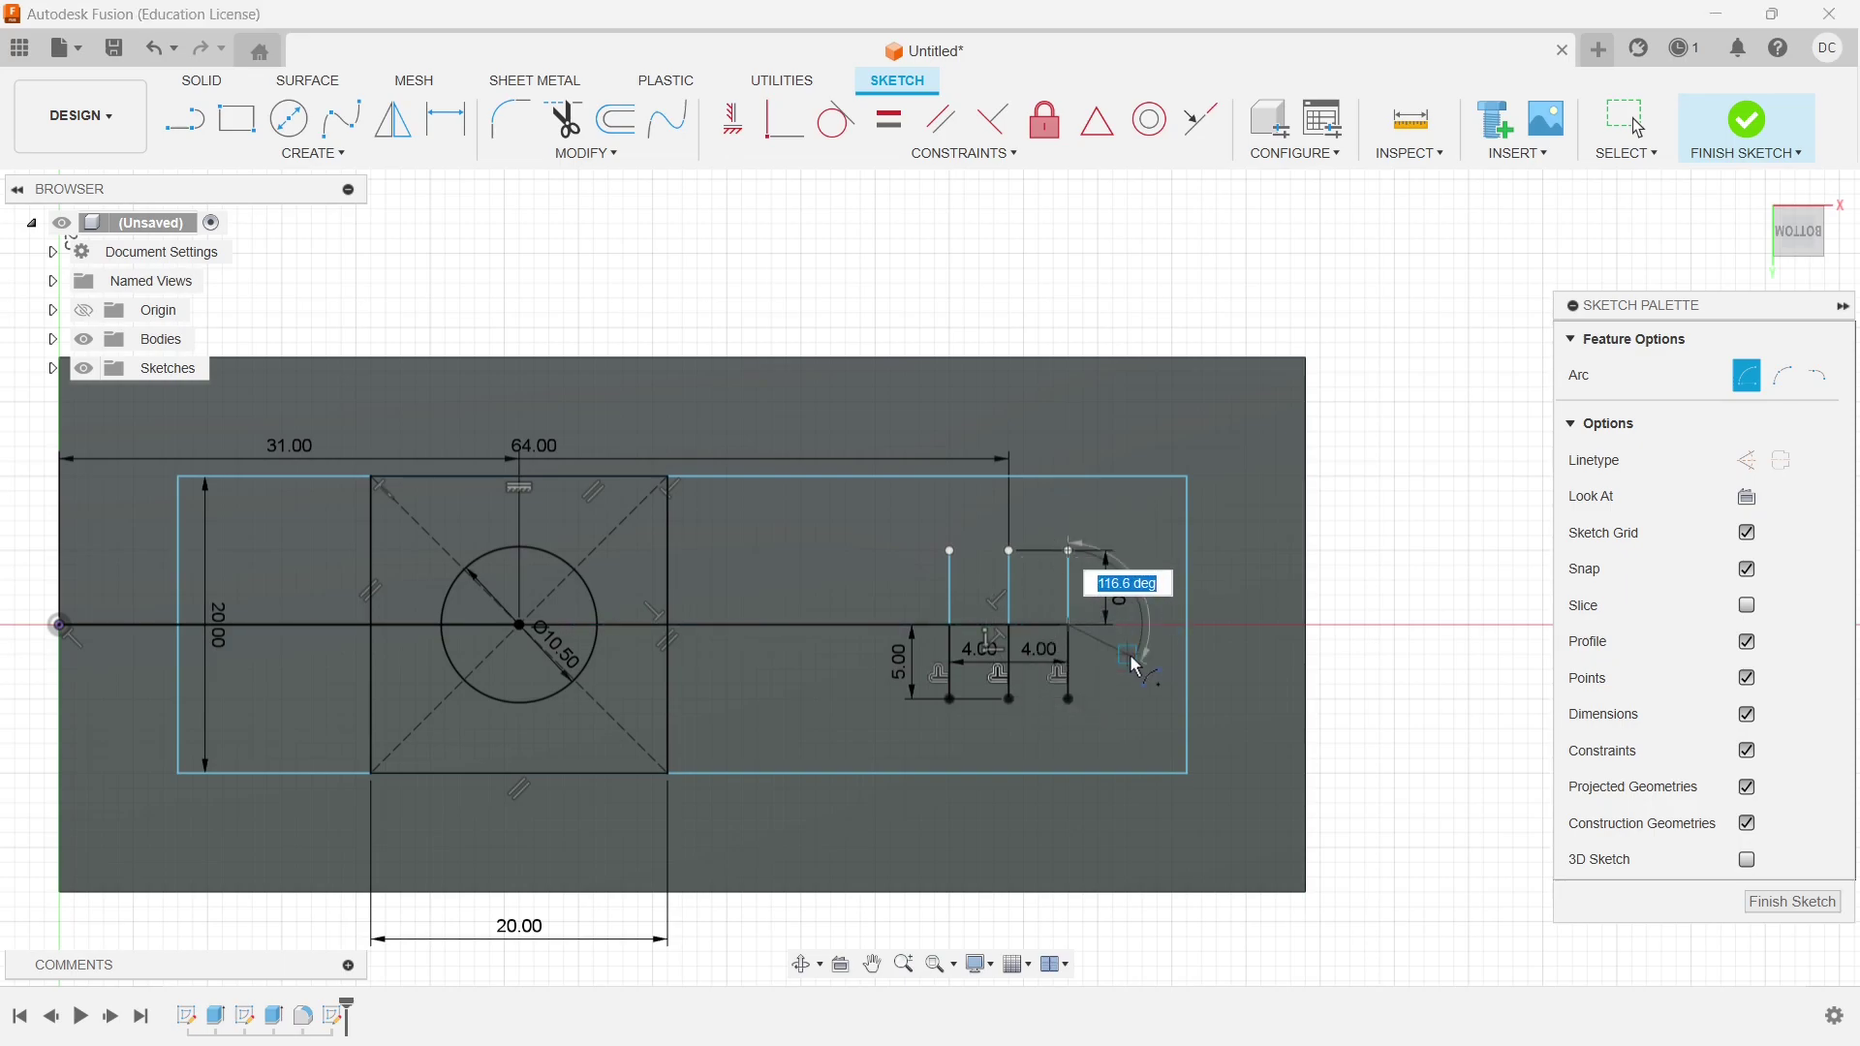
pyautogui.click(1070, 702)
# Draw a matching semicircular center point arc on the slot's vertical line nearest the hole, bulging toward the hole
pyautogui.scroll(2, 984, 727)
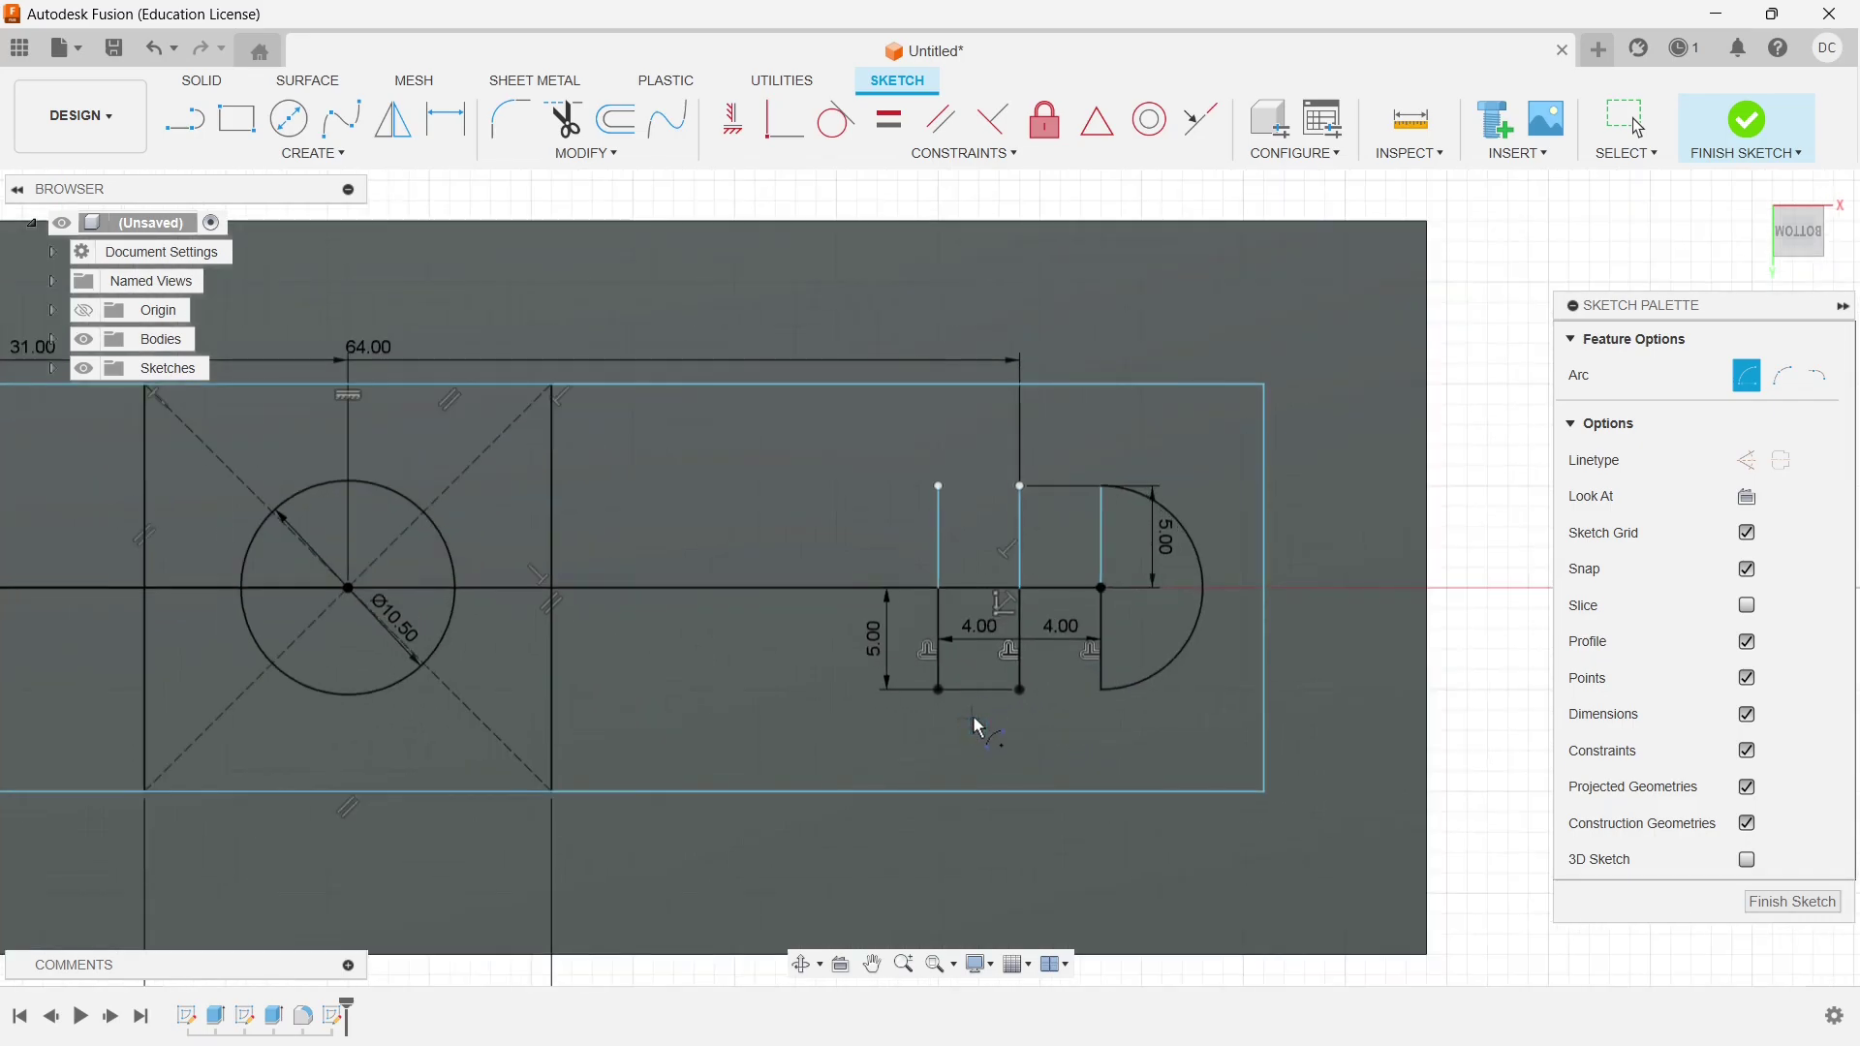
pyautogui.click(939, 587)
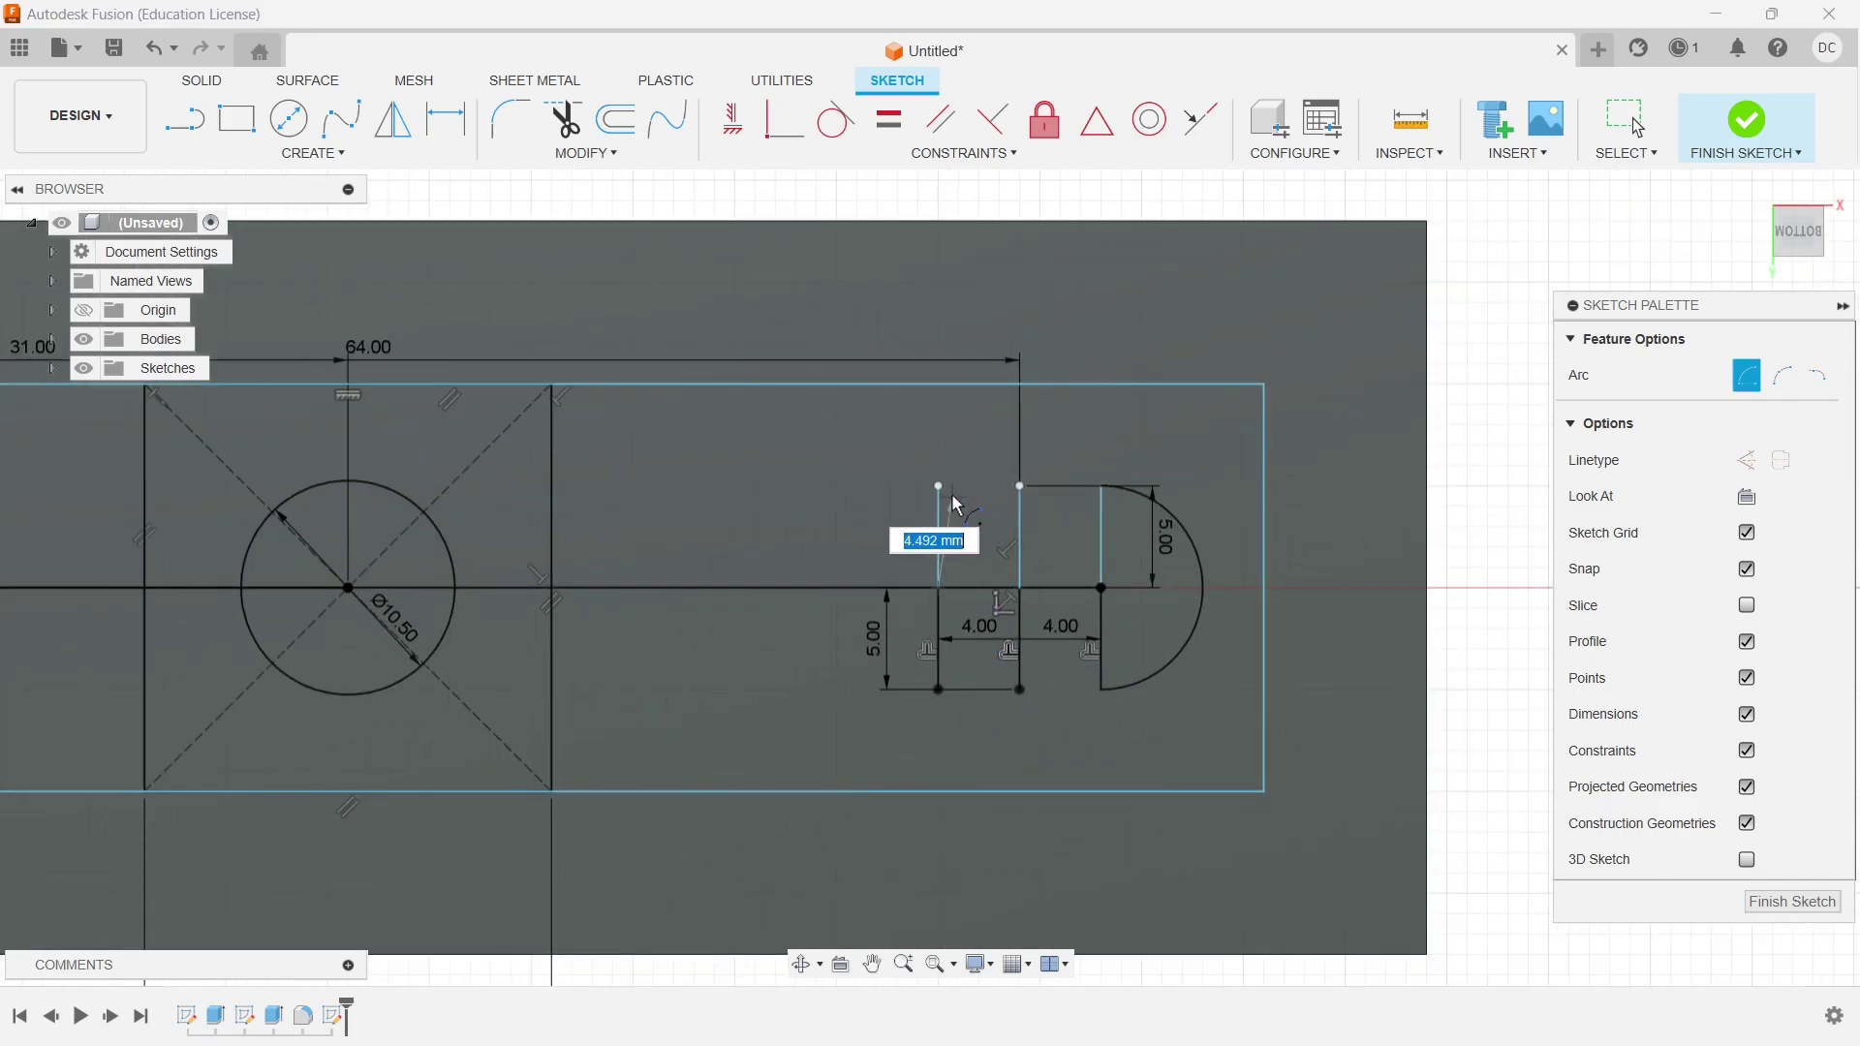
pyautogui.click(938, 485)
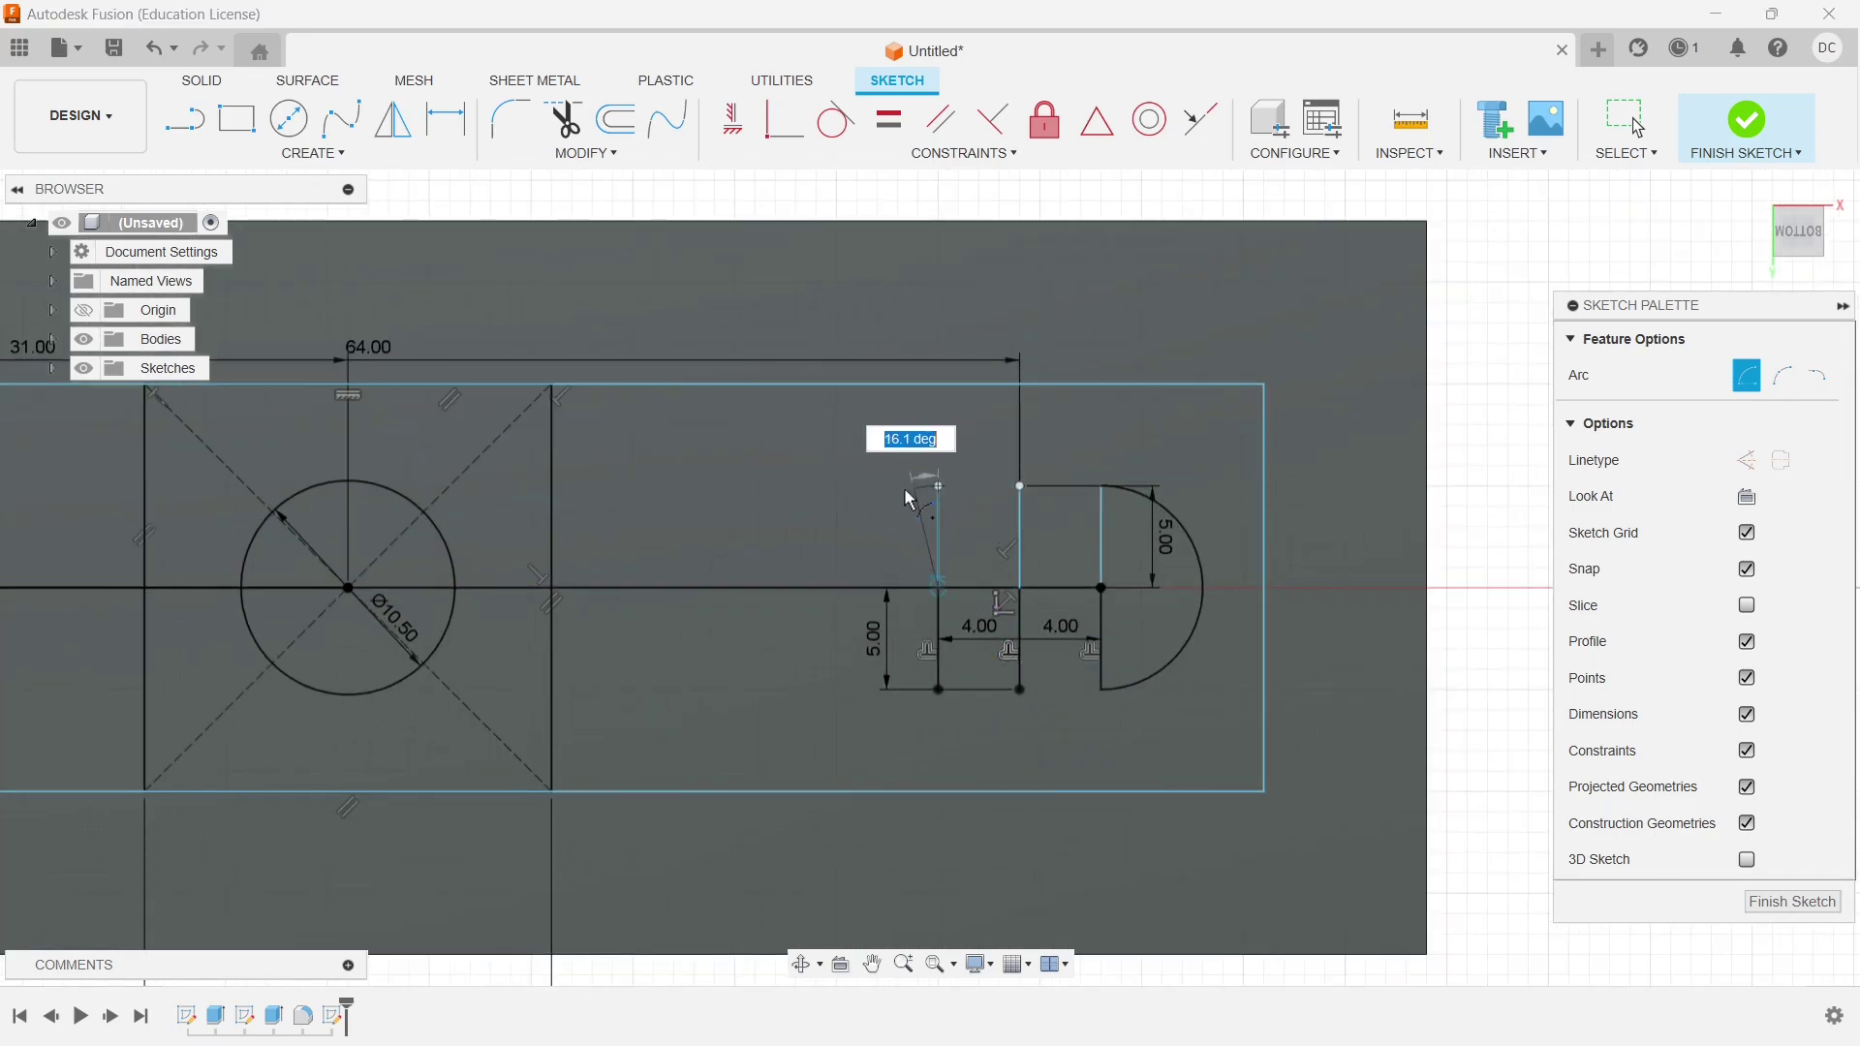
pyautogui.click(939, 691)
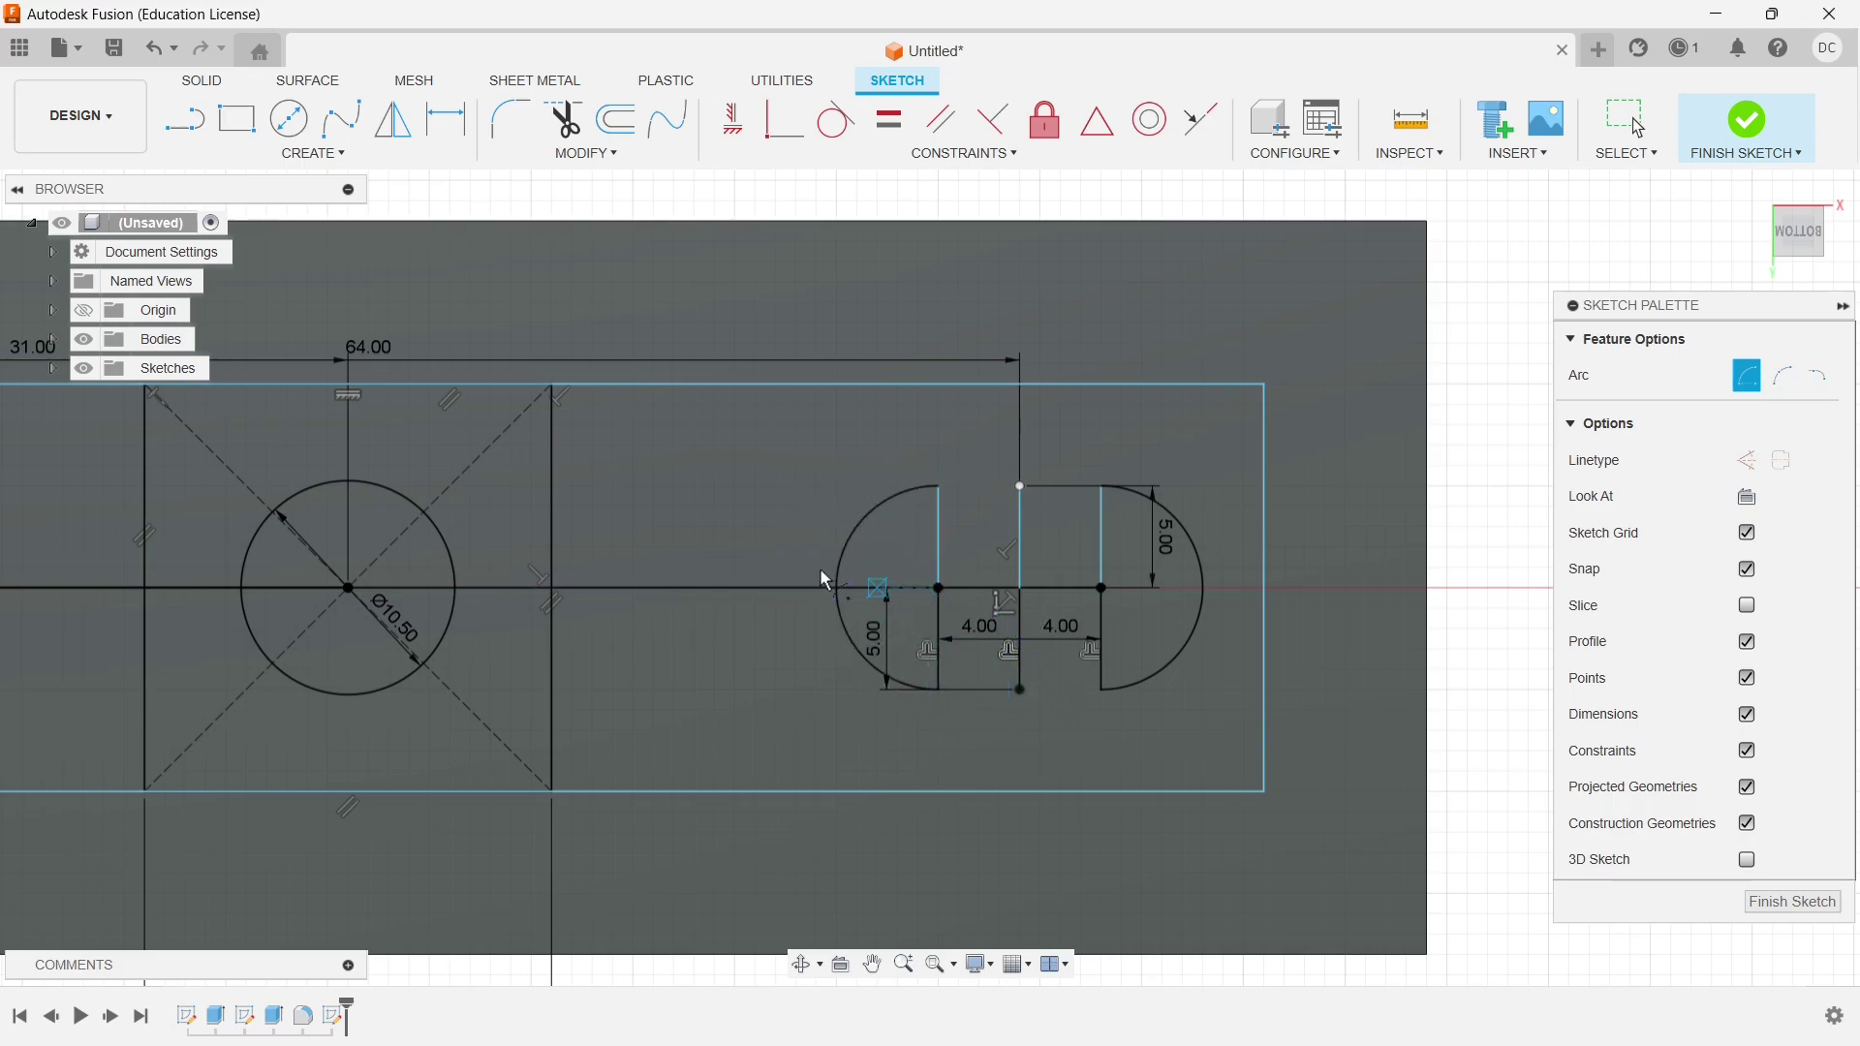
# Close the slot outline with two horizontal lines joining the upper and lower ends of the arcs
pyautogui.press('l')
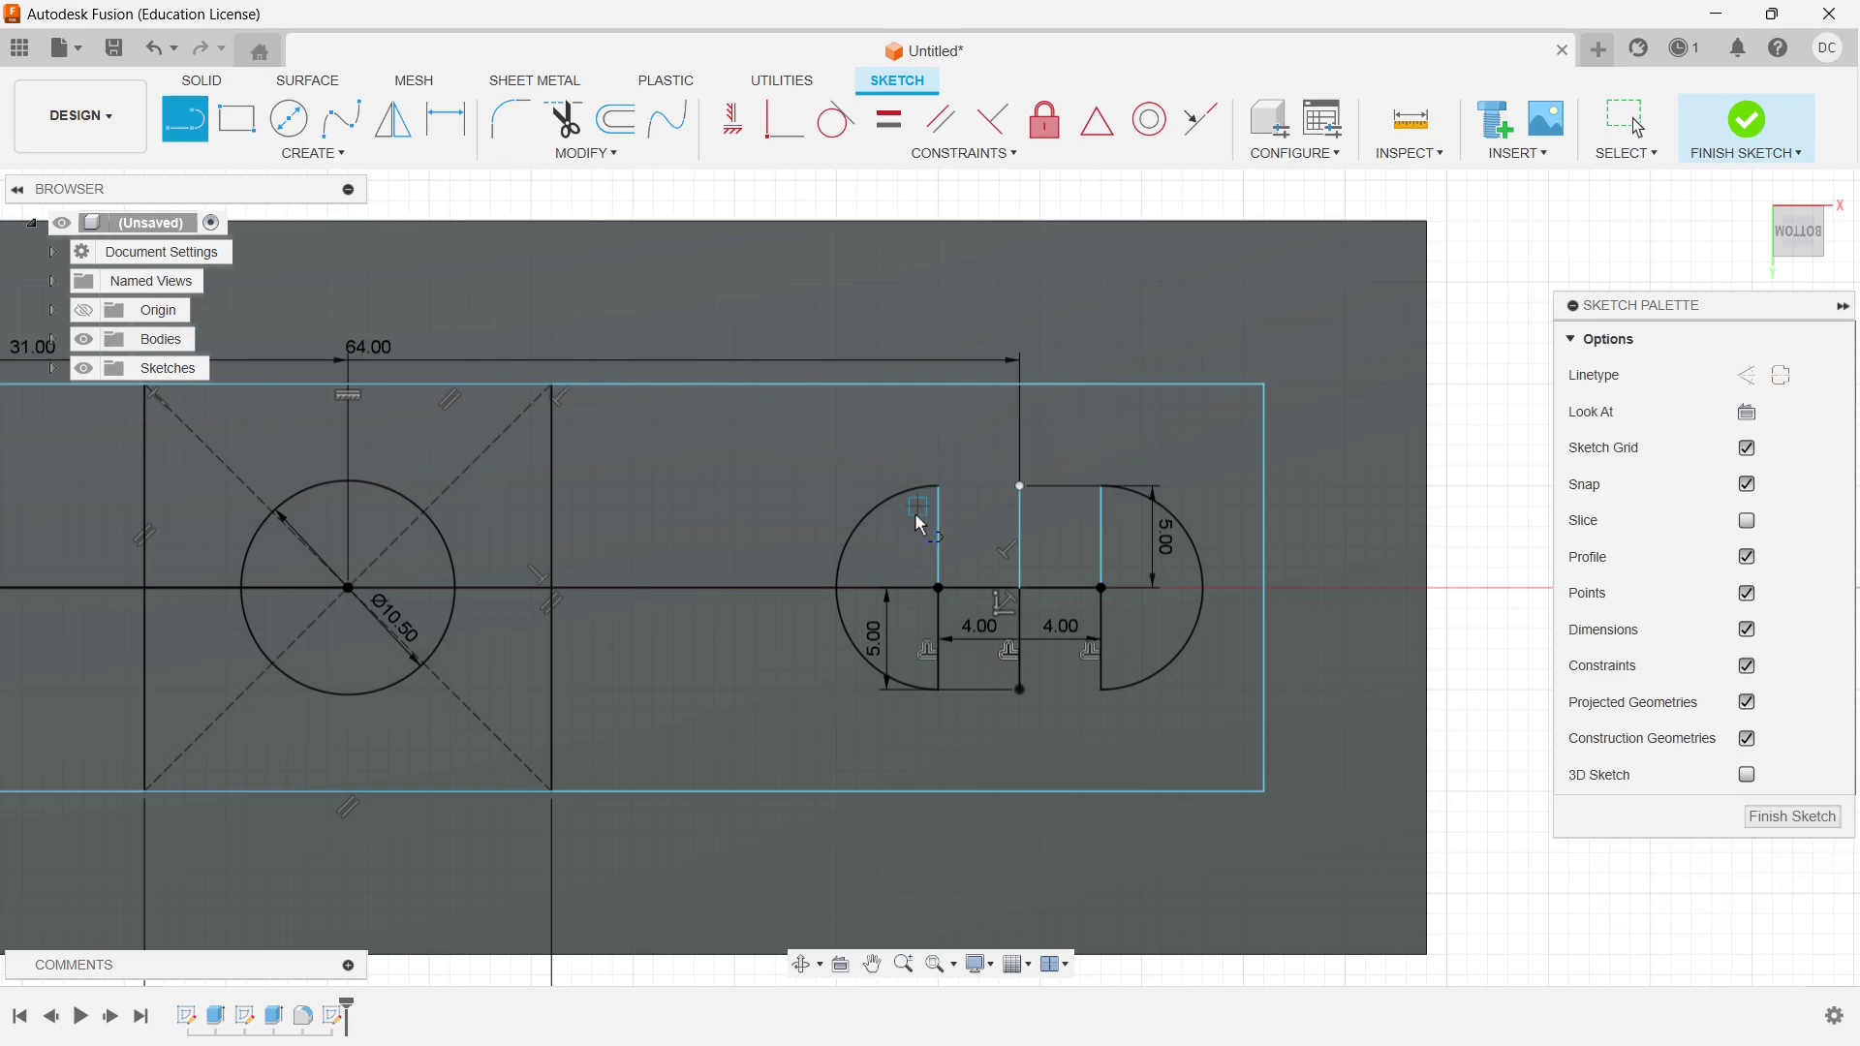
pyautogui.click(938, 487)
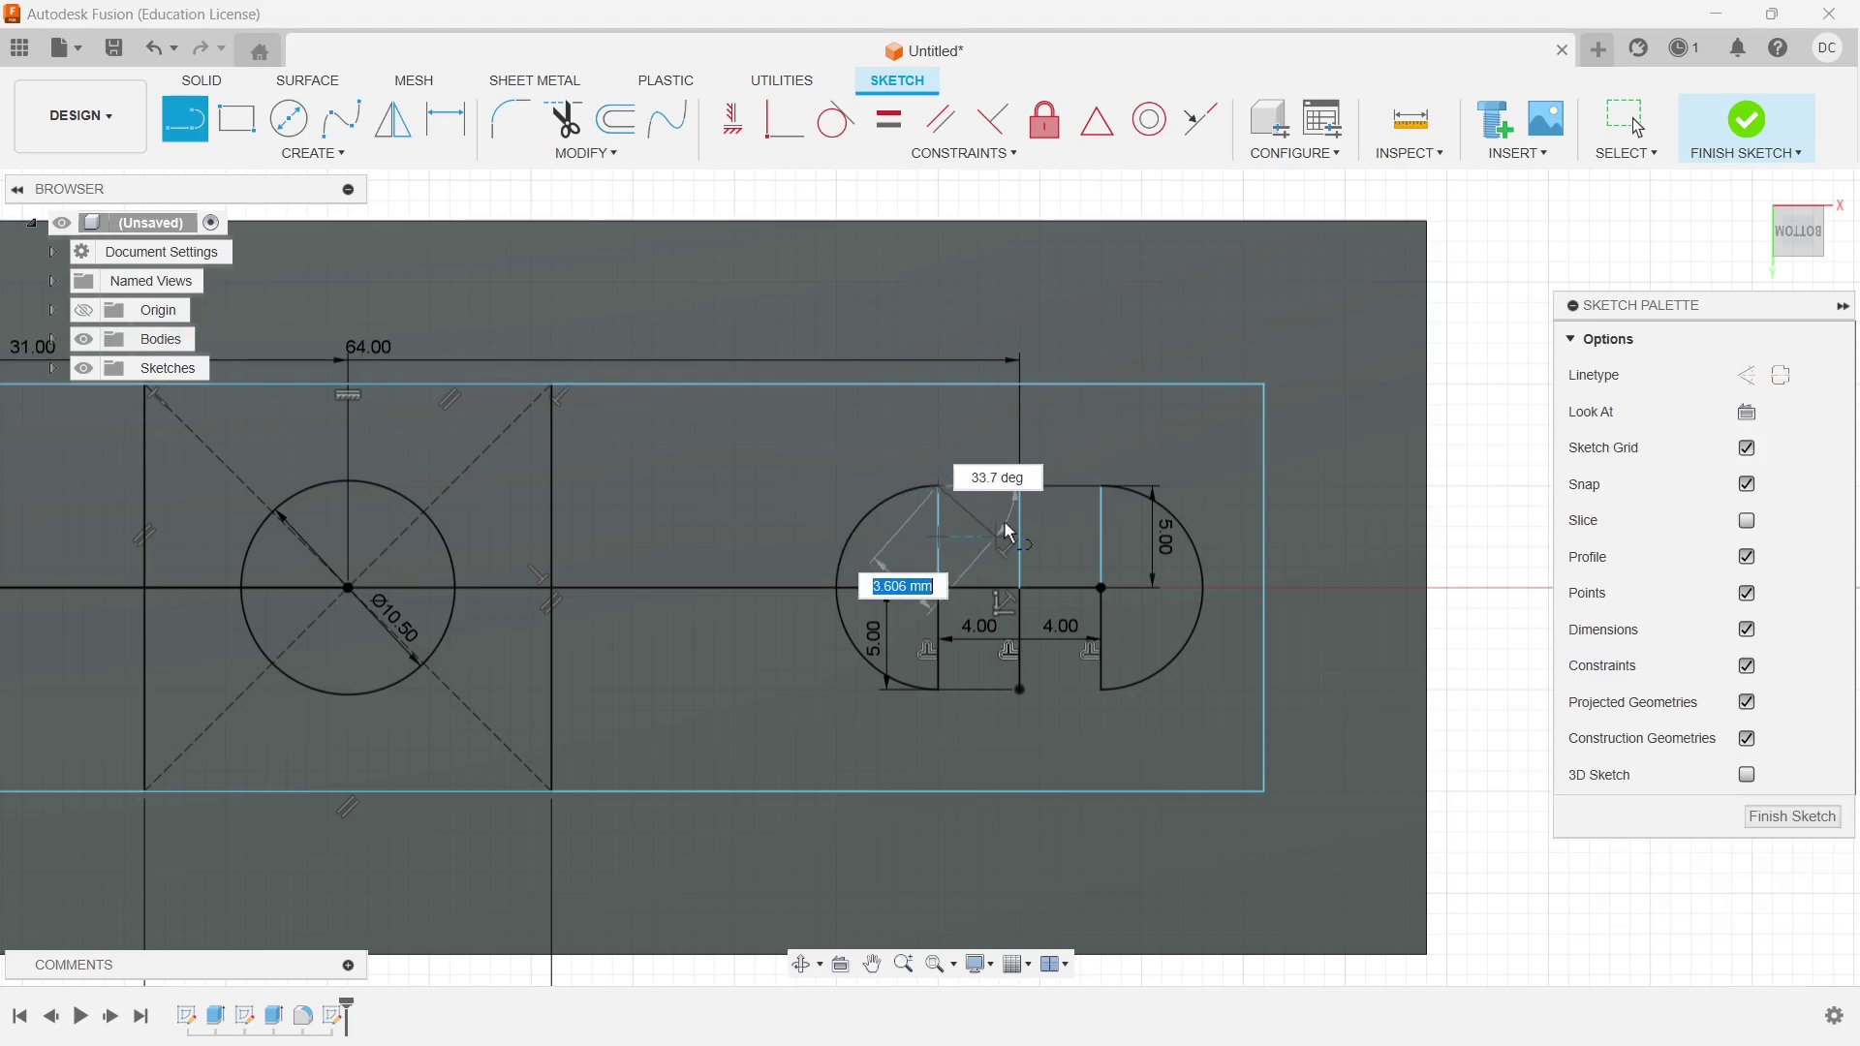
pyautogui.click(1102, 487)
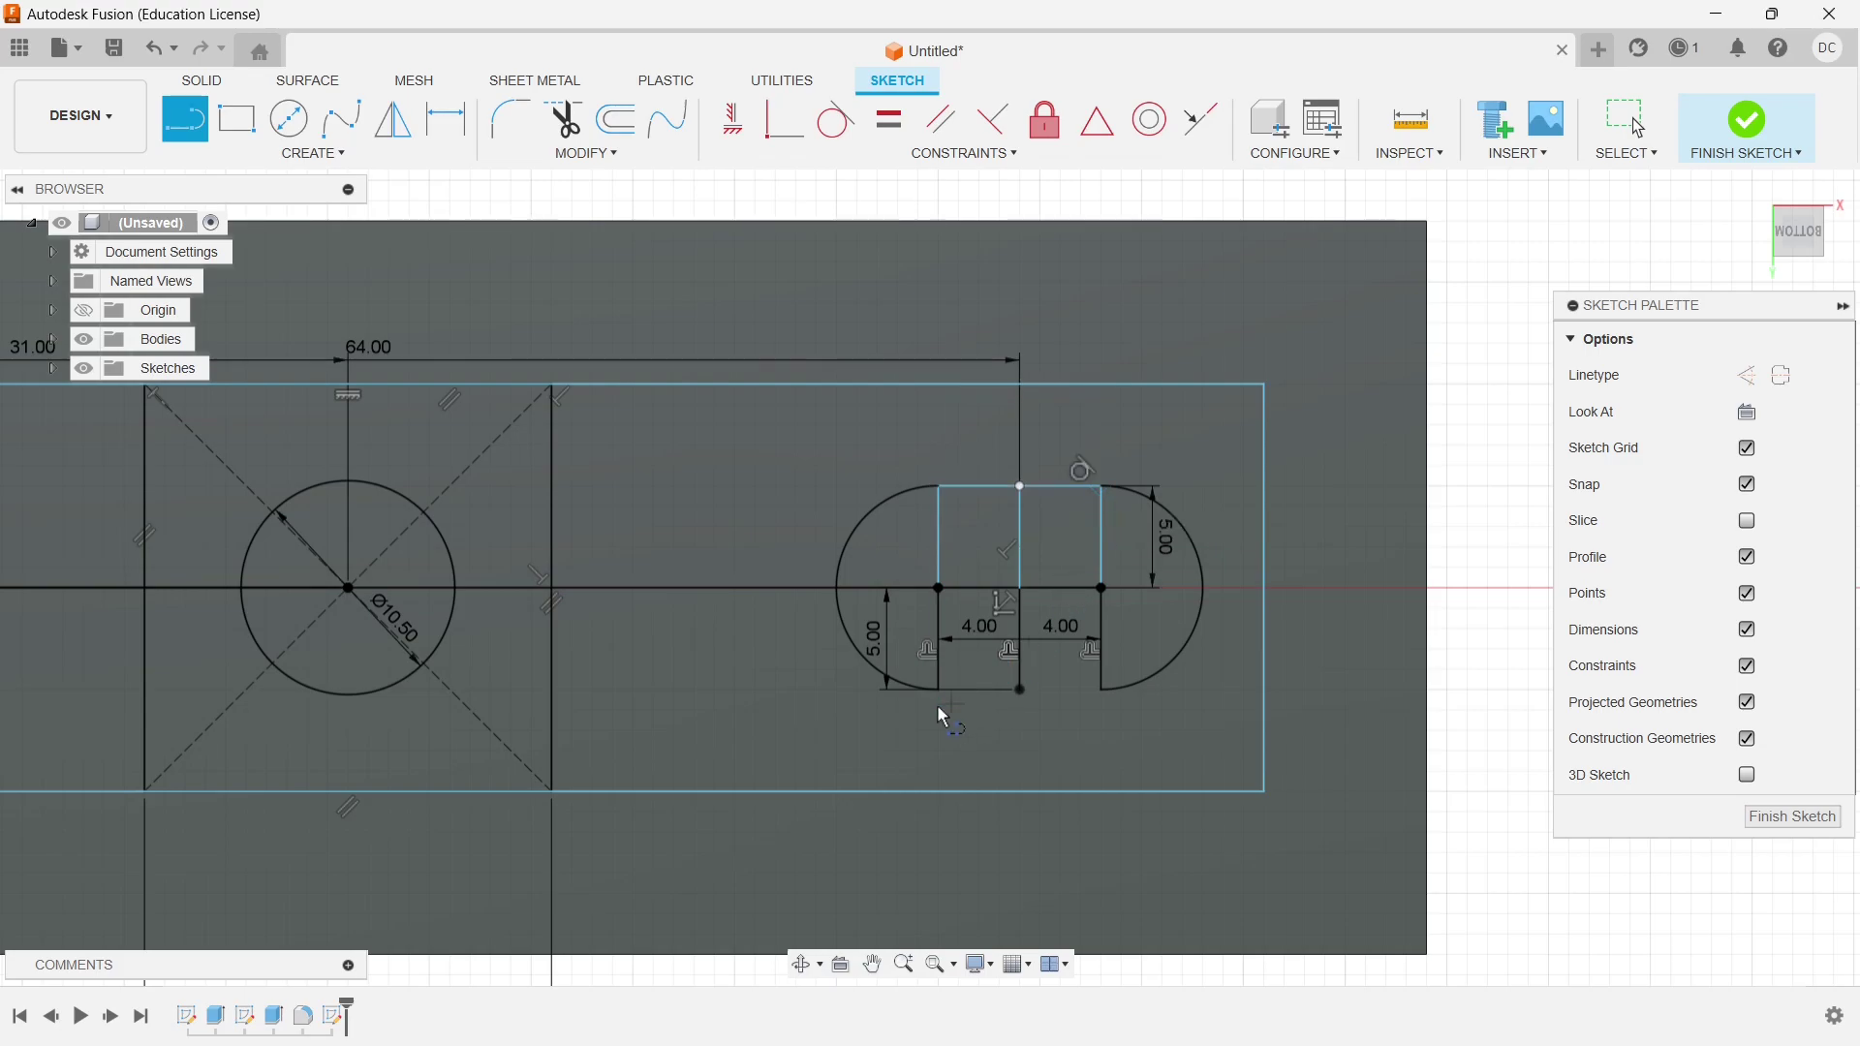
pyautogui.click(942, 691)
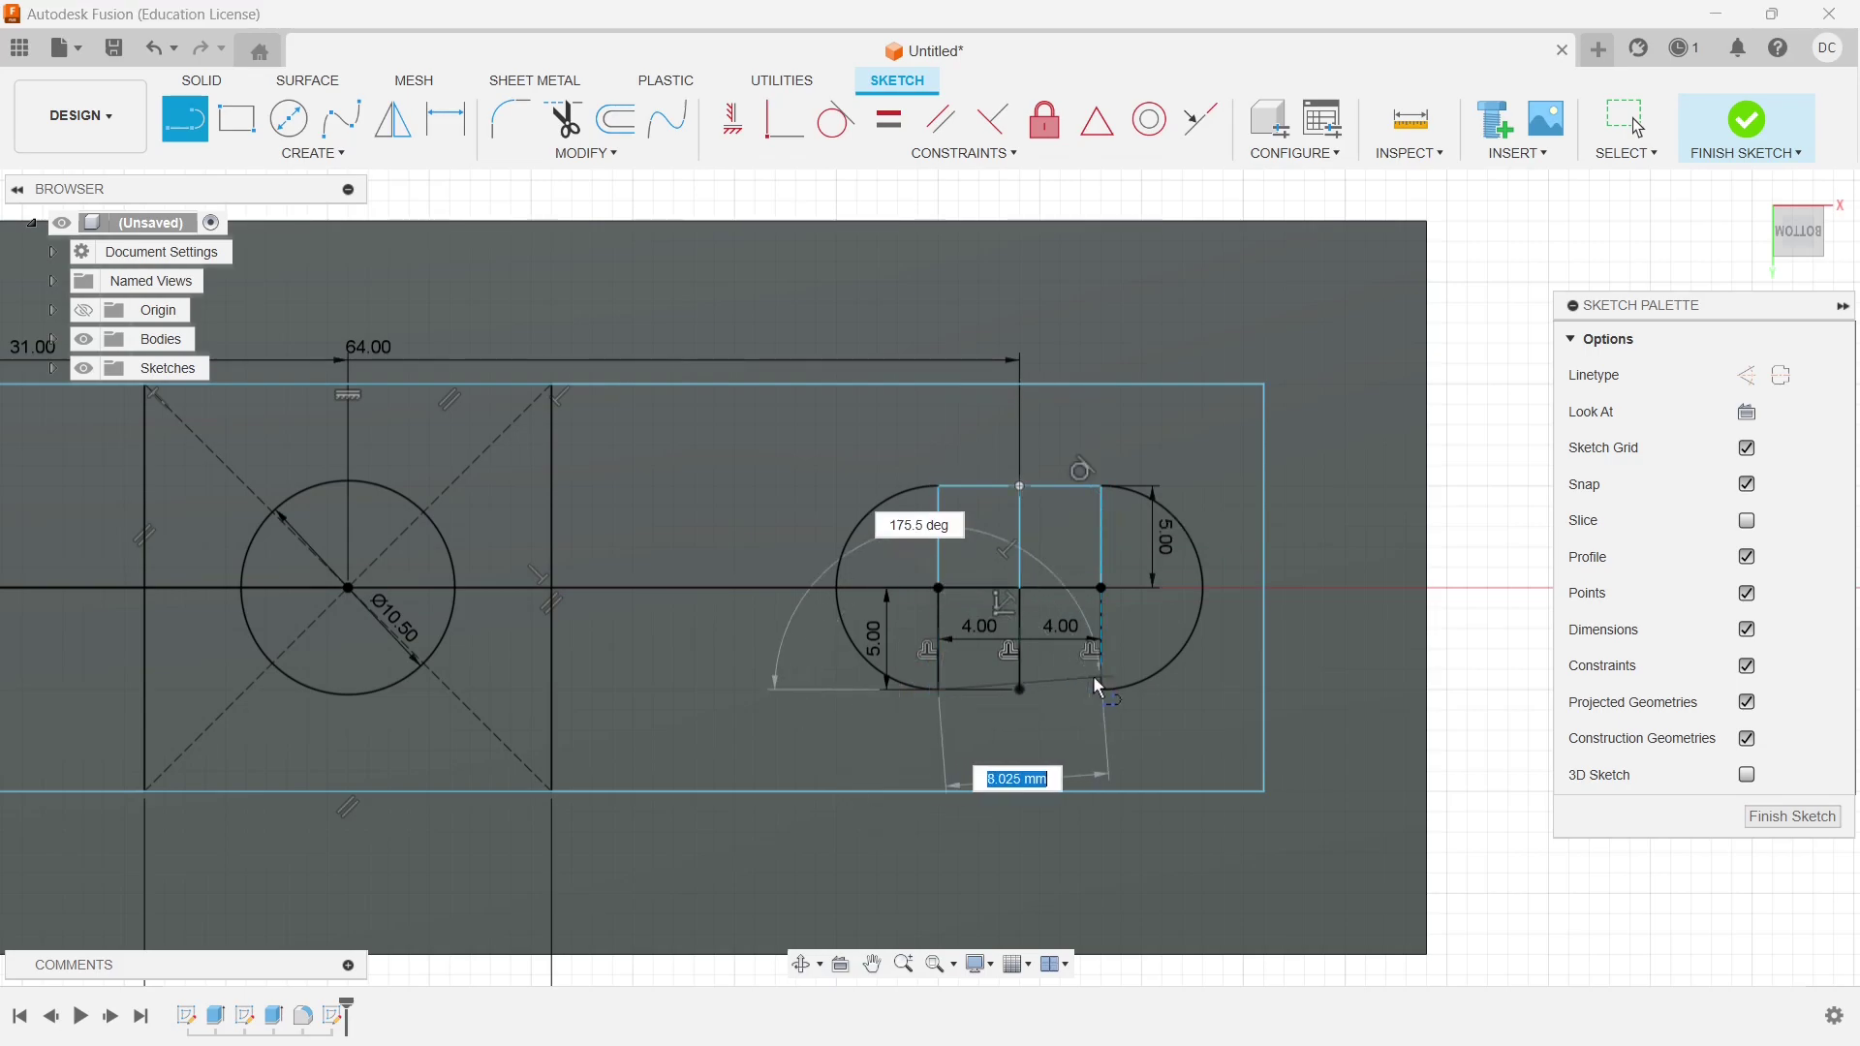
pyautogui.click(1102, 691)
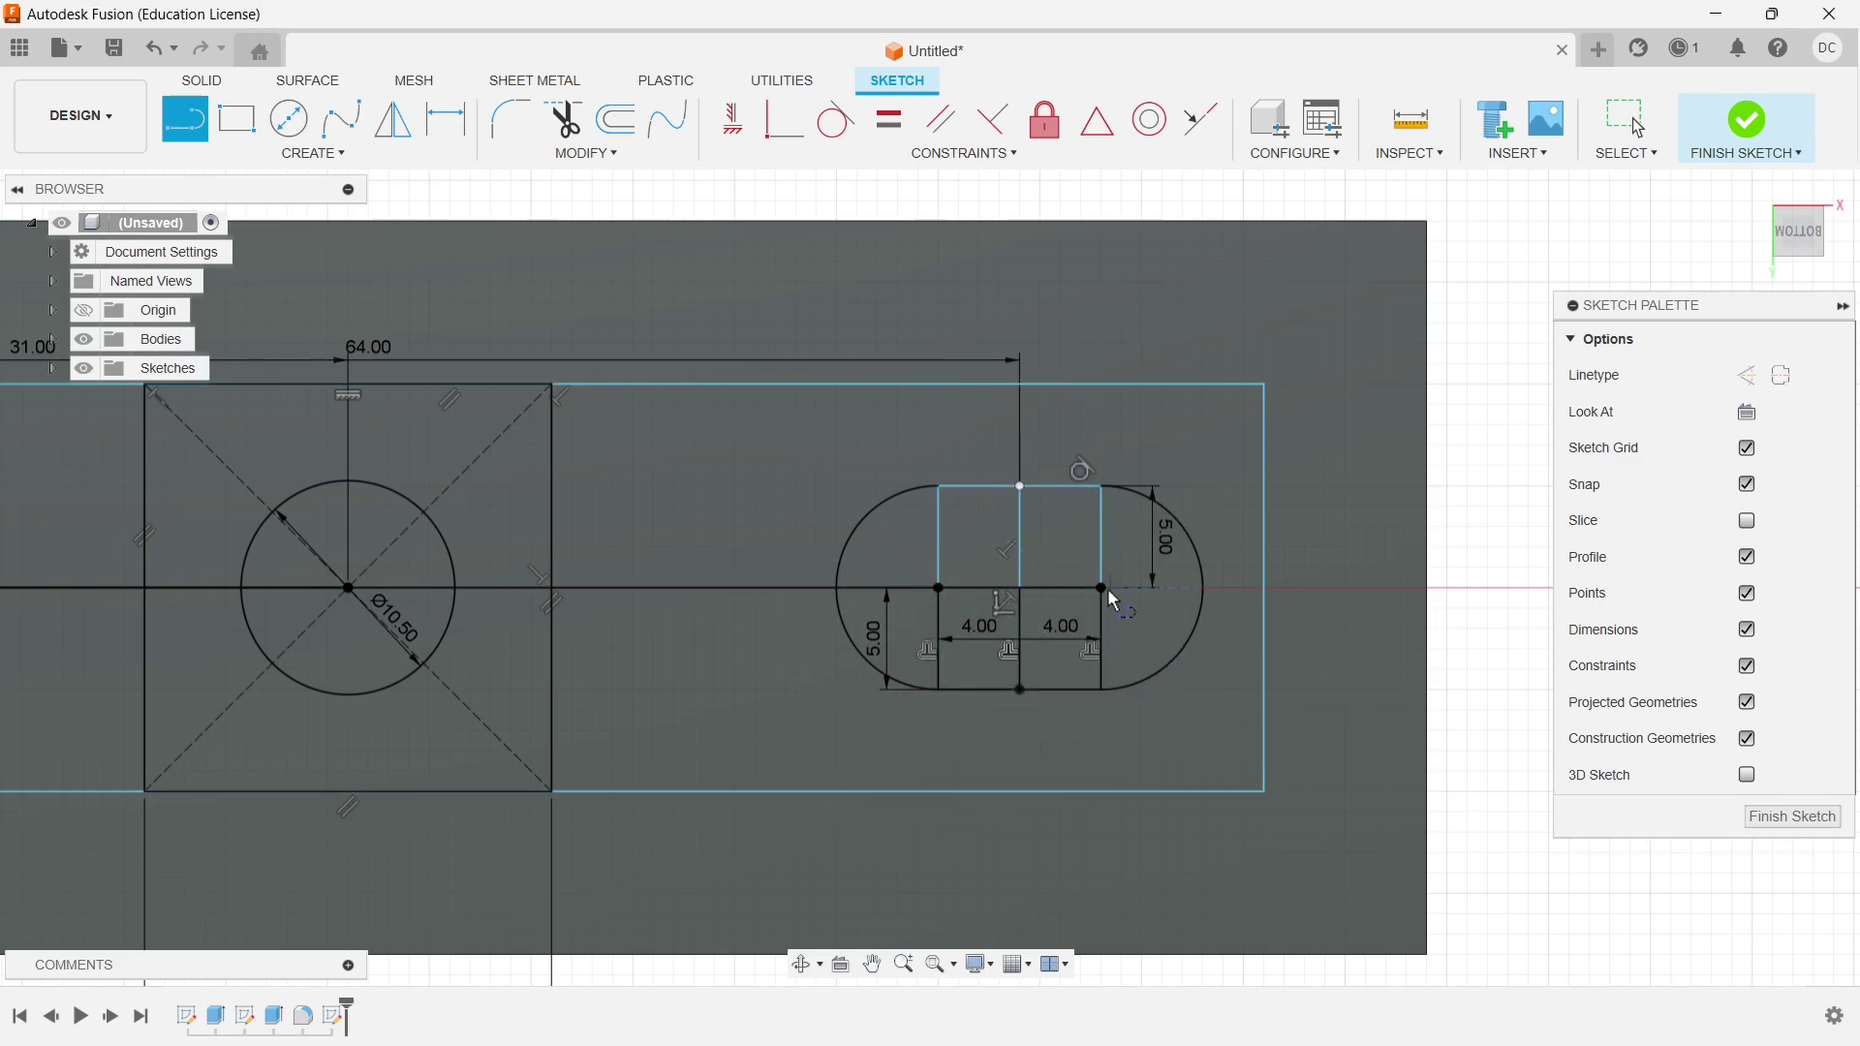
pyautogui.press('Escape')
# Delete the vertical helper lines inside the rounded slot, leaving only its outline and centerline, and finish the sketch
pyautogui.click(941, 562)
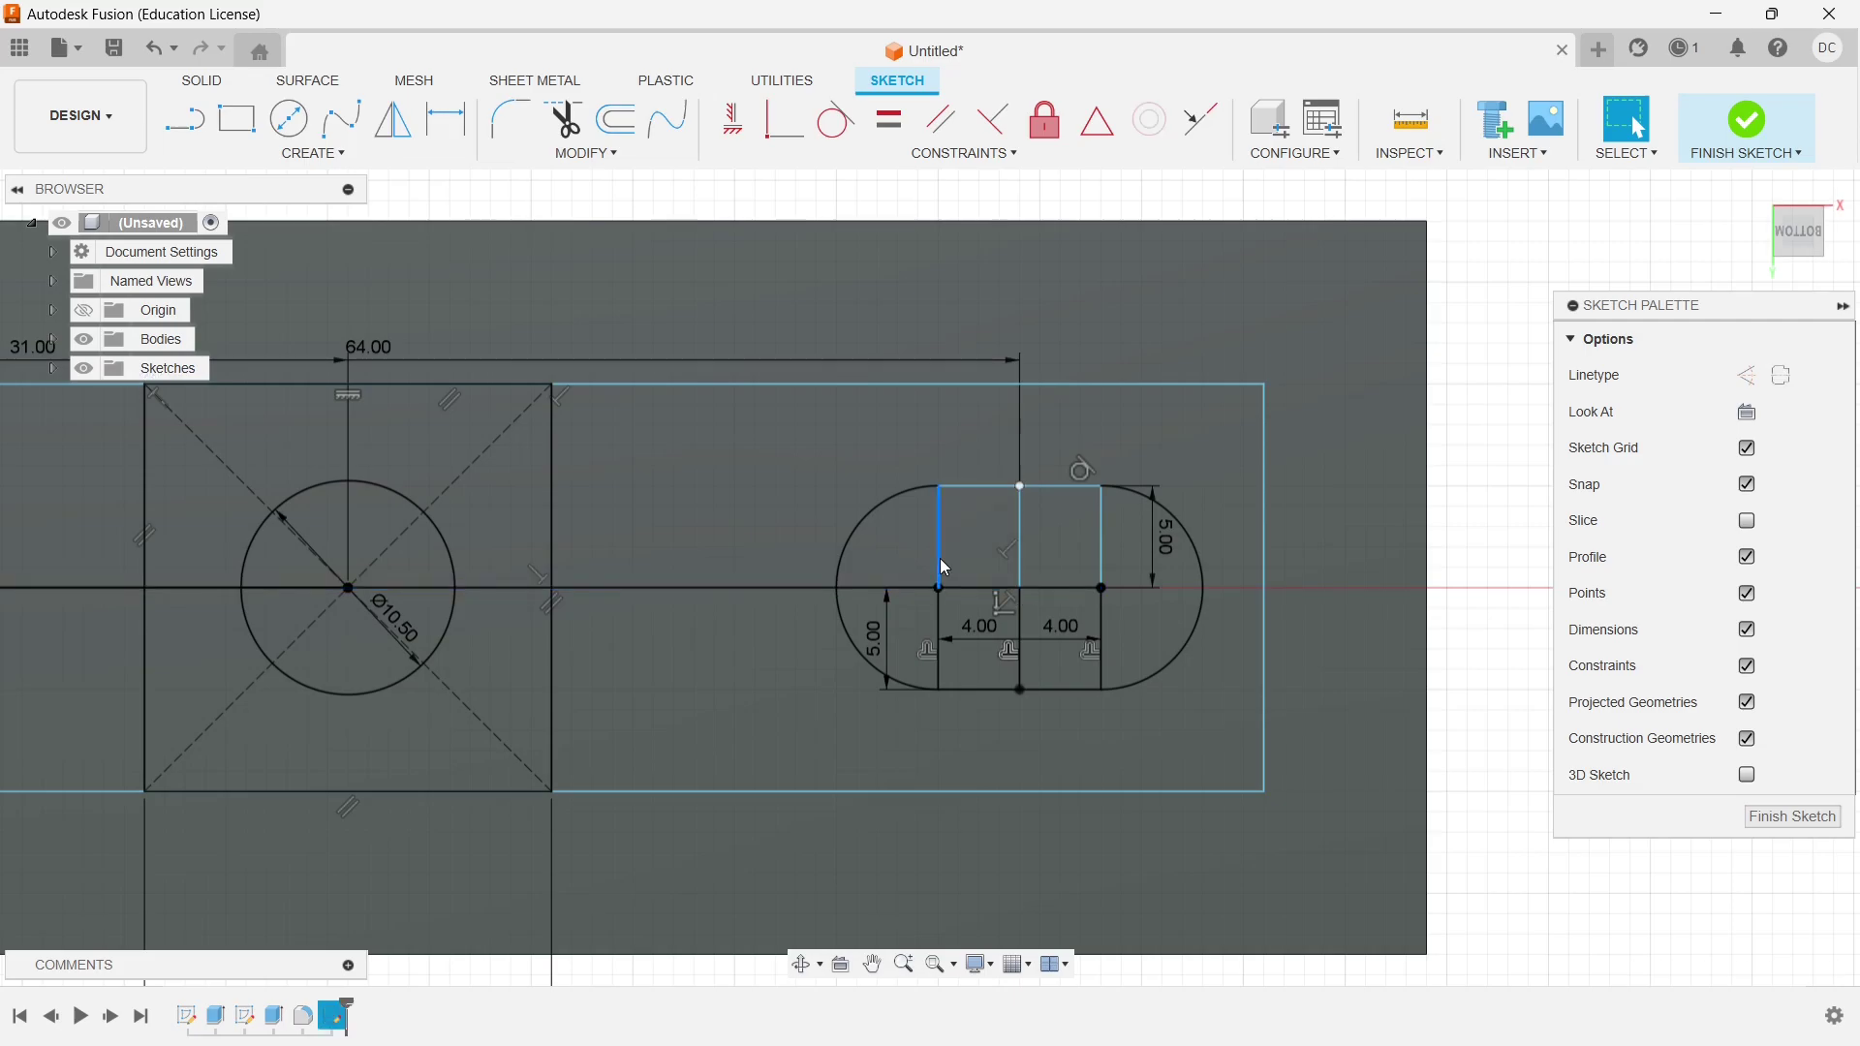
pyautogui.press('Delete')
pyautogui.click(939, 622)
pyautogui.press('Delete')
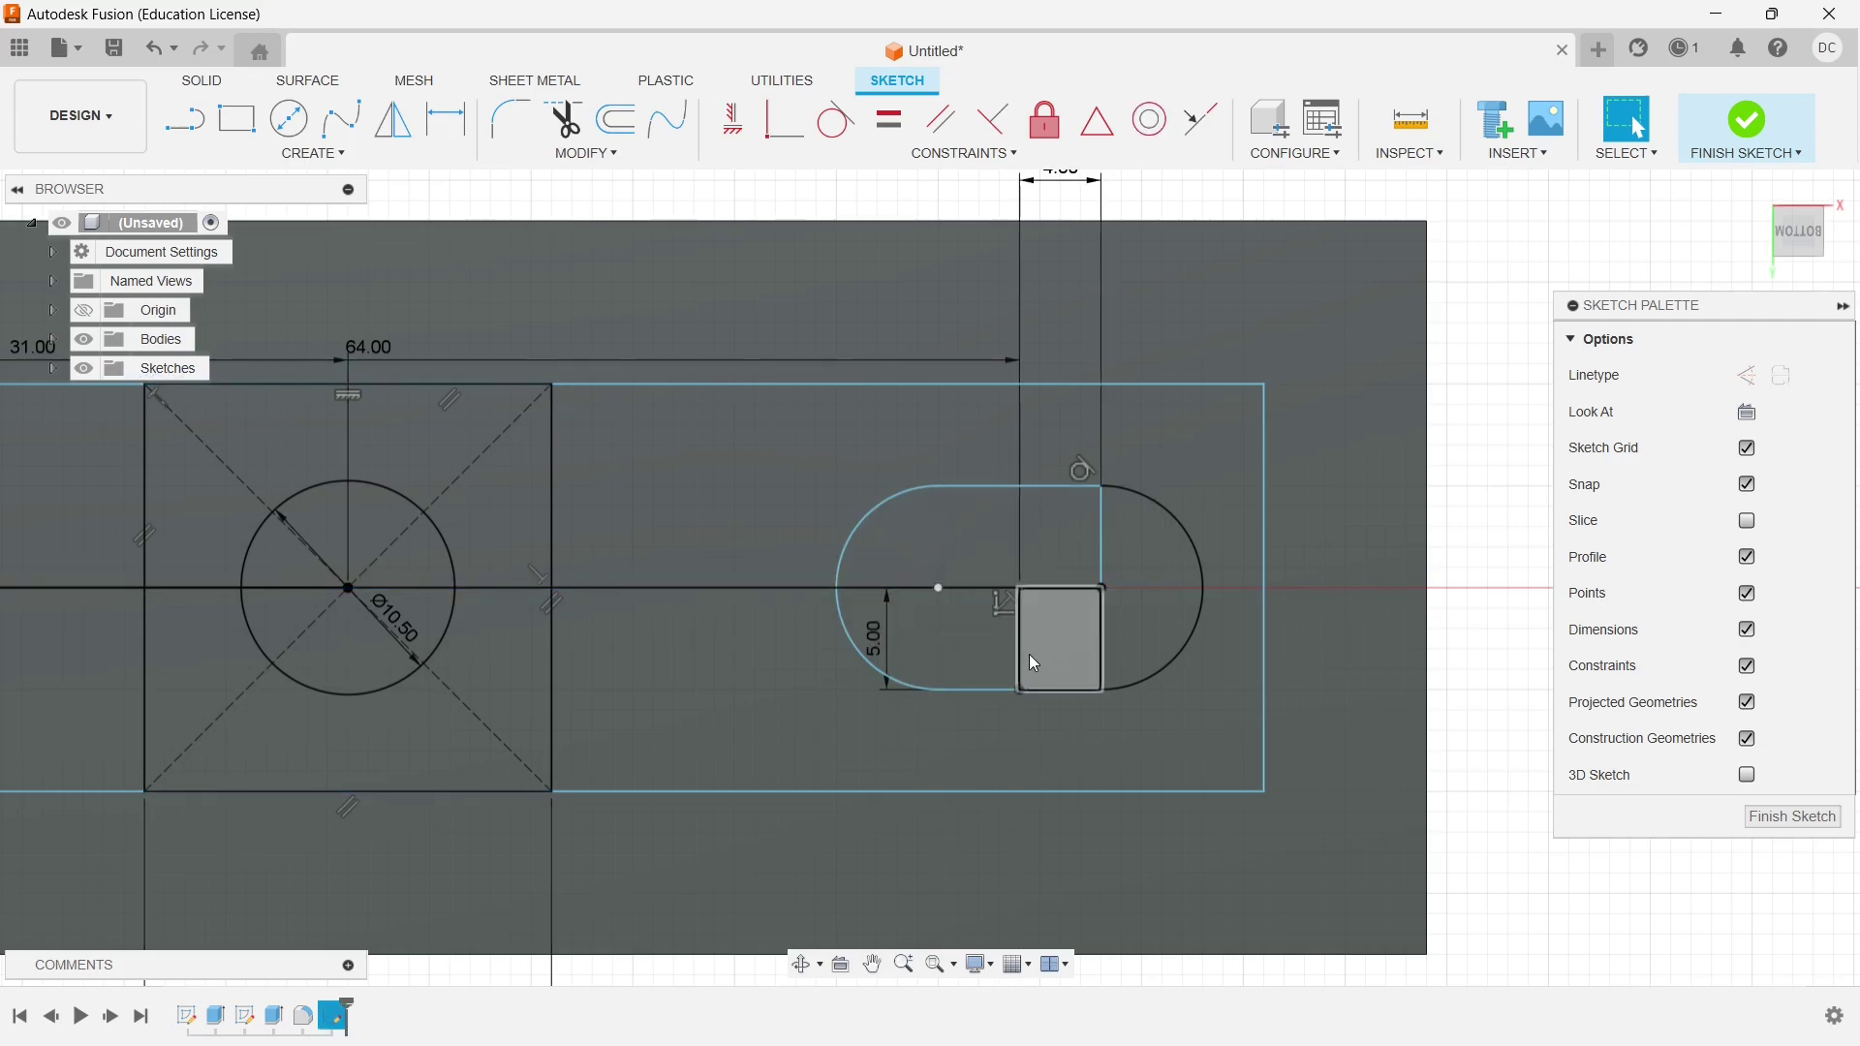
pyautogui.press('Delete')
pyautogui.click(1100, 639)
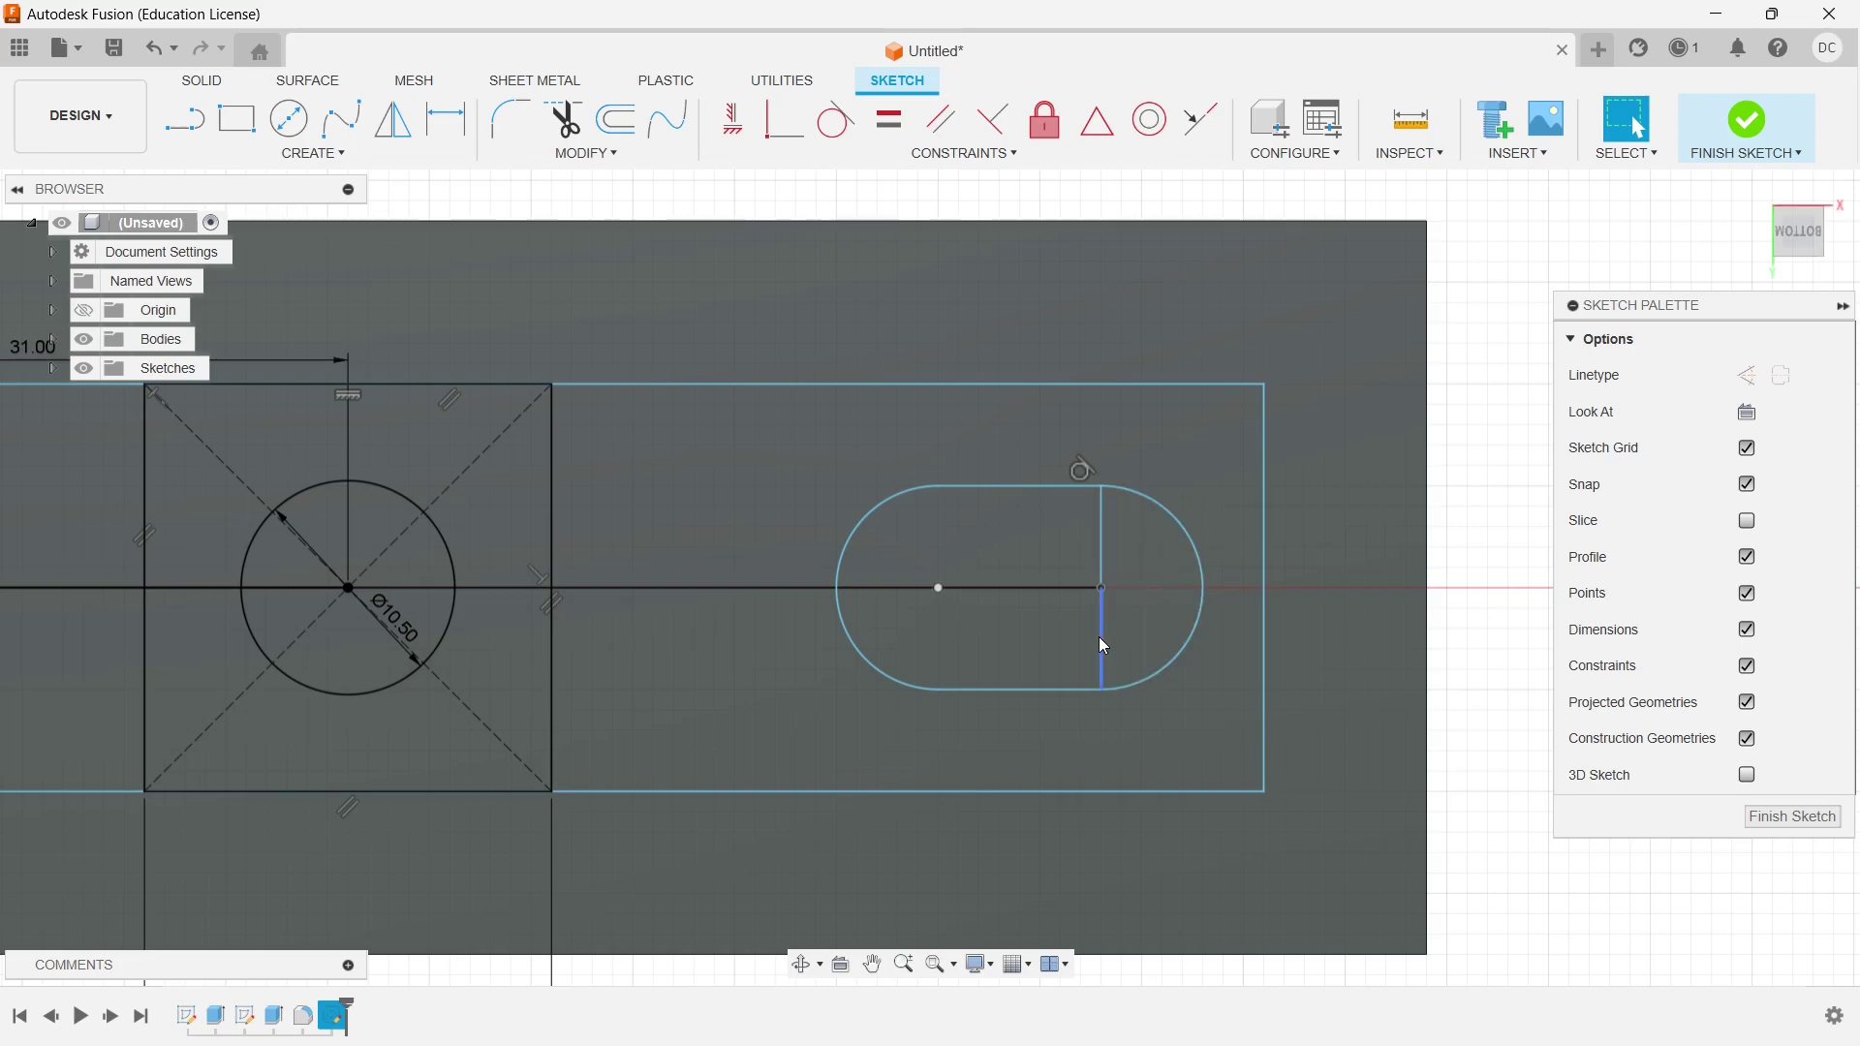
pyautogui.press('Delete')
pyautogui.click(1102, 554)
pyautogui.press('Delete')
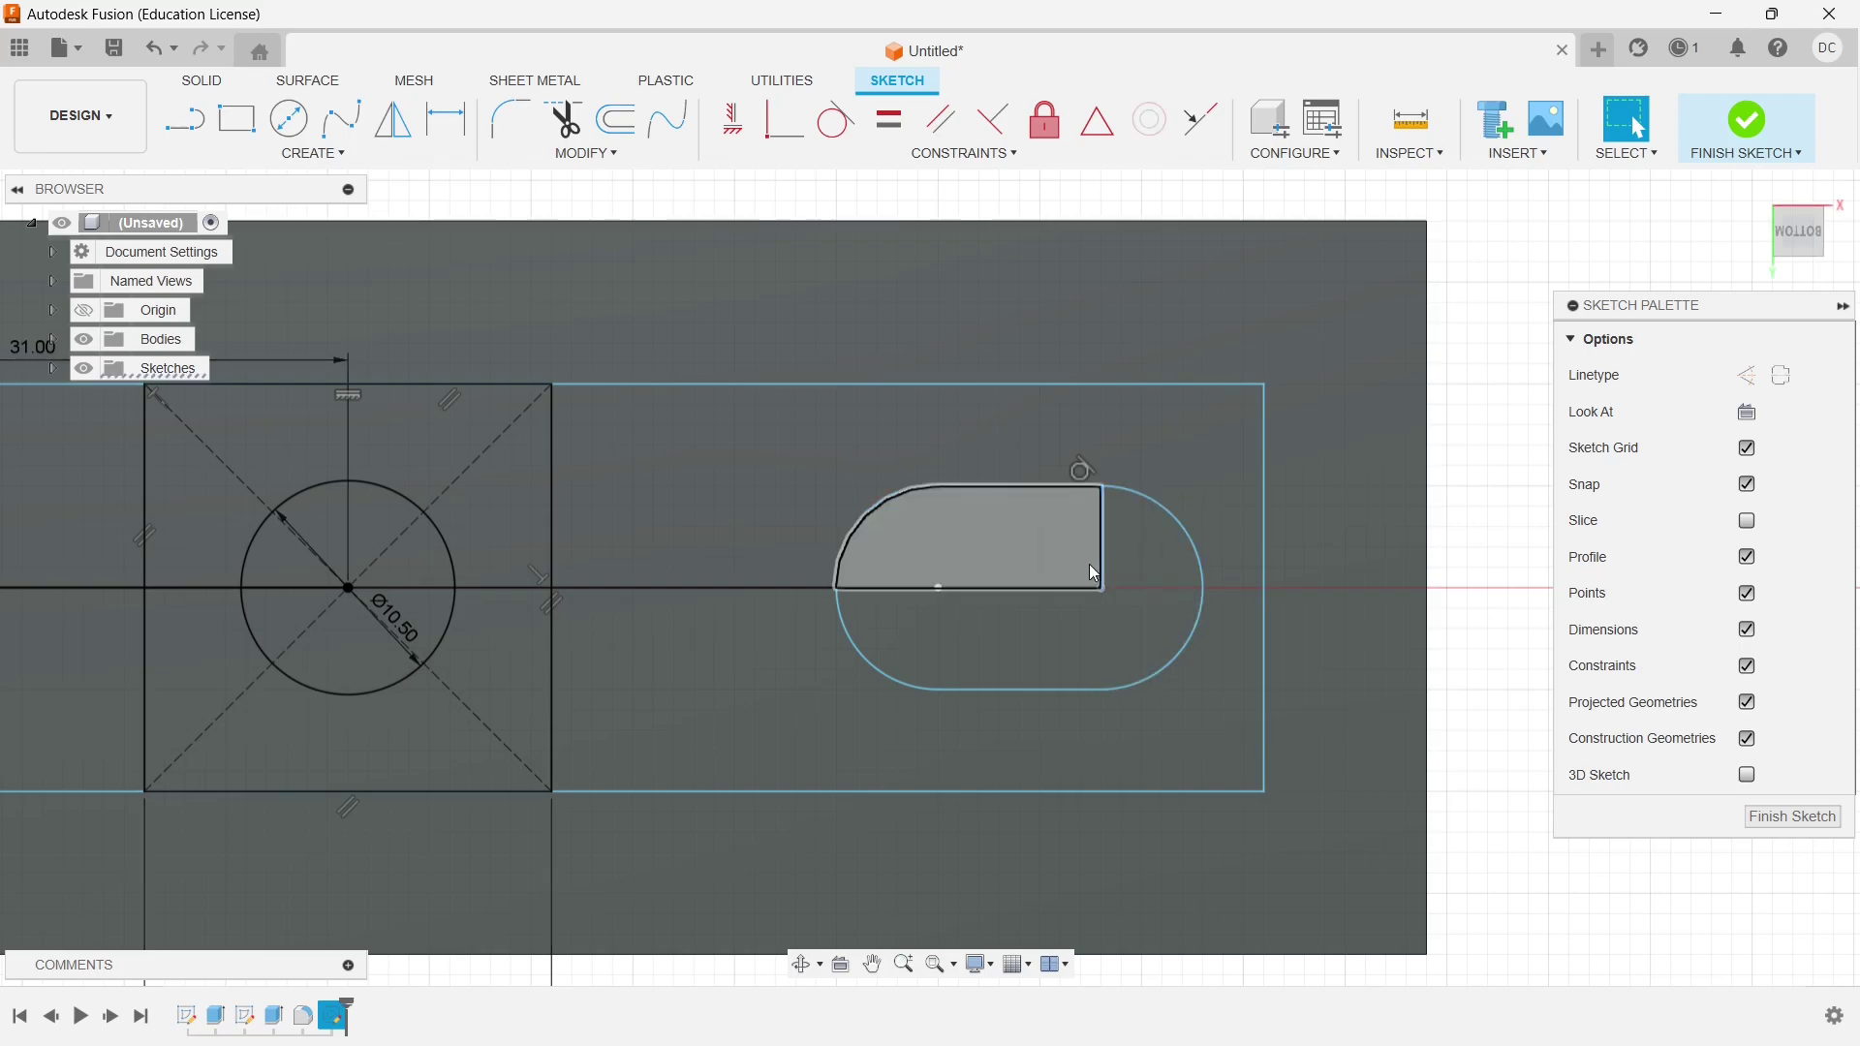
pyautogui.scroll(-2, 949, 654)
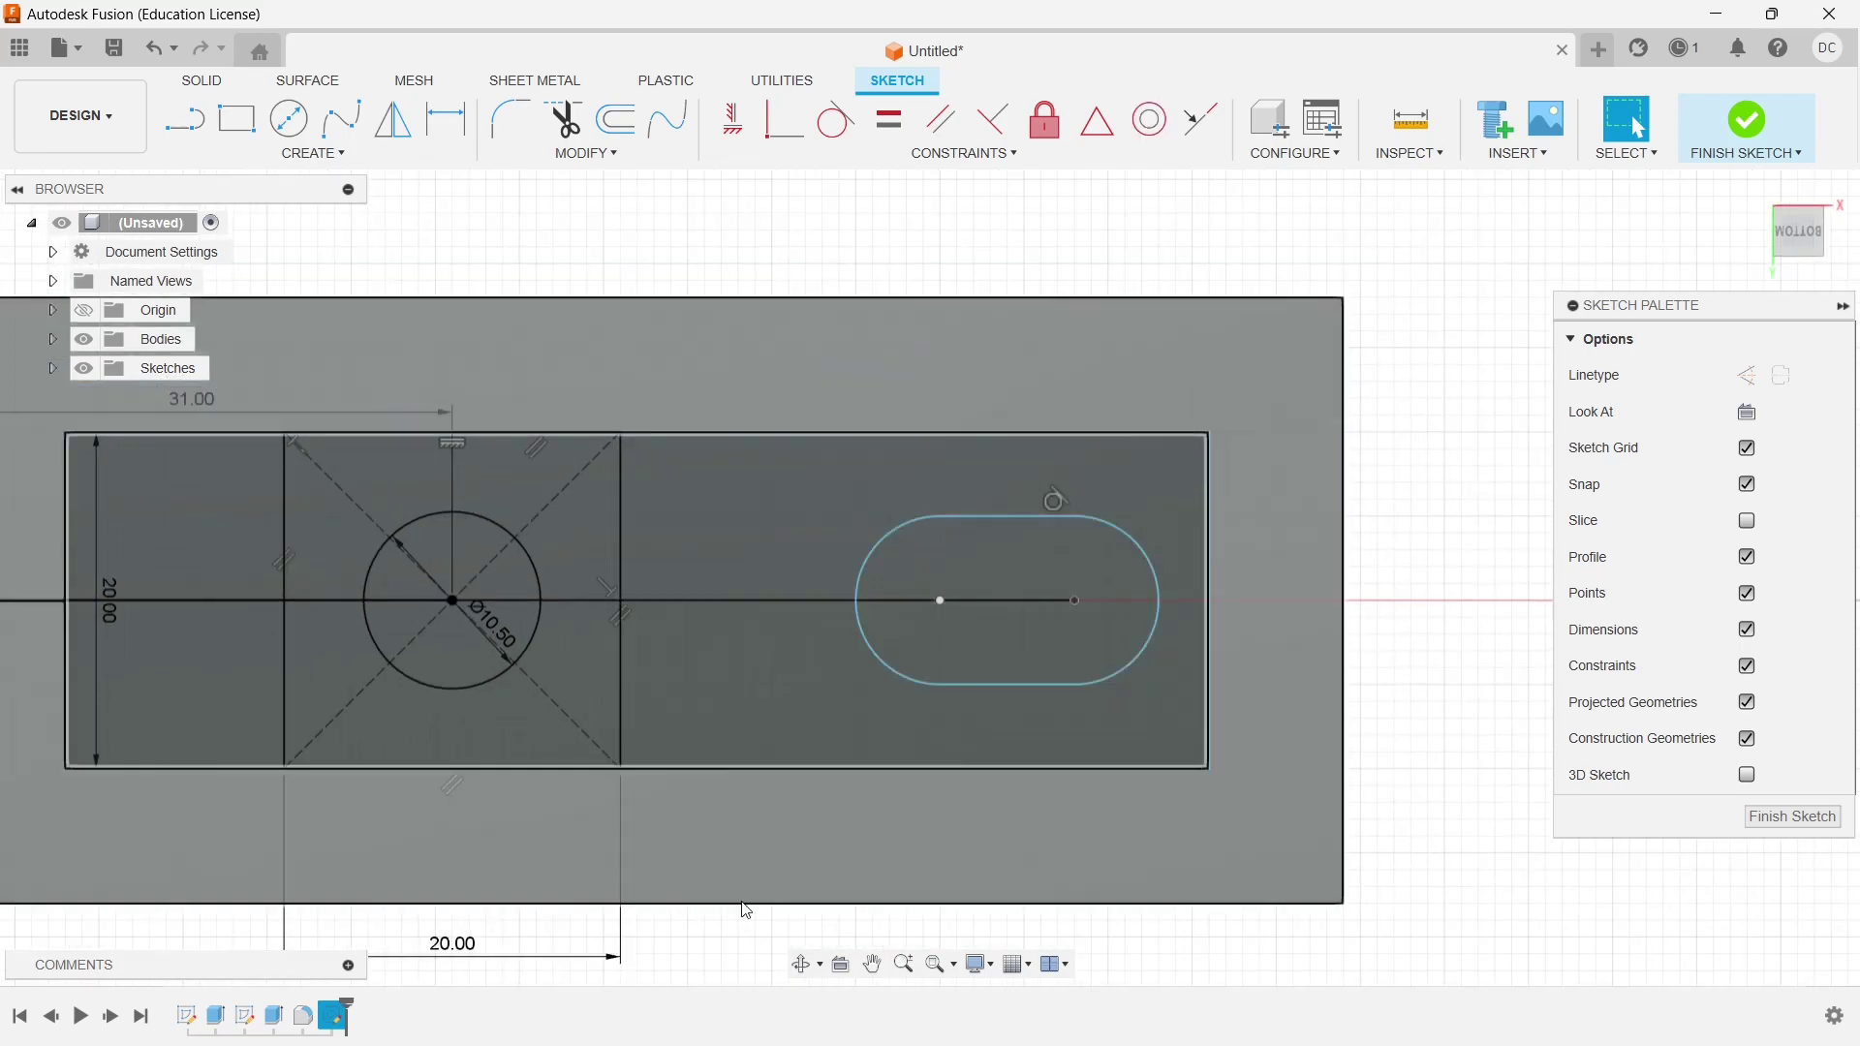
pyautogui.scroll(-3, 852, 786)
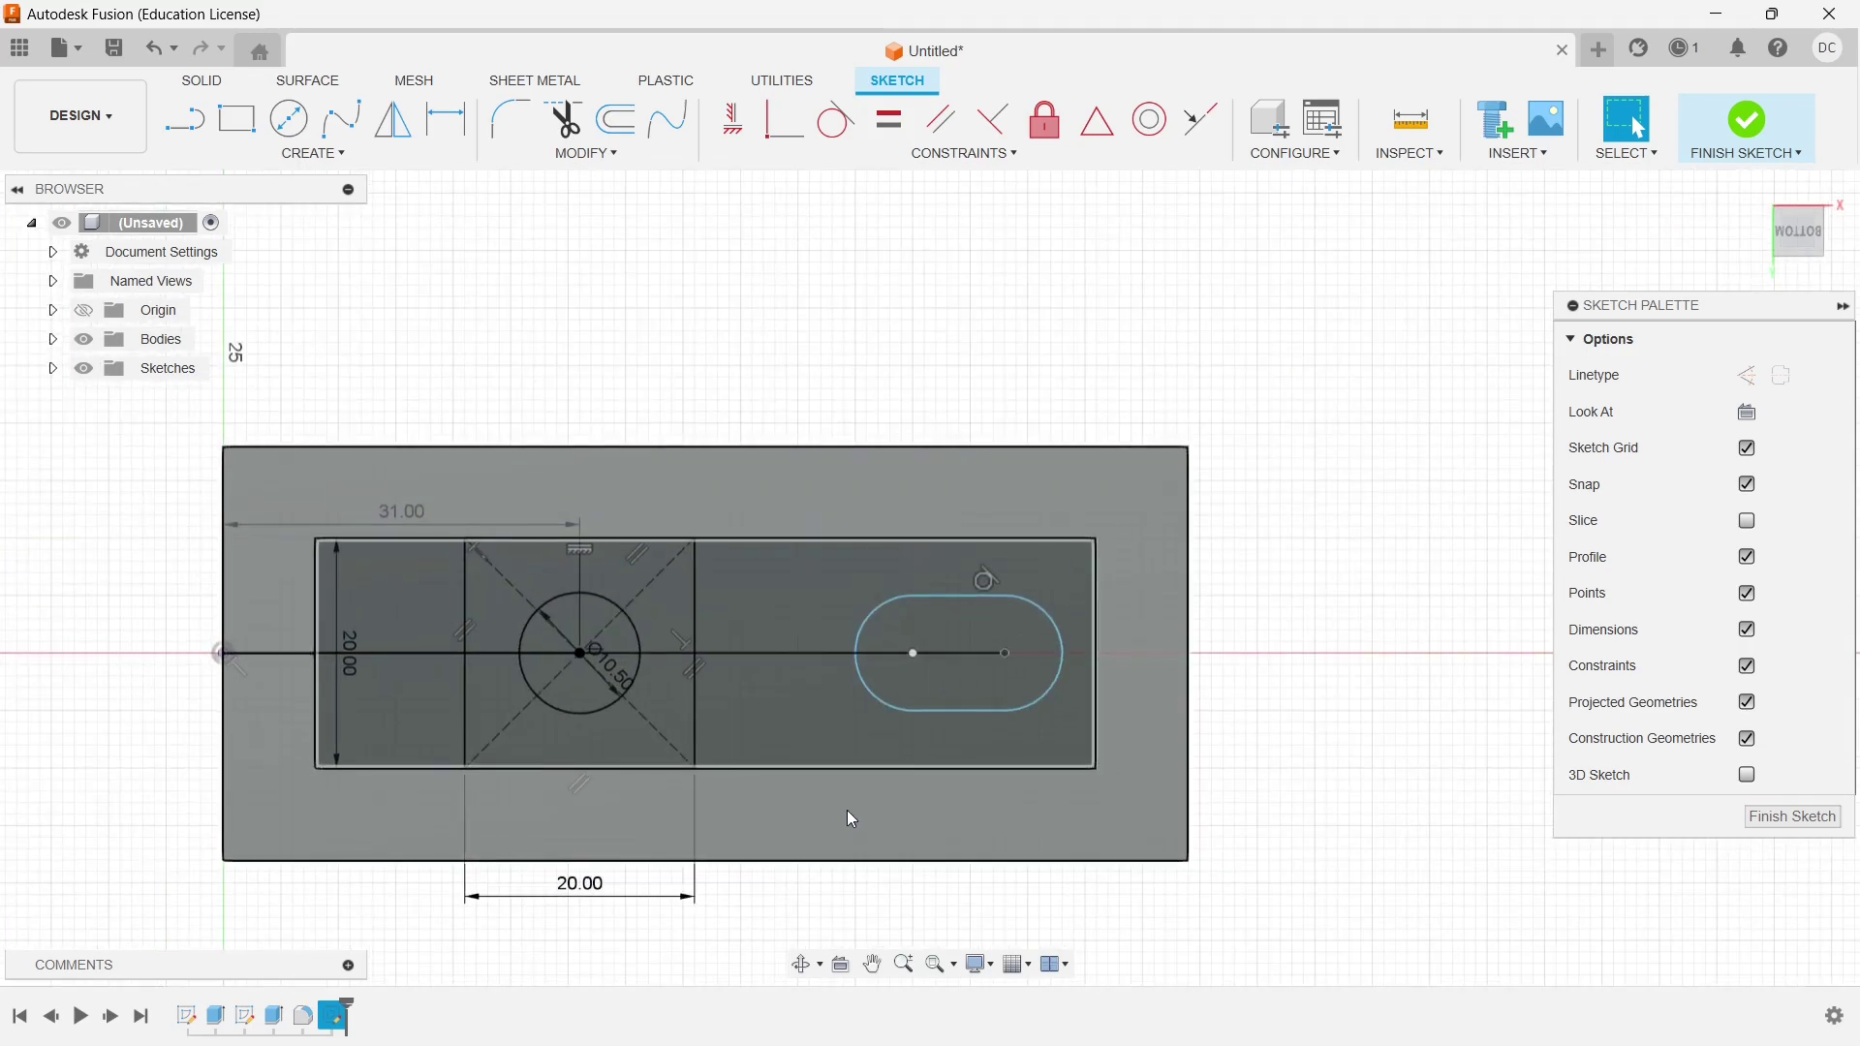
pyautogui.moveTo(846, 814); pyautogui.dragTo(1027, 717, button='middle')
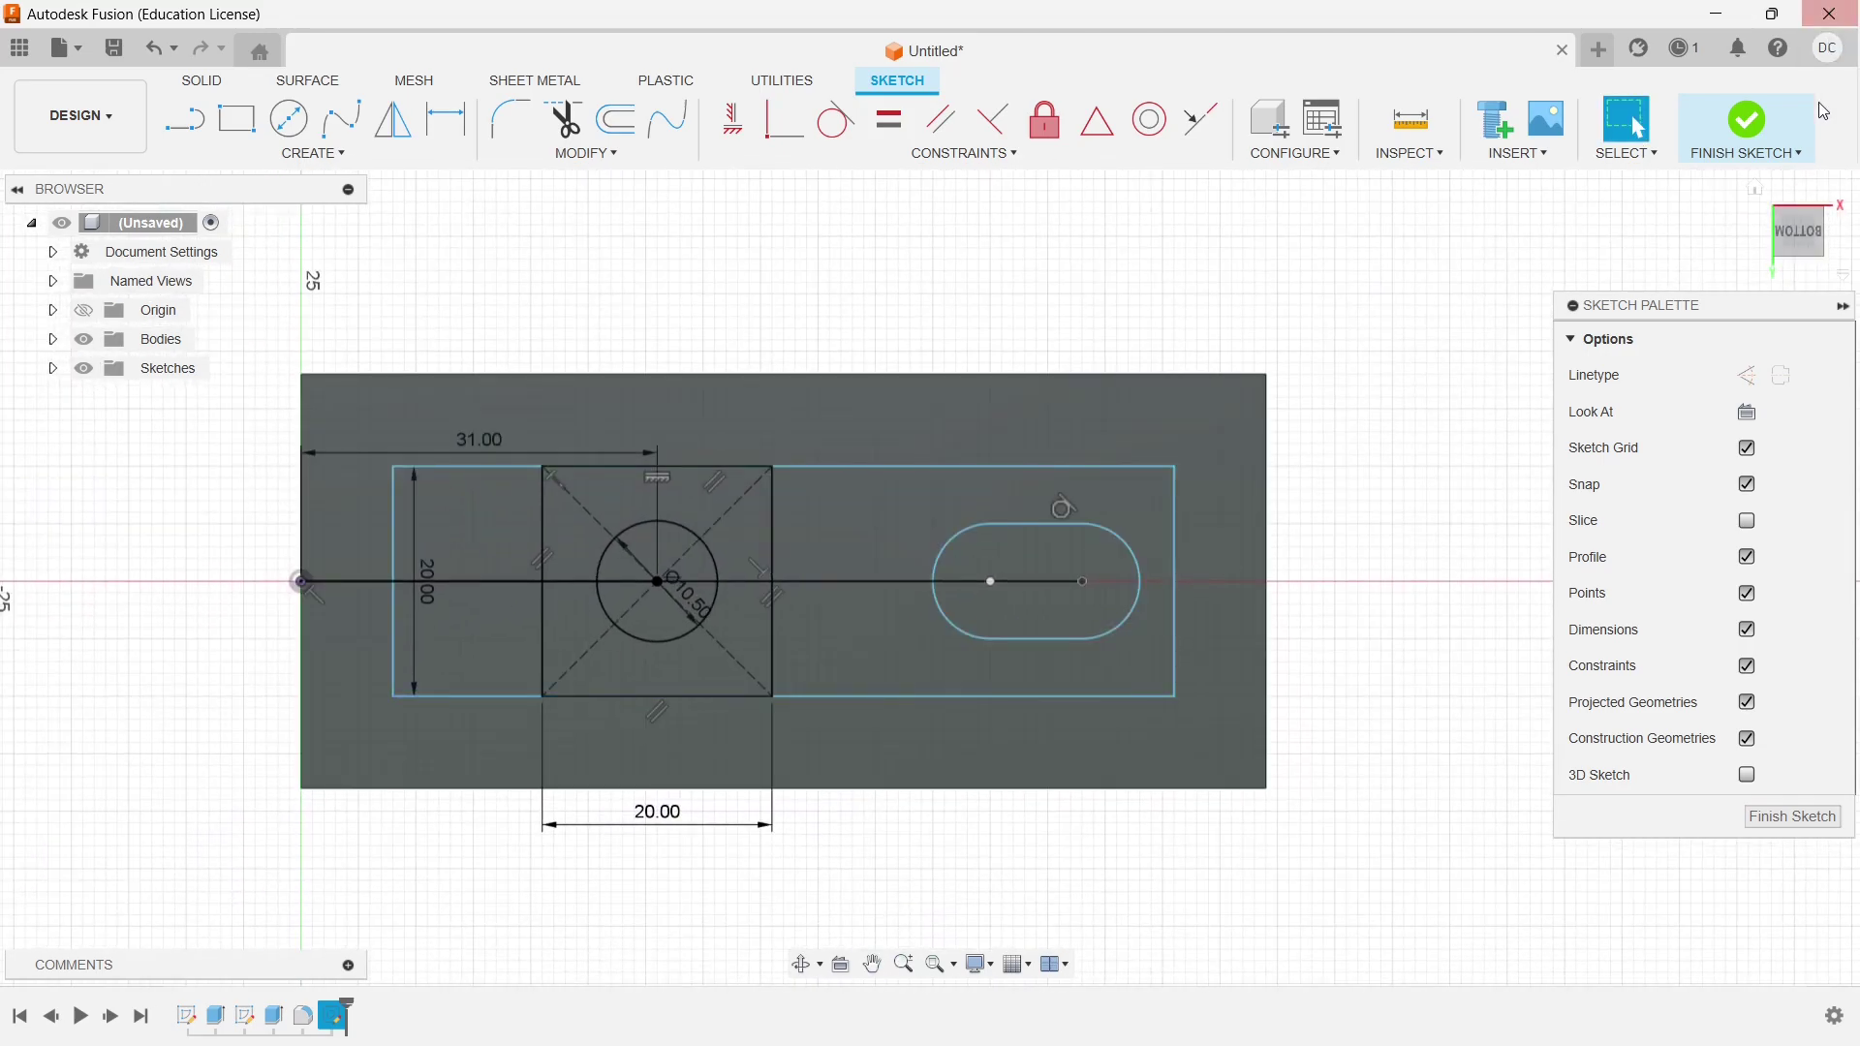
pyautogui.click(1751, 134)
# Extrude all profiles inside the underside recess rectangle, including the hole and slot areas, as a cut of -2 mm
pyautogui.keyDown('shift'); pyautogui.moveTo(1435, 460); pyautogui.dragTo(1362, 407, button='middle'); pyautogui.keyUp('shift')
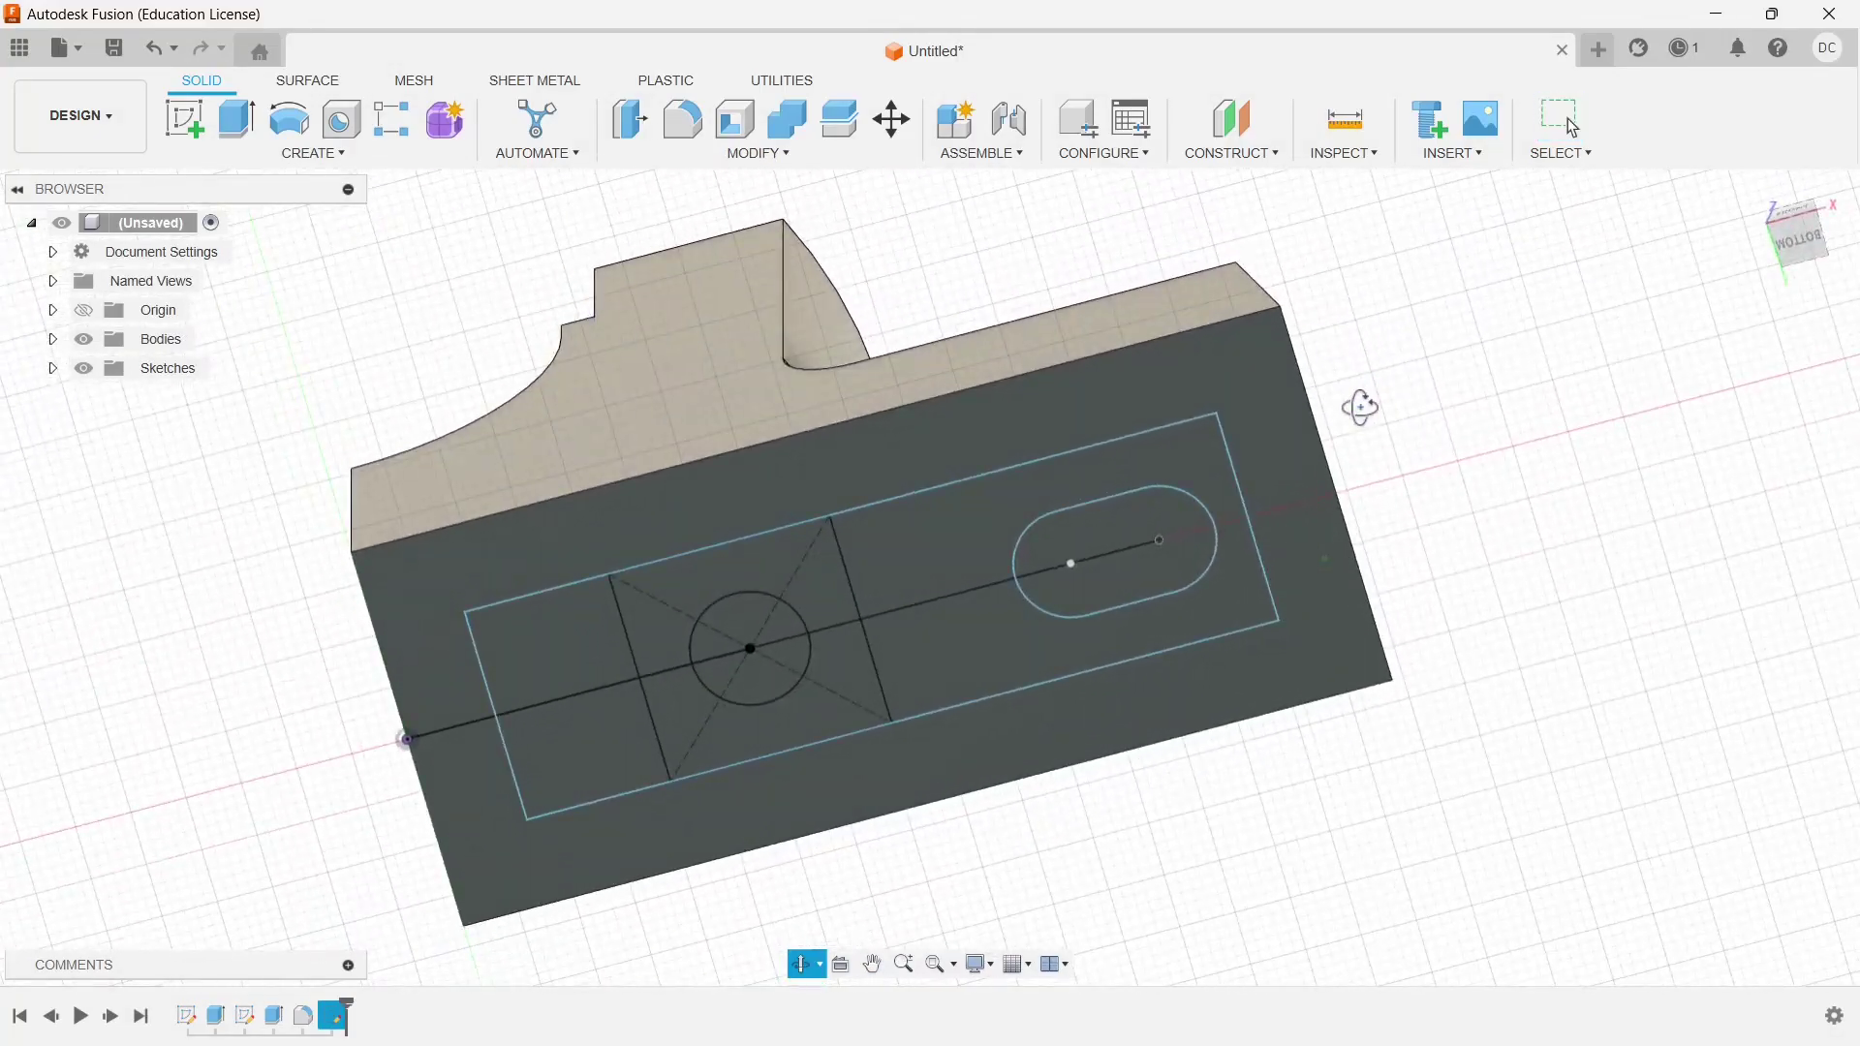
pyautogui.click(237, 118)
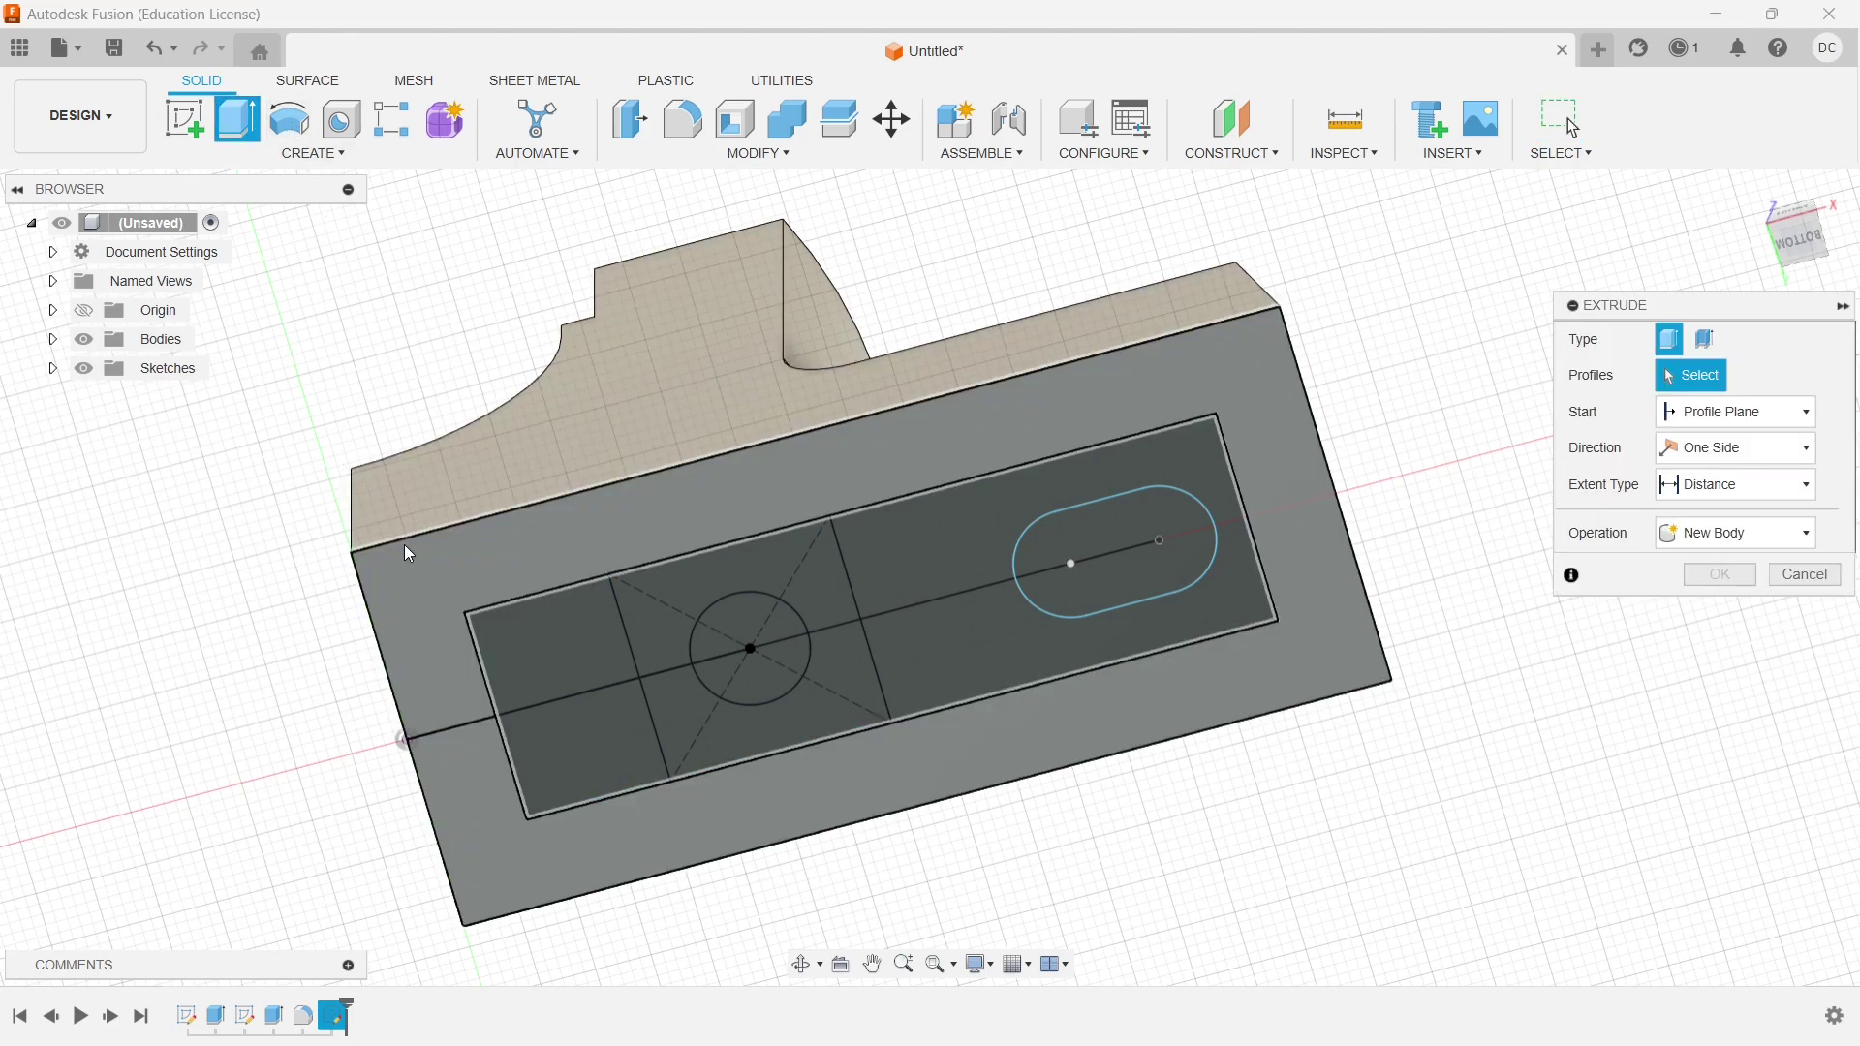
pyautogui.click(527, 658)
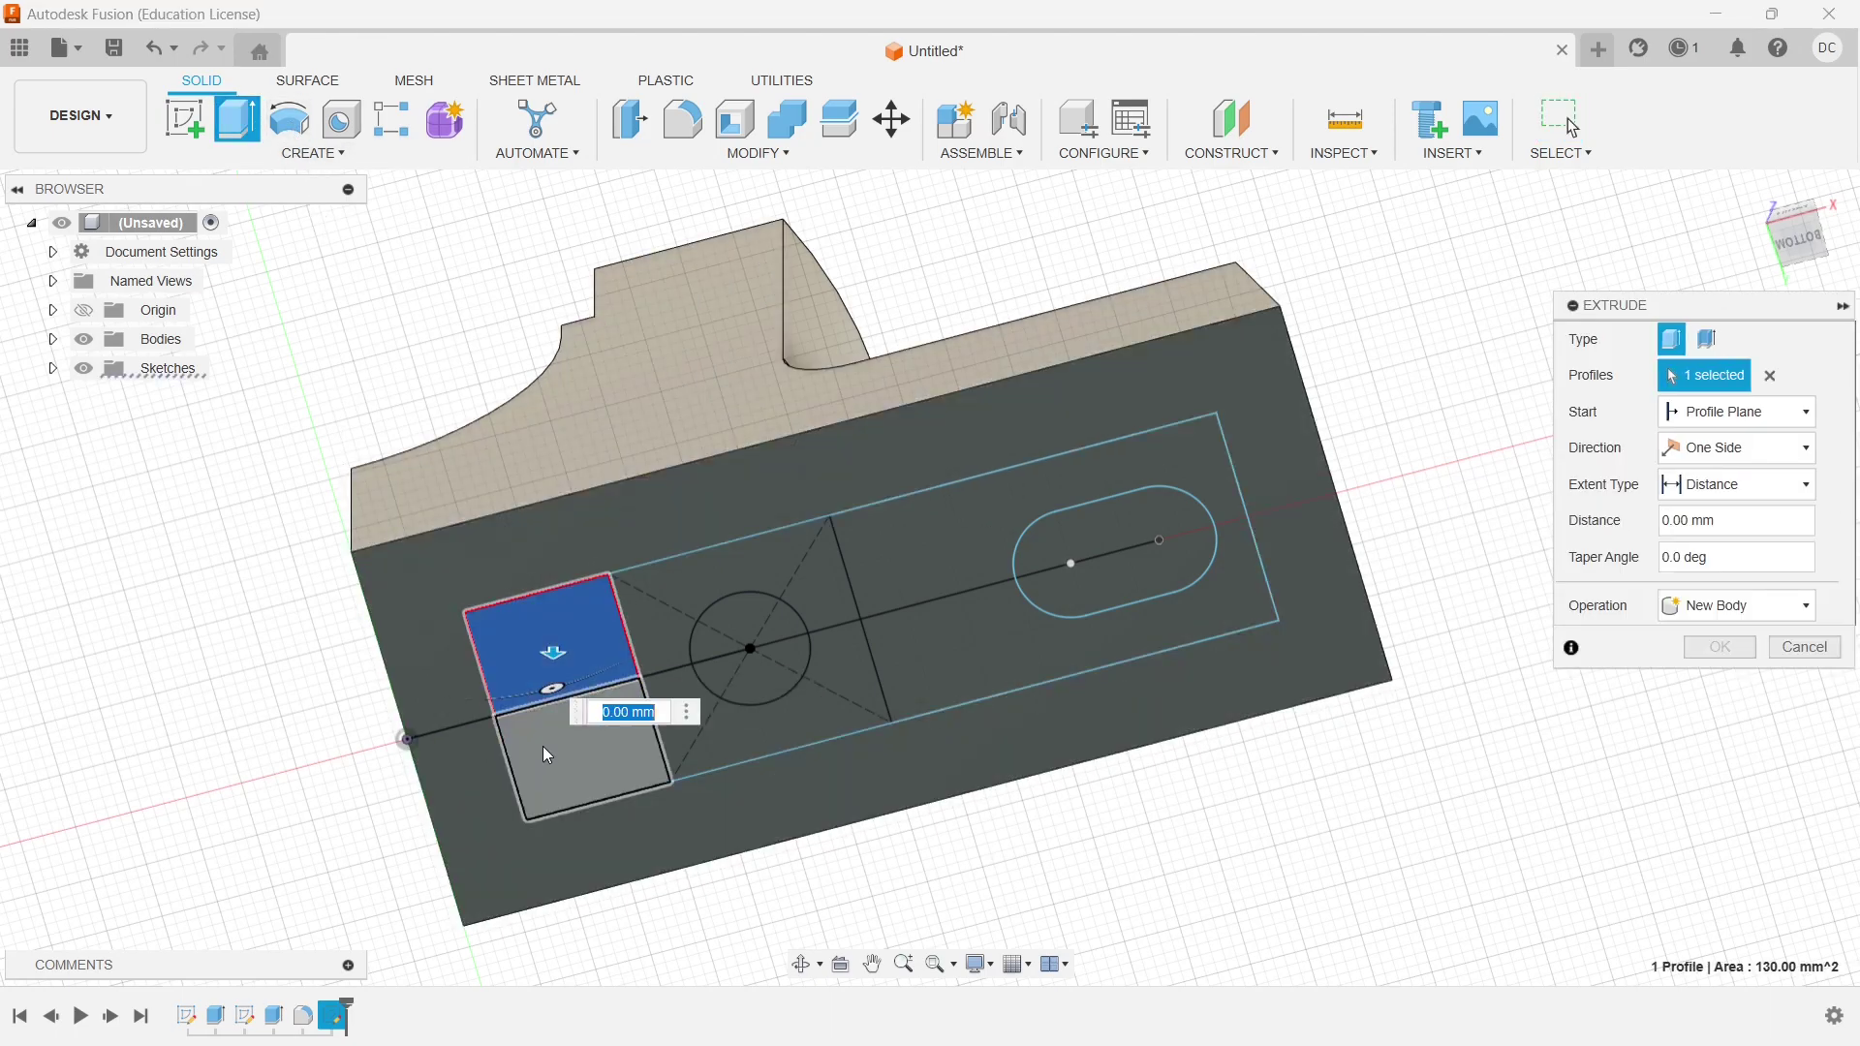
pyautogui.click(545, 746)
pyautogui.click(713, 689)
pyautogui.click(735, 668)
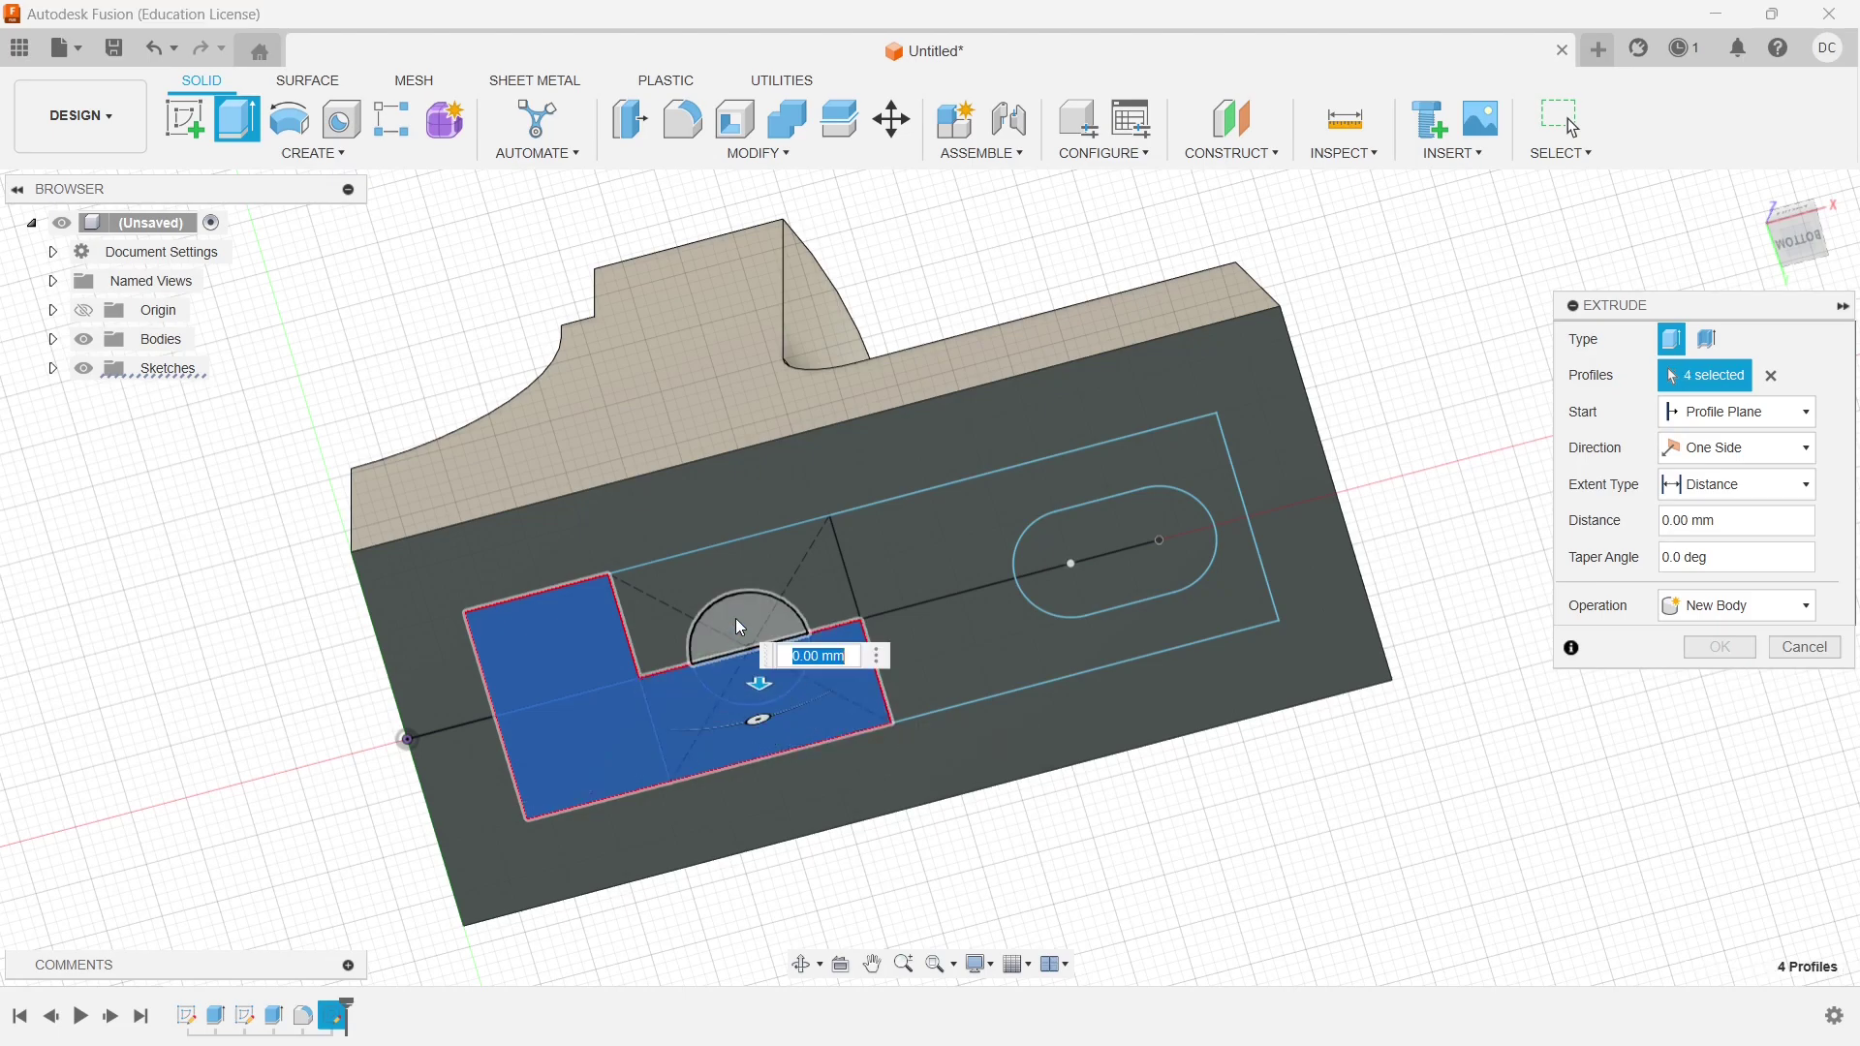
pyautogui.click(735, 620)
pyautogui.click(725, 567)
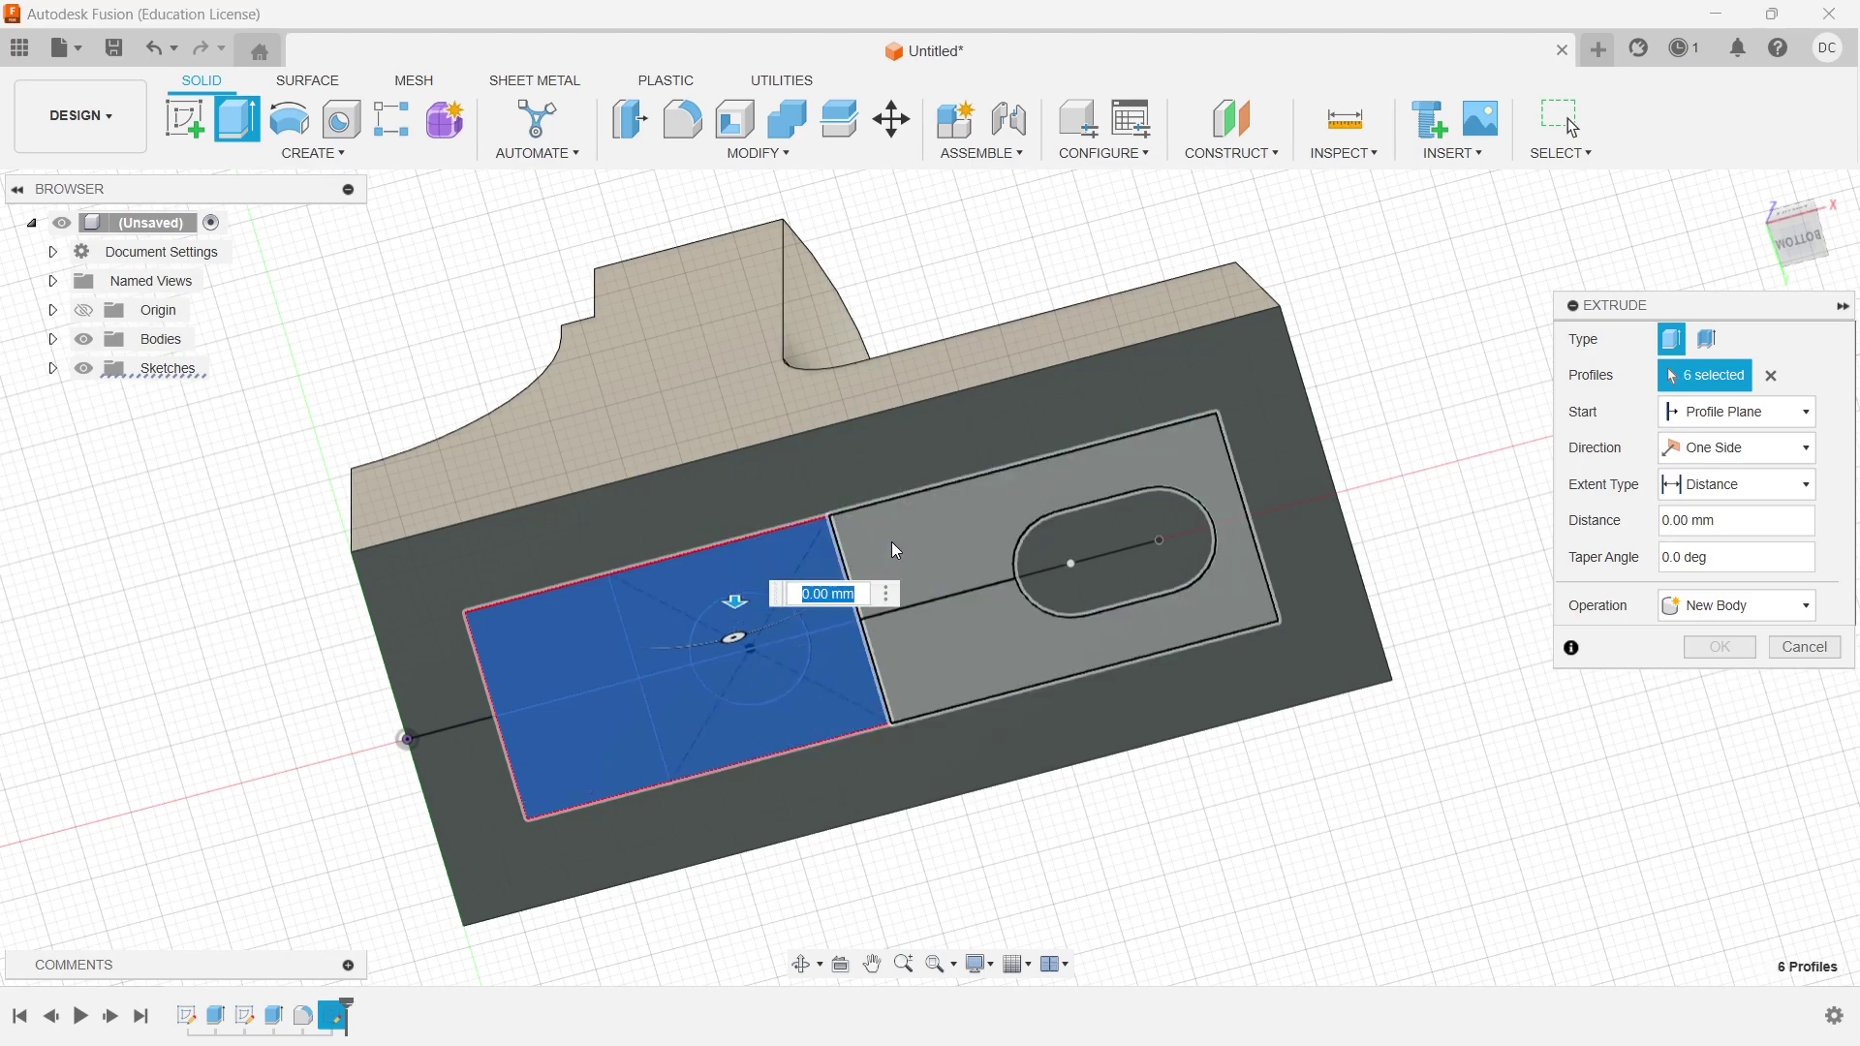
pyautogui.click(892, 543)
pyautogui.click(1099, 586)
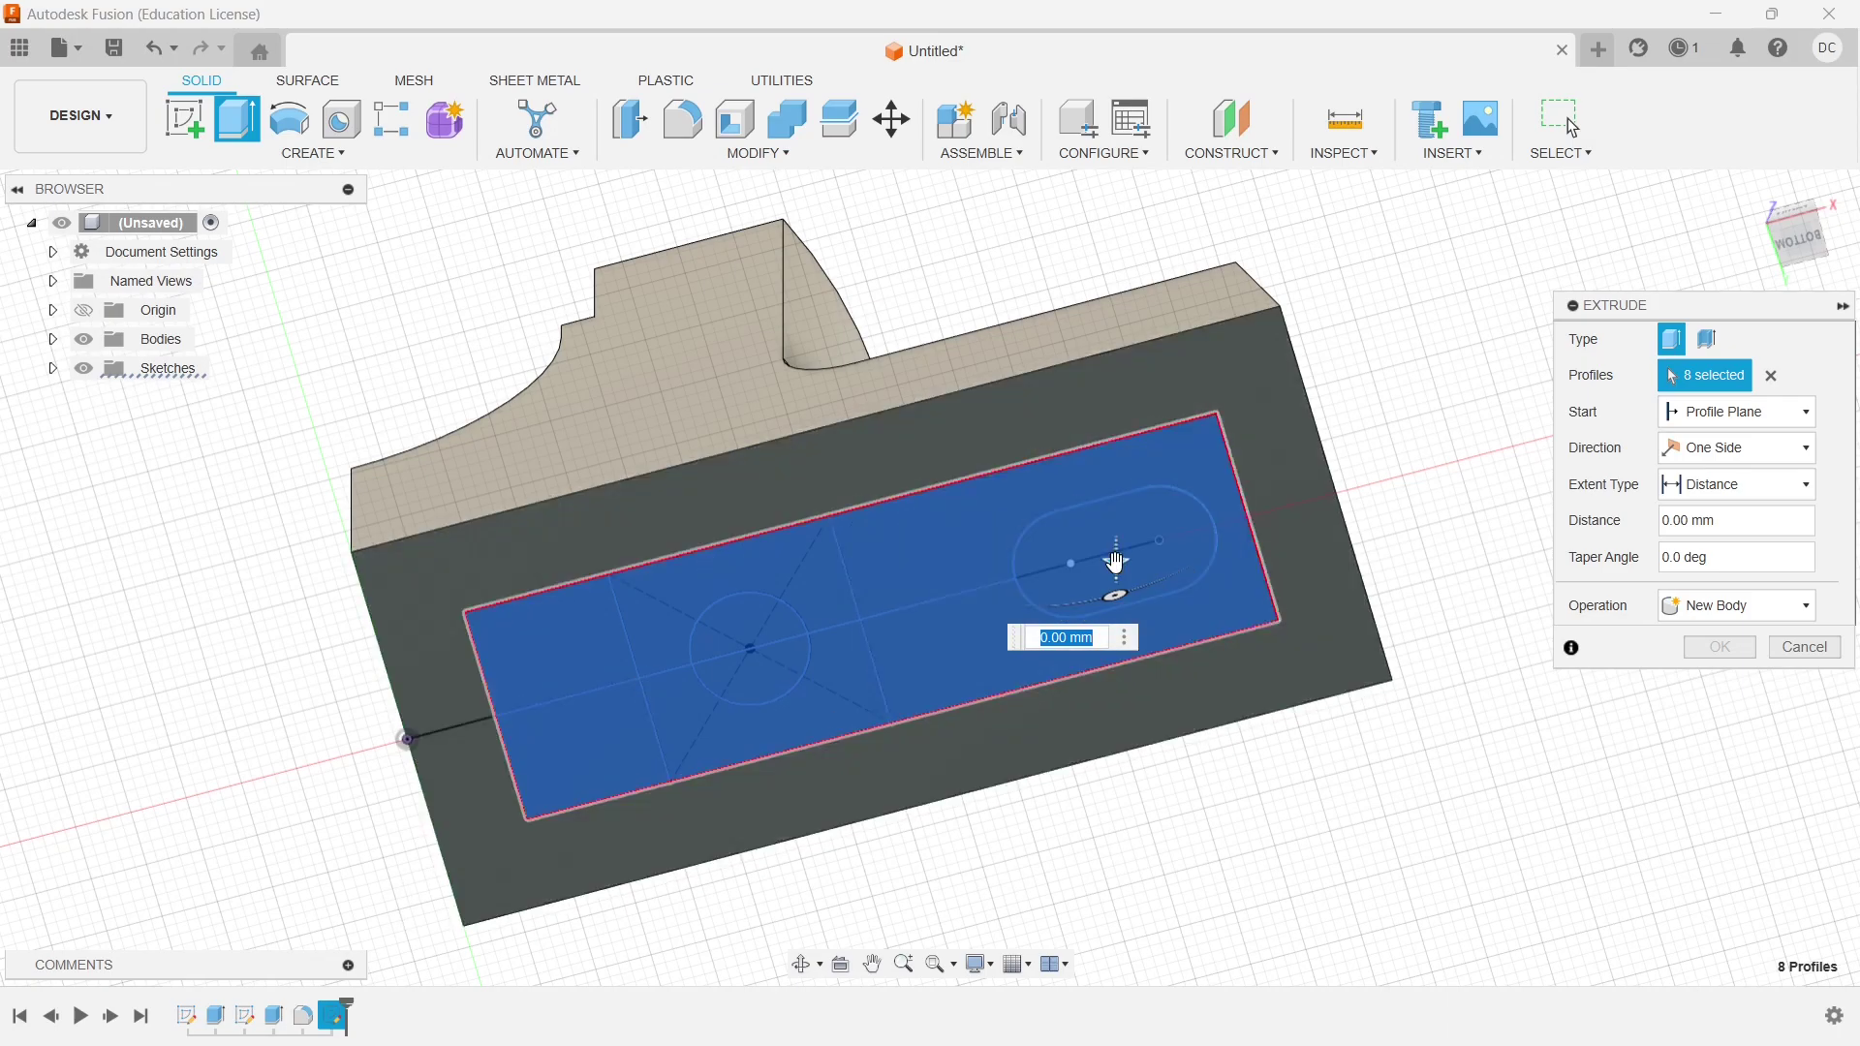
pyautogui.moveTo(1116, 560); pyautogui.dragTo(1114, 539)
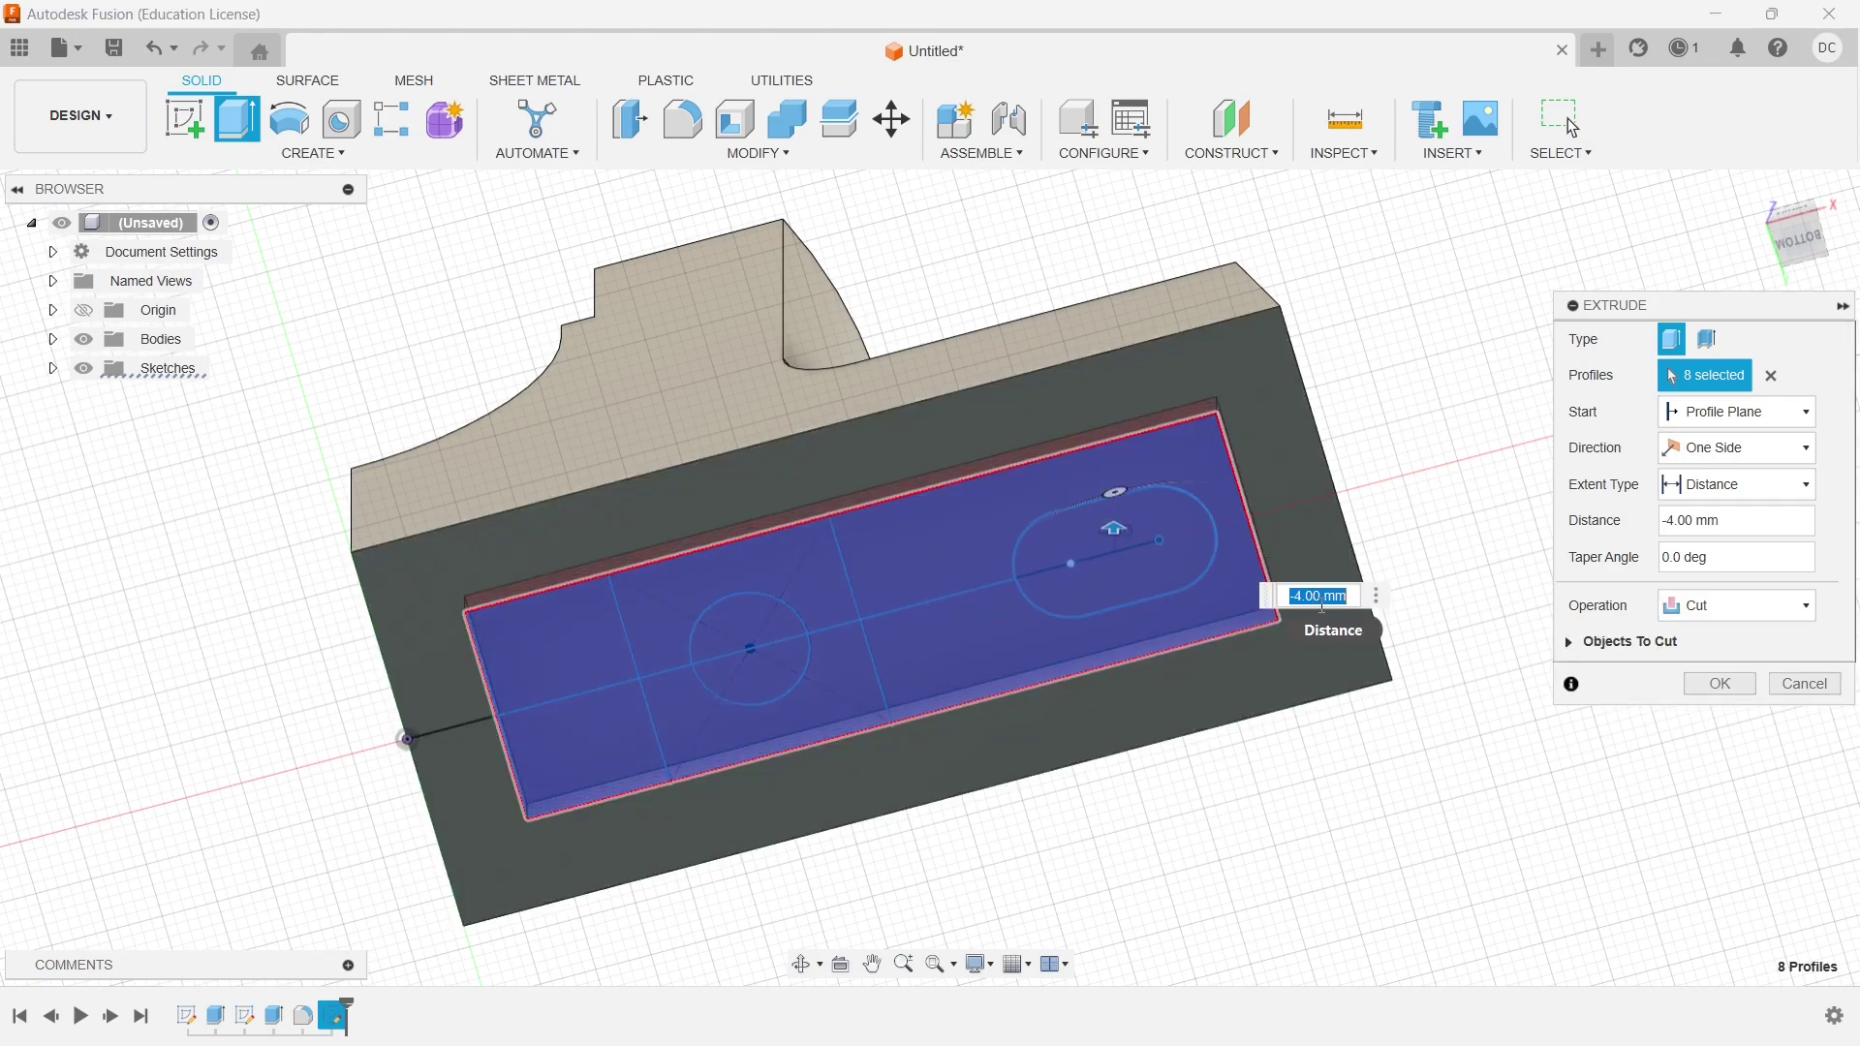
pyautogui.write('-2')
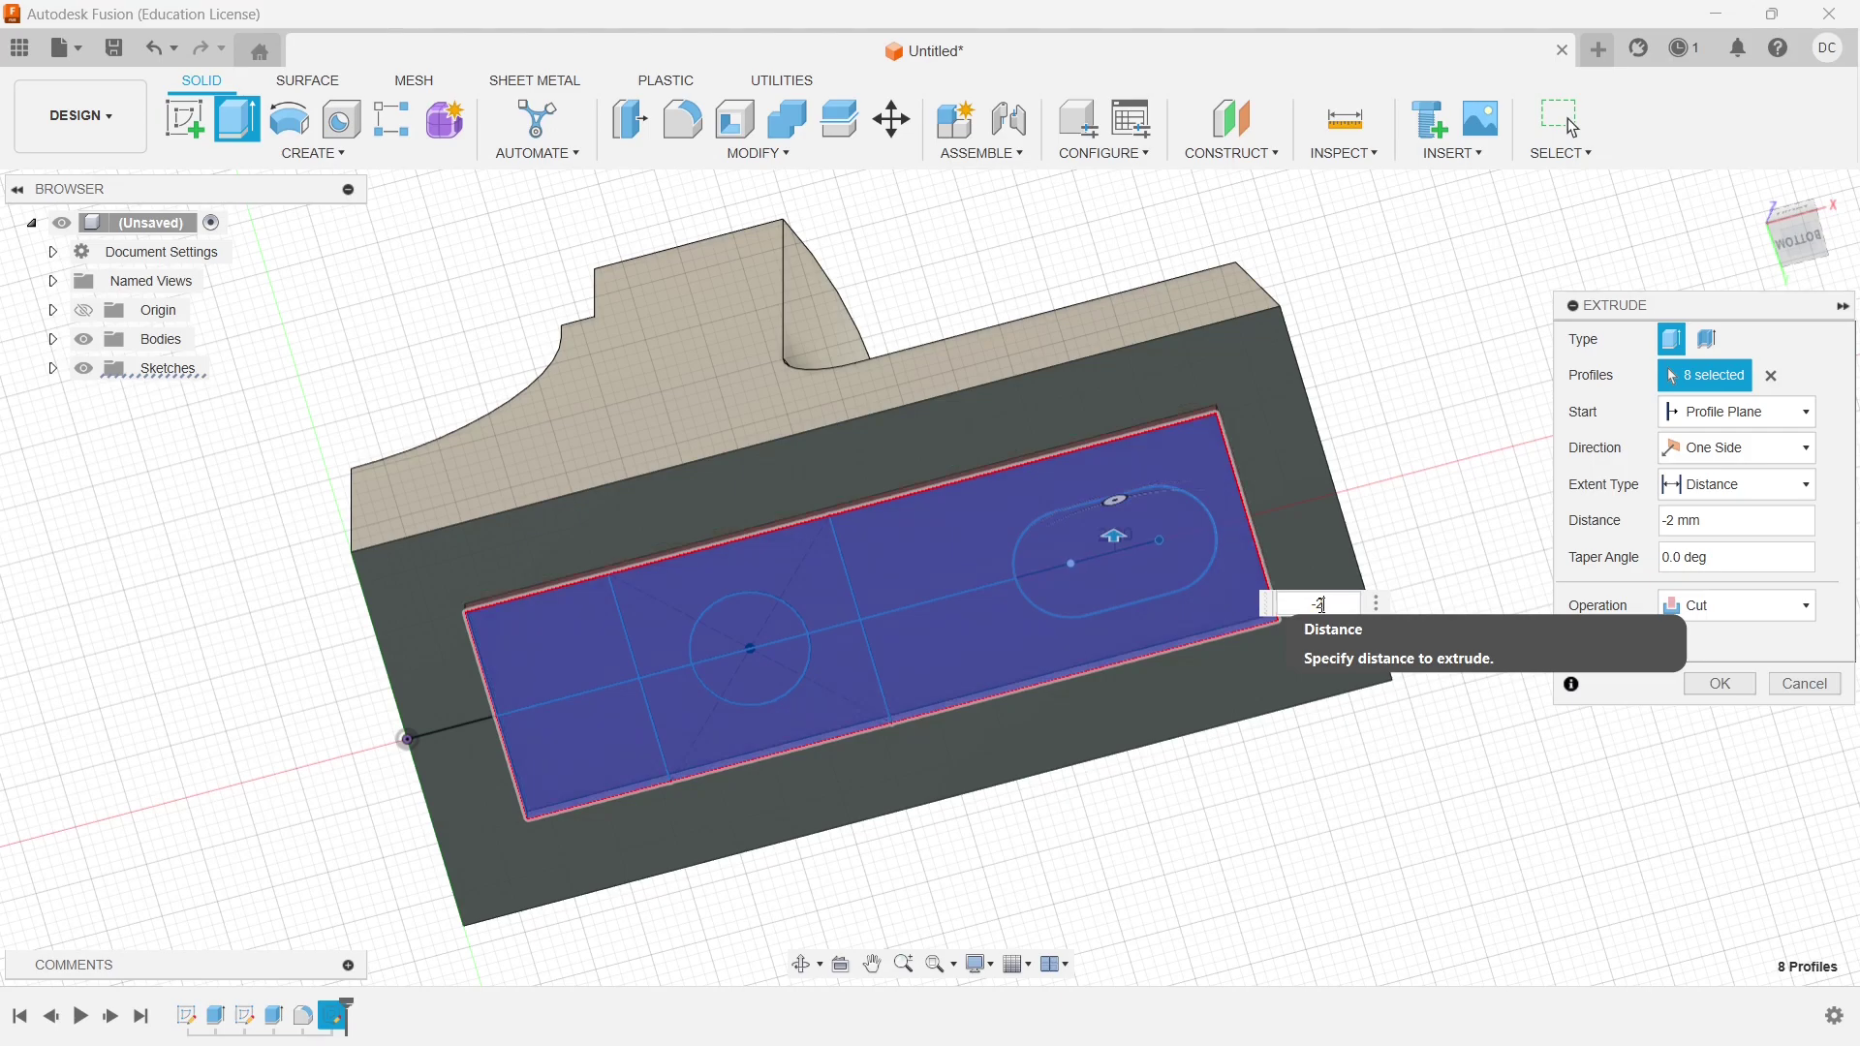
pyautogui.press('Return')
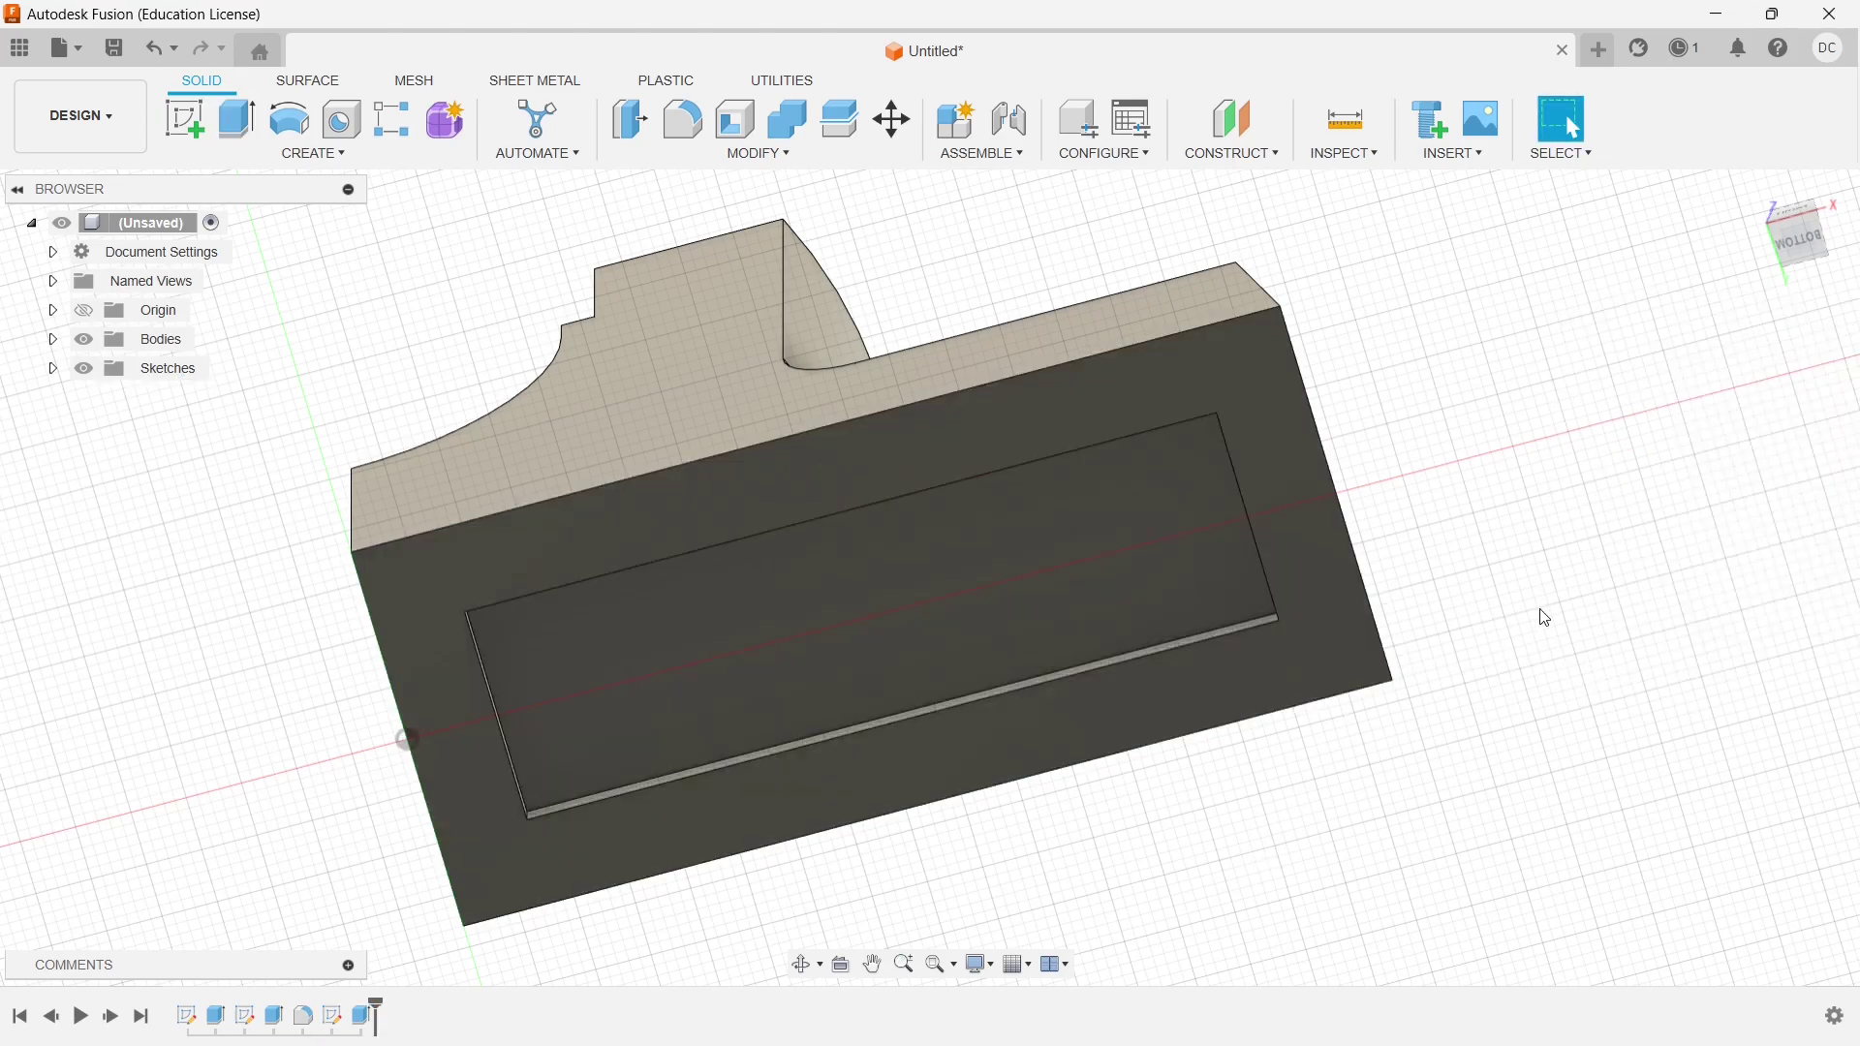
# Inspect the recess from below and check its details against the plummer block drawing in Microsoft Whiteboard, returning to Fusion
pyautogui.keyDown('shift'); pyautogui.moveTo(1546, 618); pyautogui.dragTo(1473, 610, button='middle'); pyautogui.keyUp('shift')
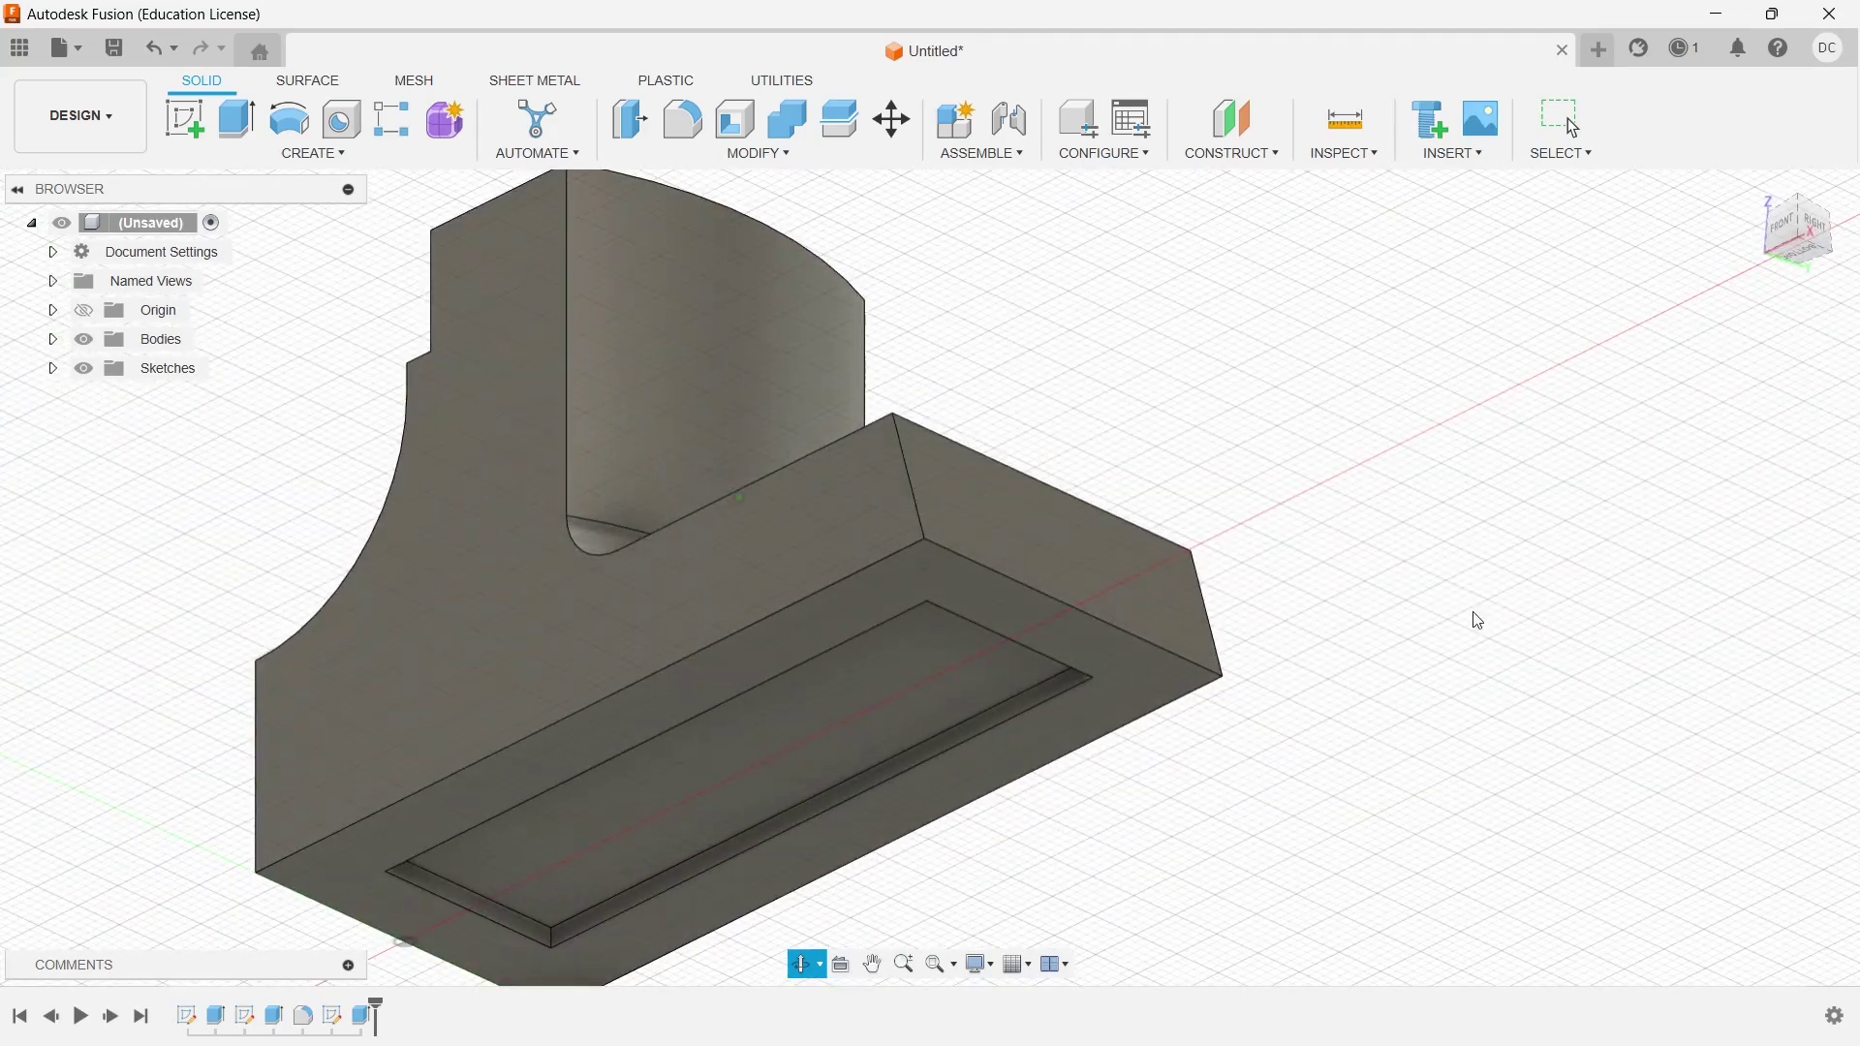
pyautogui.scroll(10, 992, 776)
pyautogui.moveTo(1088, 552); pyautogui.dragTo(1382, 527, button='middle')
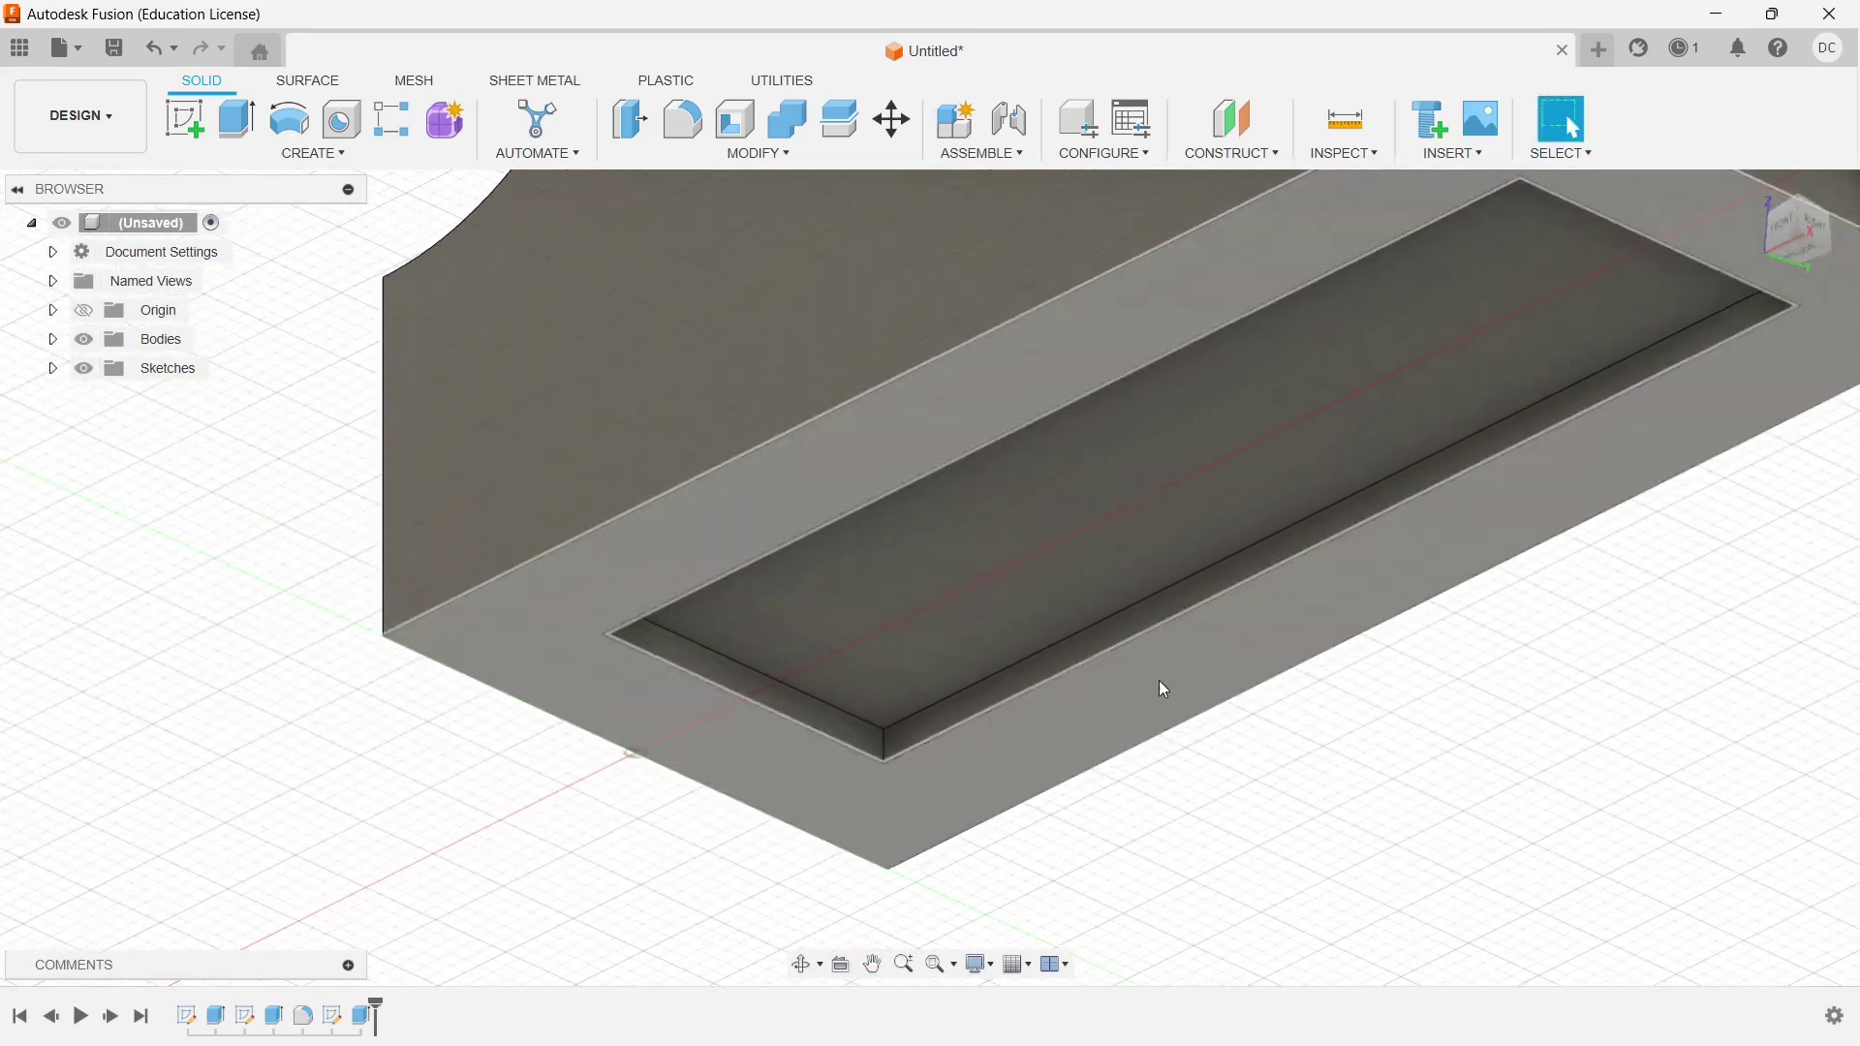
pyautogui.scroll(-3, 794, 782)
pyautogui.hotkey('alt', 'Tab')
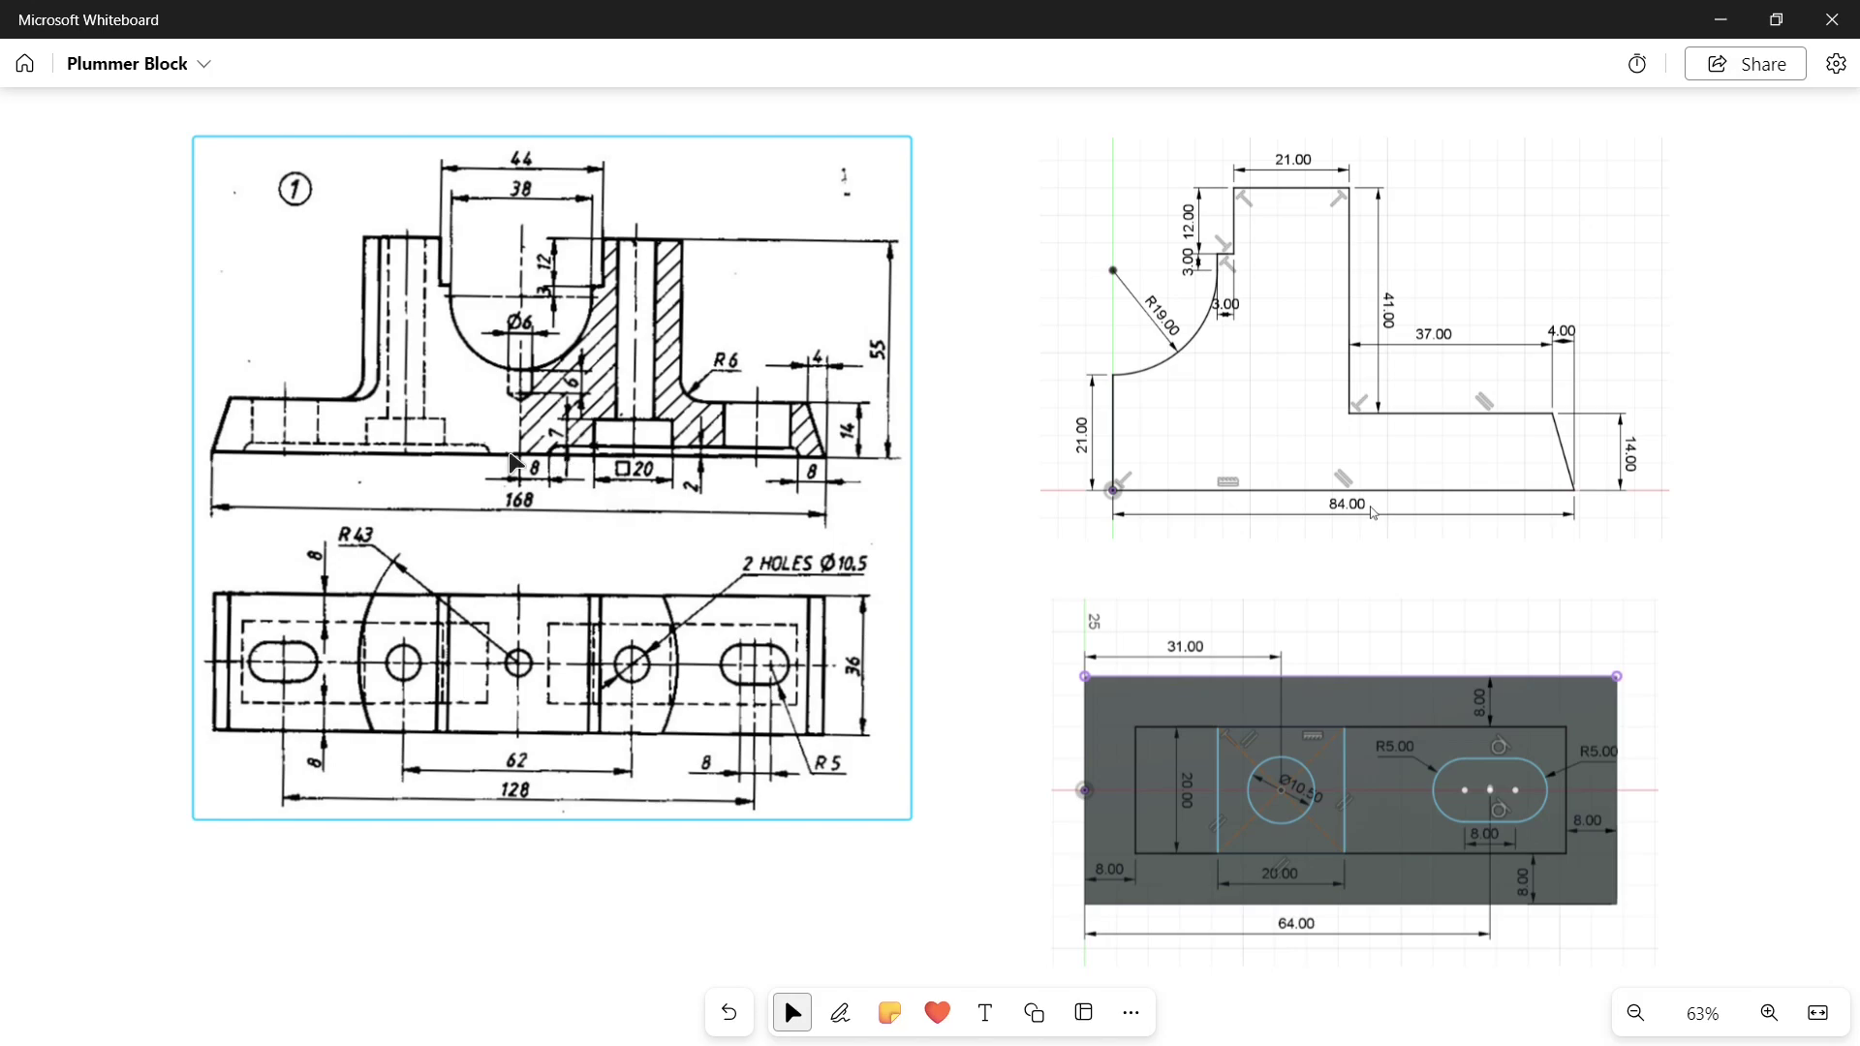
pyautogui.hotkey('alt', 'Tab')
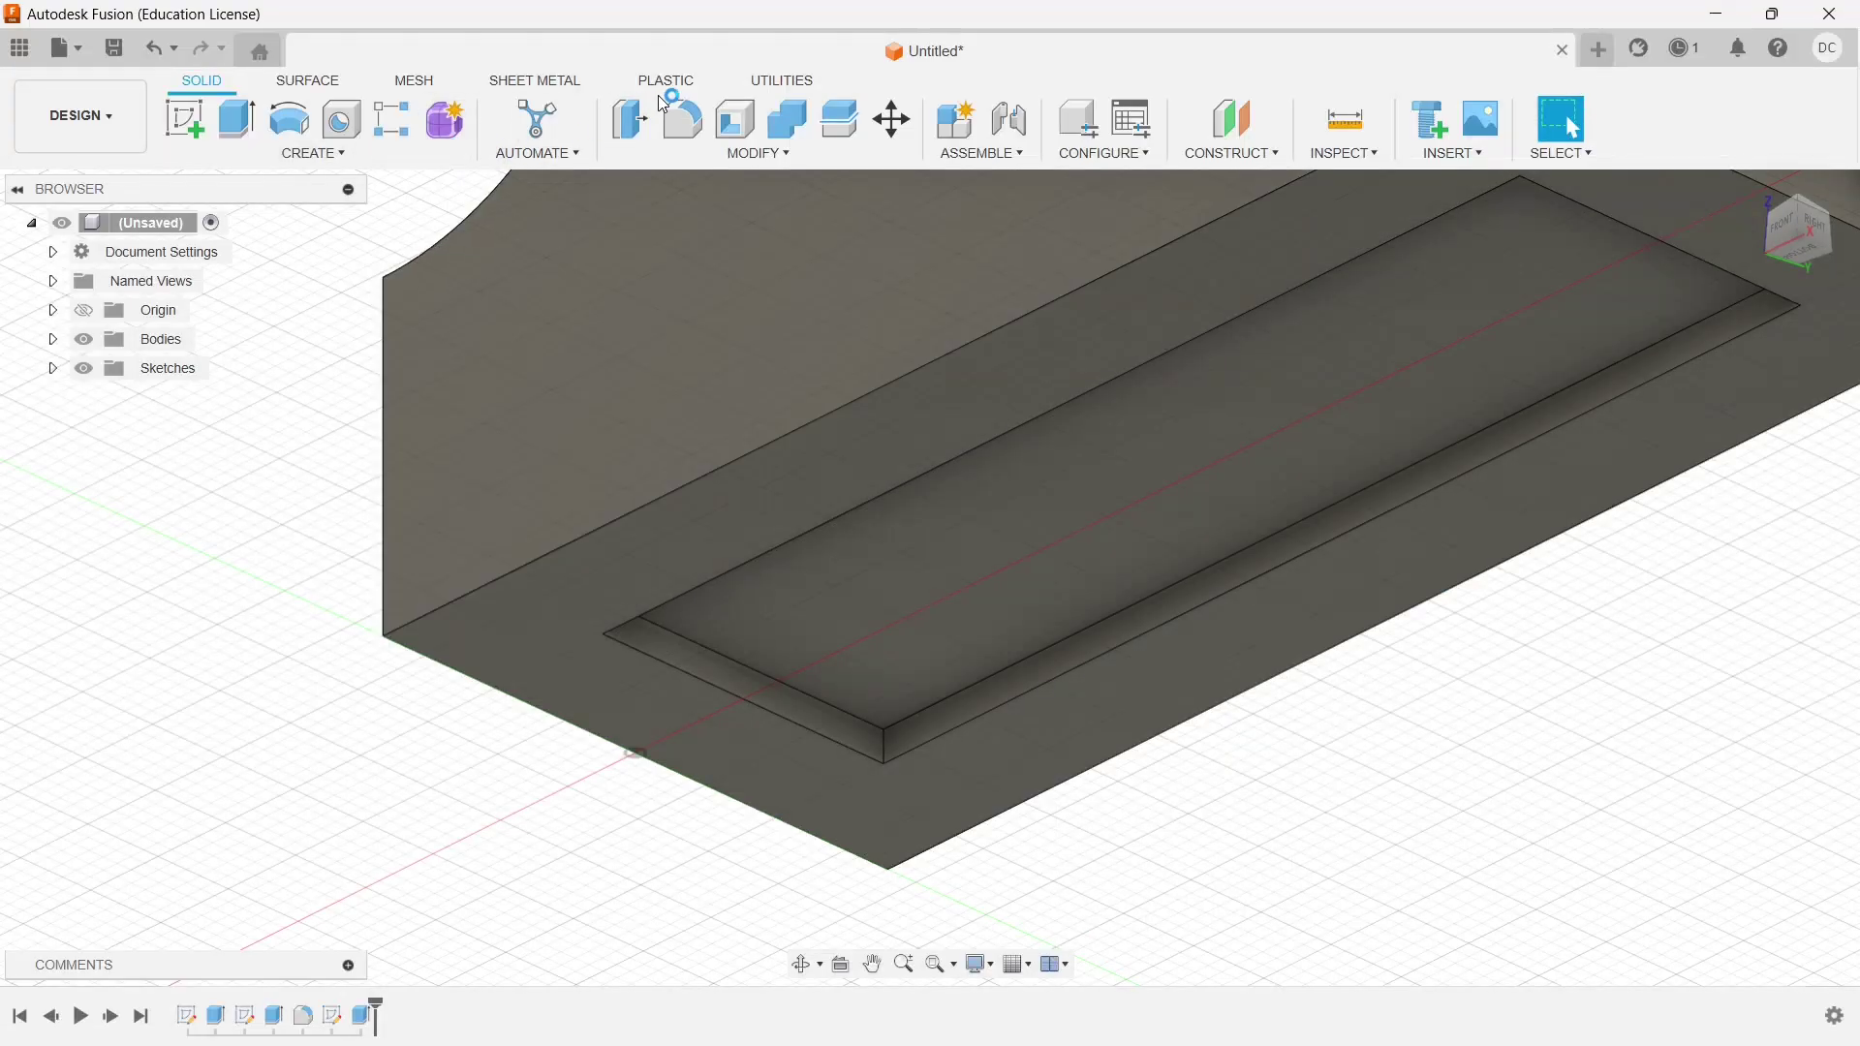
# Try to fillet the short inner edge of the recess floor nearest the origin with a 1 mm radius
pyautogui.click(699, 120)
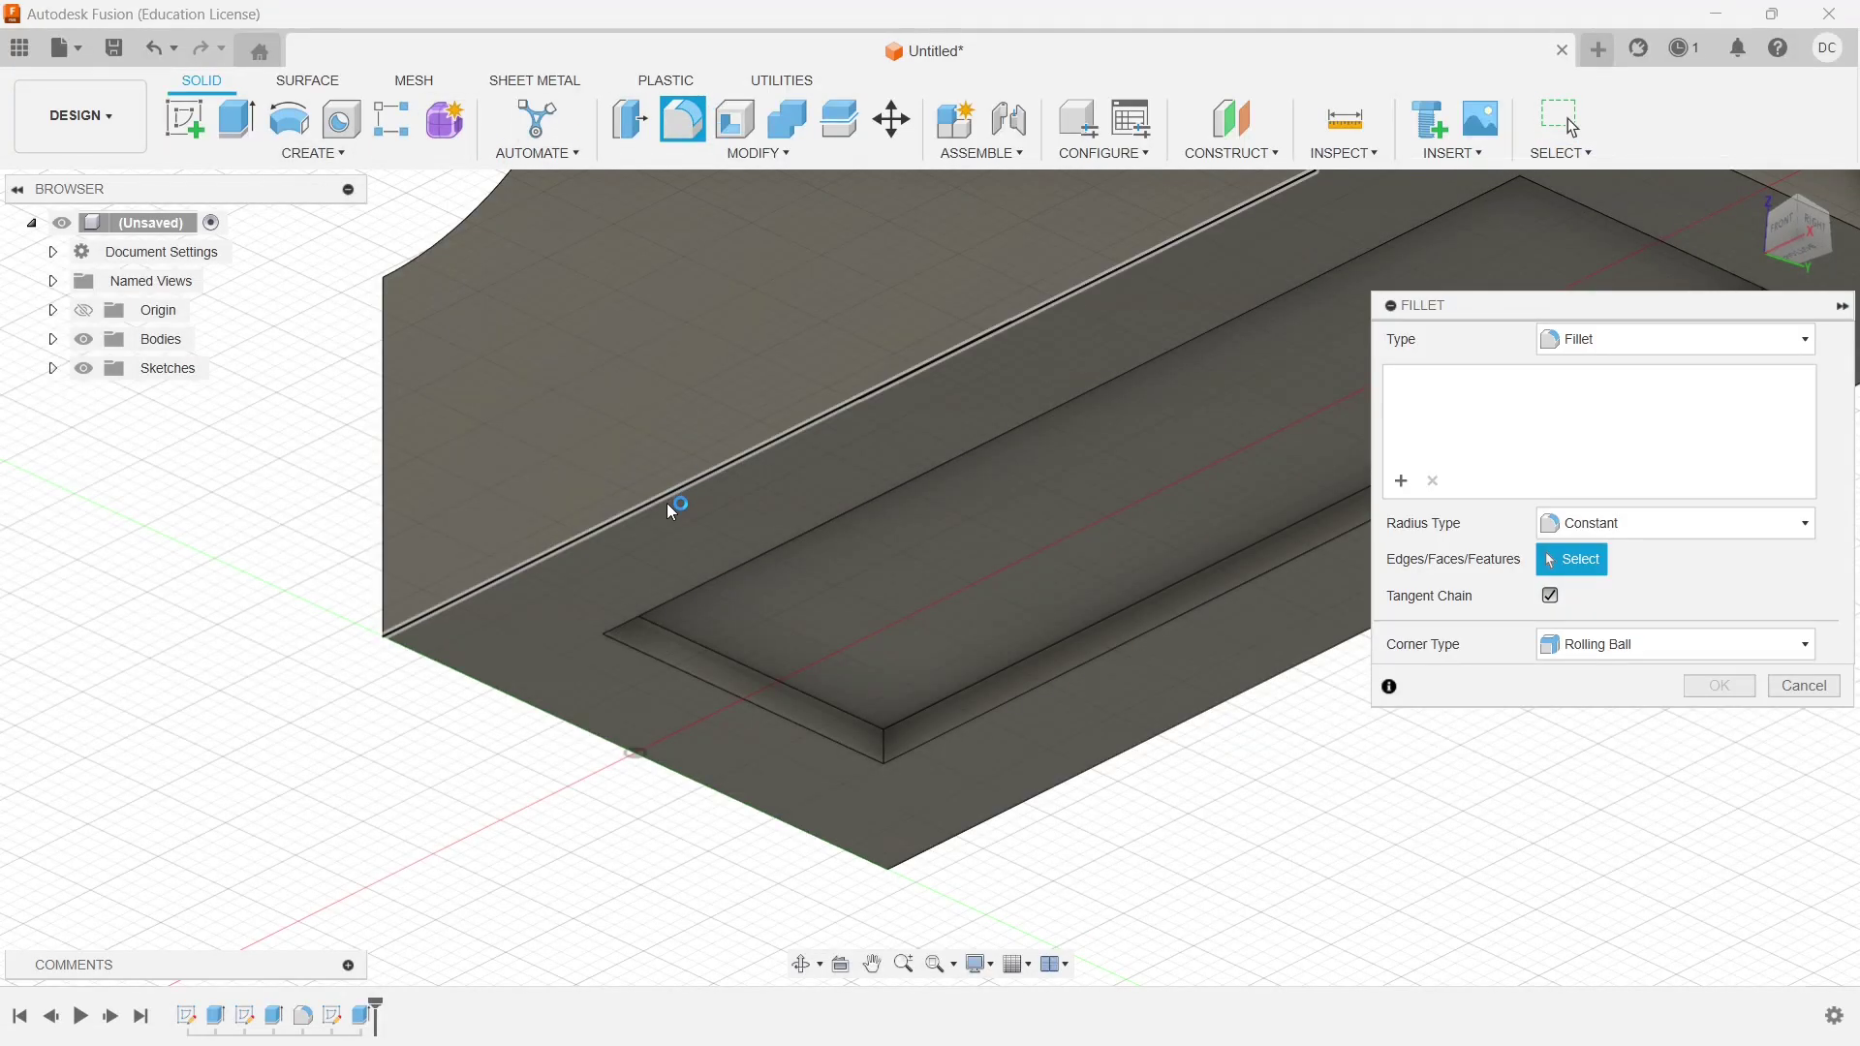
pyautogui.click(717, 653)
pyautogui.click(1630, 386)
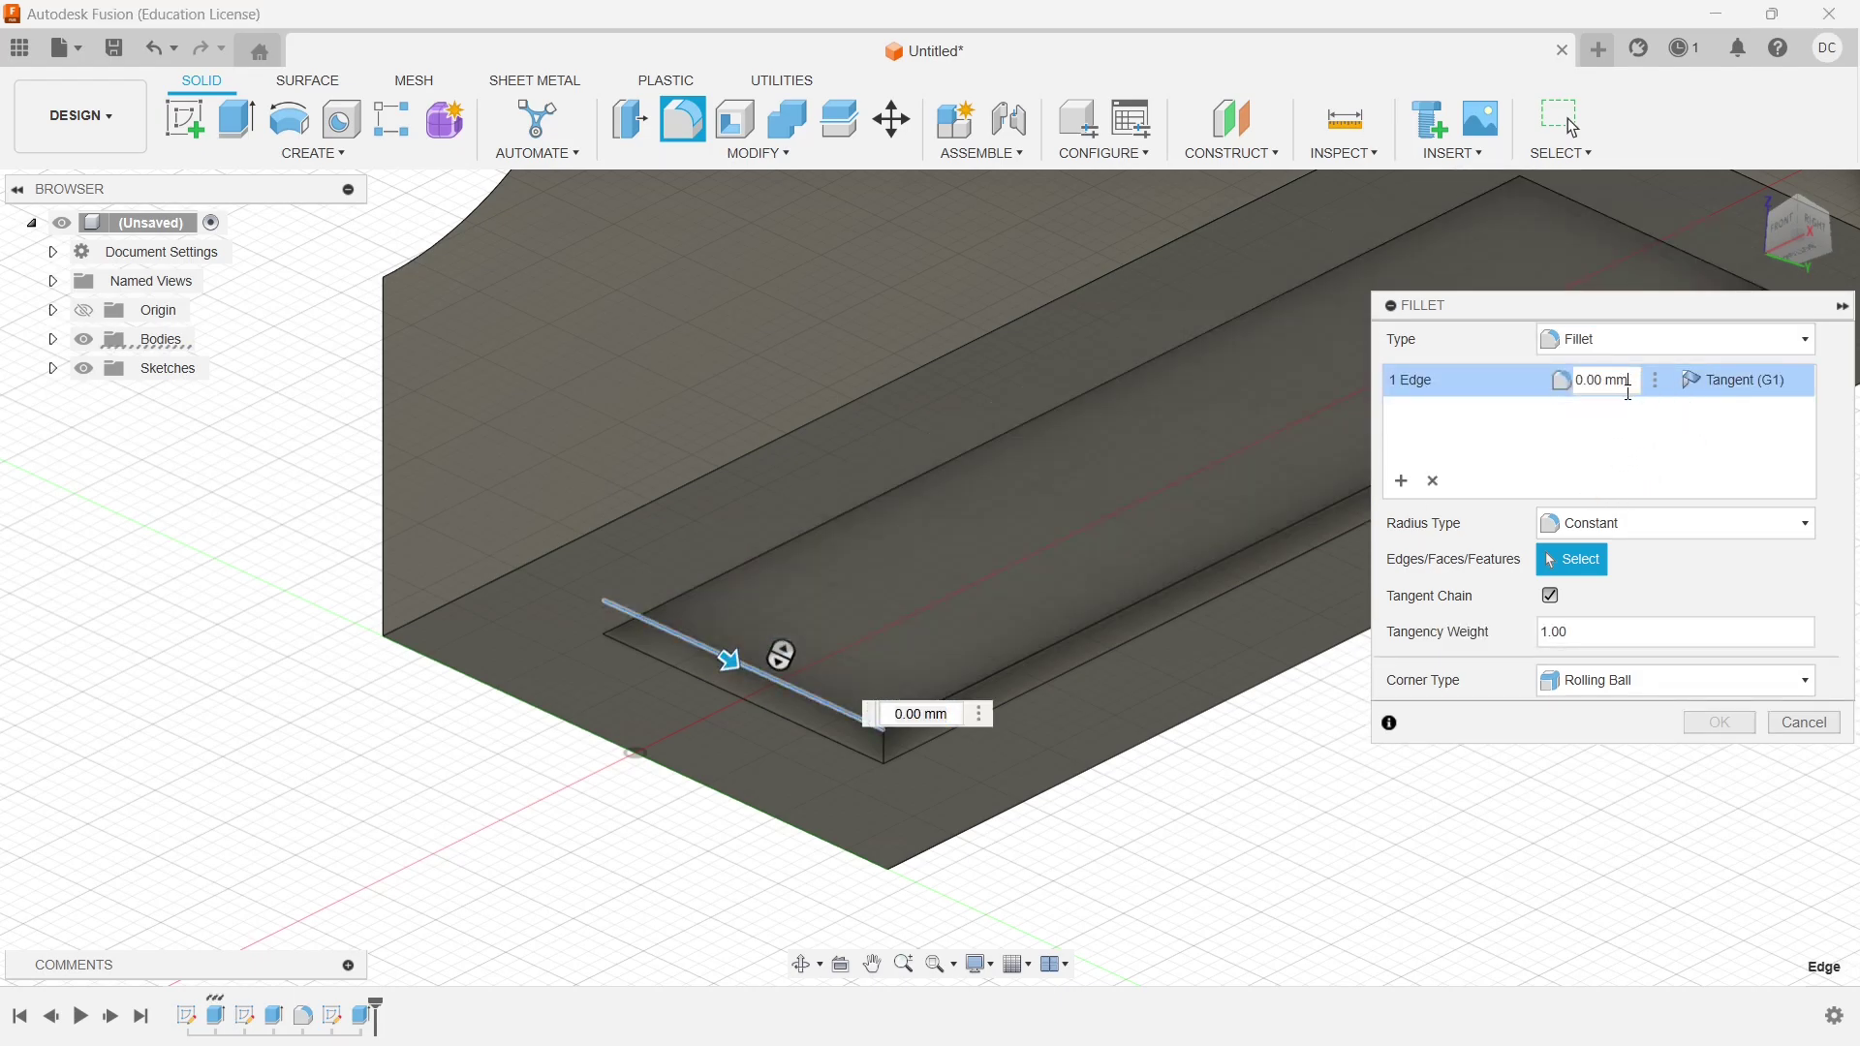
pyautogui.write('1')
pyautogui.press('Return')
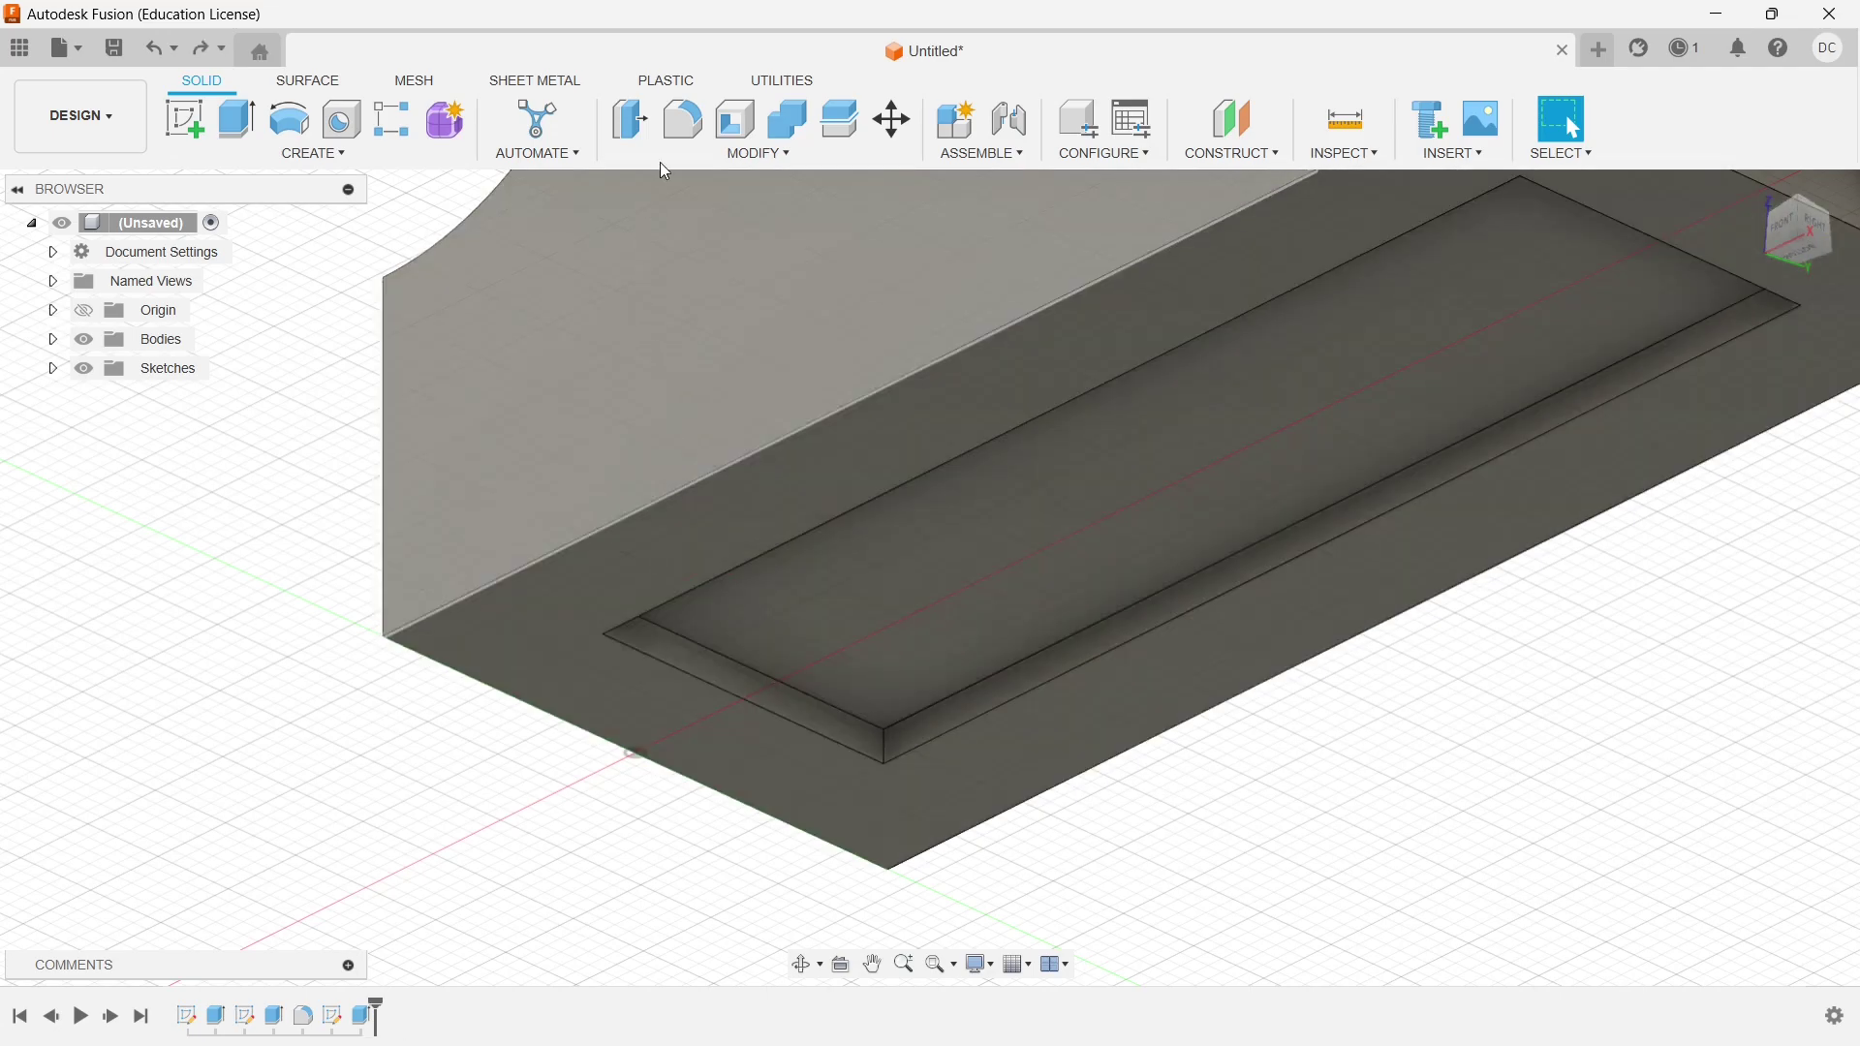
# Fillet the short inner edge of the recess floor at the end nearest the origin
pyautogui.click(683, 120)
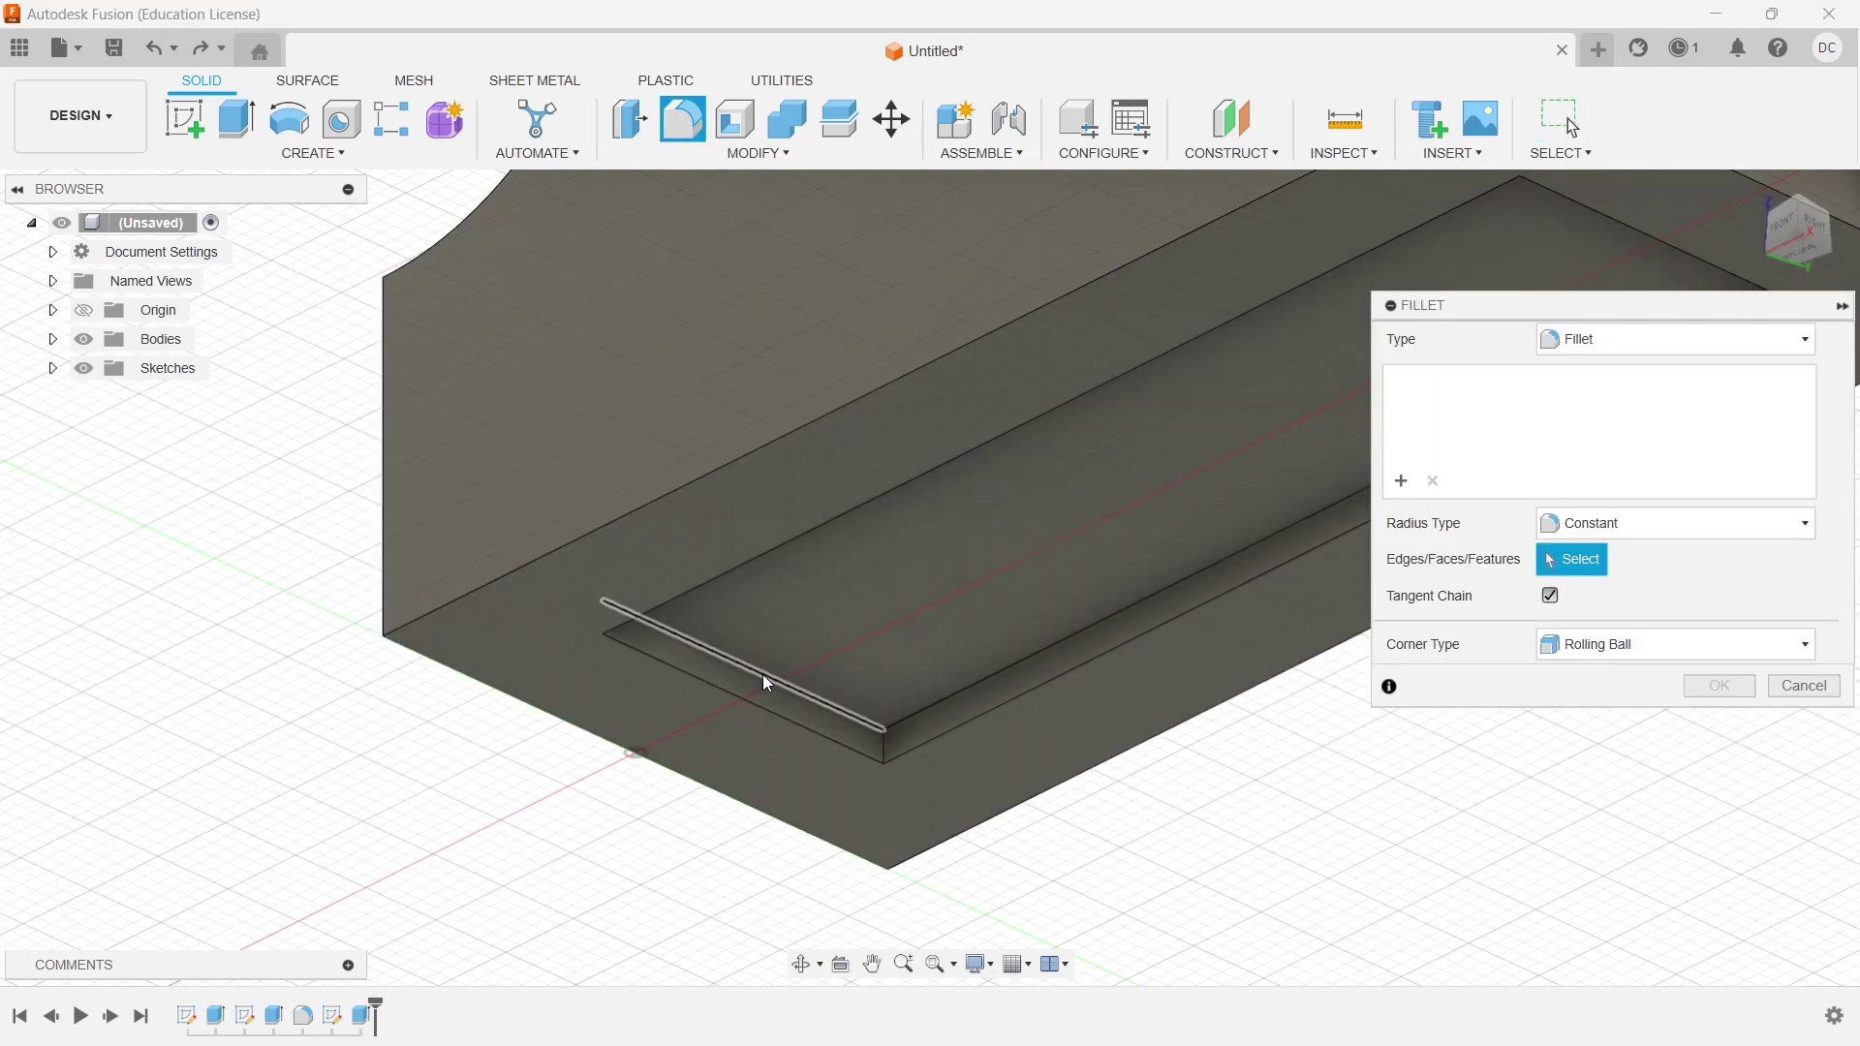
pyautogui.click(763, 671)
pyautogui.click(1603, 380)
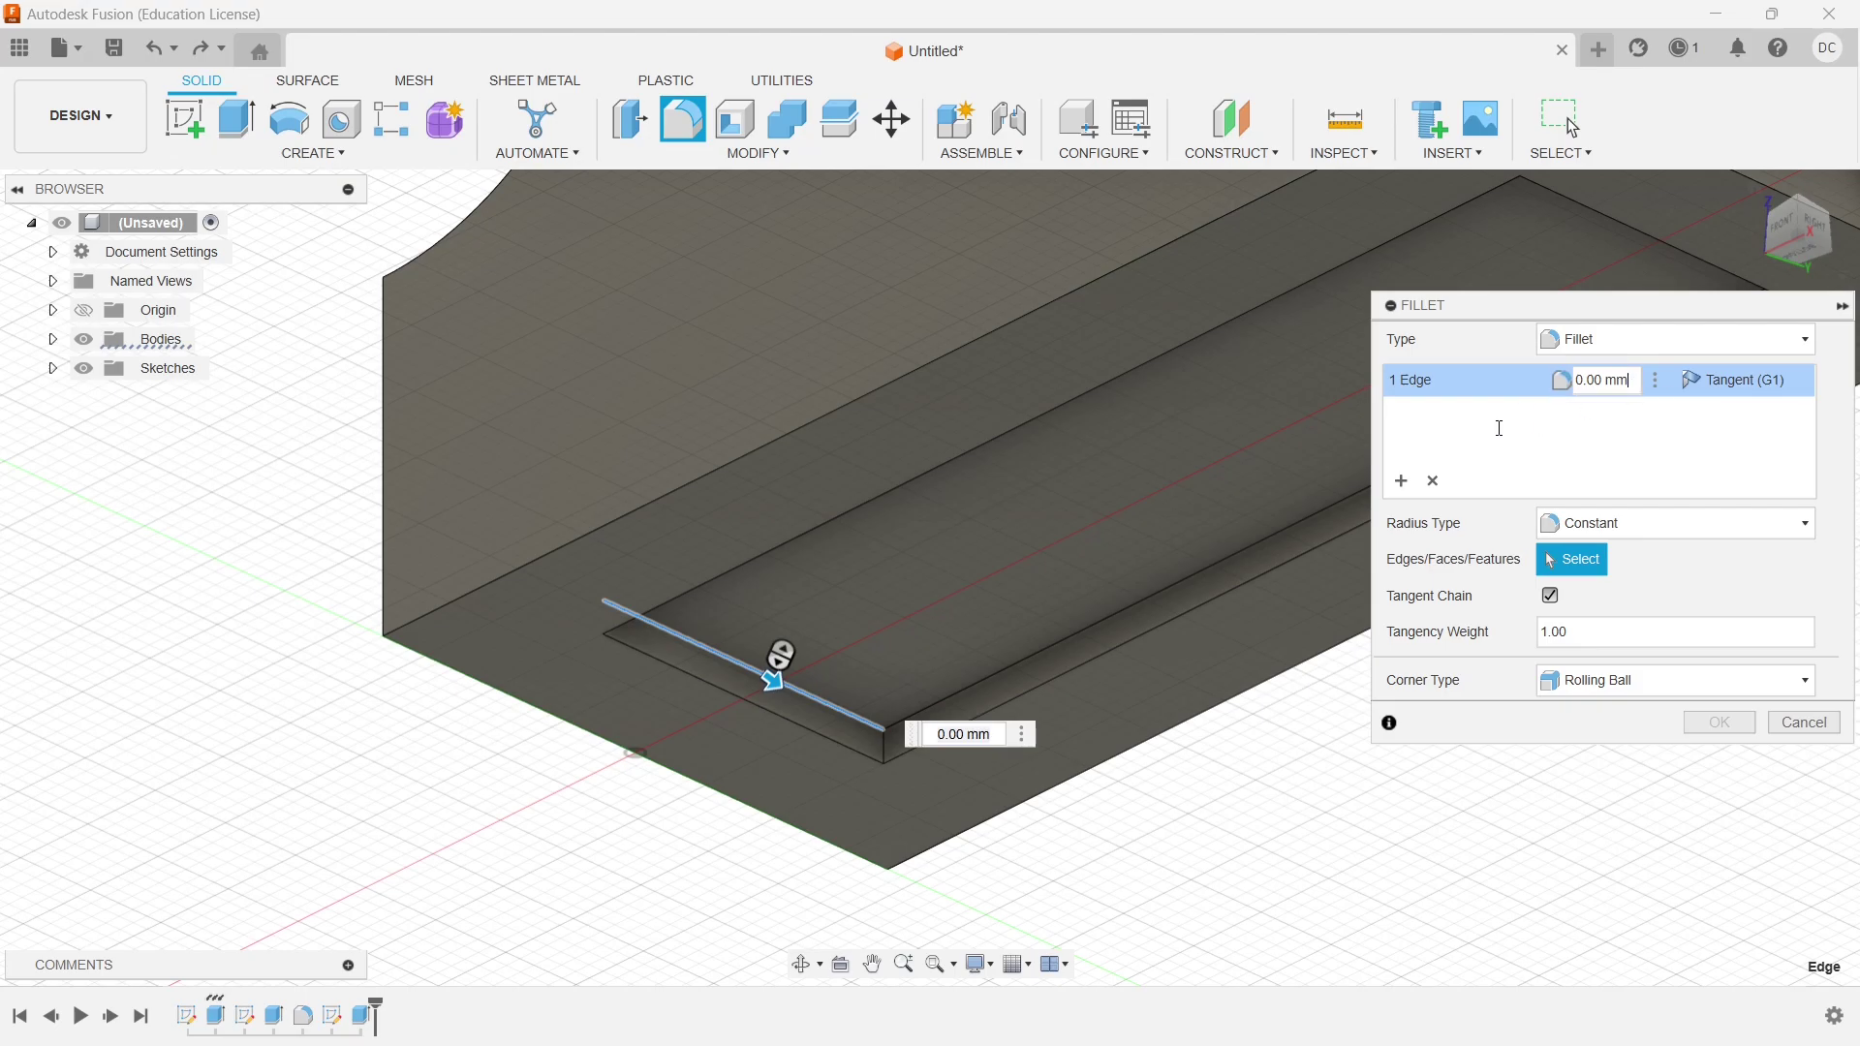
pyautogui.write('3')
pyautogui.press('Return')
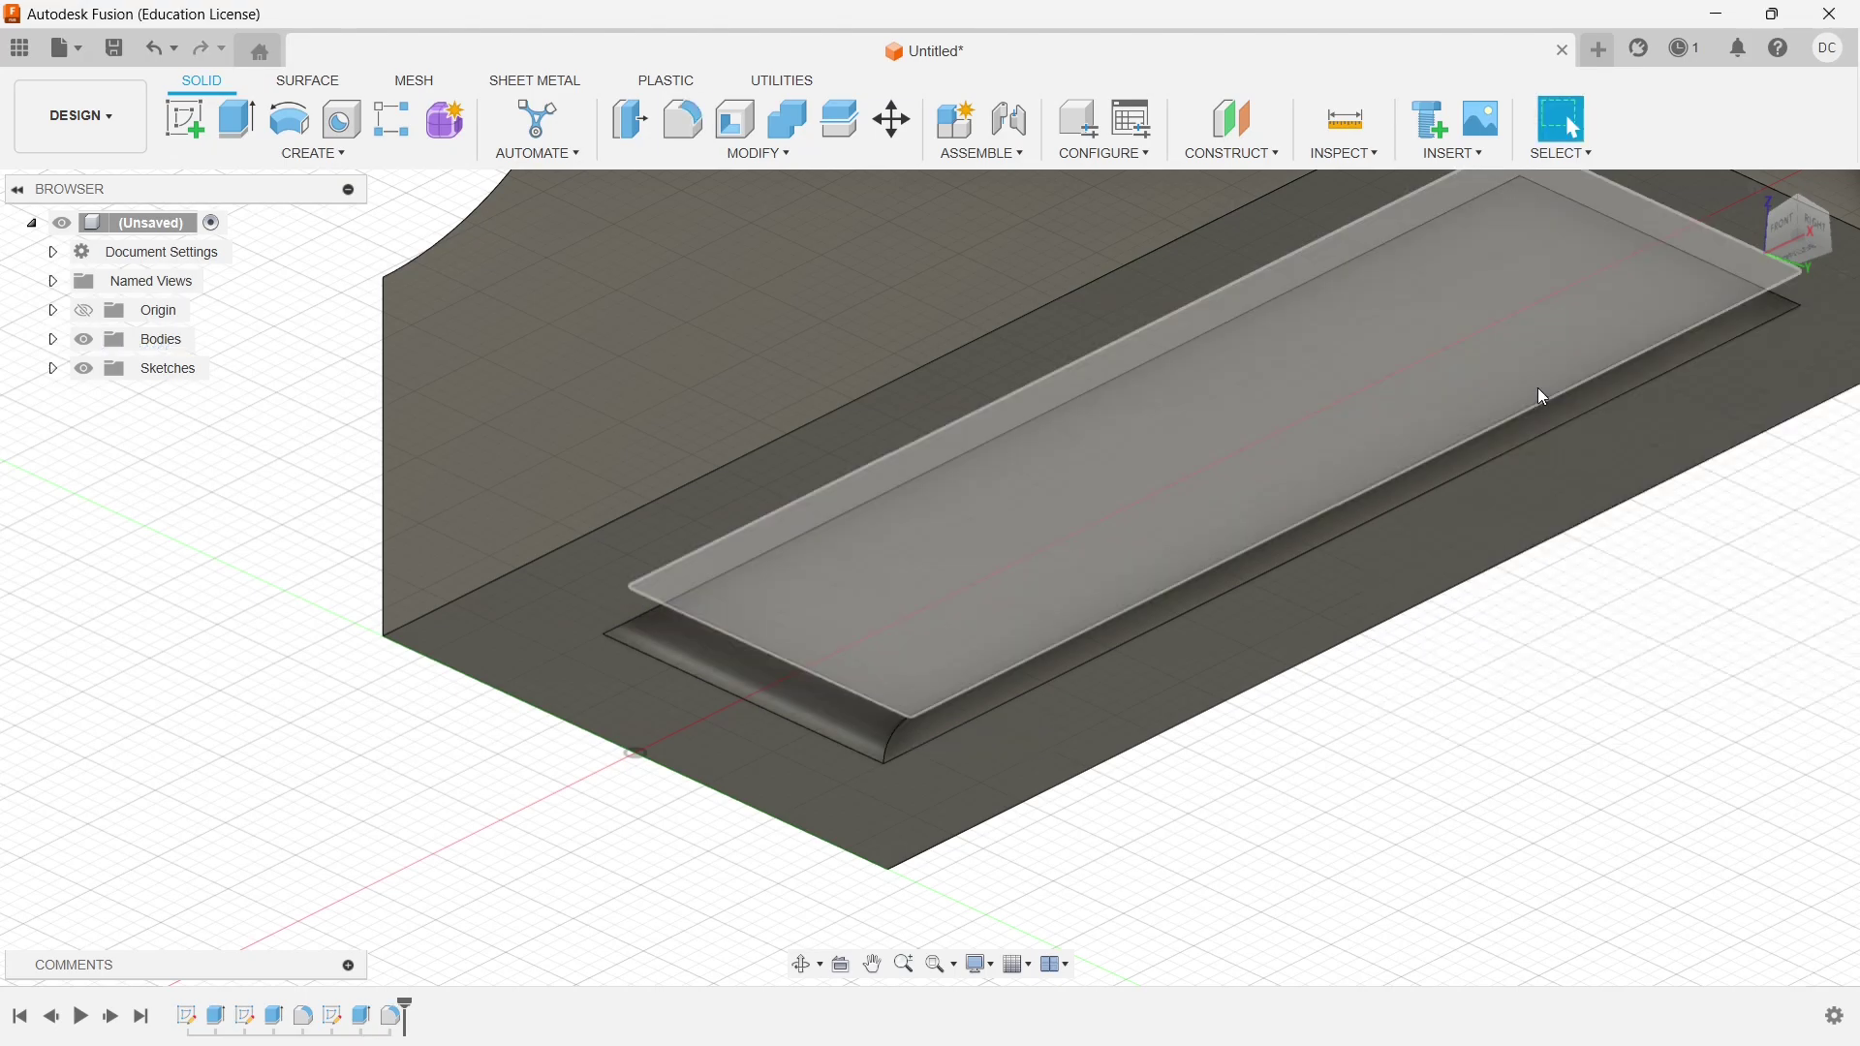
# Fillet the opposite short inner edge of the recess floor, at the slot end, with a 2 mm radius
pyautogui.keyDown('shift'); pyautogui.moveTo(1305, 489); pyautogui.dragTo(1540, 455, button='middle'); pyautogui.keyUp('shift')
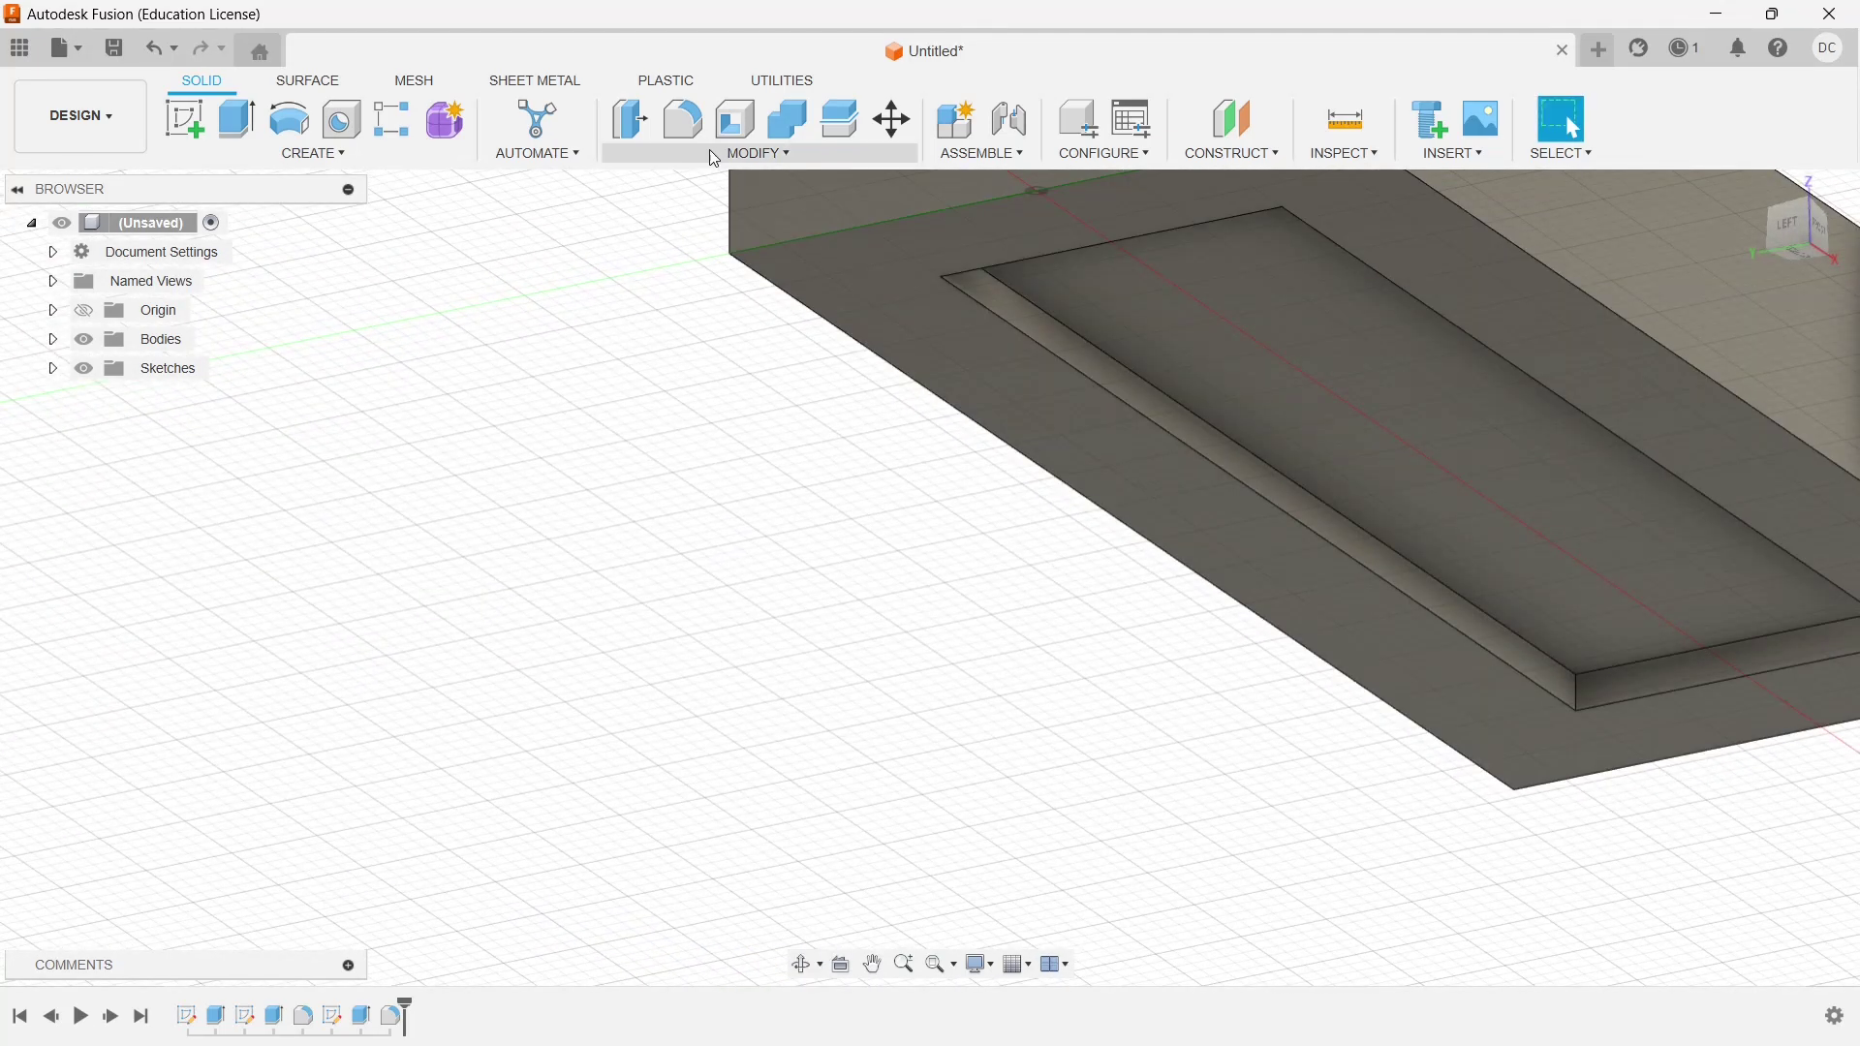
pyautogui.click(682, 119)
pyautogui.keyDown('shift'); pyautogui.moveTo(1286, 506); pyautogui.dragTo(1043, 626, button='middle'); pyautogui.keyUp('shift')
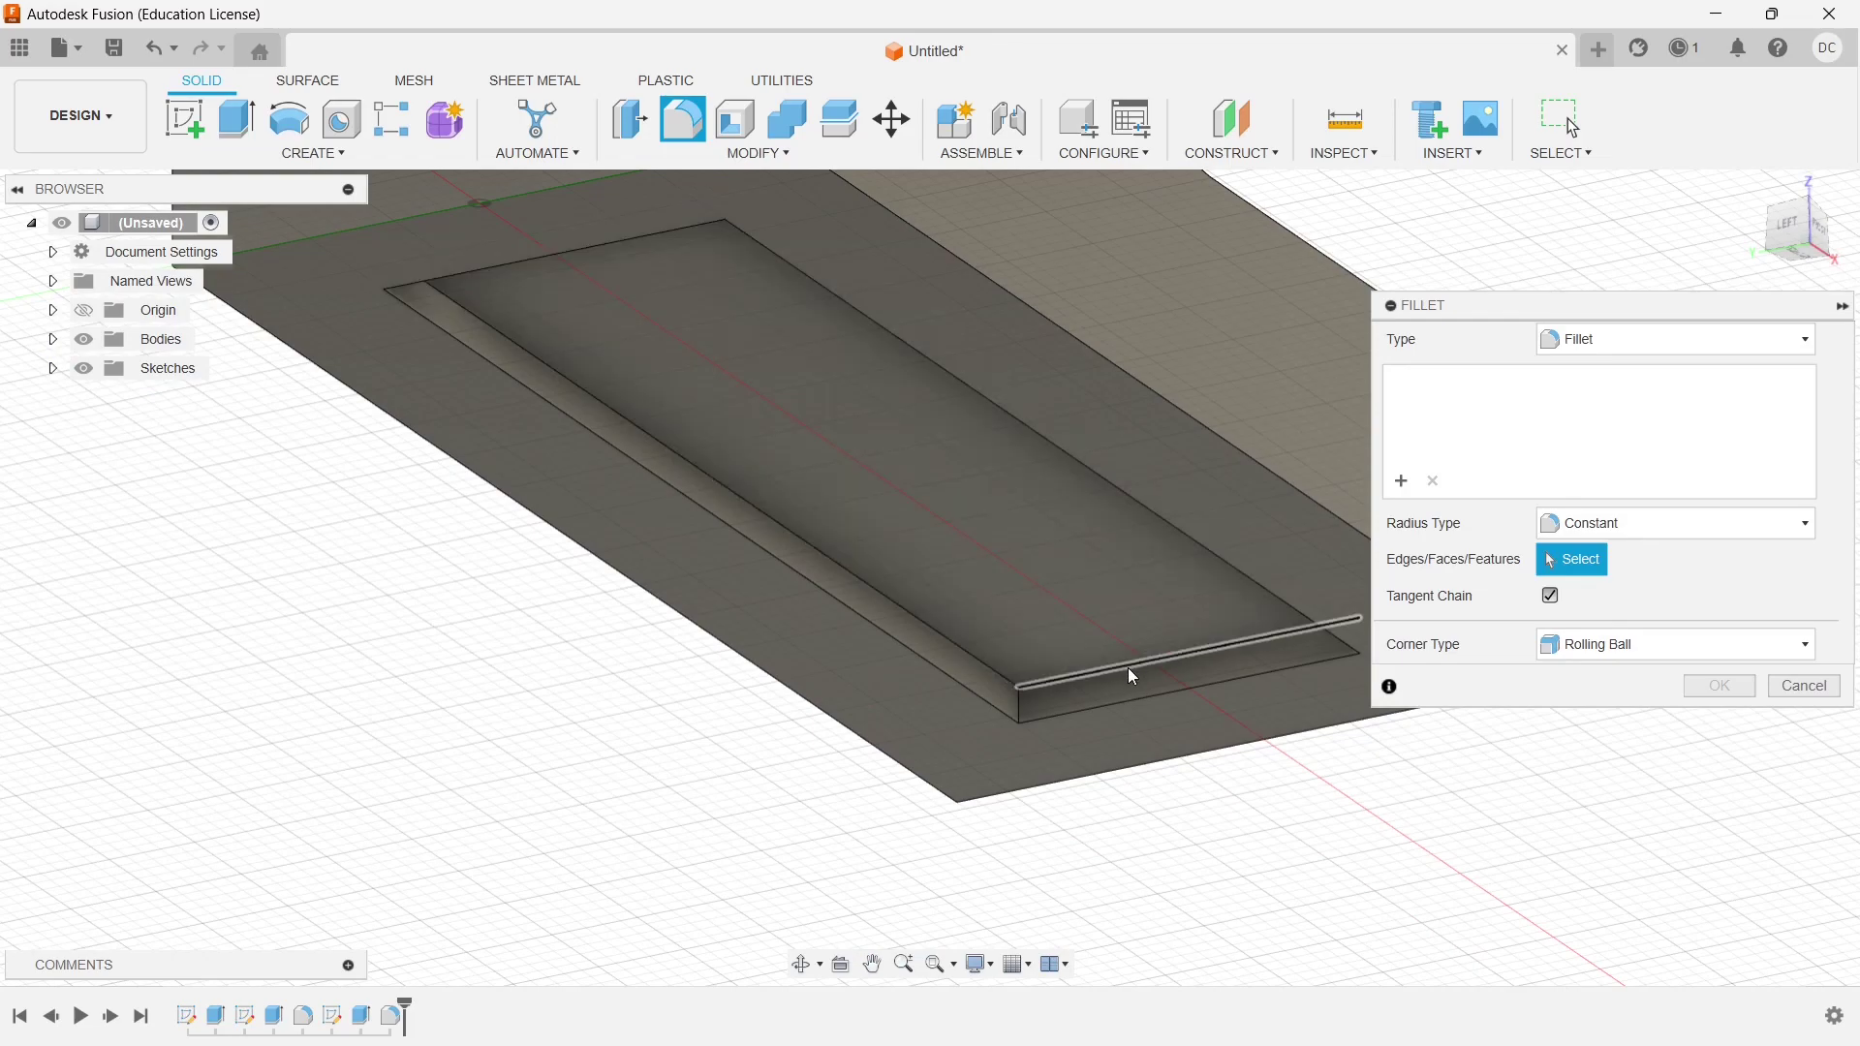
pyautogui.click(1128, 666)
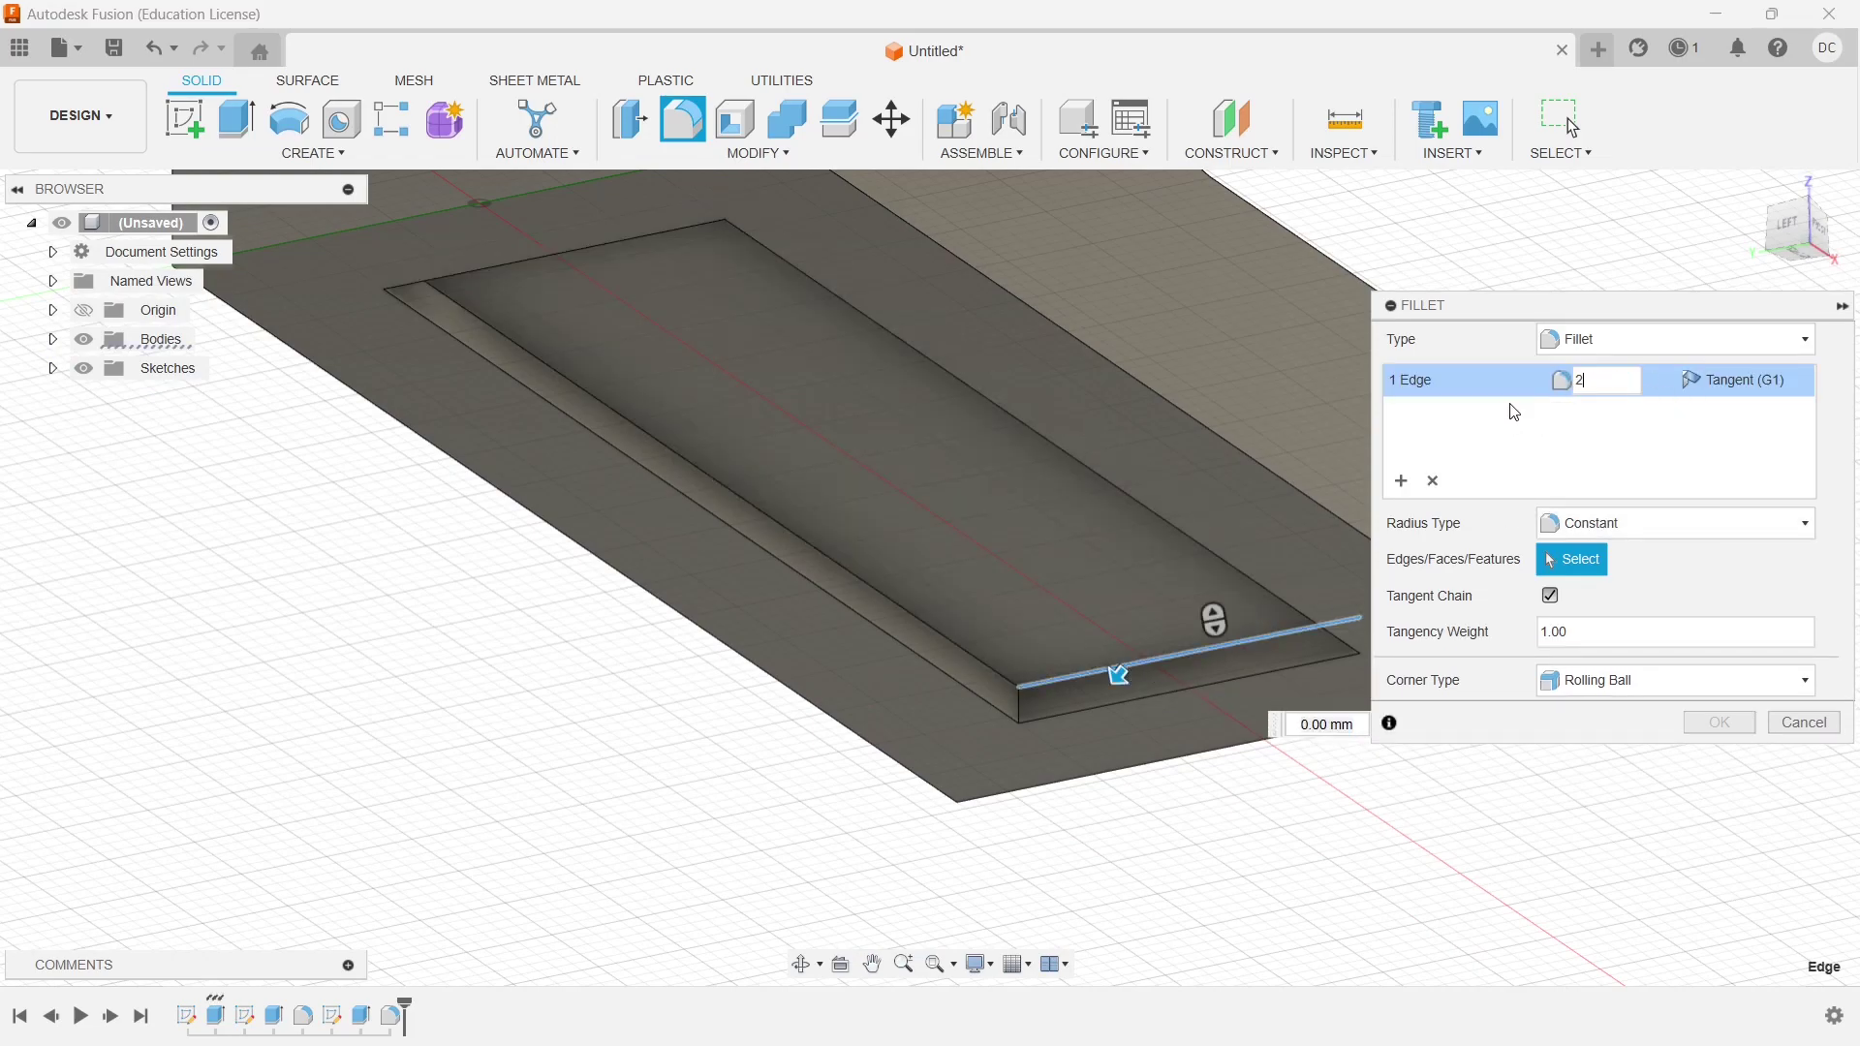
pyautogui.write('2')
pyautogui.press('Return')
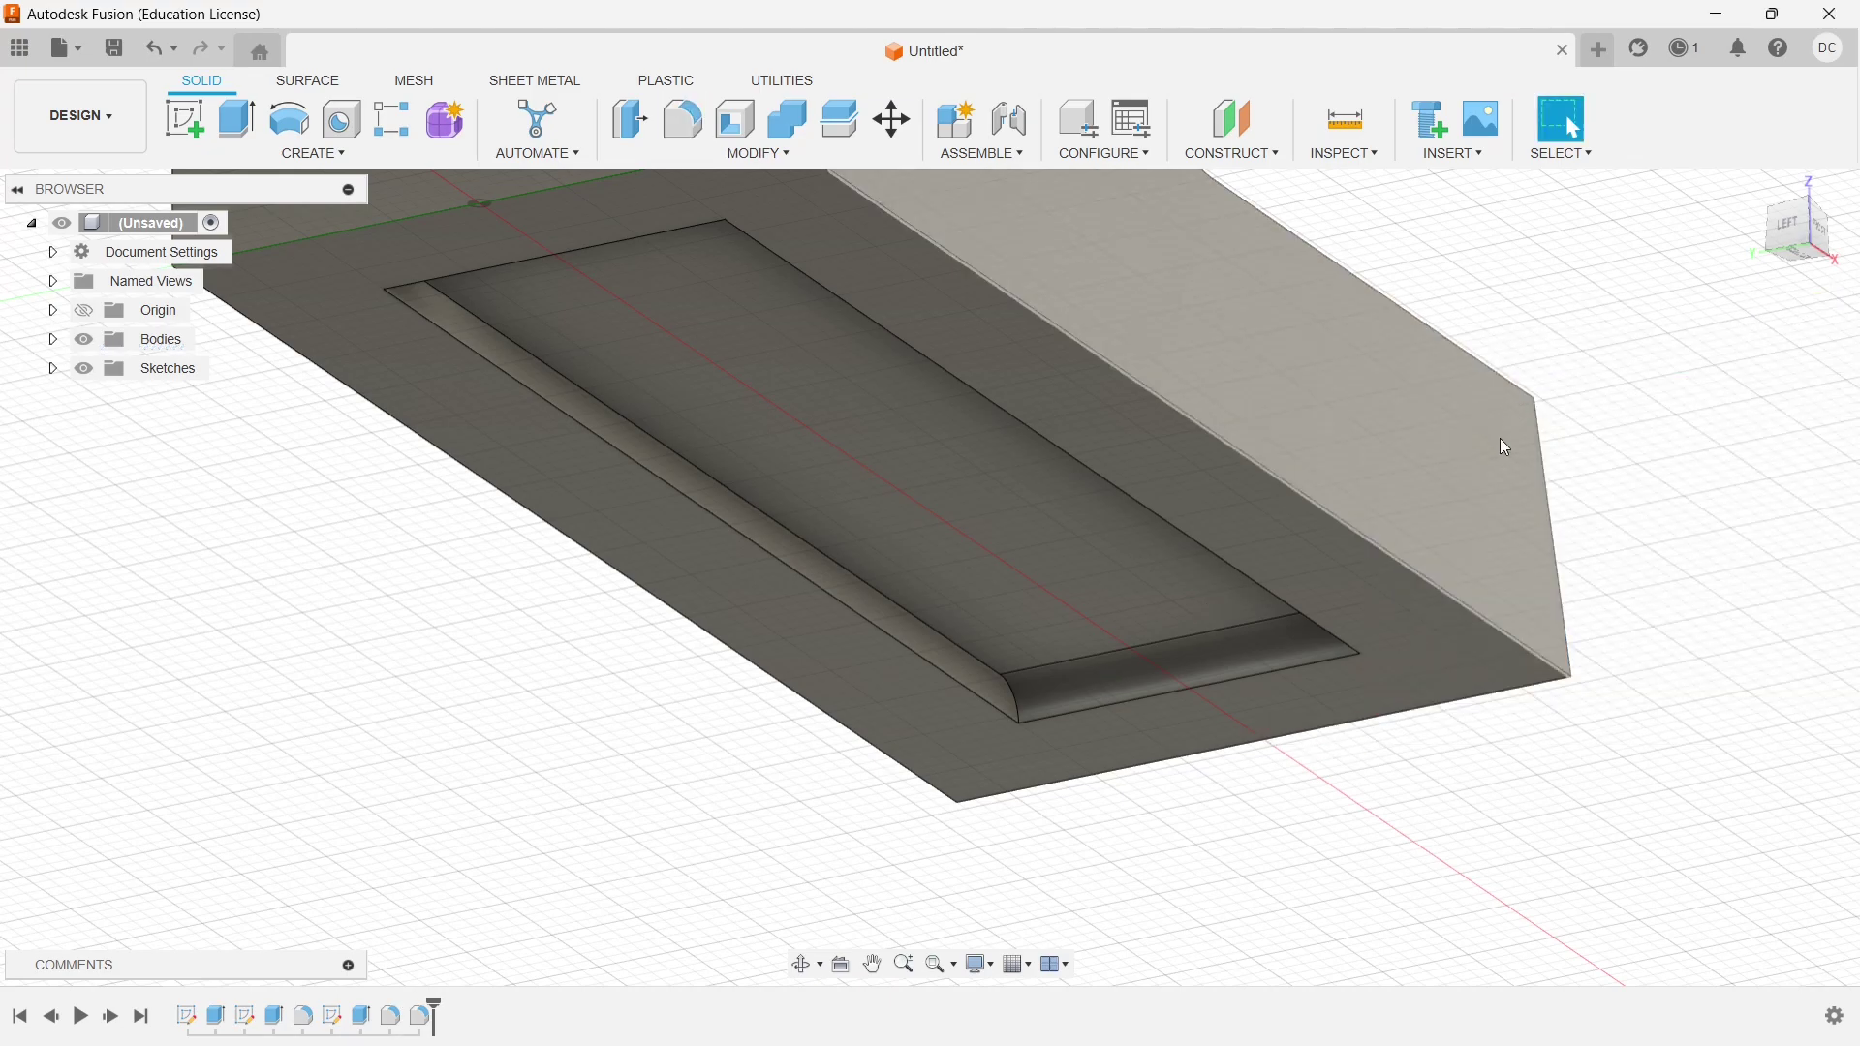
# Make the underside sketch, Sketch3, visible again so its square, hole and slot profiles can be selected
pyautogui.keyDown('shift'); pyautogui.moveTo(1505, 448); pyautogui.dragTo(1435, 529, button='middle'); pyautogui.keyUp('shift')
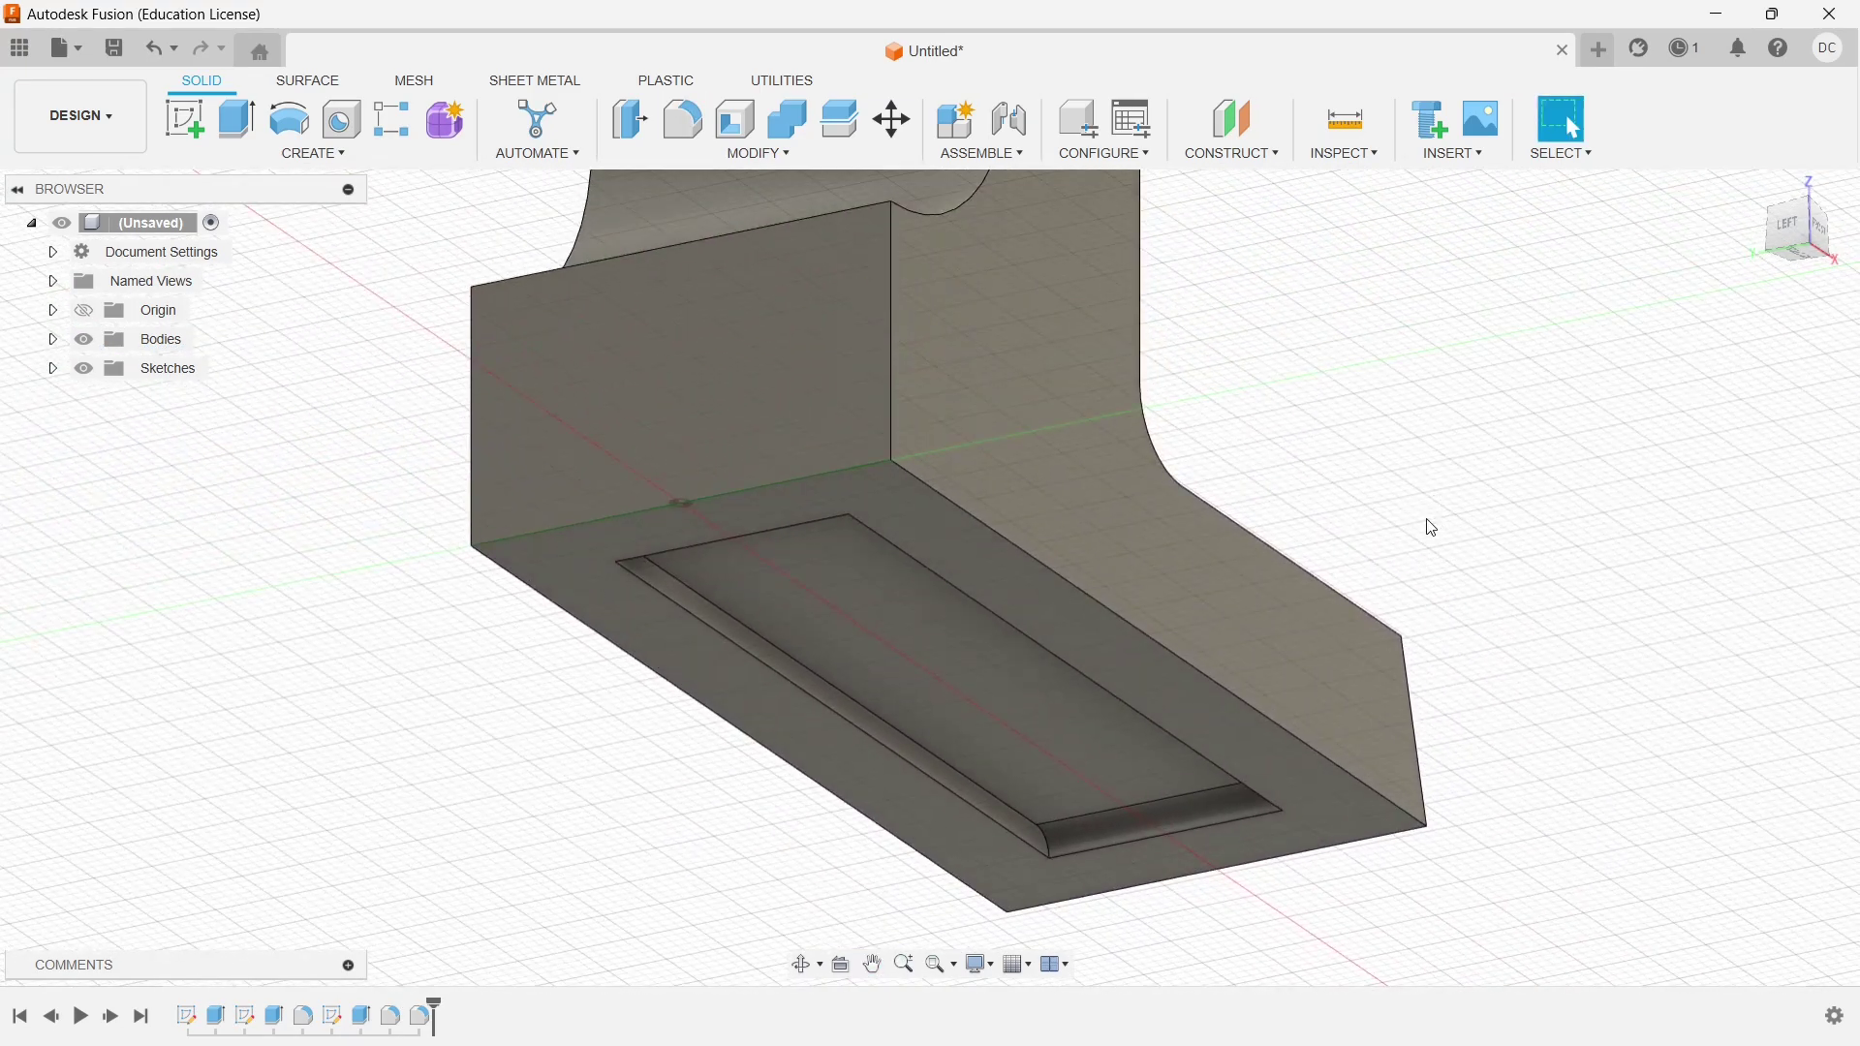
pyautogui.keyDown('shift'); pyautogui.moveTo(1556, 699); pyautogui.dragTo(1636, 543, button='middle'); pyautogui.keyUp('shift')
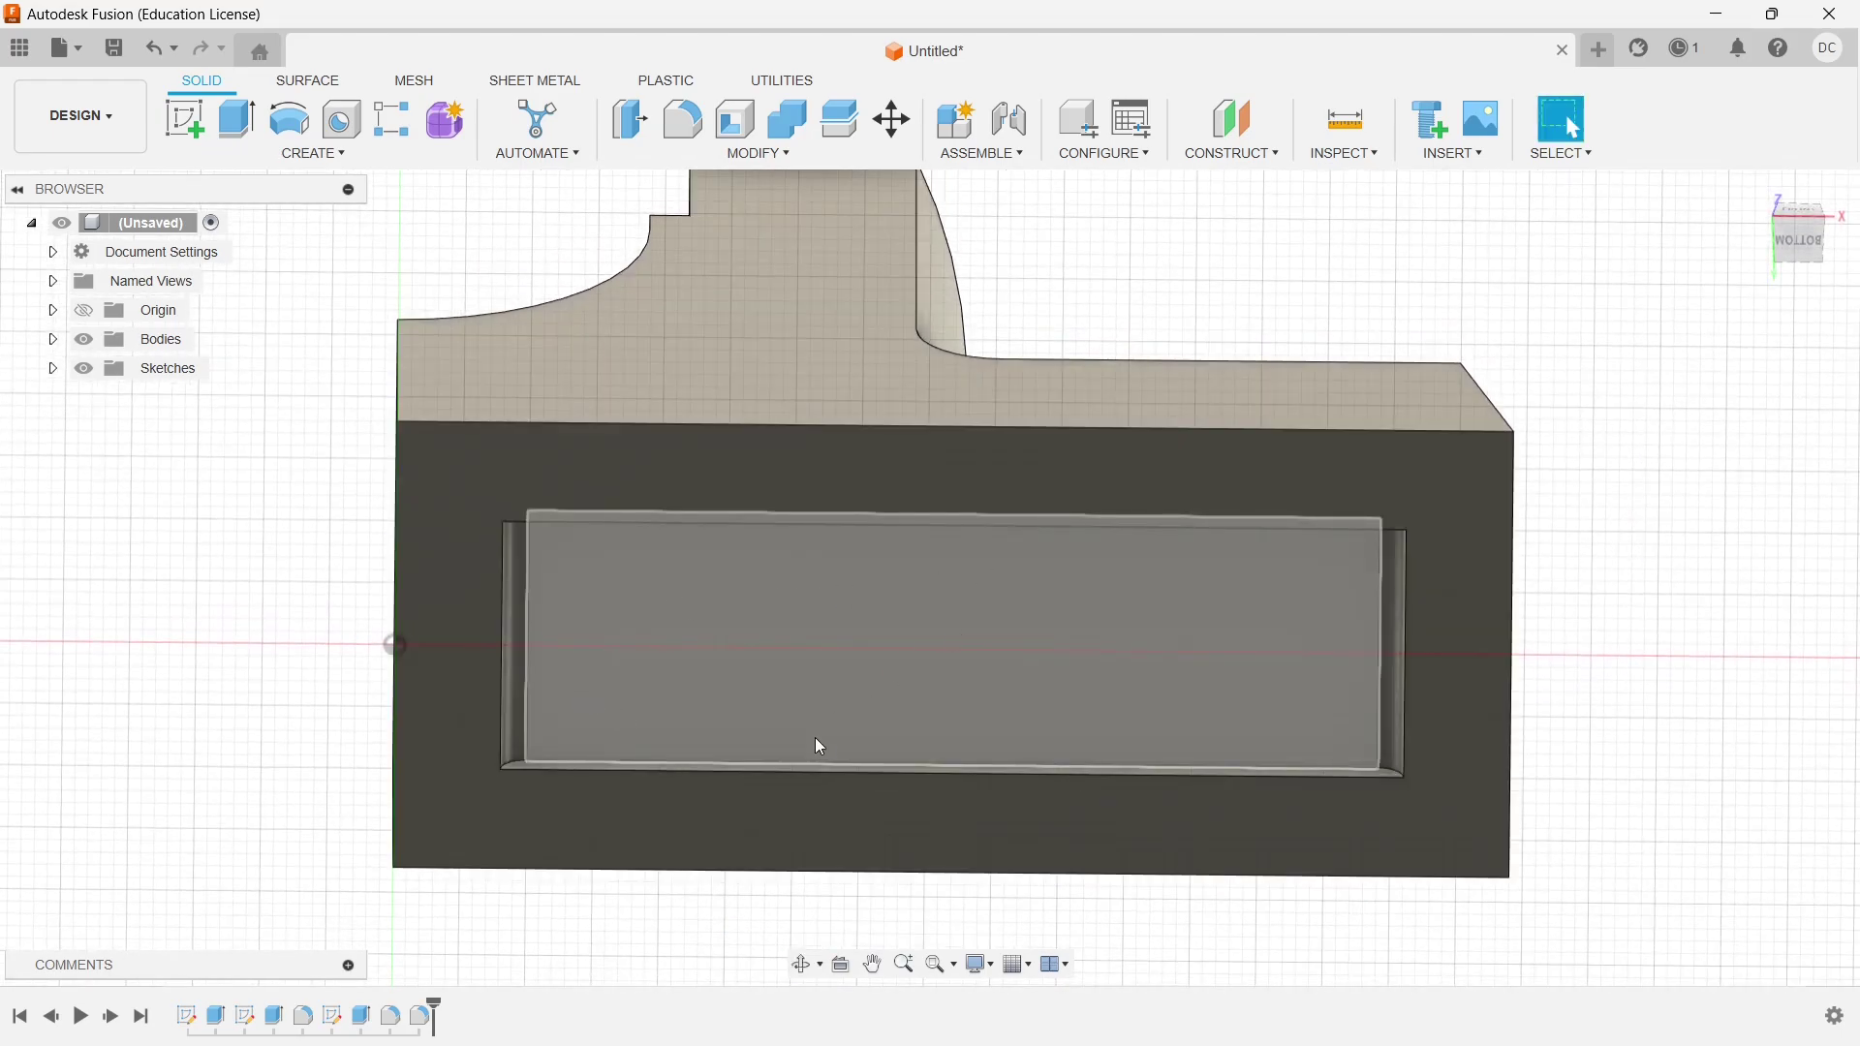
pyautogui.click(55, 370)
pyautogui.click(108, 458)
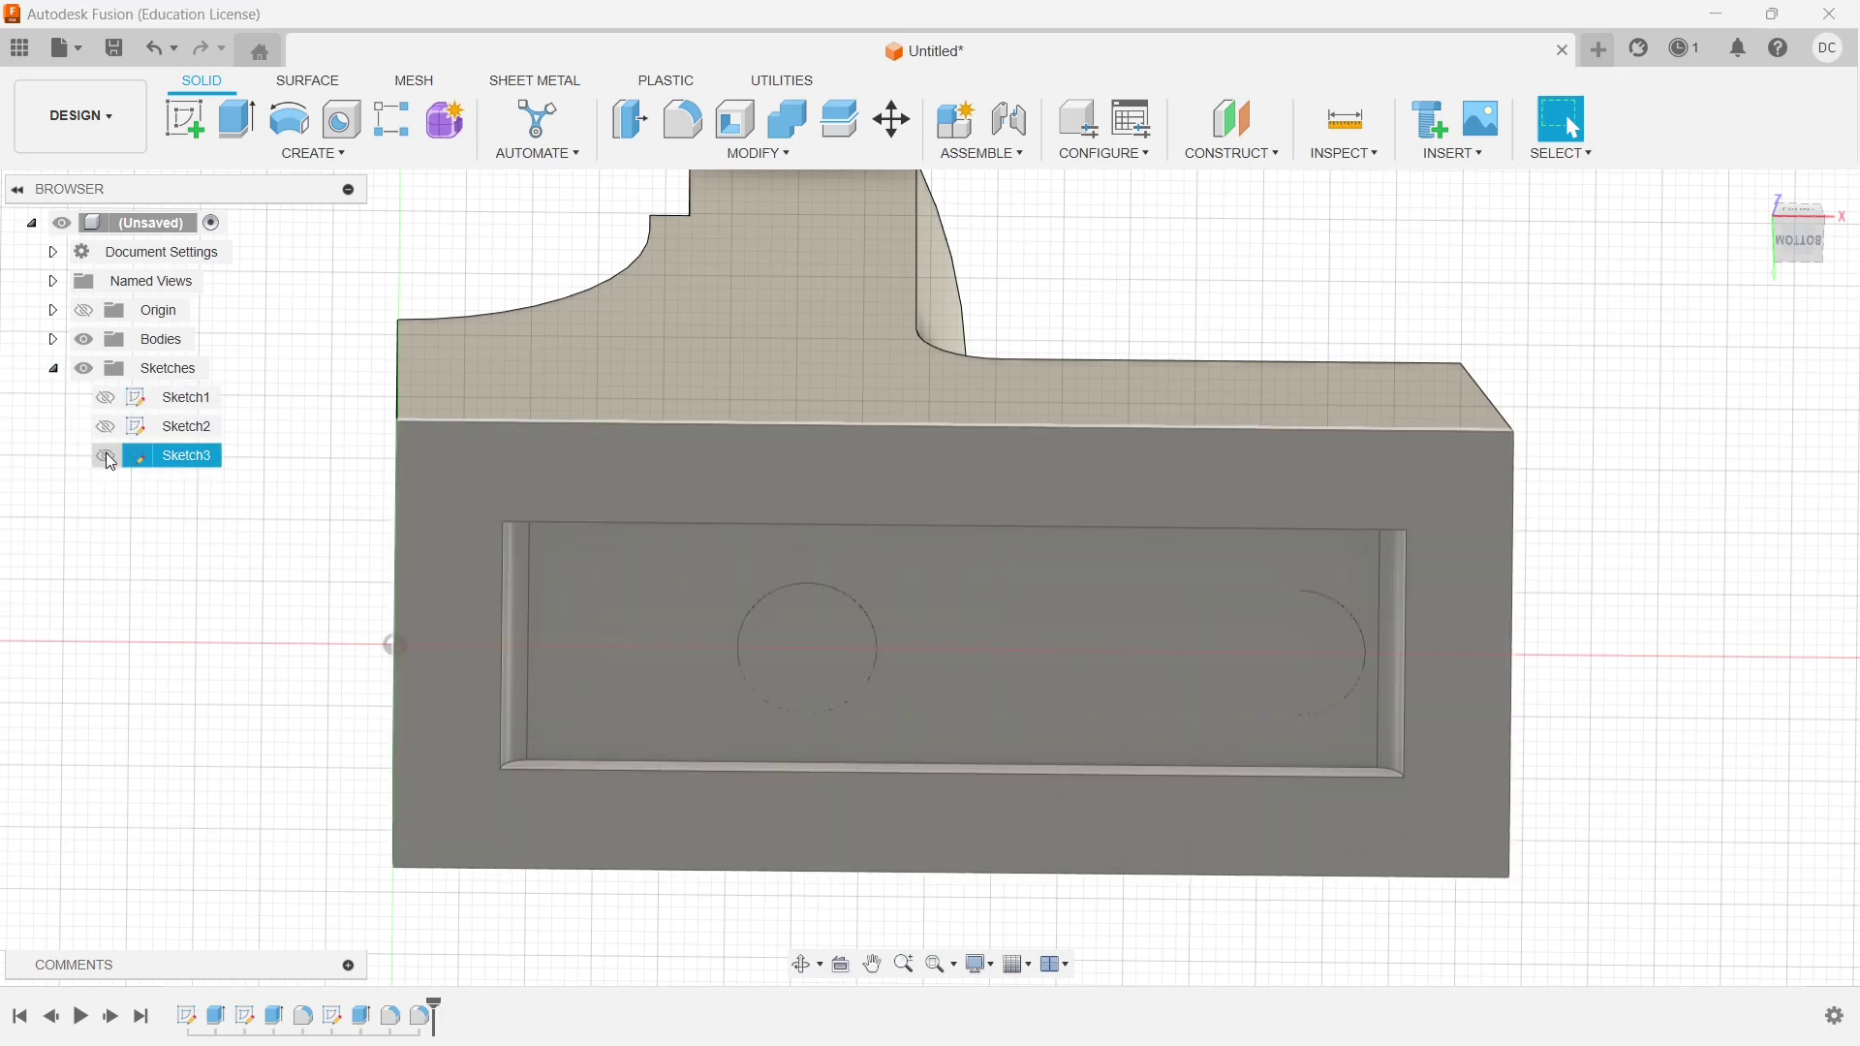
pyautogui.click(107, 457)
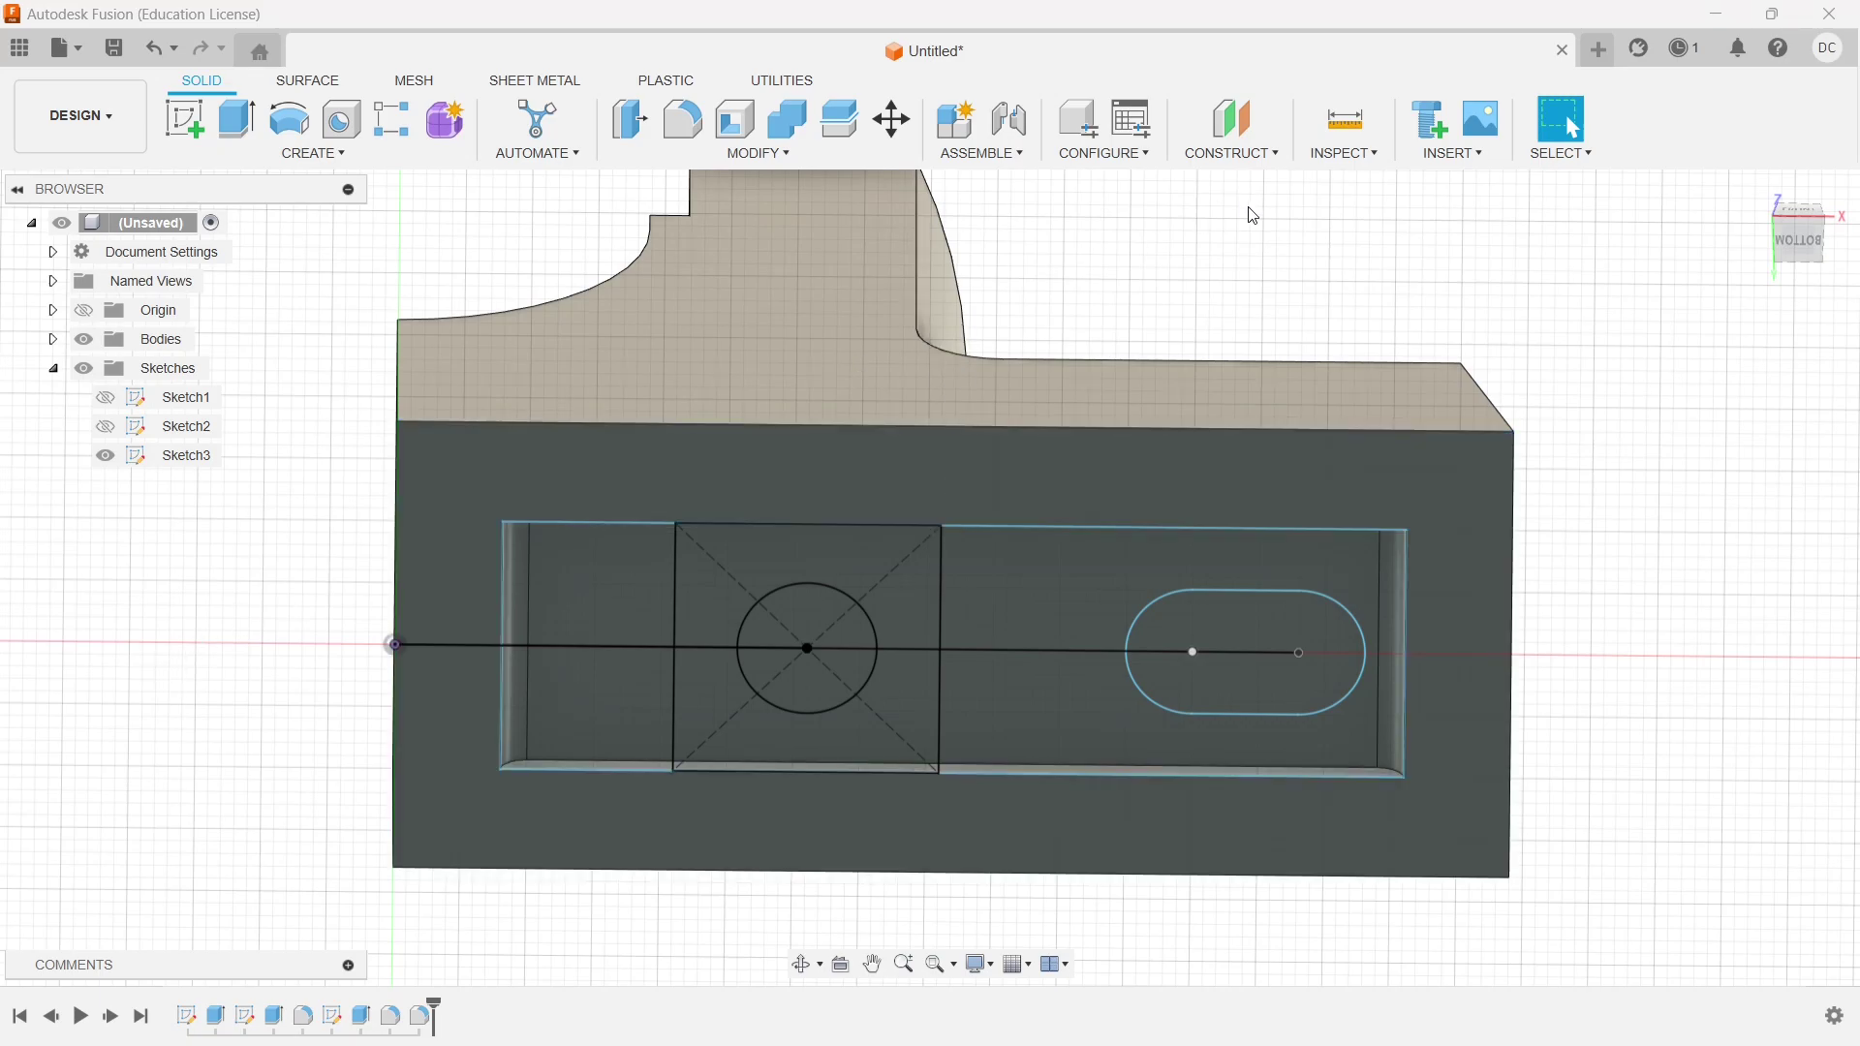
# Extrude the circular bolt hole profile of Sketch3 upward as a 69 mm cut through the whole upright
pyautogui.moveTo(1235, 242)
pyautogui.keyDown('shift'); pyautogui.mouseDown(button='middle')
pyautogui.moveTo(1211, 253)
pyautogui.moveTo(1246, 253)
pyautogui.moveTo(1297, 396)
pyautogui.moveTo(1307, 320)
pyautogui.moveTo(1427, 375)
pyautogui.moveTo(1363, 419)
pyautogui.mouseUp(button='middle'); pyautogui.keyUp('shift')
pyautogui.click(236, 118)
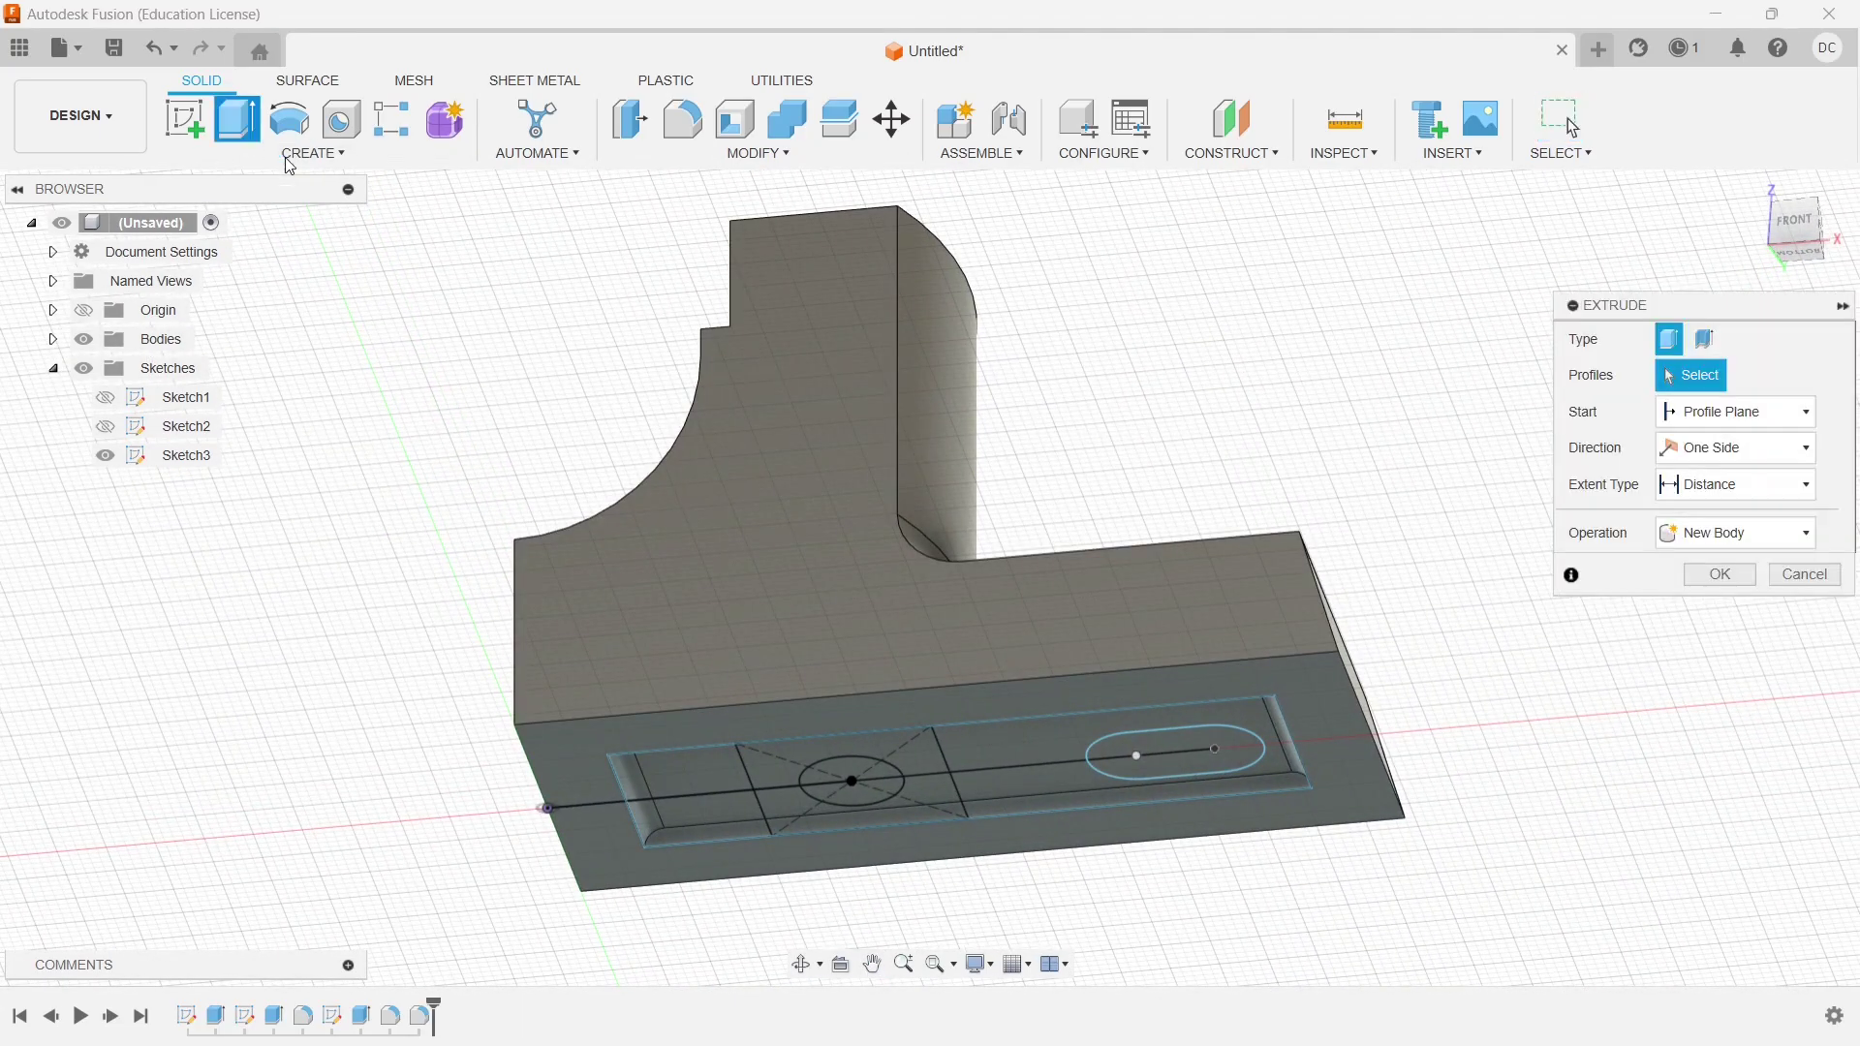
pyautogui.click(836, 781)
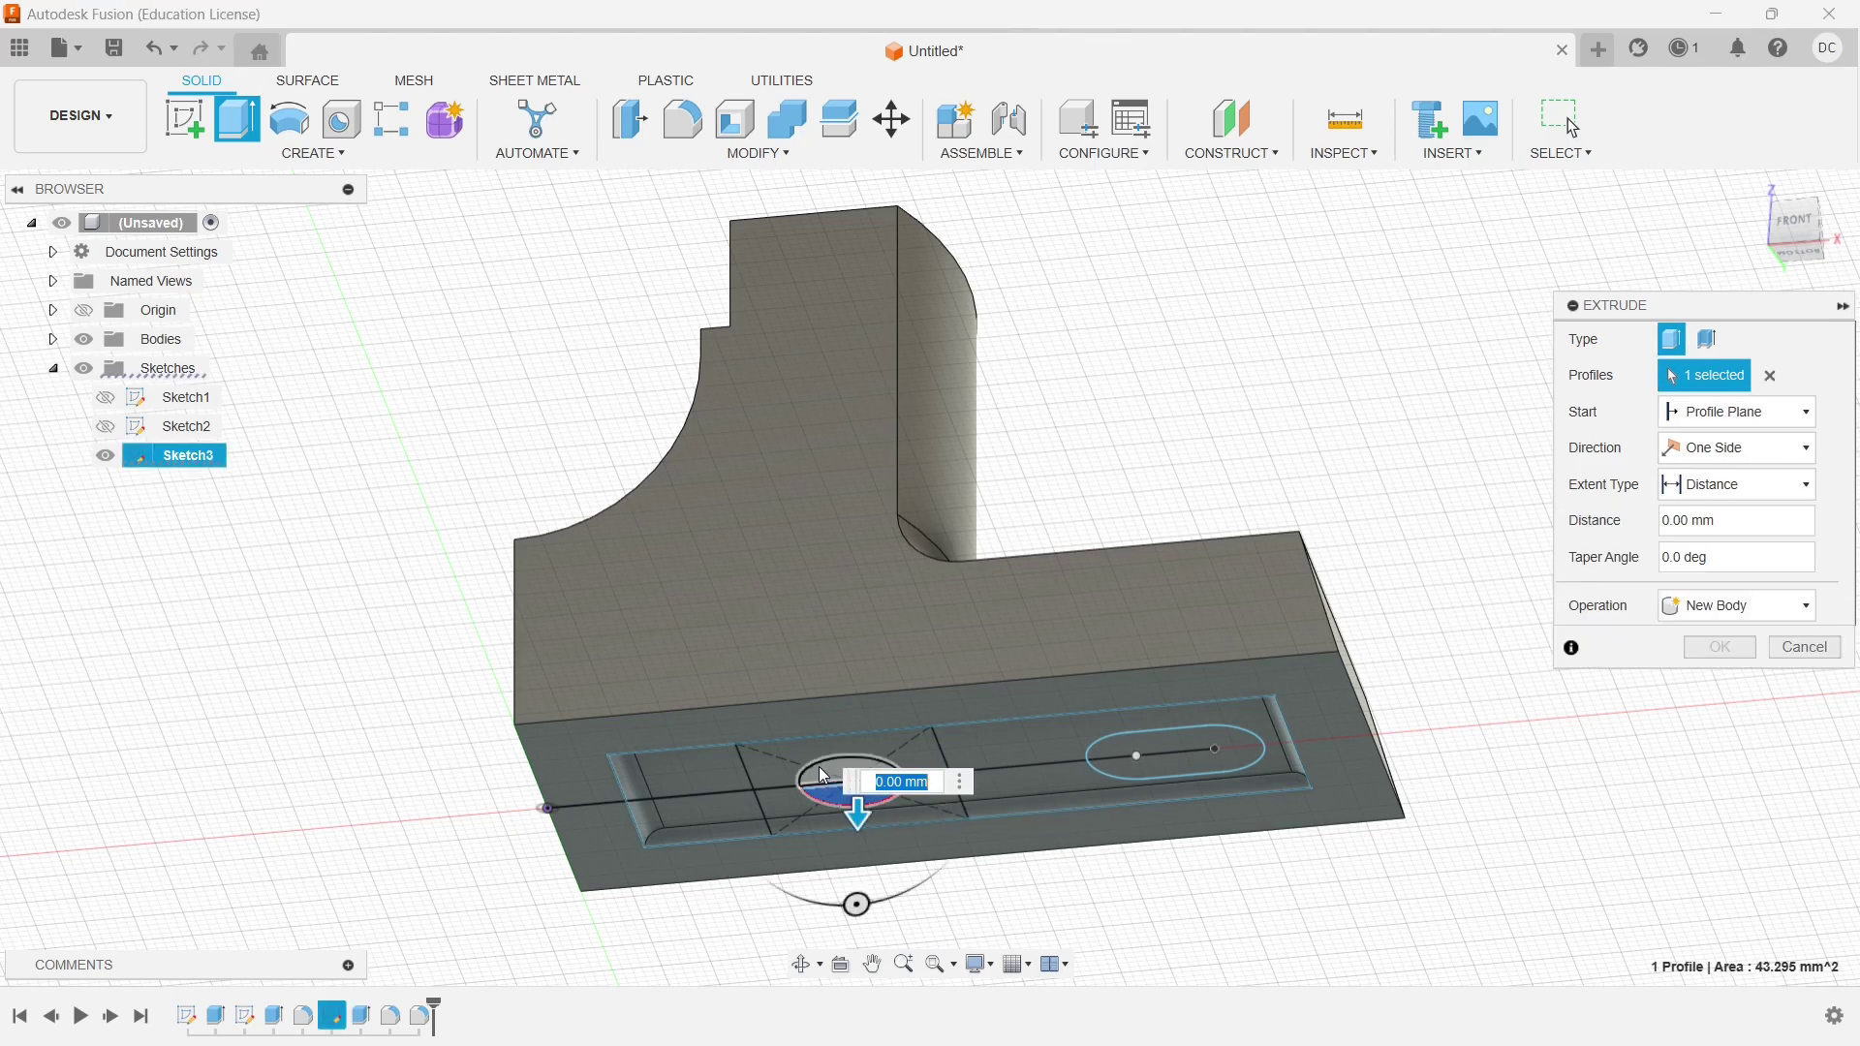
pyautogui.click(836, 787)
pyautogui.moveTo(848, 799); pyautogui.dragTo(981, 250)
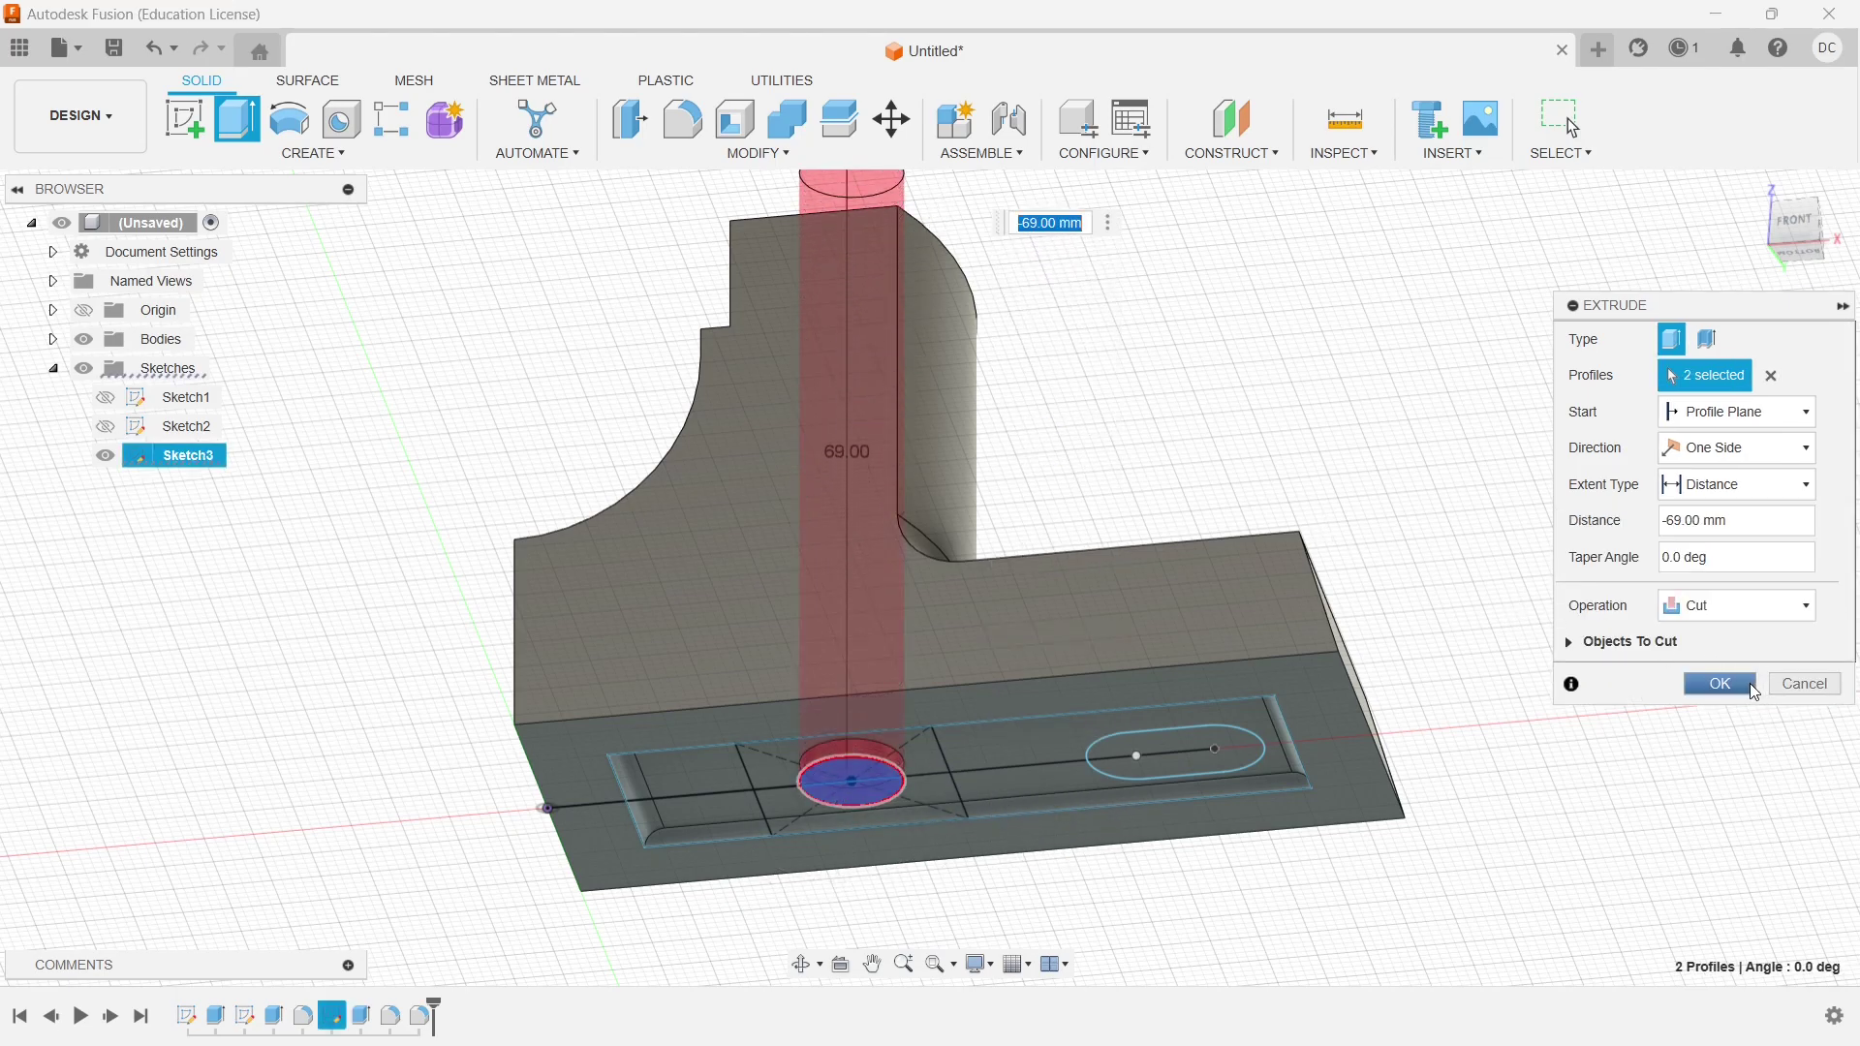
pyautogui.click(1721, 684)
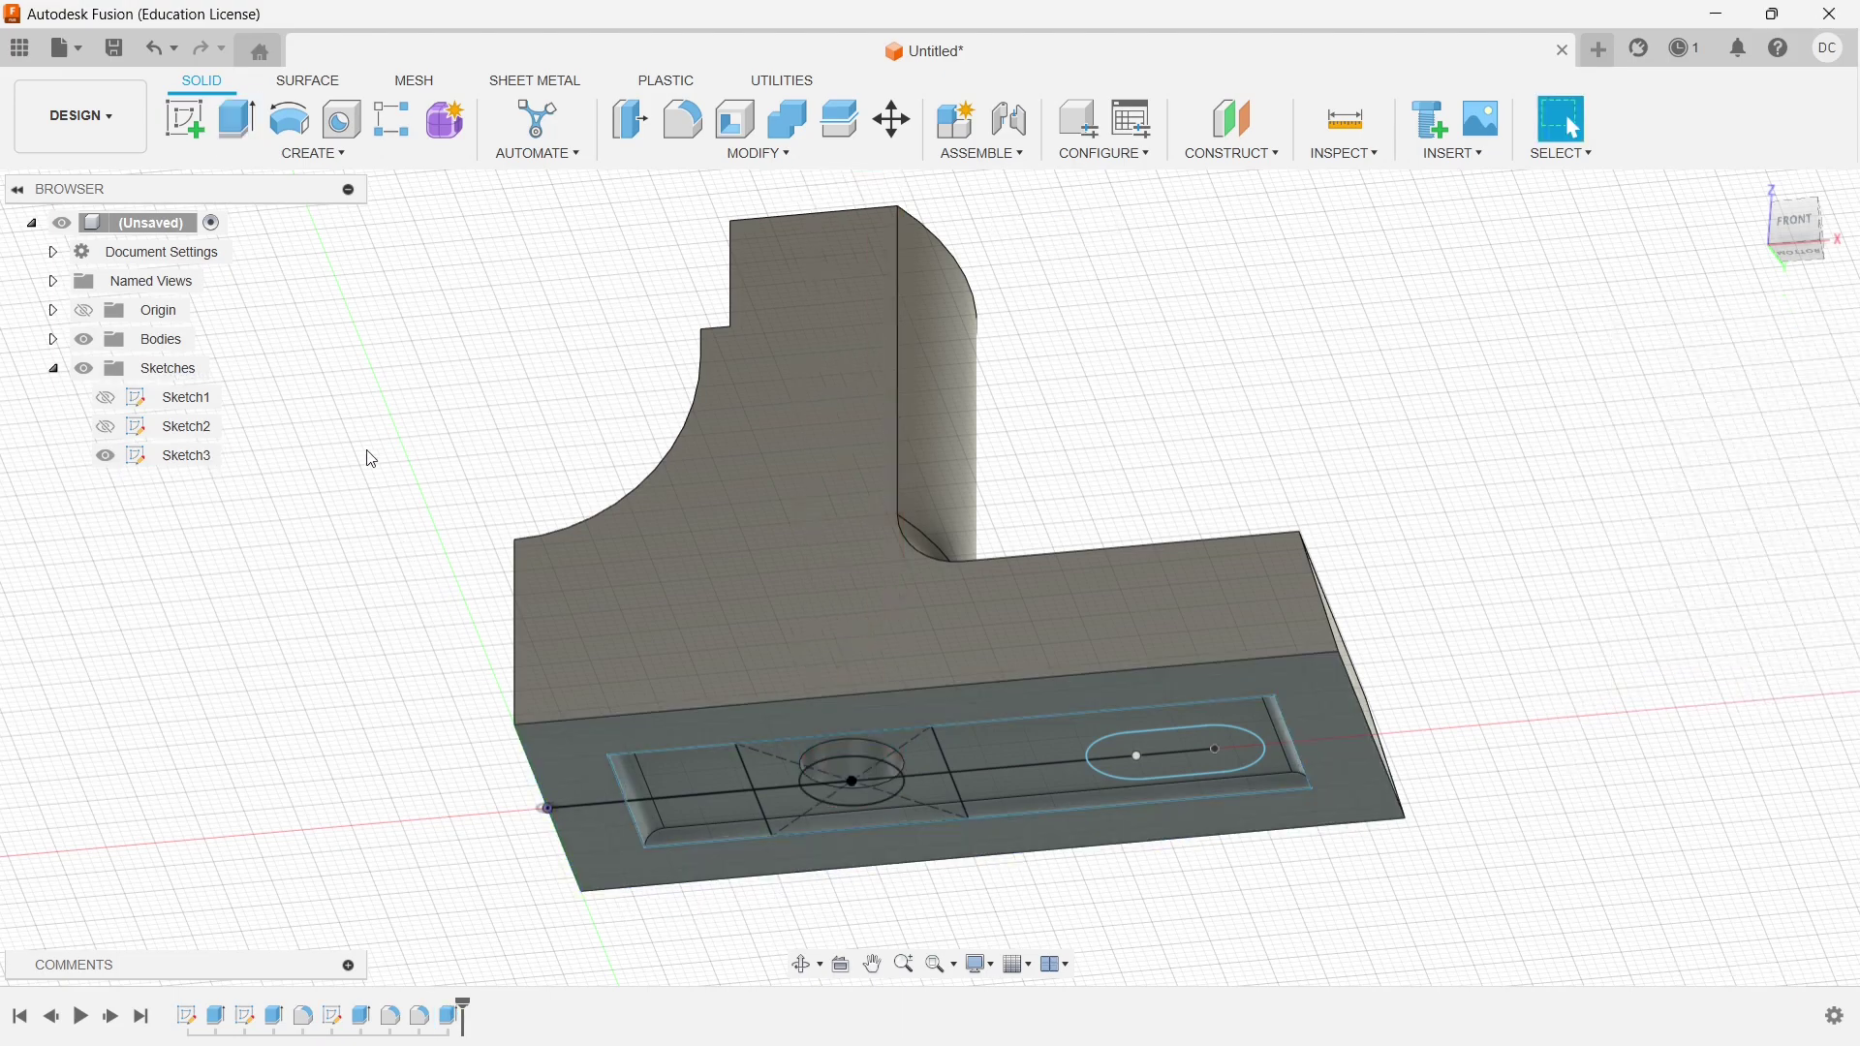
# Cut the square profile around the bolt hole, including the area inside the circle, 9 mm deep into the underside
pyautogui.click(237, 118)
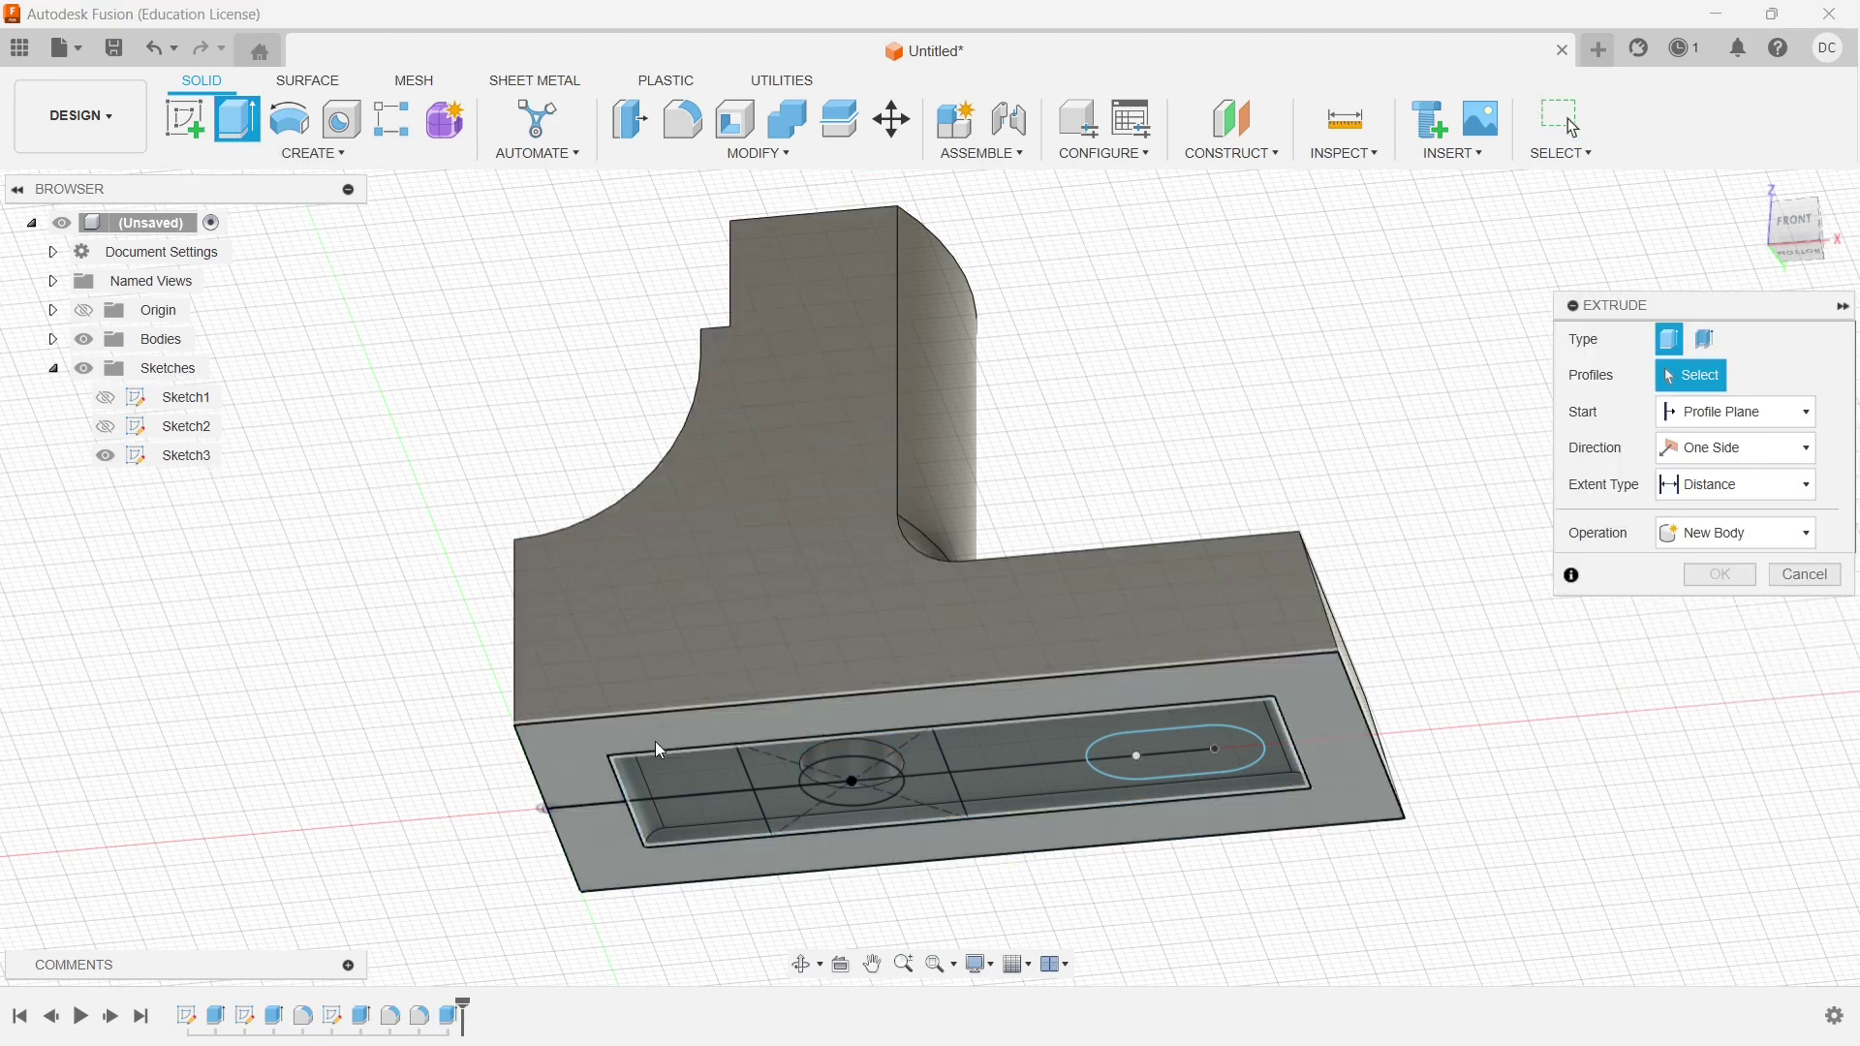
pyautogui.click(789, 780)
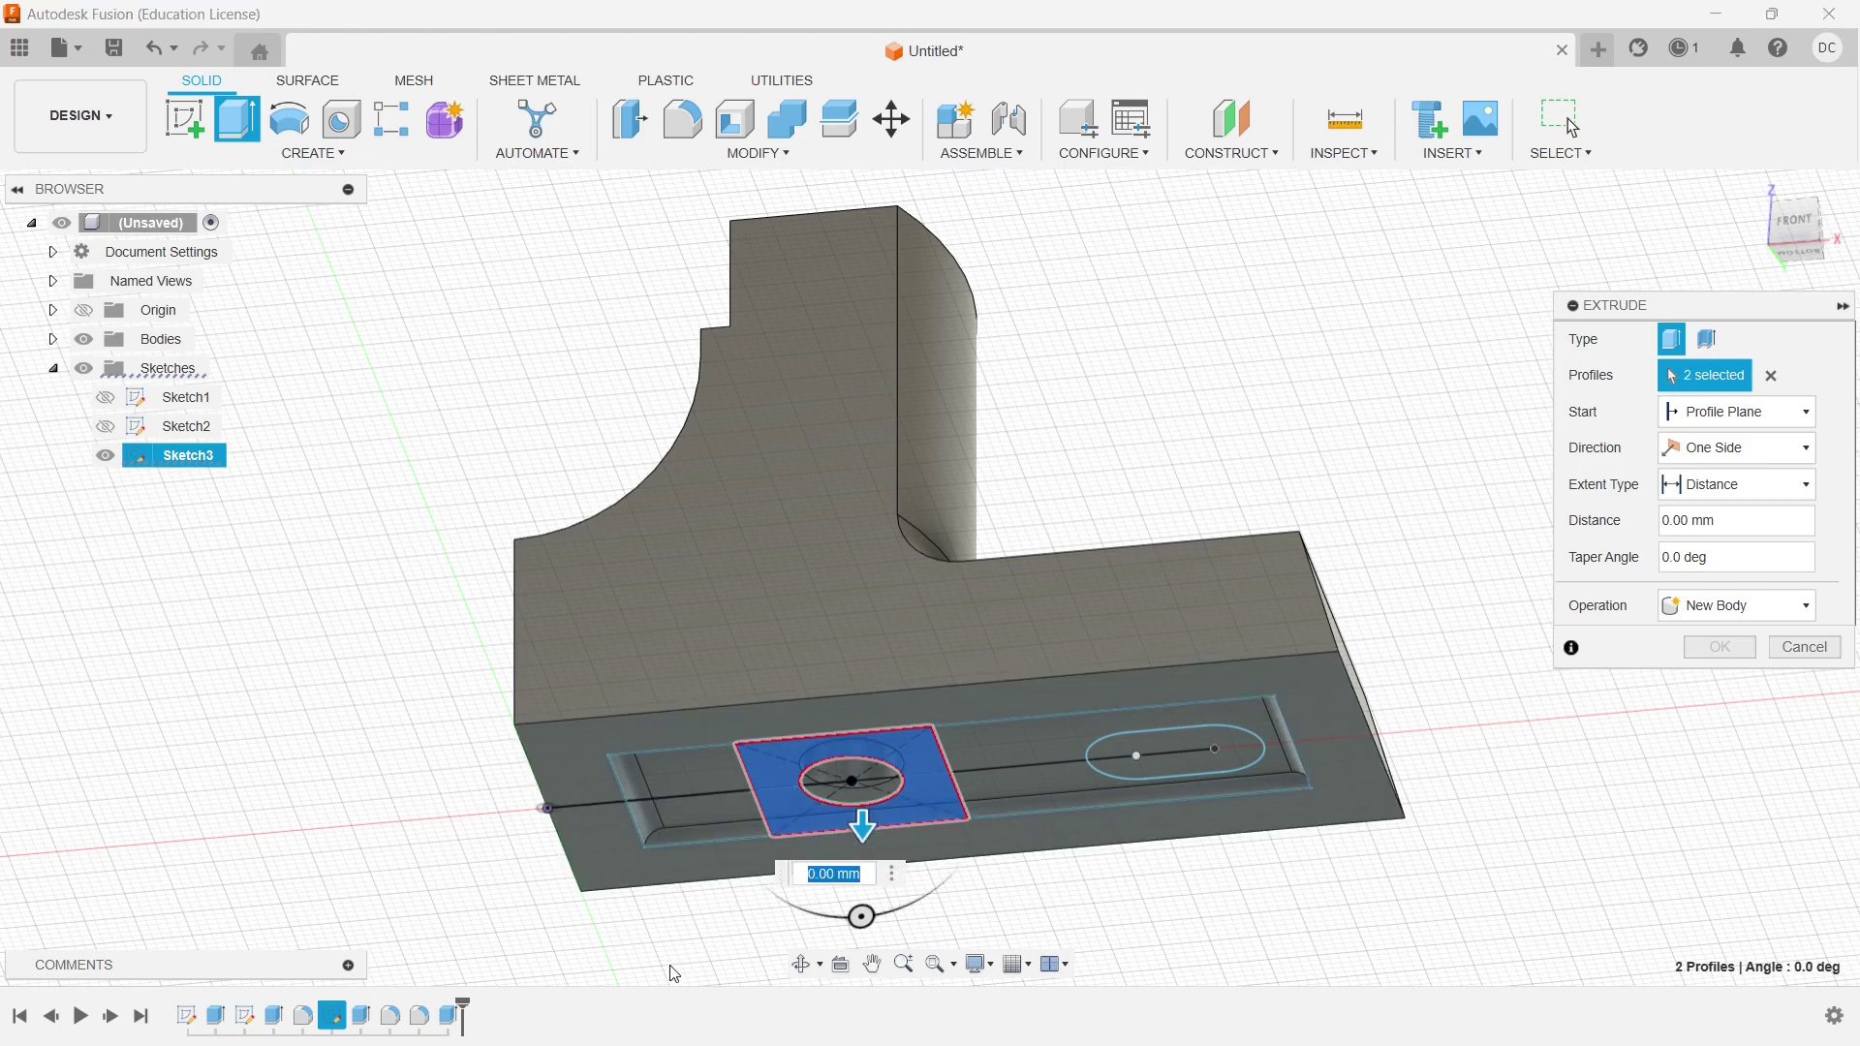
pyautogui.click(909, 832)
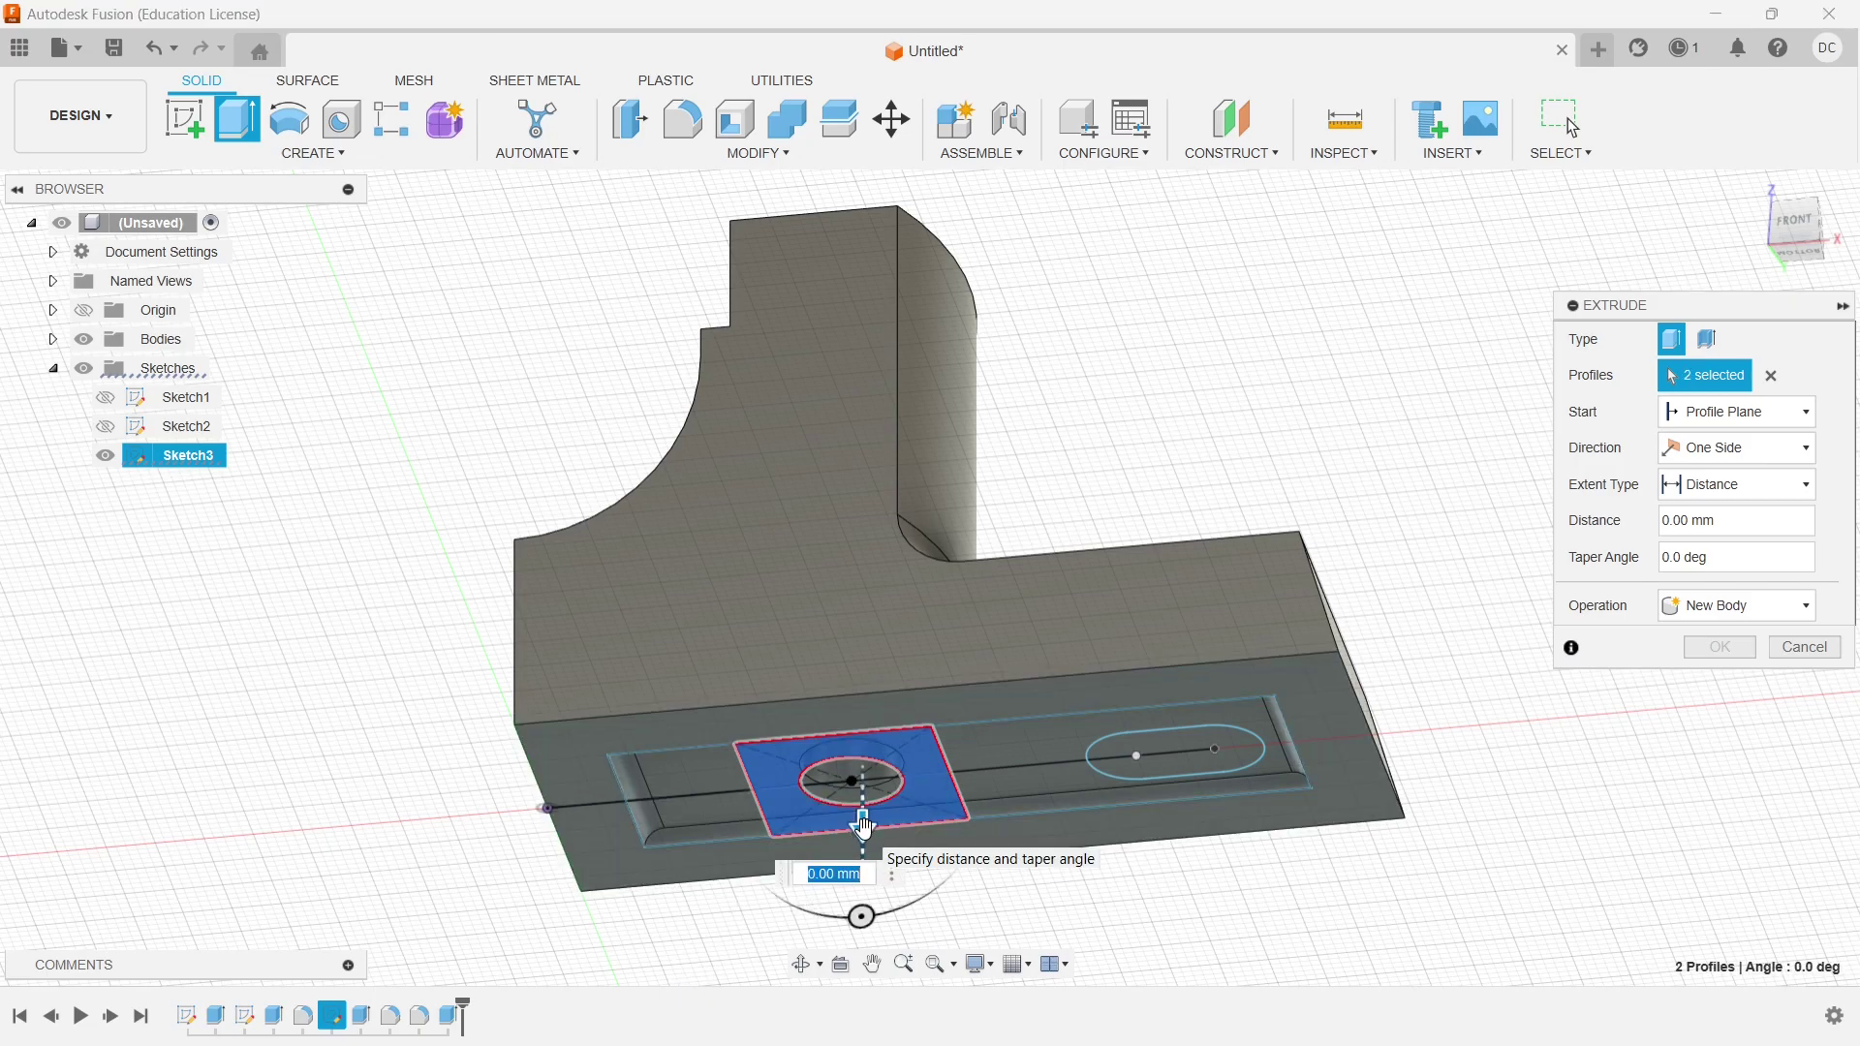
pyautogui.moveTo(870, 825); pyautogui.dragTo(884, 797)
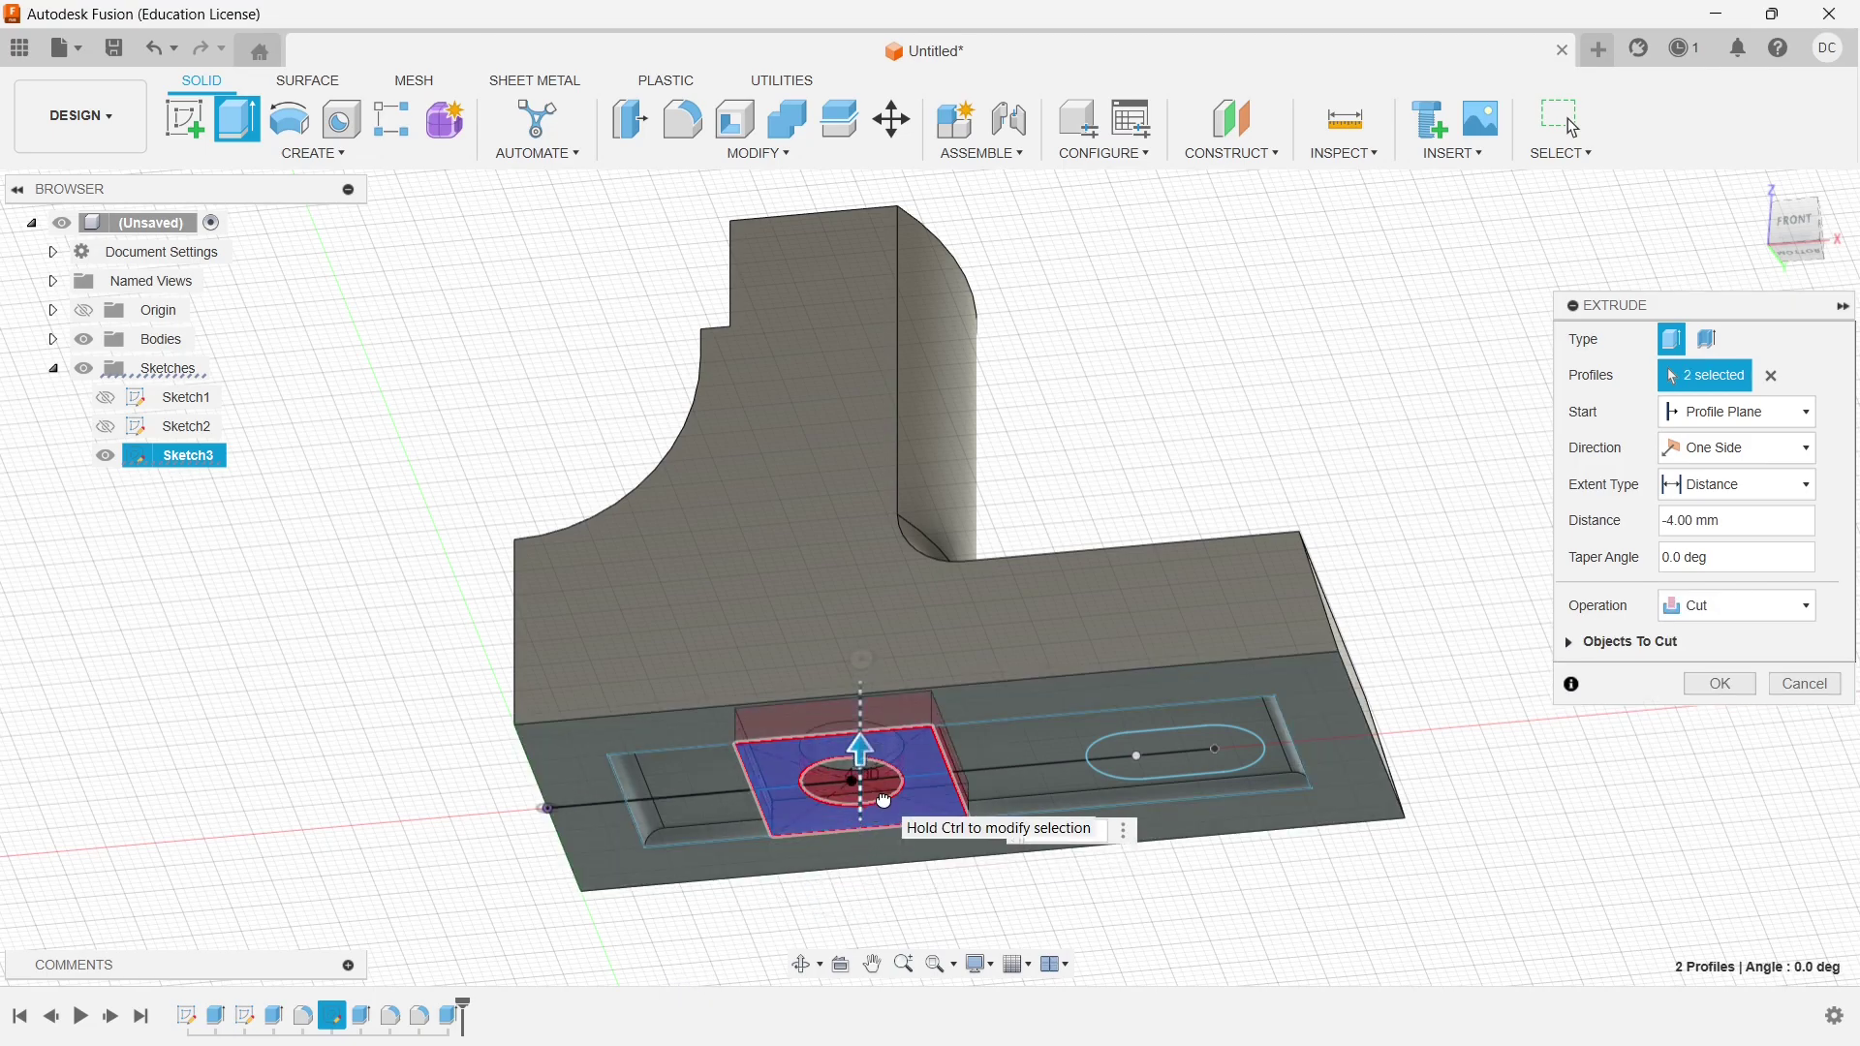
pyautogui.hotkey('alt', 'Tab')
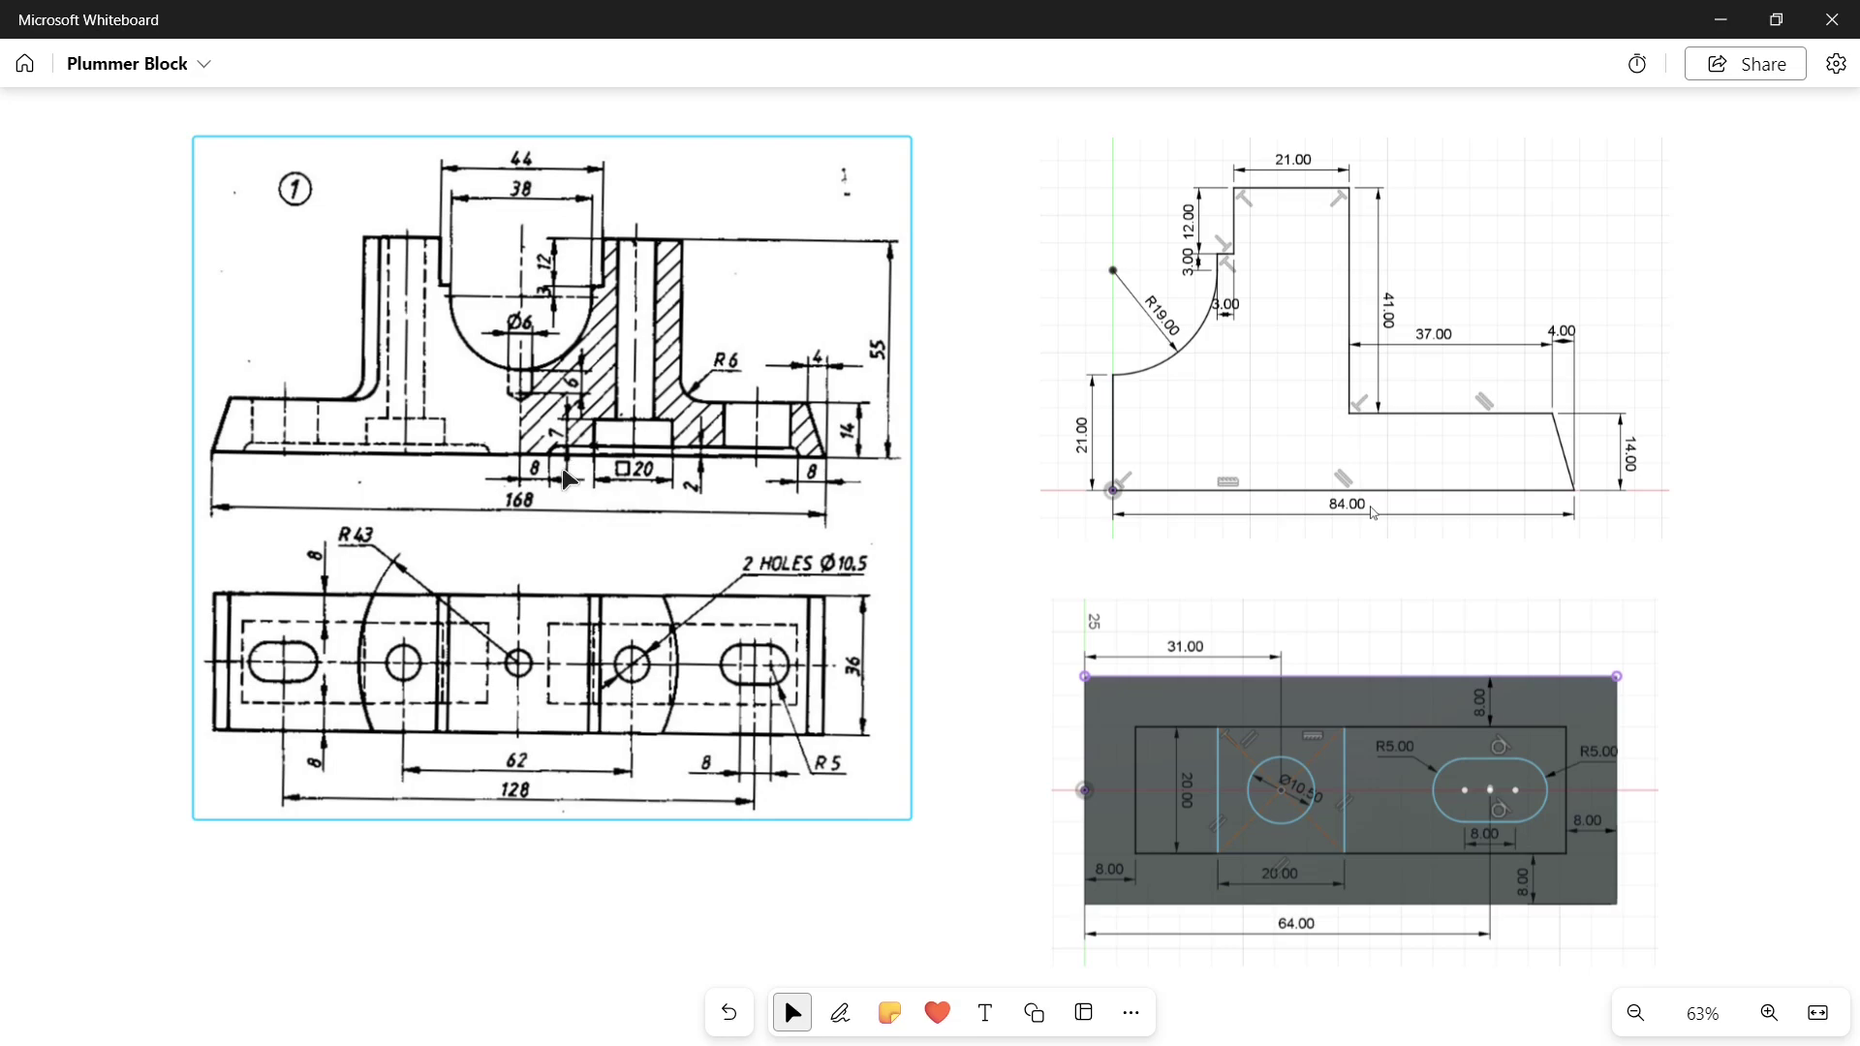
pyautogui.hotkey('alt', 'Tab')
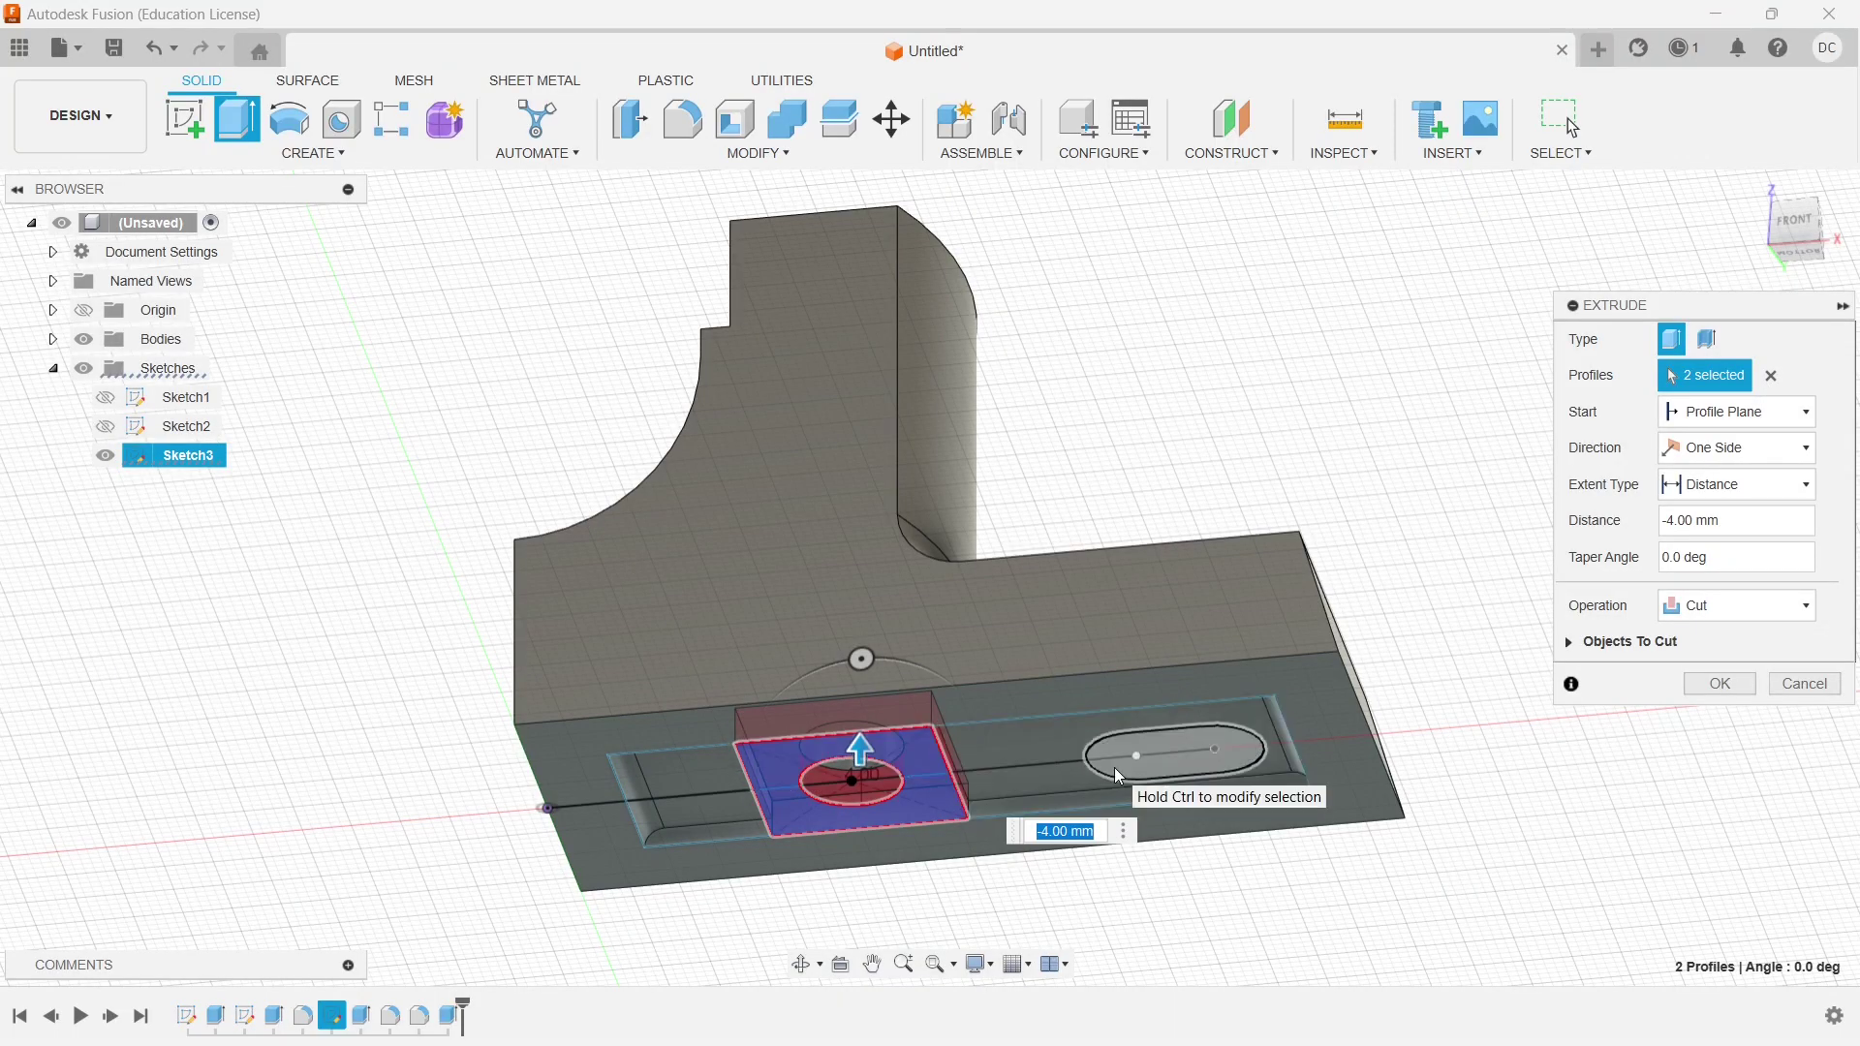
pyautogui.write('-9')
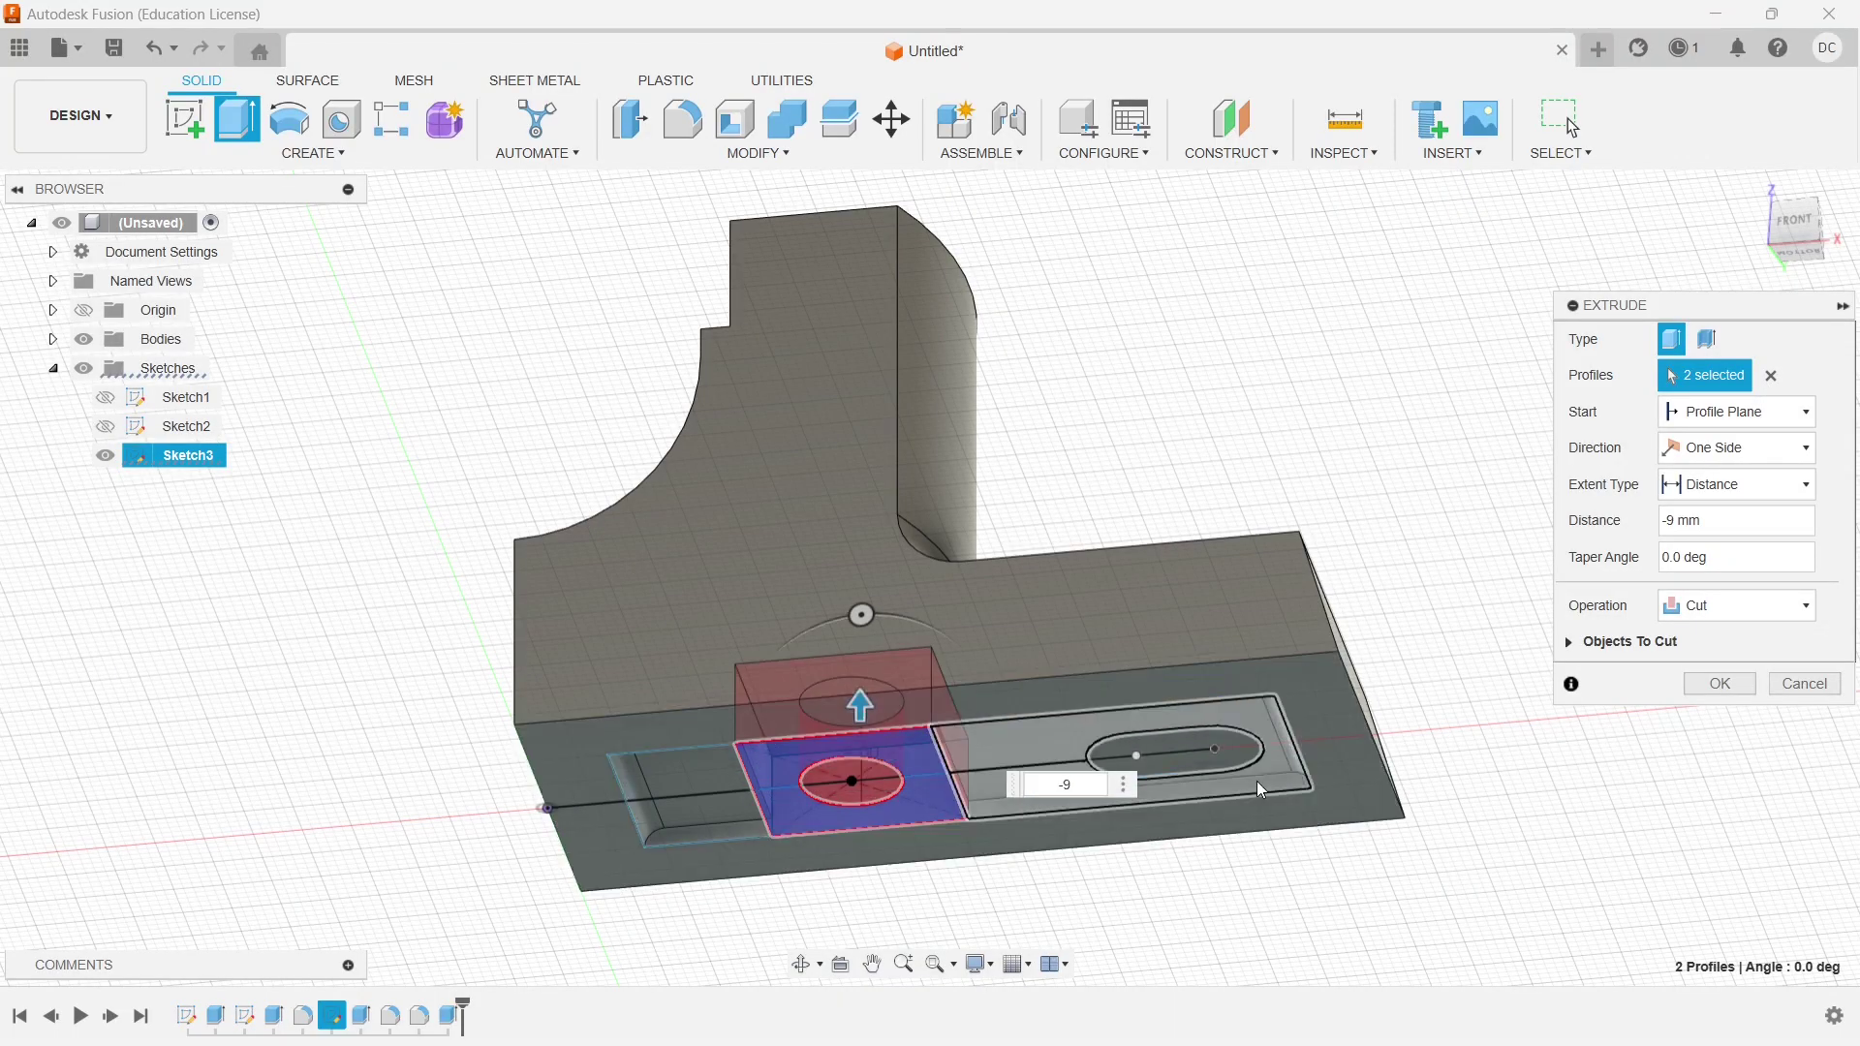
pyautogui.click(1720, 684)
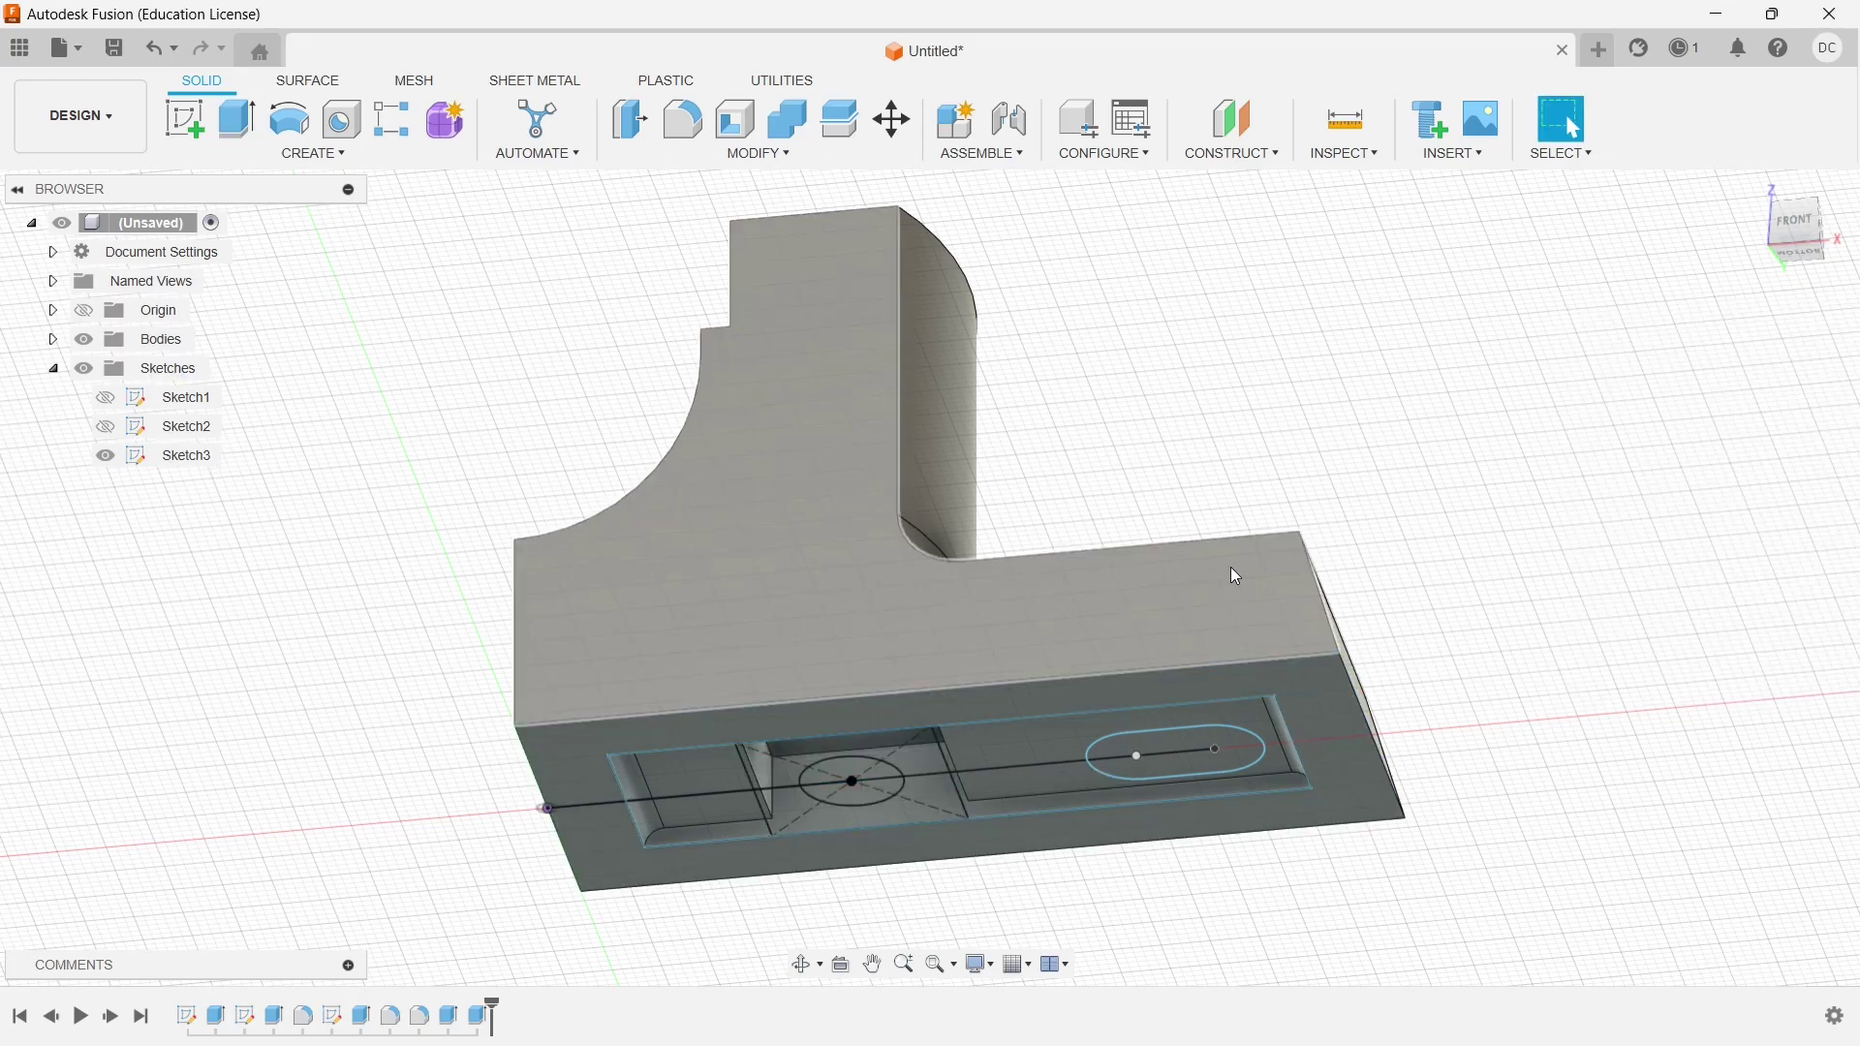
# Cut the slot profile up through the base flange with an extrusion of about 37 mm and hide Sketch3
pyautogui.keyDown('shift'); pyautogui.moveTo(1217, 471); pyautogui.dragTo(1250, 451, button='middle'); pyautogui.keyUp('shift')
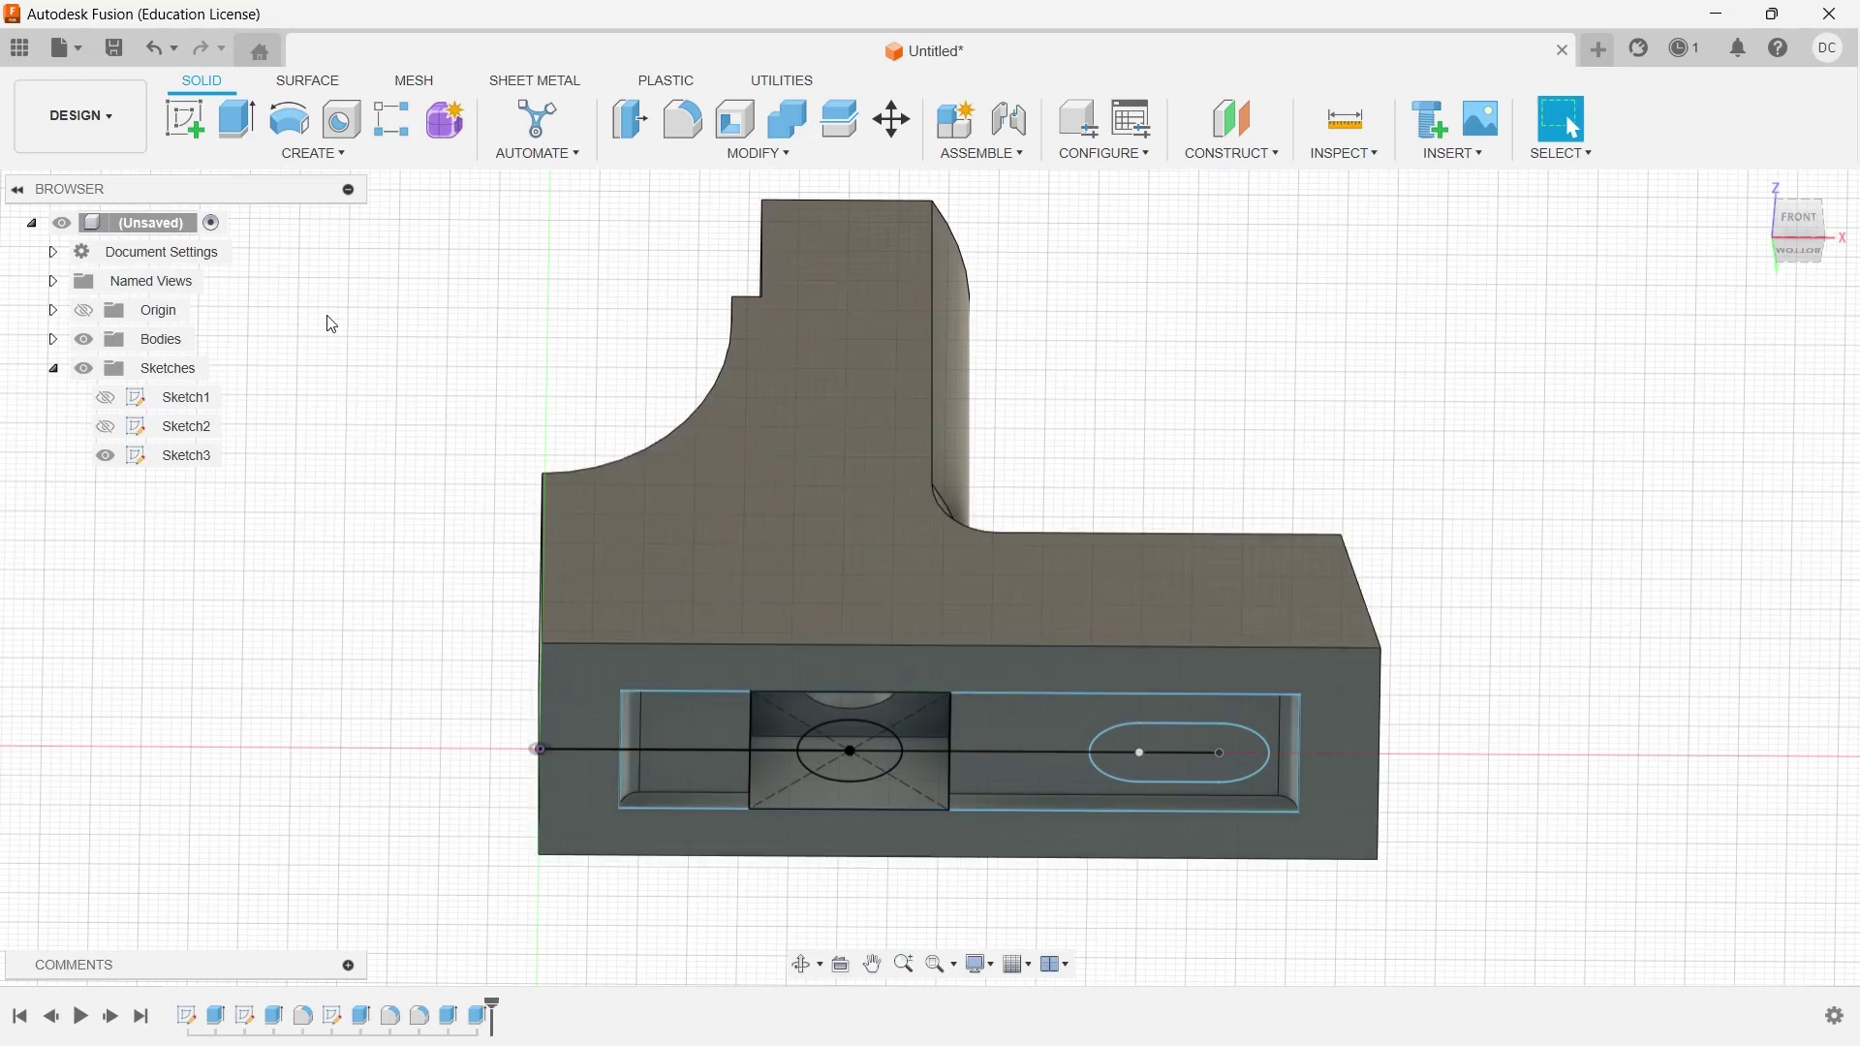
pyautogui.click(232, 126)
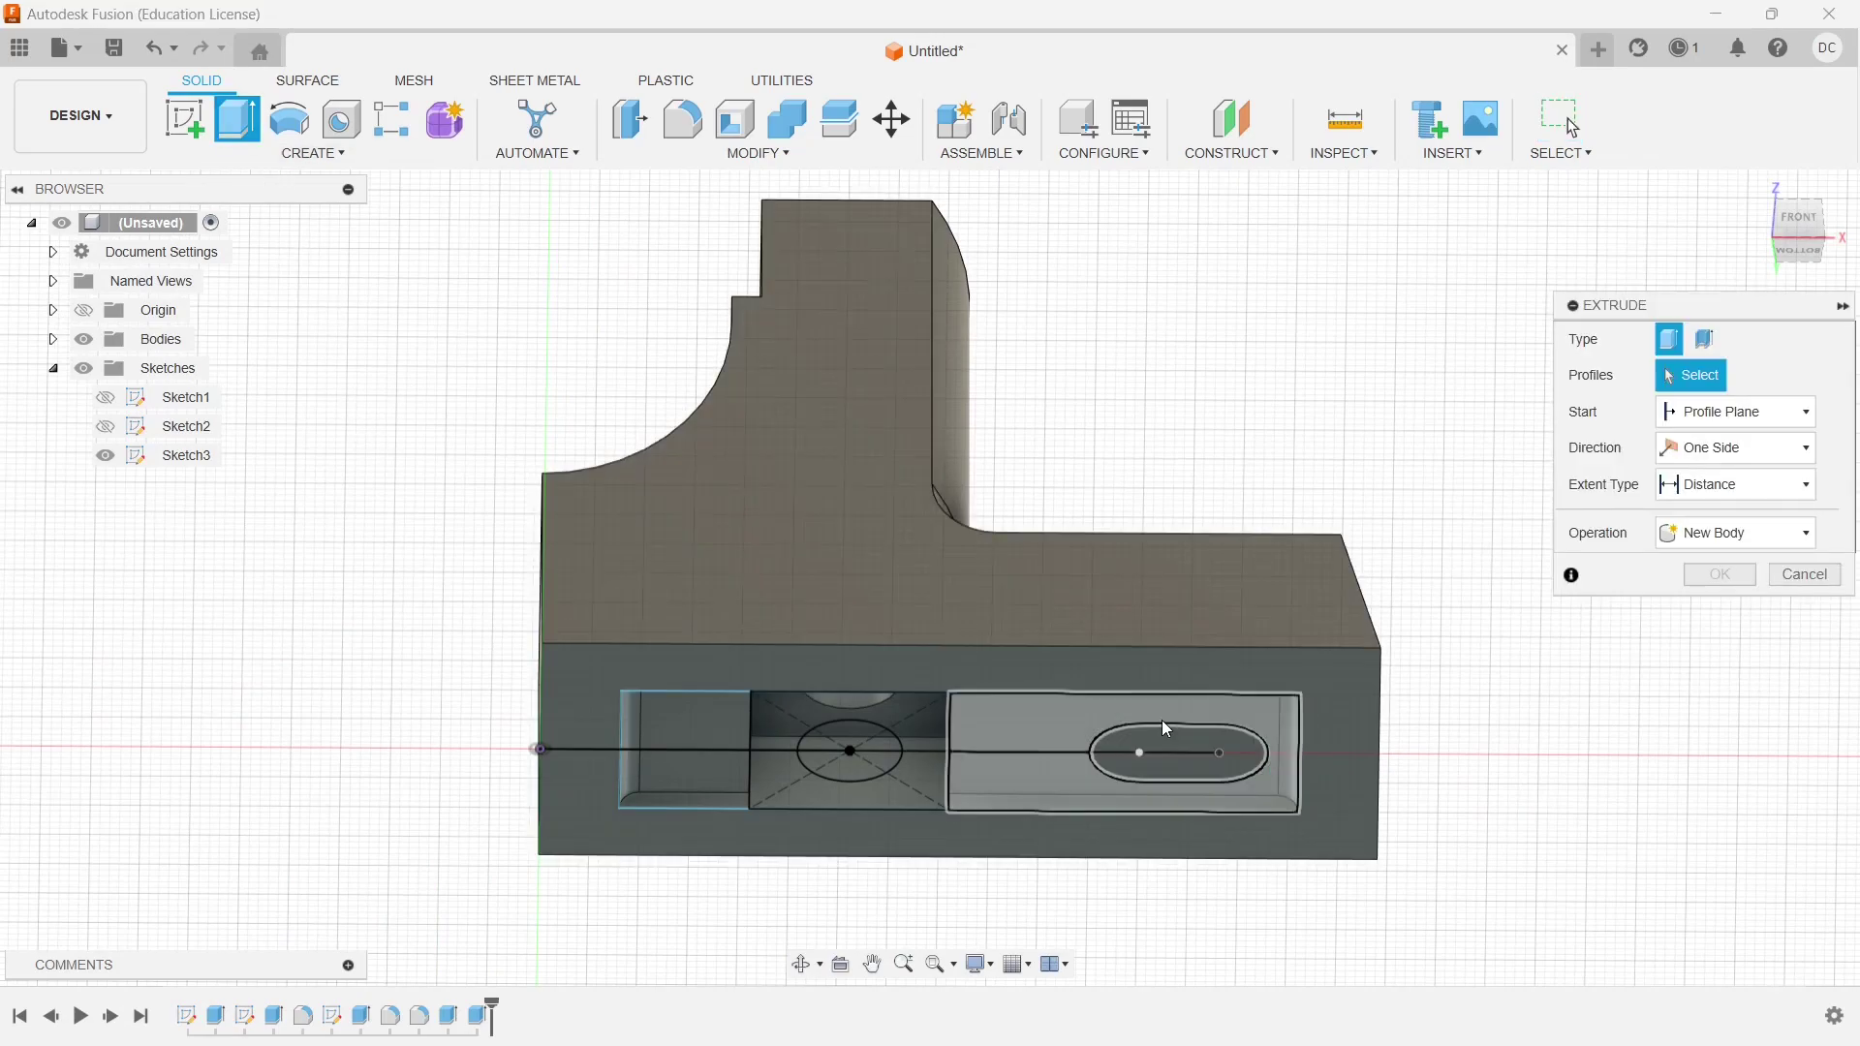
pyautogui.click(1189, 746)
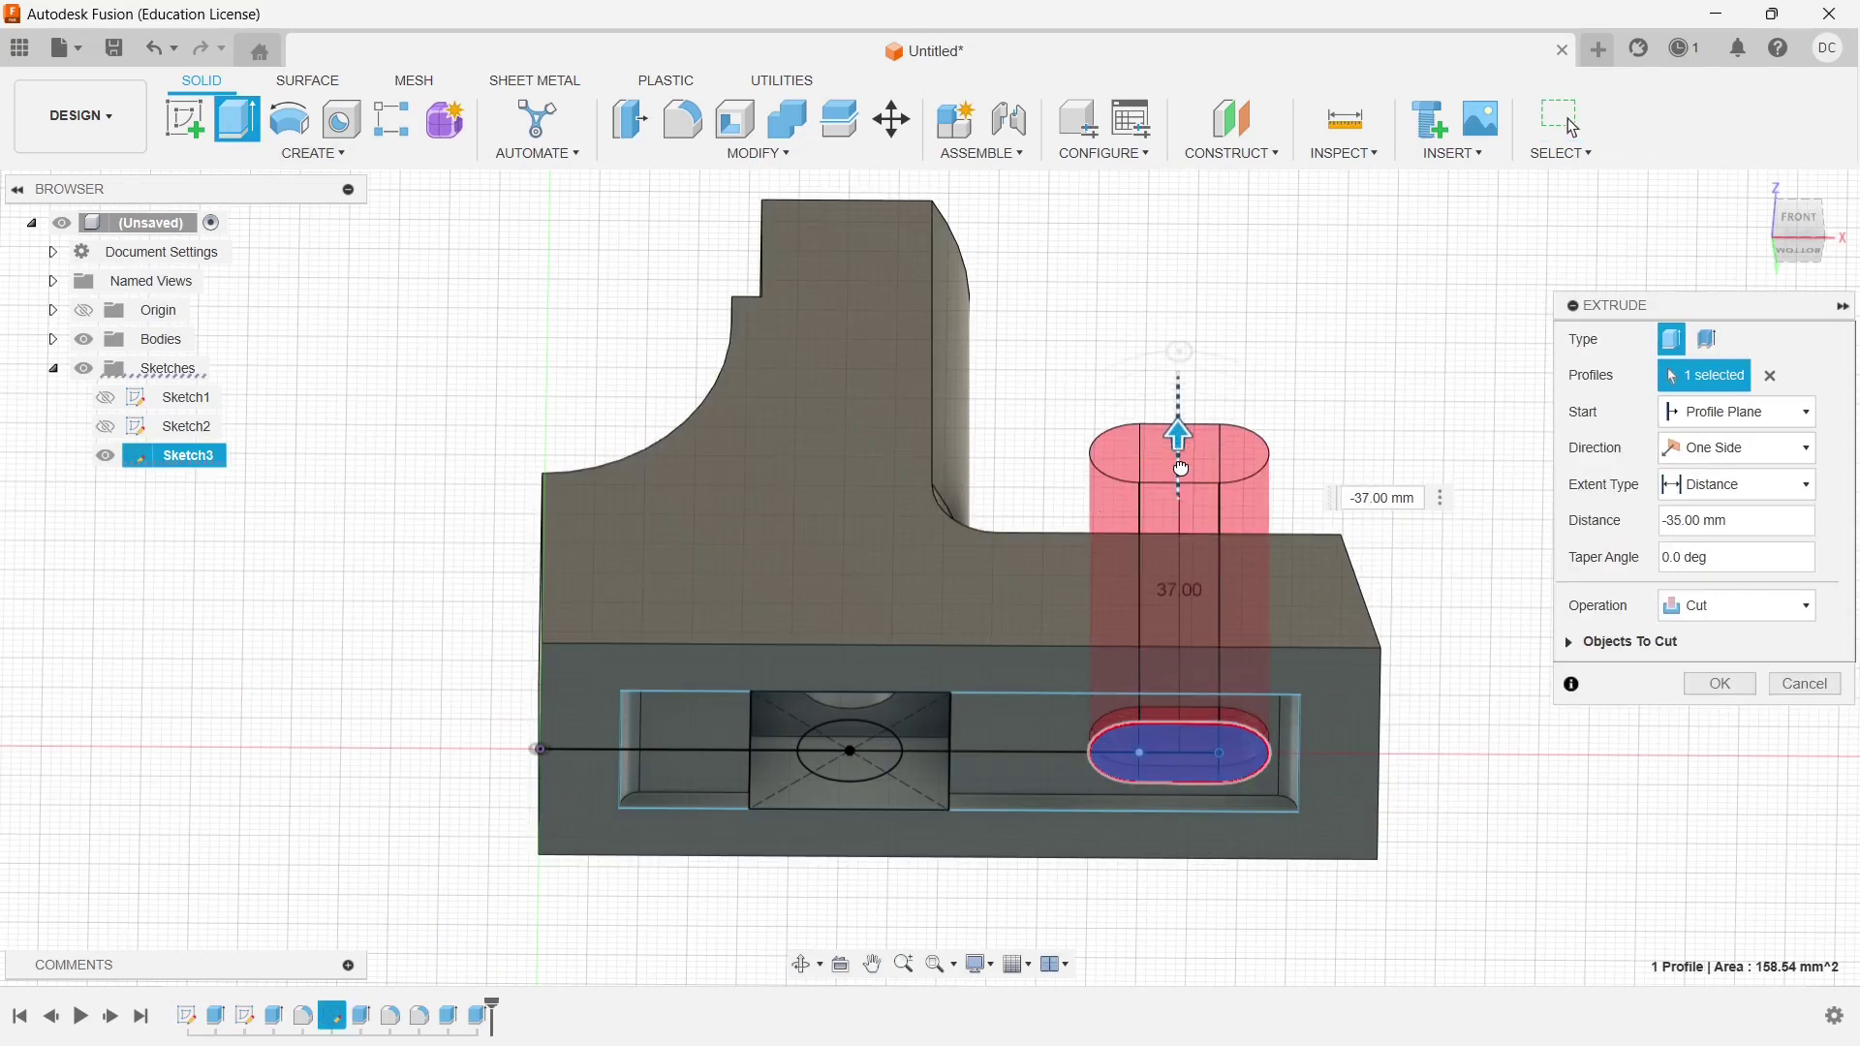
pyautogui.click(1734, 681)
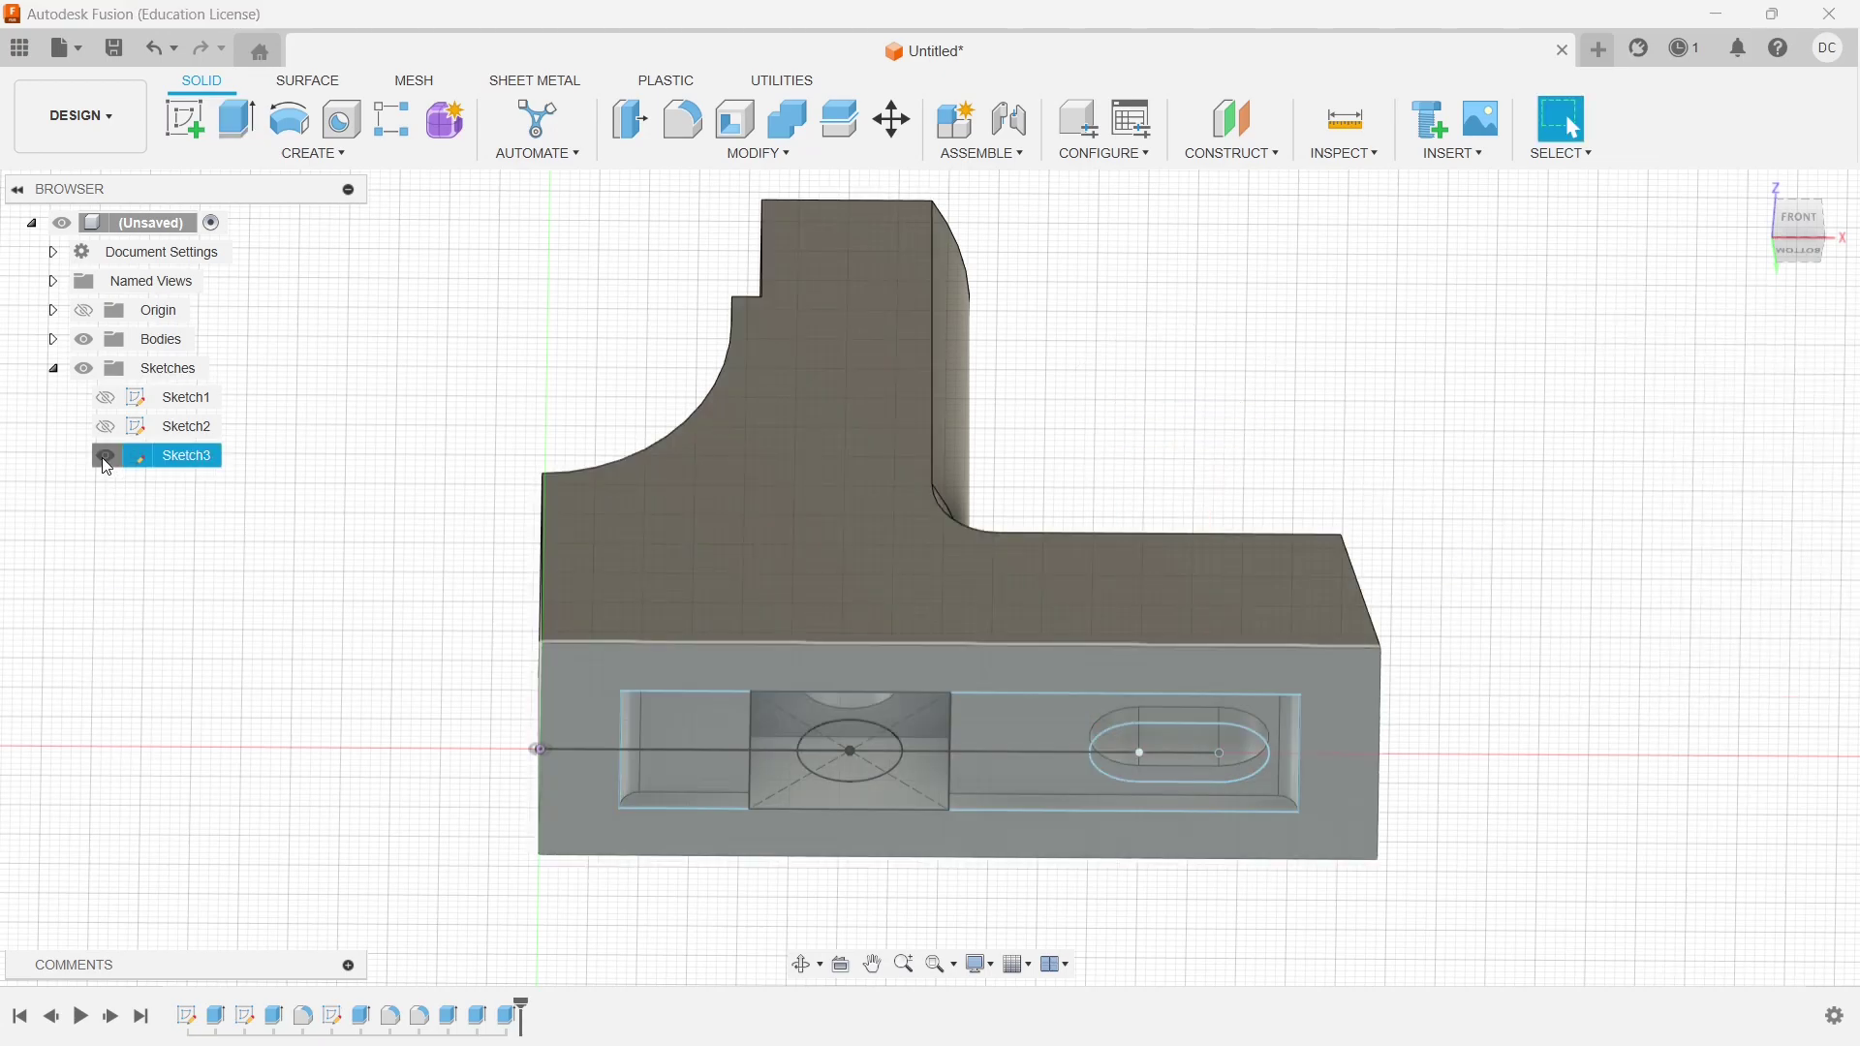
pyautogui.click(105, 456)
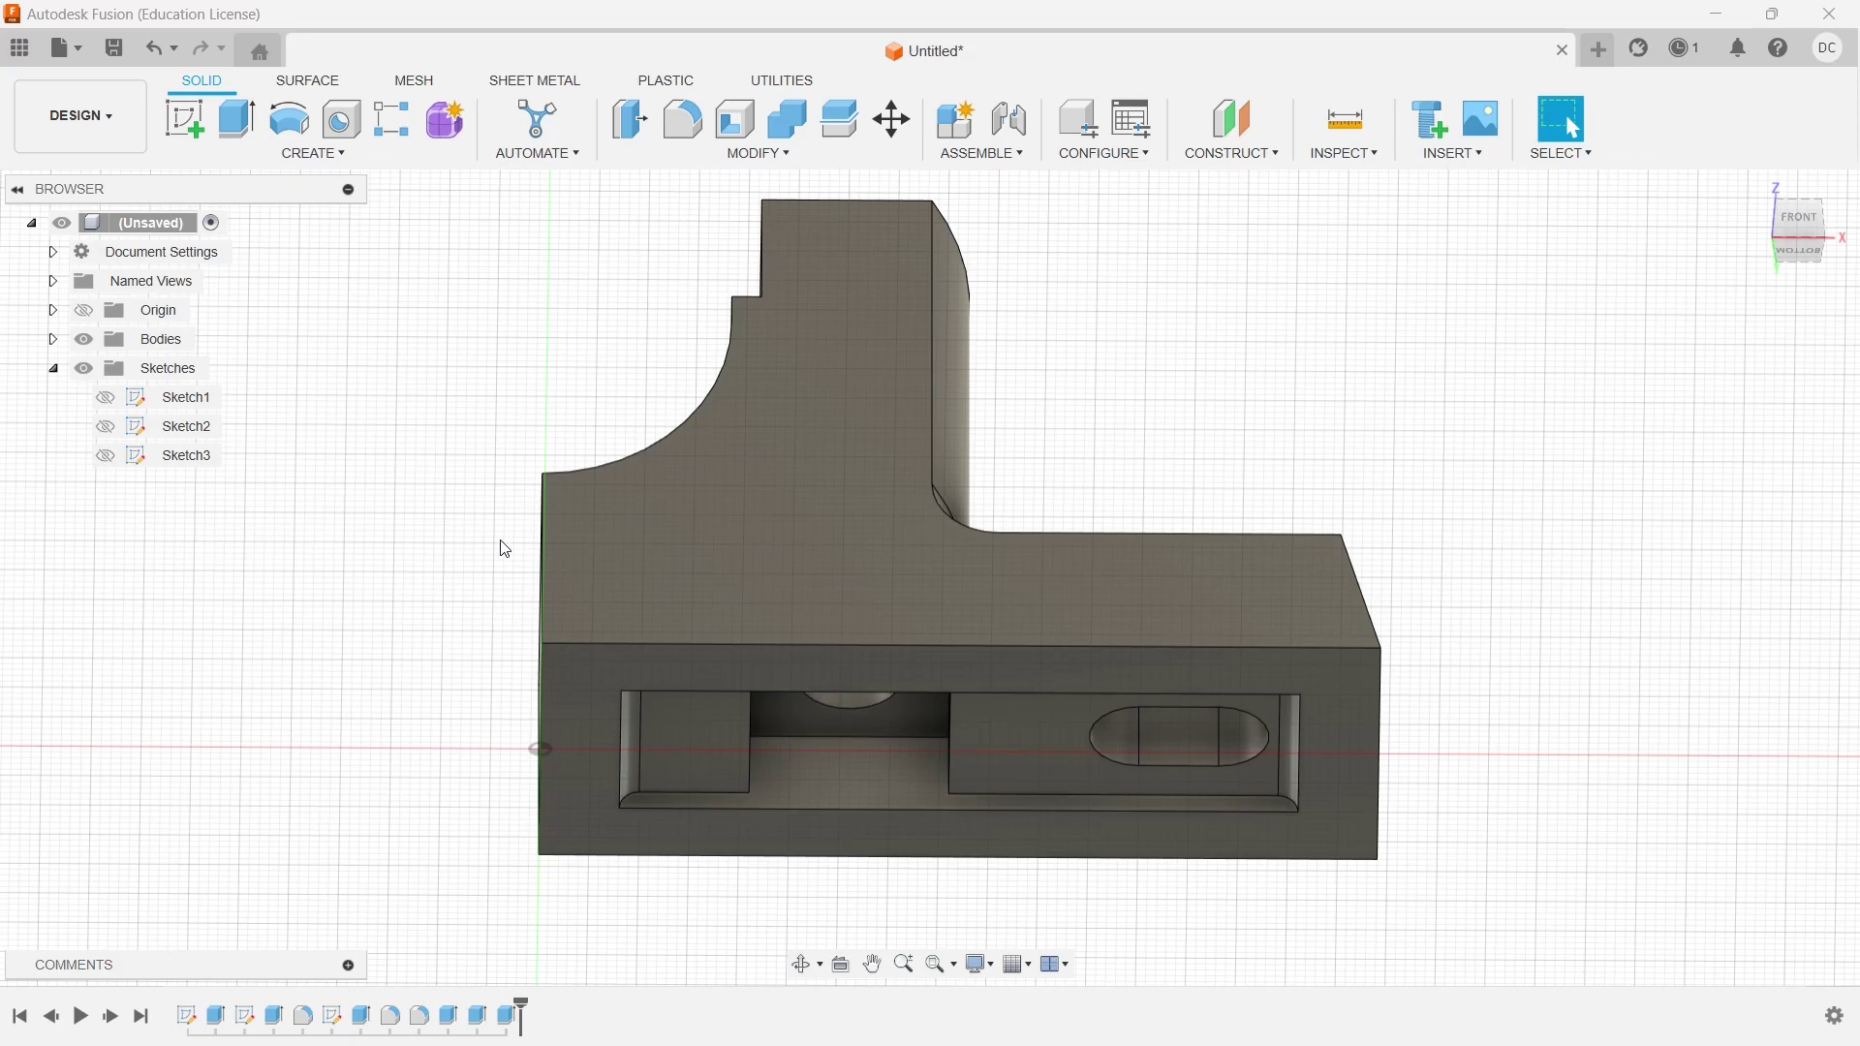
# Mirror the body across its flat inner end face at the origin, using the Join operation, to complete the symmetric block
pyautogui.keyDown('shift'); pyautogui.moveTo(1528, 416); pyautogui.dragTo(1434, 579, button='middle'); pyautogui.keyUp('shift')
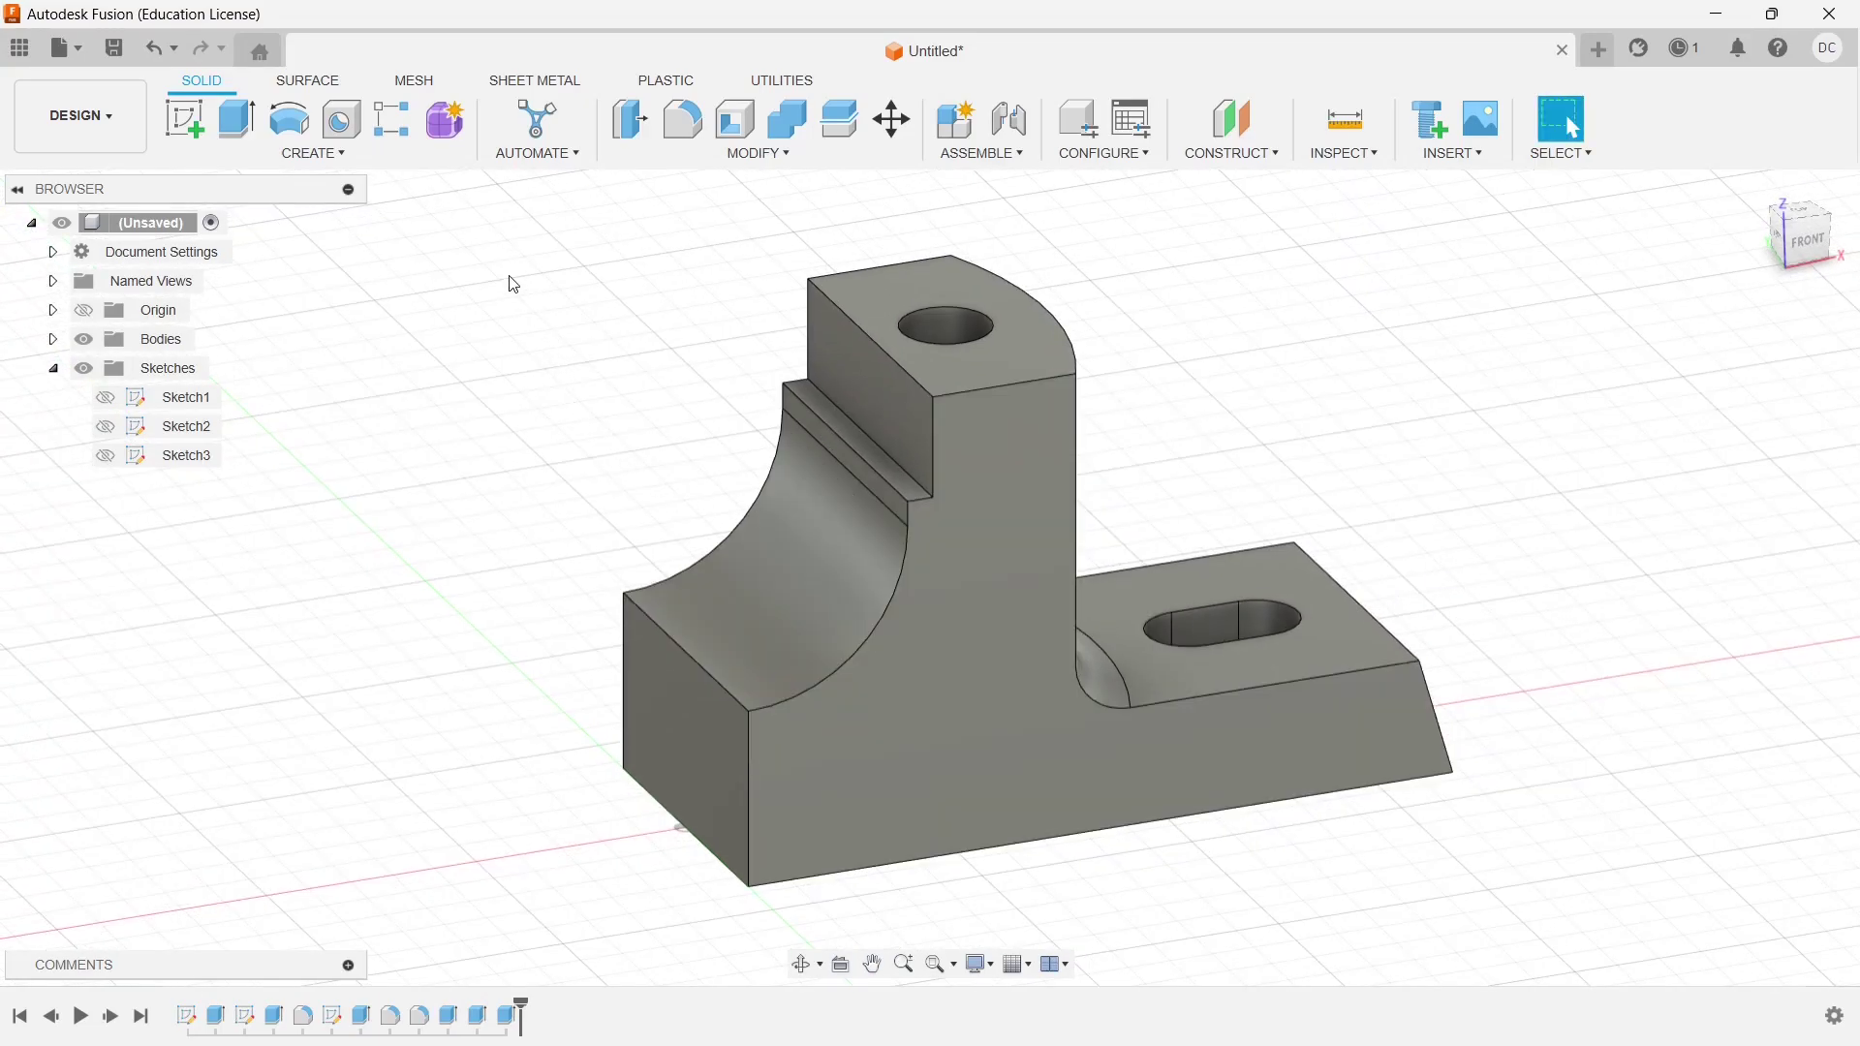
pyautogui.click(328, 155)
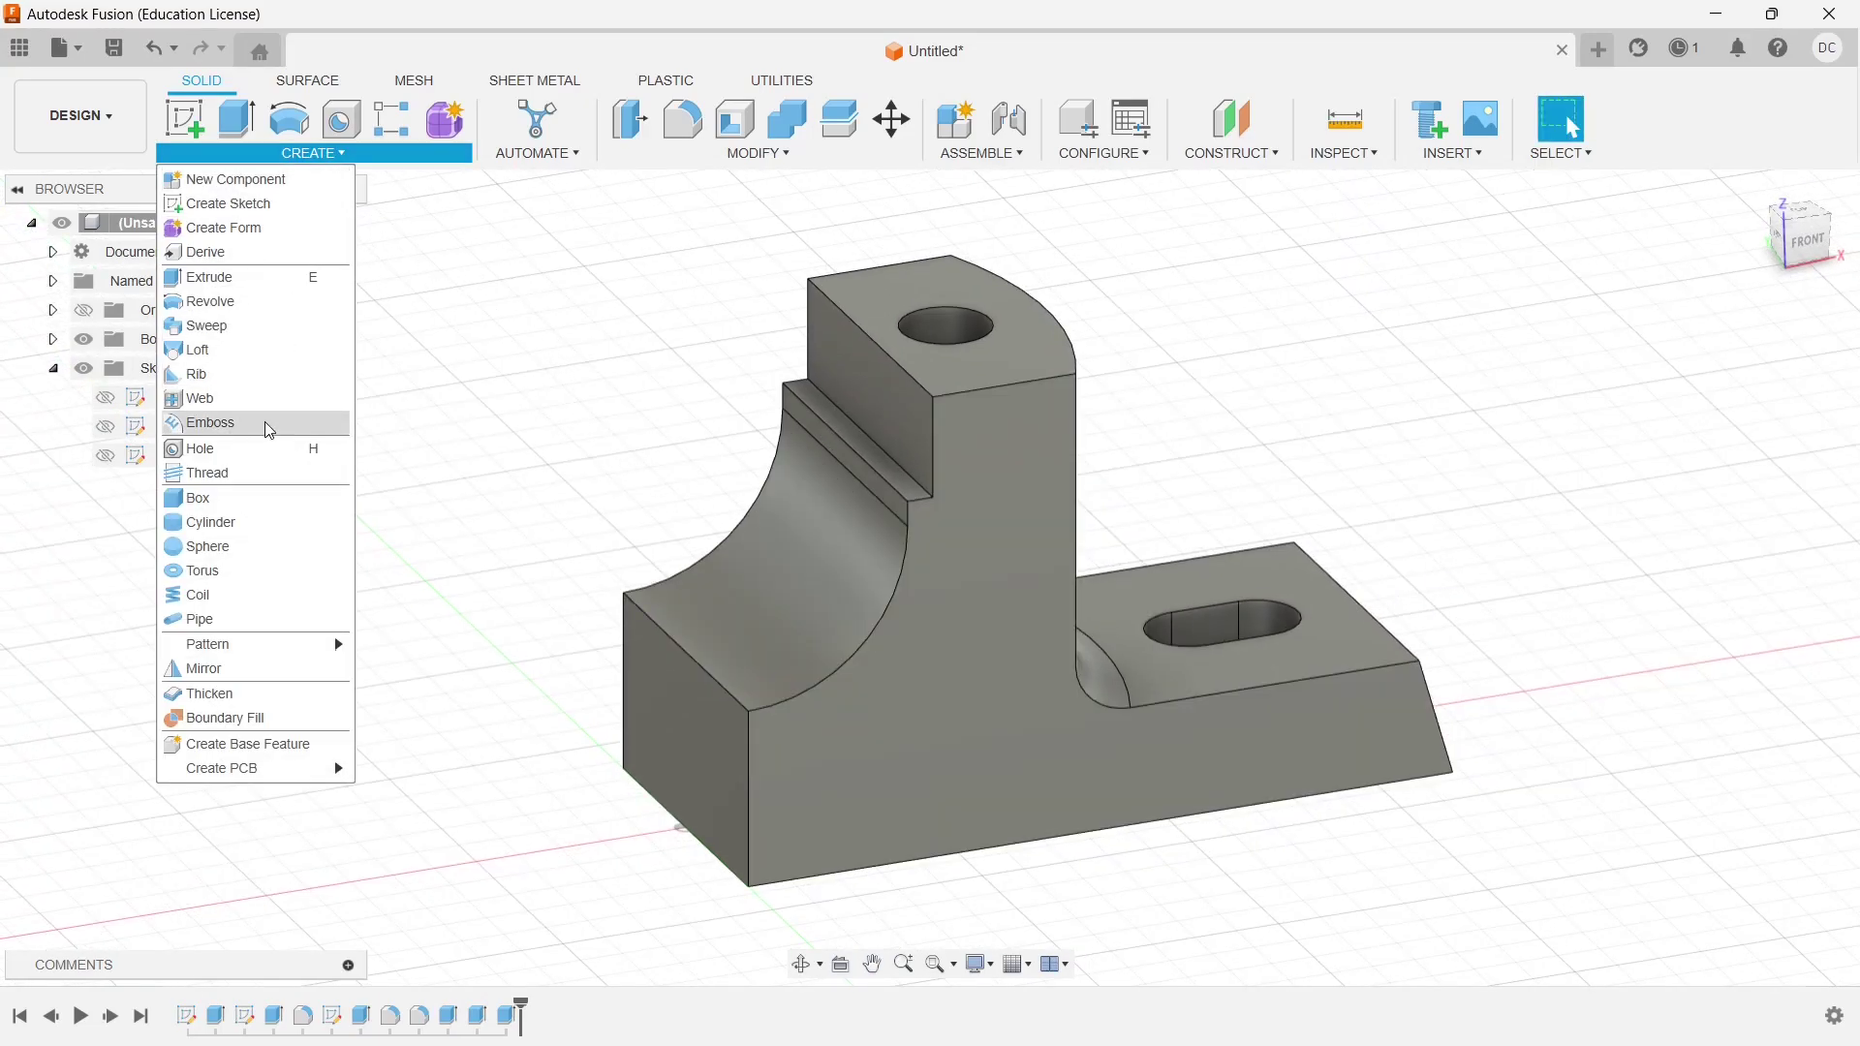
pyautogui.click(215, 670)
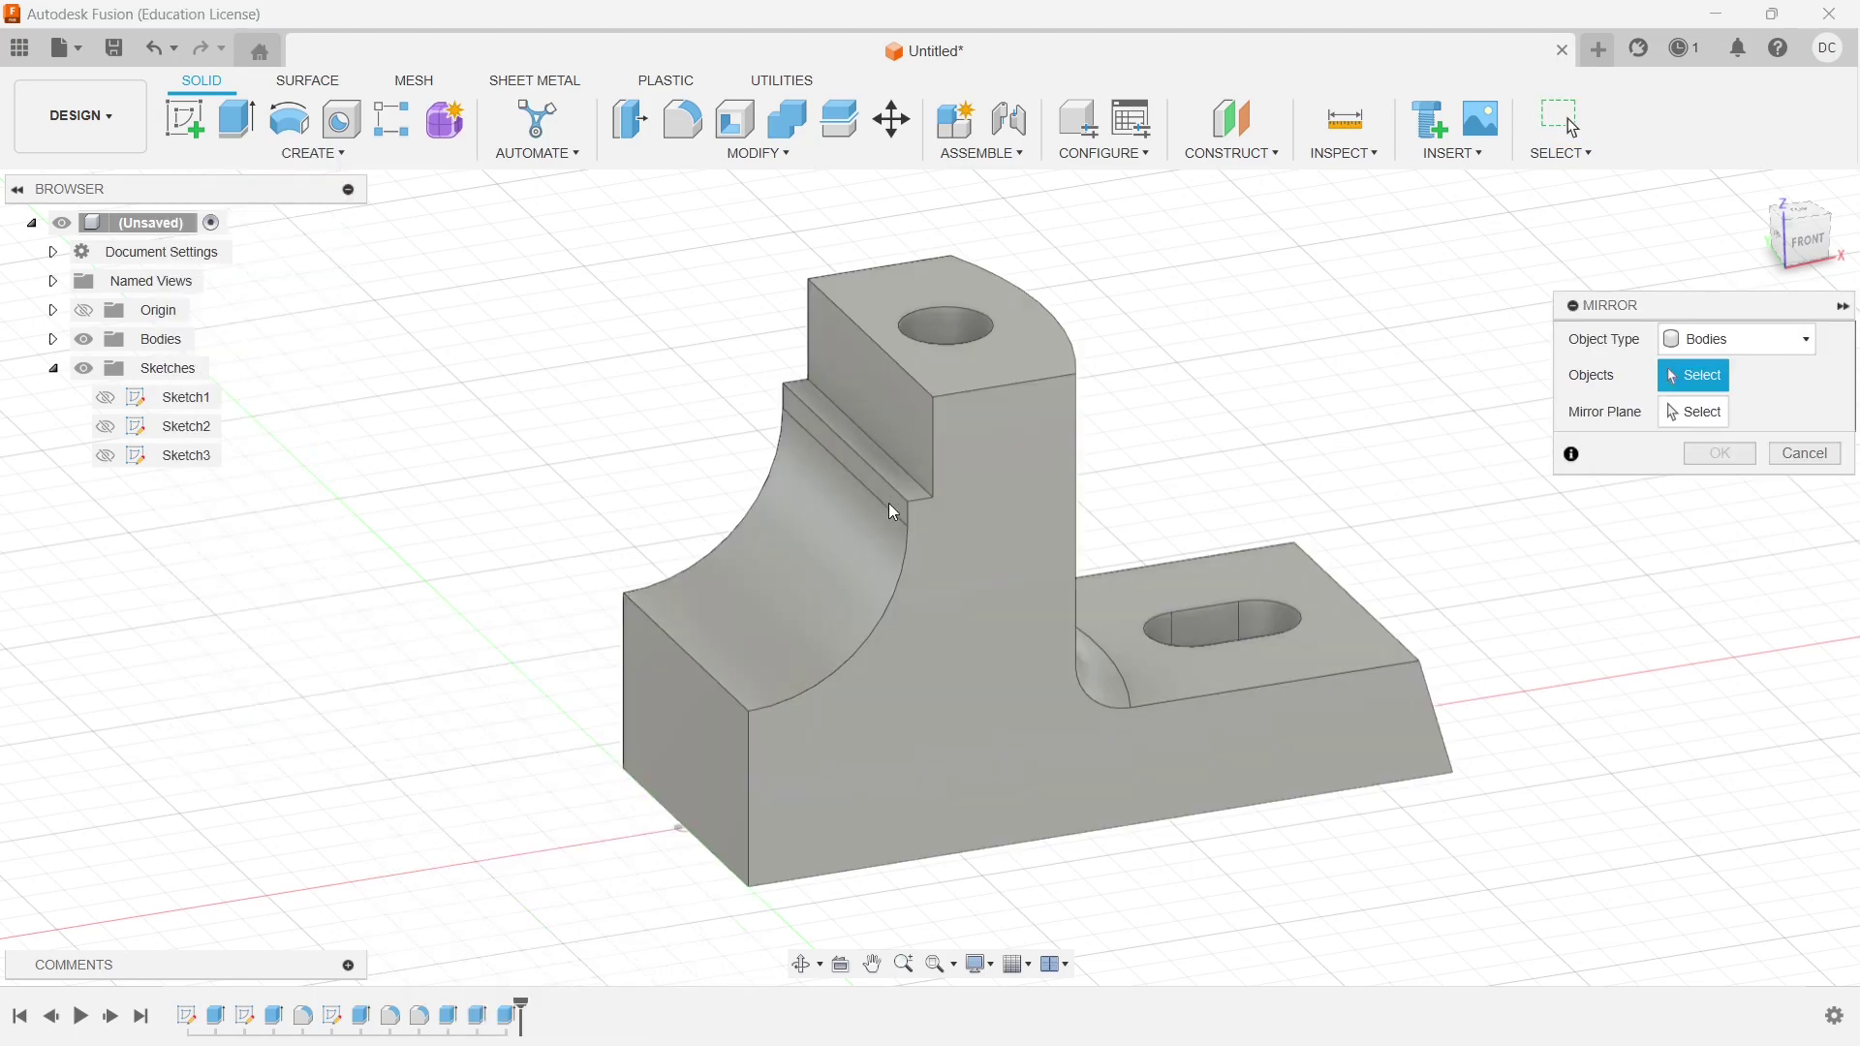
pyautogui.click(879, 537)
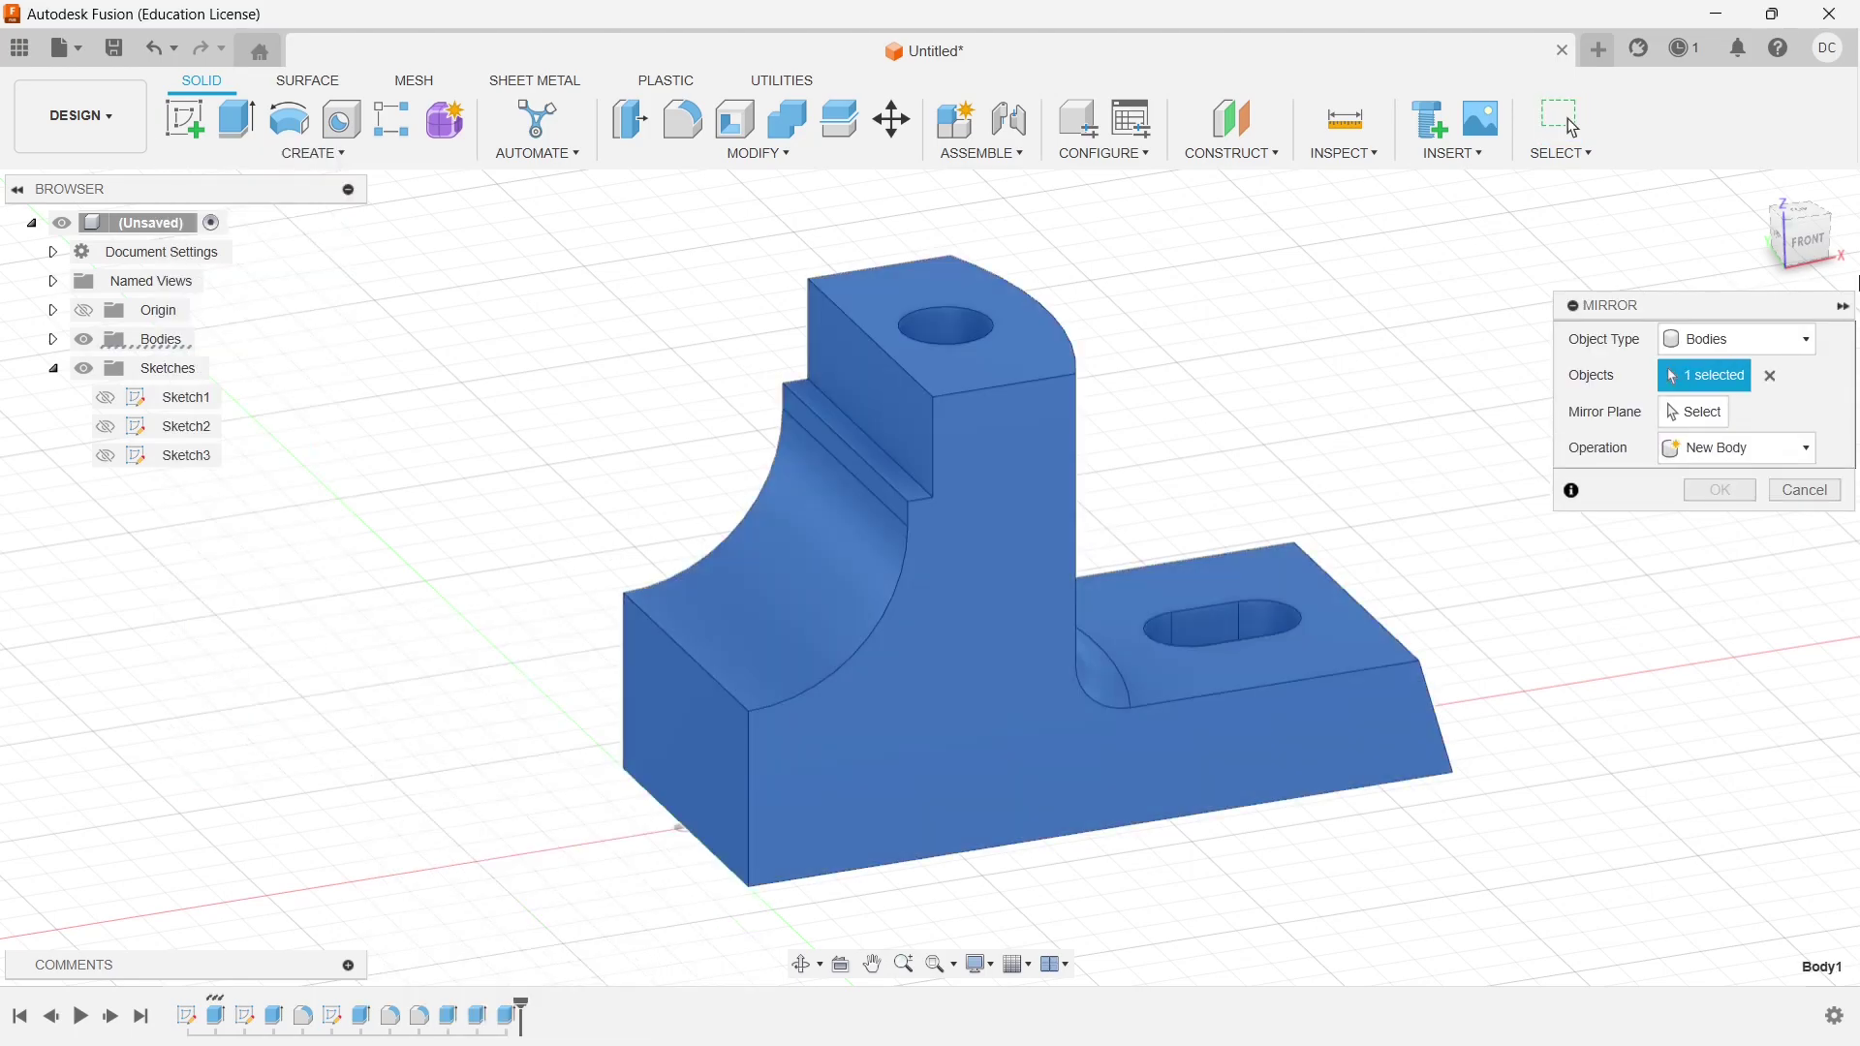
pyautogui.click(1697, 414)
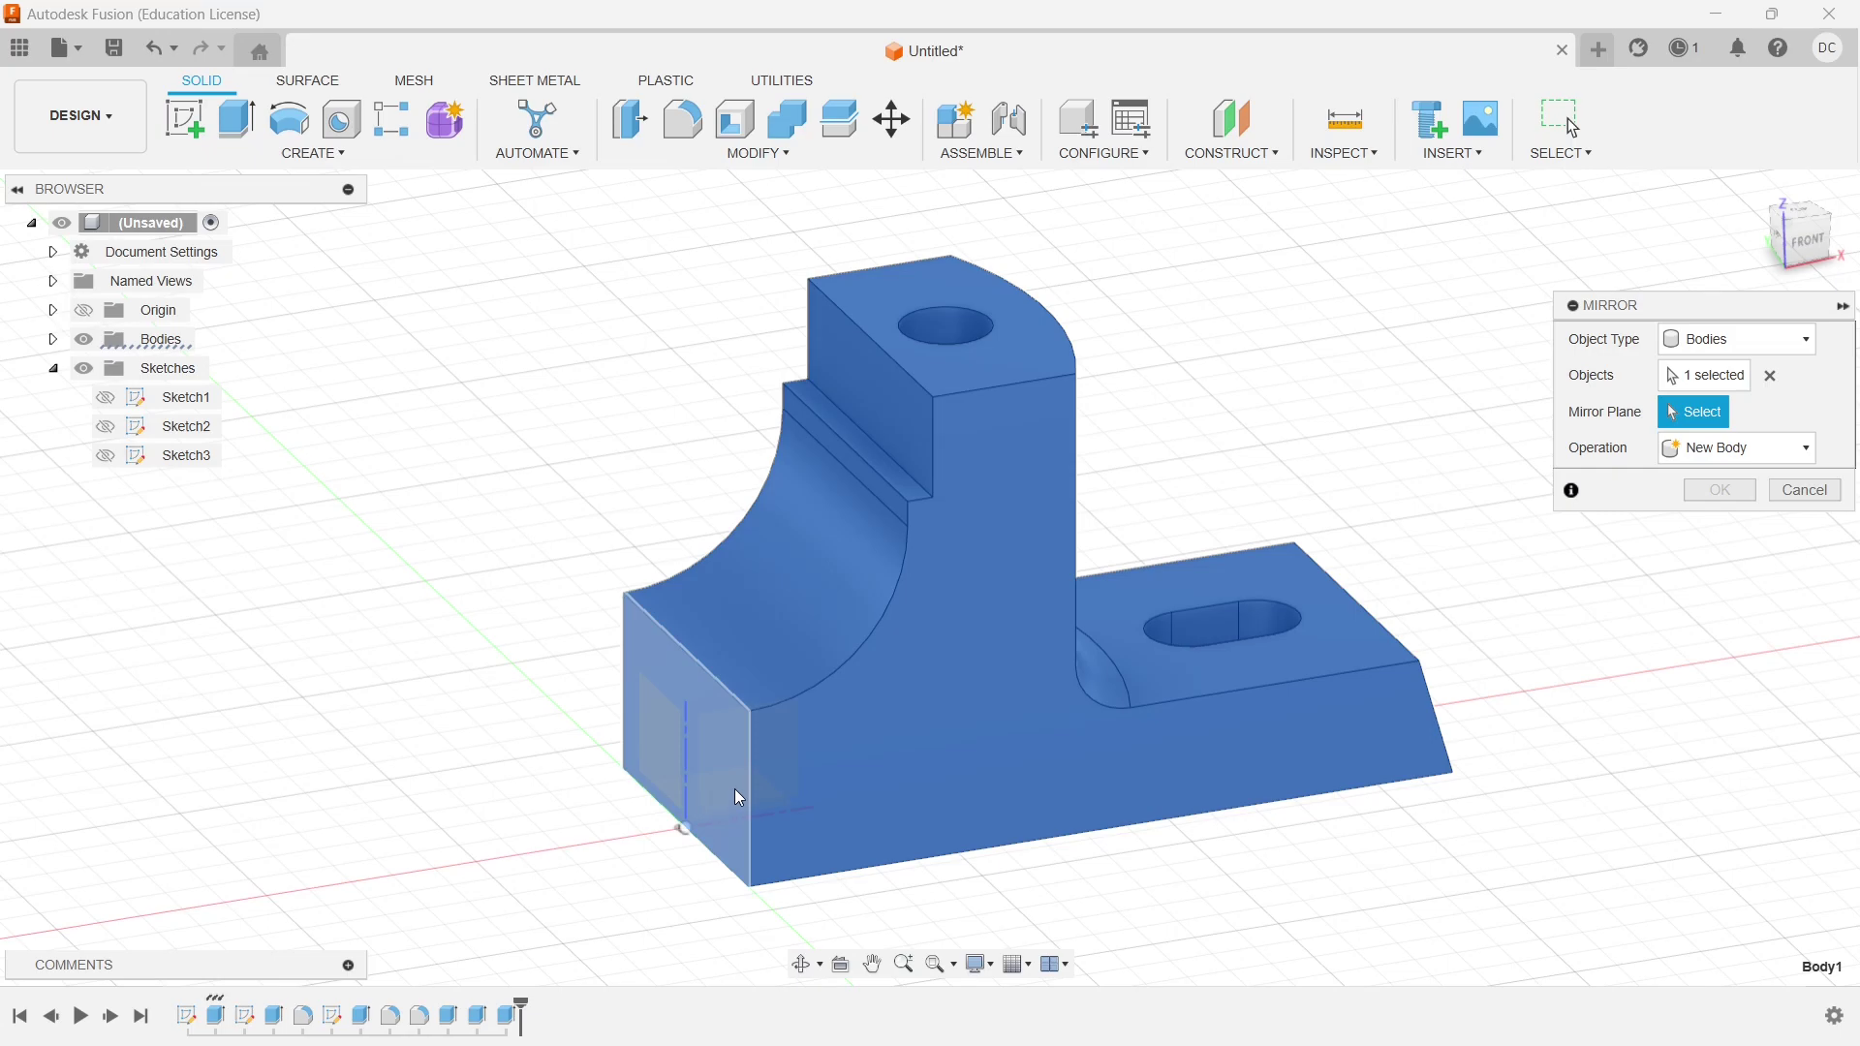
pyautogui.click(713, 762)
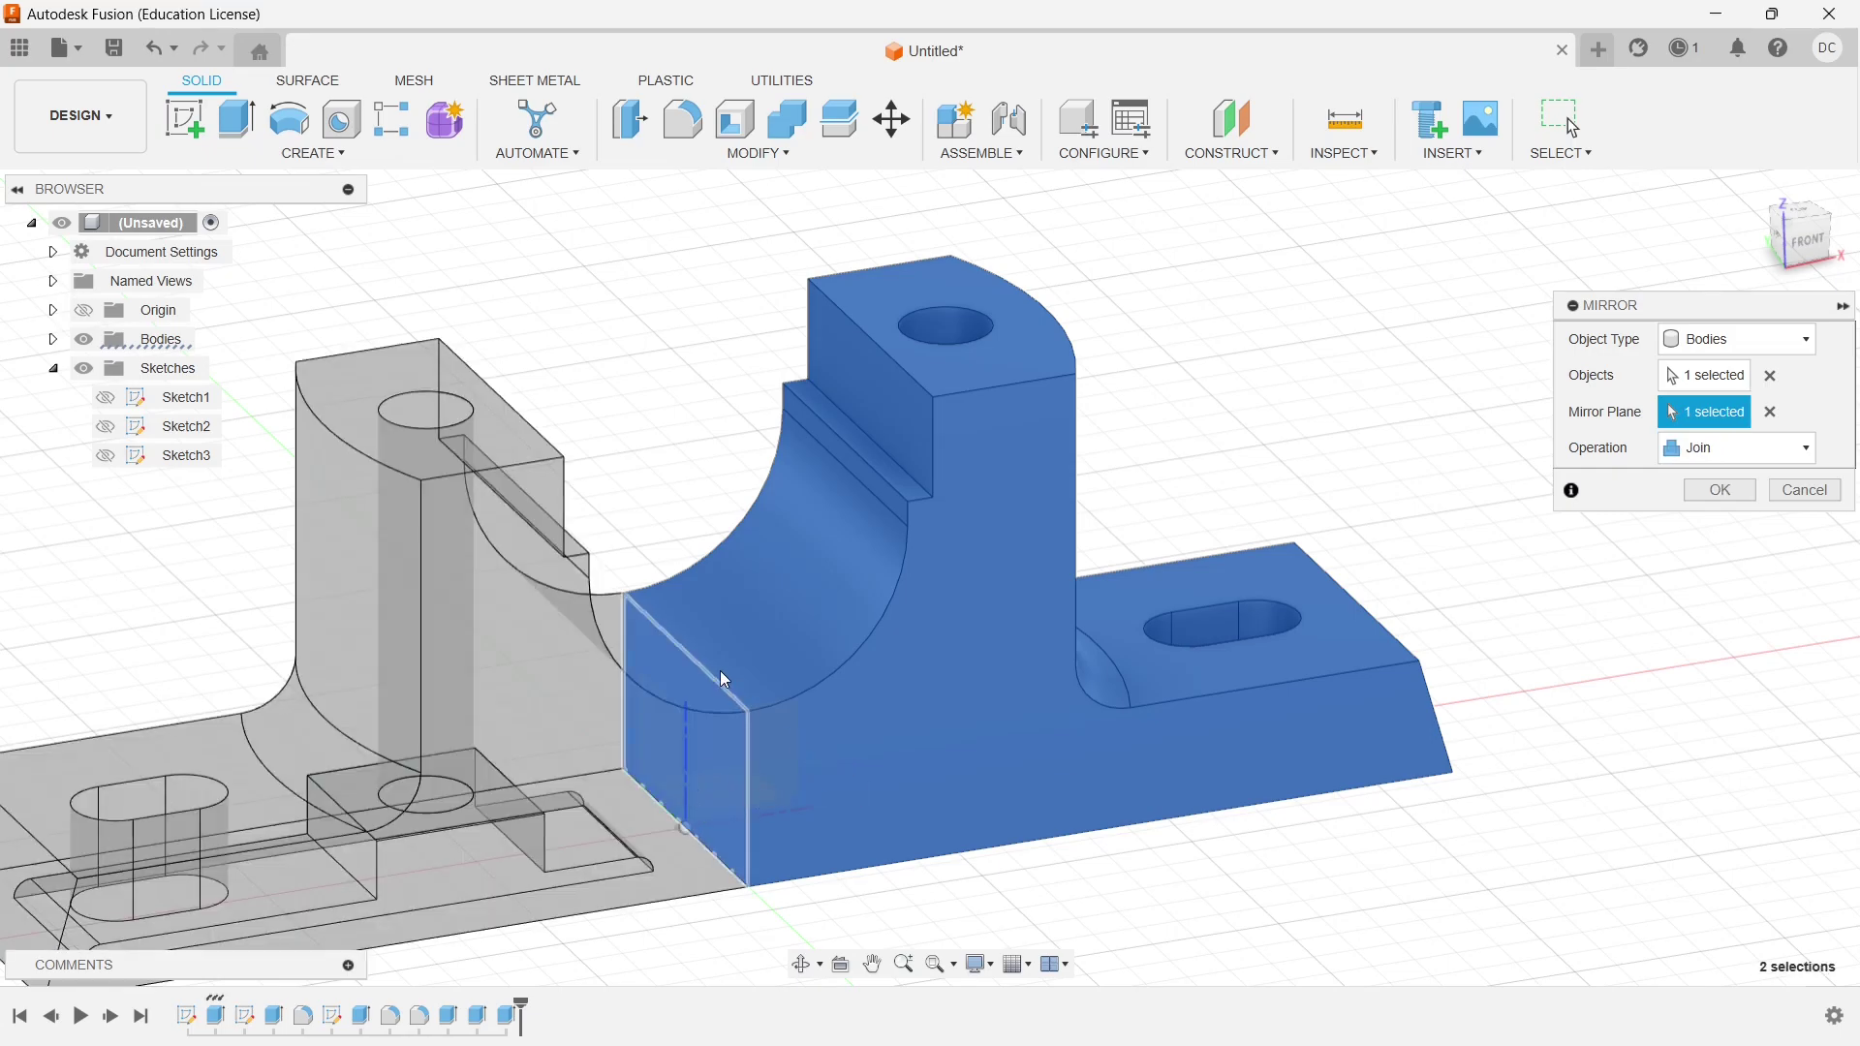
pyautogui.moveTo(718, 670); pyautogui.dragTo(861, 621, button='middle')
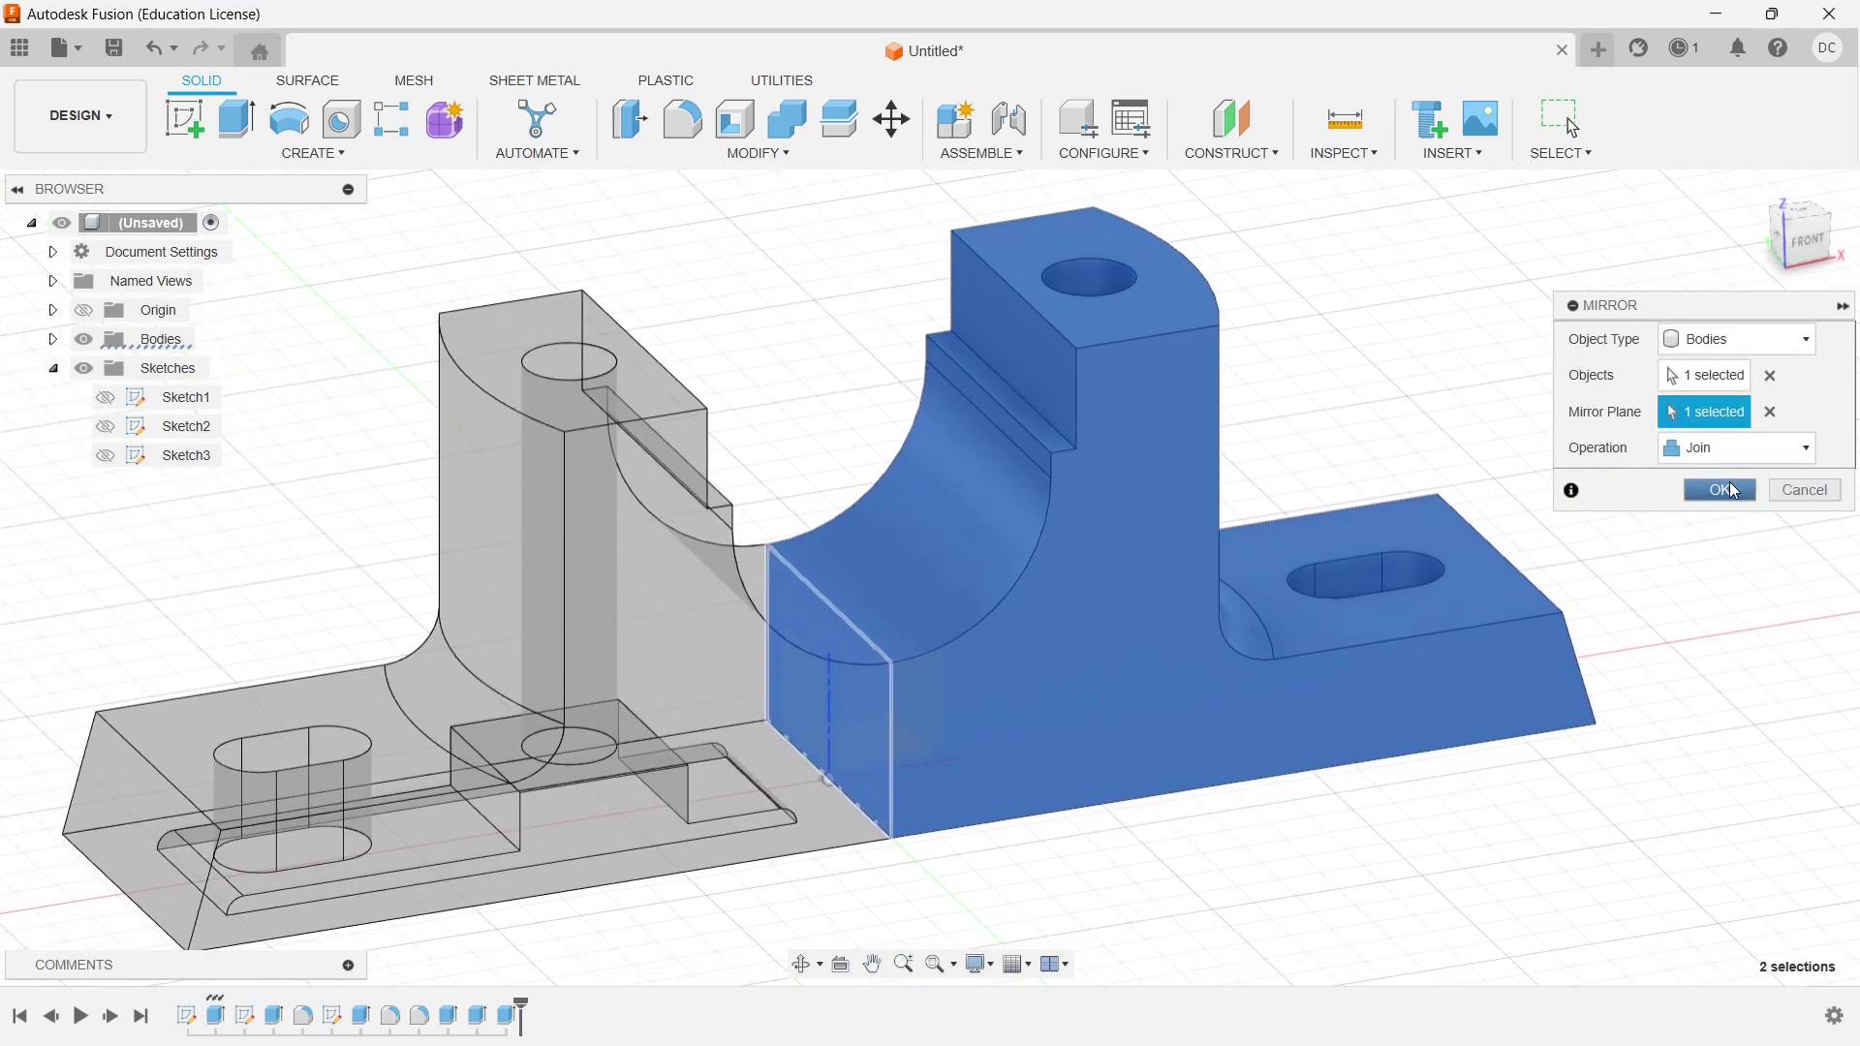
pyautogui.click(1721, 491)
pyautogui.moveTo(1135, 653); pyautogui.dragTo(1205, 673, button='middle')
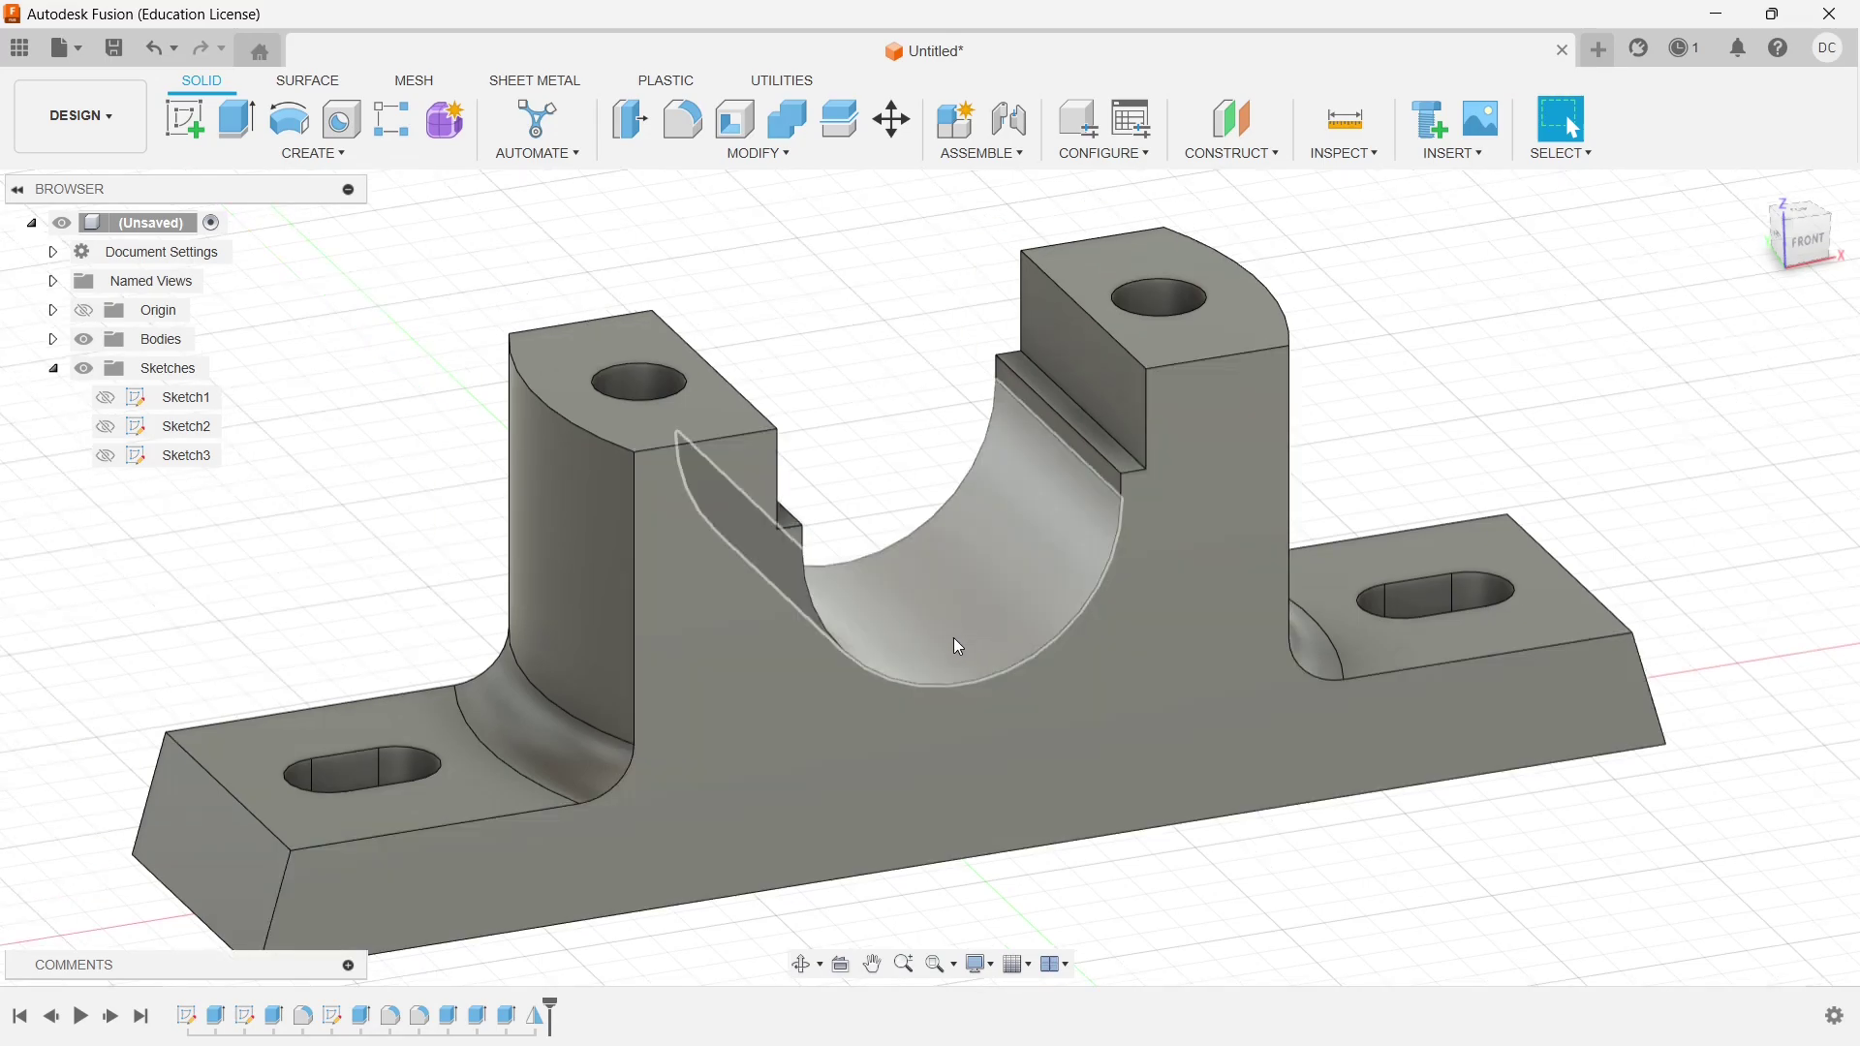
# Create a construction plane offset 22 mm upward from the XY origin plane, just above the lowest point of the bearing seat
pyautogui.hotkey('alt', 'Tab')
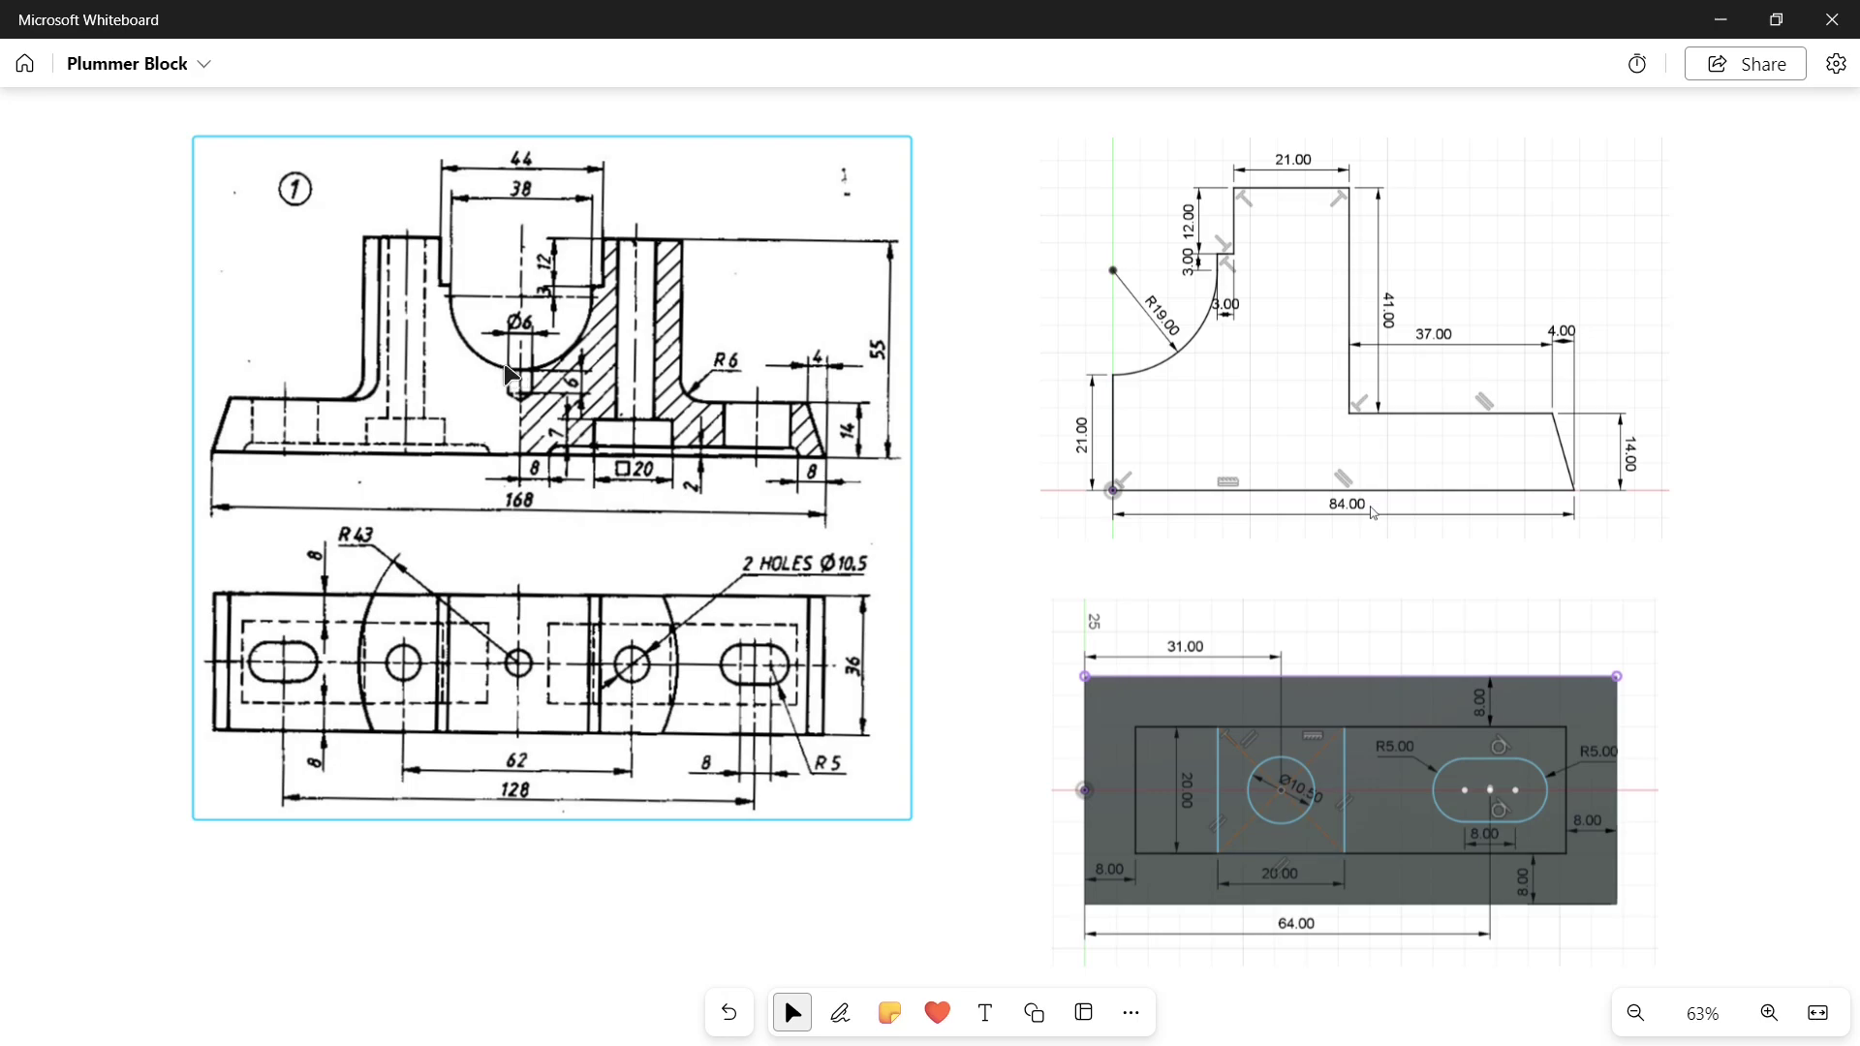
pyautogui.hotkey('alt', 'Tab')
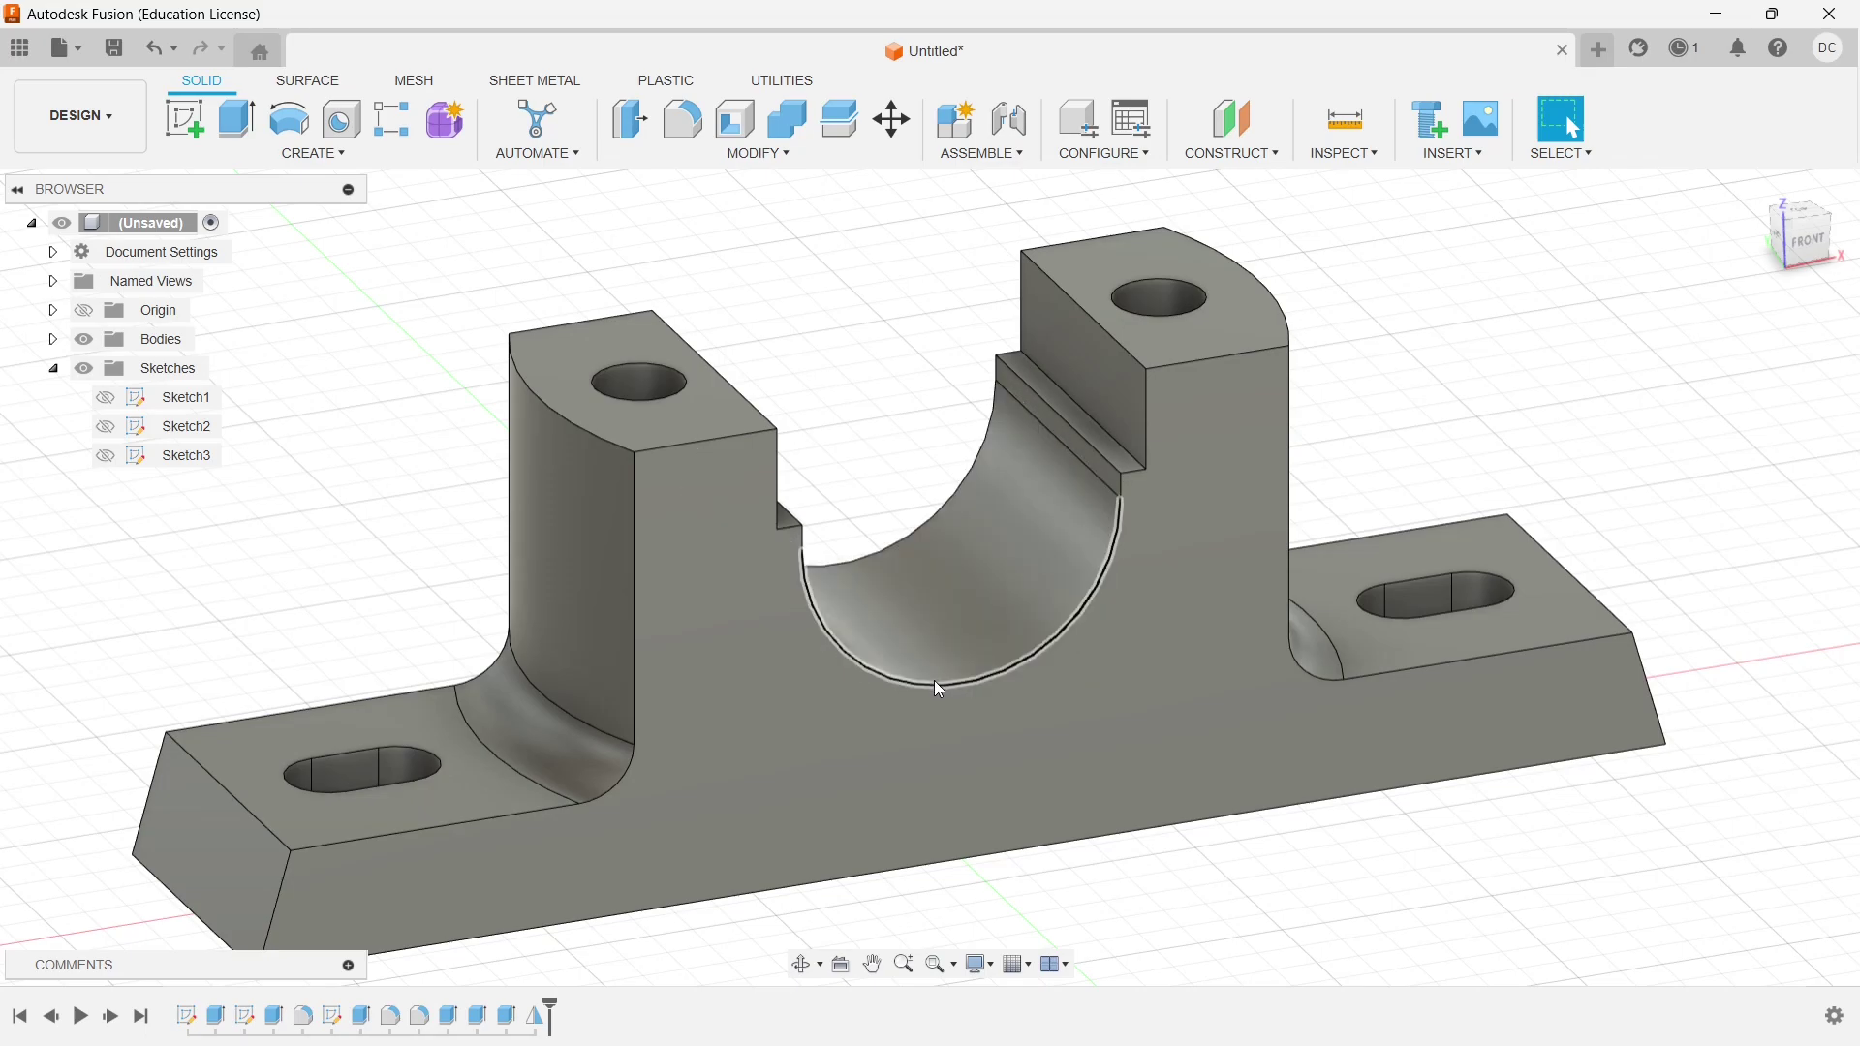
pyautogui.moveTo(963, 680); pyautogui.dragTo(856, 601, button='middle')
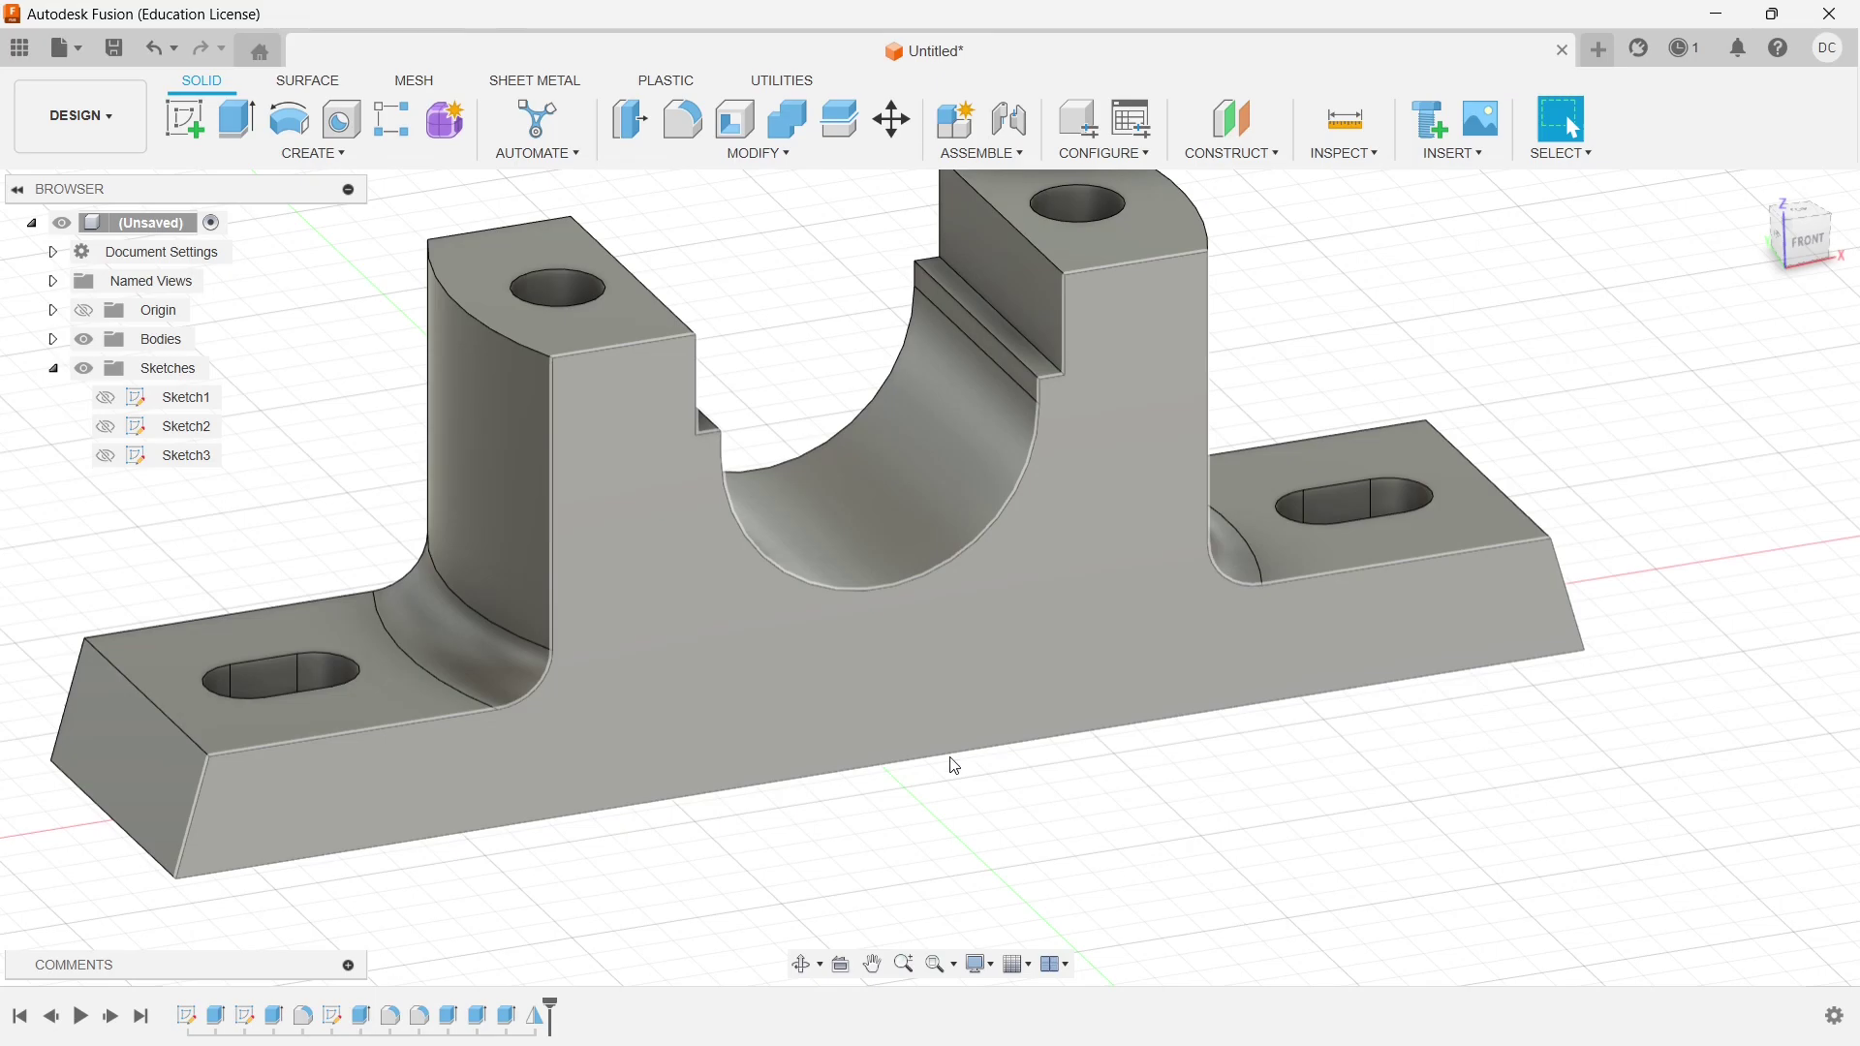
pyautogui.click(1812, 247)
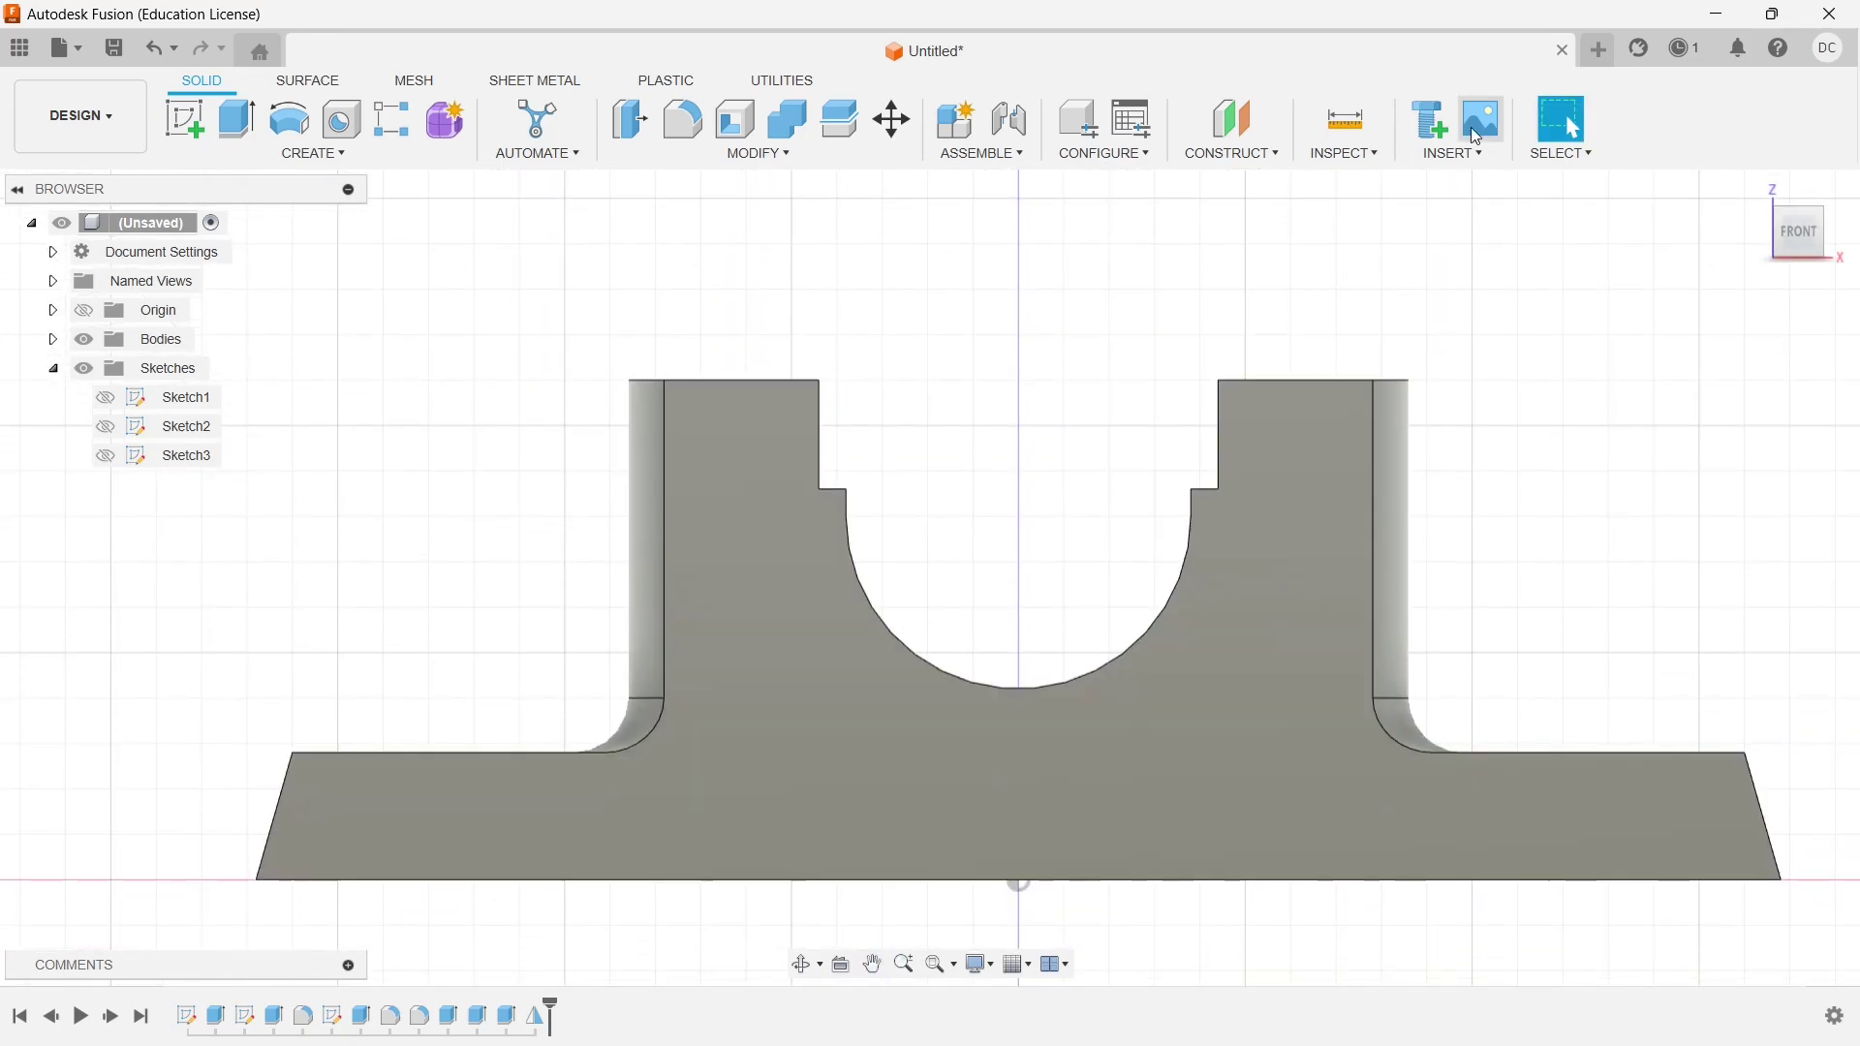
pyautogui.click(1267, 160)
pyautogui.click(1254, 179)
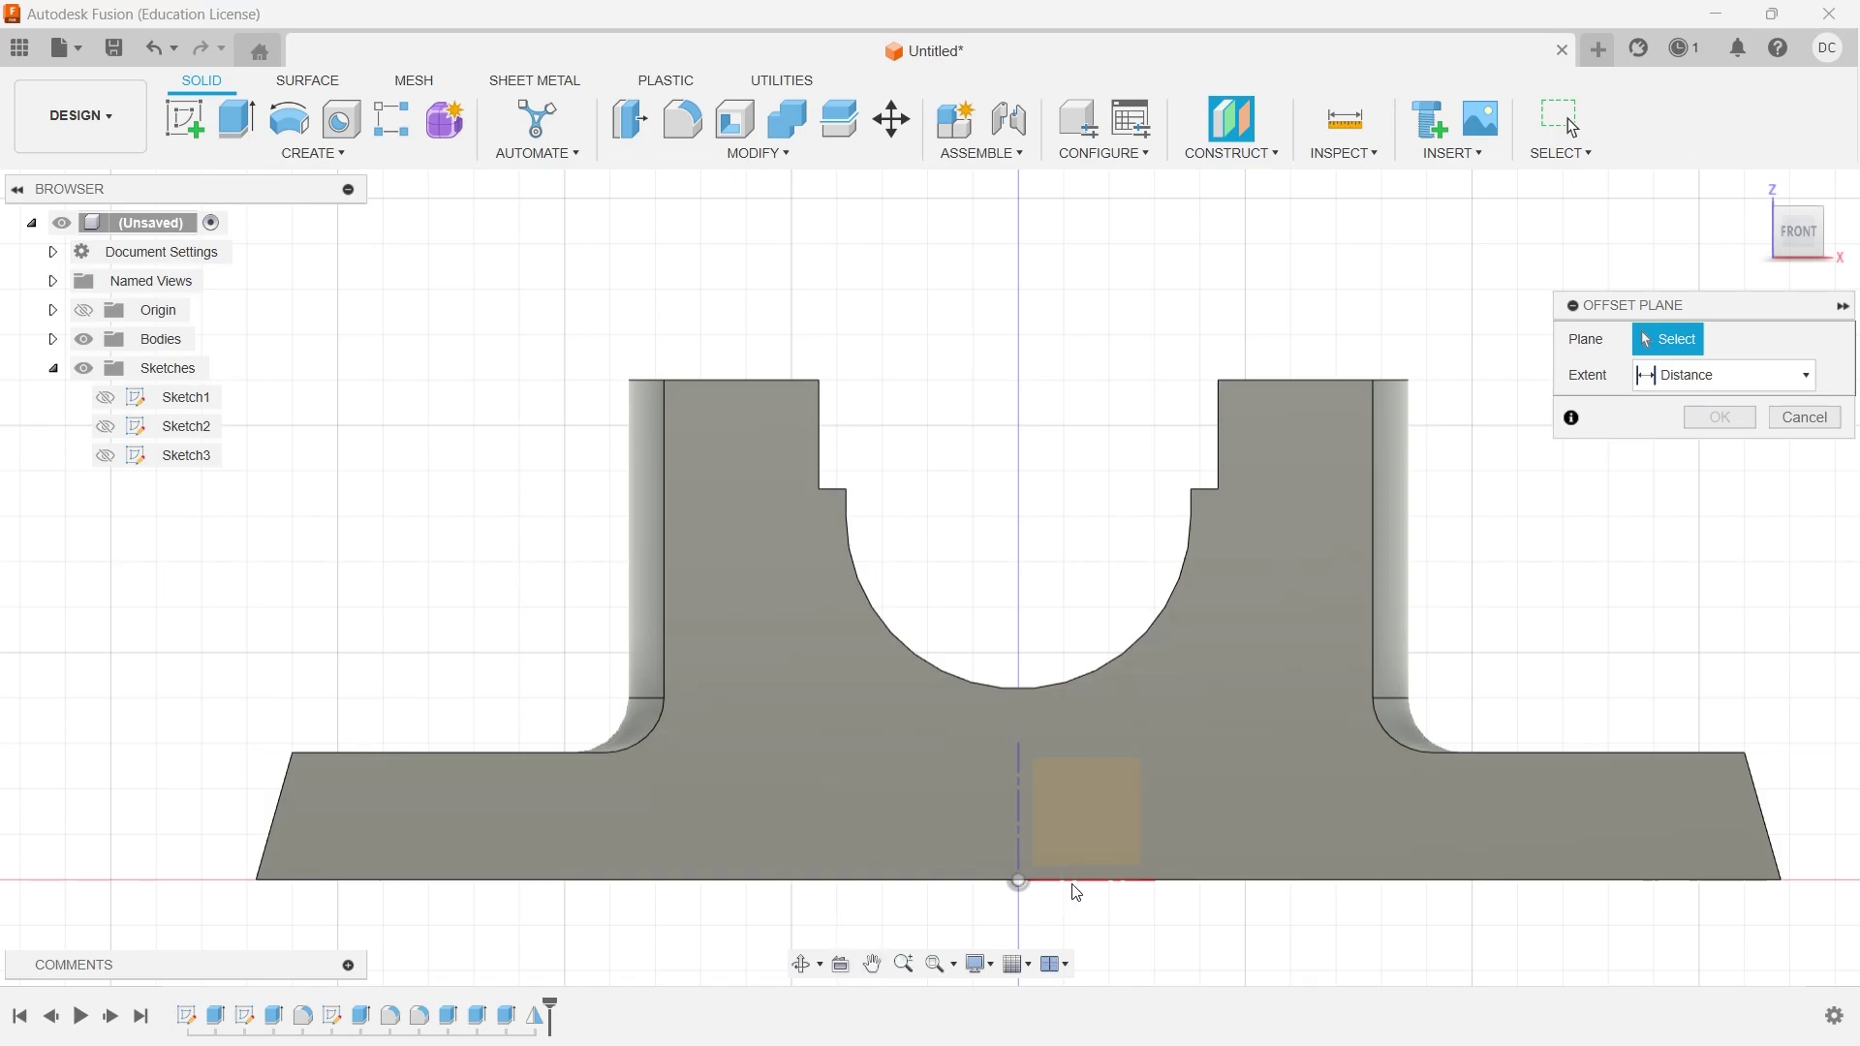
pyautogui.keyDown('shift'); pyautogui.moveTo(1137, 446); pyautogui.dragTo(1137, 377, button='middle'); pyautogui.keyUp('shift')
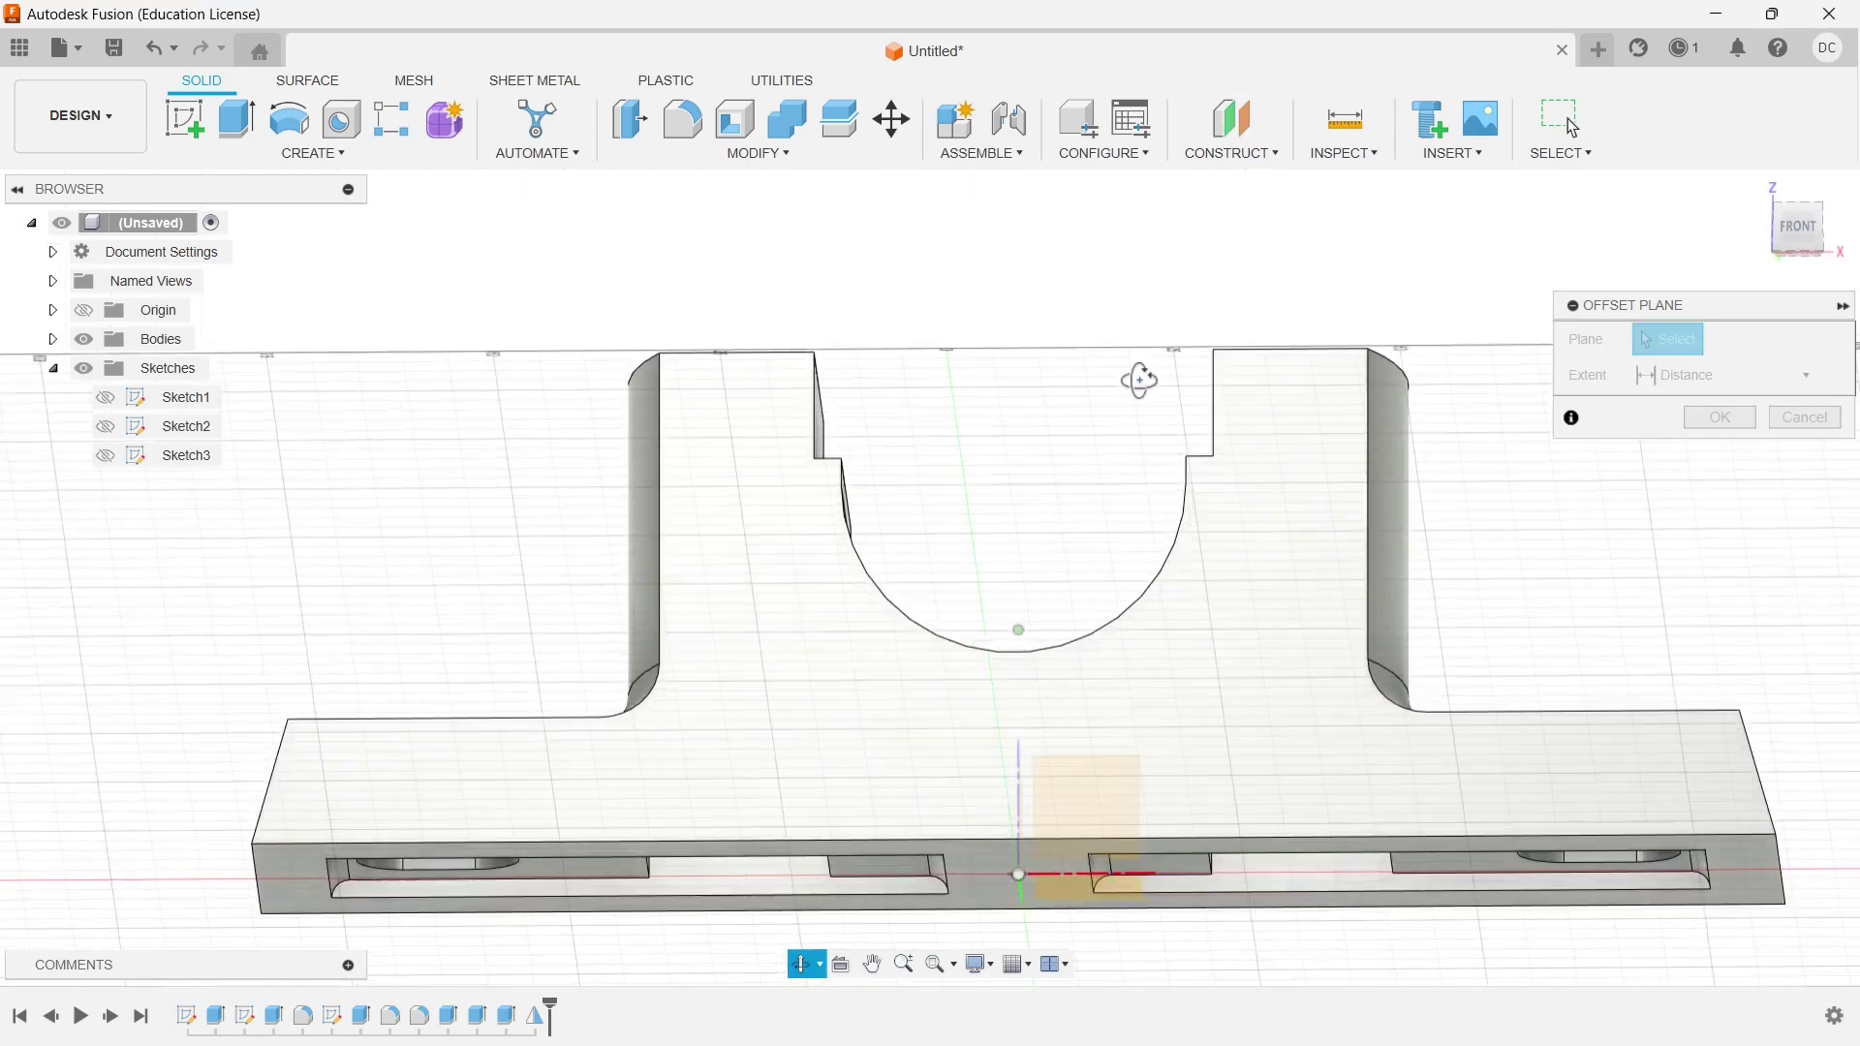
pyautogui.moveTo(1311, 768)
pyautogui.keyDown('shift'); pyautogui.mouseDown(button='middle')
pyautogui.moveTo(1307, 852)
pyautogui.moveTo(1146, 888)
pyautogui.moveTo(1204, 863)
pyautogui.moveTo(1254, 760)
pyautogui.moveTo(1225, 717)
pyautogui.moveTo(1166, 815)
pyautogui.mouseUp(button='middle'); pyautogui.keyUp('shift')
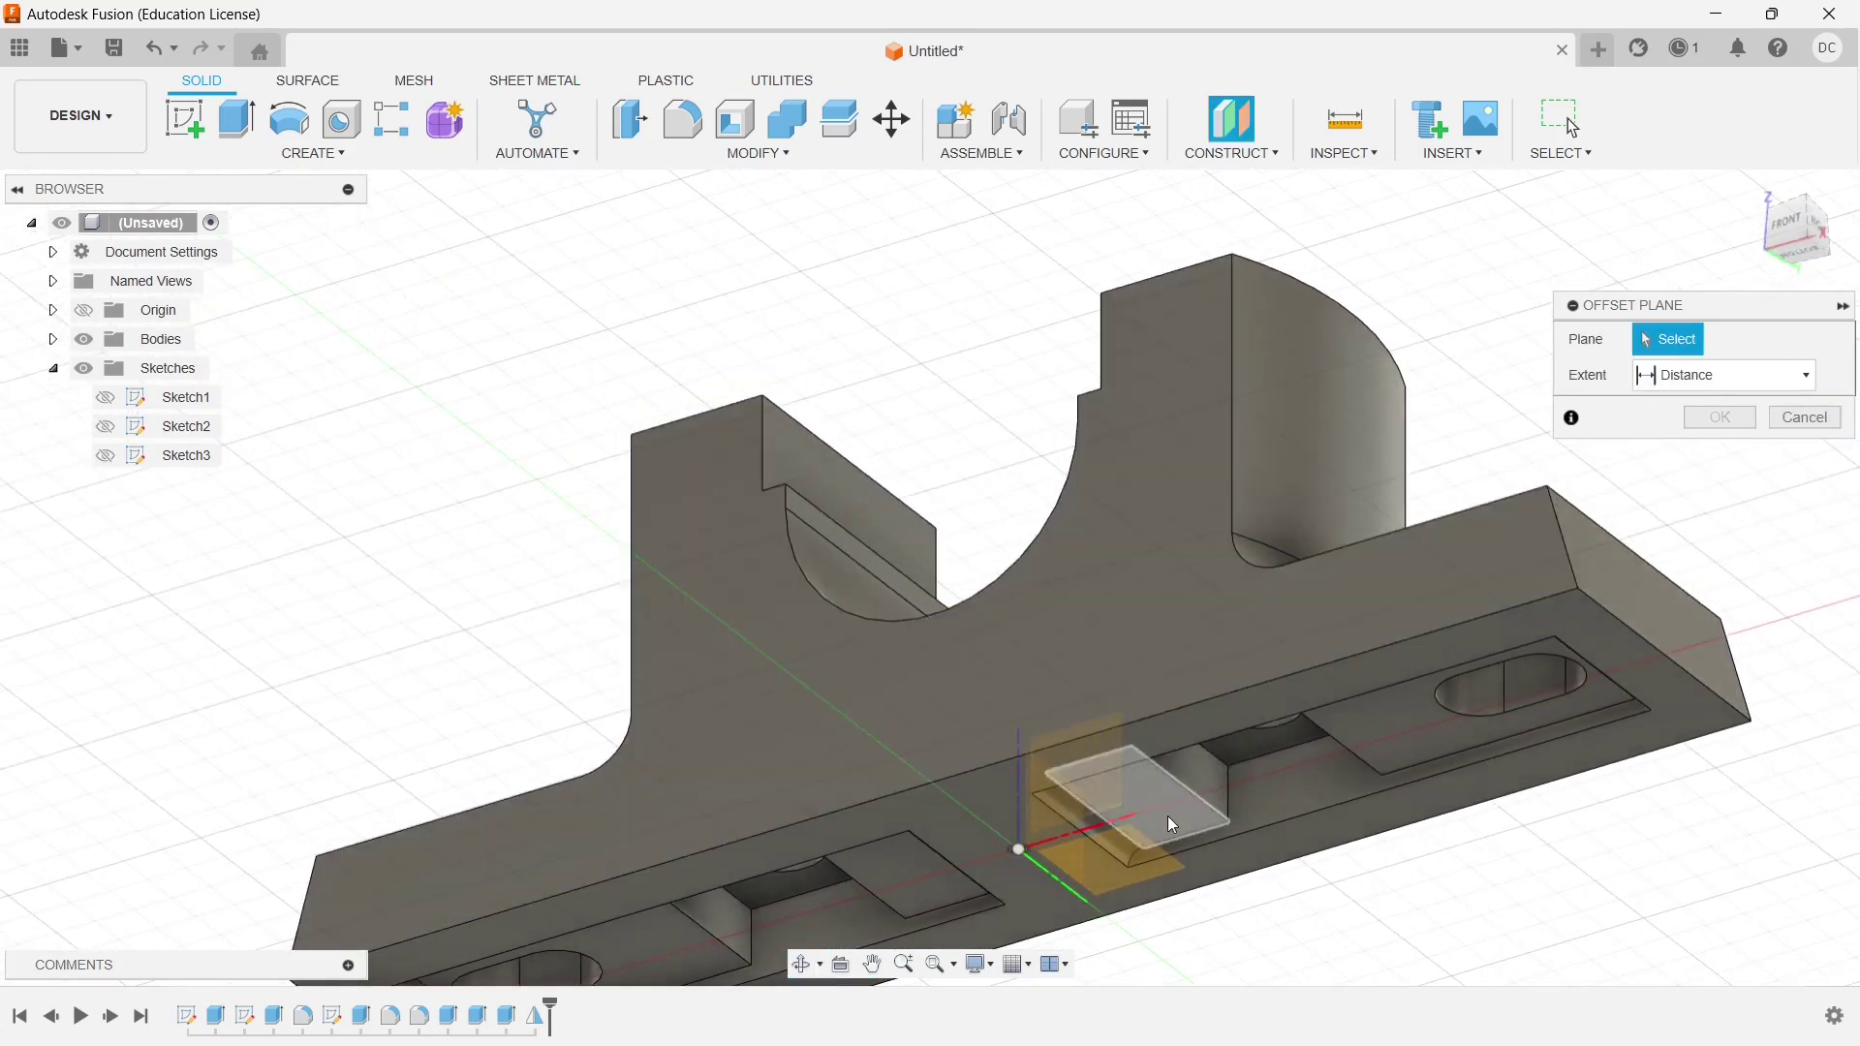
pyautogui.click(1100, 880)
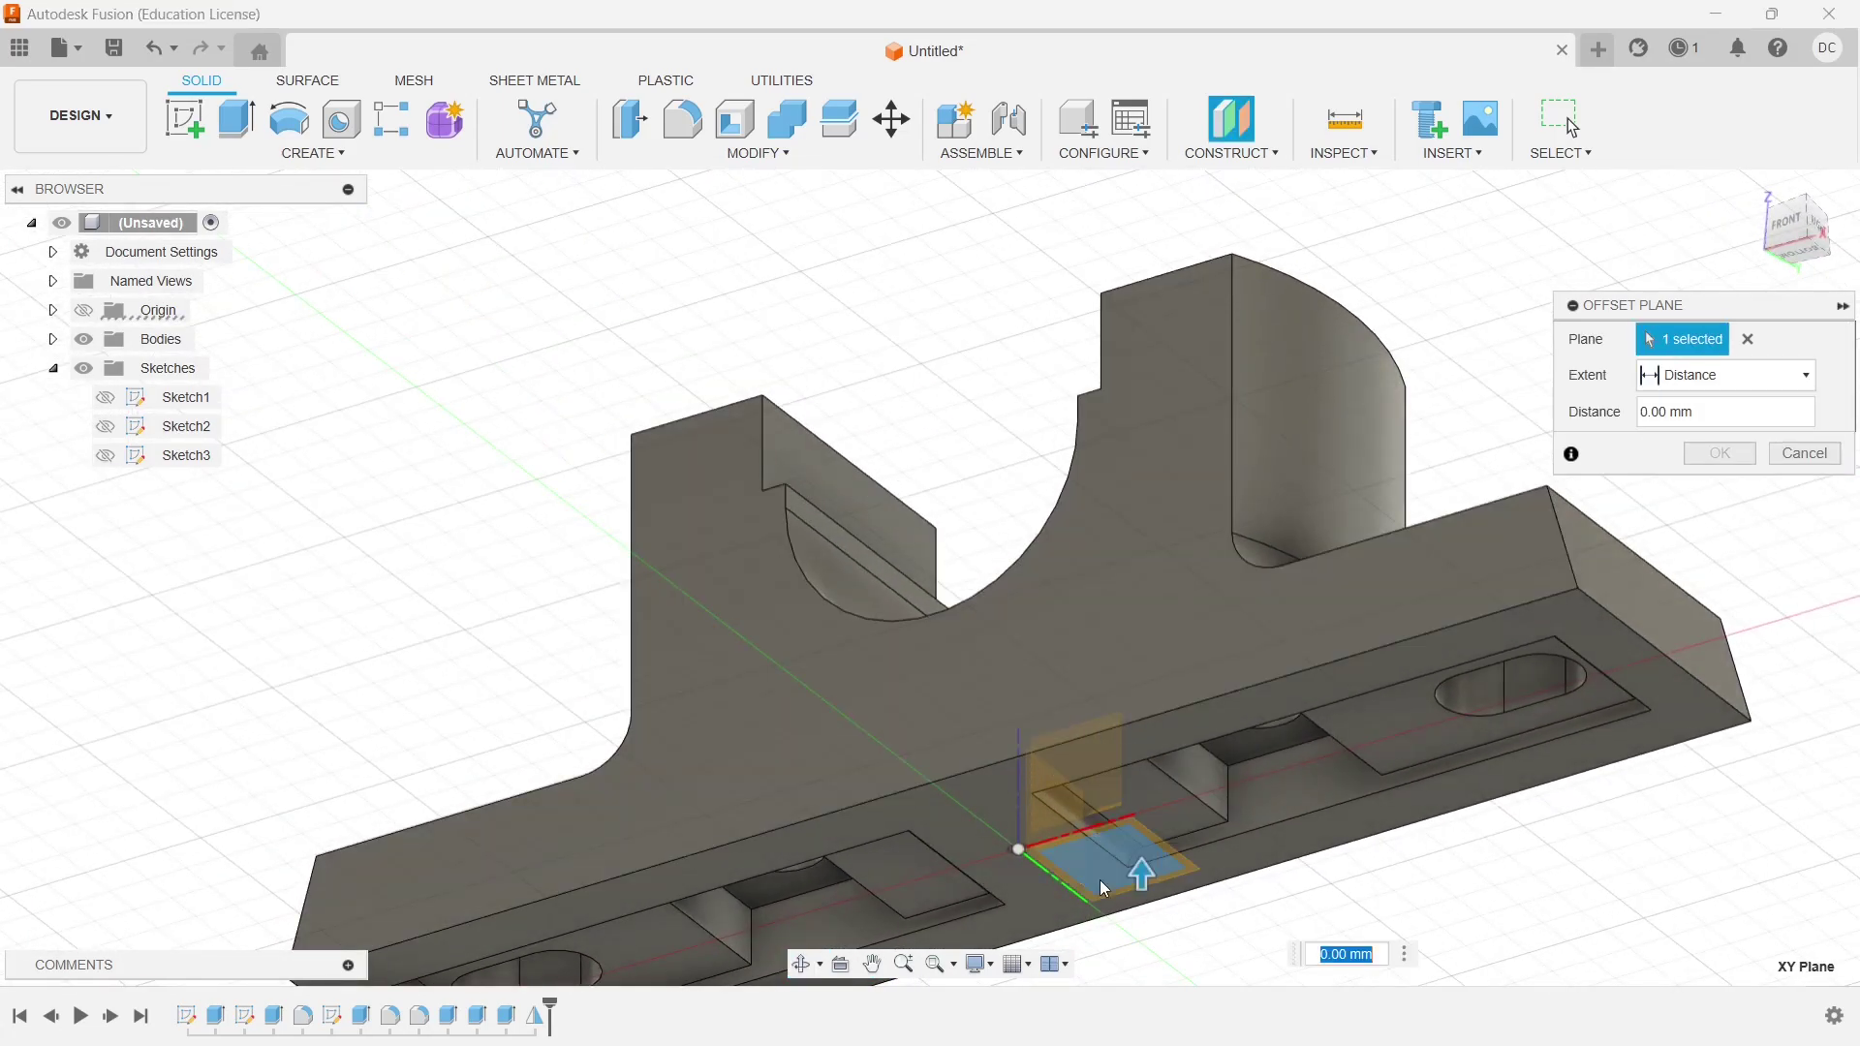
pyautogui.click(1787, 223)
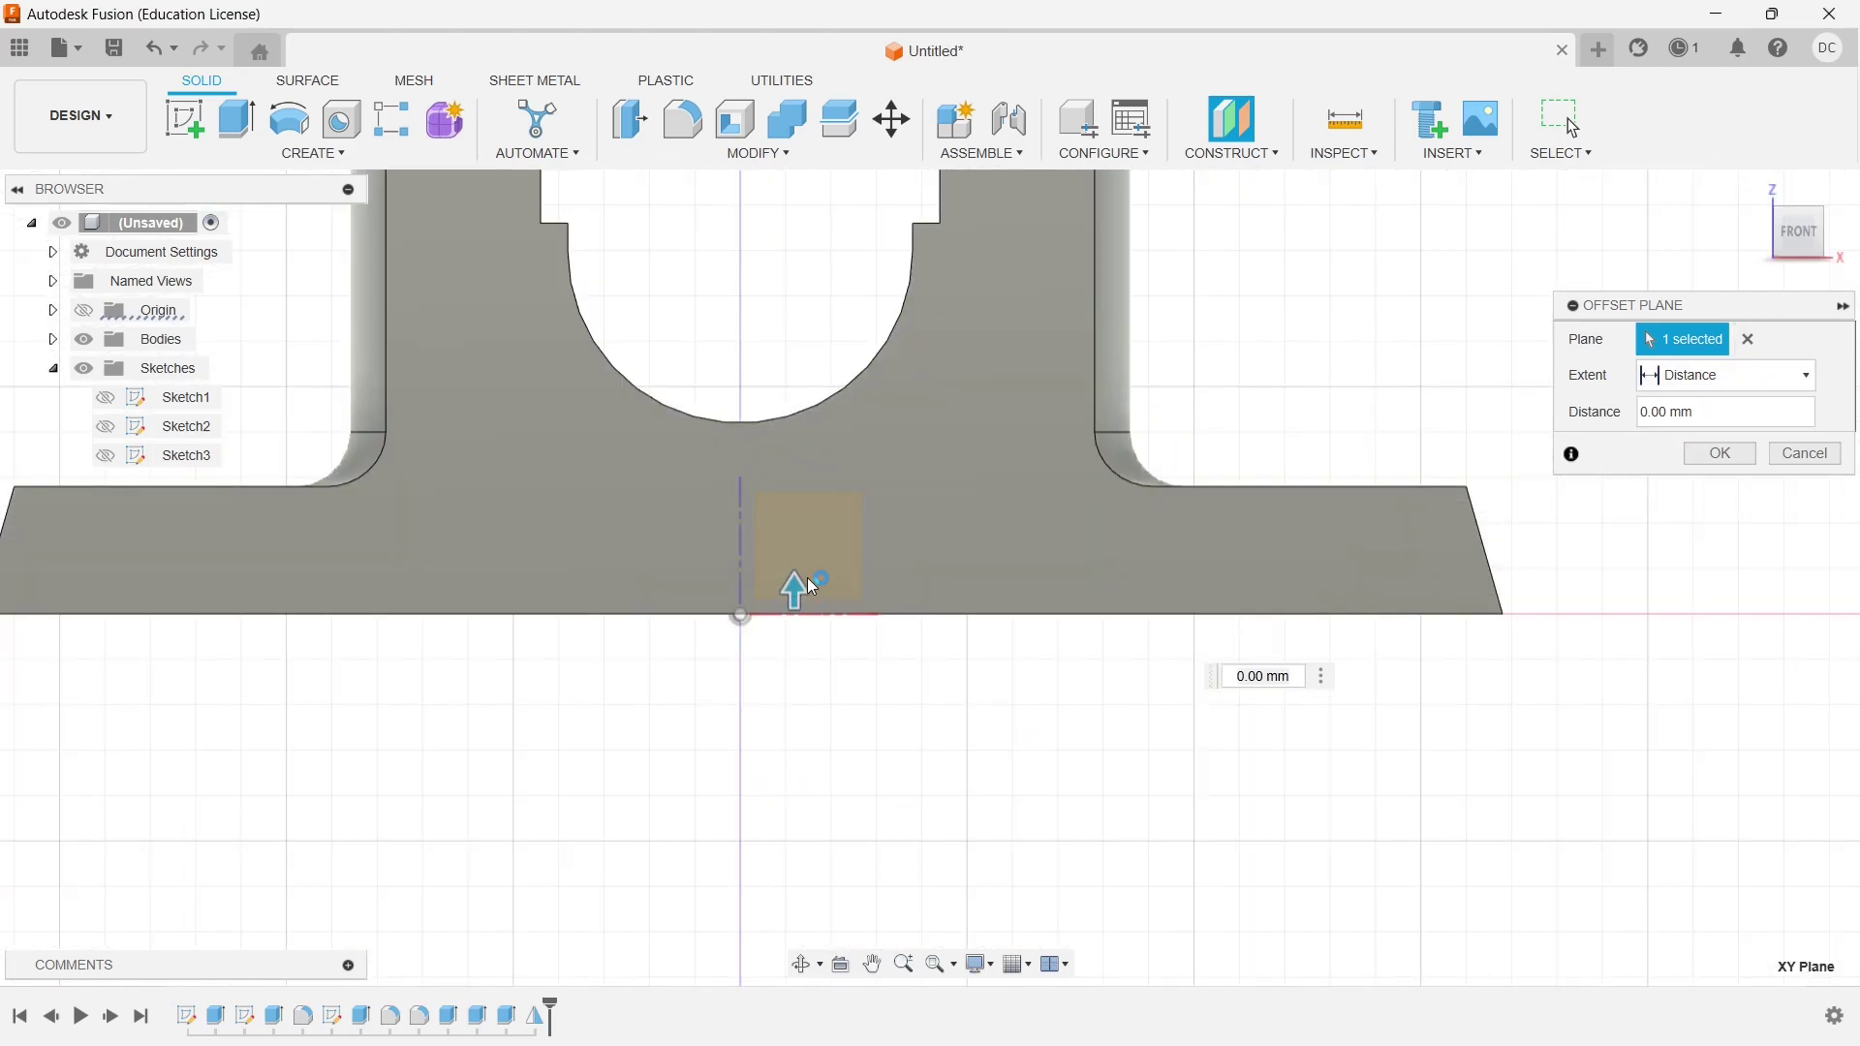
pyautogui.moveTo(775, 588); pyautogui.dragTo(753, 412)
pyautogui.click(1731, 411)
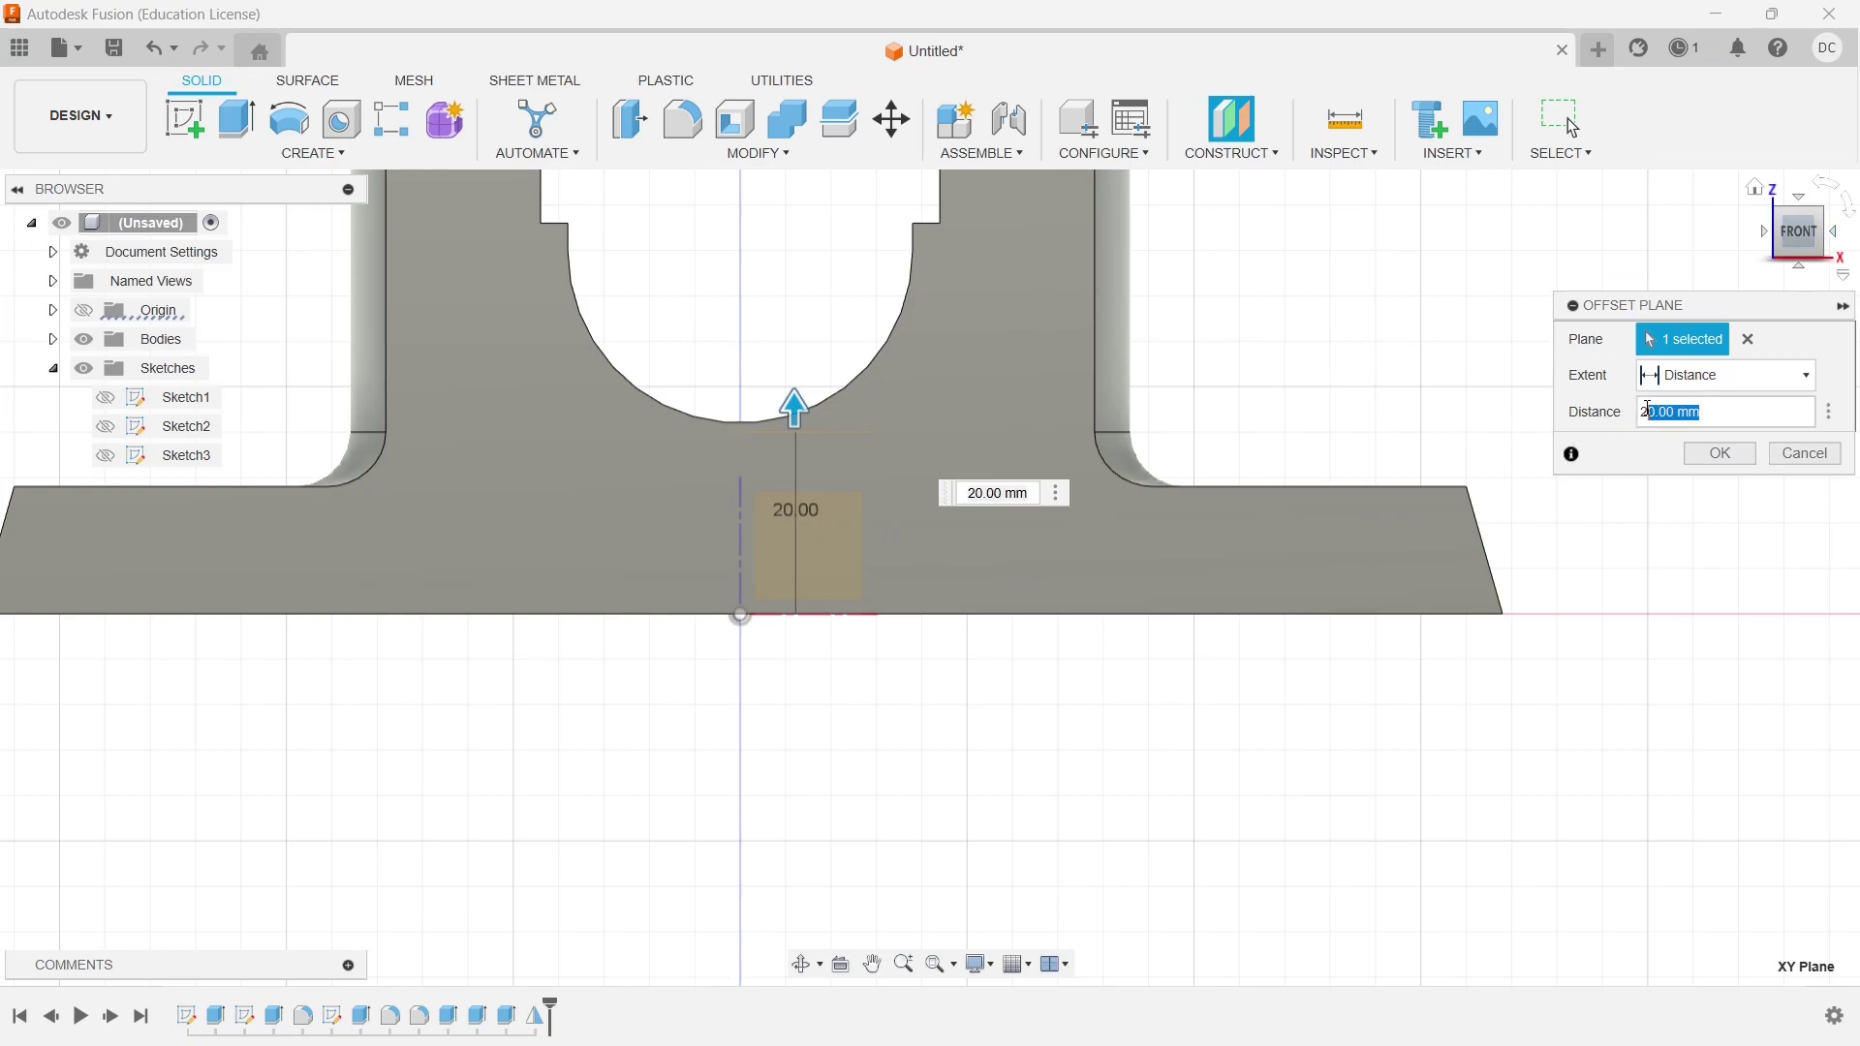
pyautogui.moveTo(1648, 410); pyautogui.dragTo(1638, 420)
pyautogui.write('22')
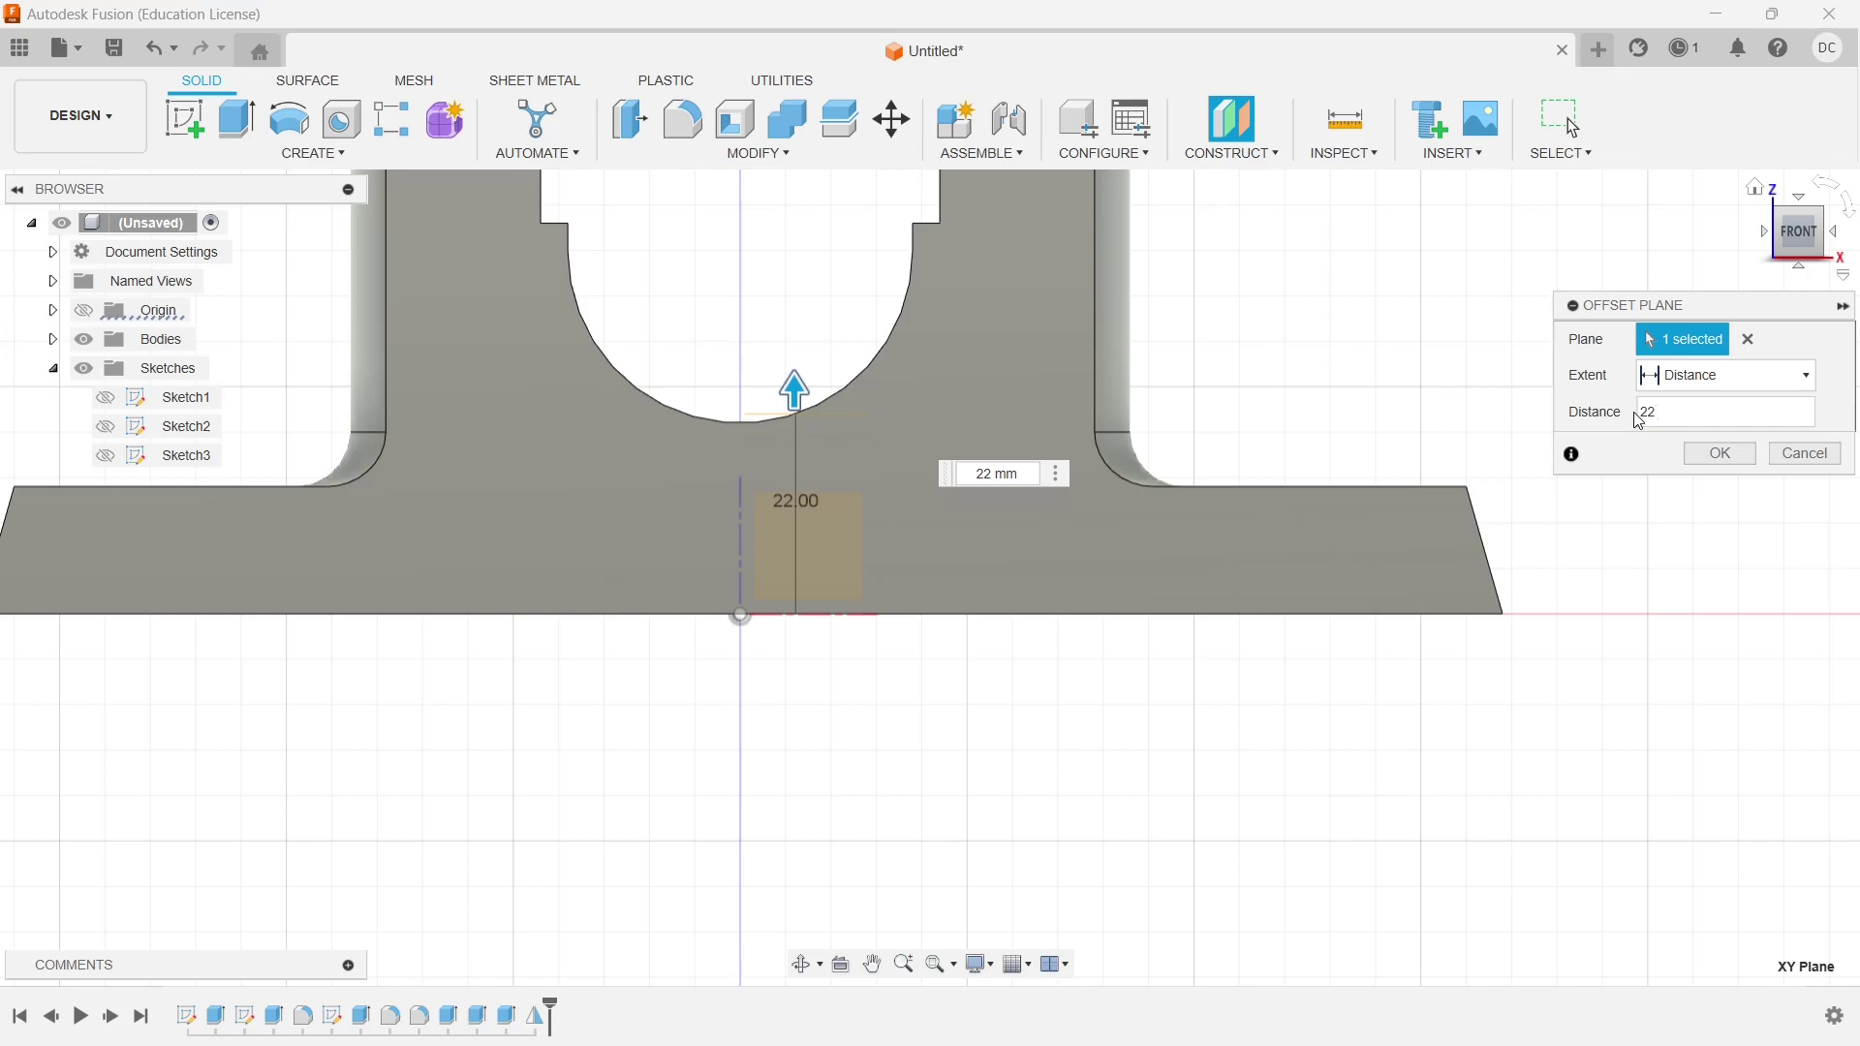
pyautogui.click(1720, 454)
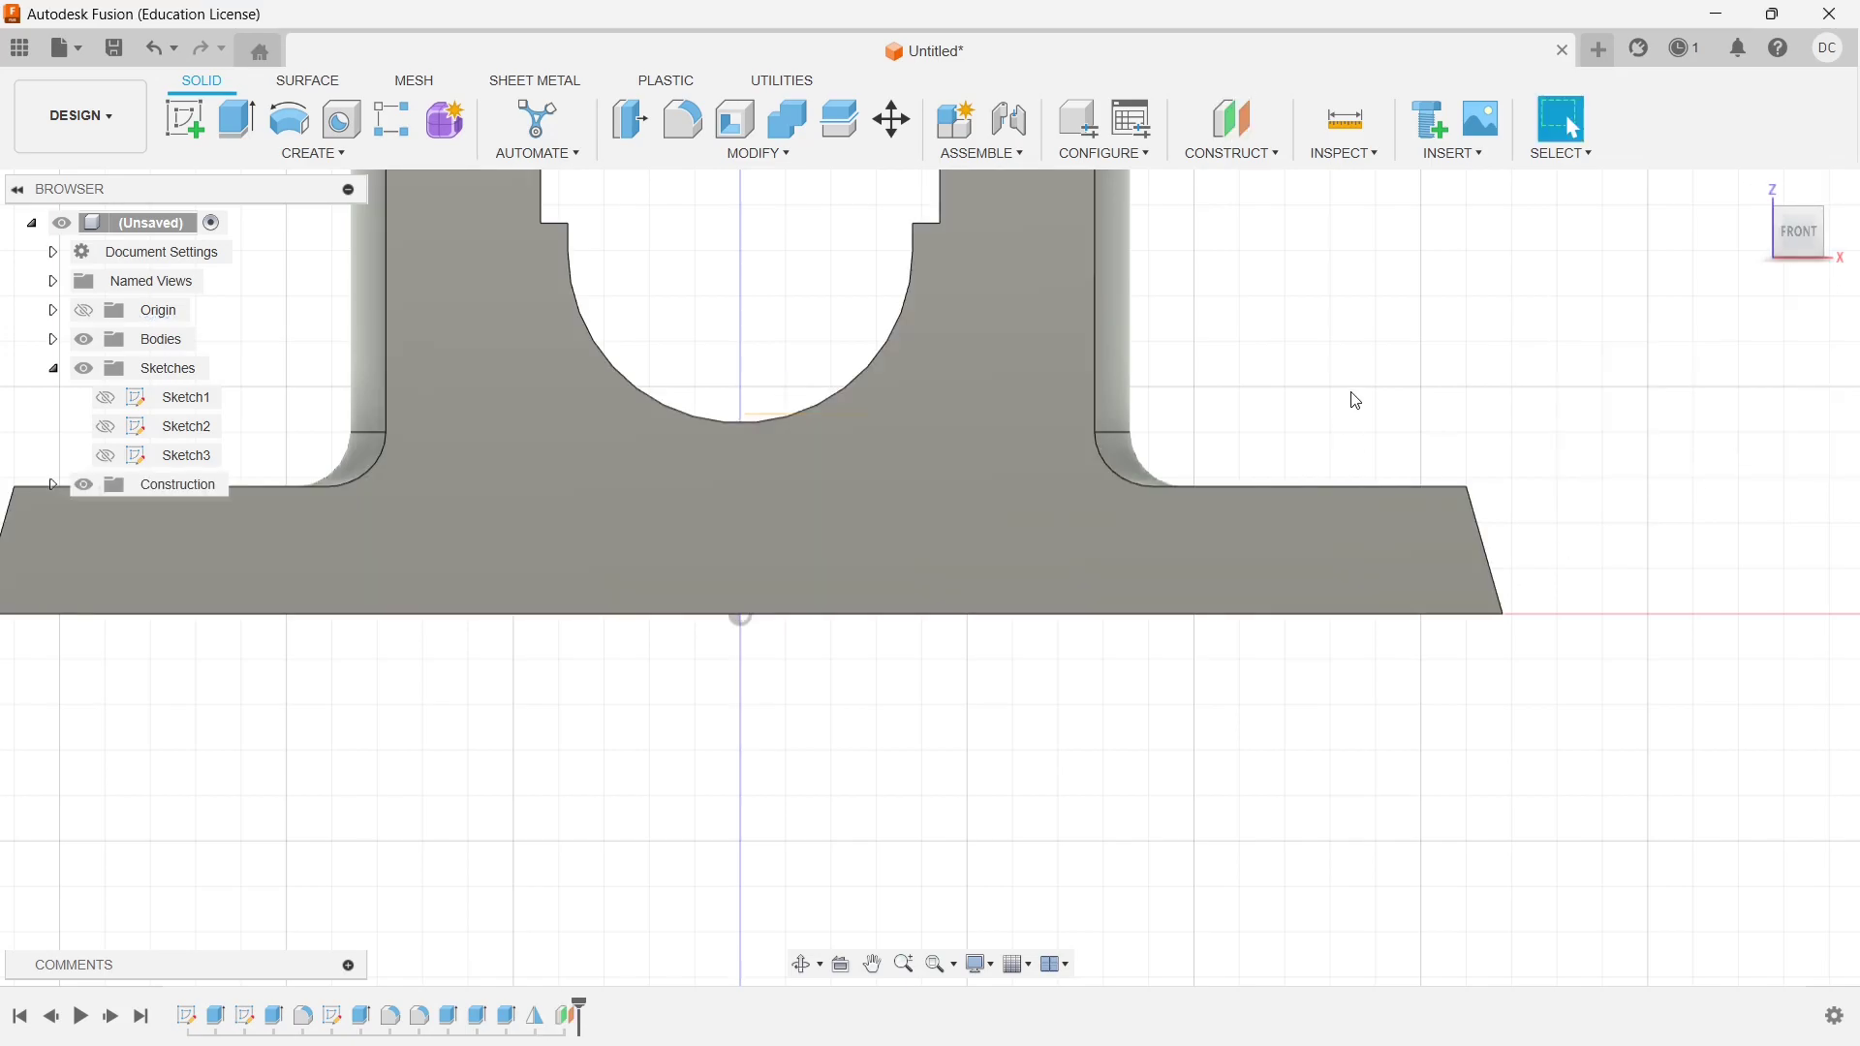
# Start a simple hole with an angled drill point on the offset plane in the bearing seat
pyautogui.keyDown('shift'); pyautogui.moveTo(1381, 365); pyautogui.dragTo(407, 266, button='middle'); pyautogui.keyUp('shift')
pyautogui.click(313, 153)
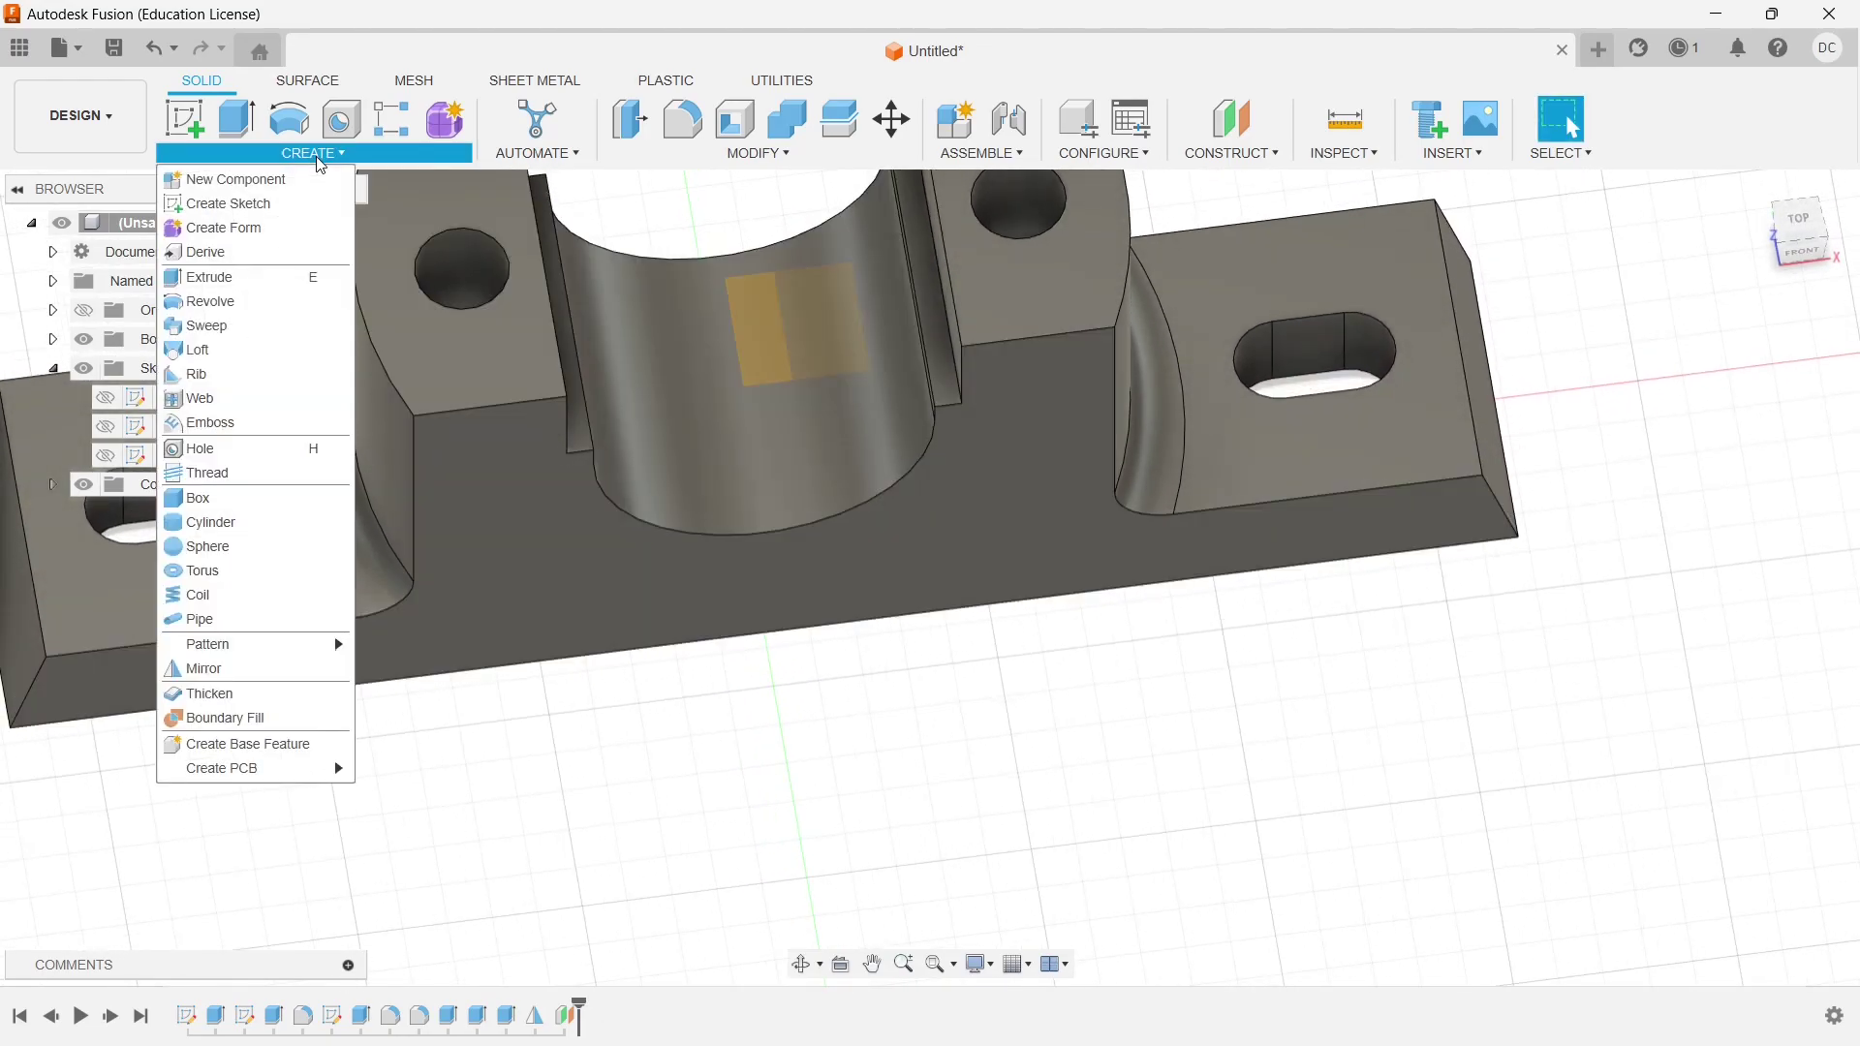
pyautogui.click(208, 449)
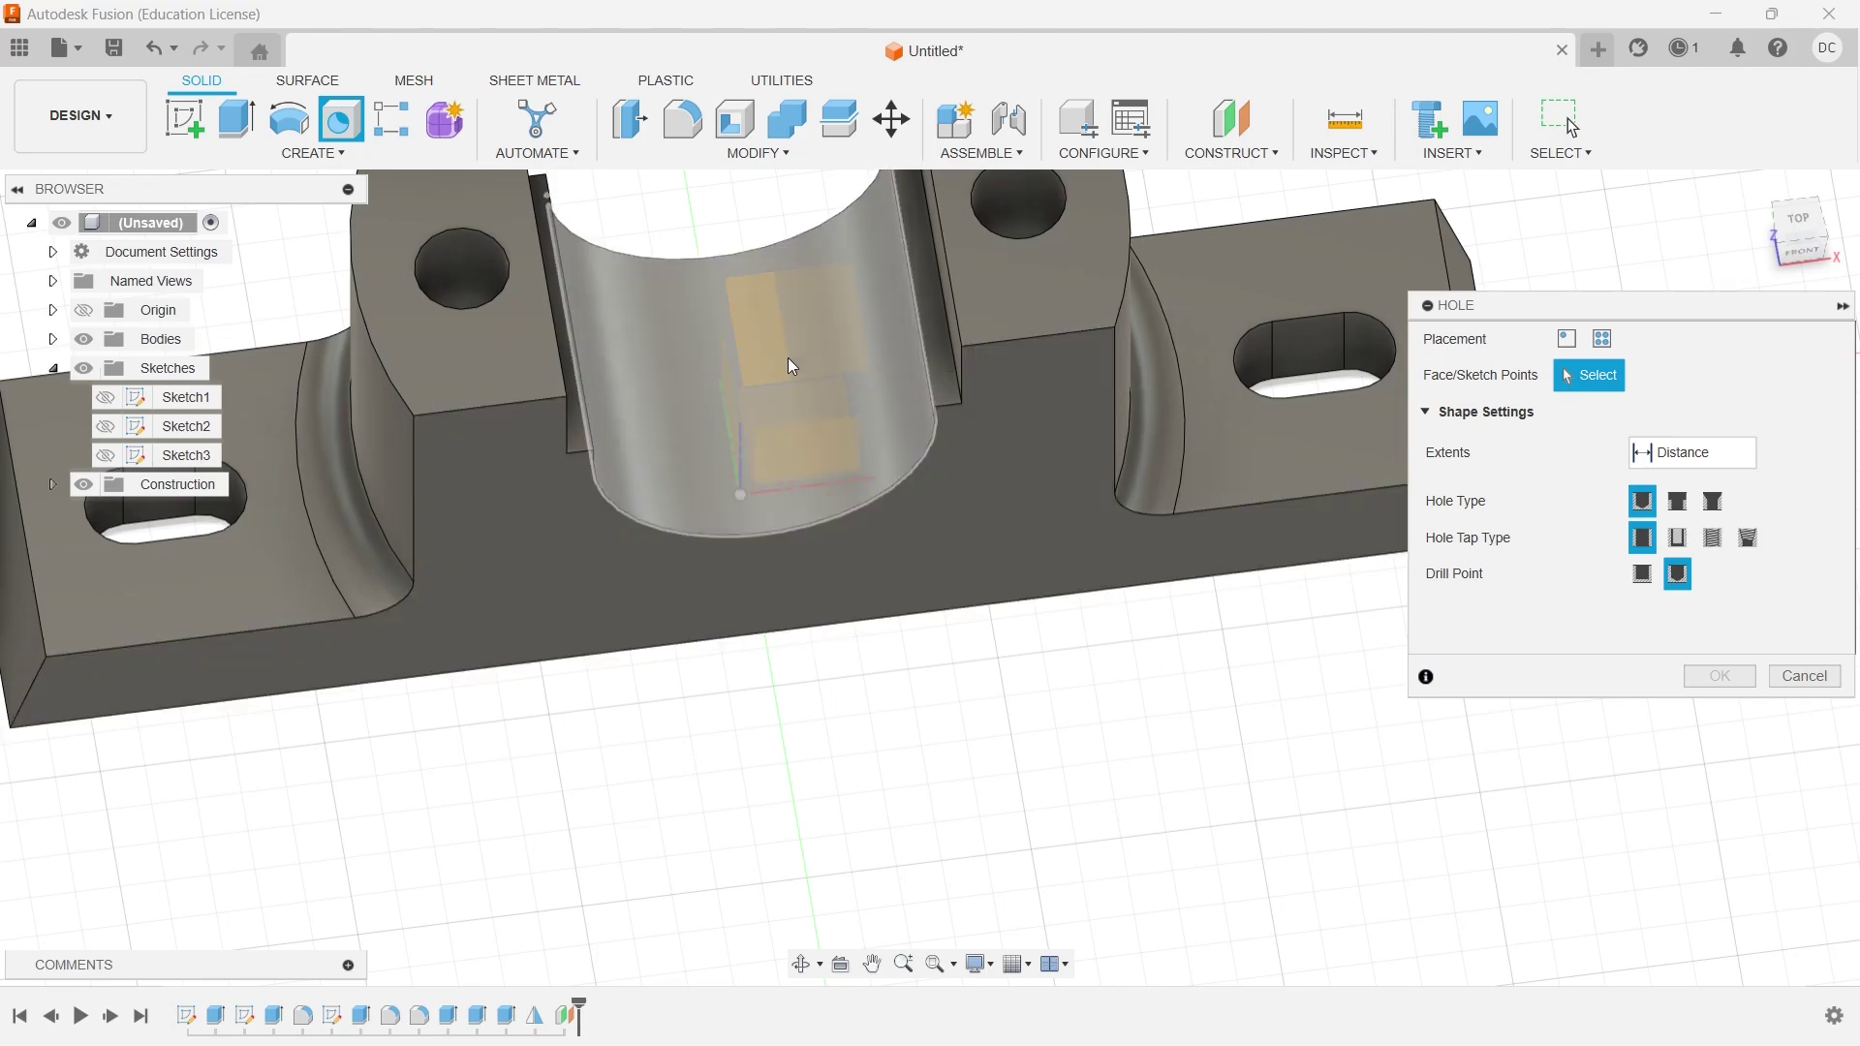
pyautogui.click(775, 326)
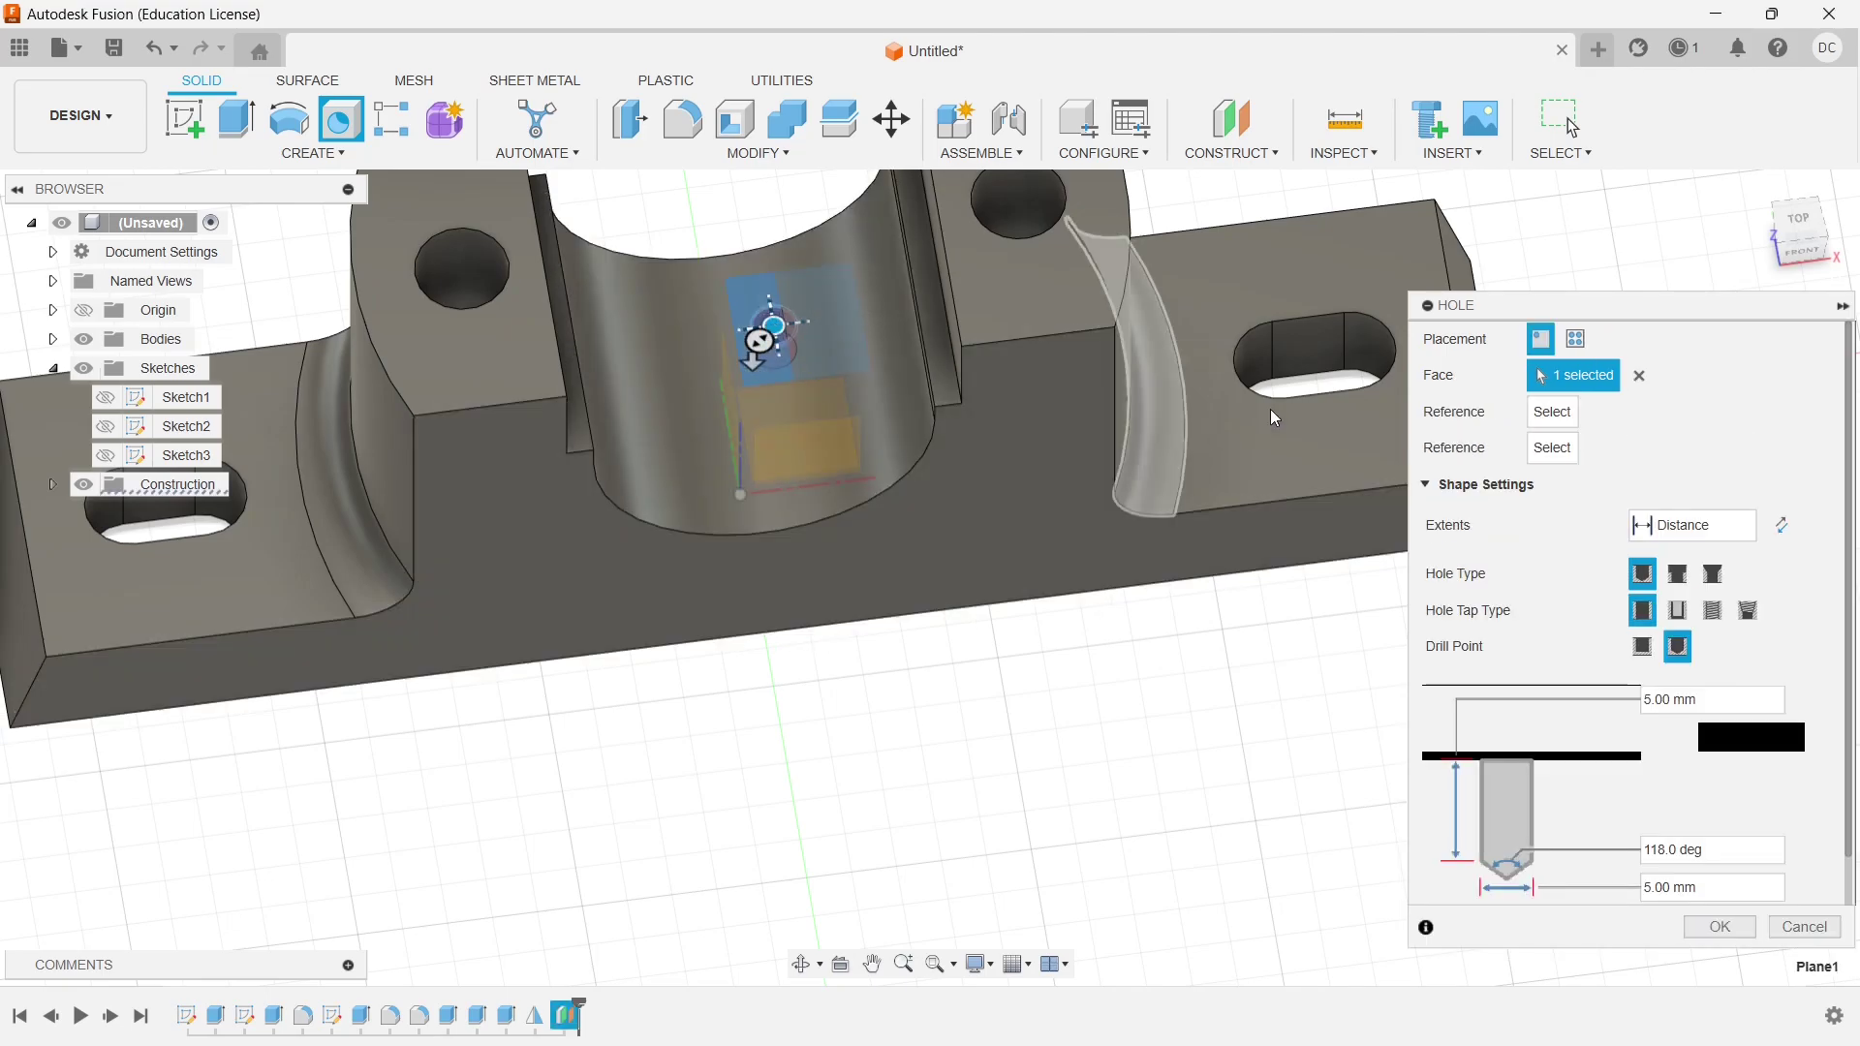
# Show Sketch3 and snap the hole's centre to the sketch's origin point in the middle of the bearing seat
pyautogui.click(1800, 221)
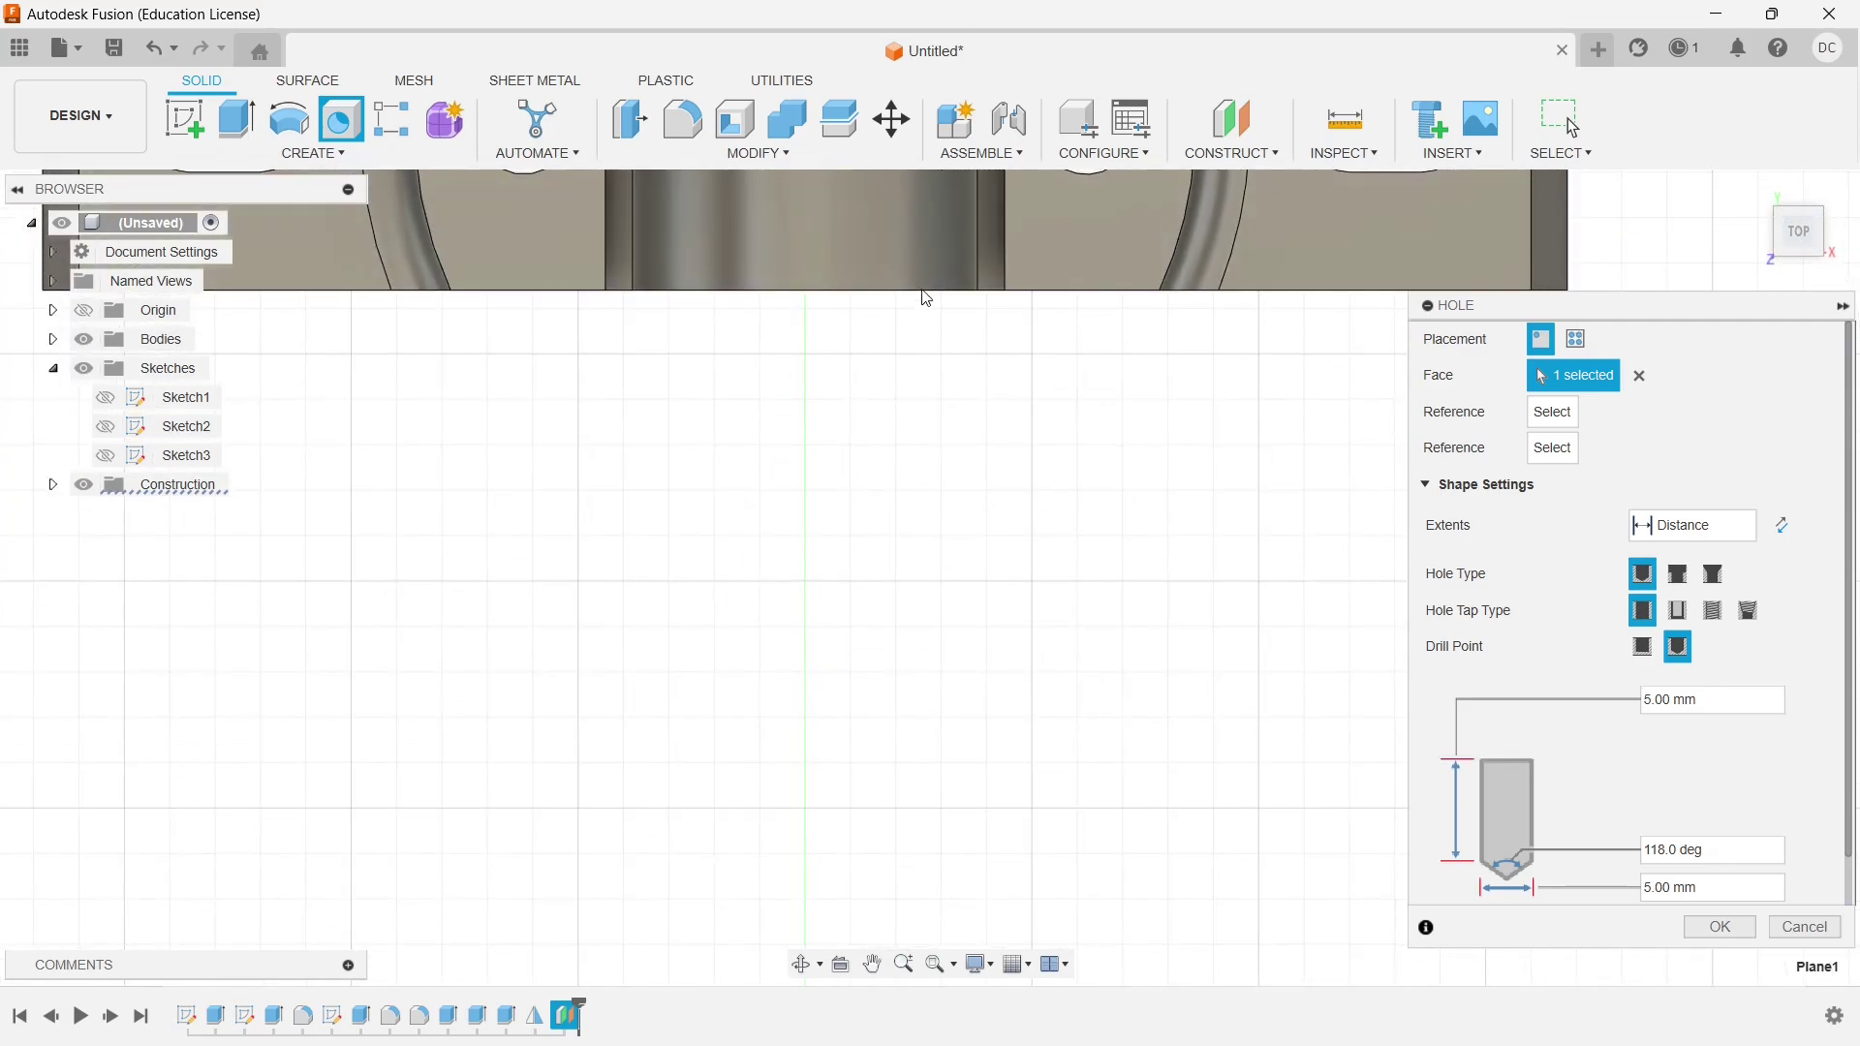
pyautogui.scroll(8, 927, 298)
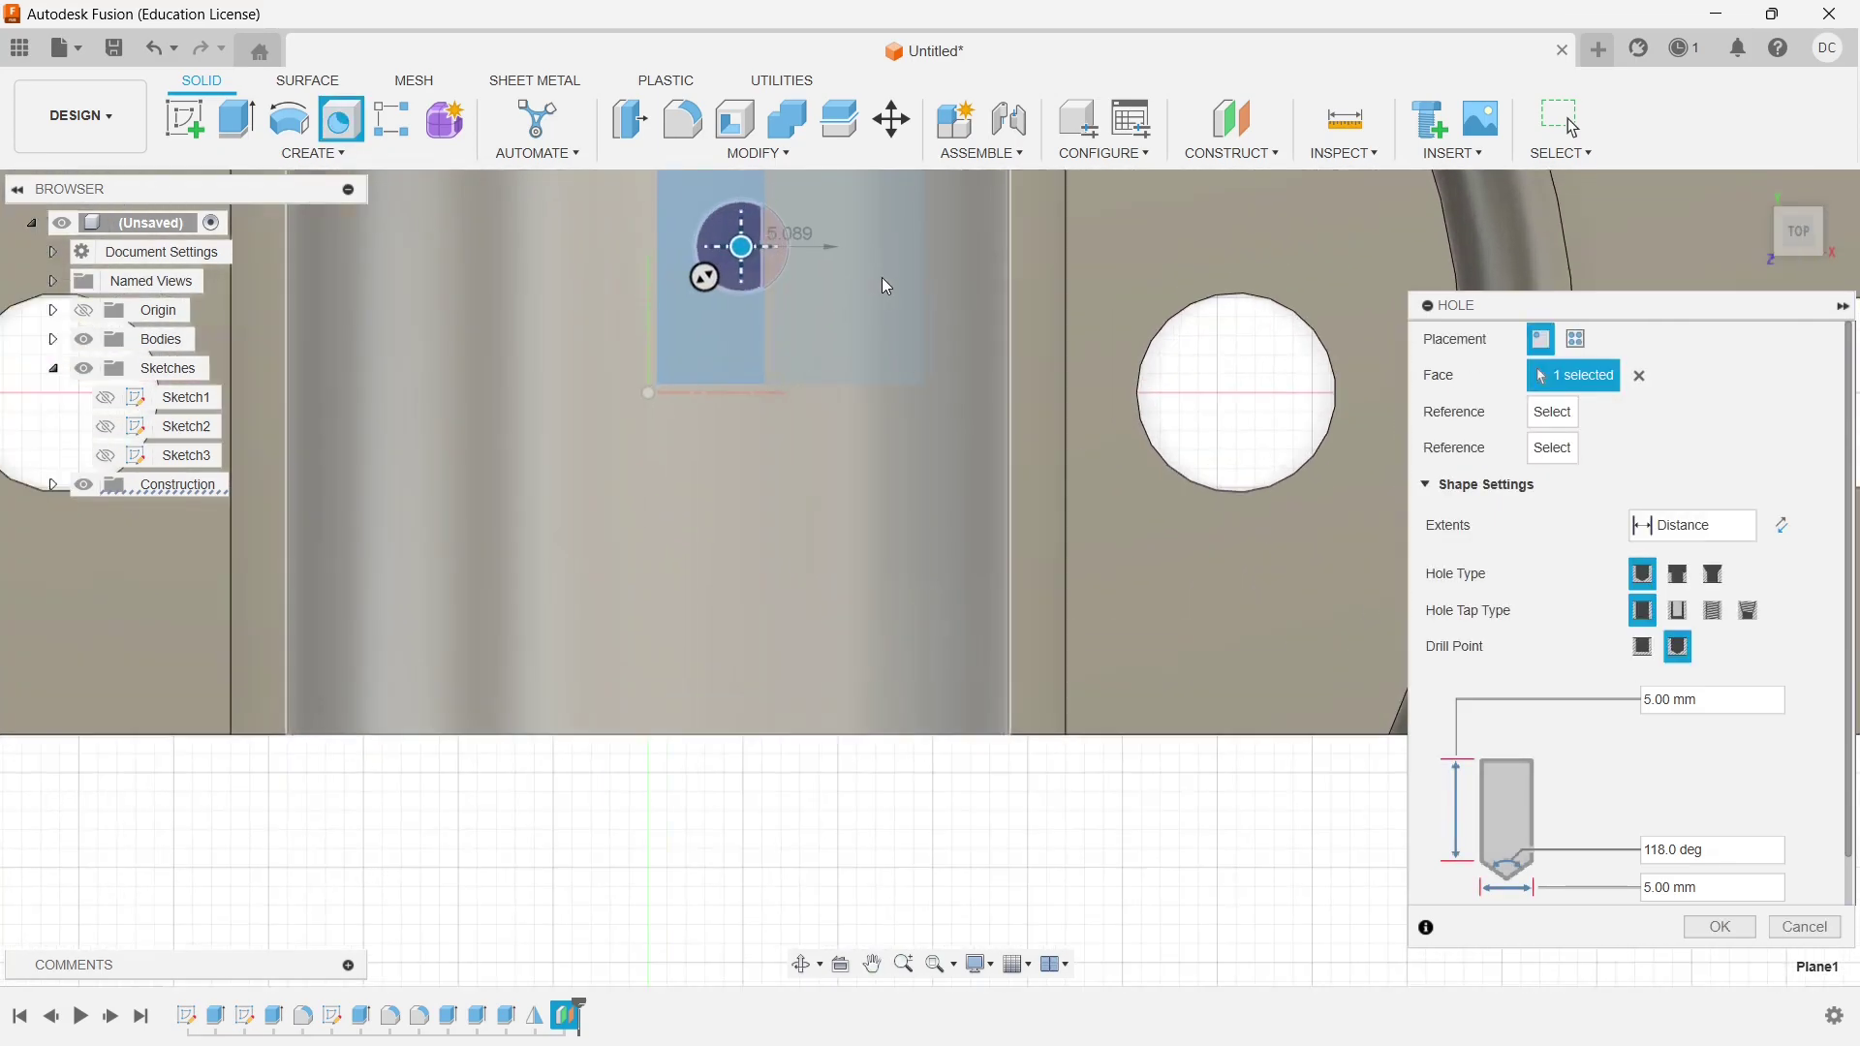
pyautogui.scroll(5, 885, 322)
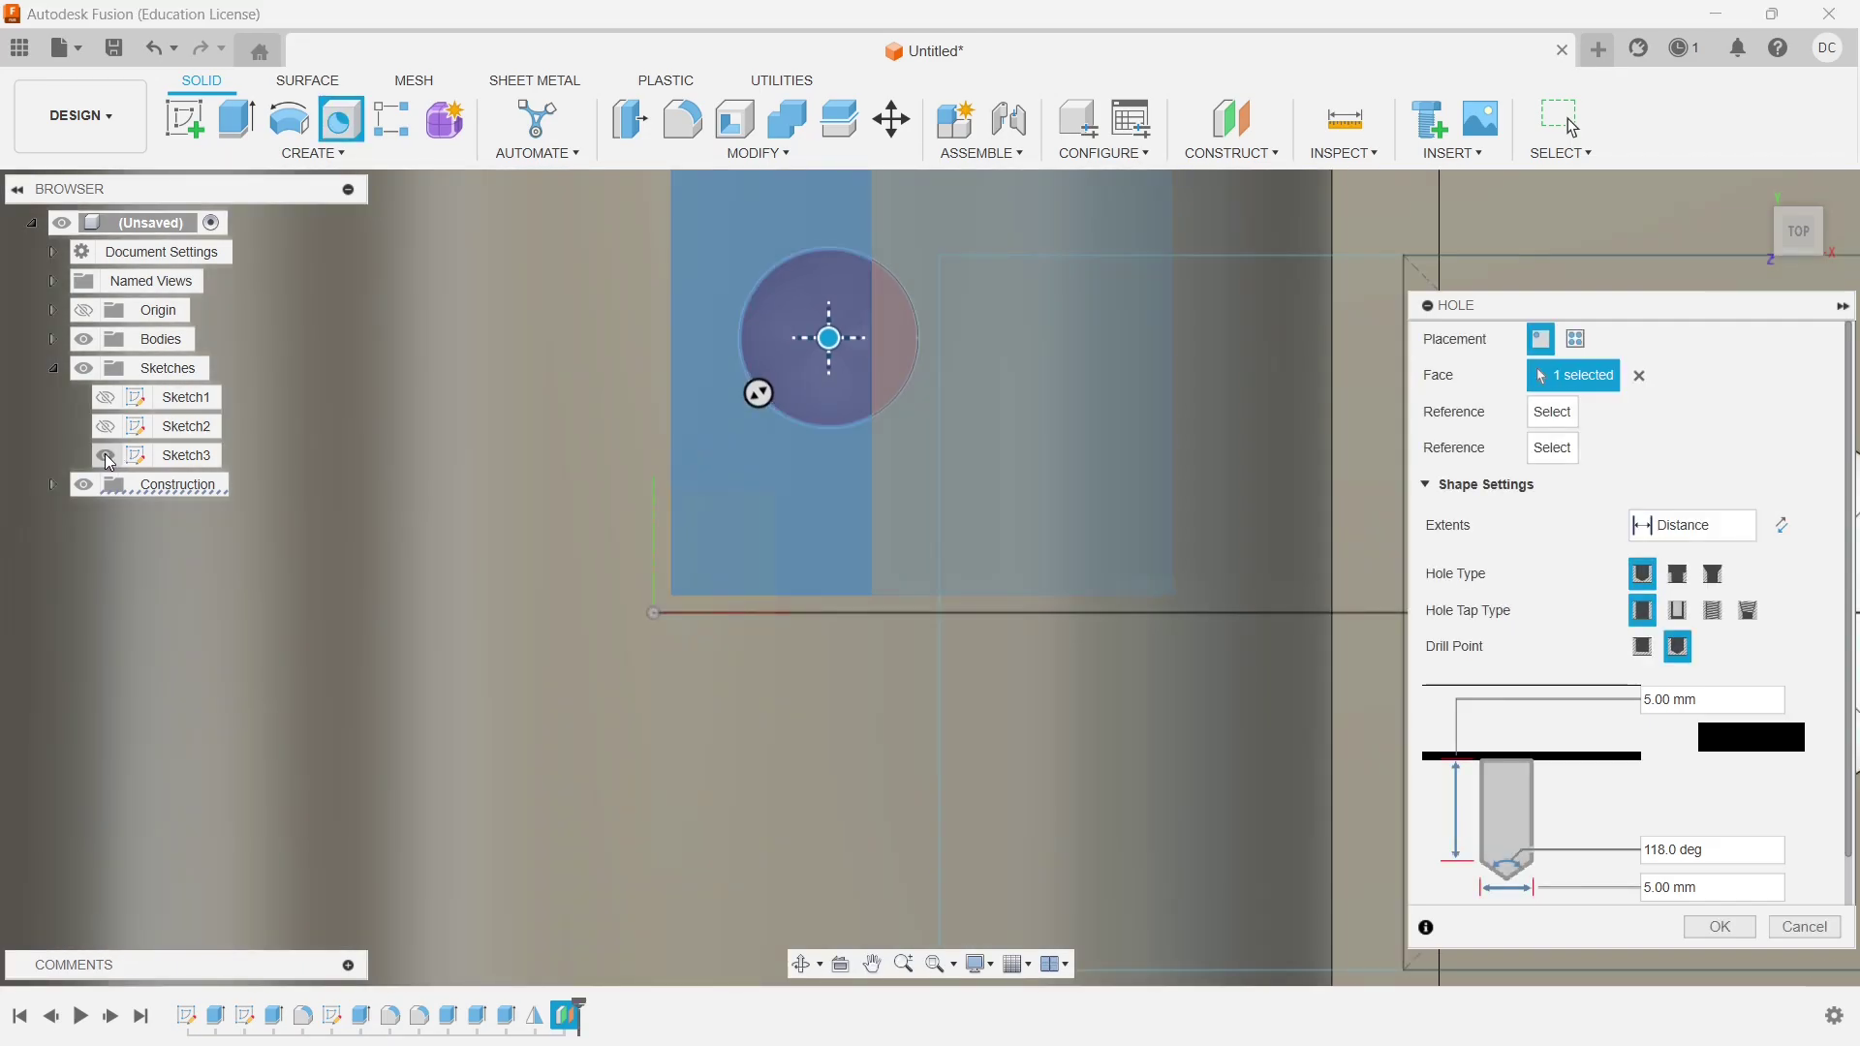
pyautogui.click(107, 457)
pyautogui.scroll(3, 829, 334)
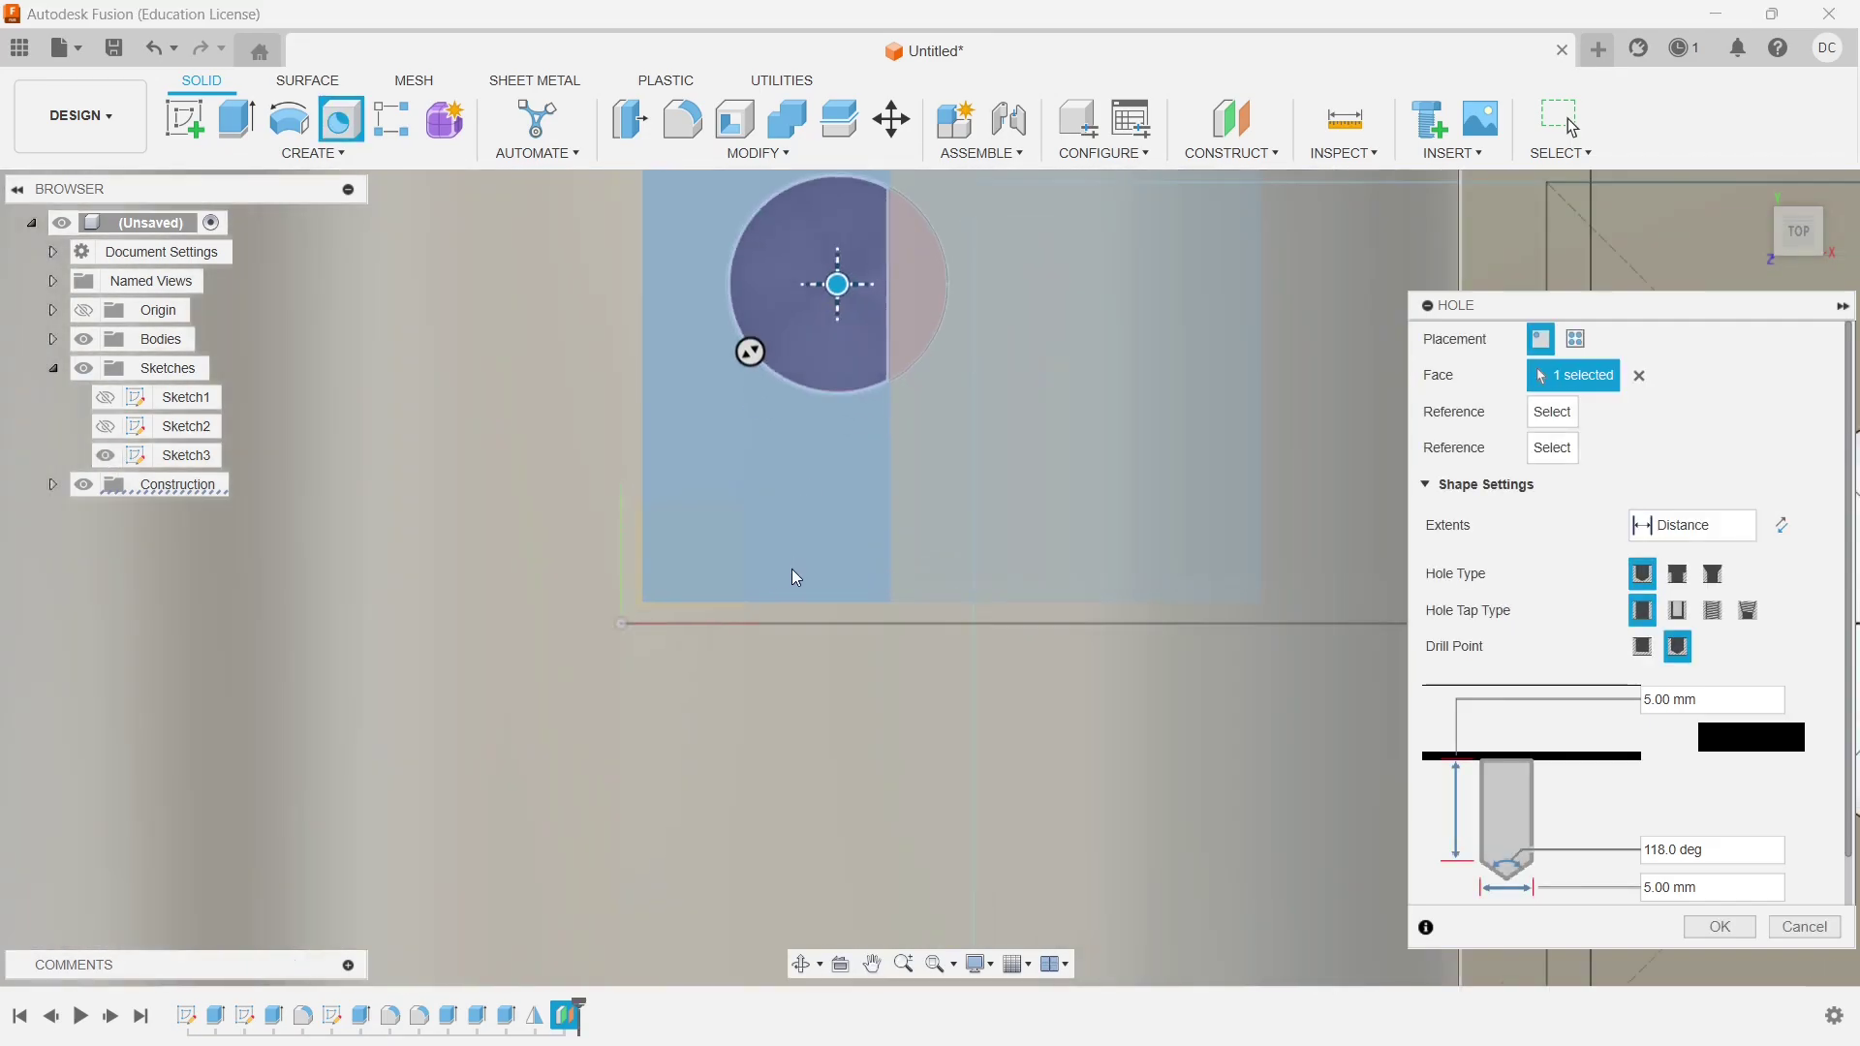
pyautogui.moveTo(826, 318); pyautogui.dragTo(573, 688)
pyautogui.scroll(6, 590, 677)
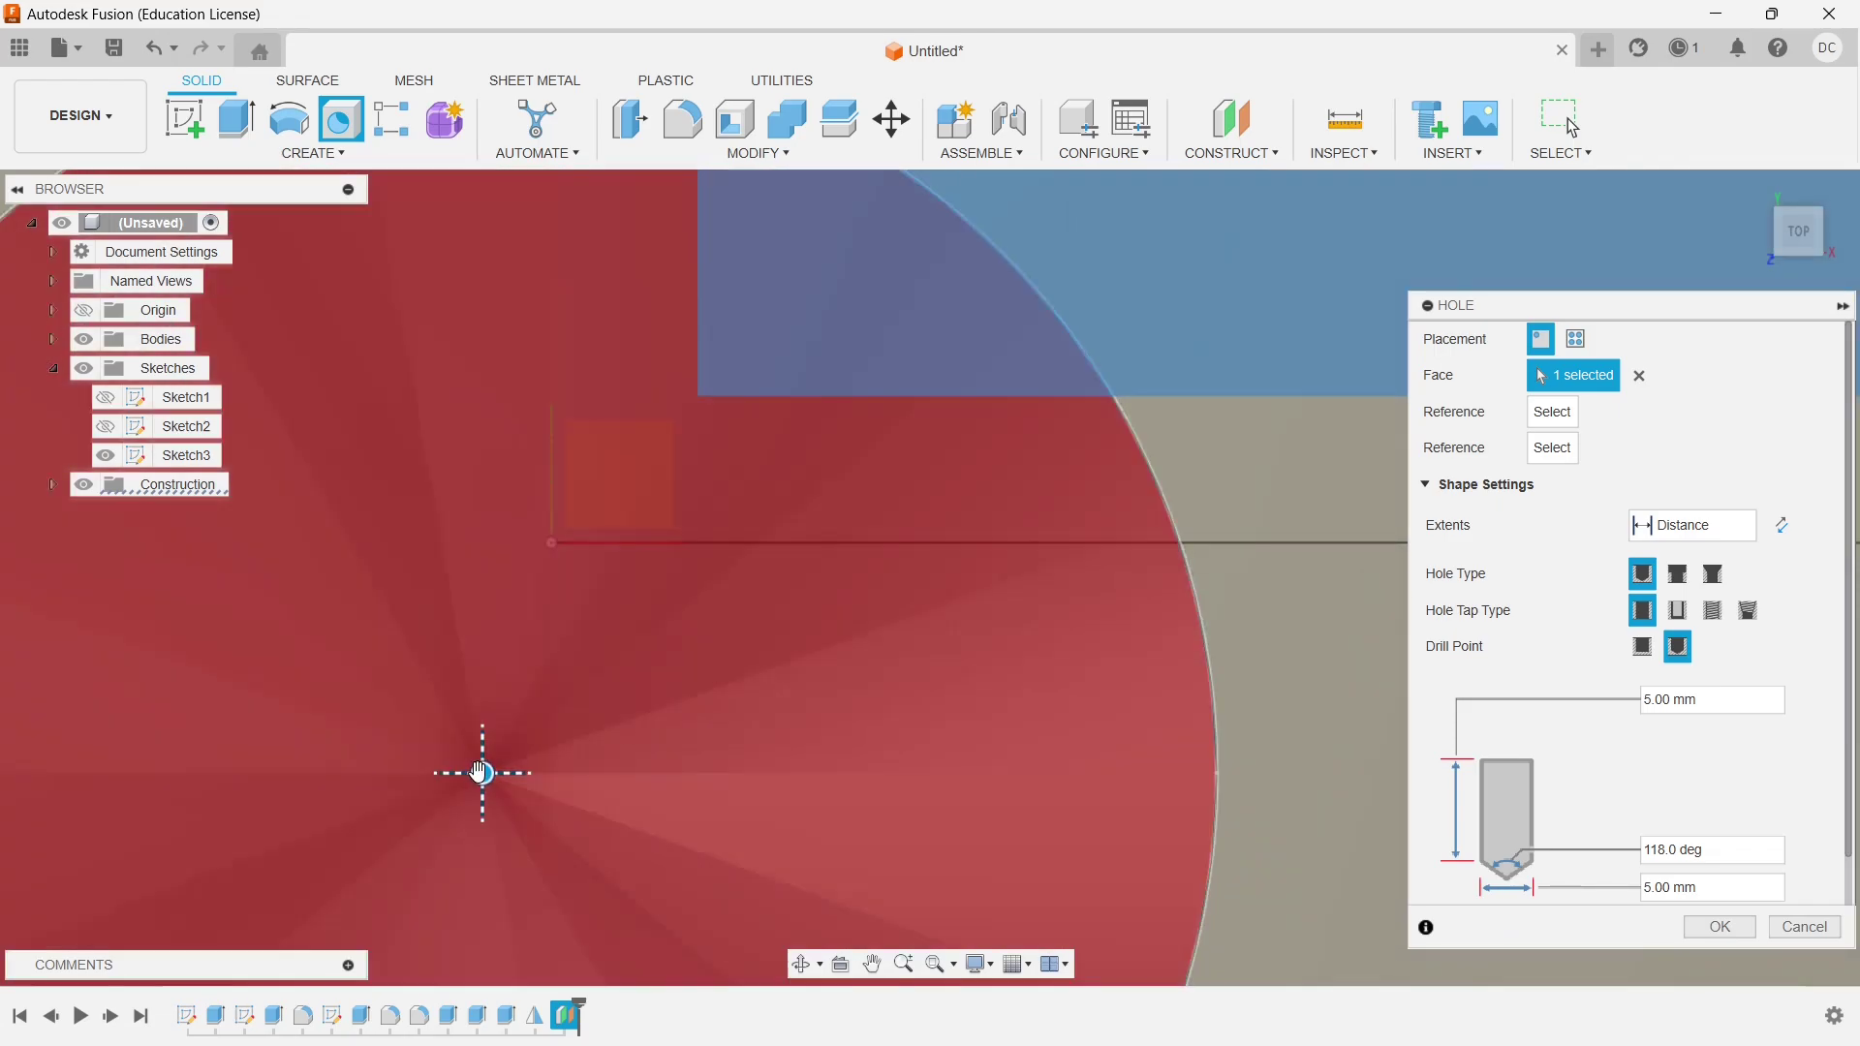
pyautogui.moveTo(480, 772); pyautogui.dragTo(556, 602)
pyautogui.scroll(3, 1083, 668)
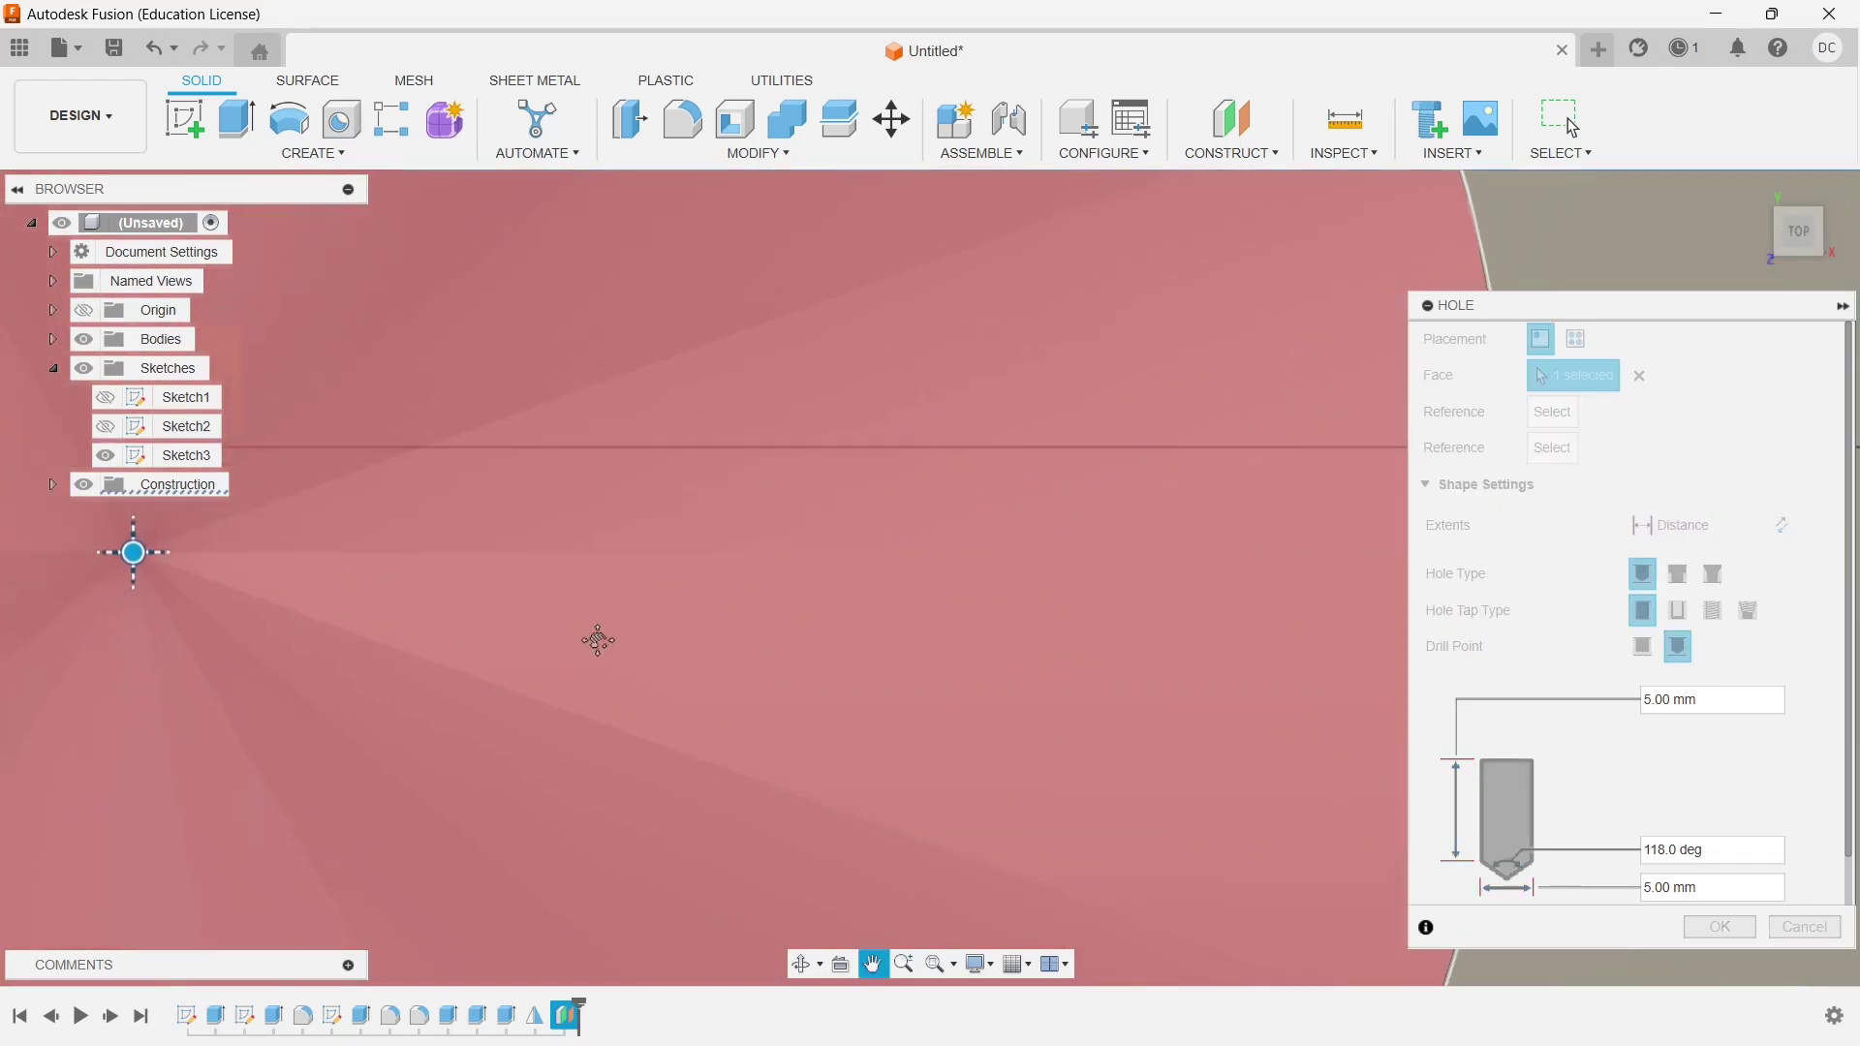
pyautogui.scroll(-10, 594, 639)
pyautogui.scroll(1, 1112, 610)
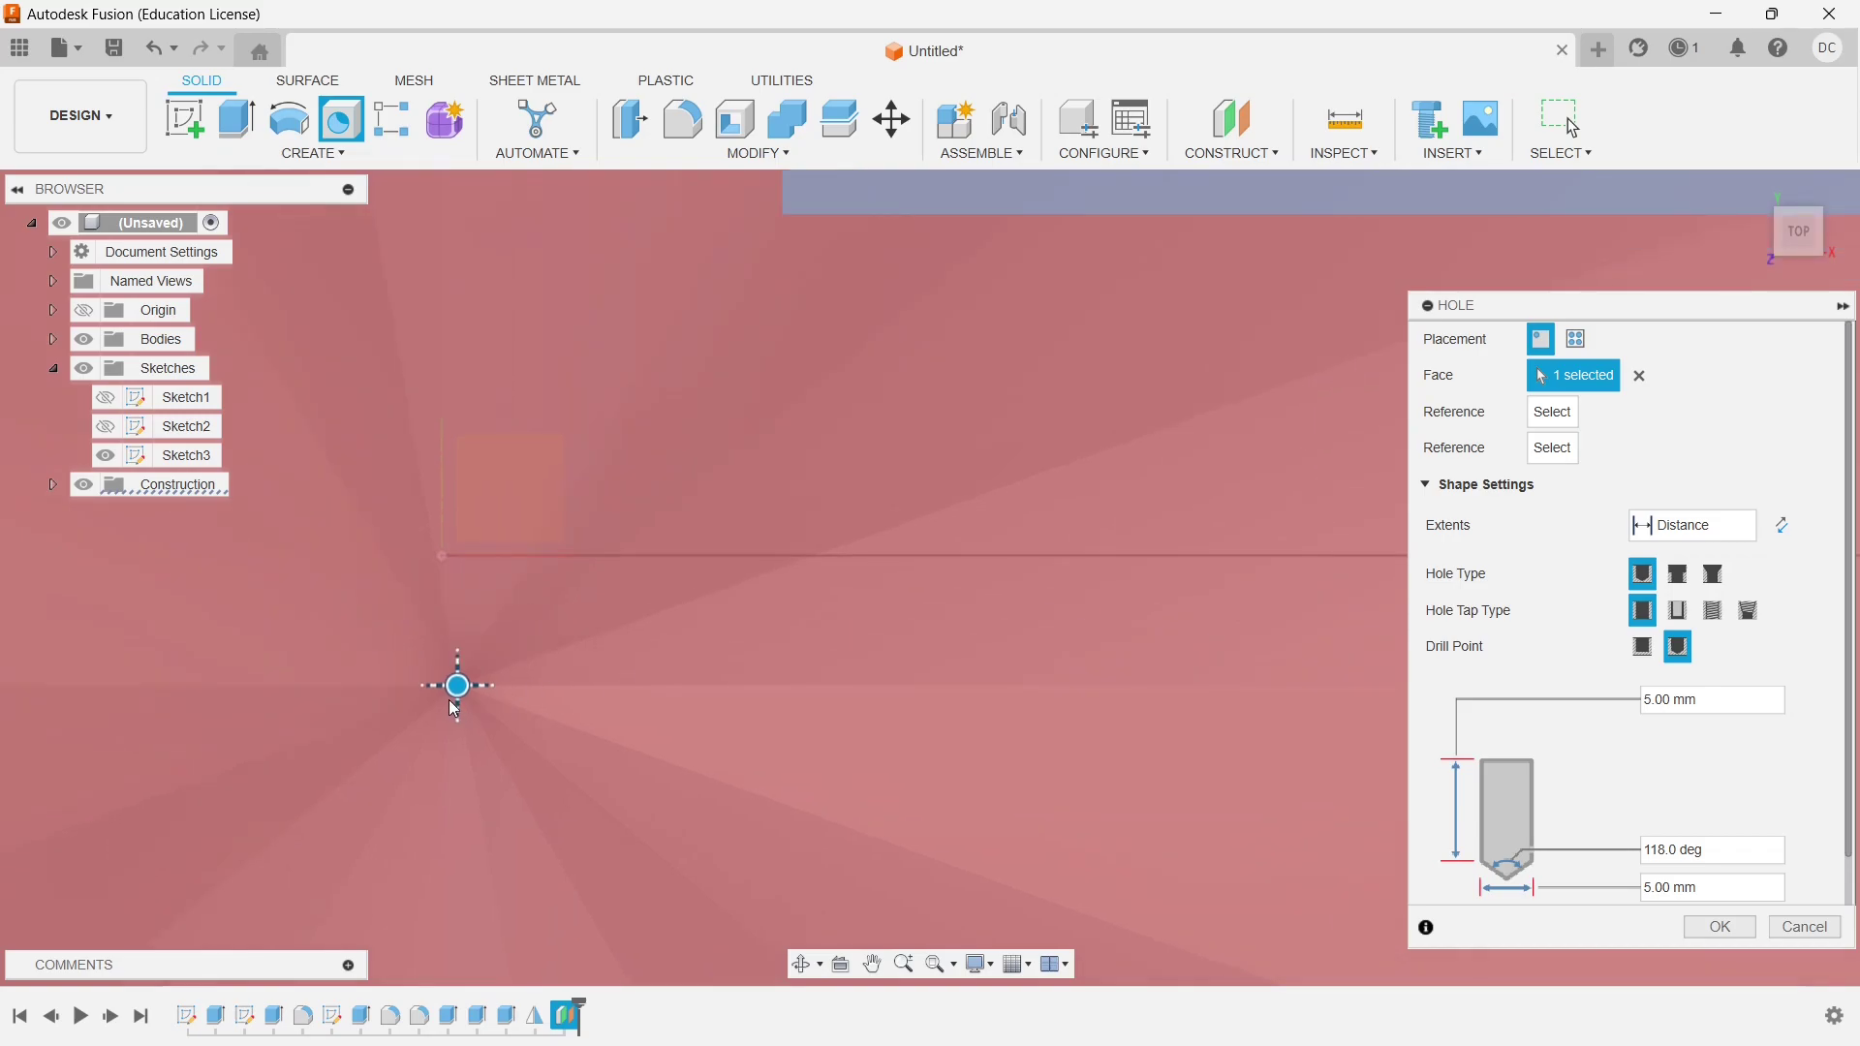
pyautogui.moveTo(455, 708); pyautogui.dragTo(441, 559)
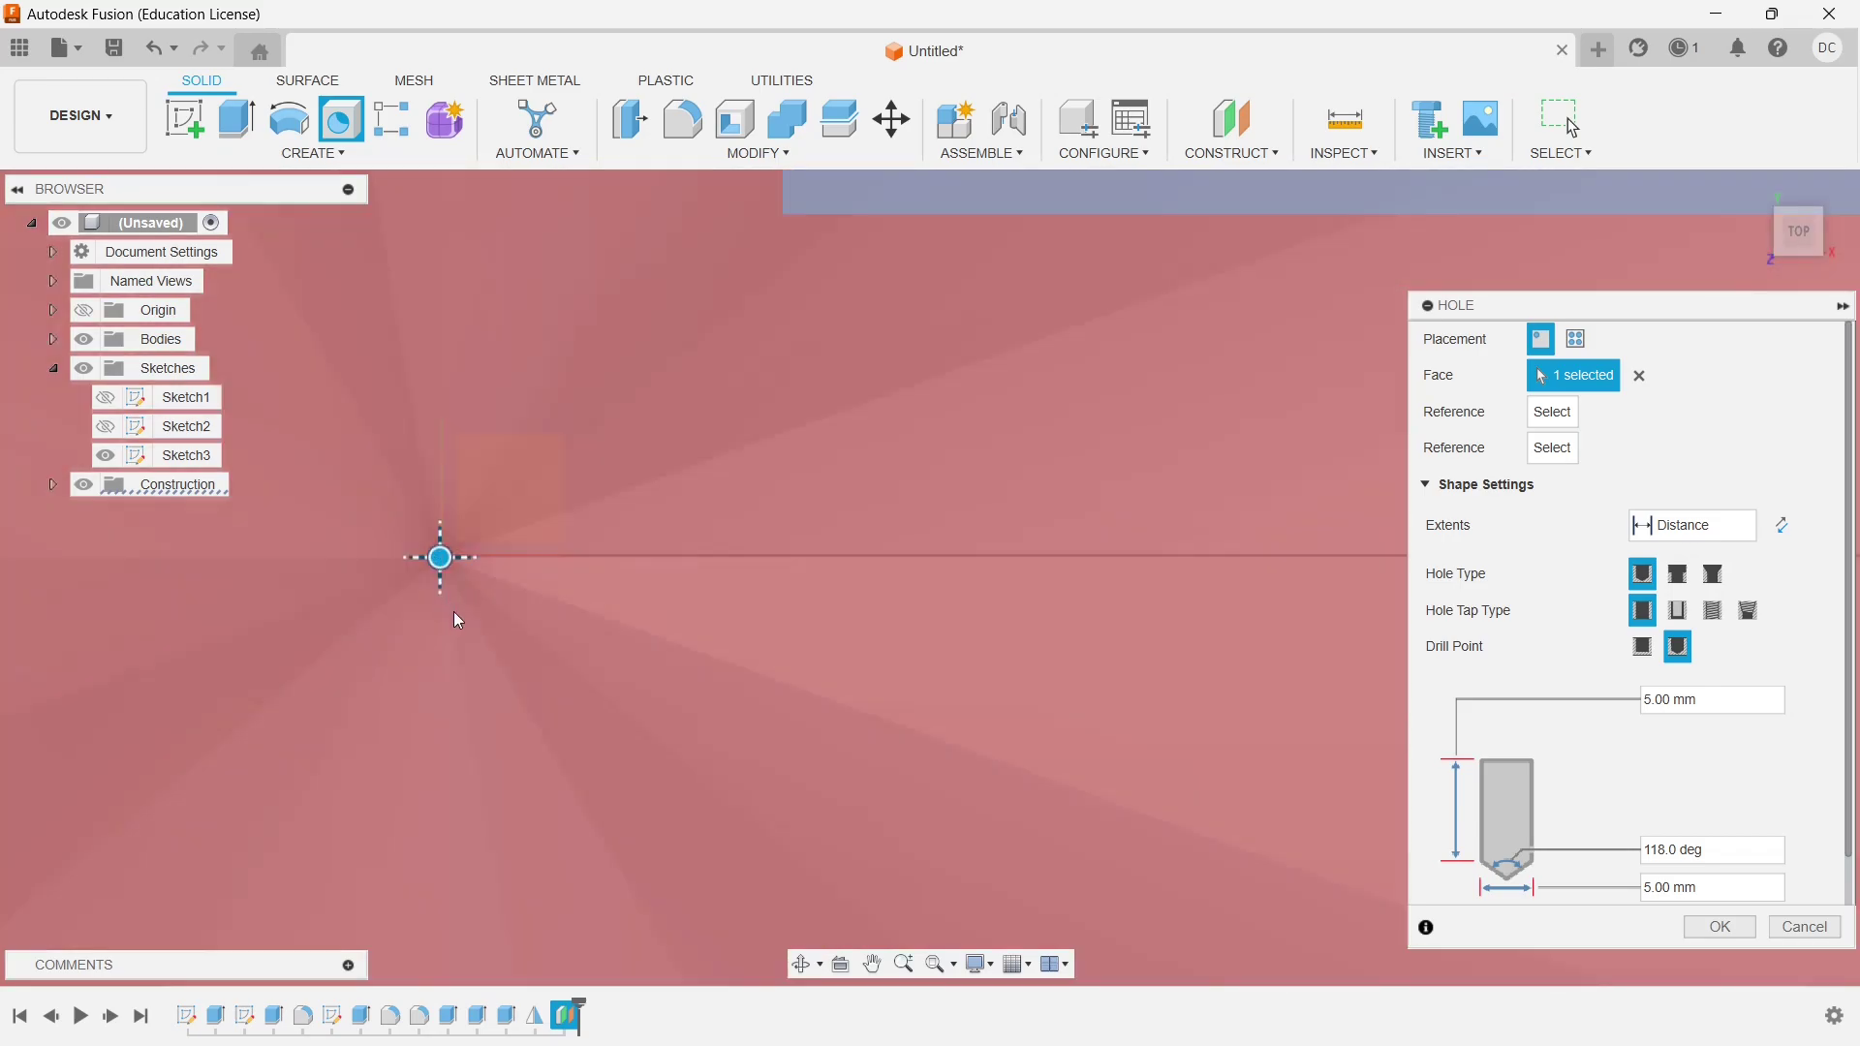
pyautogui.scroll(-8, 535, 598)
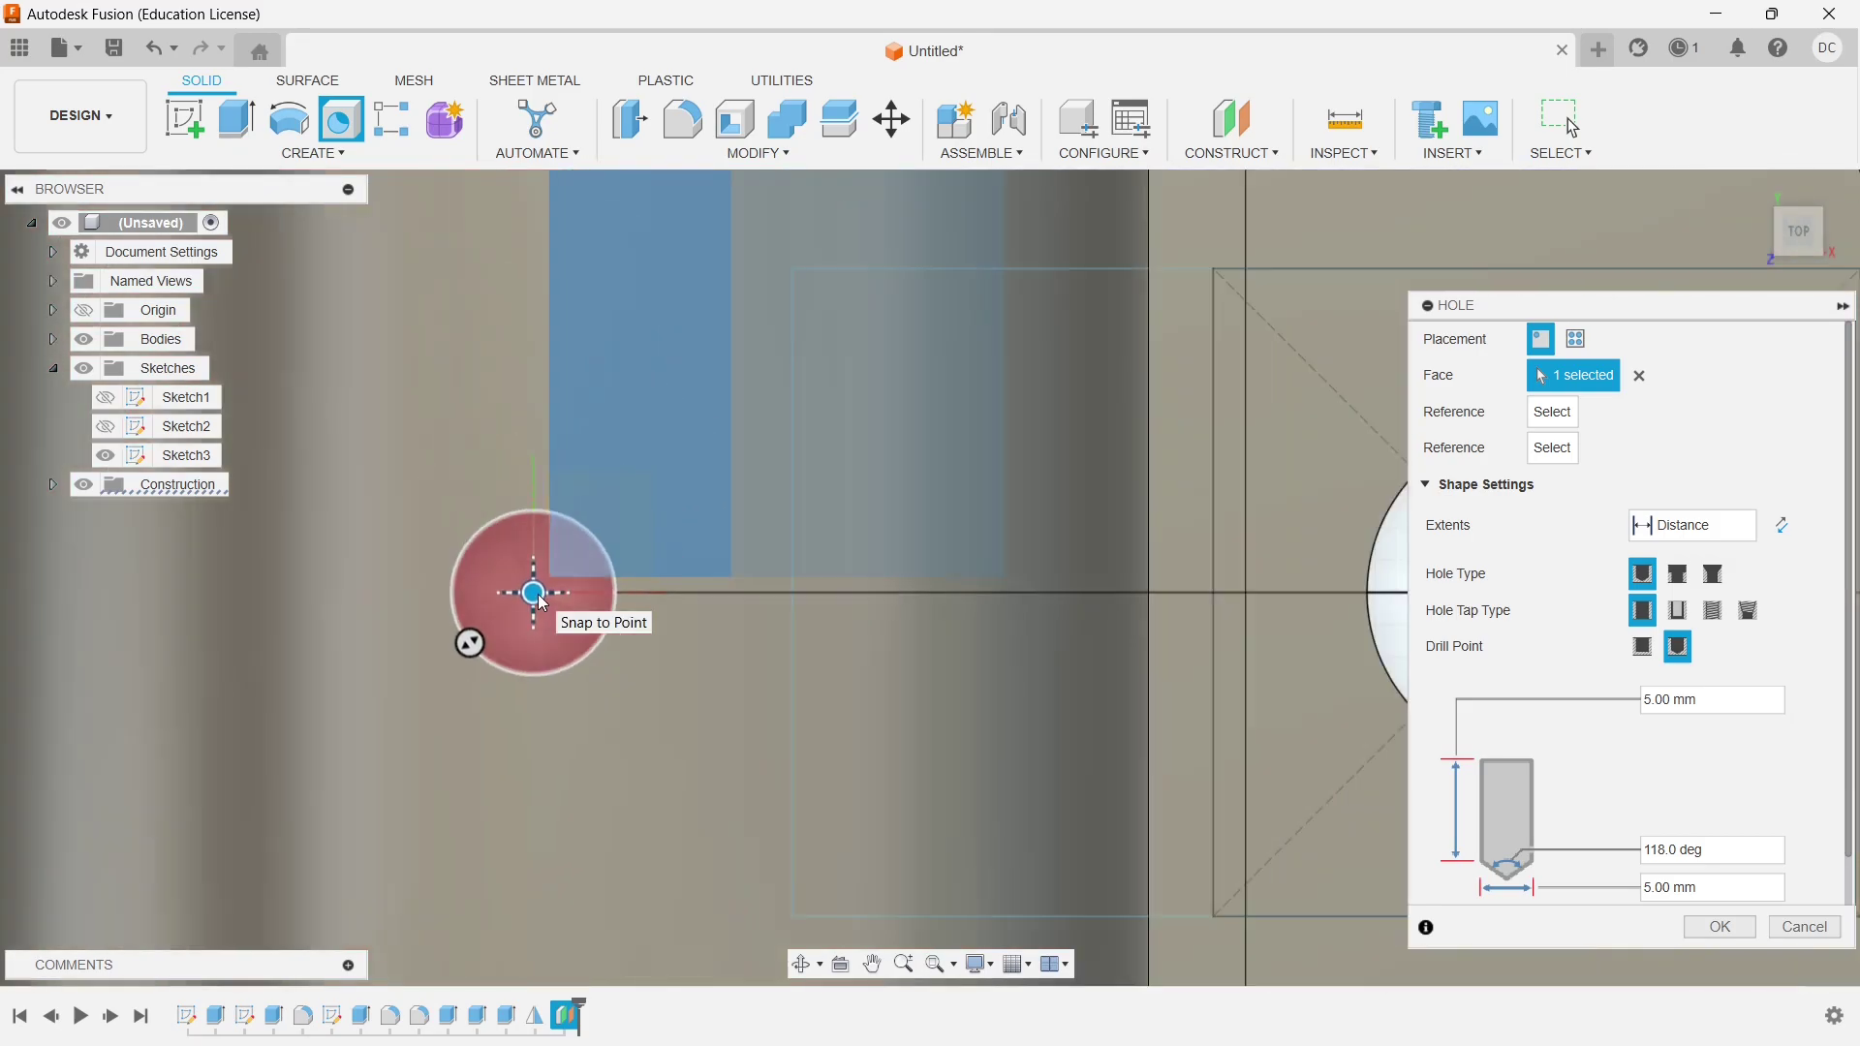
pyautogui.scroll(-2, 537, 600)
pyautogui.scroll(5, 527, 602)
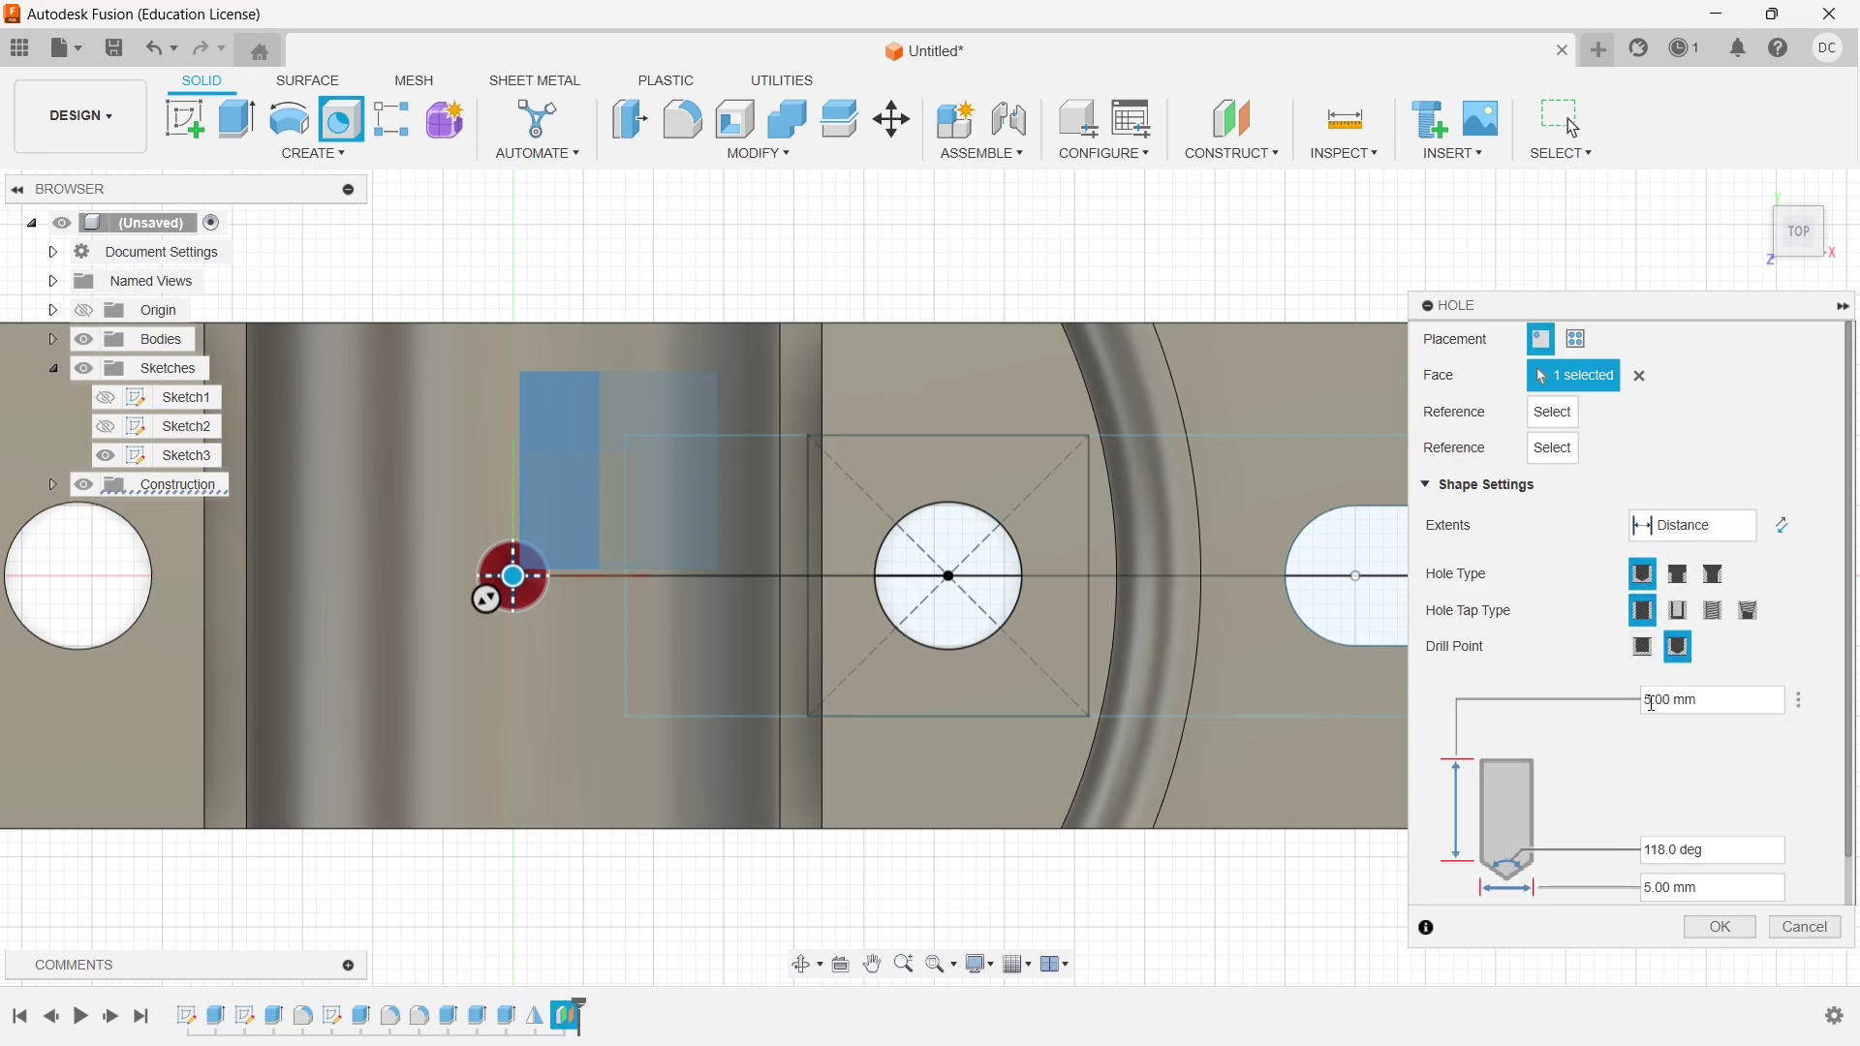
# Set the central hole's depth to 7 mm and diameter to 6 mm, and create the hole
pyautogui.click(1734, 694)
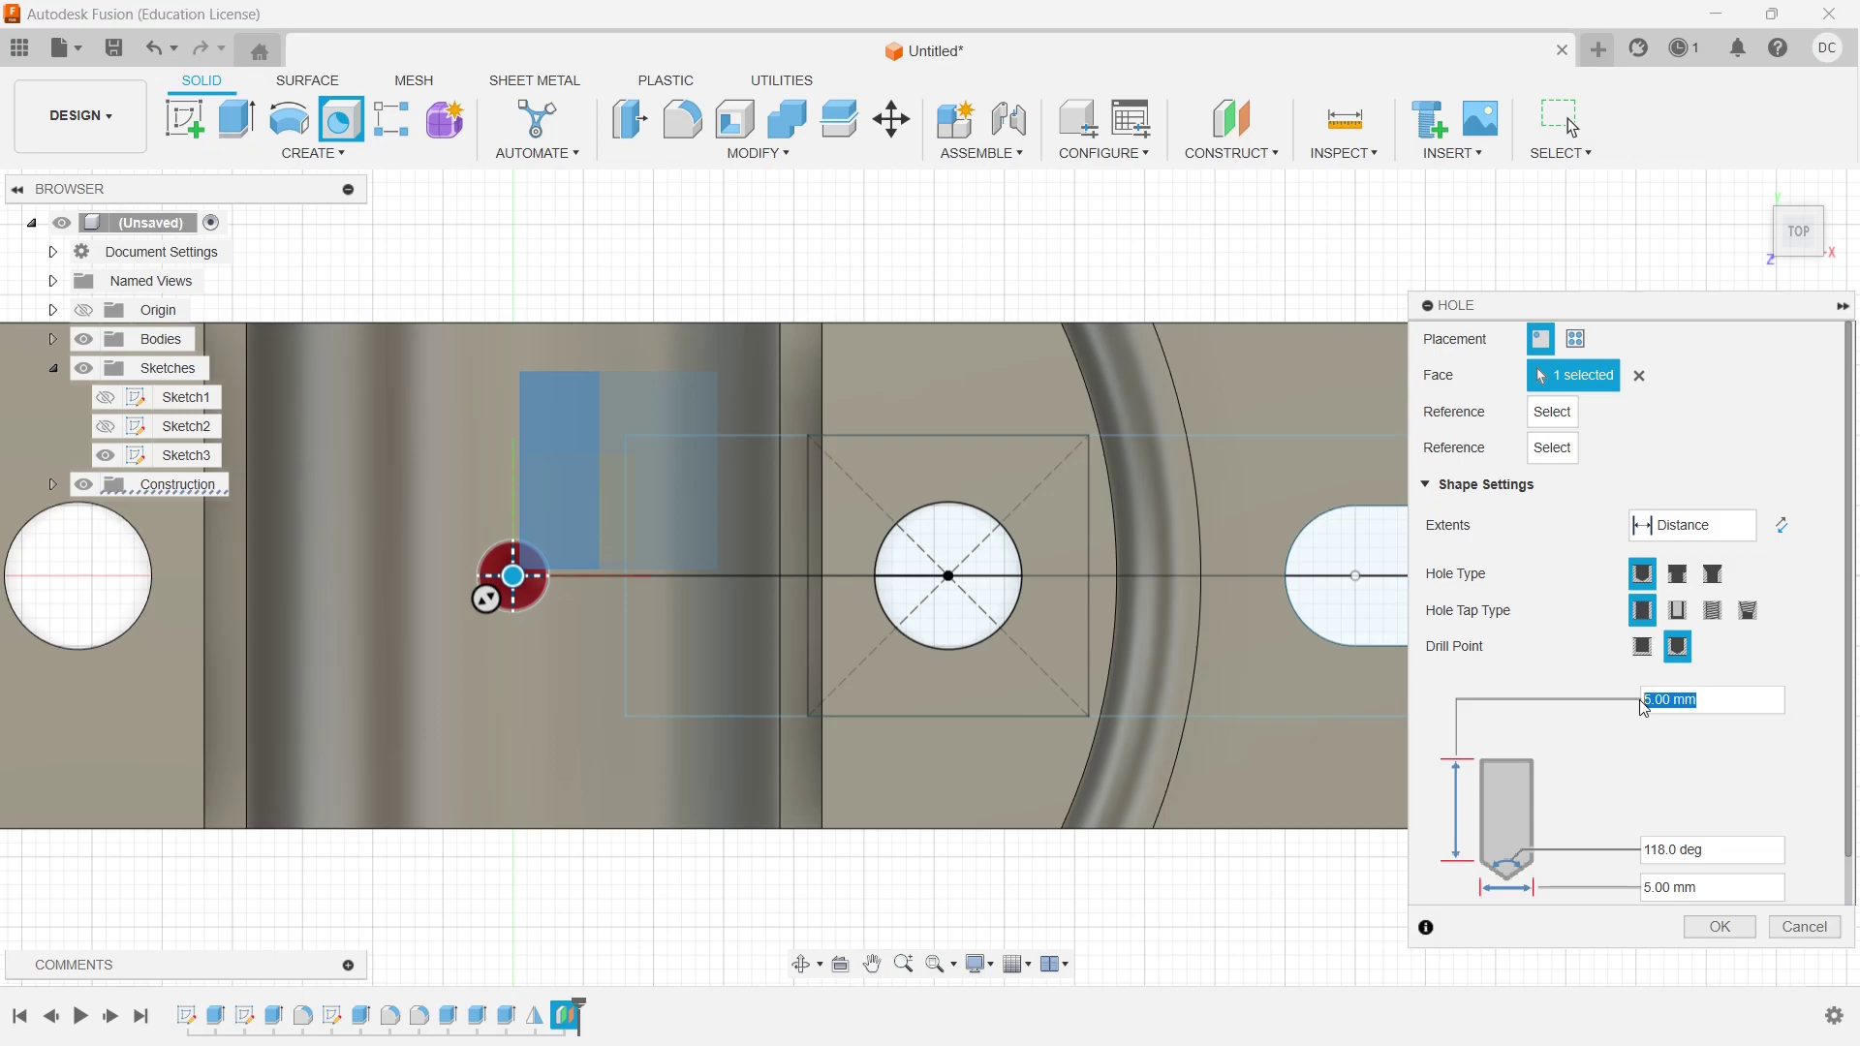
pyautogui.hotkey('alt', 'Tab')
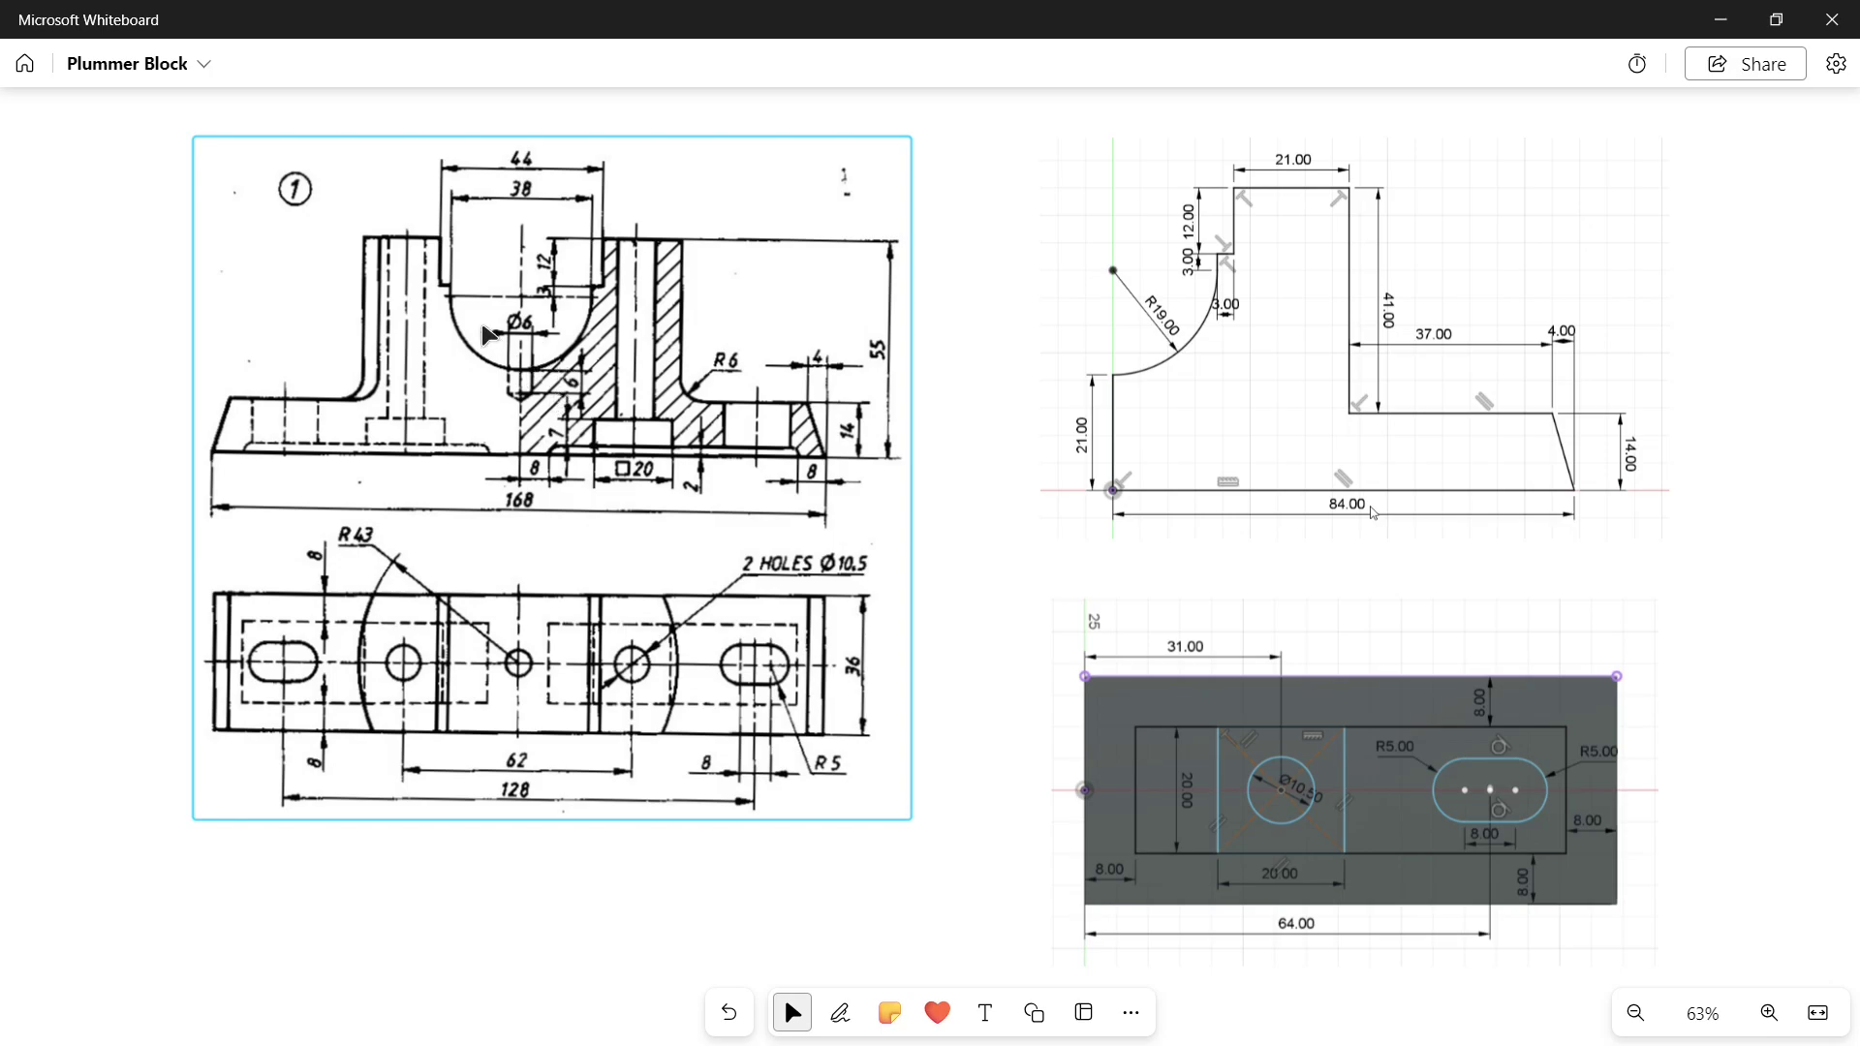
pyautogui.hotkey('alt', 'Tab')
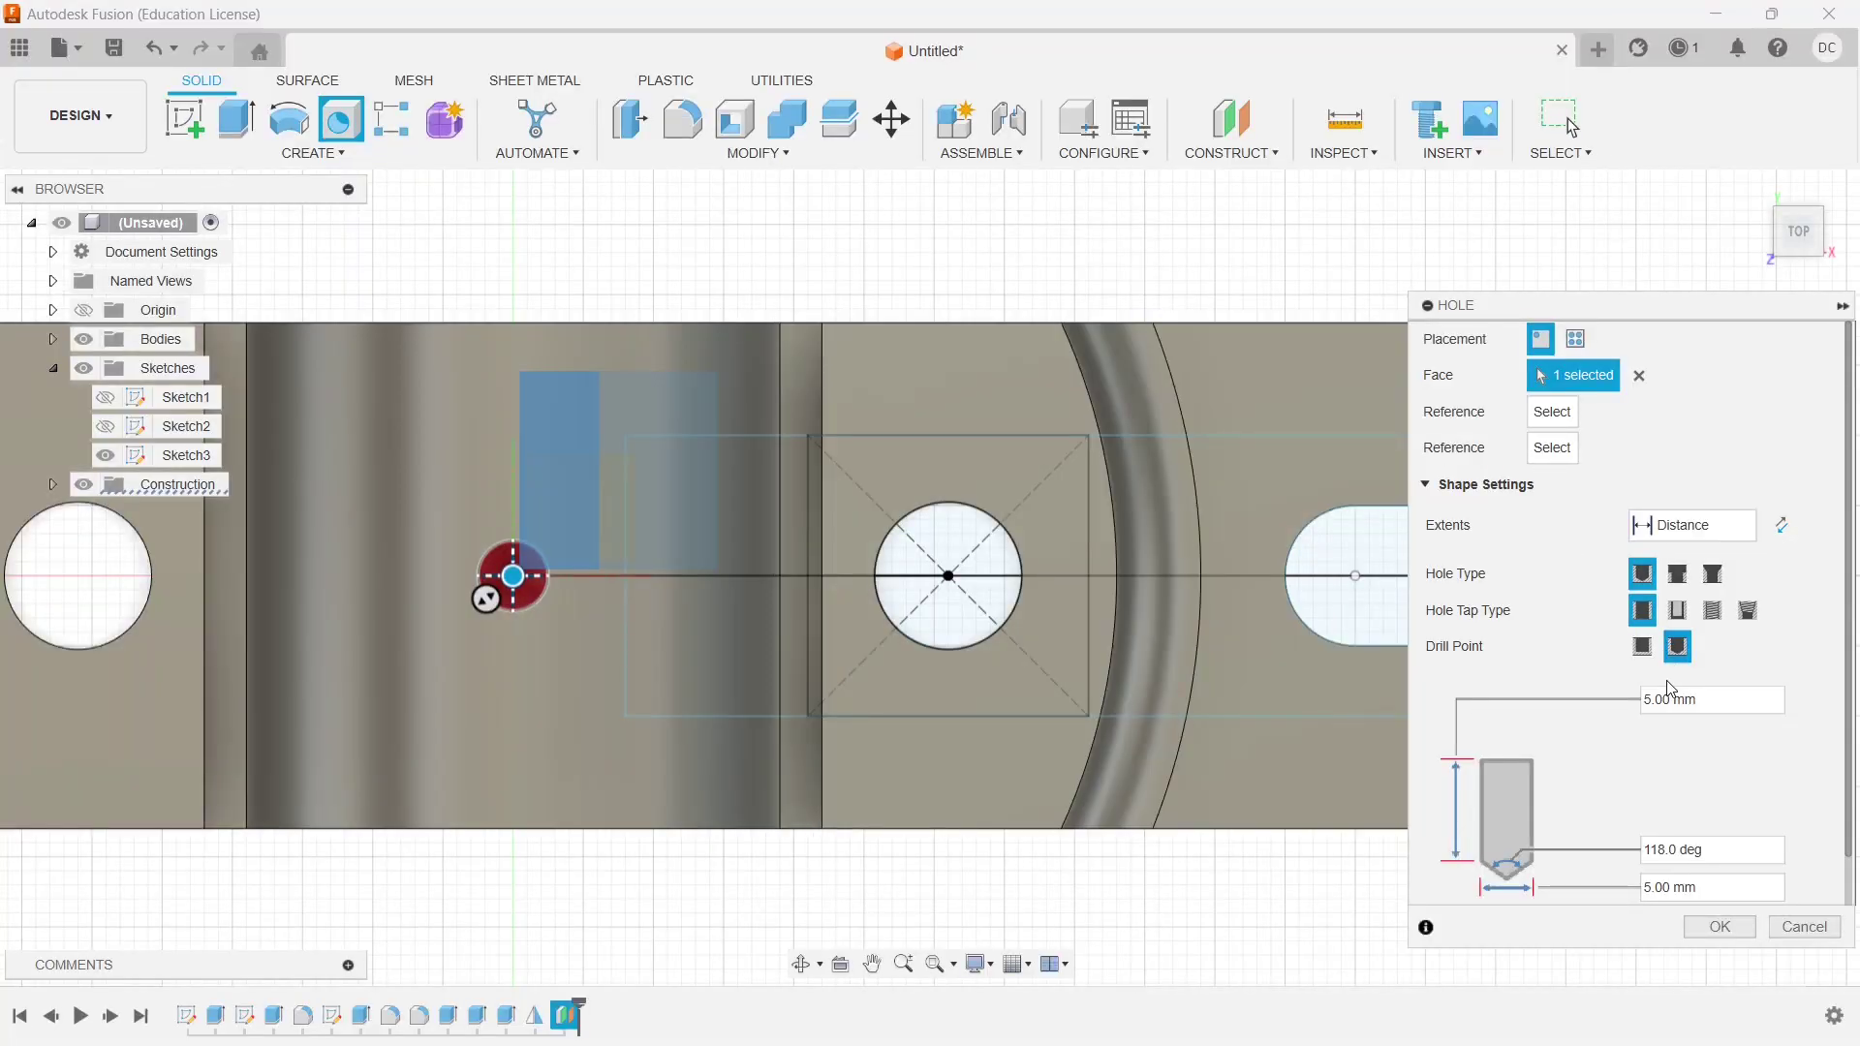
pyautogui.click(1700, 705)
pyautogui.write('7')
pyautogui.press('Tab')
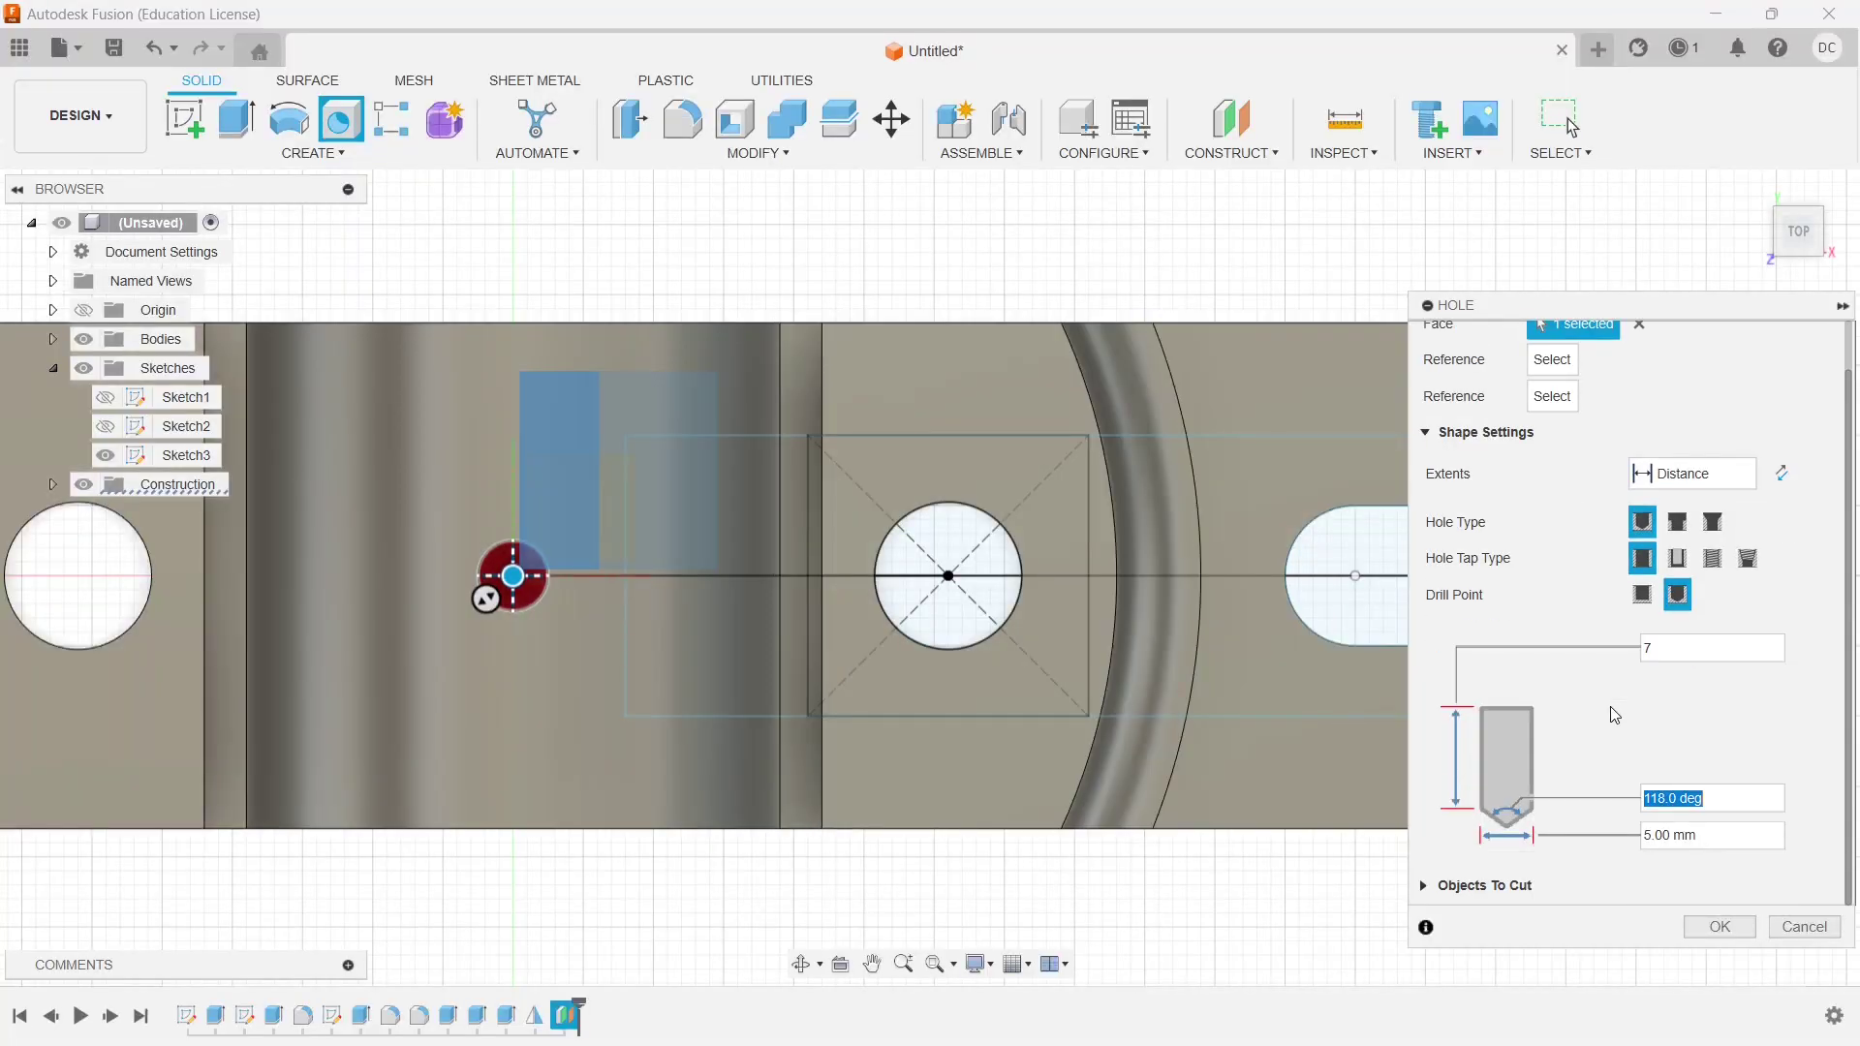
pyautogui.click(1737, 844)
pyautogui.write('6')
pyautogui.press('Tab')
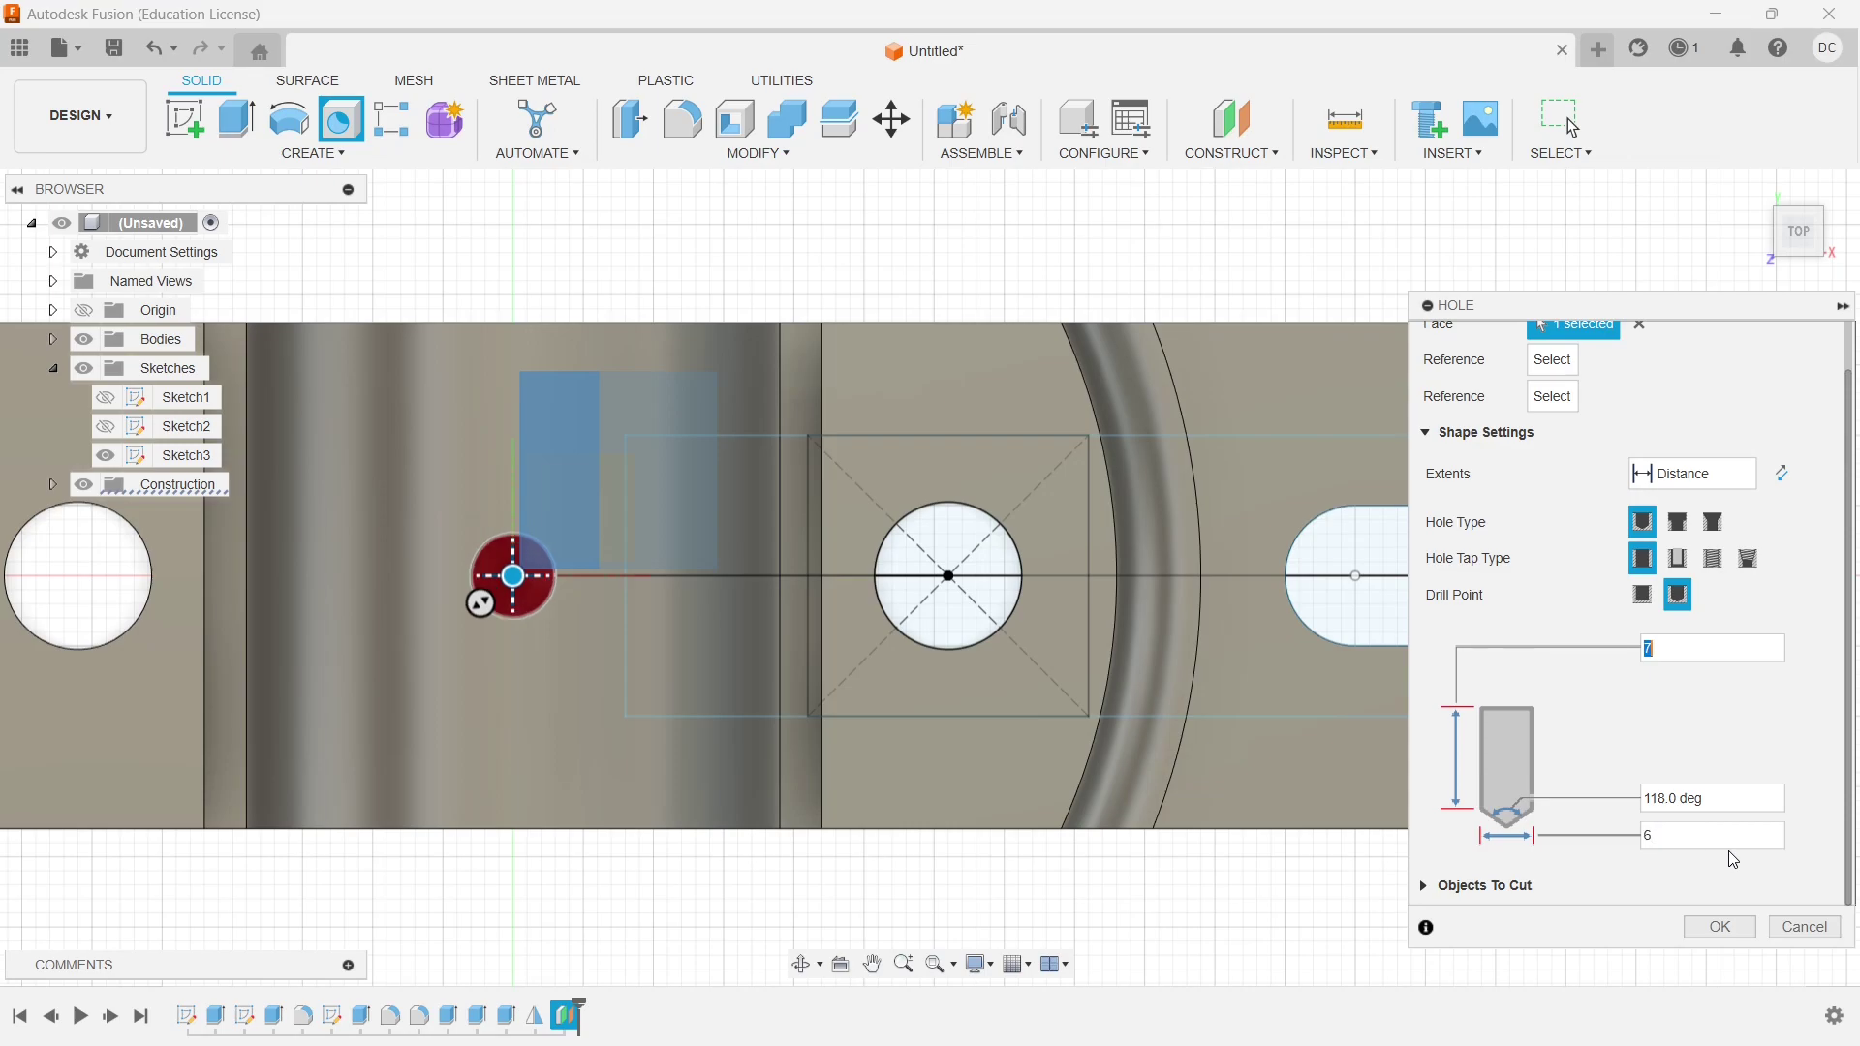
pyautogui.click(1720, 924)
# Inspect the drilled body from several angles and examine the parts list of the full plummer block drawing in Microsoft Whiteboard
pyautogui.scroll(-2, 1193, 707)
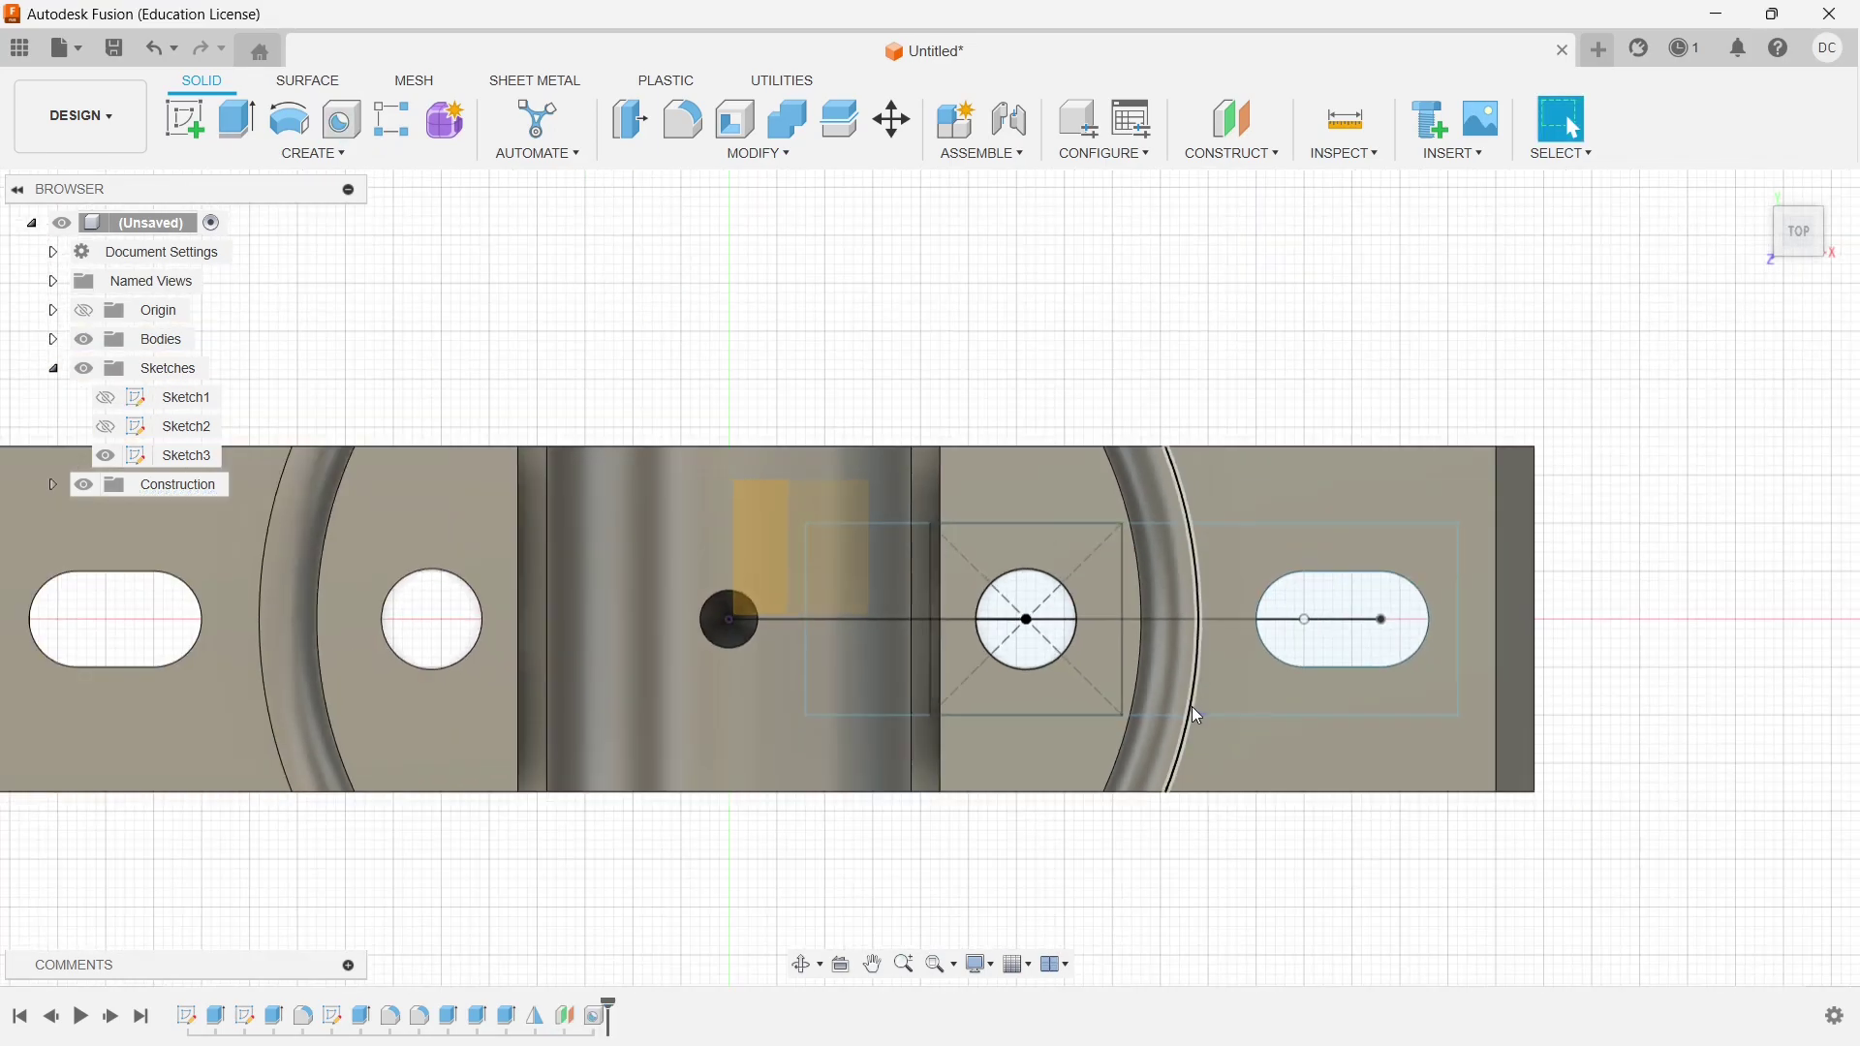
pyautogui.scroll(-1, 1197, 715)
pyautogui.moveTo(1230, 765)
pyautogui.keyDown('shift'); pyautogui.mouseDown(button='middle')
pyautogui.moveTo(1201, 824)
pyautogui.moveTo(1240, 740)
pyautogui.mouseUp(button='middle'); pyautogui.keyUp('shift')
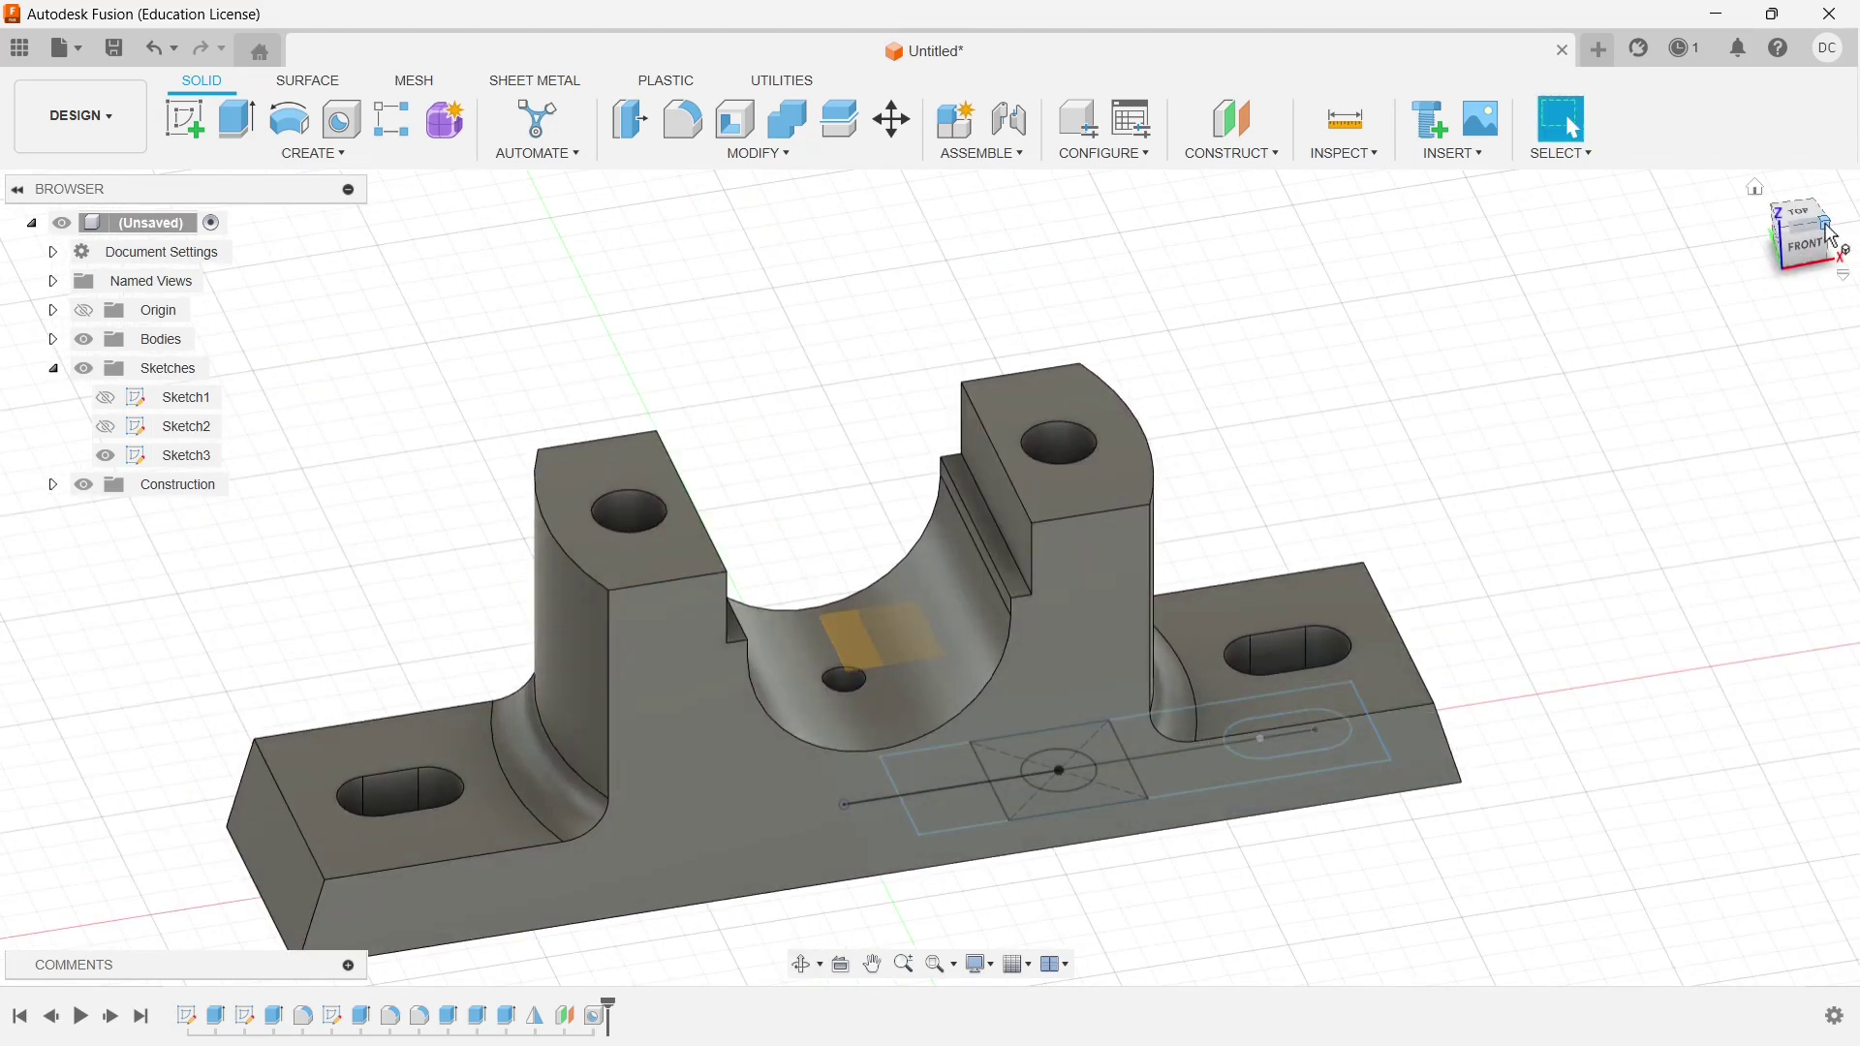
pyautogui.moveTo(1830, 235); pyautogui.dragTo(1630, 453)
pyautogui.moveTo(1462, 618); pyautogui.dragTo(1411, 539)
pyautogui.press('Escape')
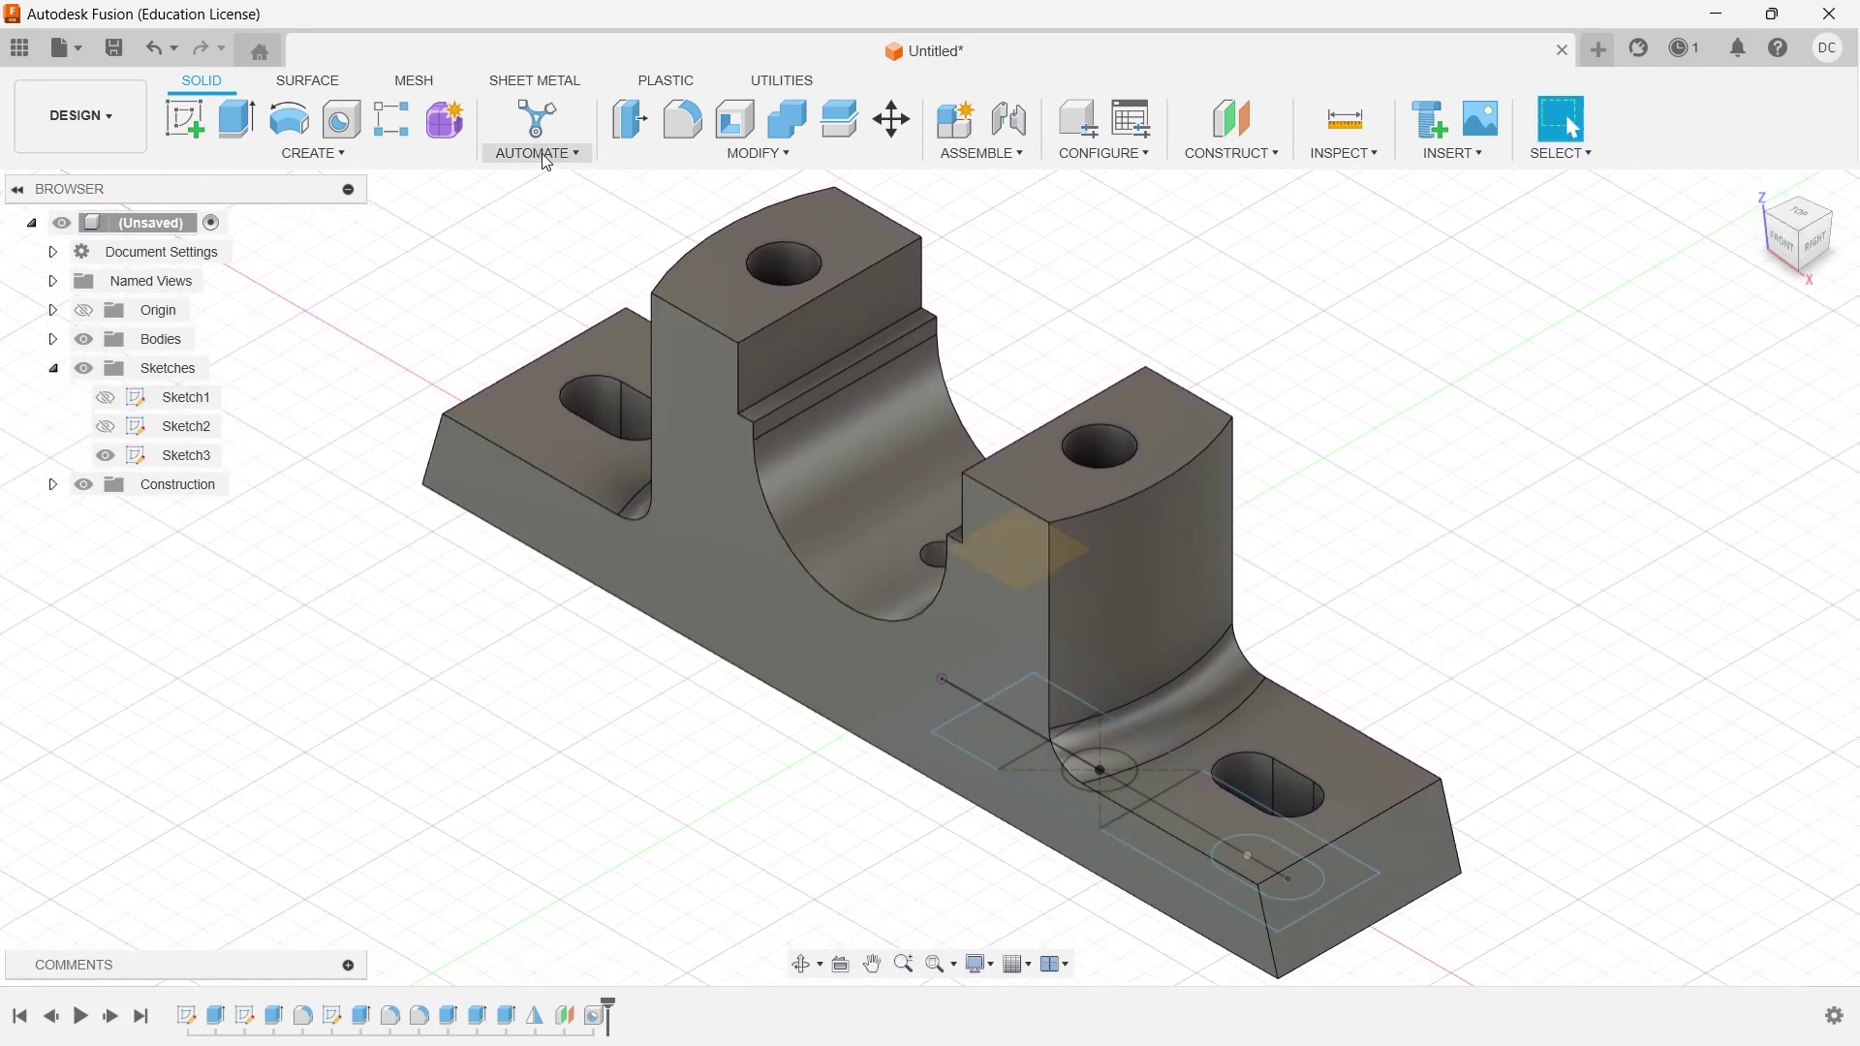
pyautogui.hotkey('alt', 'Tab')
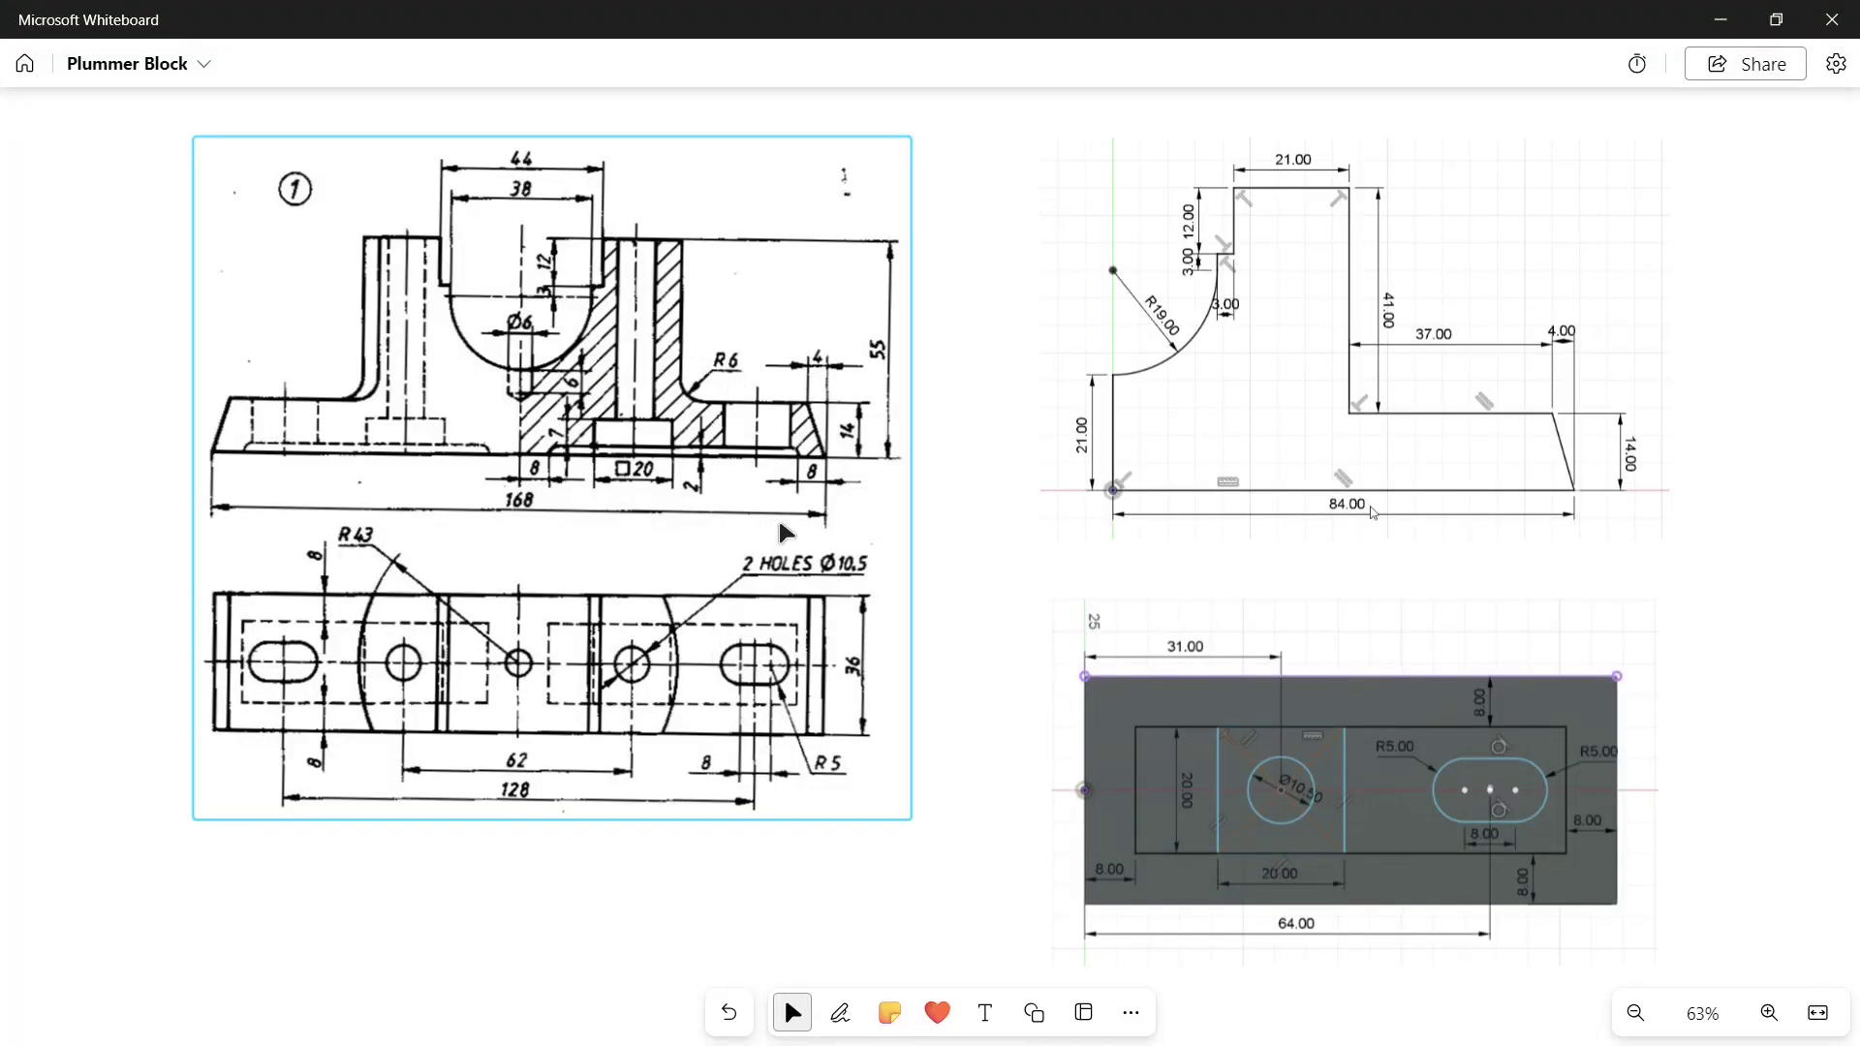
pyautogui.moveTo(33, 822)
pyautogui.mouseDown()
pyautogui.moveTo(435, 690)
pyautogui.moveTo(1589, 664)
pyautogui.moveTo(1727, 787)
pyautogui.mouseUp()
pyautogui.click(1333, 788)
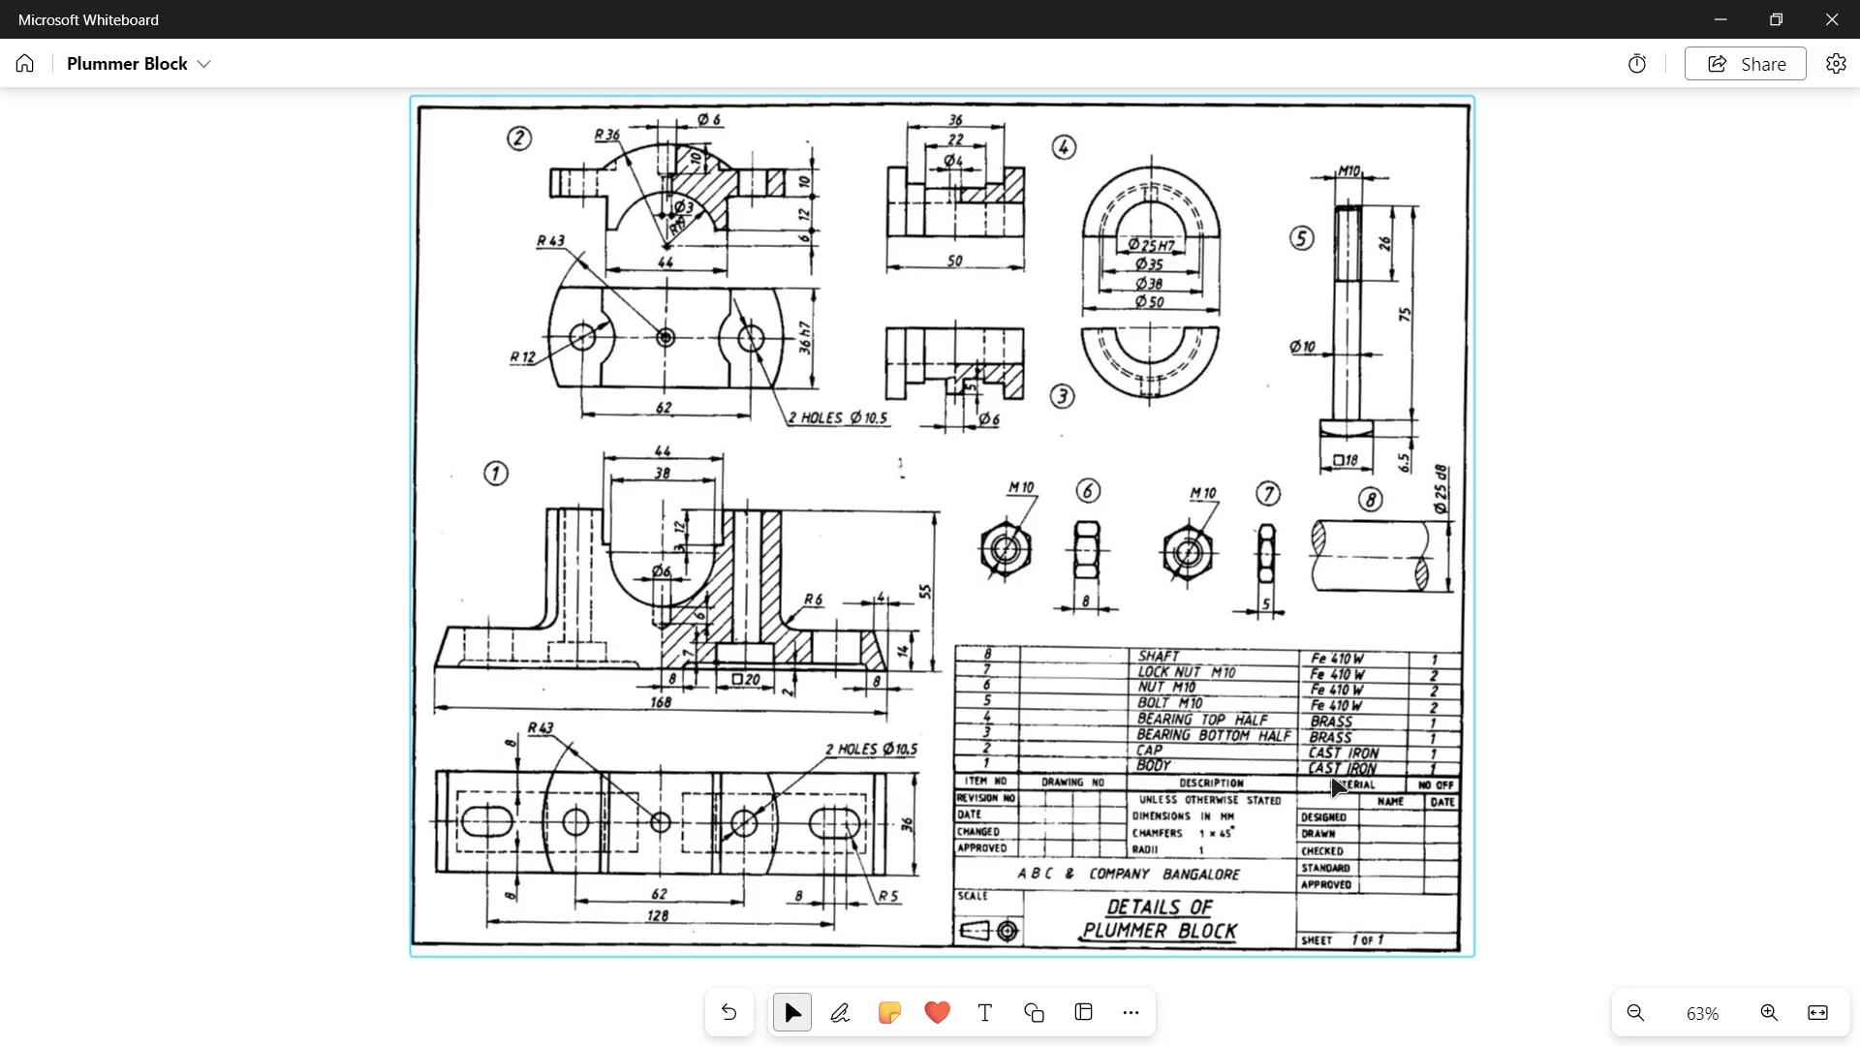
# Switch back to Fusion and assign the Iron, Cast physical material from the Fusion Material Library's metals to the plummer block body
pyautogui.hotkey('alt', 'Tab')
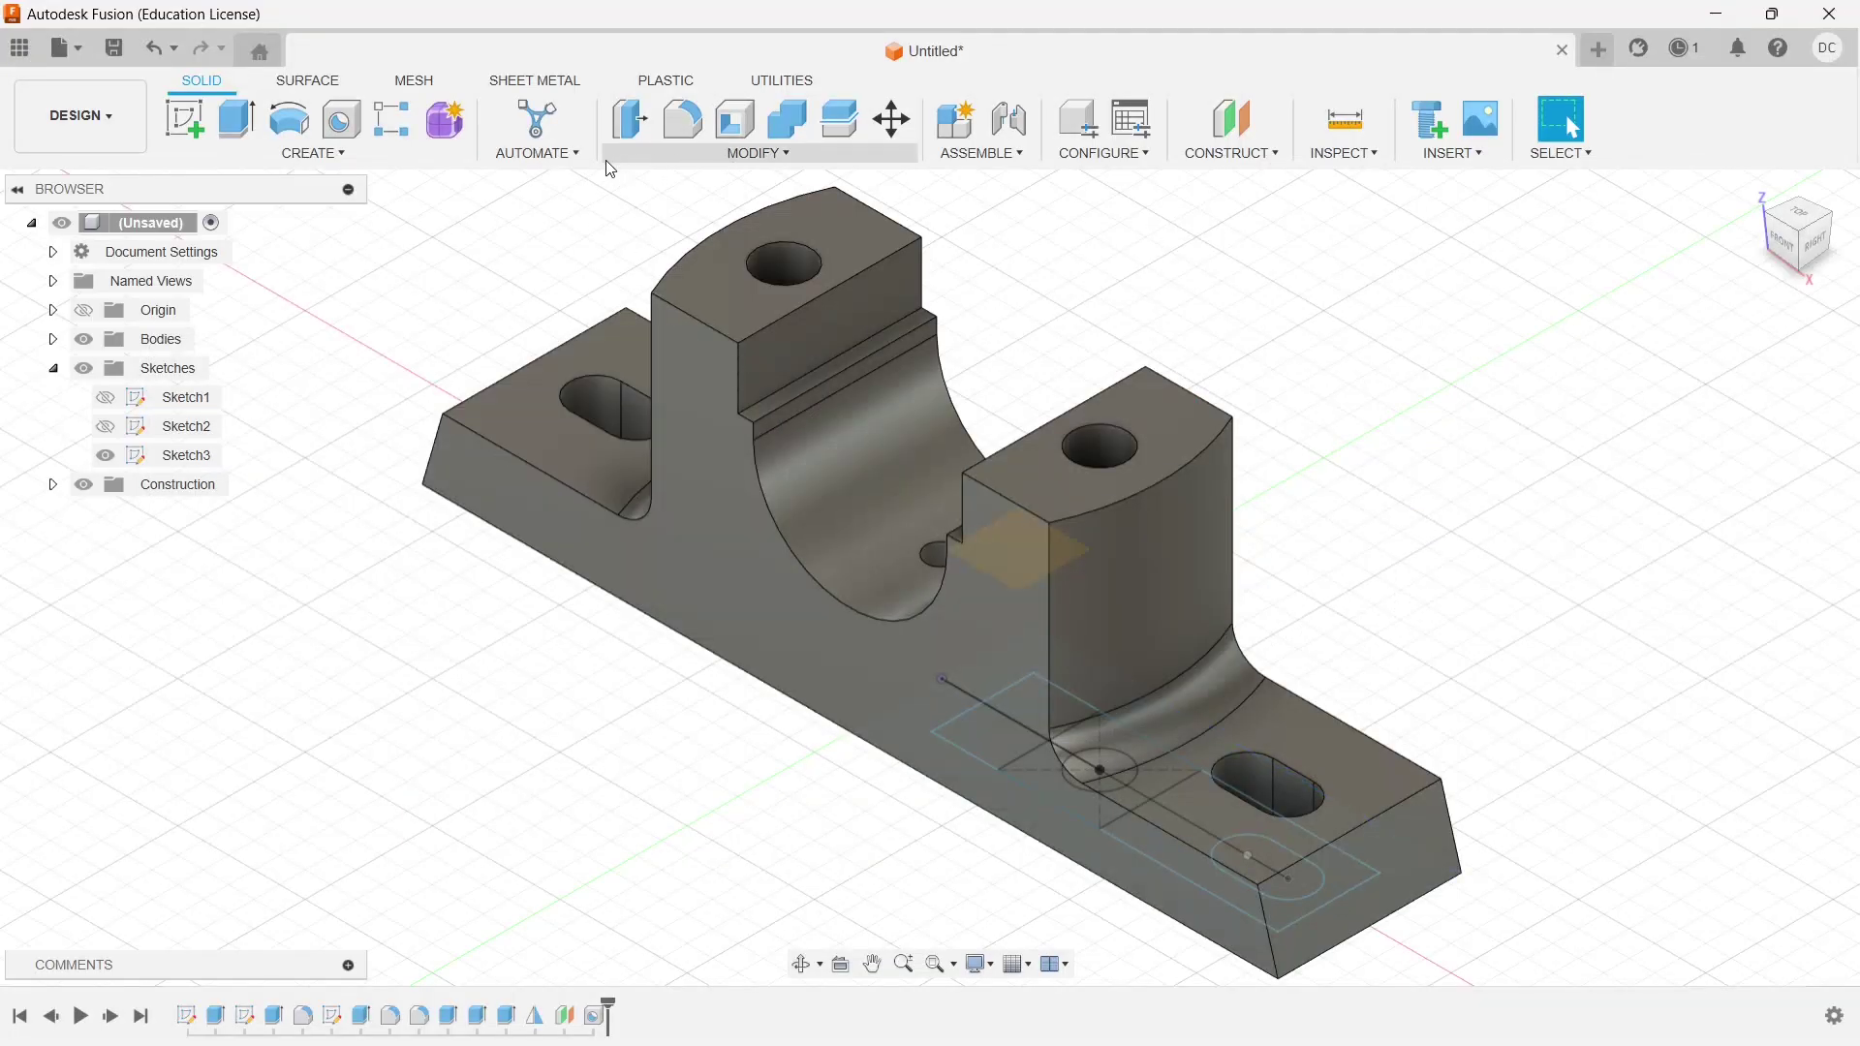
pyautogui.click(721, 155)
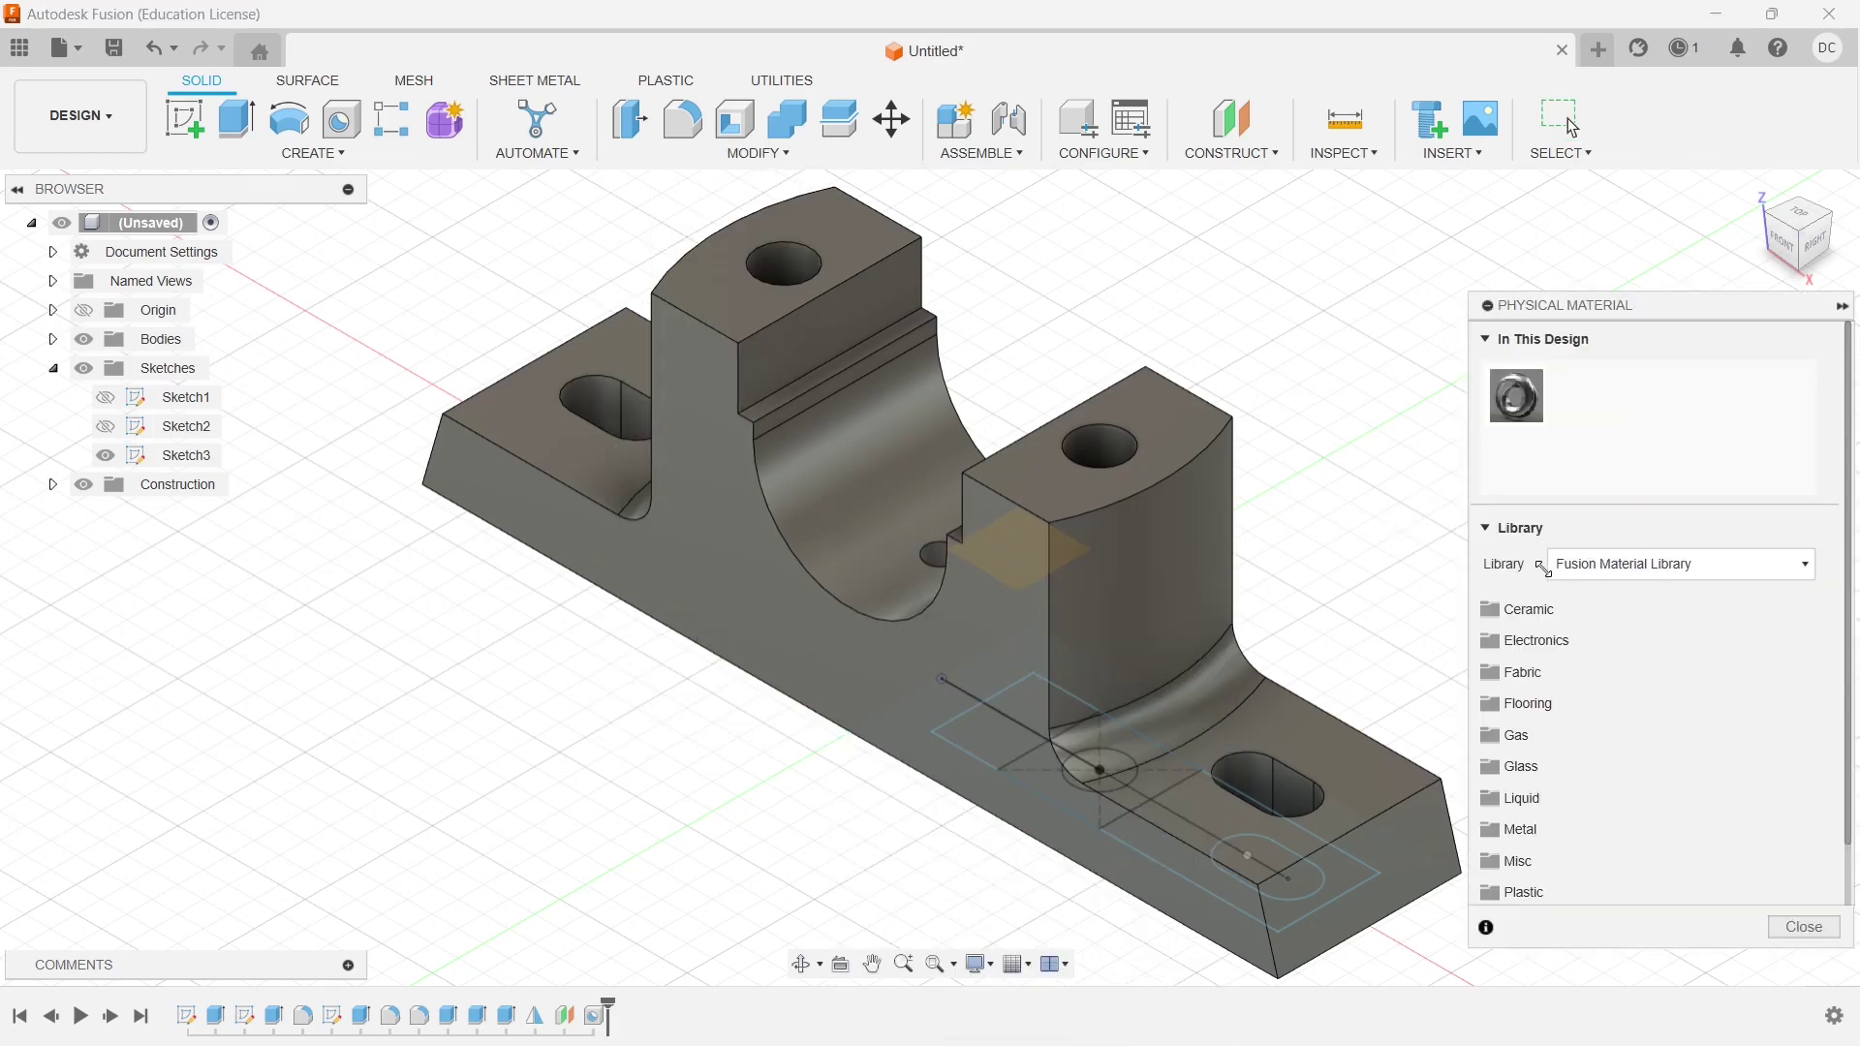
pyautogui.scroll(-2, 1499, 767)
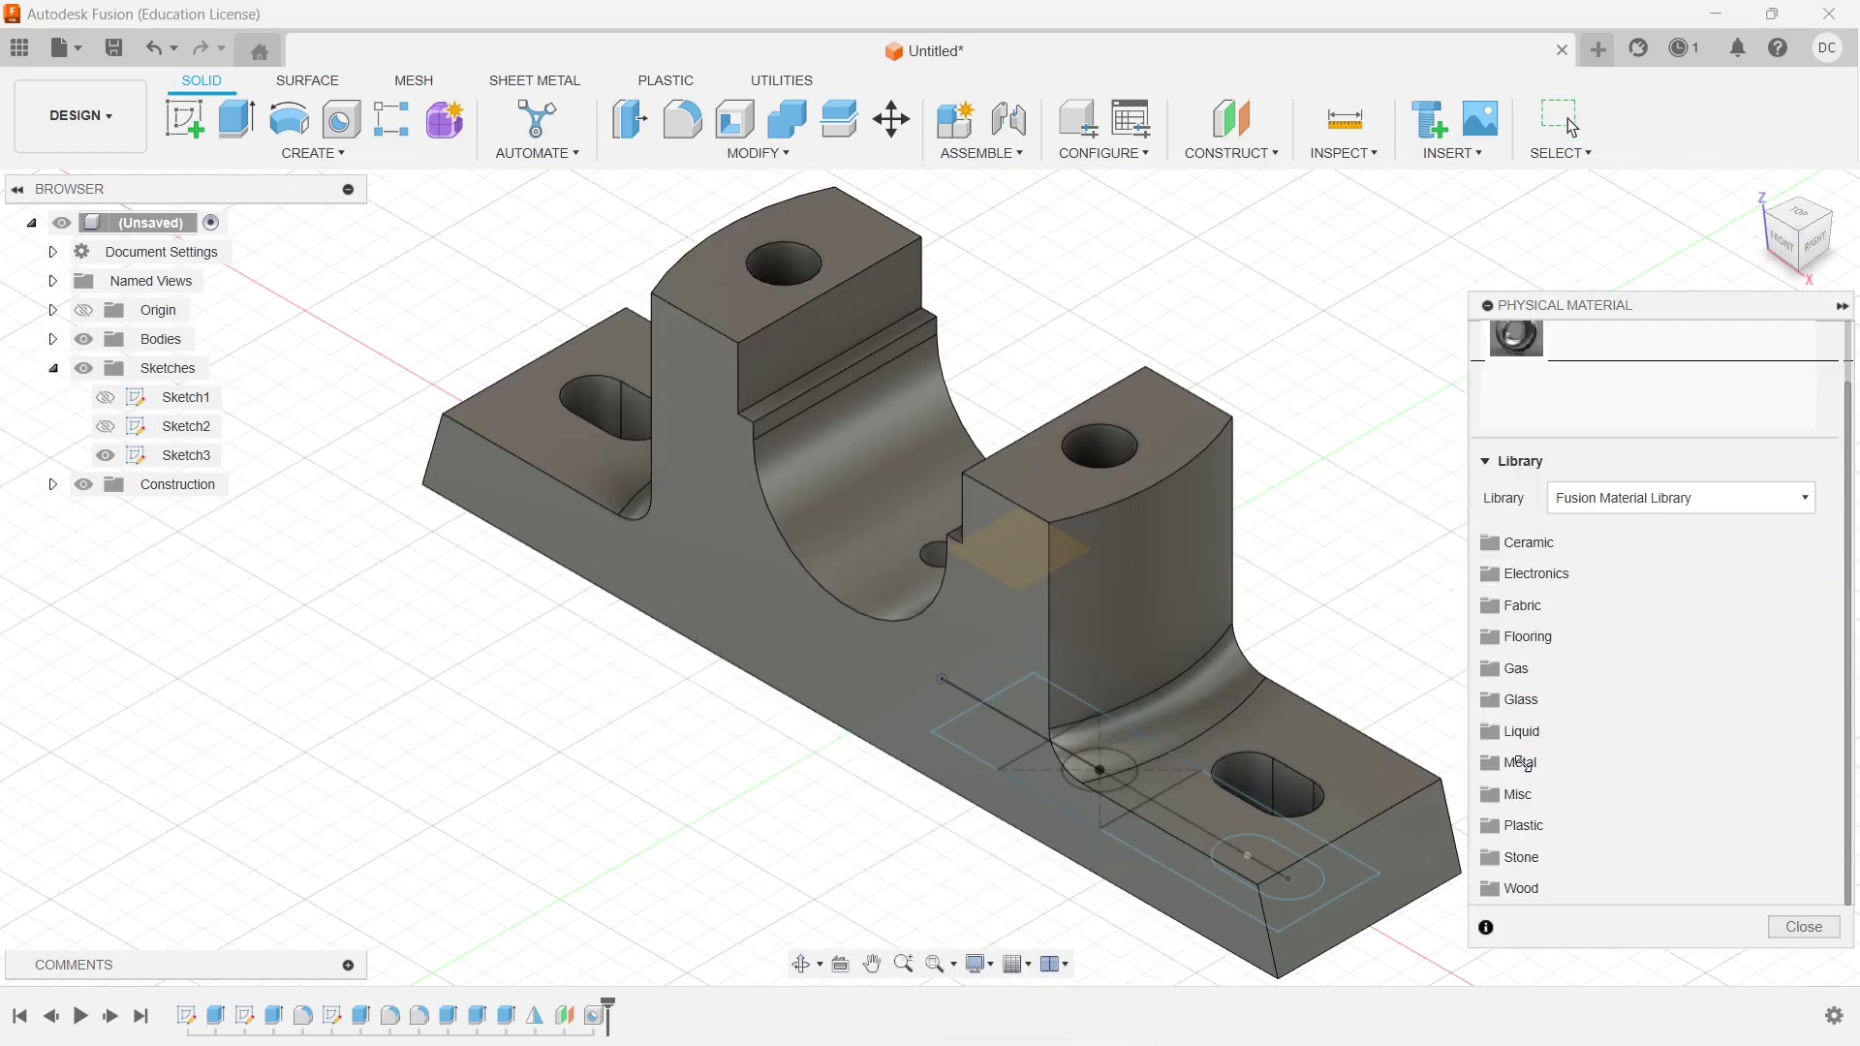
pyautogui.click(1521, 764)
pyautogui.scroll(-10, 1640, 697)
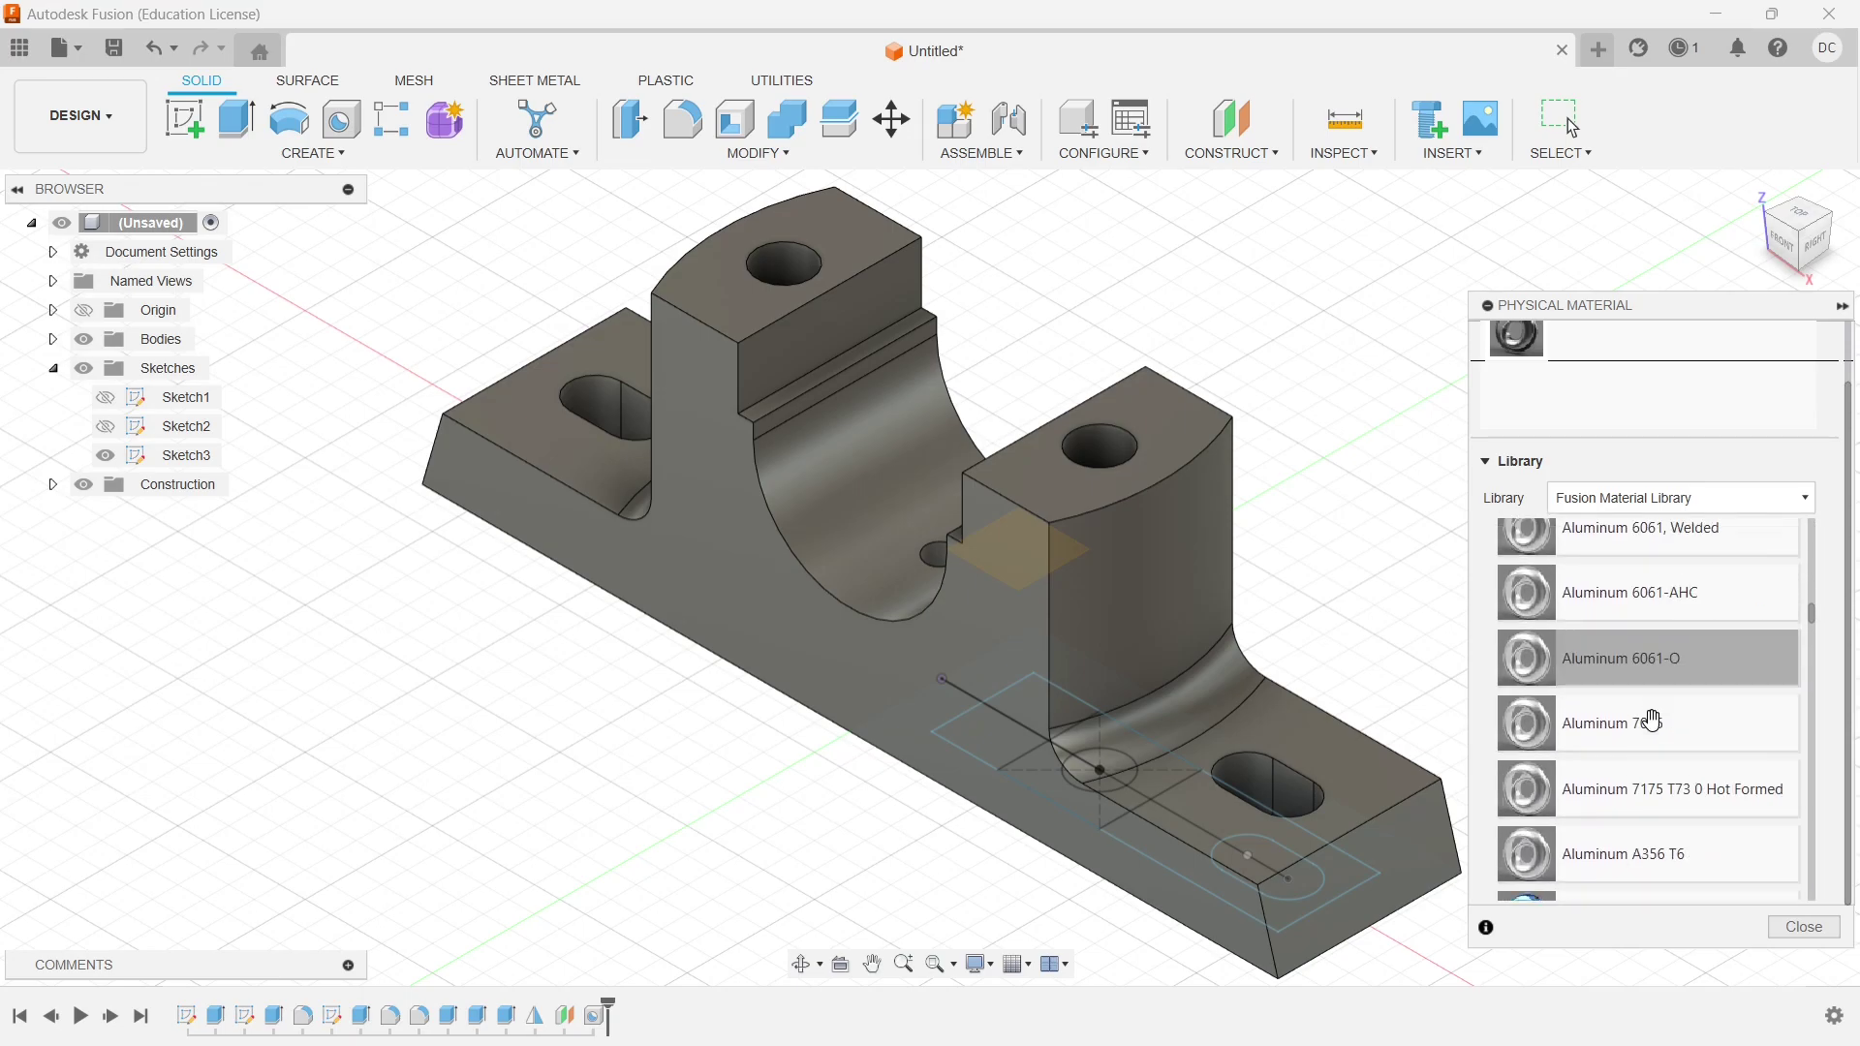
pyautogui.scroll(-12, 1654, 721)
pyautogui.scroll(4, 1647, 720)
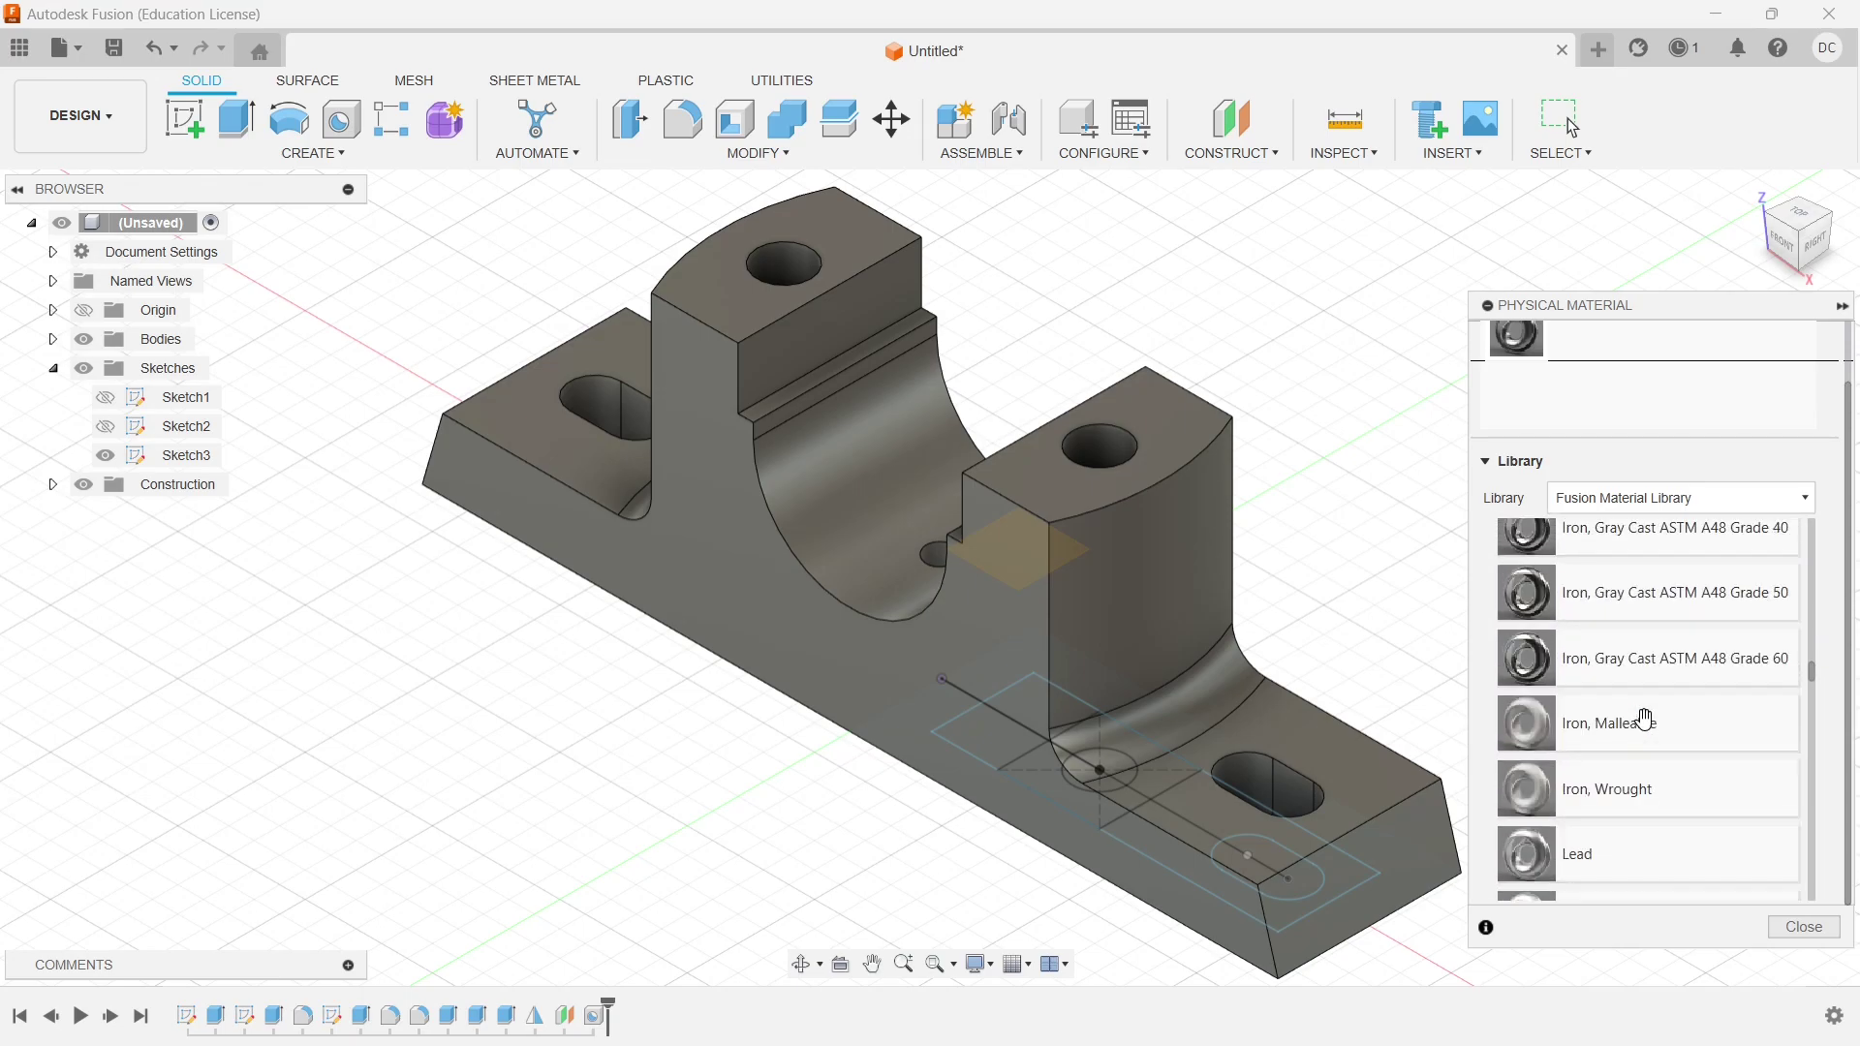
pyautogui.scroll(2, 1646, 719)
pyautogui.scroll(6, 1666, 708)
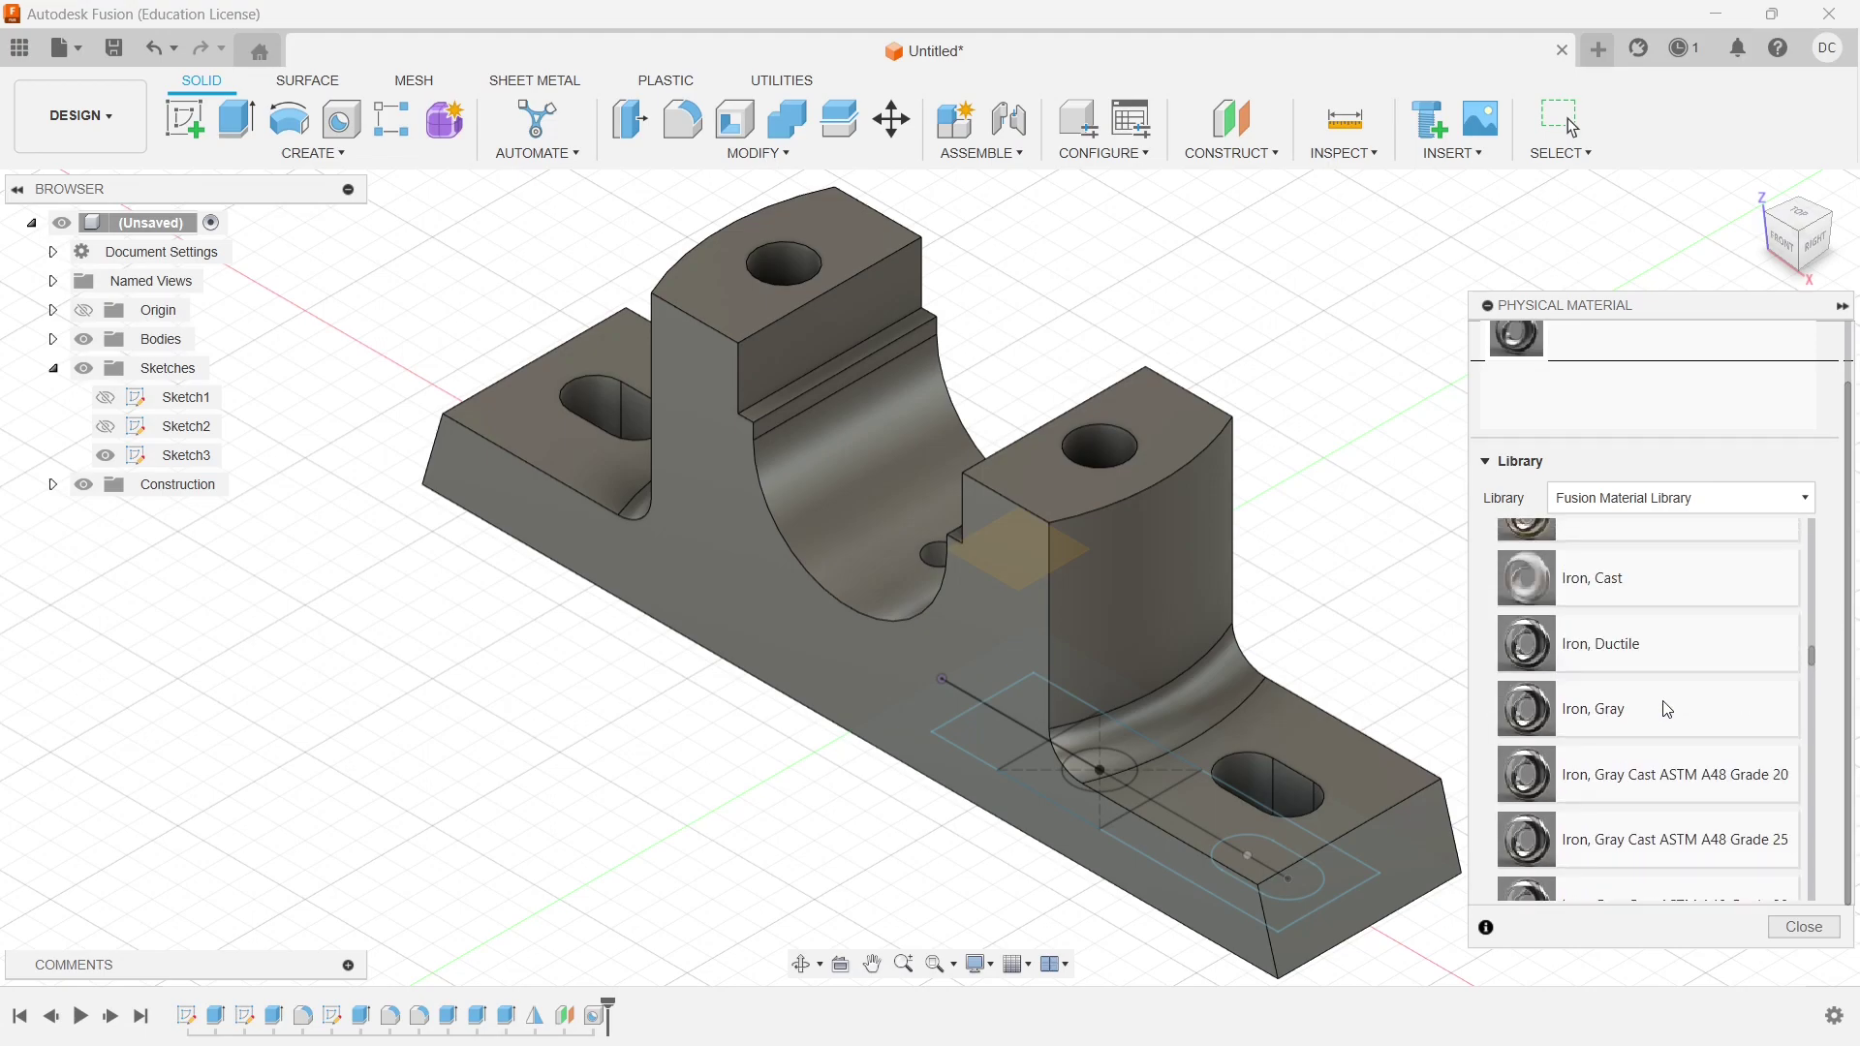
pyautogui.moveTo(1644, 594); pyautogui.dragTo(978, 590)
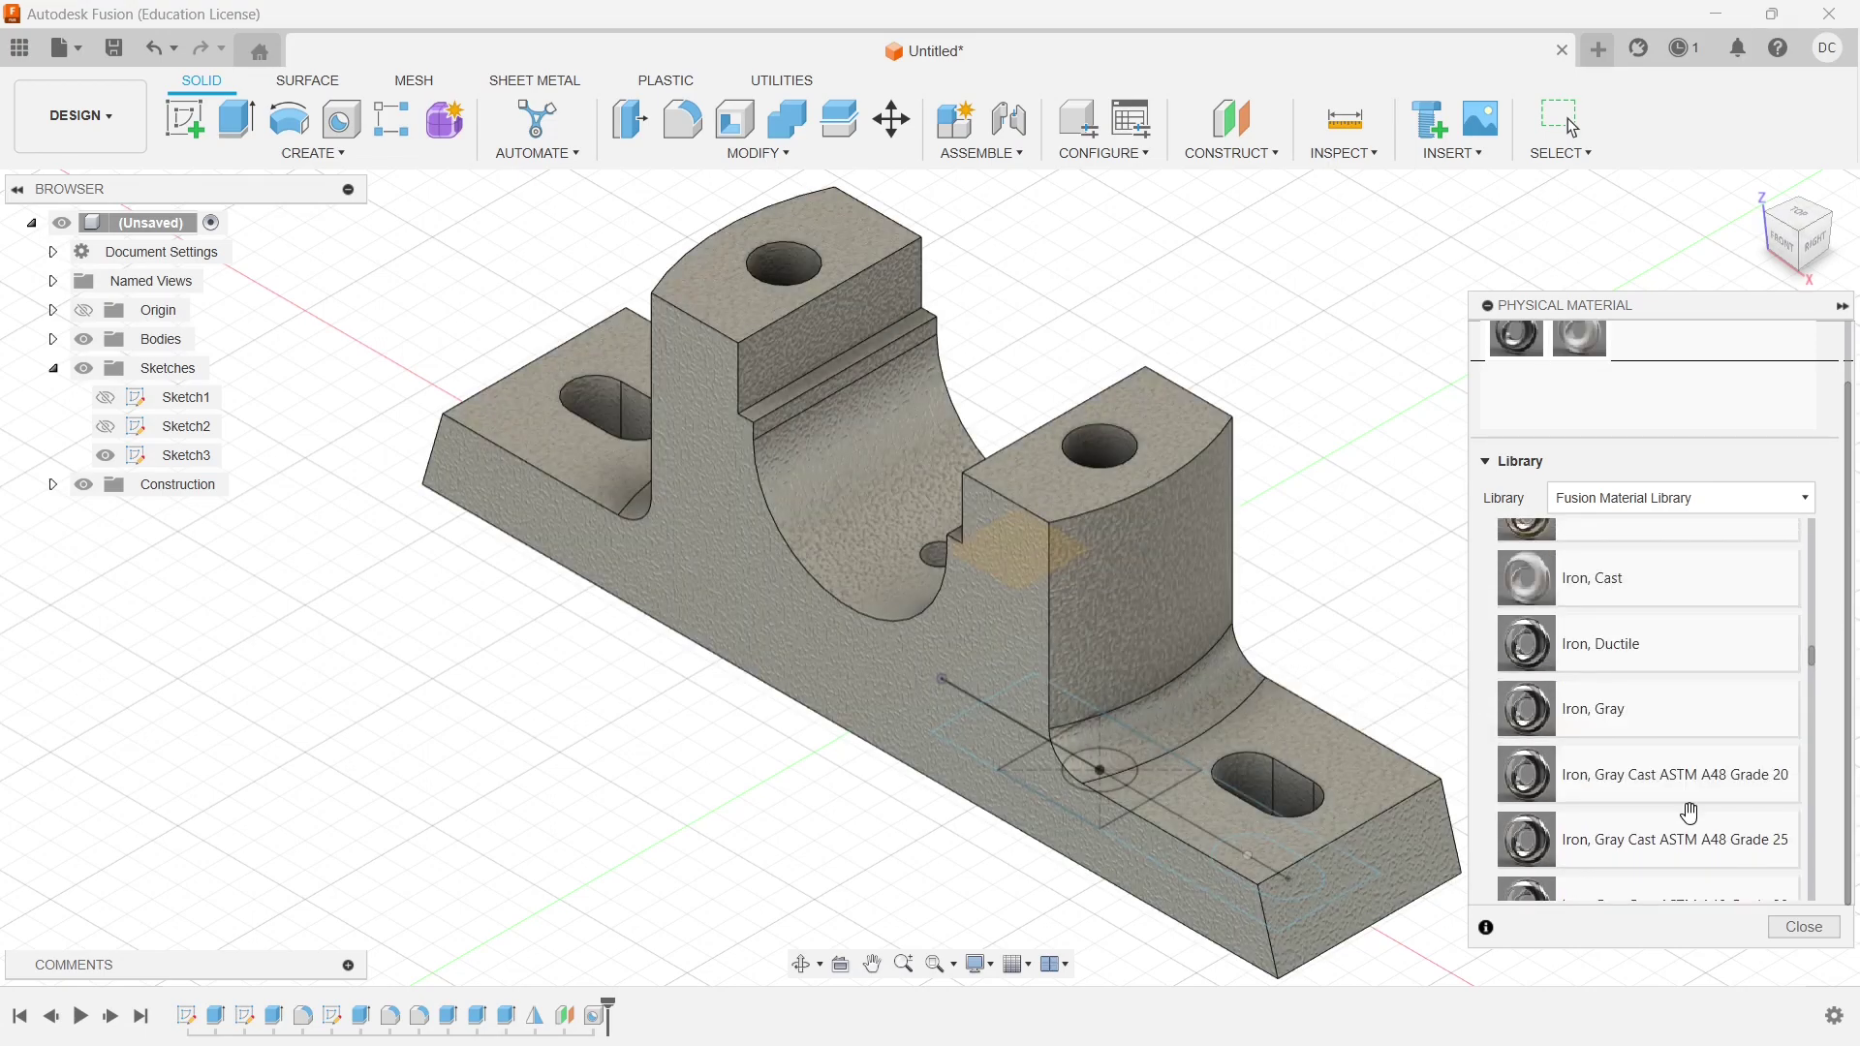
pyautogui.click(1818, 929)
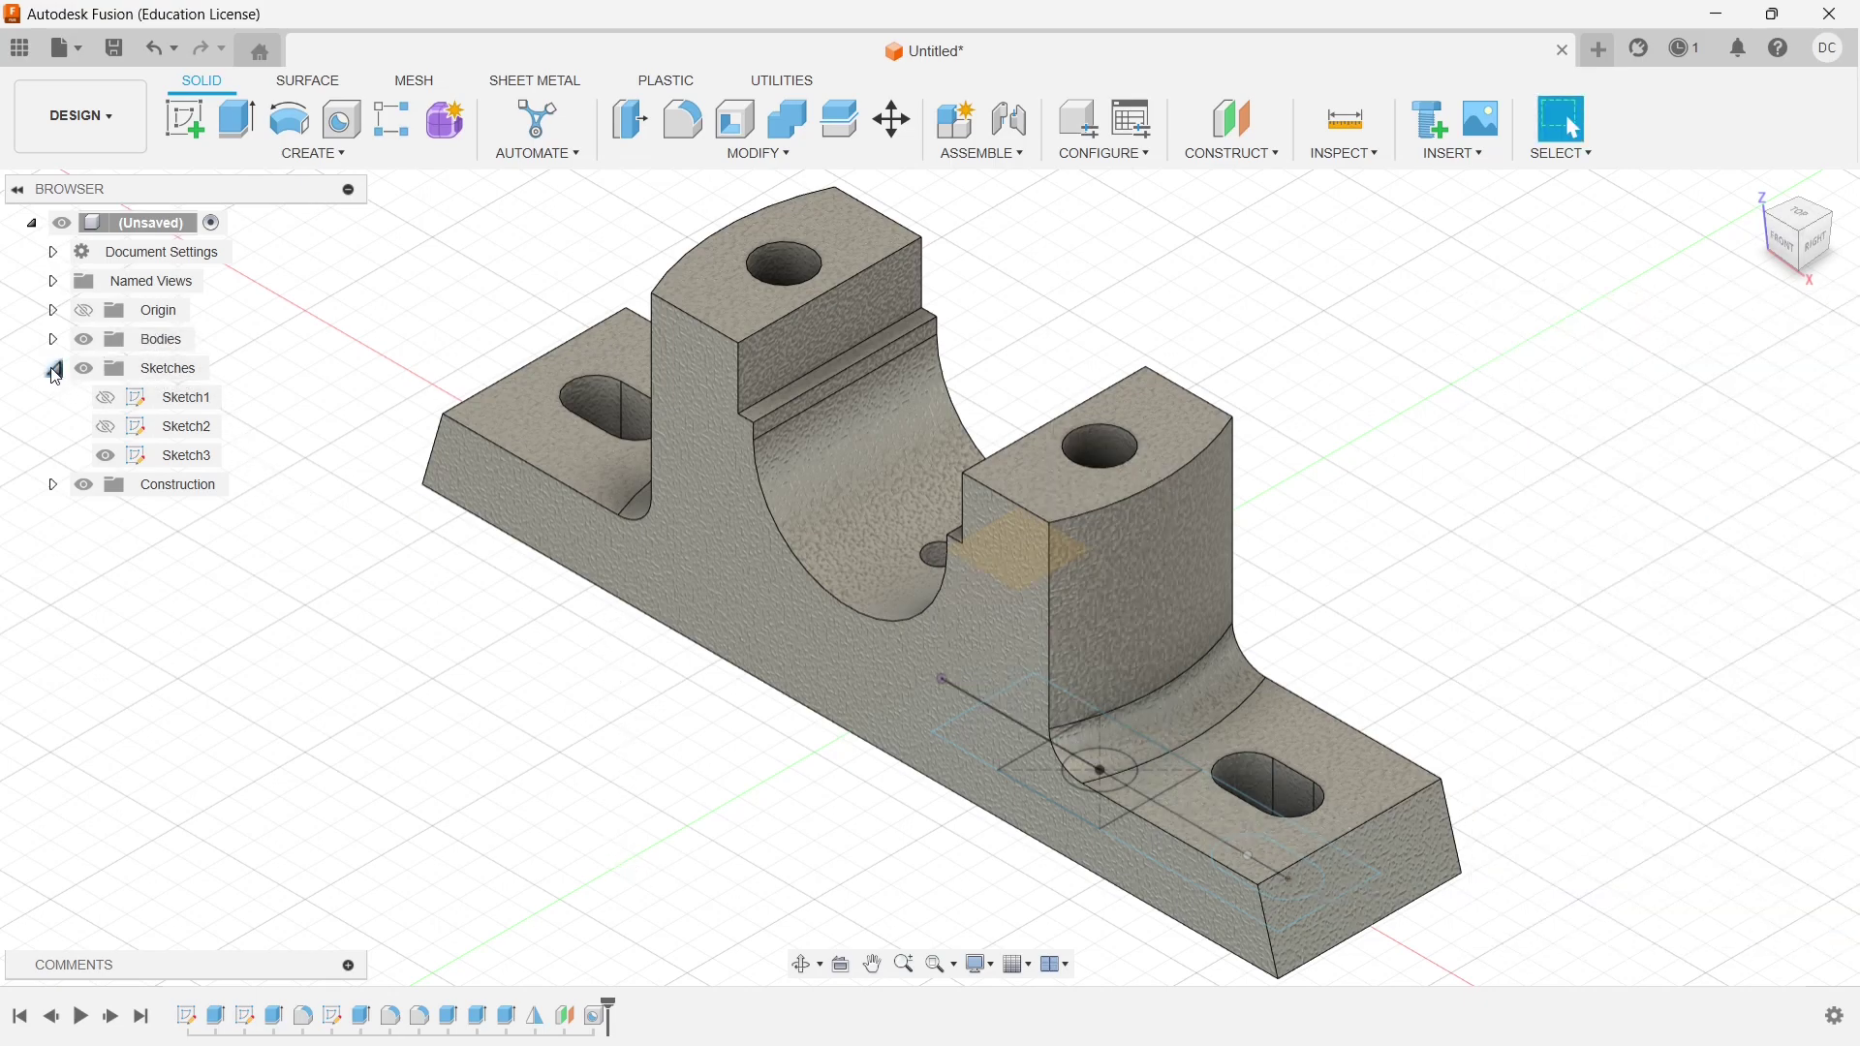
# Hide Sketch3 and create a component from the plummer block's solid body
pyautogui.click(104, 455)
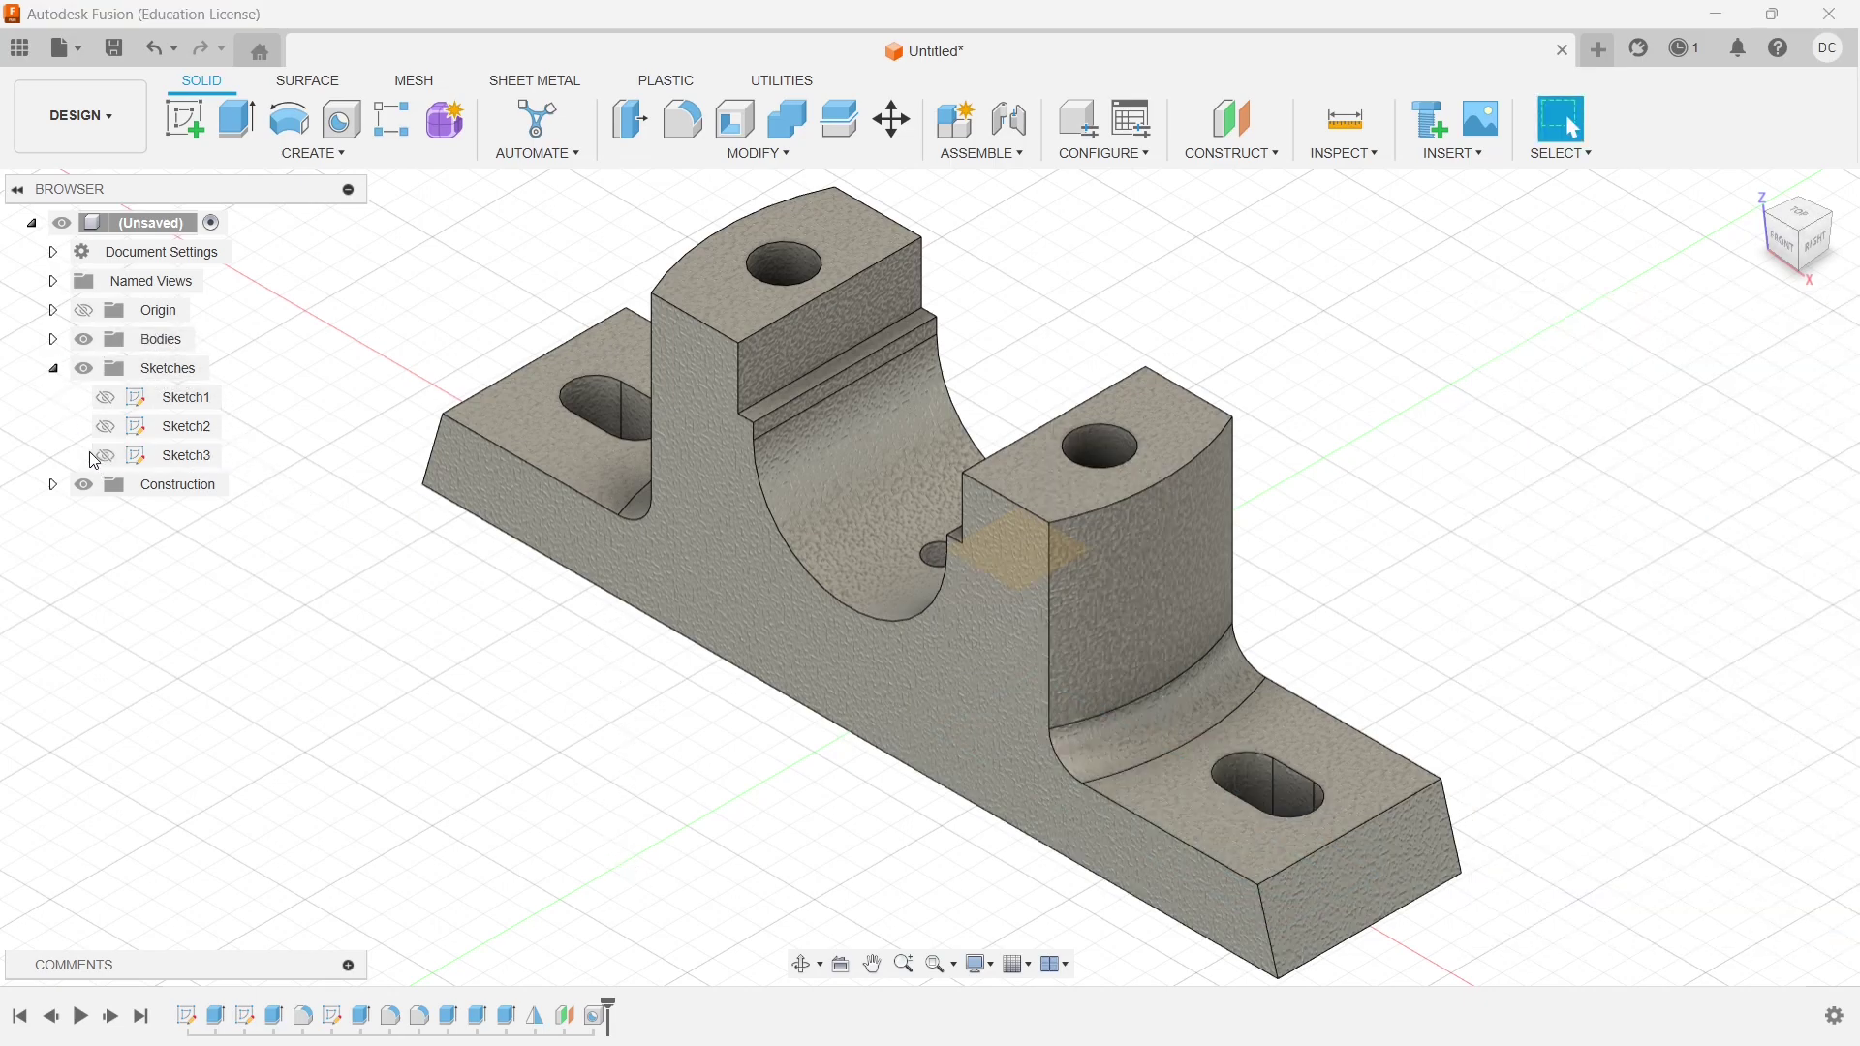
pyautogui.click(53, 370)
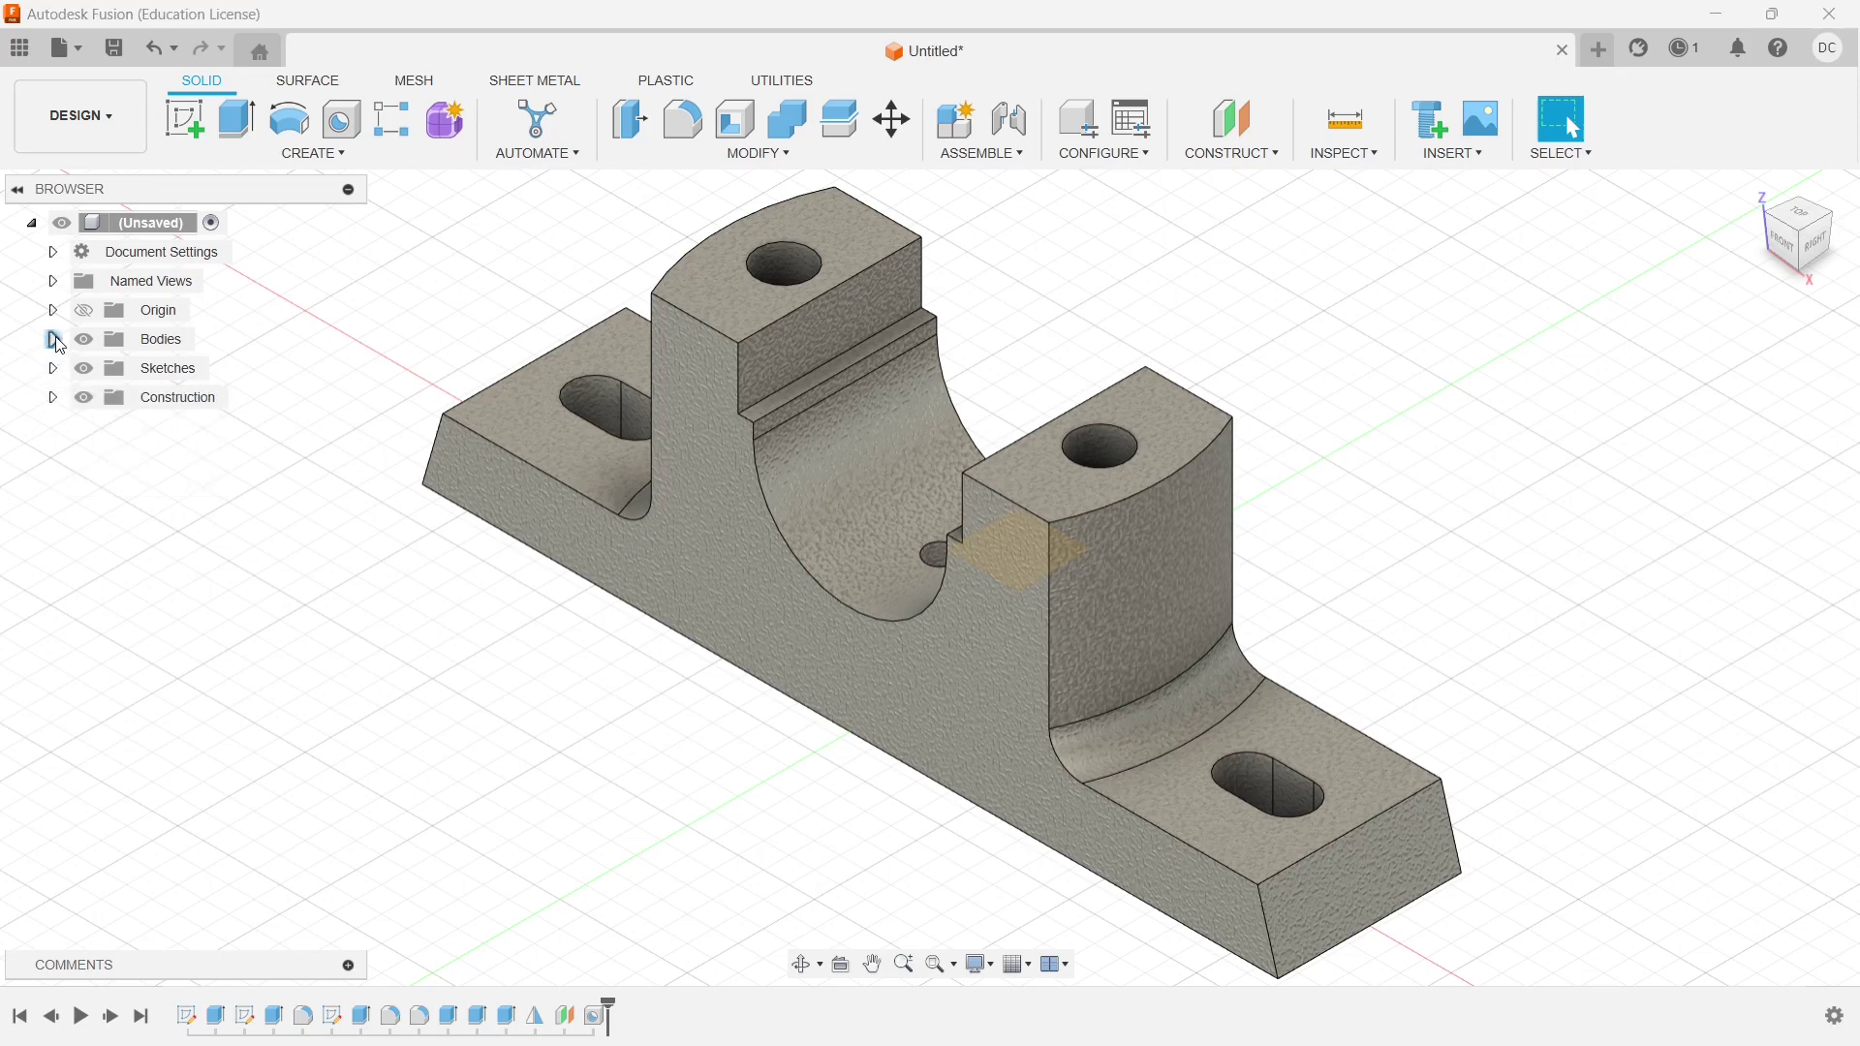
pyautogui.click(53, 339)
pyautogui.rightClick(171, 364)
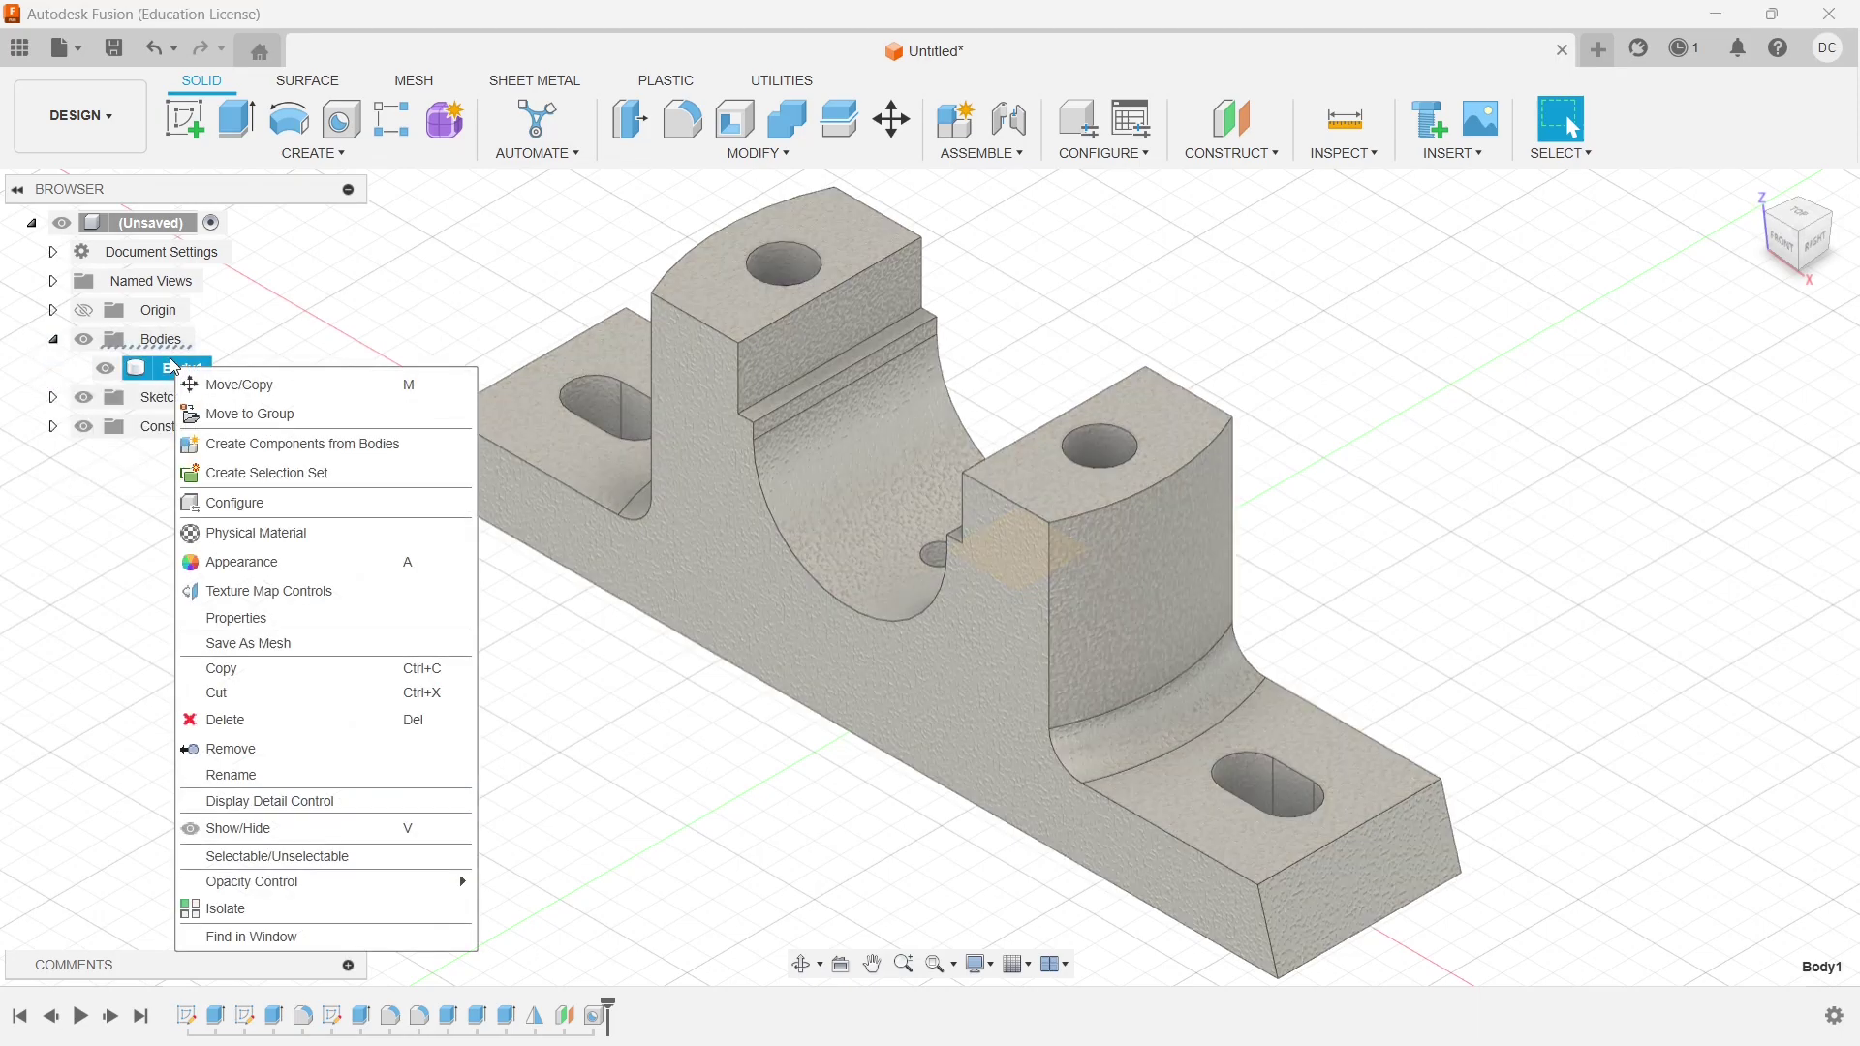
pyautogui.rightClick(173, 339)
pyautogui.click(194, 352)
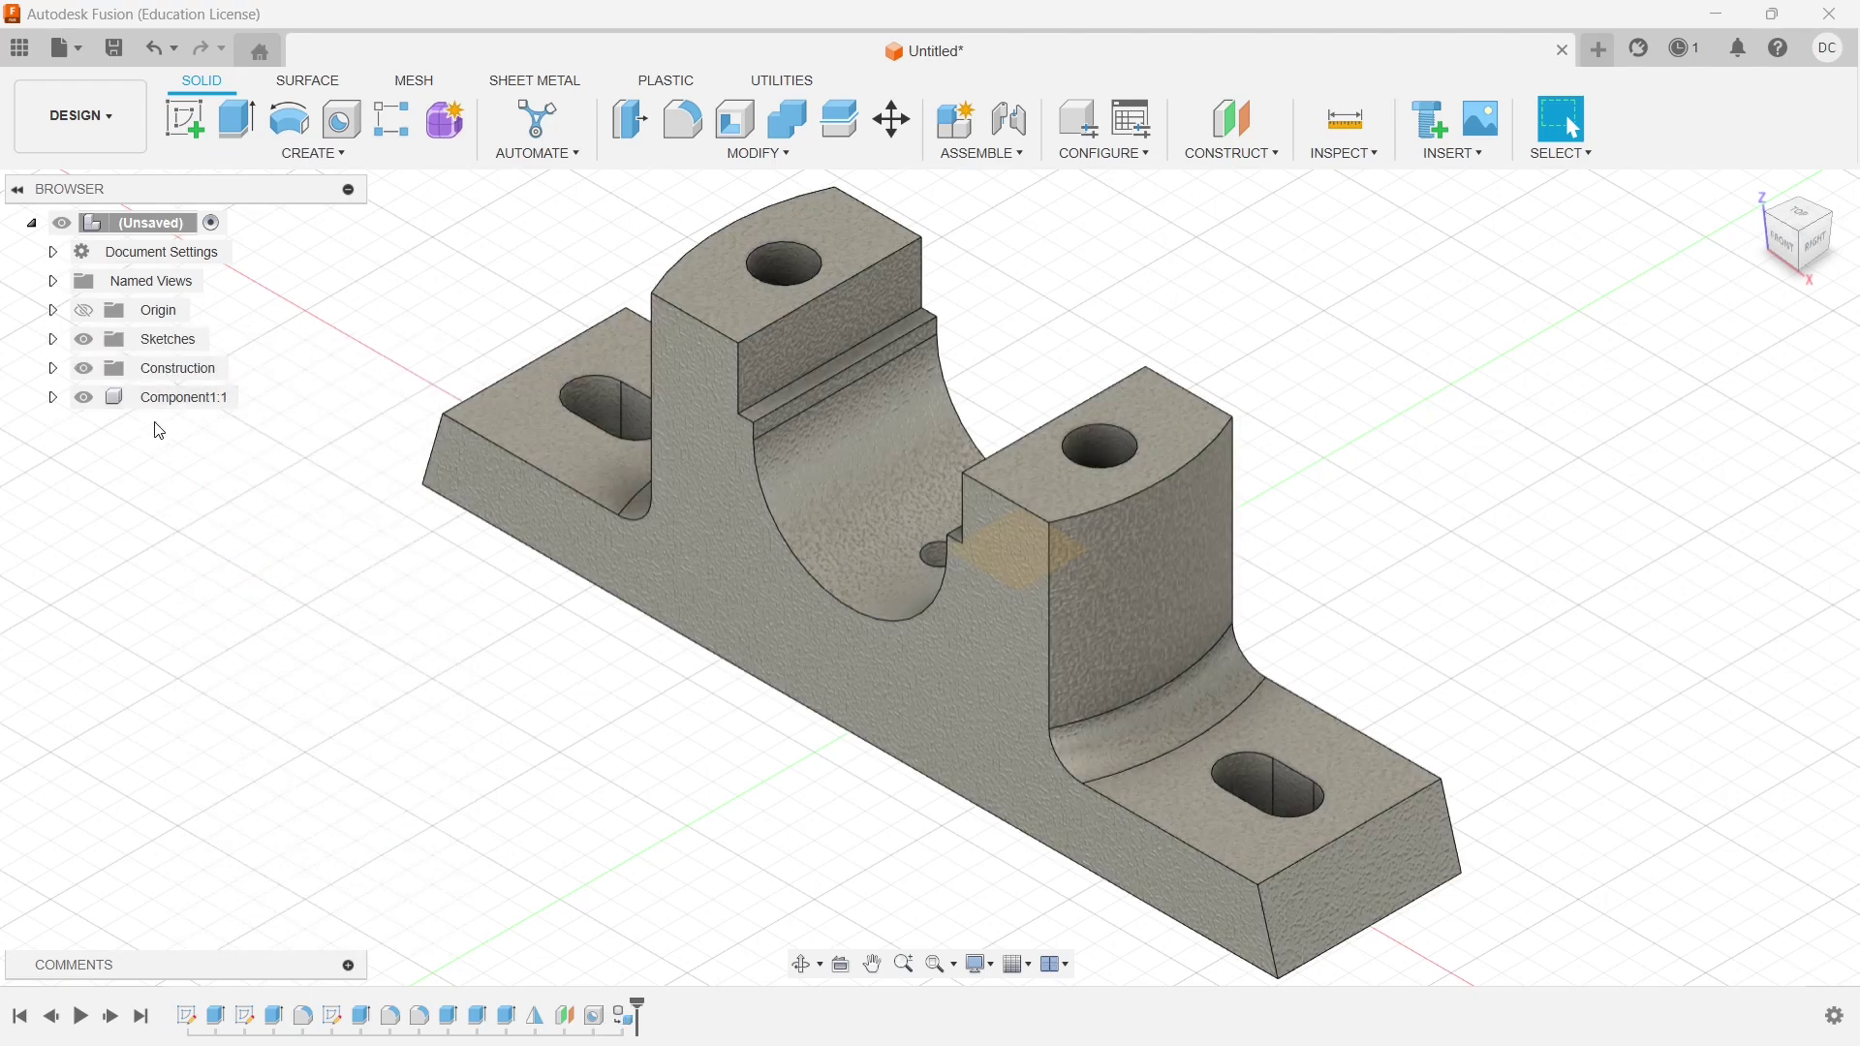
# Rename the new component as Body and clear the selection
pyautogui.rightClick(172, 398)
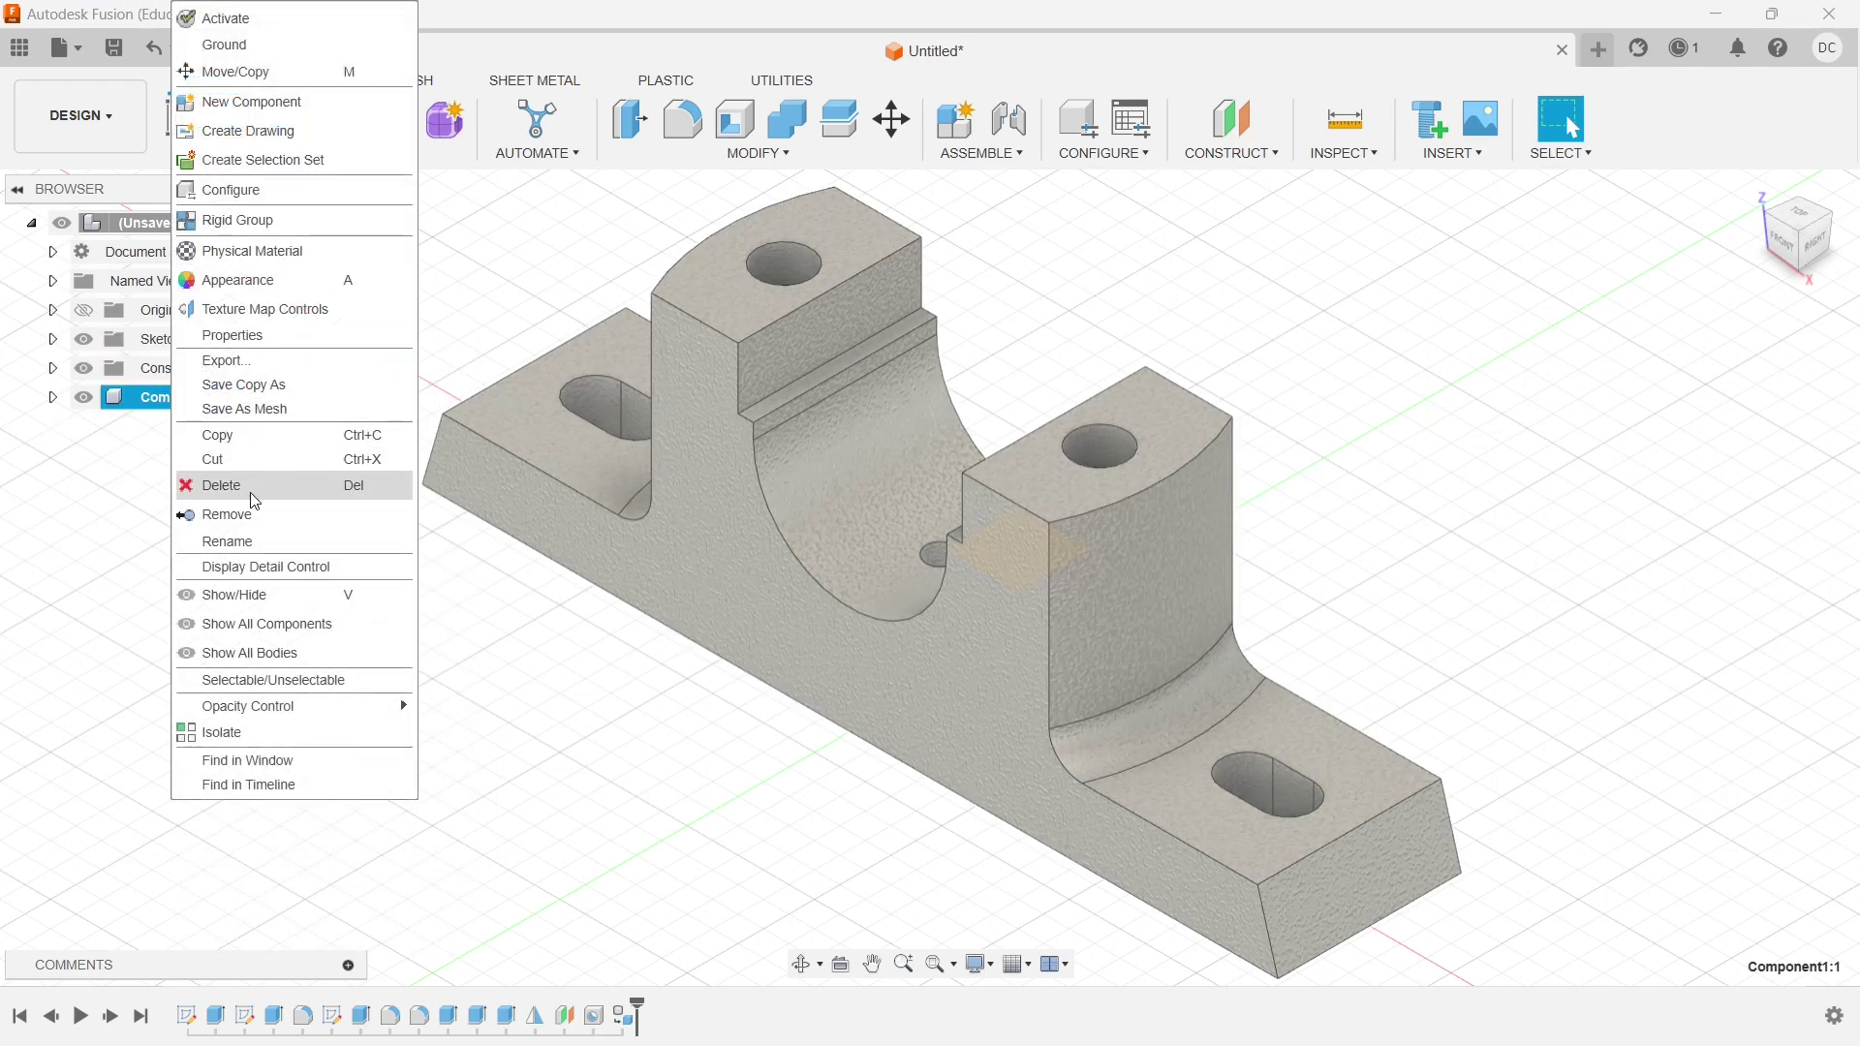
pyautogui.click(232, 541)
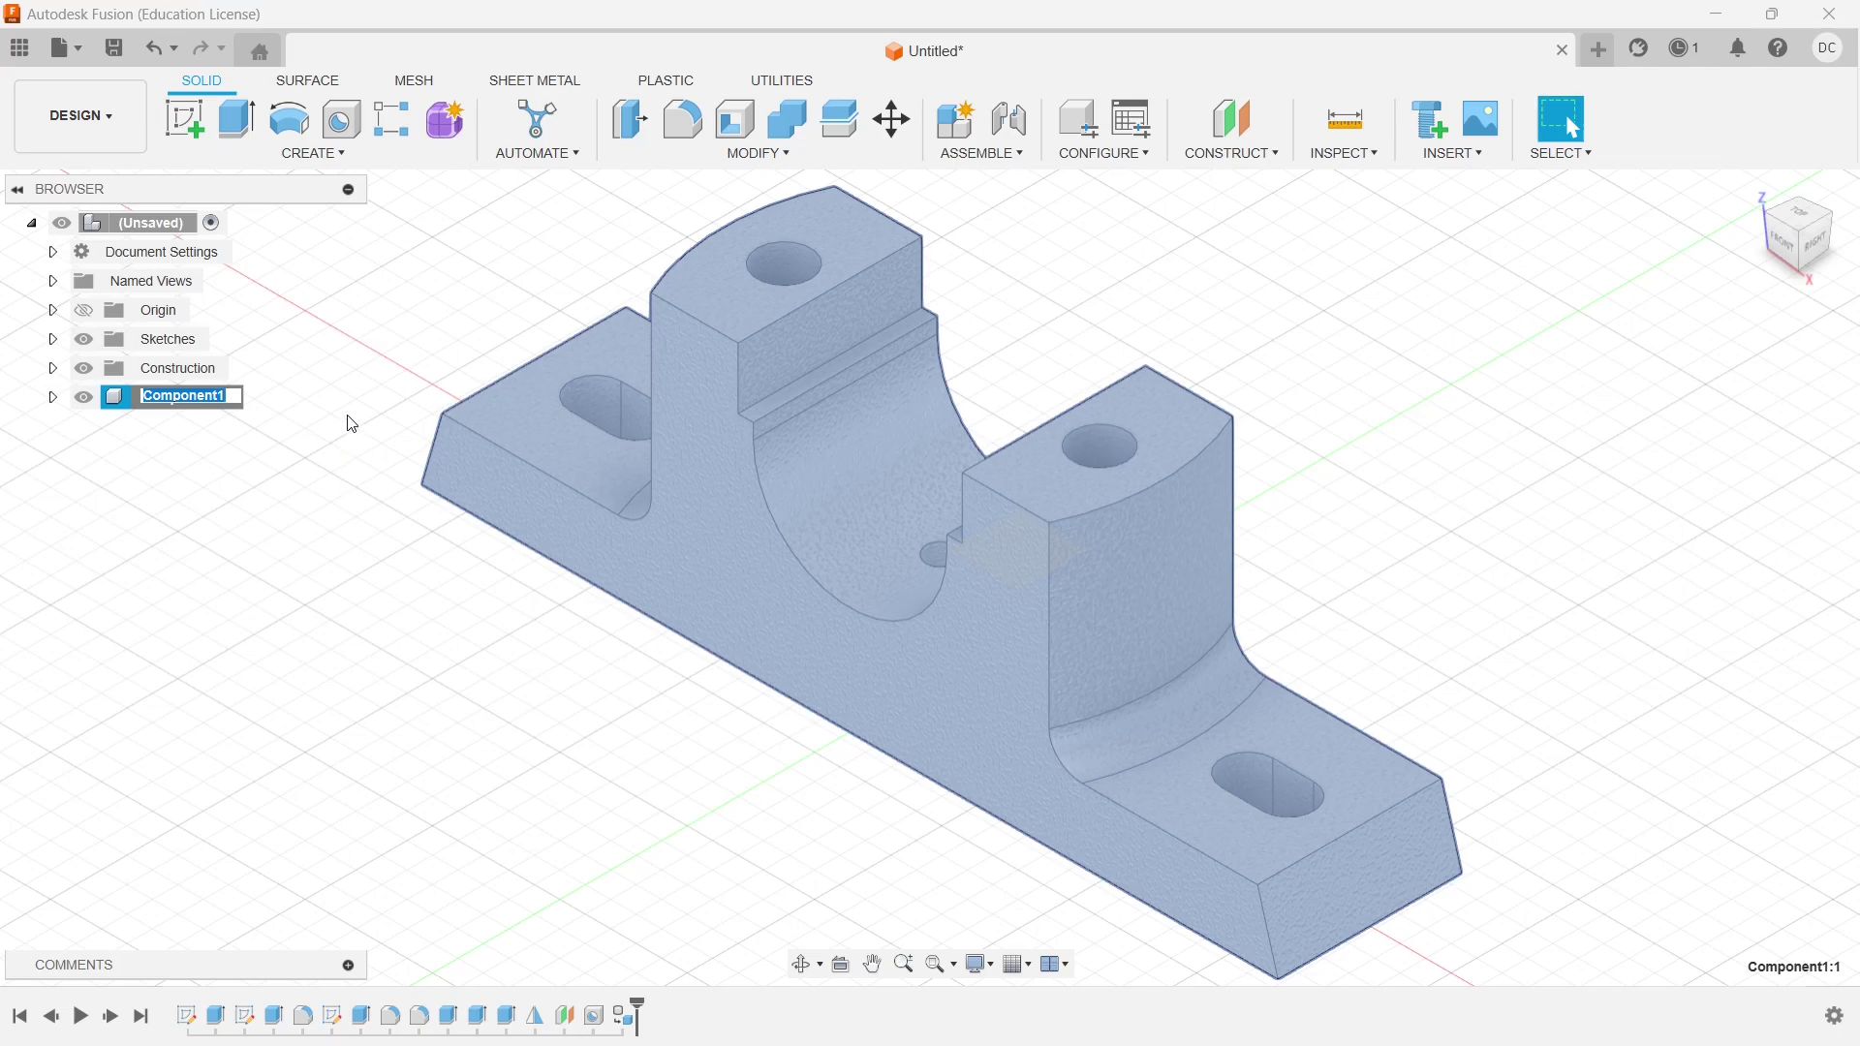
pyautogui.write('Body')
pyautogui.press('Return')
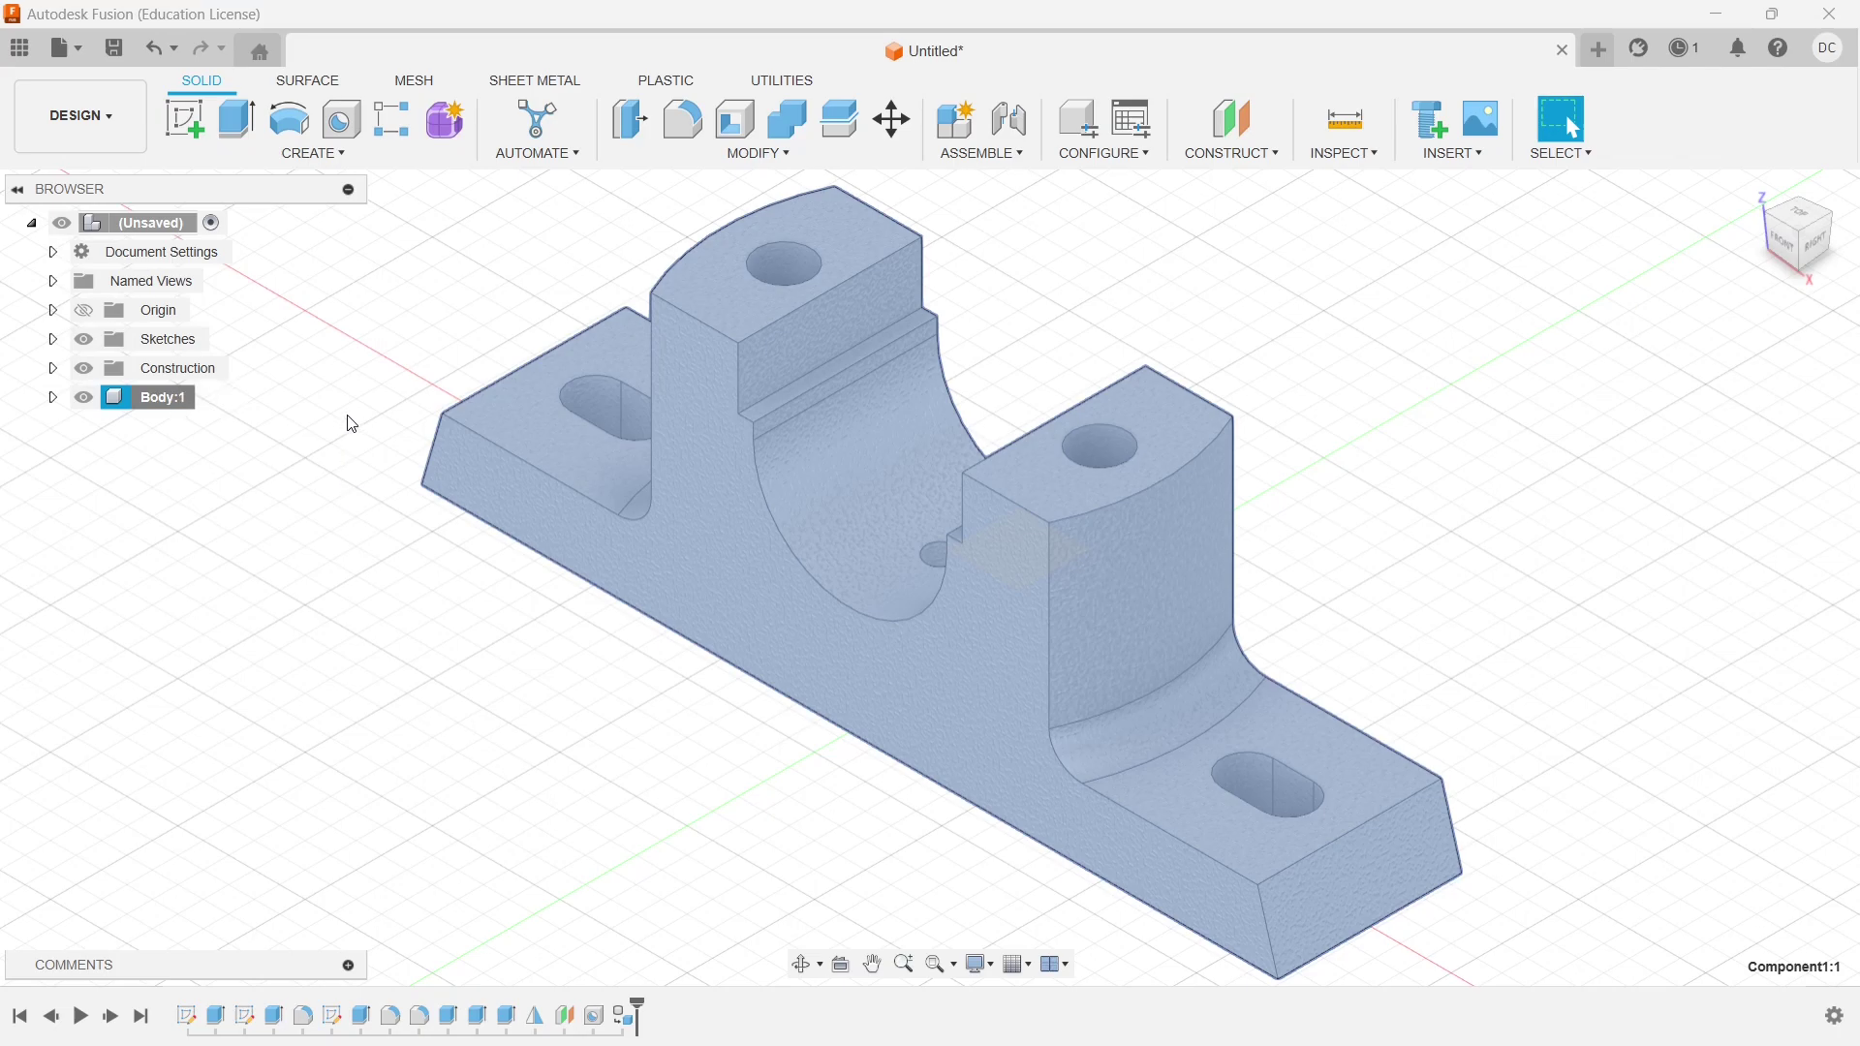
pyautogui.click(465, 684)
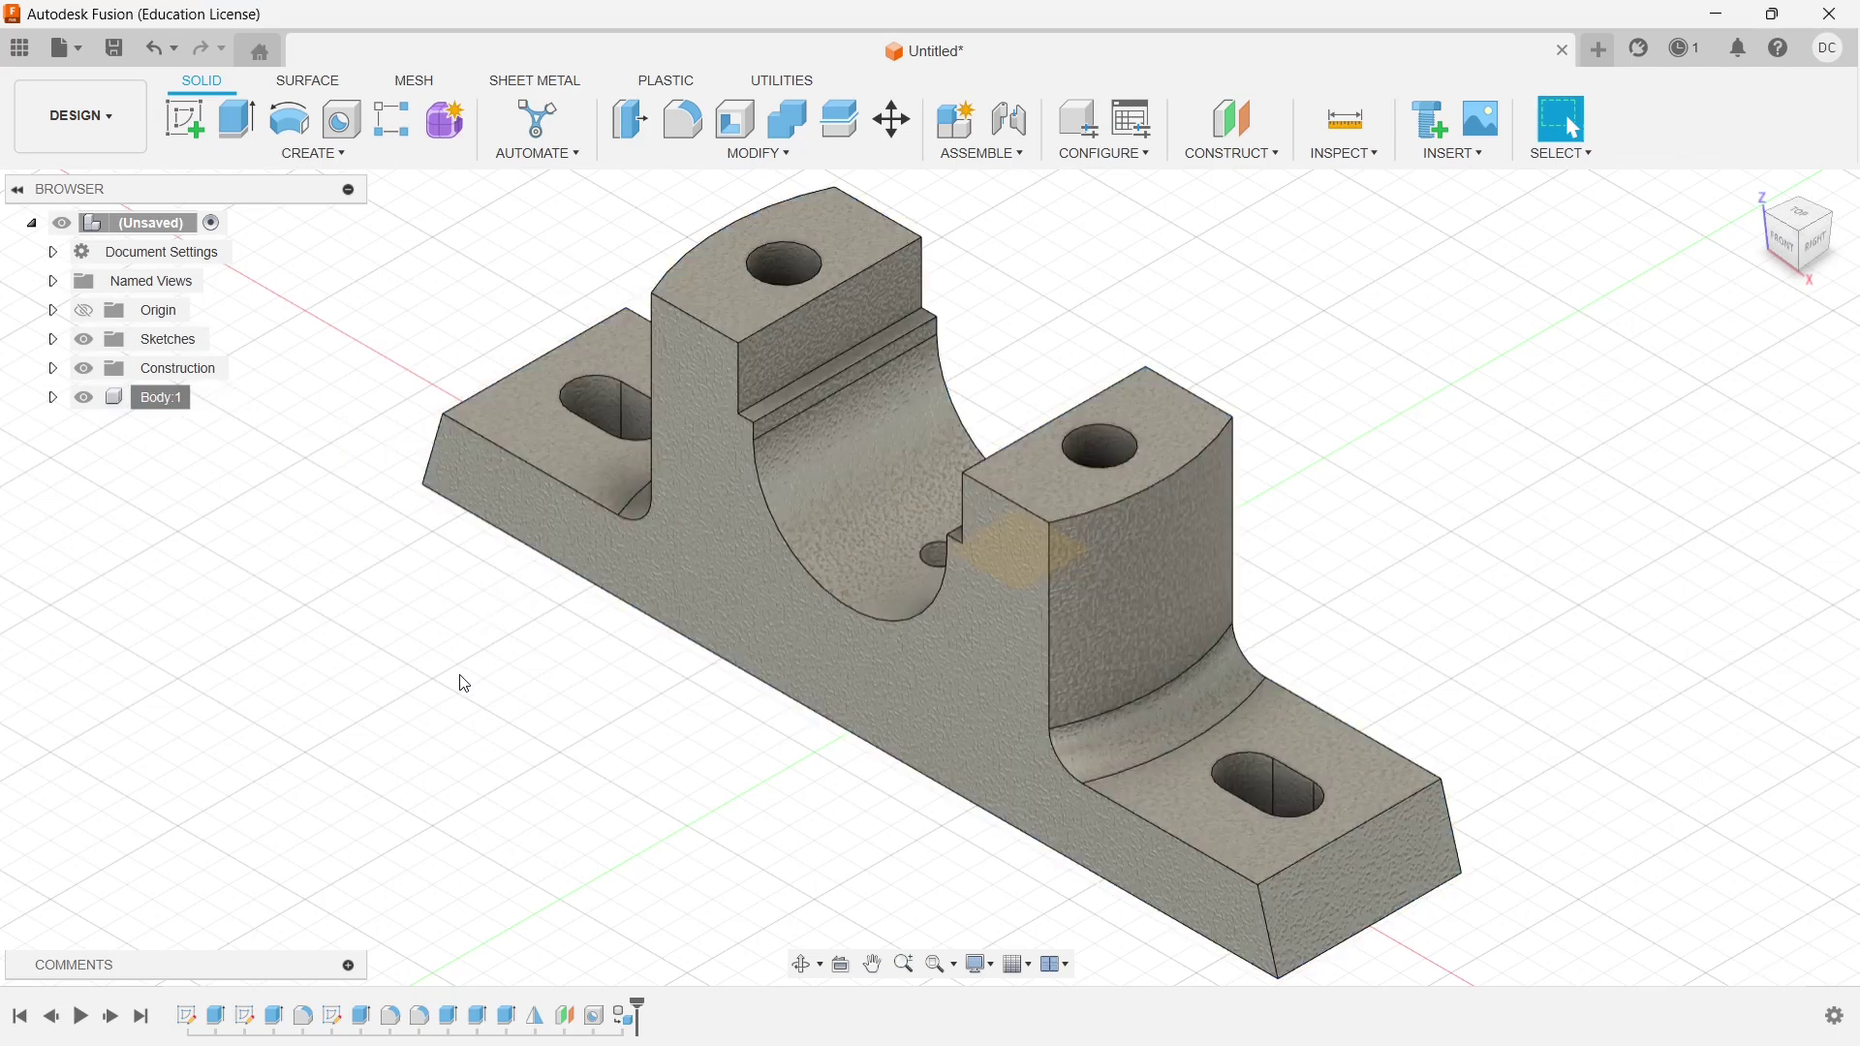